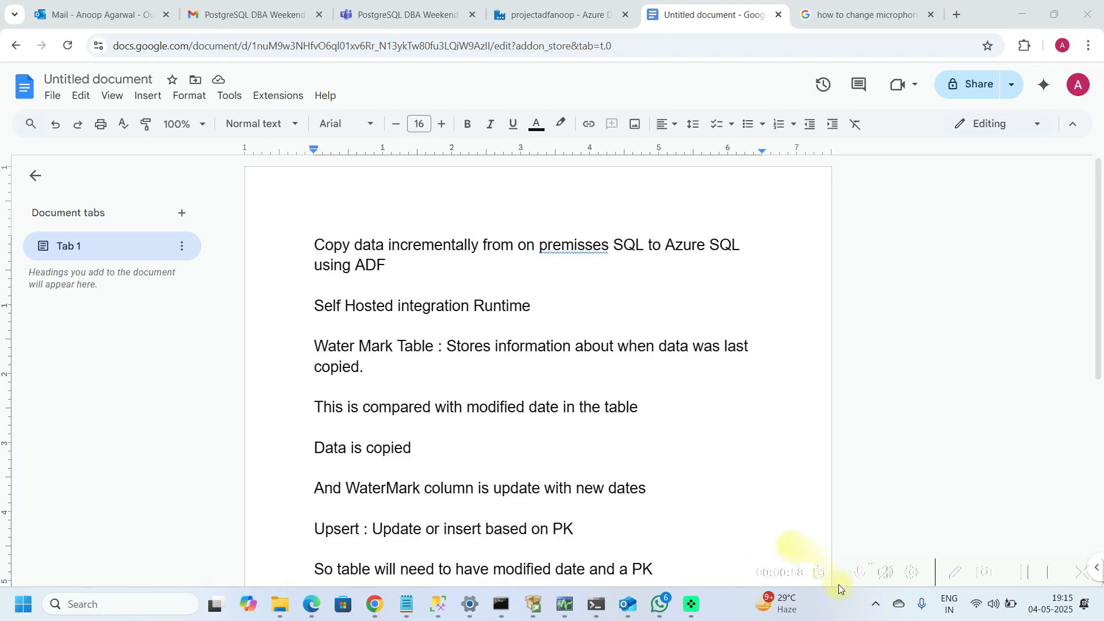
Step: Check the self-hosted Integration Runtime's connection status in its configuration manager, then close it
click(878, 608)
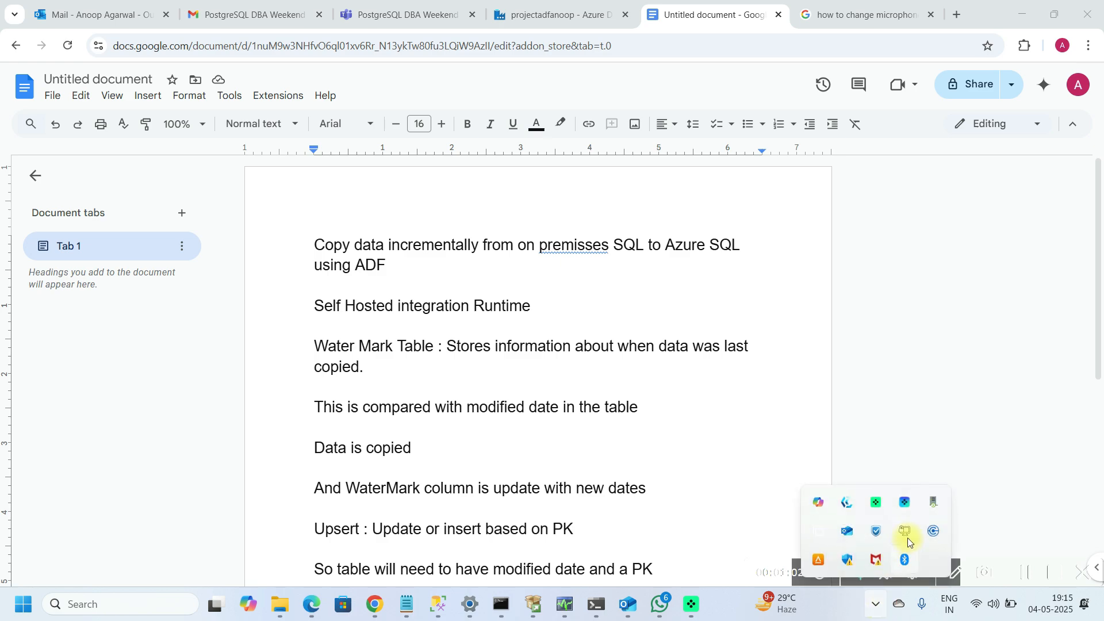
mouse_move(933, 506)
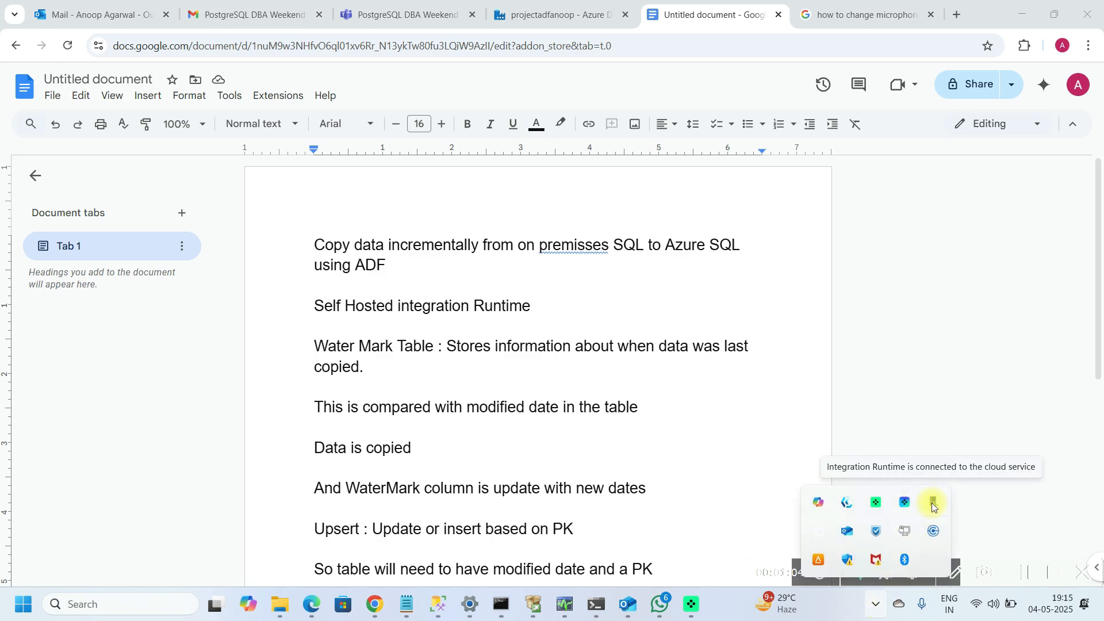
right_click(933, 506)
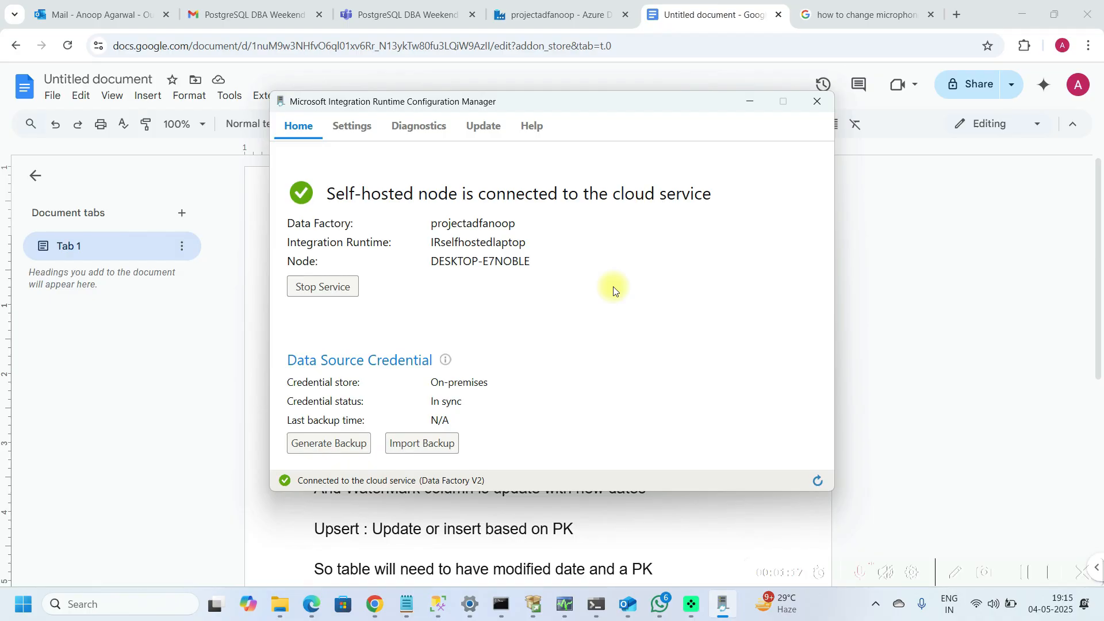
click(813, 102)
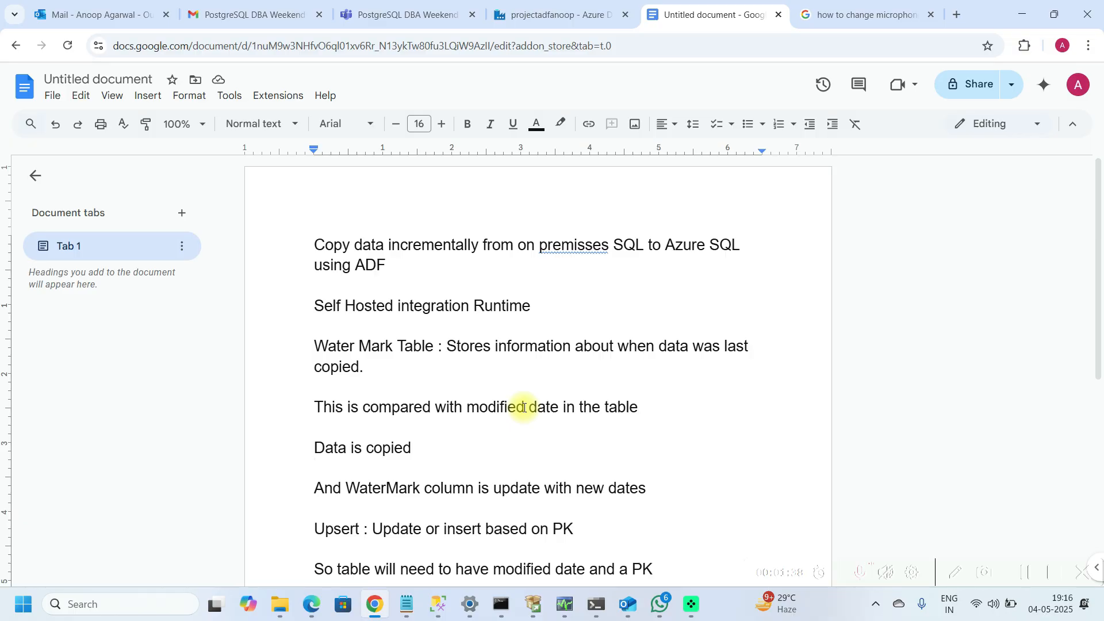
Step: Read through the incremental-load notes in the document
click(574, 349)
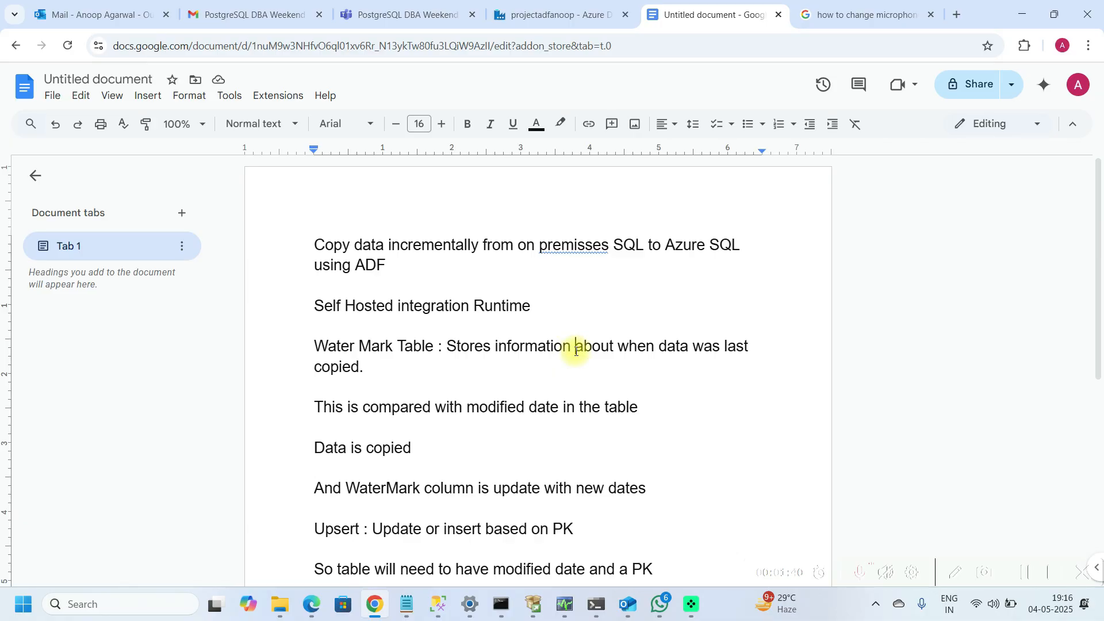
click(569, 413)
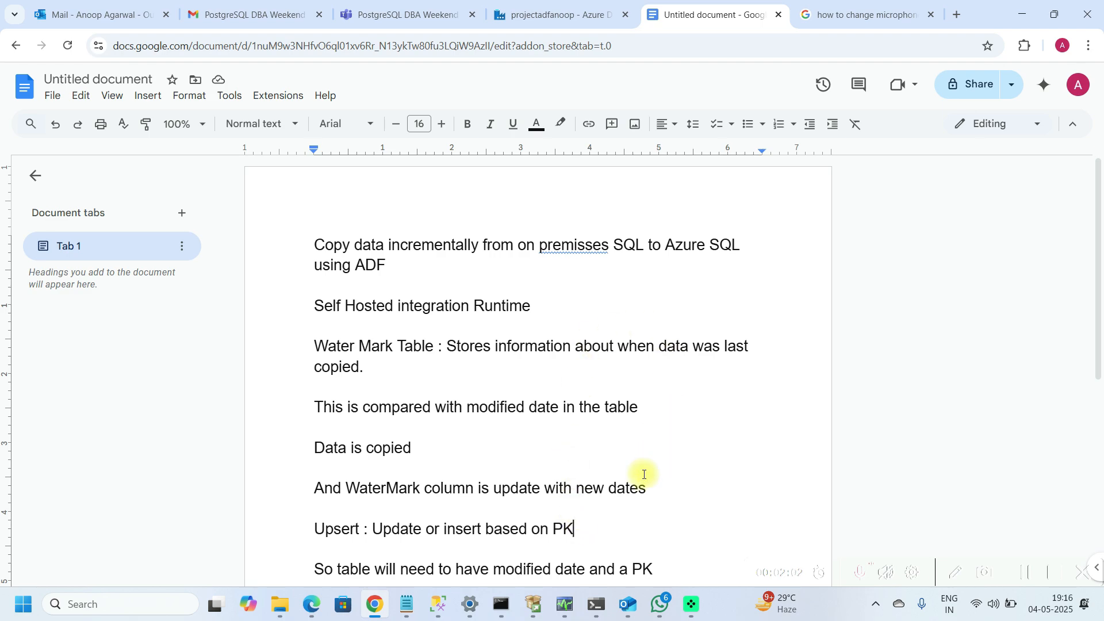
key(Down)
key(Down)
key(Down)
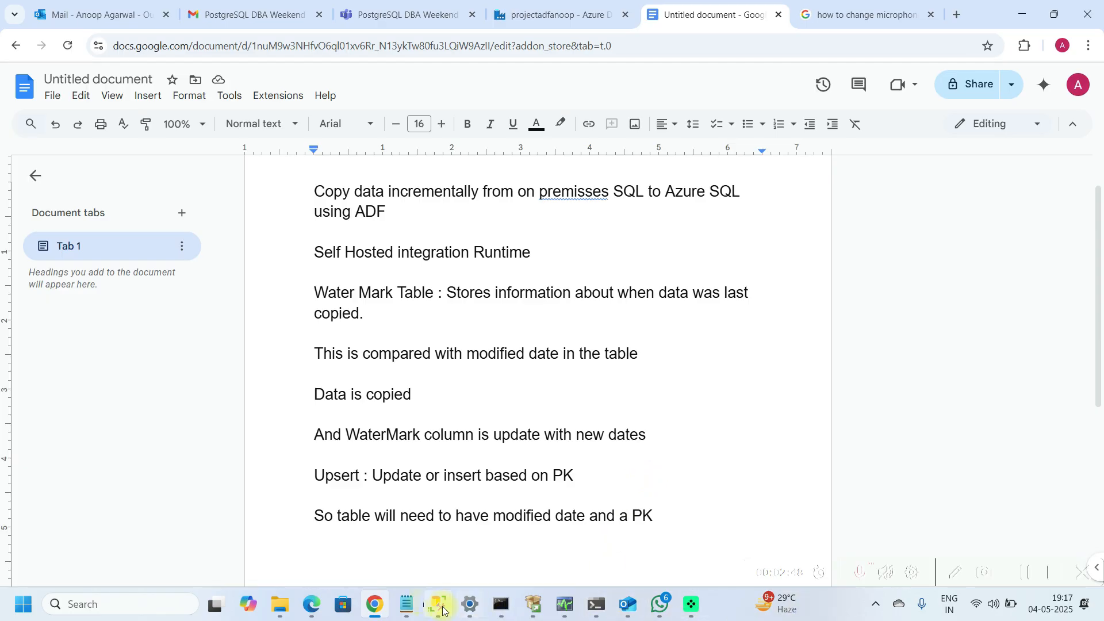
Step: Run the select queries on Authors, employee and publishers in the on-premises pubs database
click(406, 603)
mouse_move(438, 603)
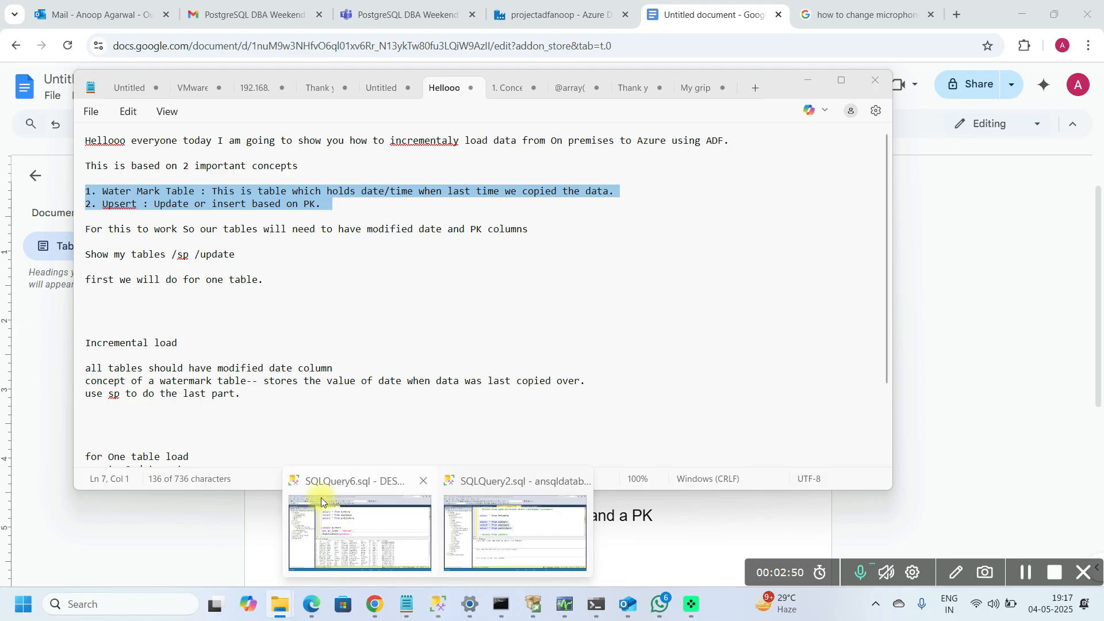
click(322, 502)
click(473, 199)
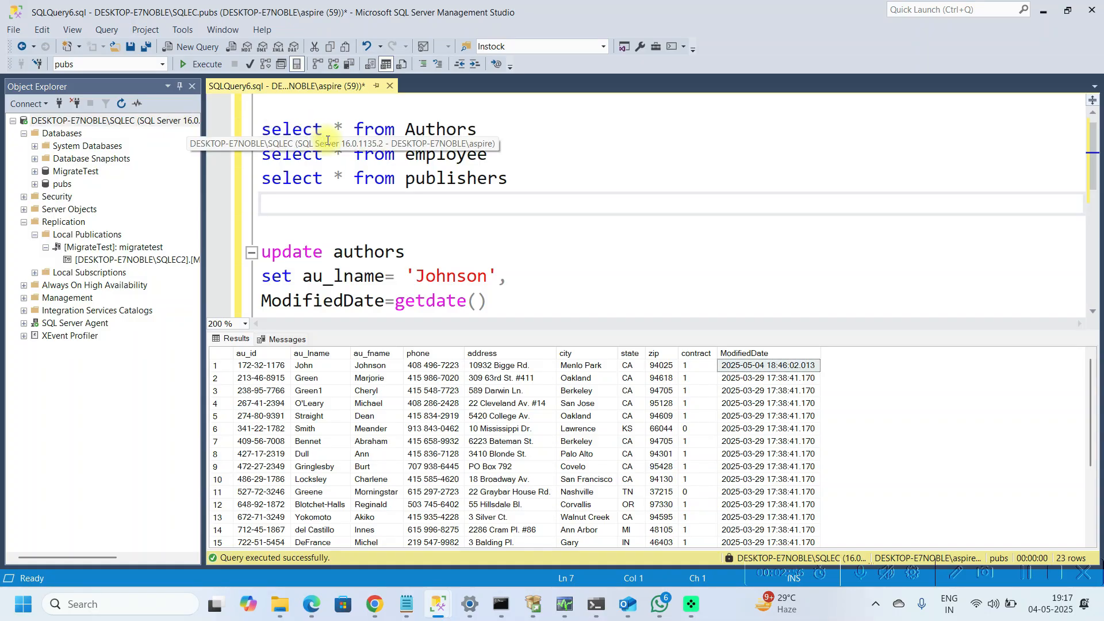
key(Up)
key(Up)
key(Up)
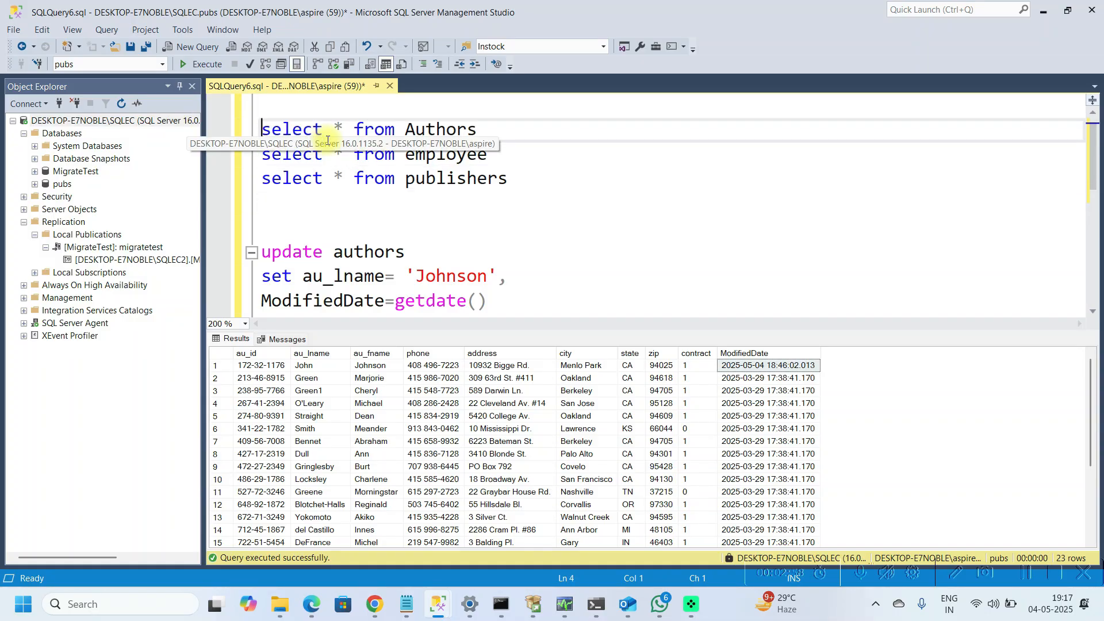
key(shift+Down)
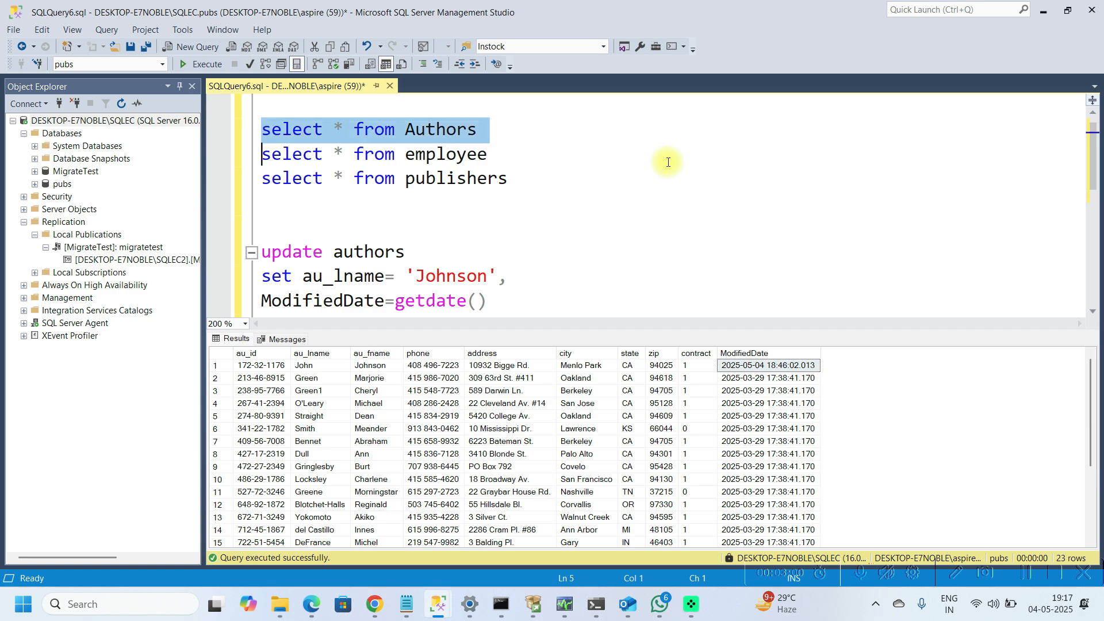
key(shift+Down)
key(shift+Down)
key(F5)
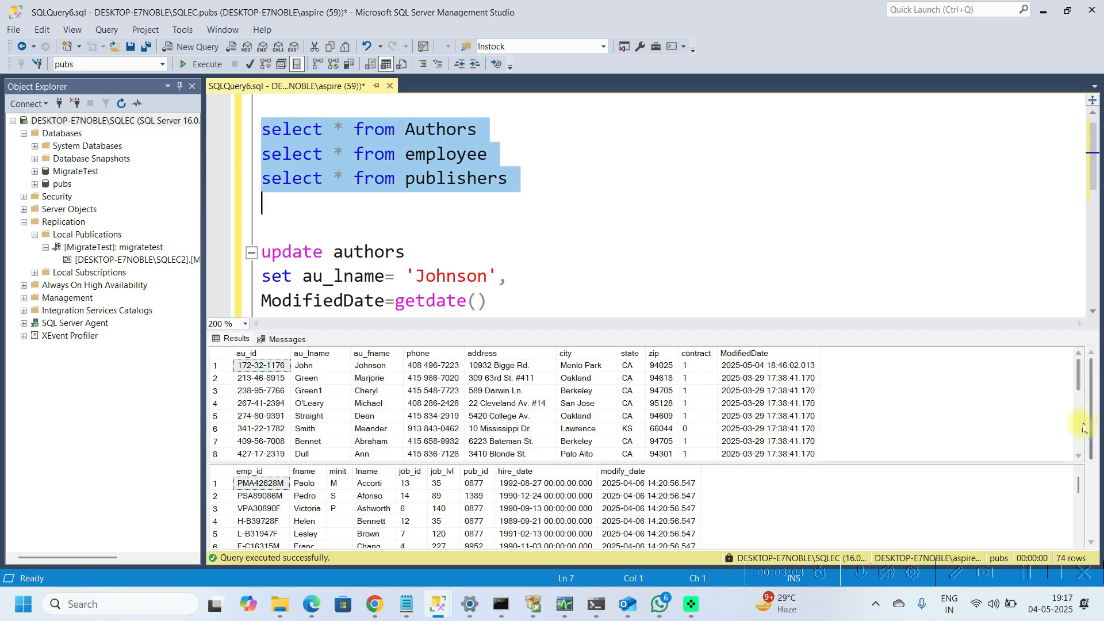
Step: Examine the ModifiedDate values in the Authors query results
click(1083, 426)
click(1082, 425)
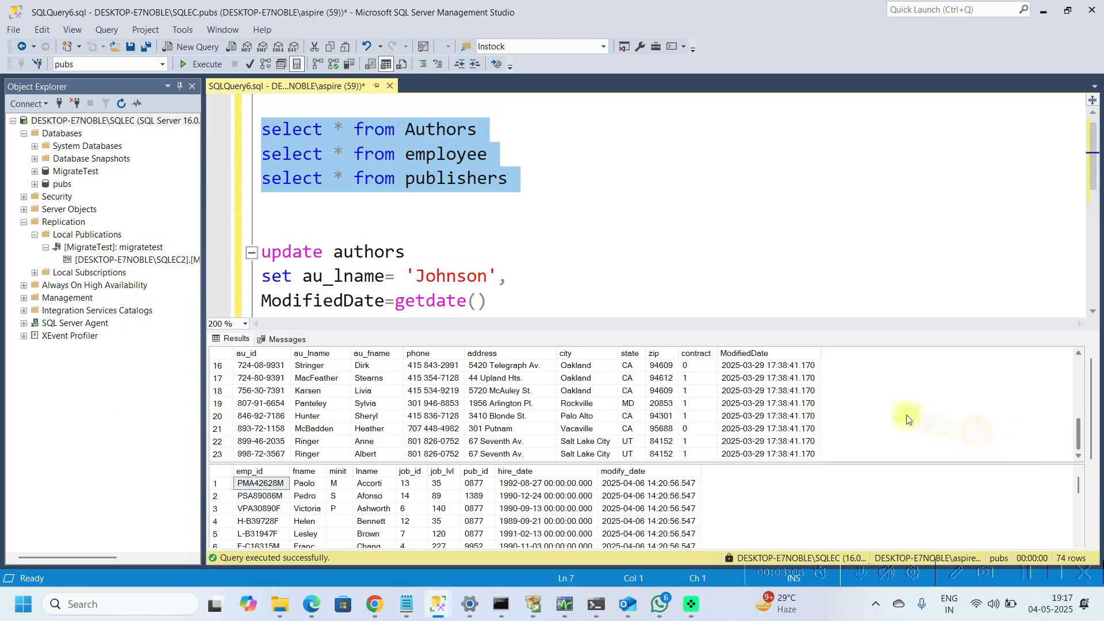
click(293, 339)
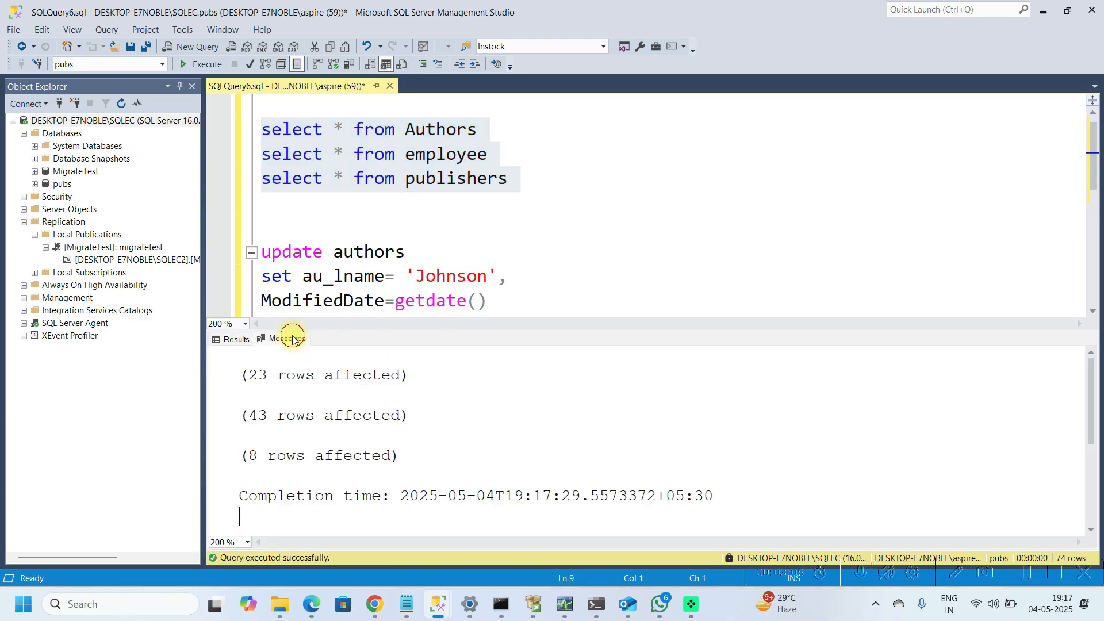
click(239, 345)
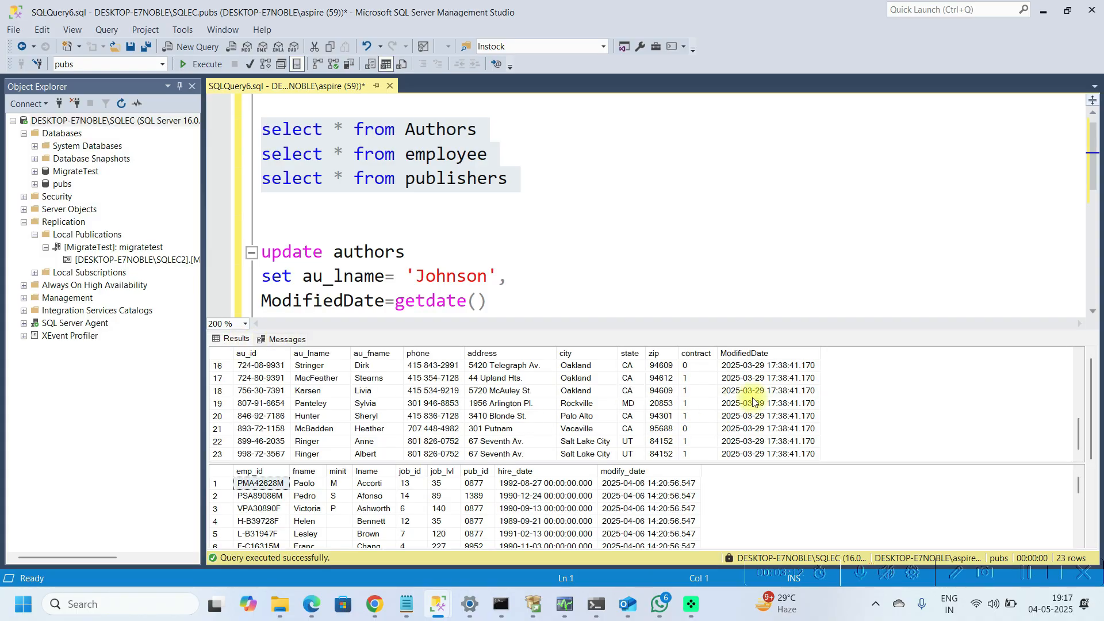
scroll(1080, 373, up, 5)
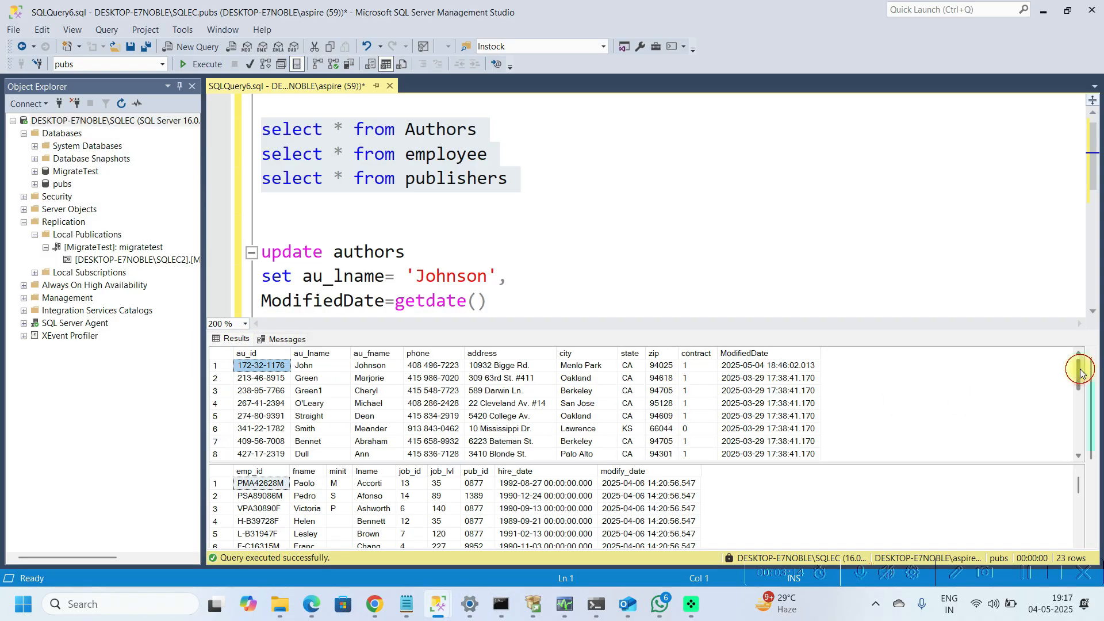
click(775, 370)
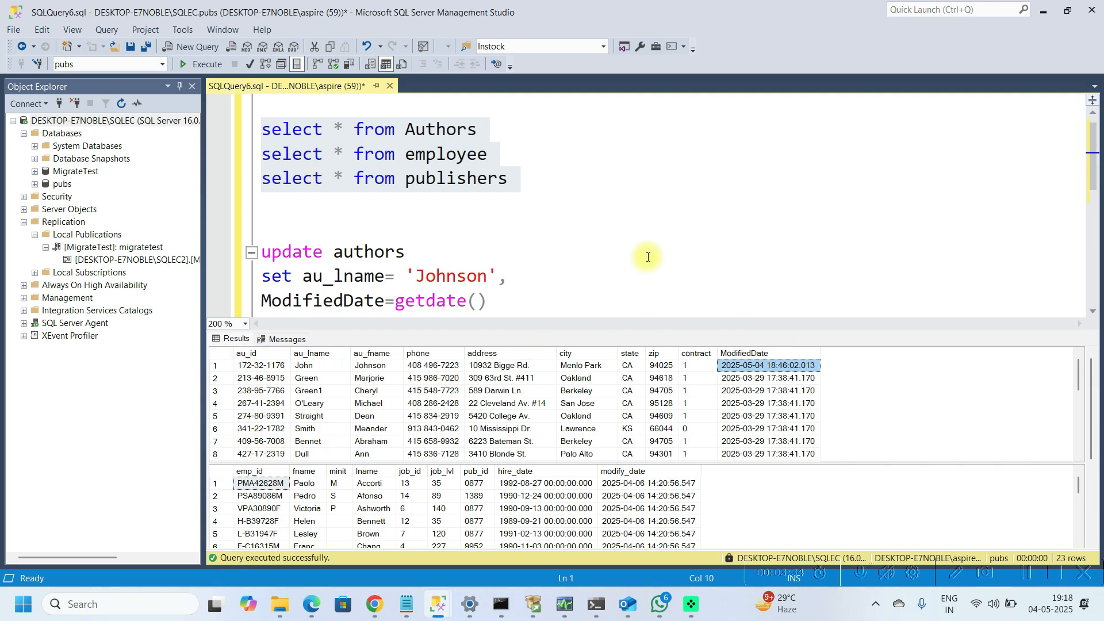
Step: Query the watermarktable in the Azure SQL database and inspect the authors watermark value
mouse_move(437, 611)
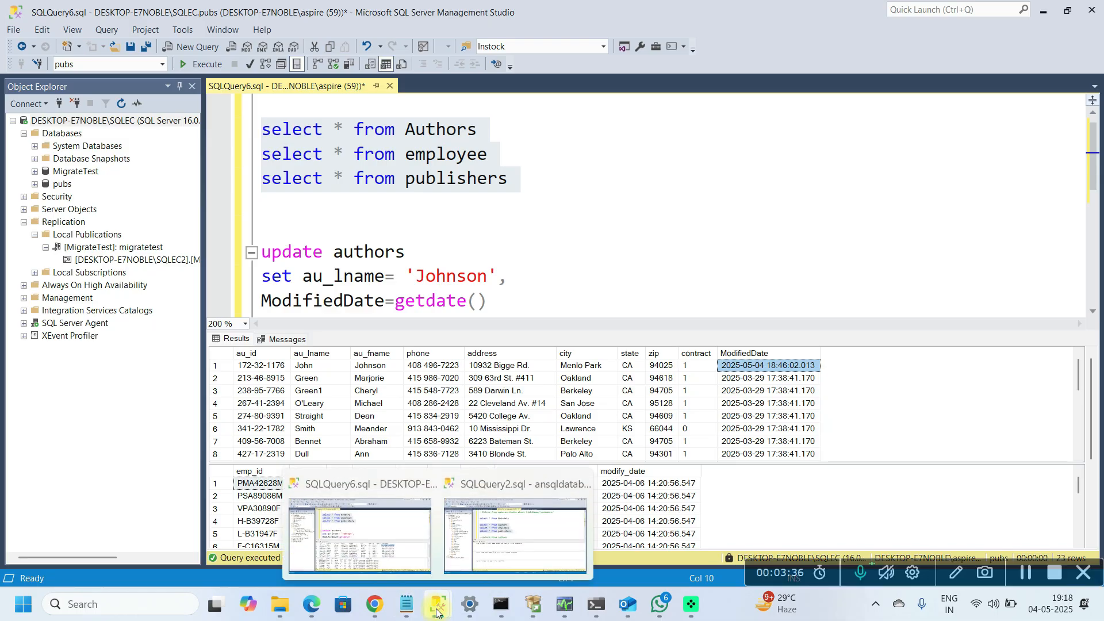
click(553, 520)
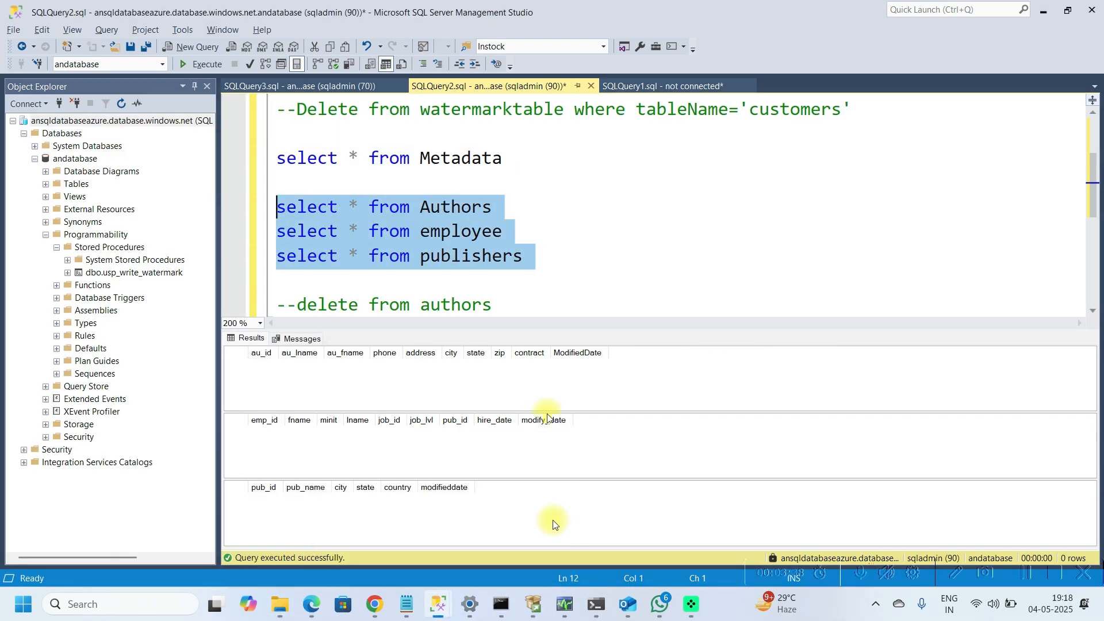
click(552, 172)
key(Up)
key(Up)
key(Up)
key(Up)
key(Up)
key(Up)
key(Up)
key(Up)
key(Up)
key(Down)
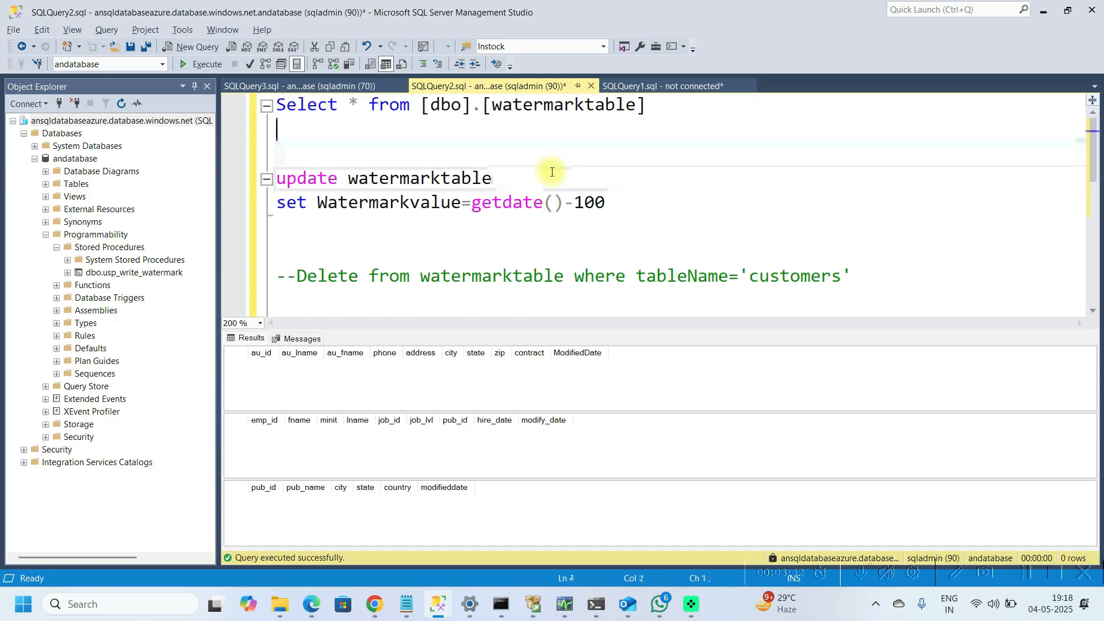
key(shift+Up)
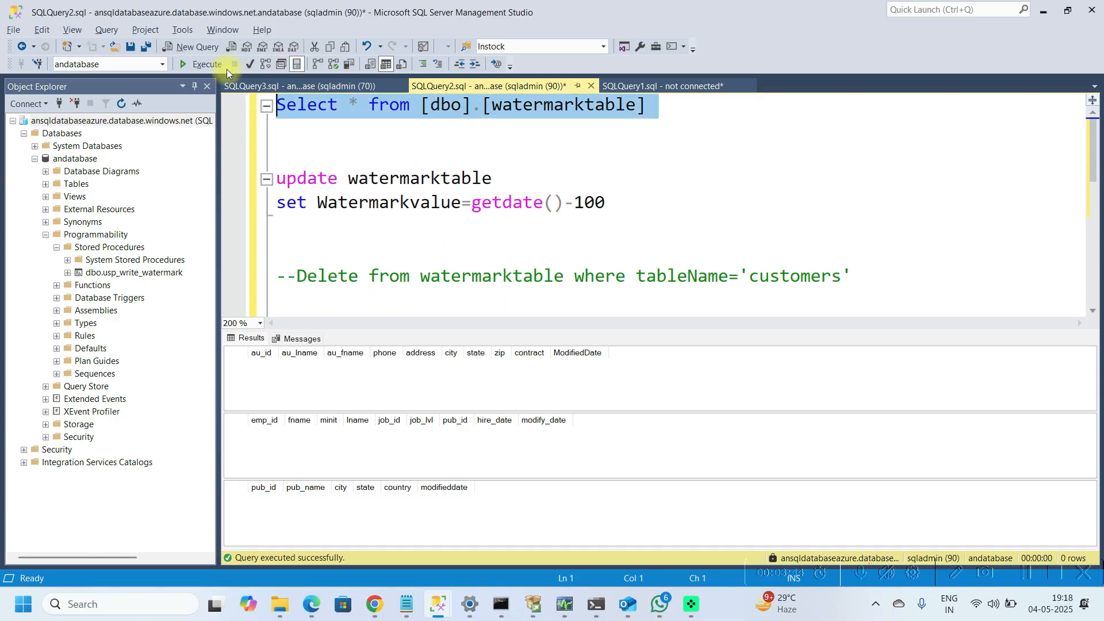
click(211, 67)
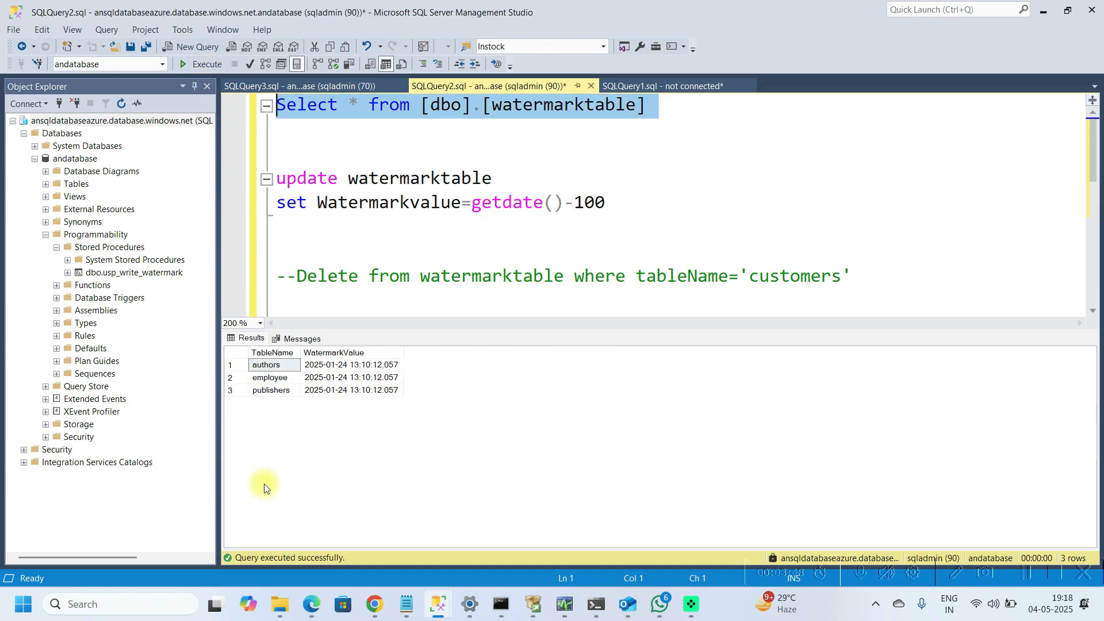
click(347, 366)
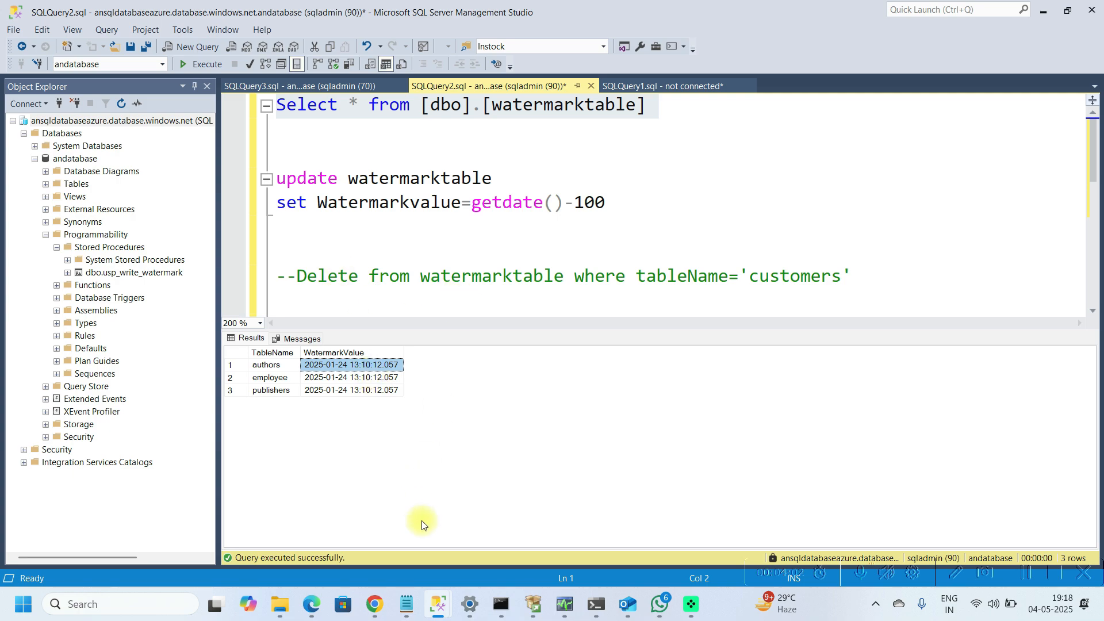
Step: Compare the authors ModifiedDate on-premises with the watermark values in Azure SQL
click(431, 608)
click(330, 506)
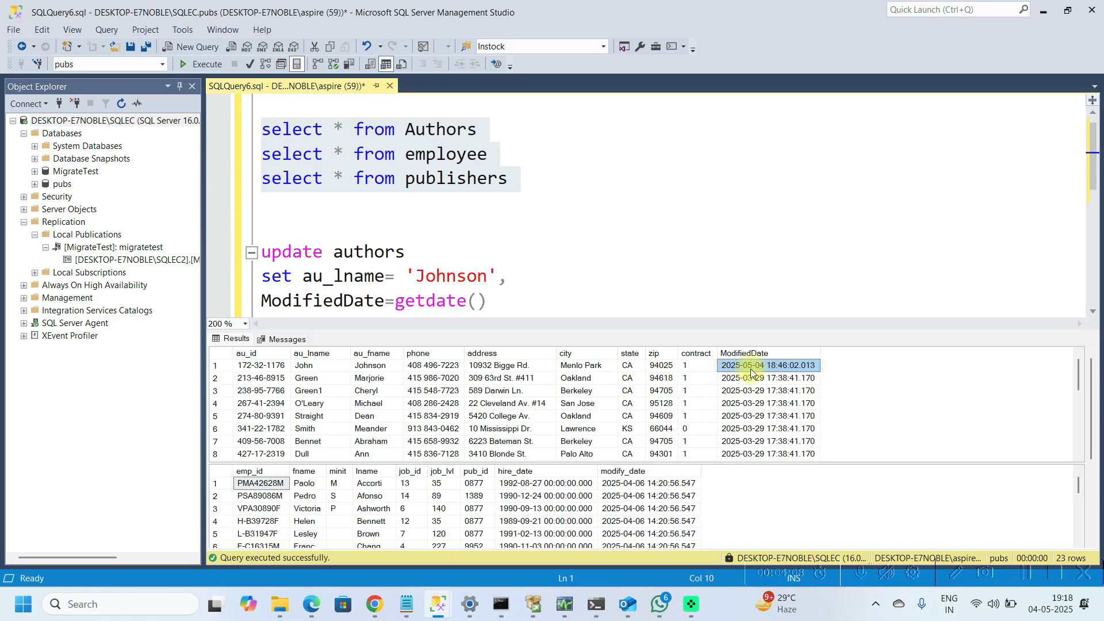
mouse_move(438, 604)
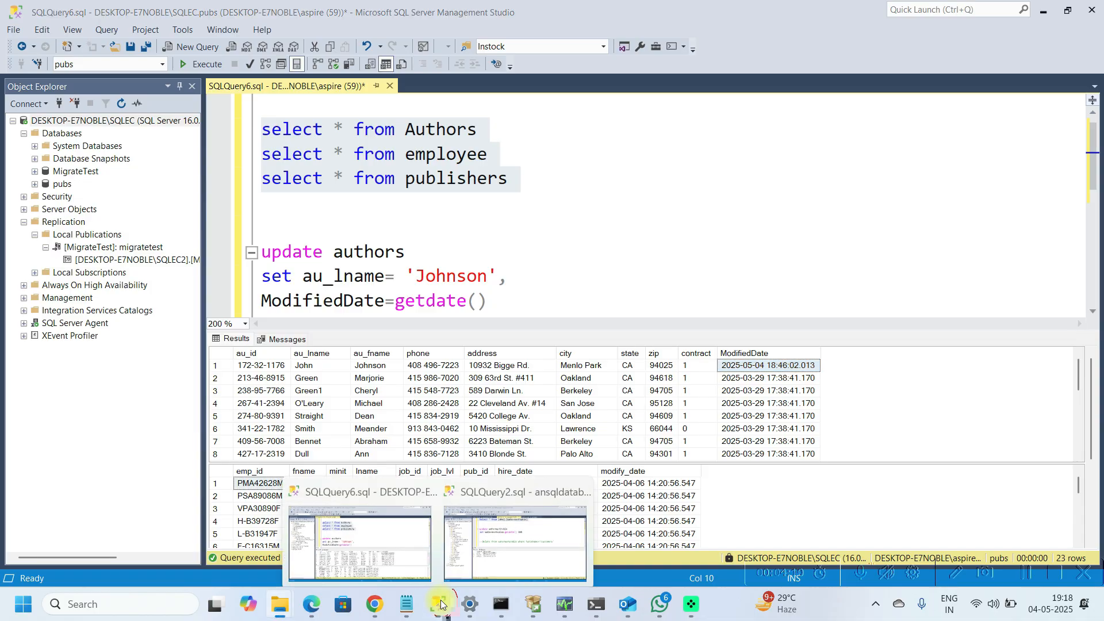
click(511, 505)
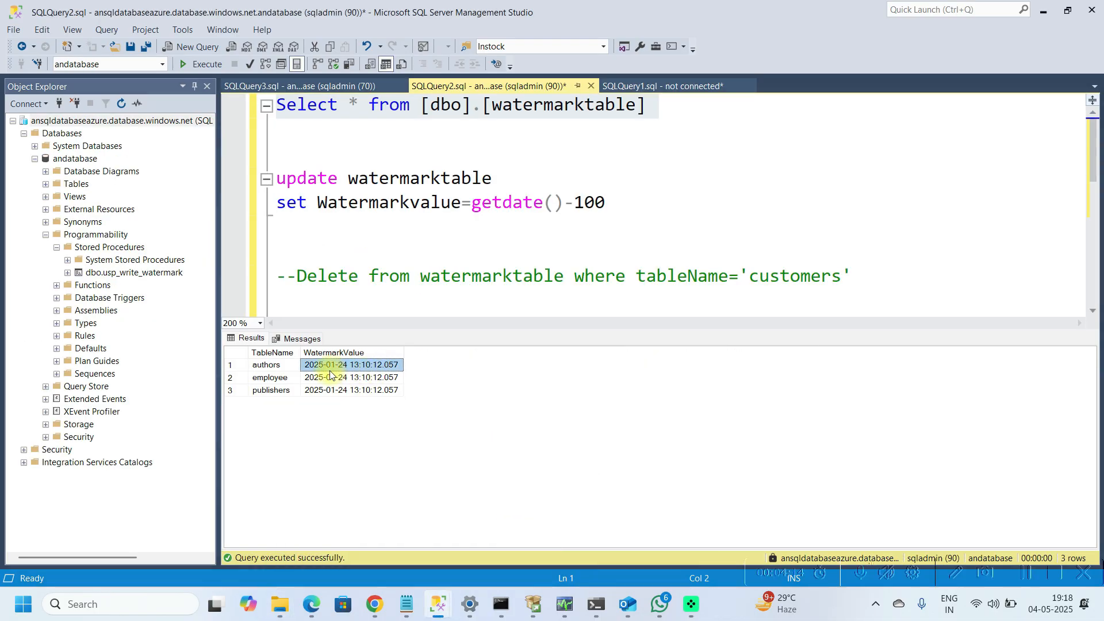
mouse_move(428, 602)
click(440, 142)
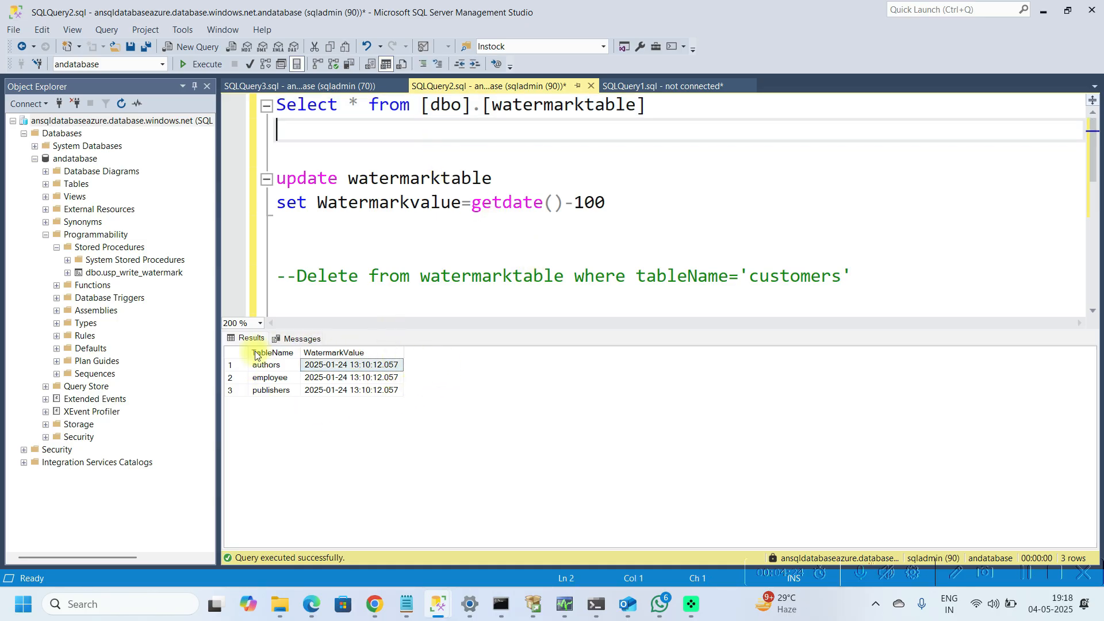
click(523, 229)
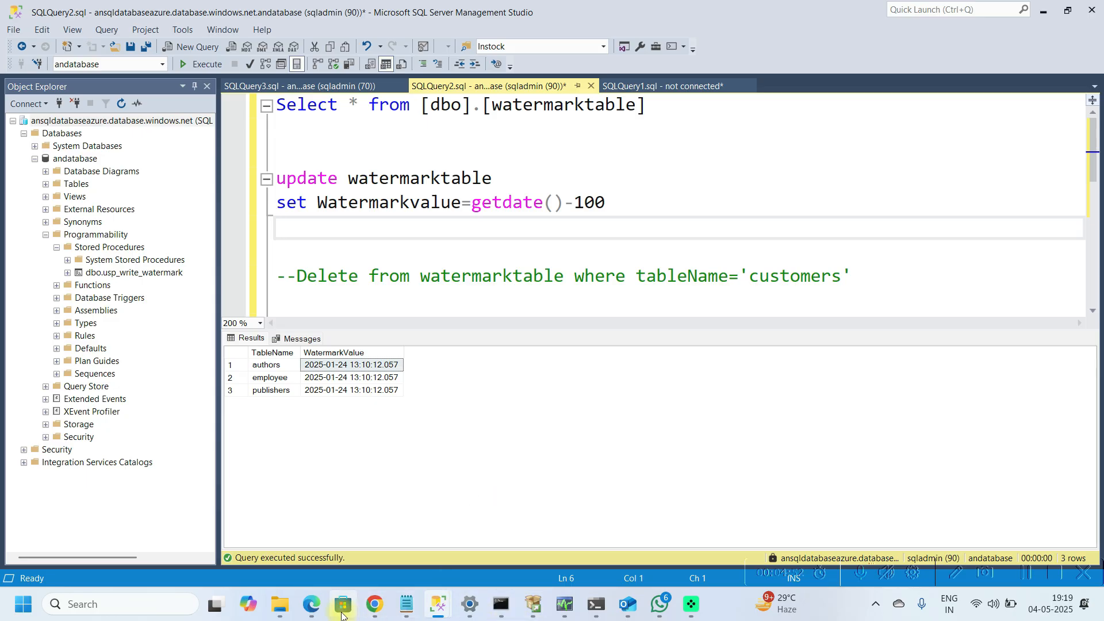
Step: Create a new pipeline in the CDCDemo folder of the data factory
mouse_move(375, 605)
click(357, 561)
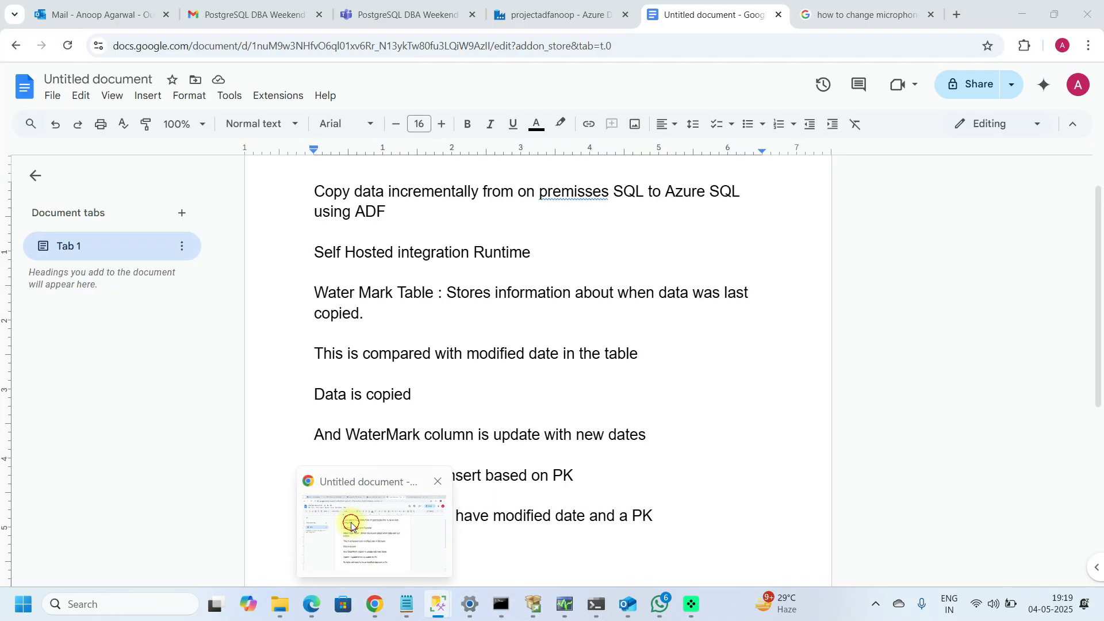
click(530, 20)
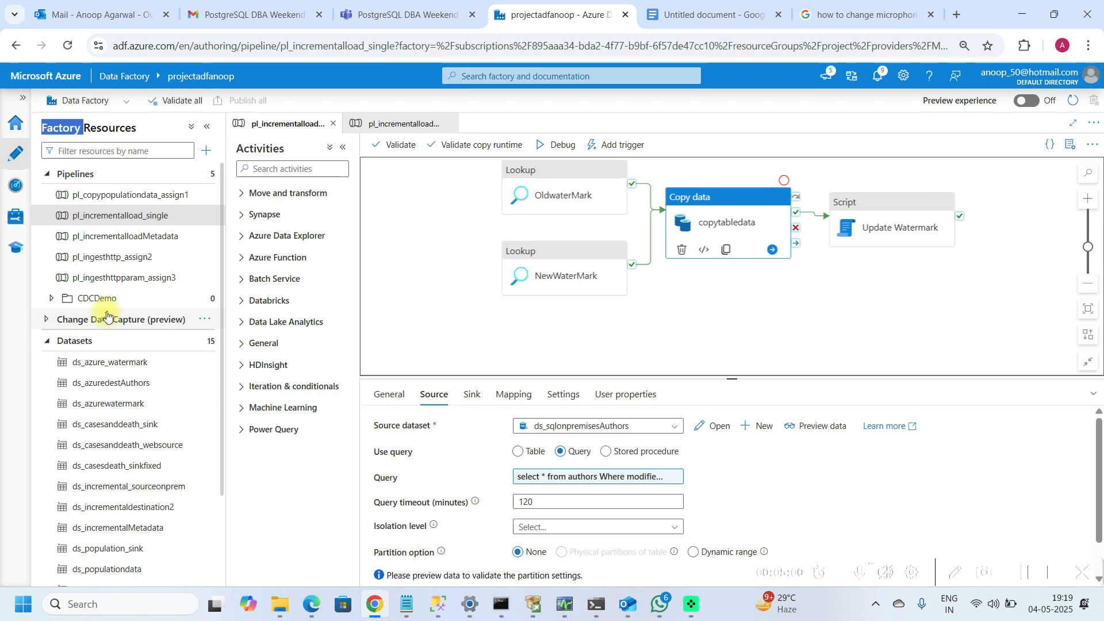
click(205, 298)
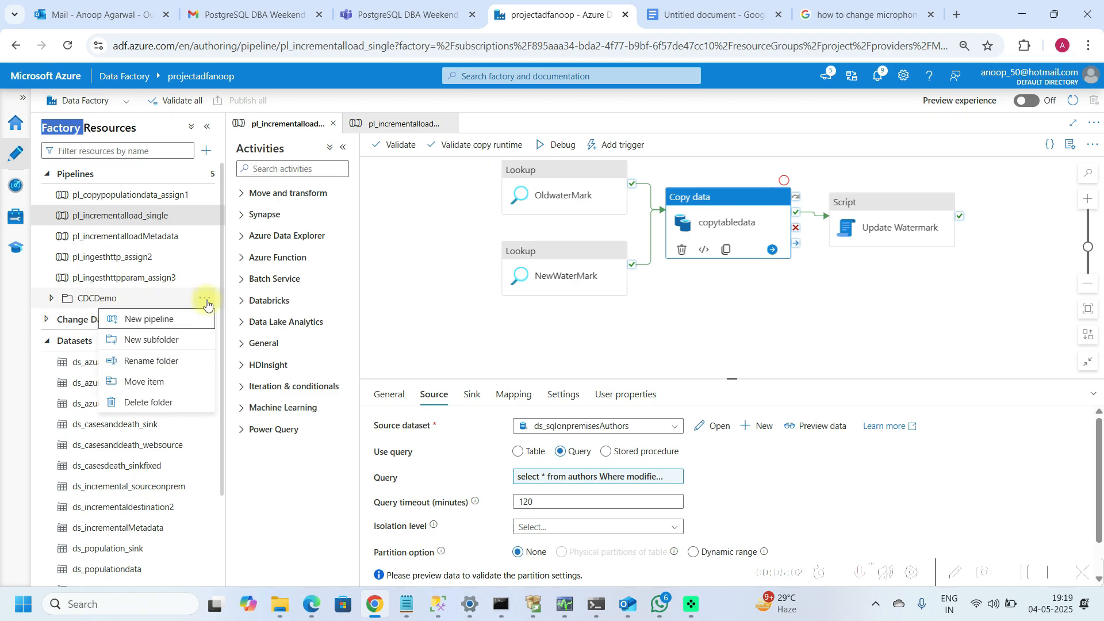
click(154, 320)
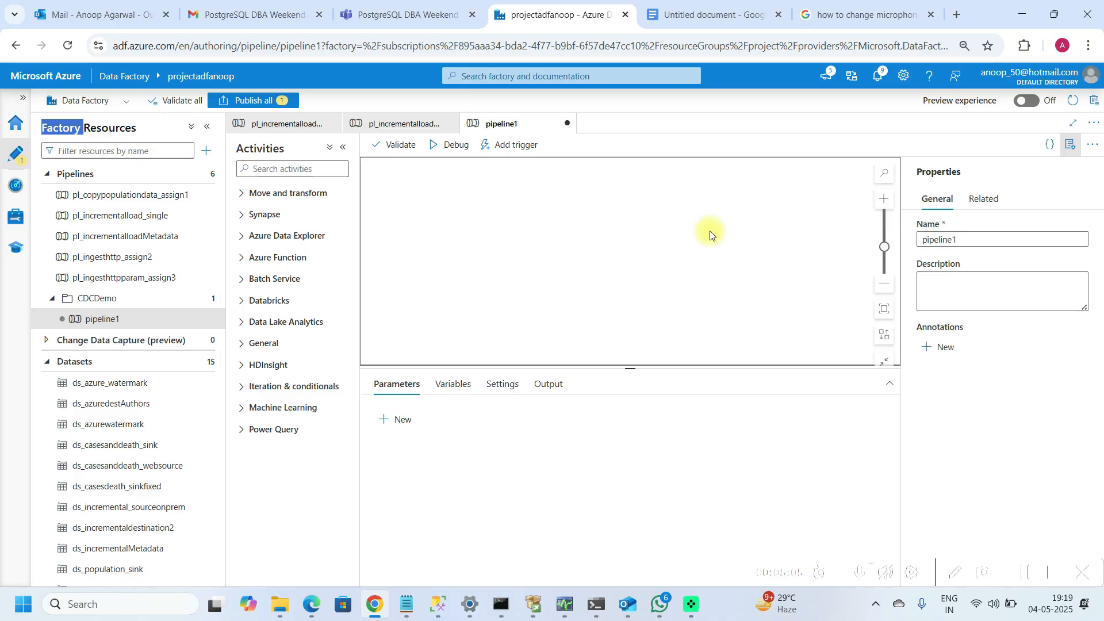
Step: Rename the new pipeline as pl_incrementalLoad and close the properties pane
click(969, 244)
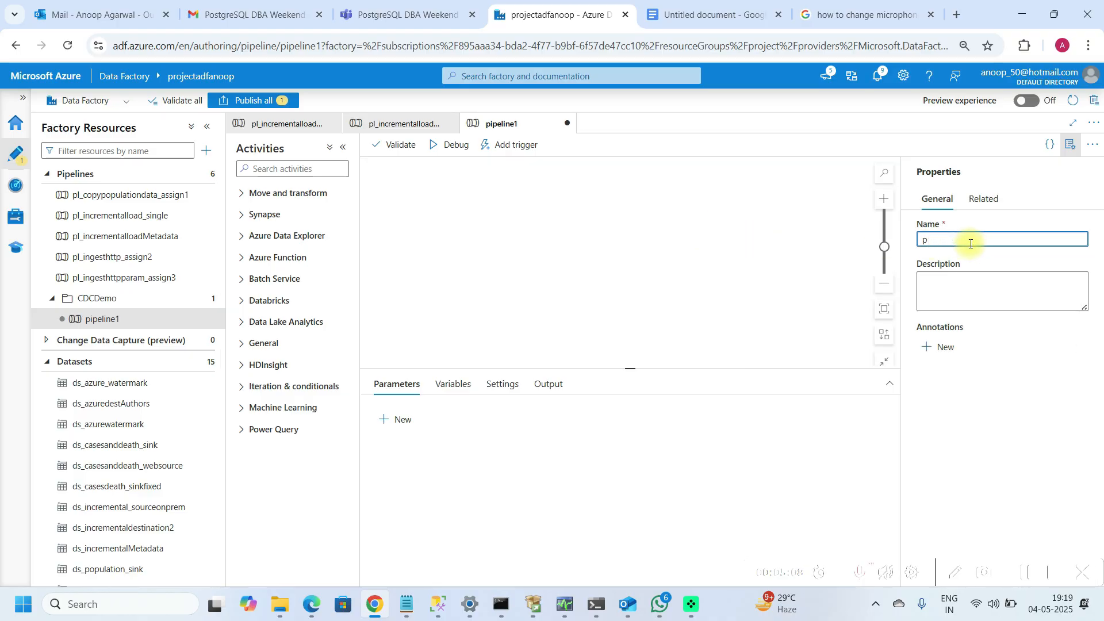
key(BackSpace)
text(pl_in)
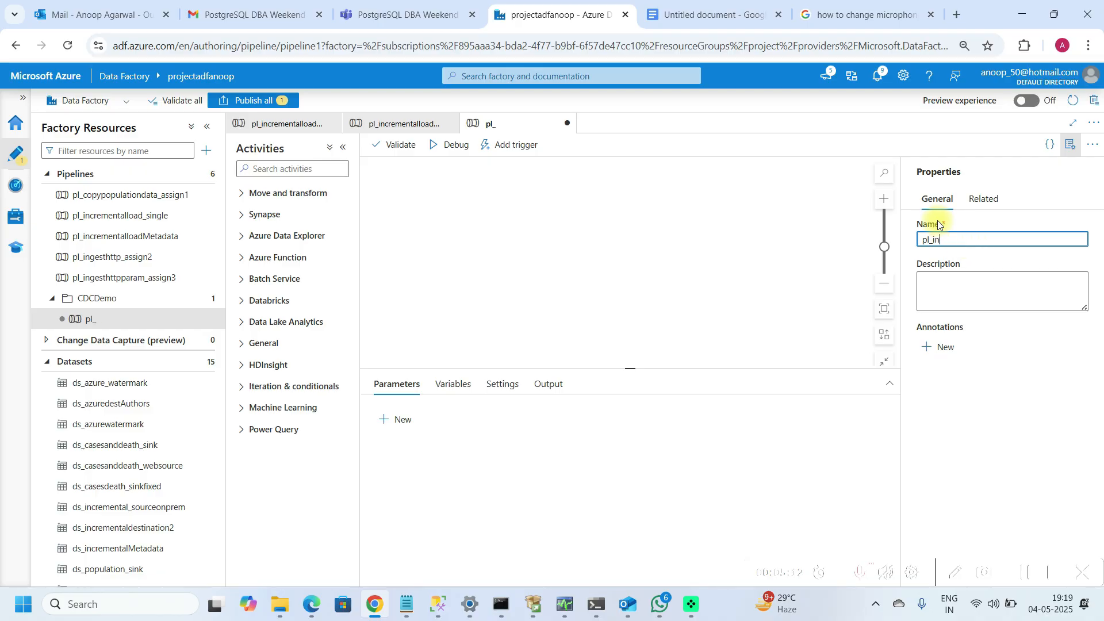
text(ncrementall)
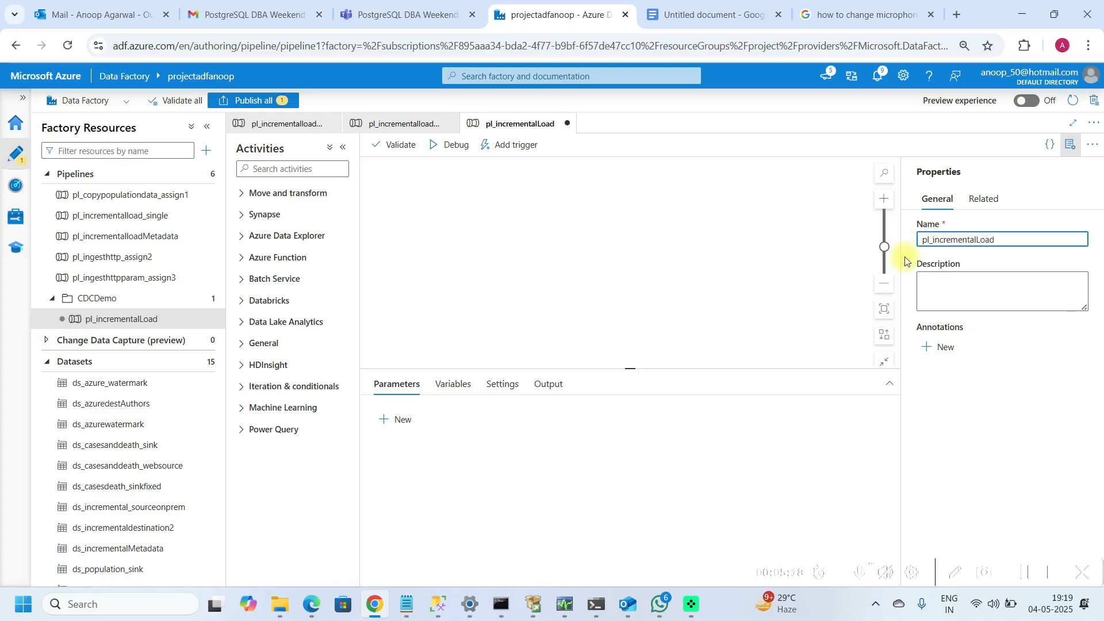
click(1071, 145)
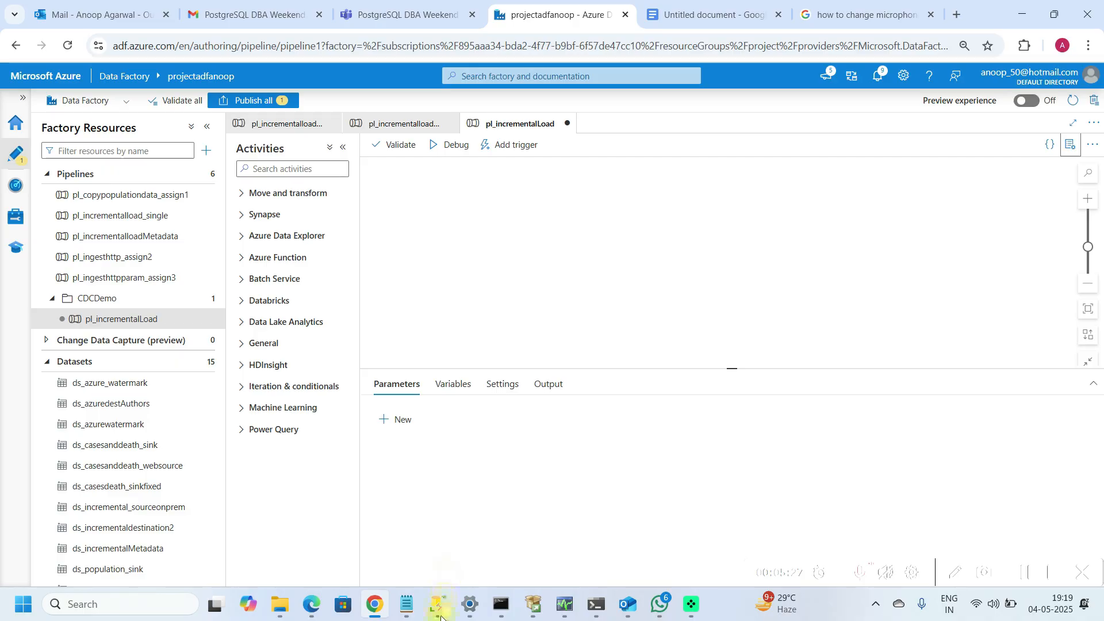
Step: Check the authors watermark value in the Azure SQL query results
mouse_move(438, 604)
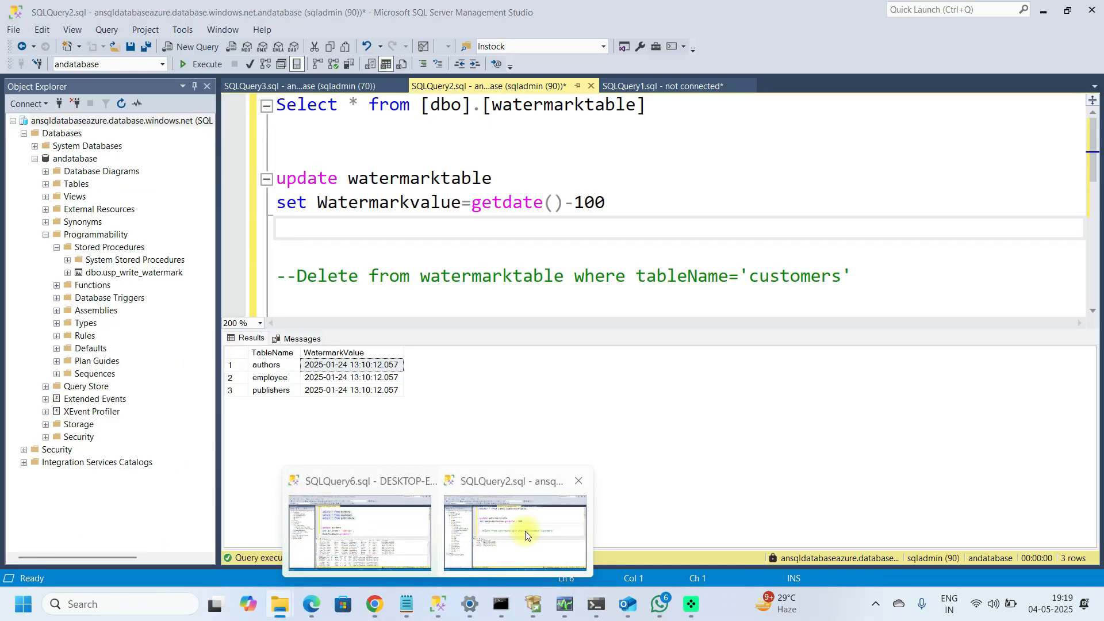
click(526, 535)
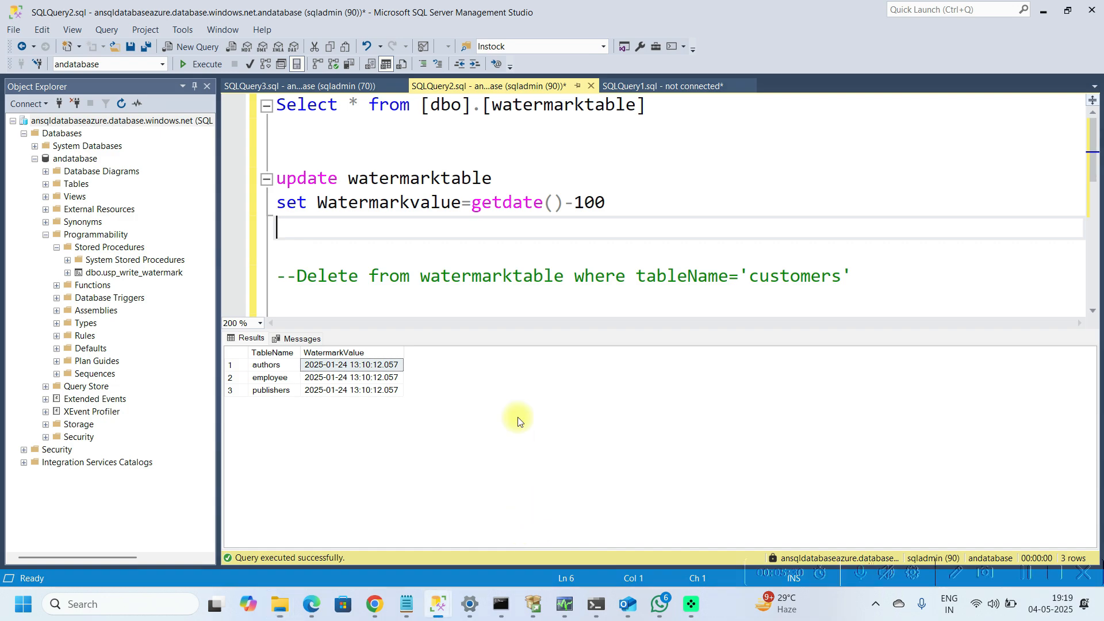
click(385, 368)
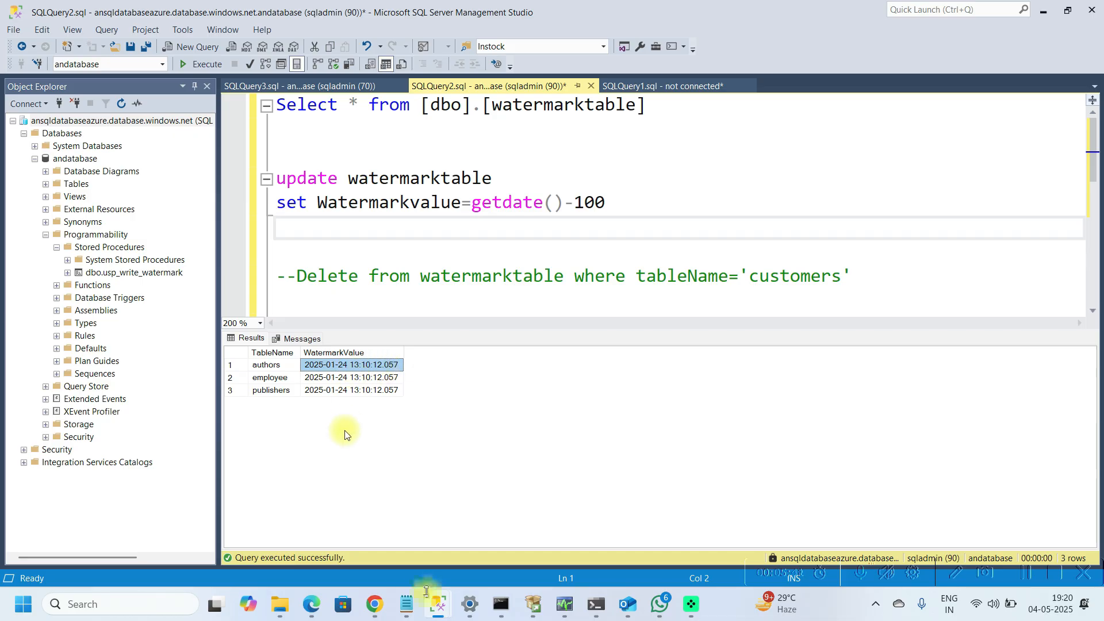
mouse_move(371, 608)
click(403, 535)
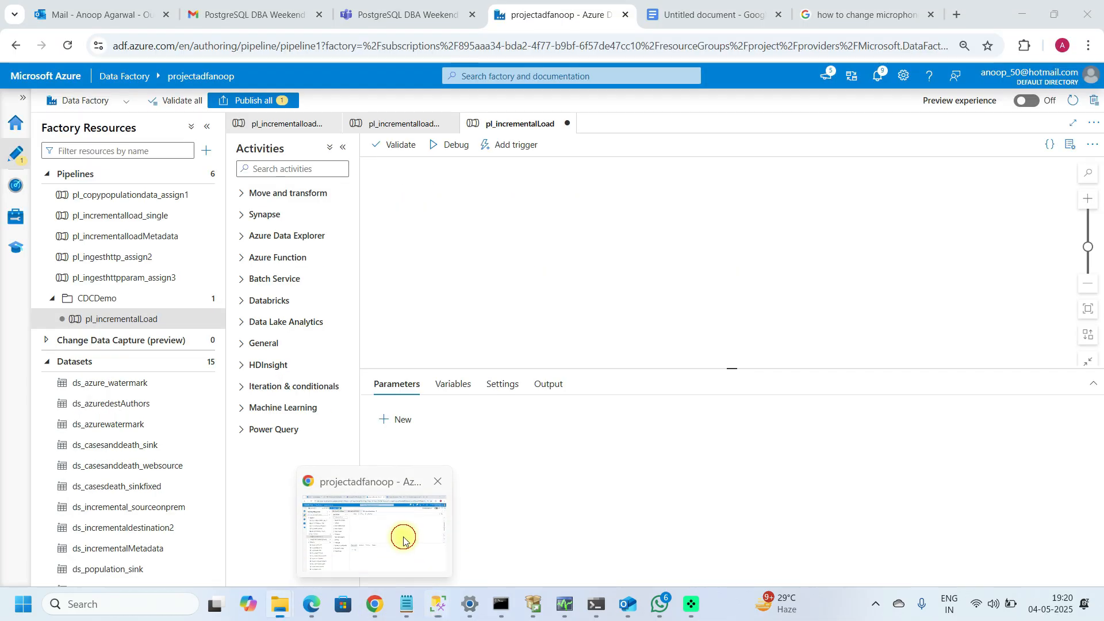
Step: Add a Lookup activity to the pipeline and name it OldWM
click(308, 168)
text(look)
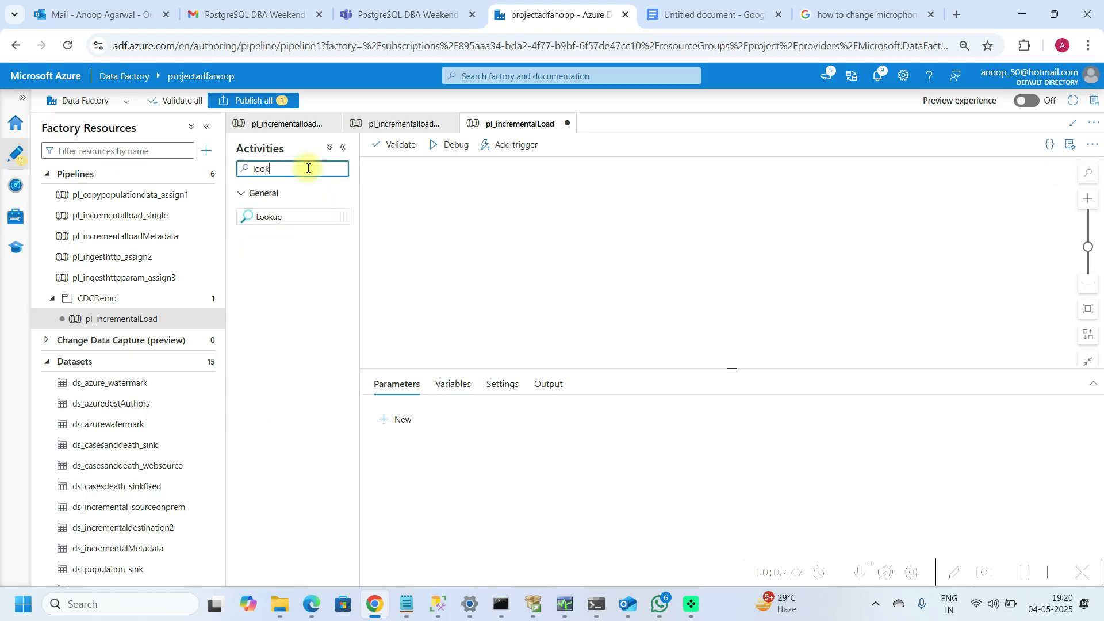
drag(291, 217, 471, 207)
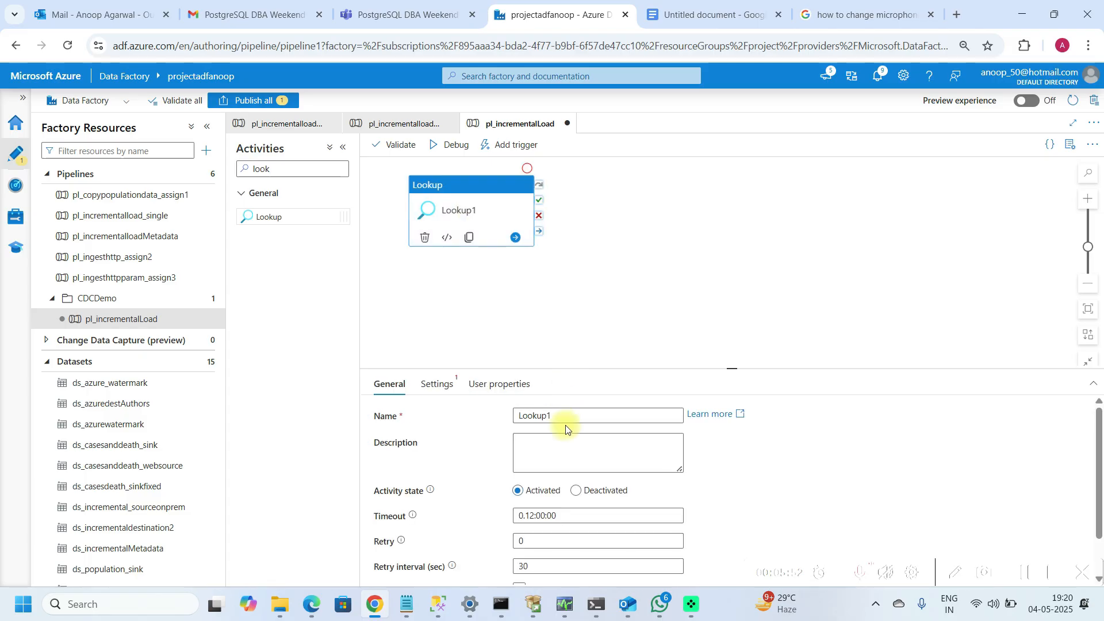
click(578, 418)
key(BackSpace)
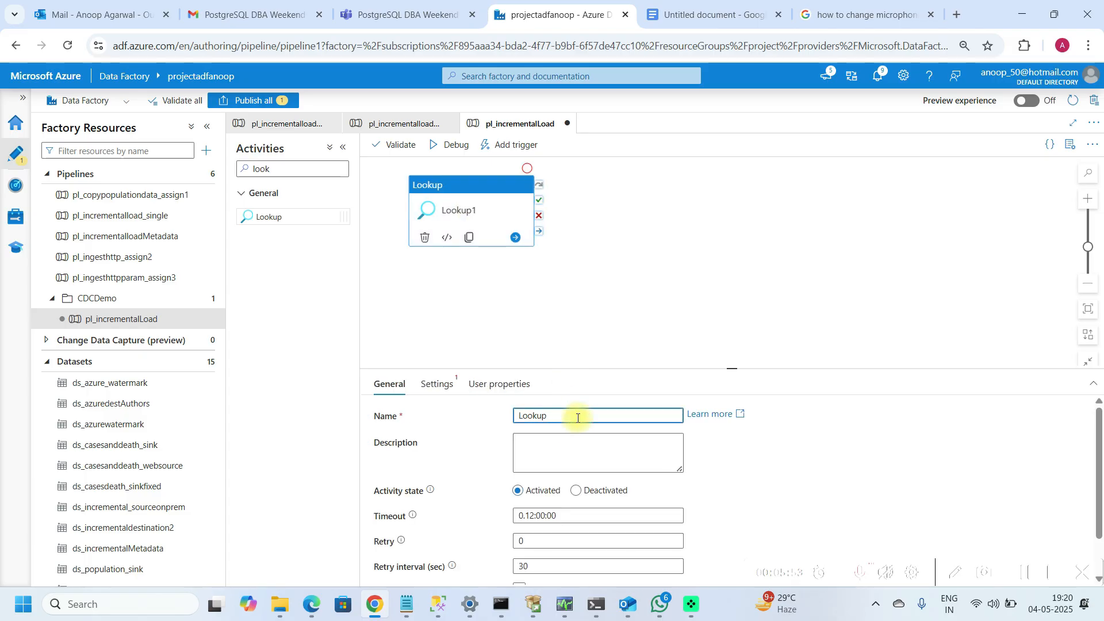
text(OldWM)
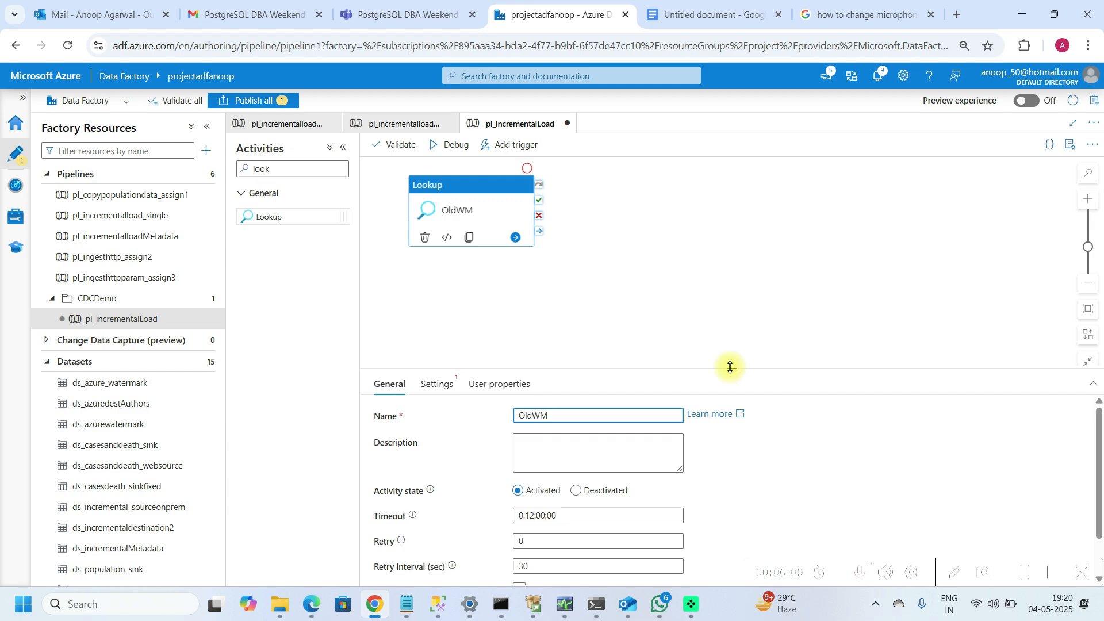
Step: Start a new Azure SQL Database source dataset for the OldWM lookup
drag(731, 367, 731, 293)
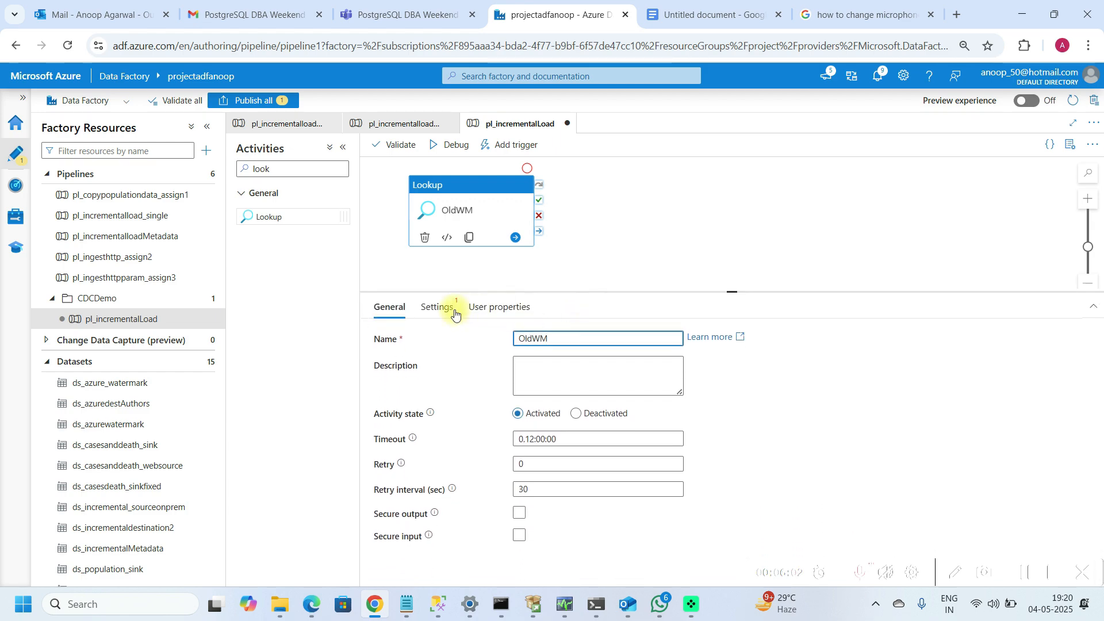
click(435, 308)
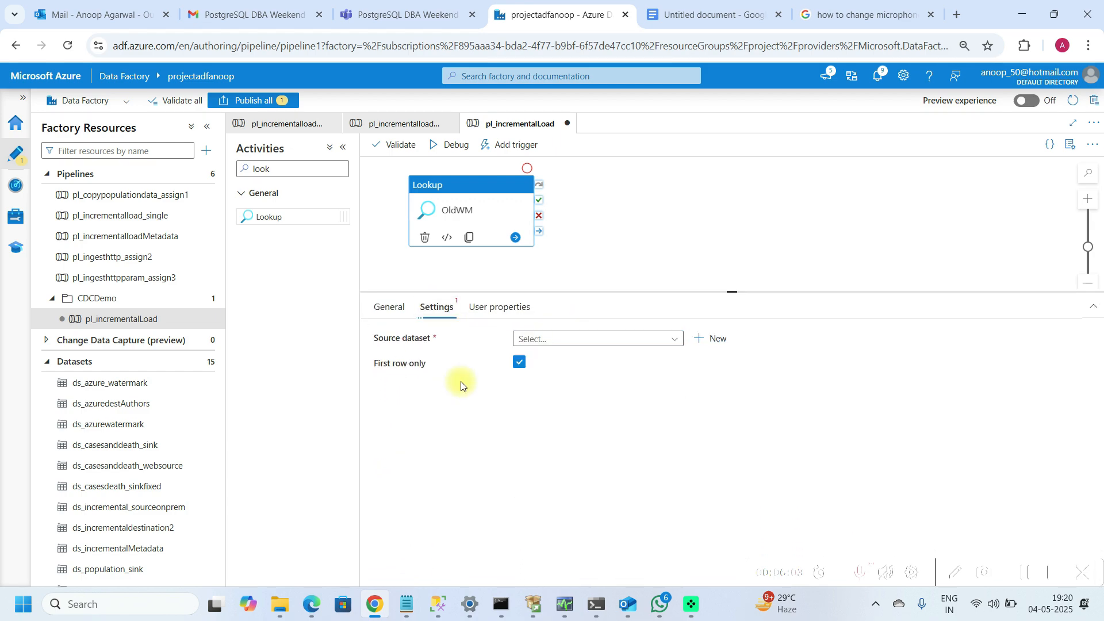
click(716, 340)
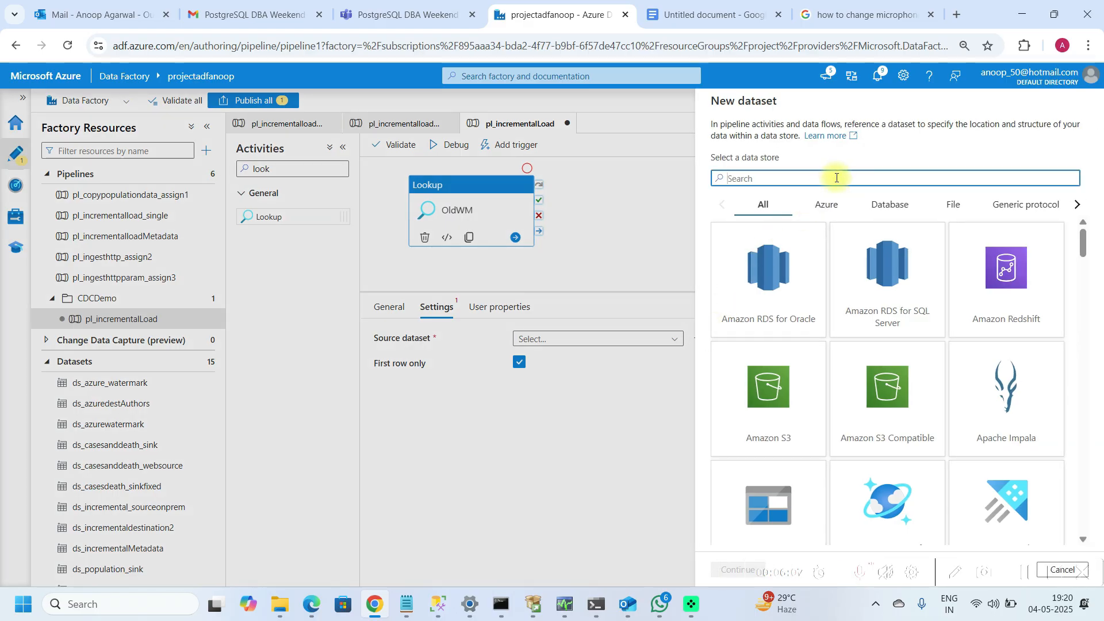
text(azure)
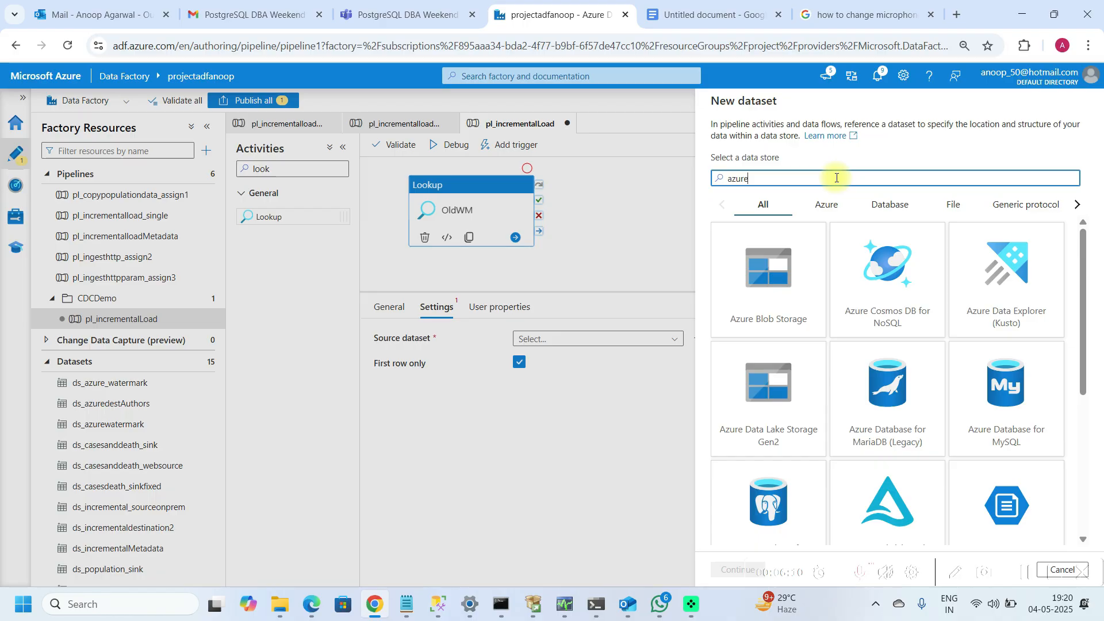
text( s)
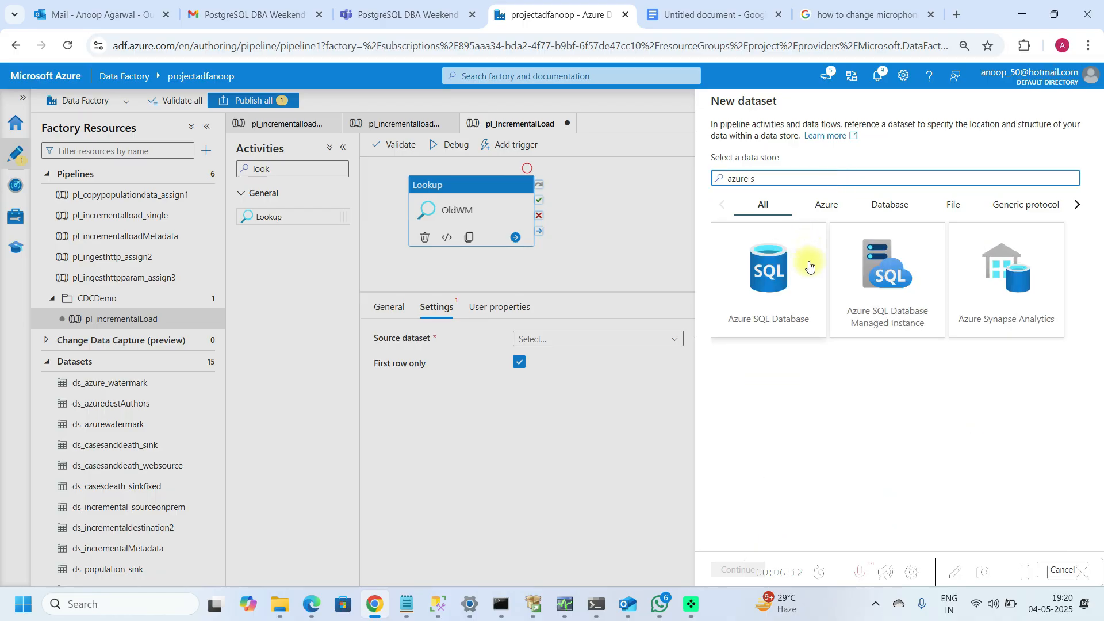
click(793, 303)
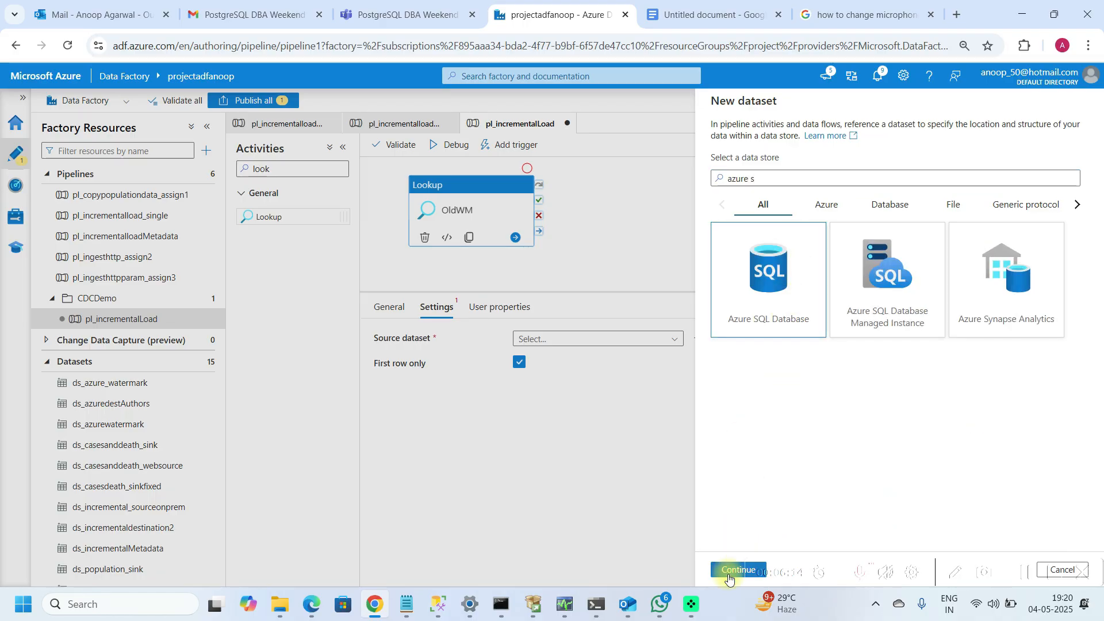
click(735, 569)
Step: Name the new dataset ds_Auresql_watermark
click(784, 141)
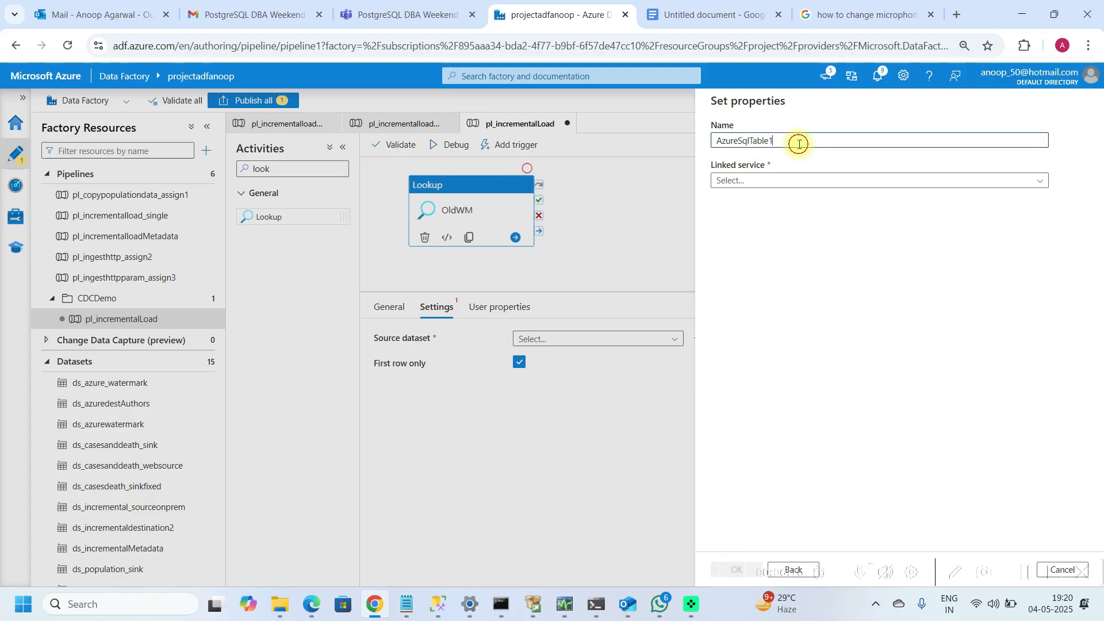
key(BackSpace)
key(BackSpace)
key(BackSpace)
key(BackSpace)
key(BackSpace)
key(BackSpace)
key(BackSpace)
key(BackSpace)
key(BackSpace)
key(BackSpace)
key(BackSpace)
key(BackSpace)
key(BackSpace)
key(BackSpace)
text(ds_on)
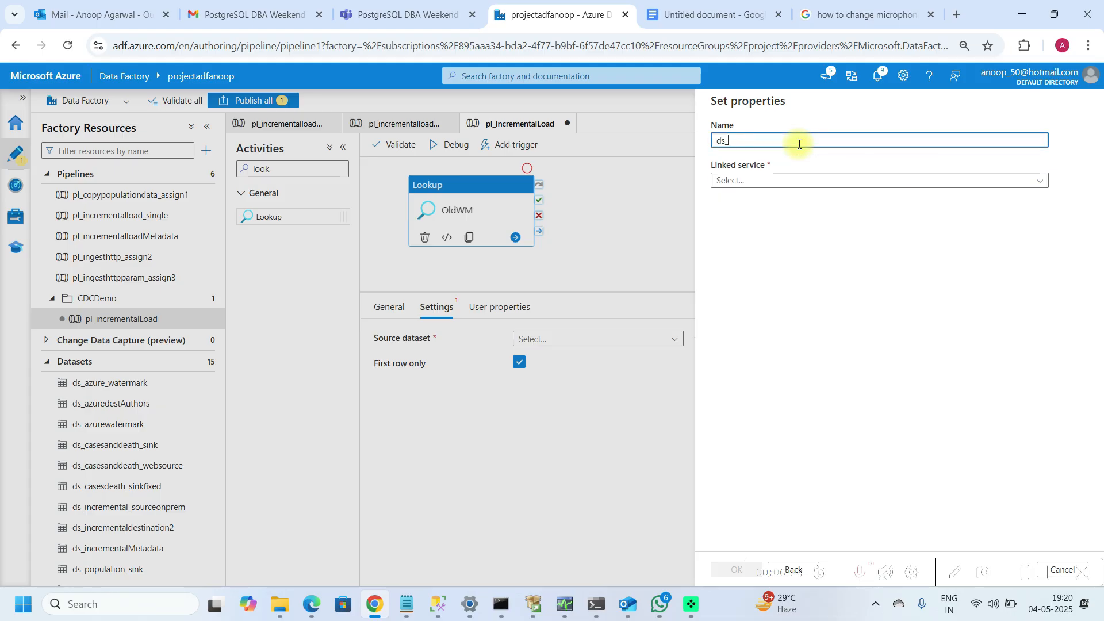
text(az)
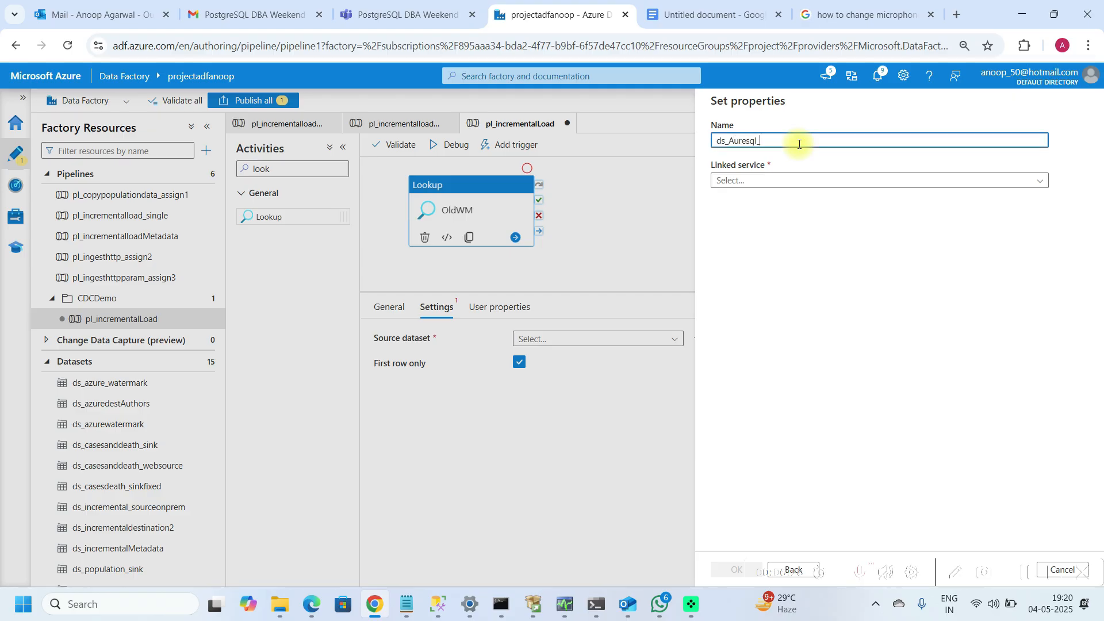
text(watermark)
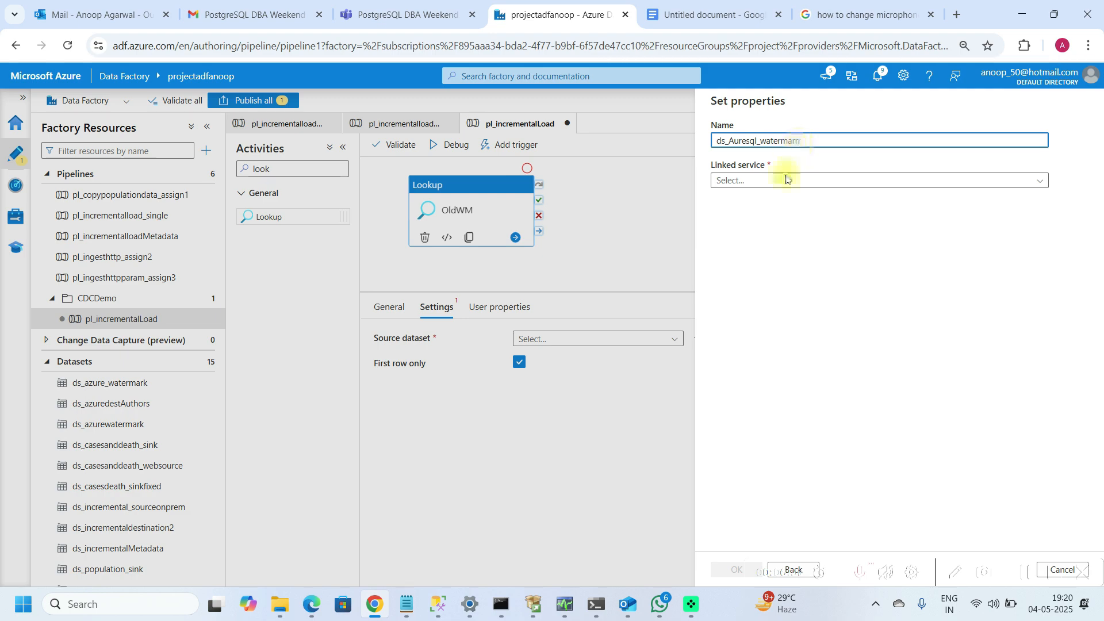
Step: Set the dataset's linked service to ds_azuresqldb and its table to dbo.watermarktable
click(831, 182)
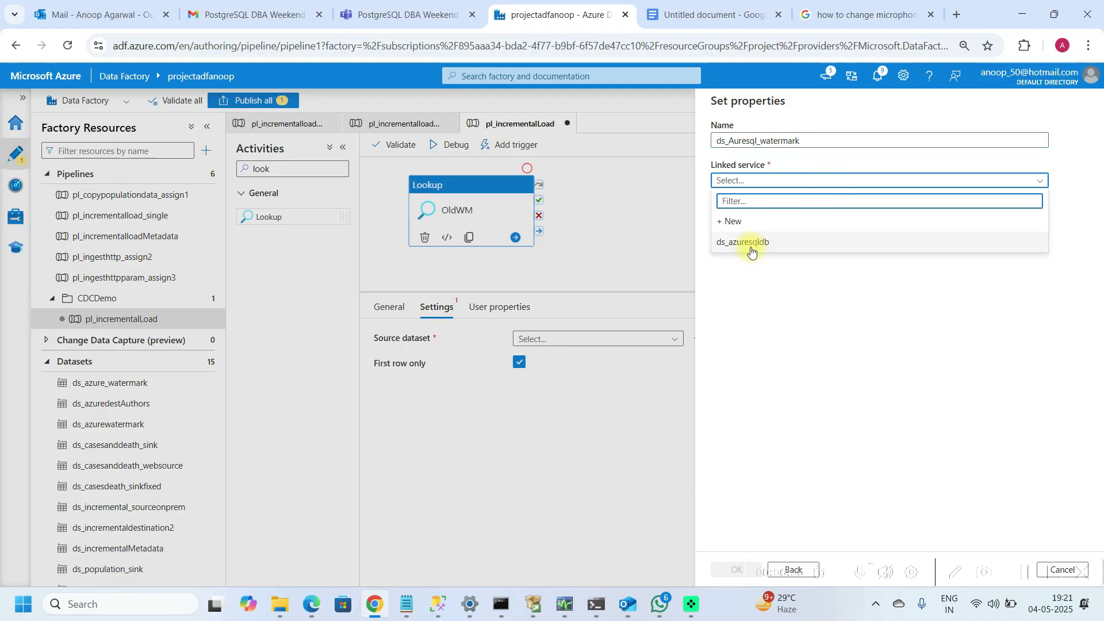
click(751, 244)
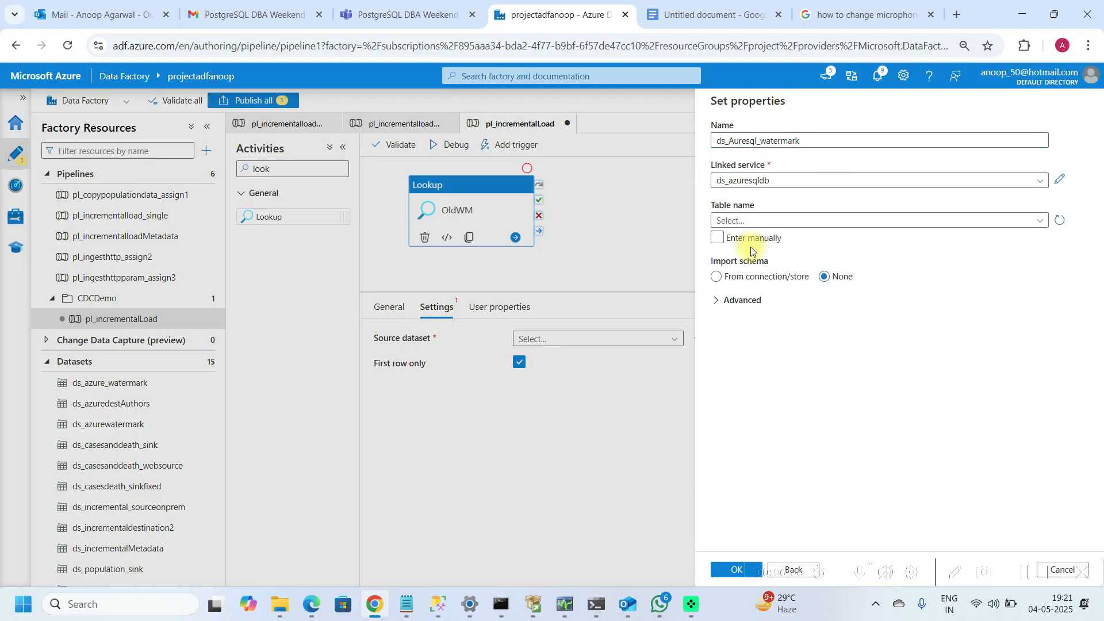
click(805, 223)
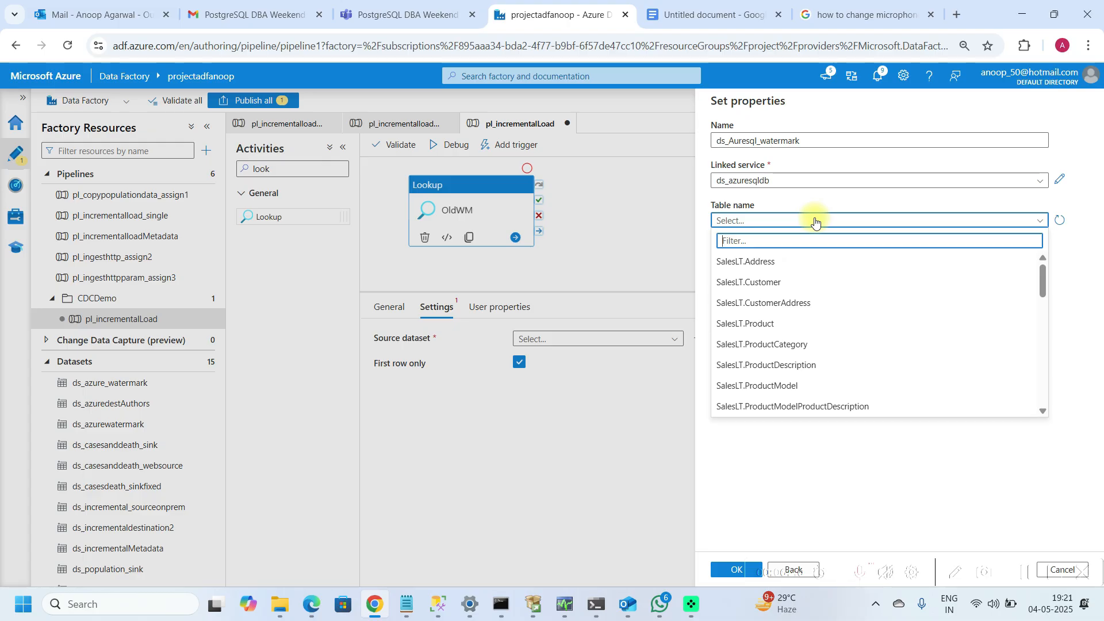
scroll(1045, 380, down, 5)
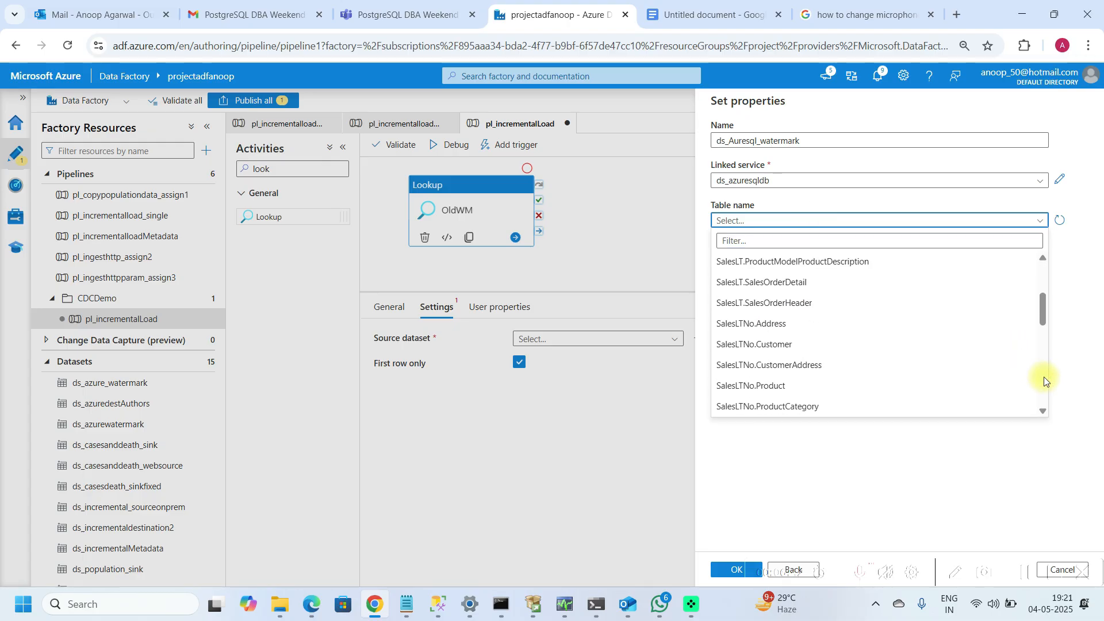
scroll(1045, 379, down, 5)
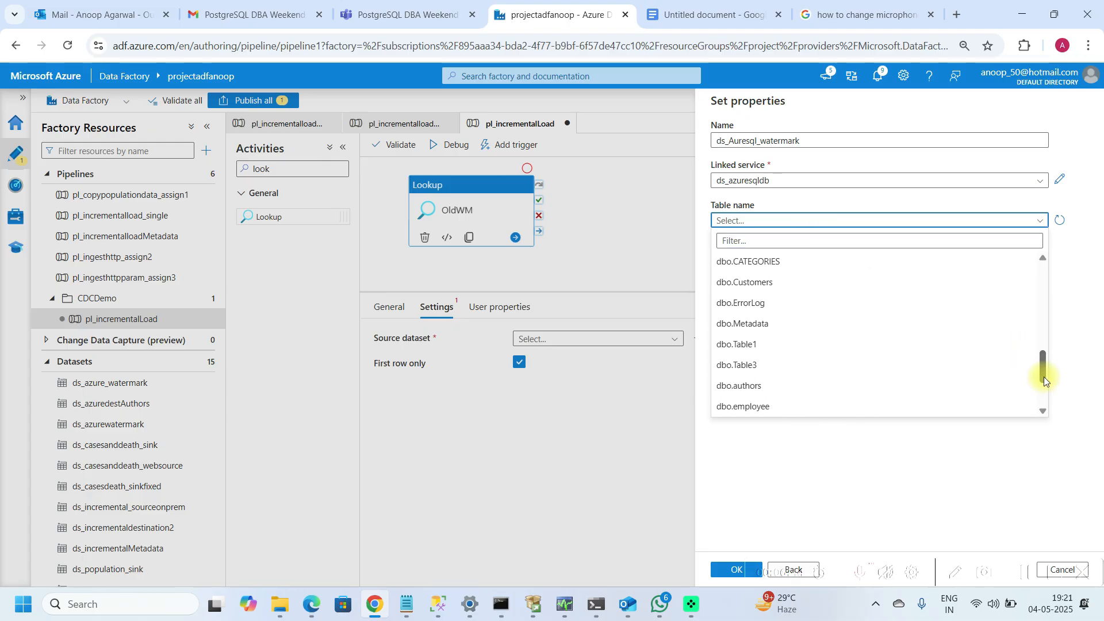
scroll(1045, 391, down, 3)
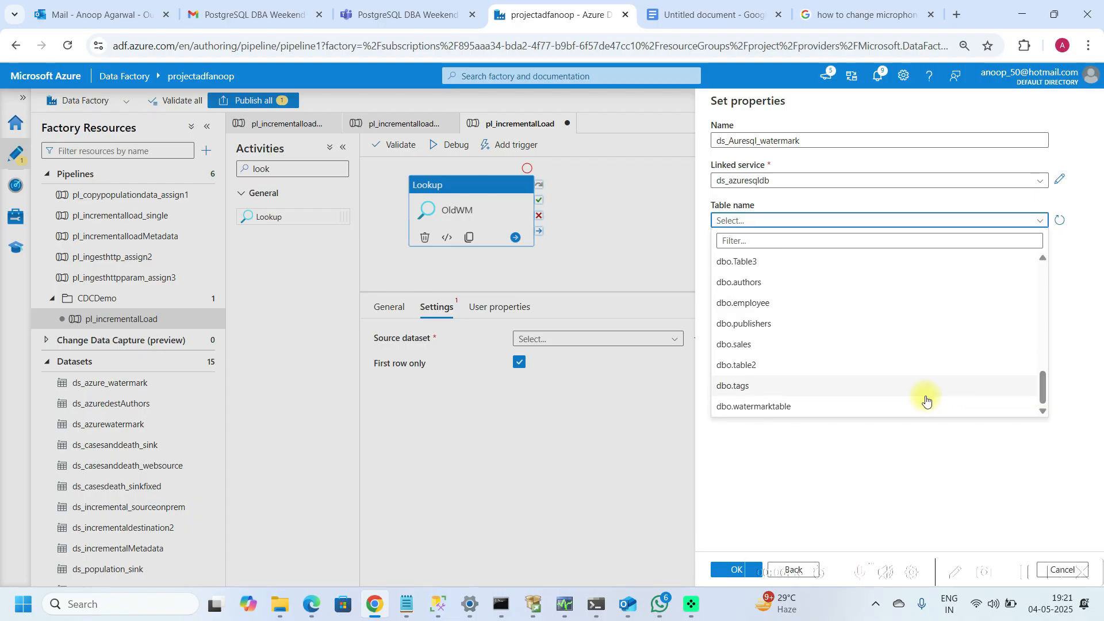
click(771, 407)
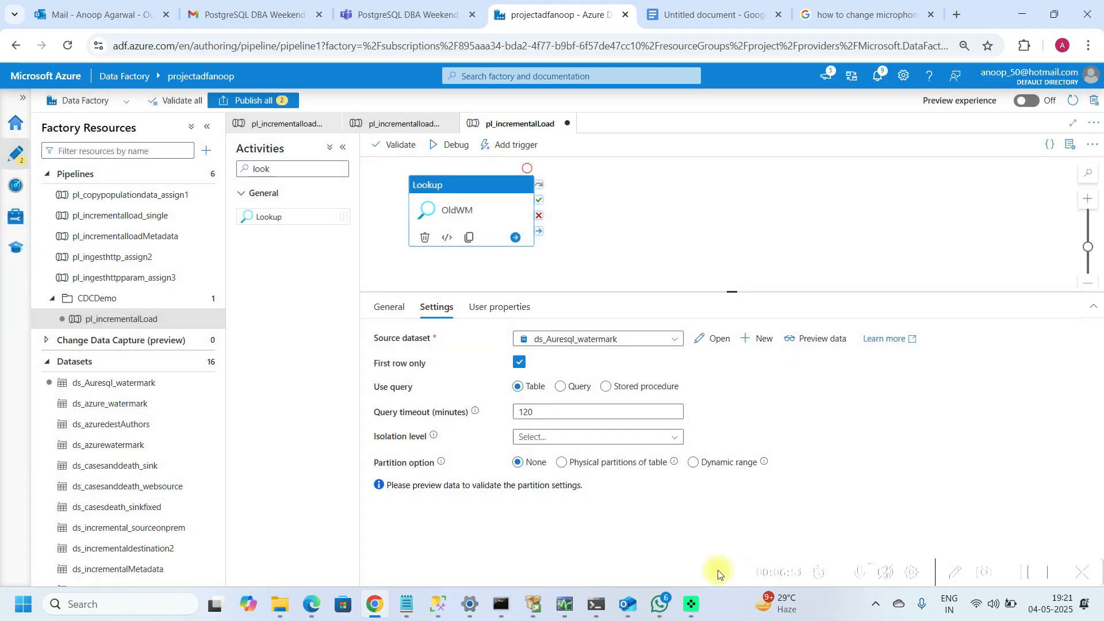
Step: Switch the lookup to a query: Select * from WatermarkTable Where TableName = 'Authors'
click(561, 387)
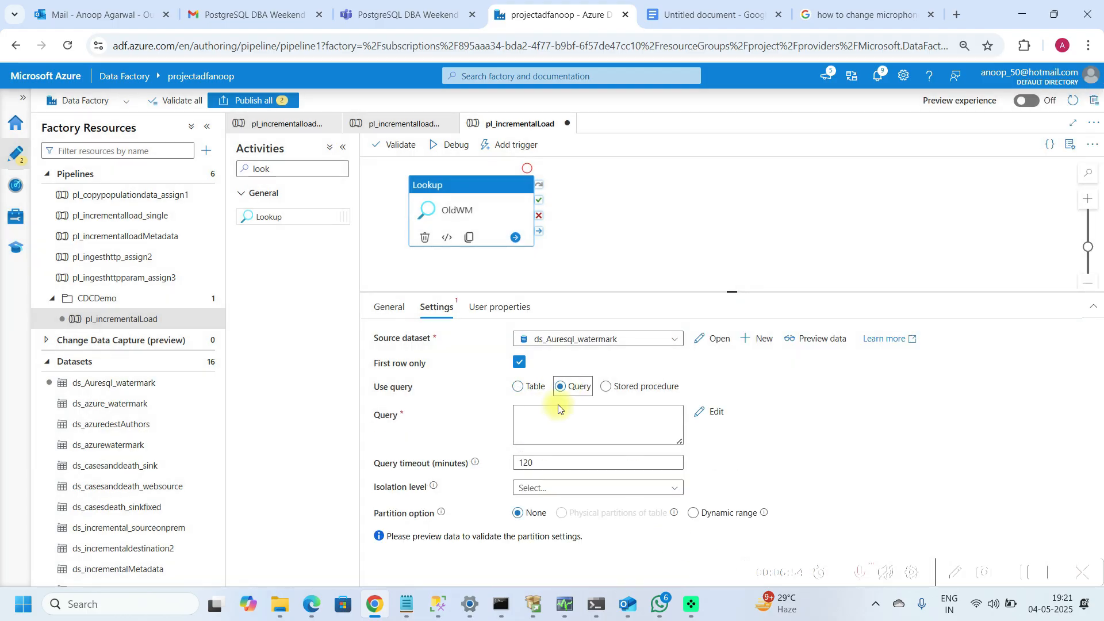
click(555, 420)
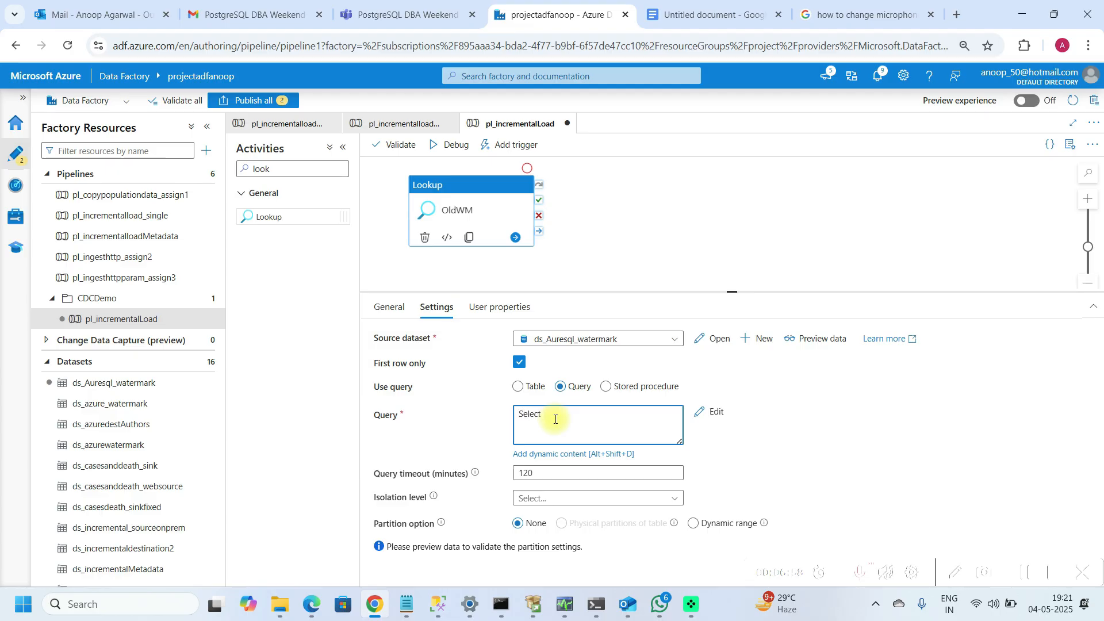
text(Select * from WatermarkTable)
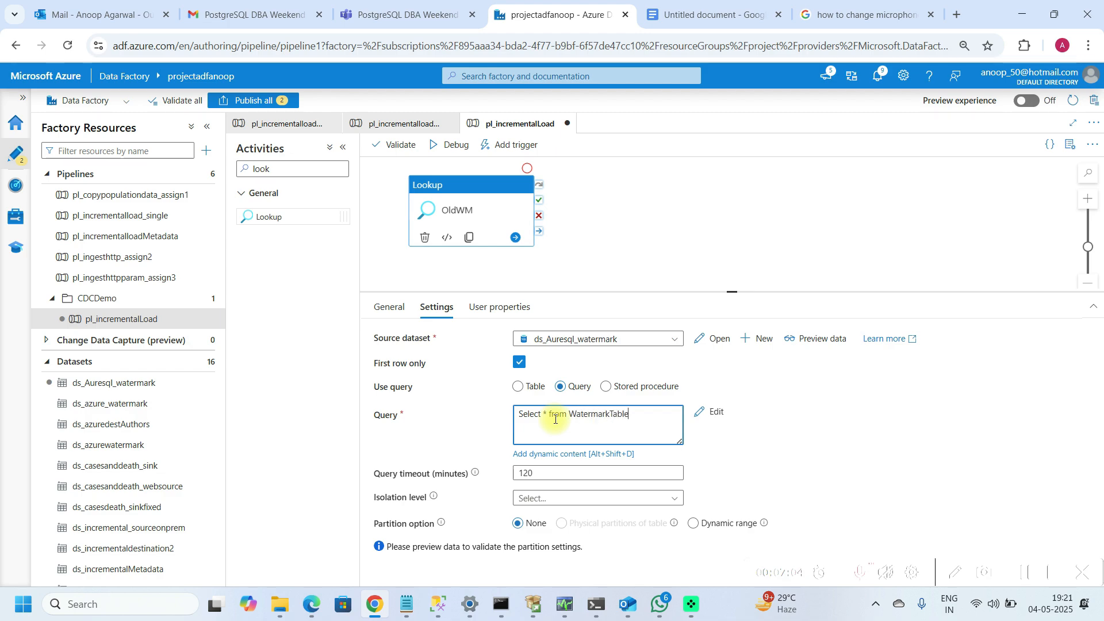
key(Return)
text(Whrer)
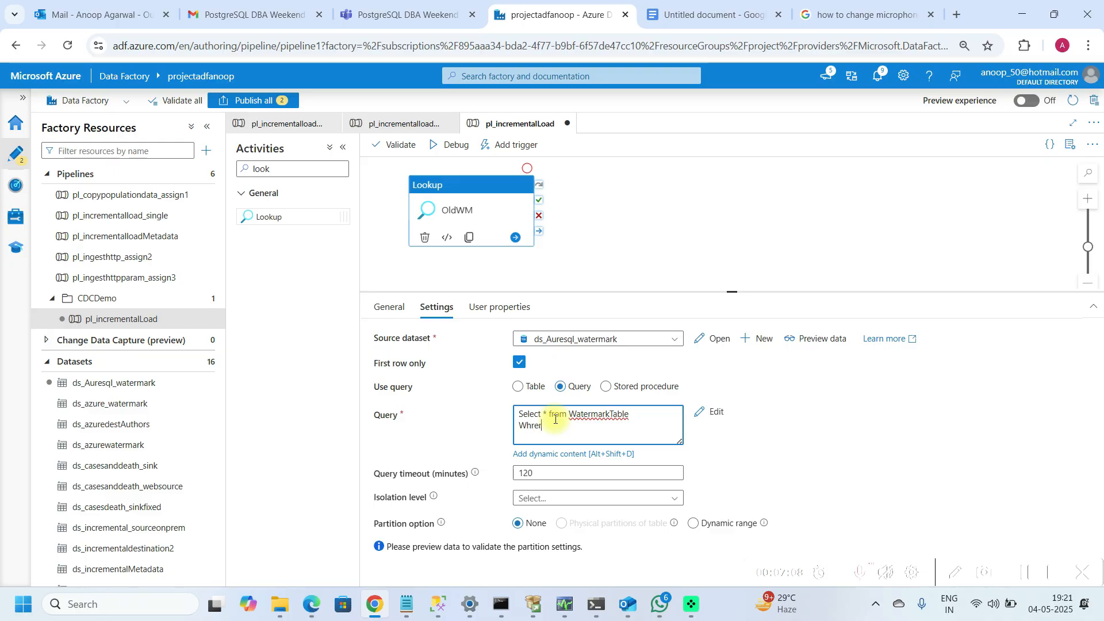
text(e TableName =)
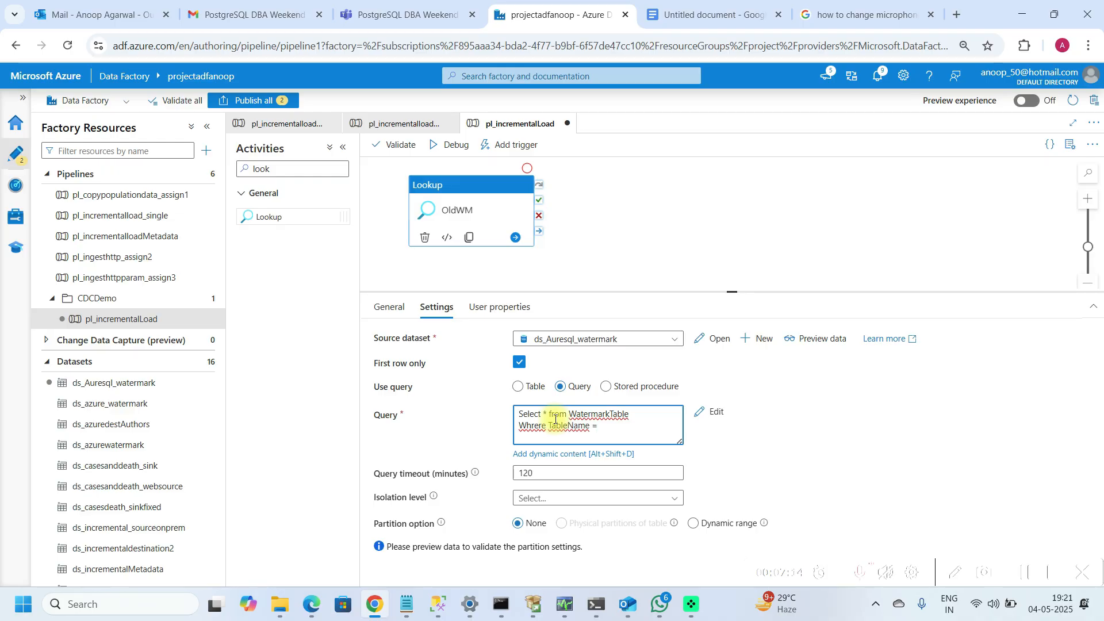
key(Left)
key(BackSpace)
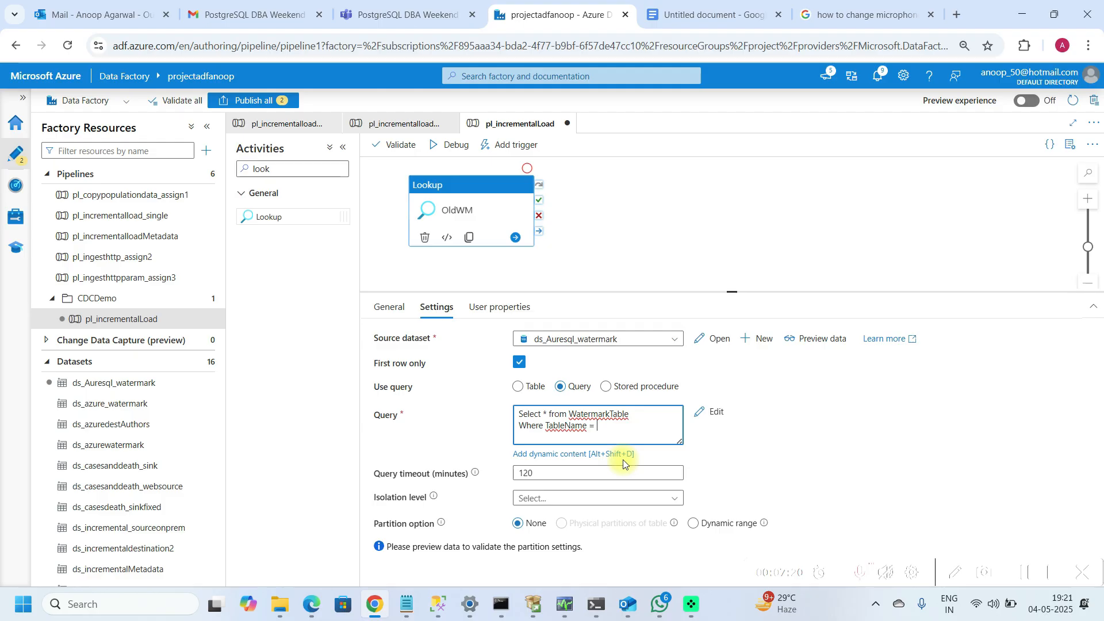
key(Up)
text(a)
key(BackSpace)
text(Authors')
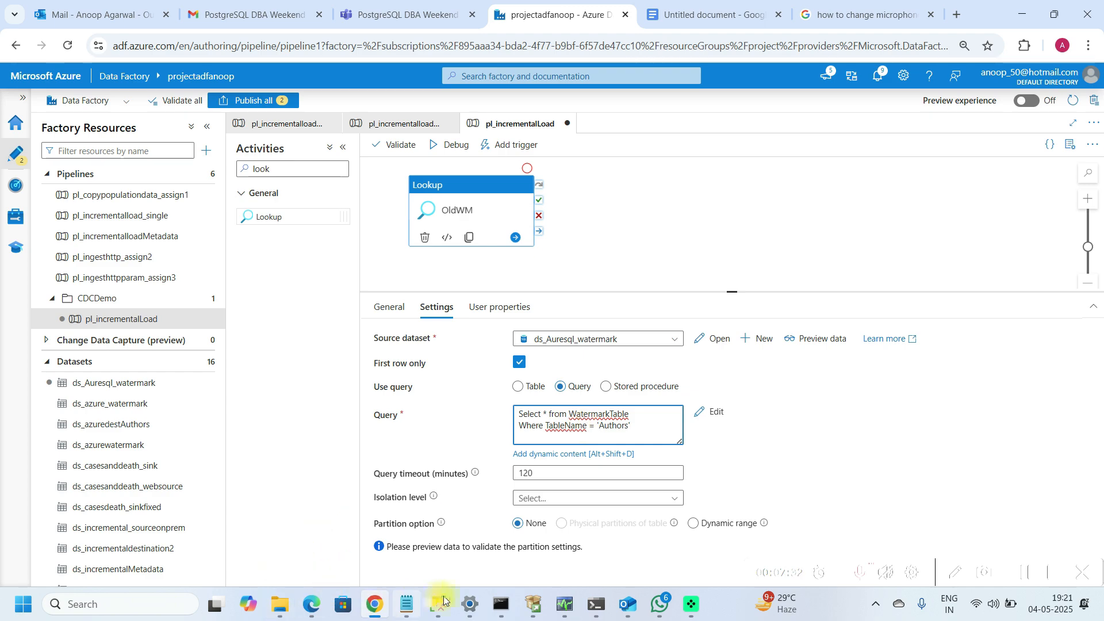
Step: Rerun the select query on watermarktable in the Azure SQL database
mouse_move(438, 605)
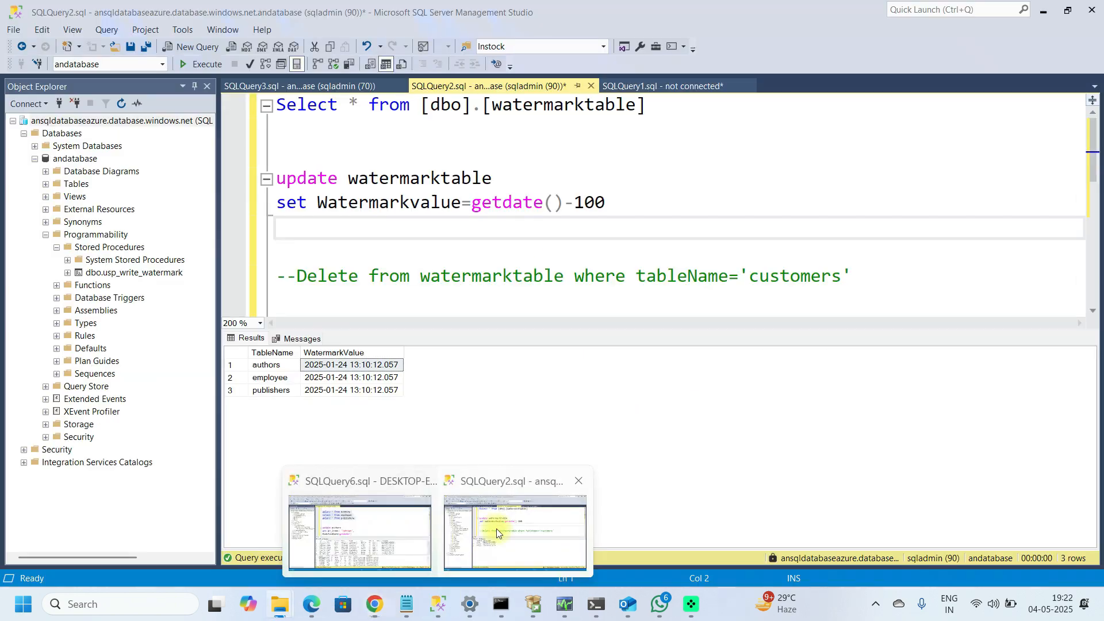
click(495, 529)
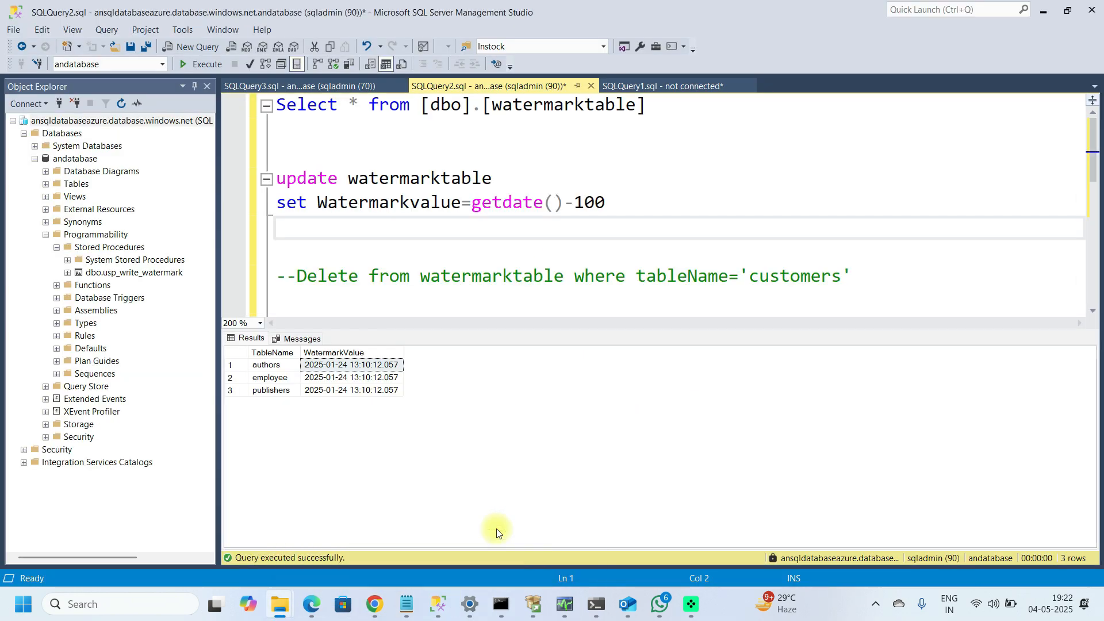
click(360, 146)
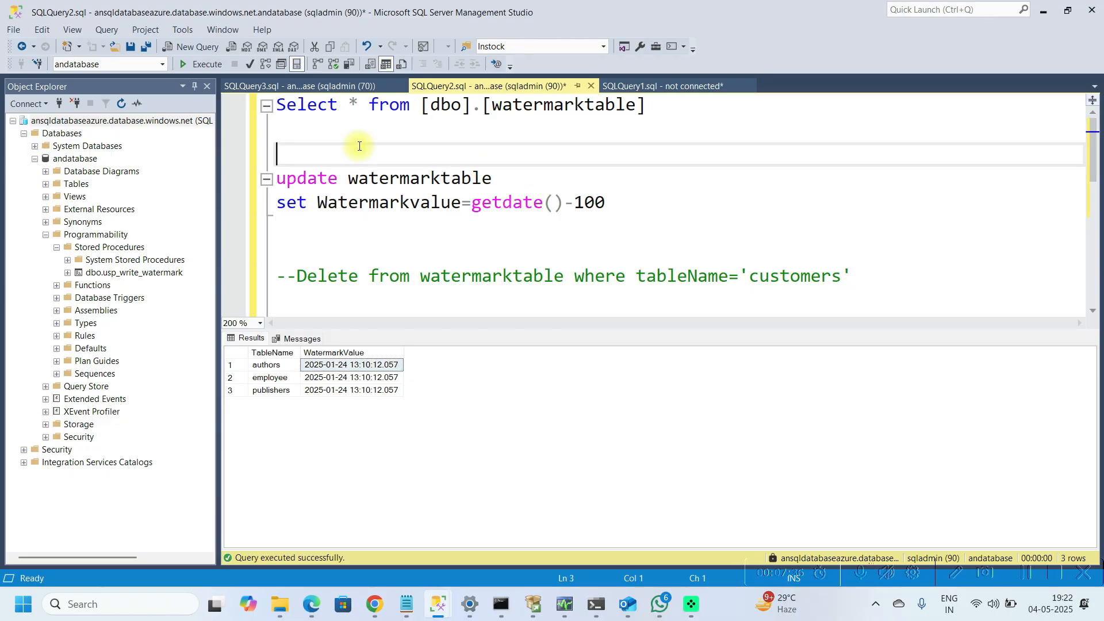
key(shift+Up)
key(shift+Up)
key(F5)
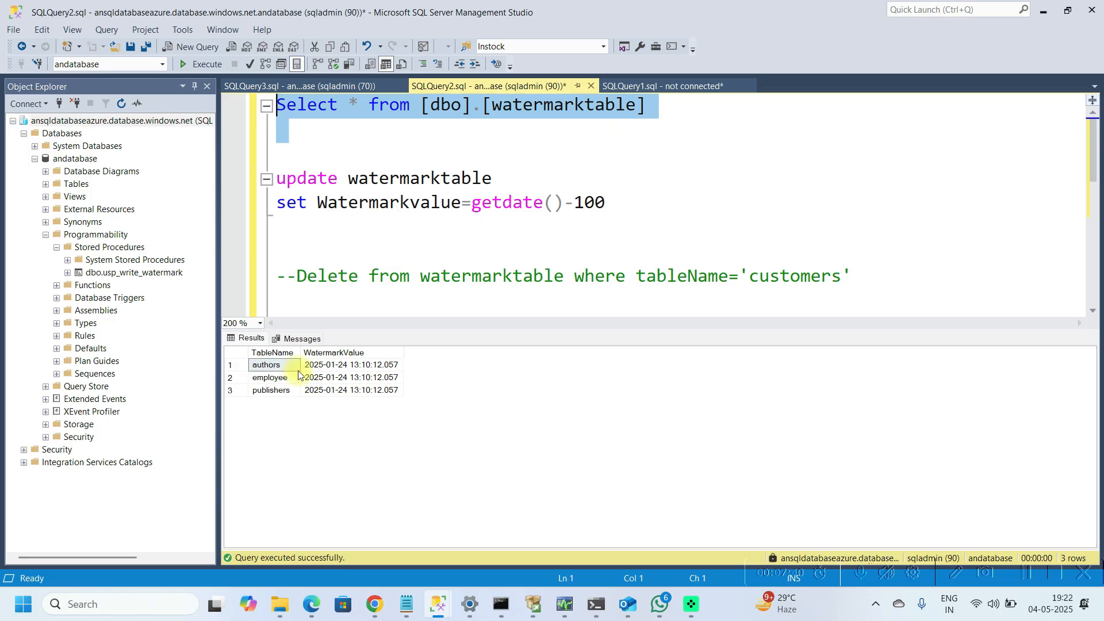
mouse_move(439, 604)
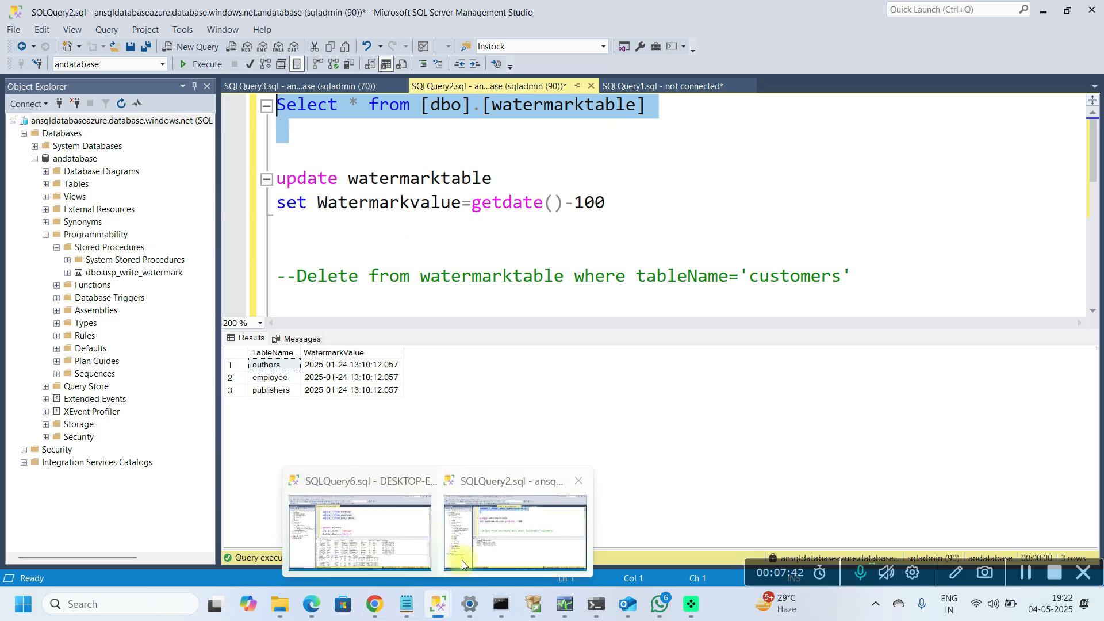
mouse_move(374, 604)
click(377, 538)
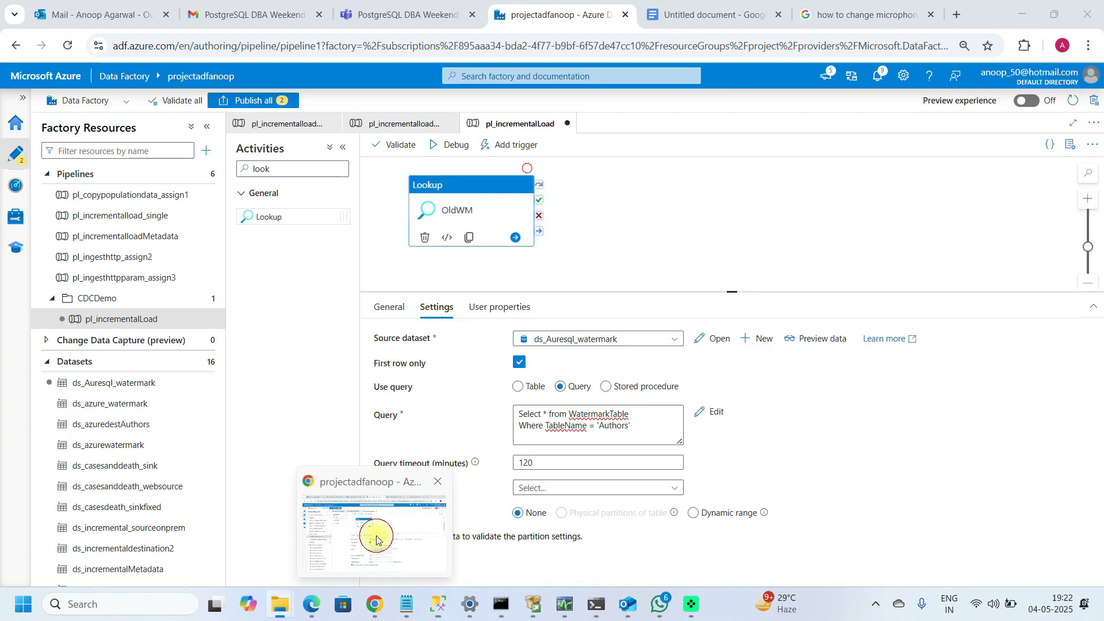
click(591, 440)
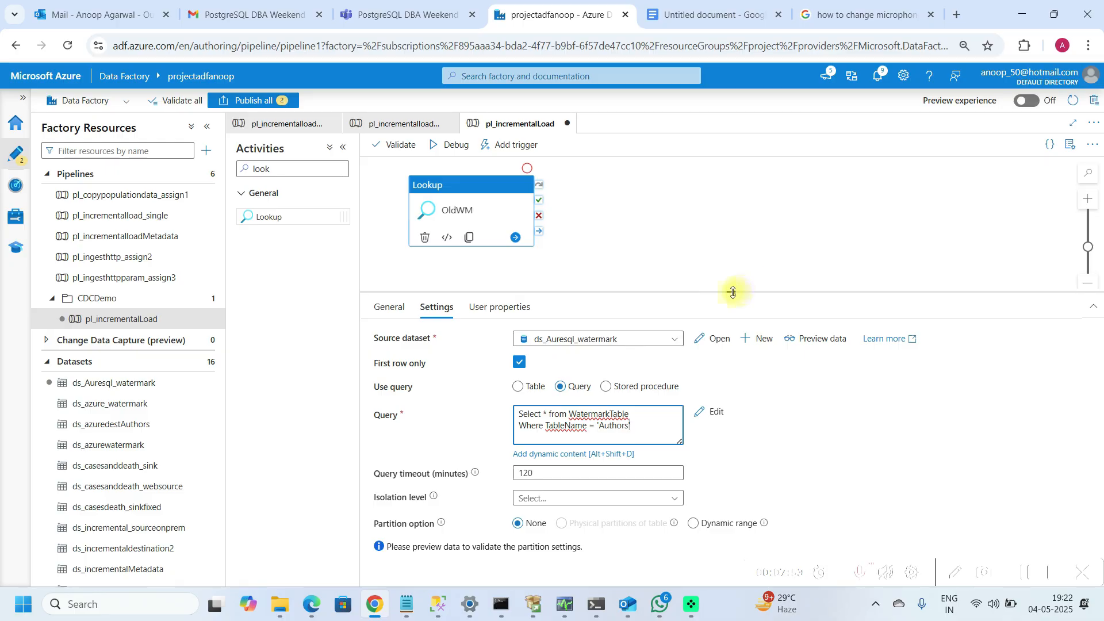
drag(733, 293, 734, 364)
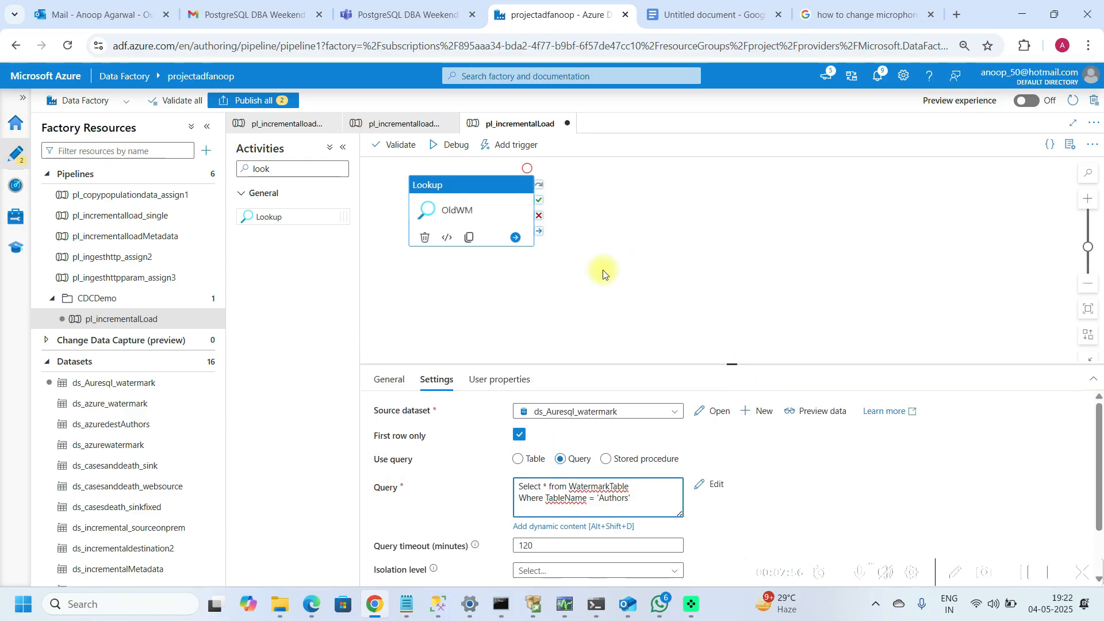
Step: Switch to SQL Server Management Studio and examine the ModifiedDate values in the Authors query results
mouse_move(438, 604)
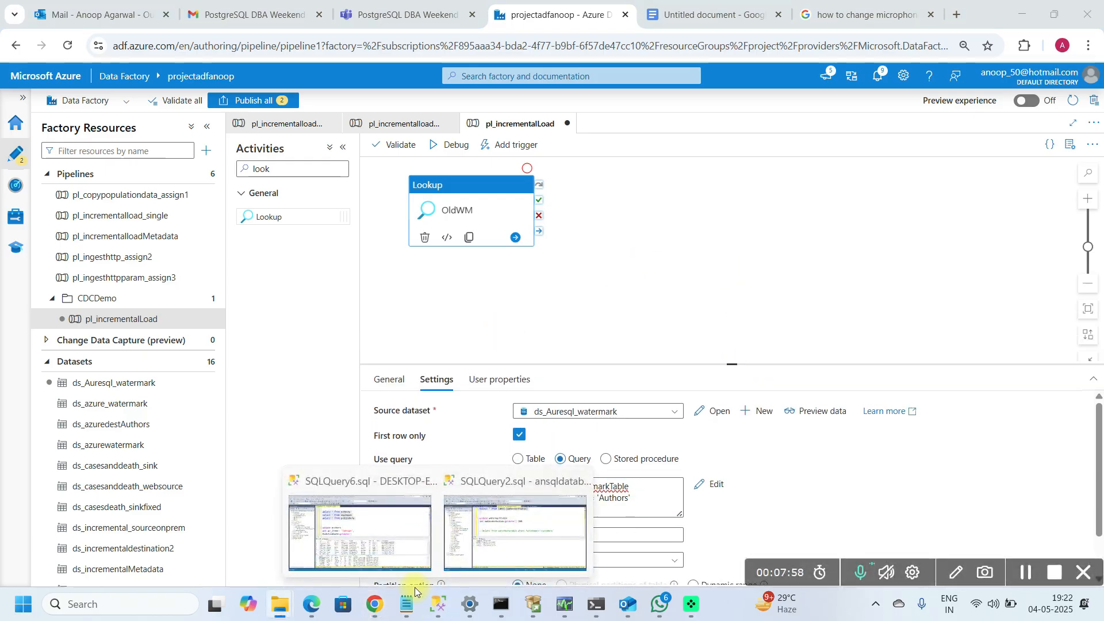
click(355, 516)
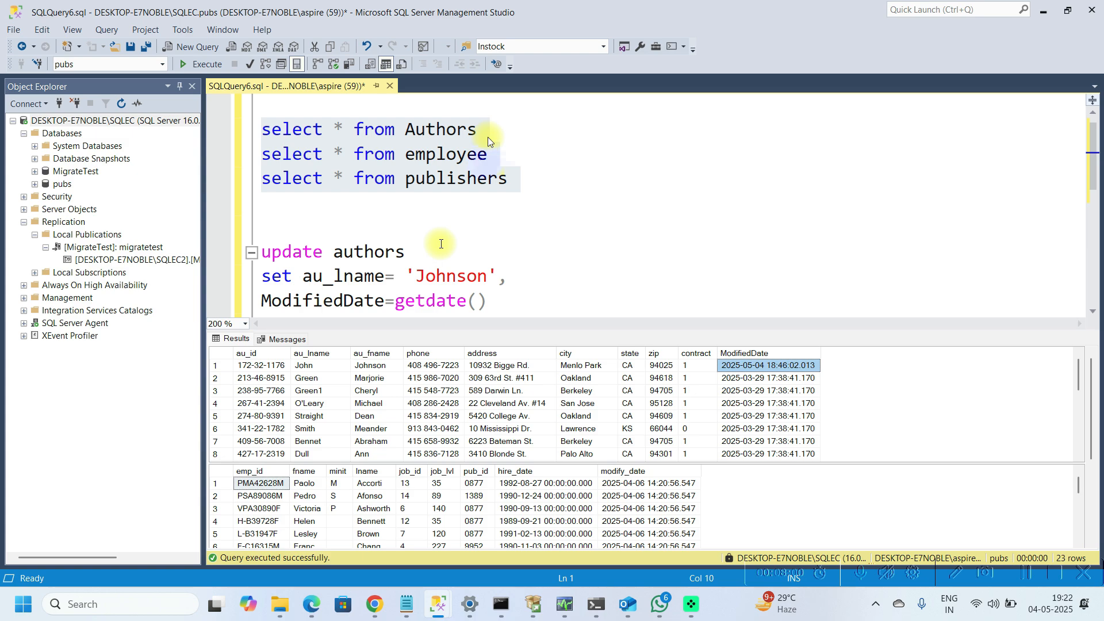
click(485, 122)
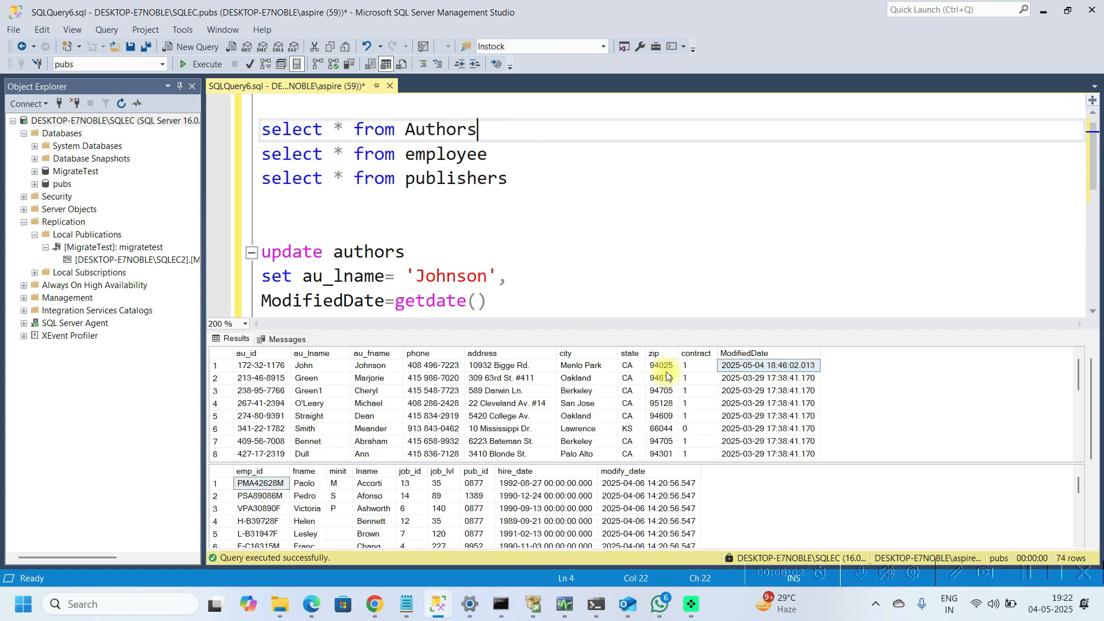
click(775, 383)
key(Down)
key(Down)
key(Down)
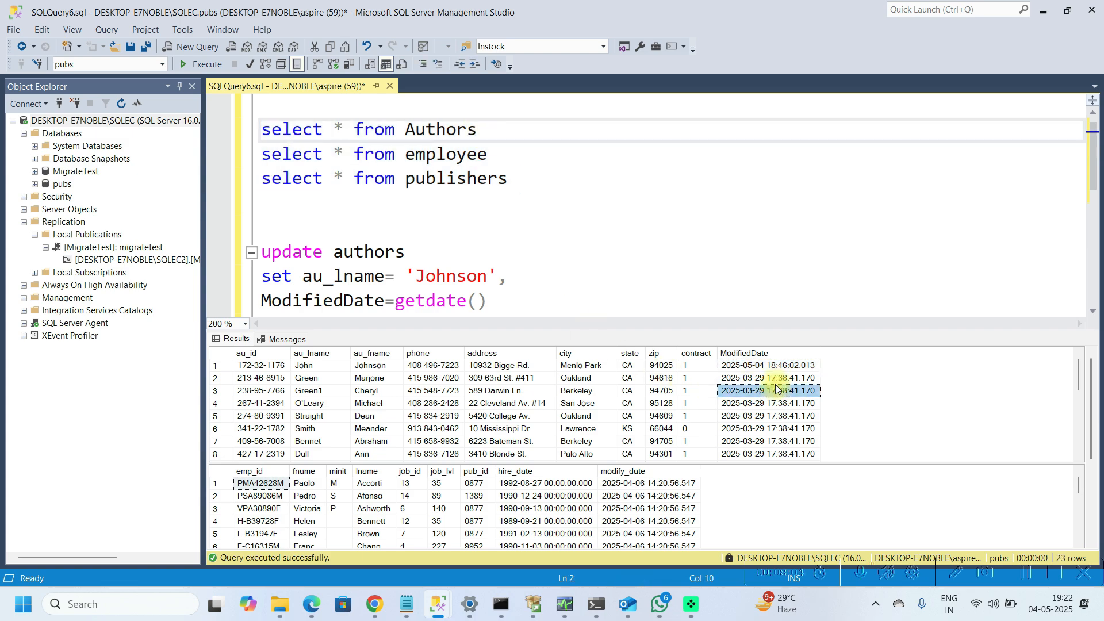
key(Down)
key(Down)
key(Down)
key(Down)
key(Down)
key(Down)
key(Up)
key(Up)
key(Up)
key(Up)
key(Up)
key(Up)
key(Up)
key(Up)
key(Up)
key(Up)
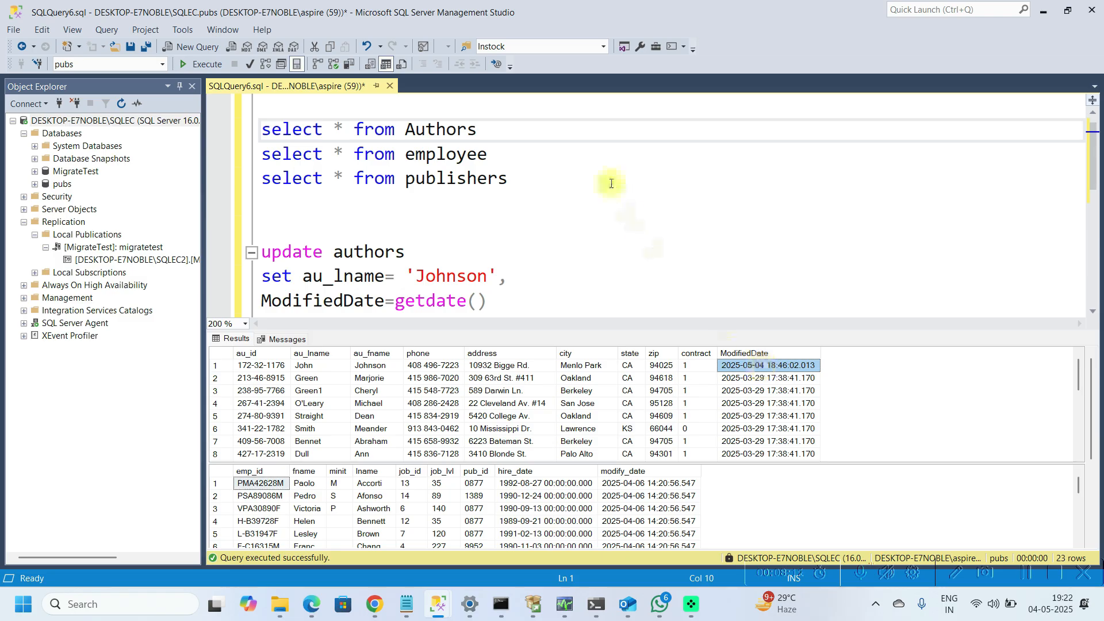
Step: On a new line in the pubs query window, write the query select max(modifieddate) from authors
click(531, 188)
key(Return)
key(Return)
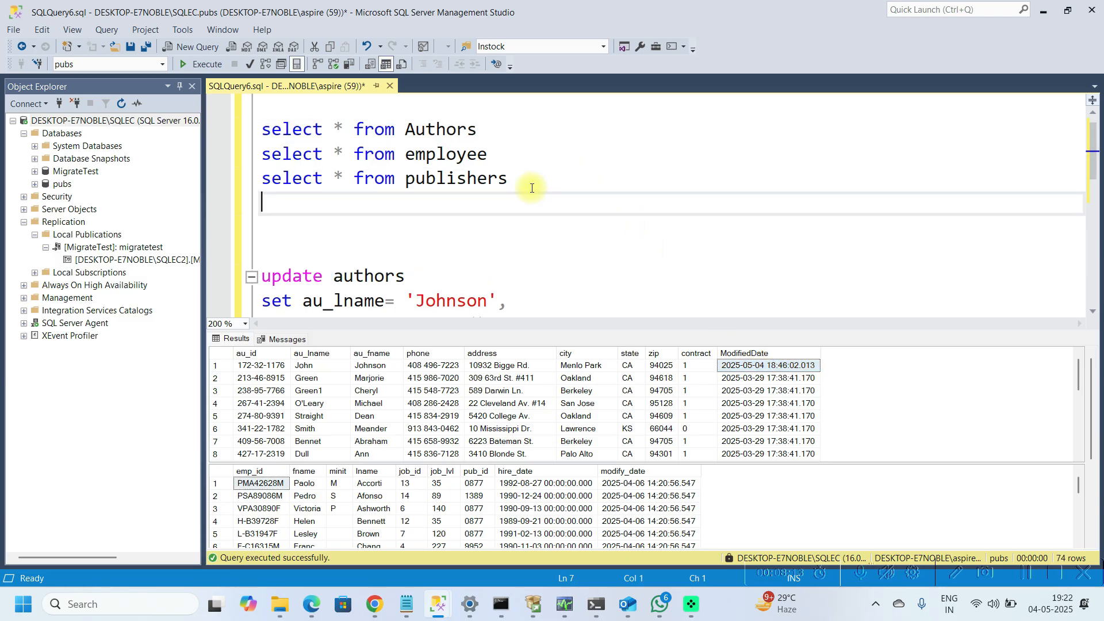
text(S)
text(sl)
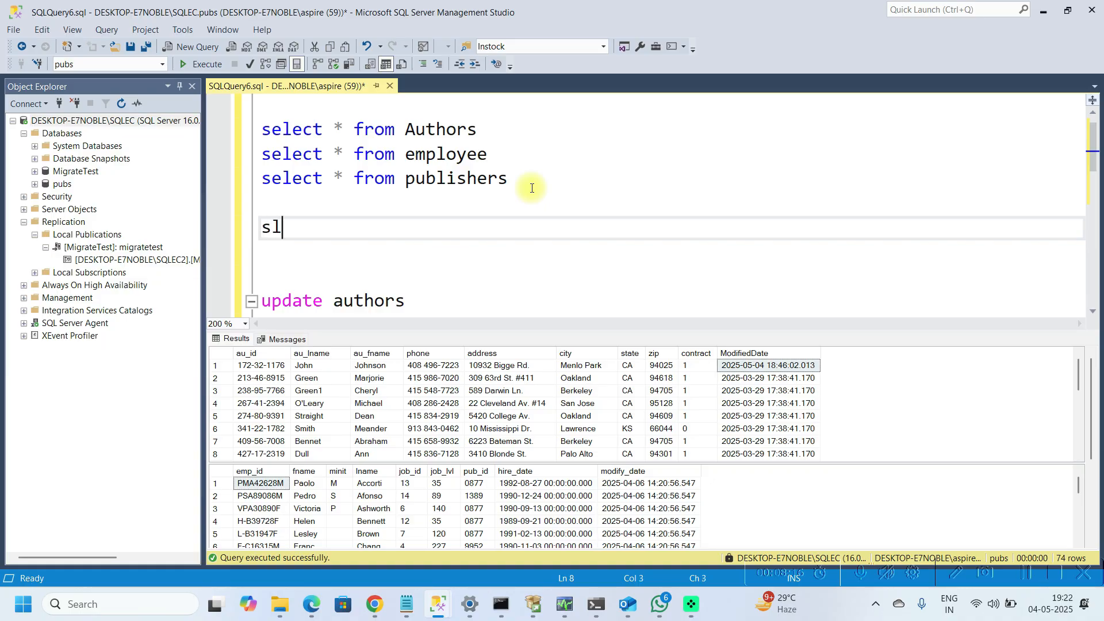
text(le)
key(BackSpace)
key(BackSpace)
text(elect modi)
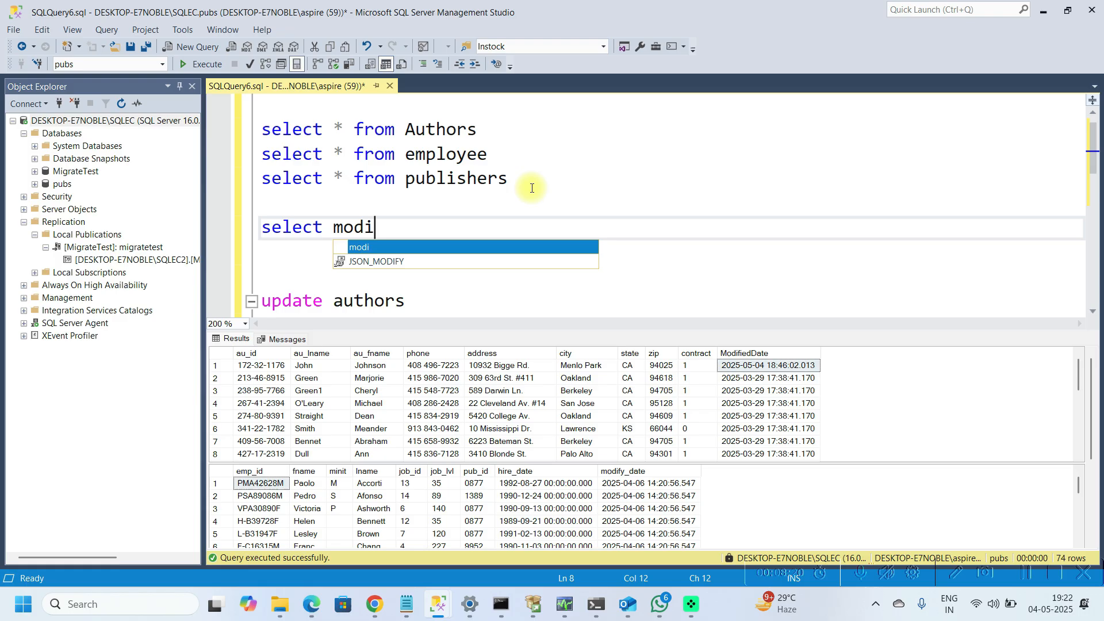
key(BackSpace)
key(BackSpace)
key(BackSpace)
key(BackSpace)
text(maz)
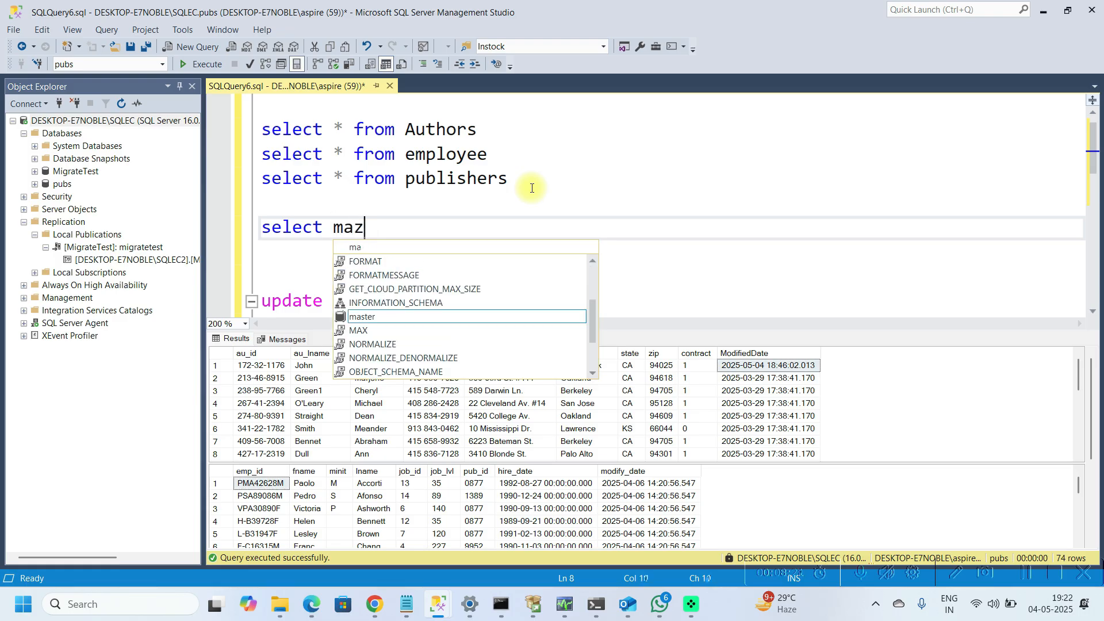
key(BackSpace)
text(x(d)
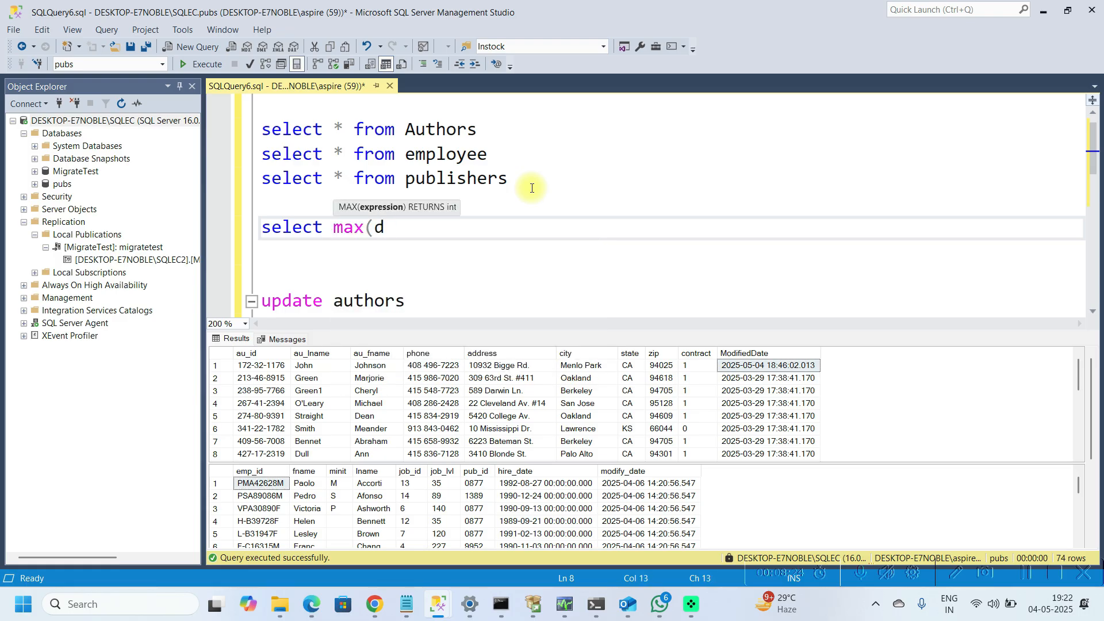
key(BackSpace)
text(mod)
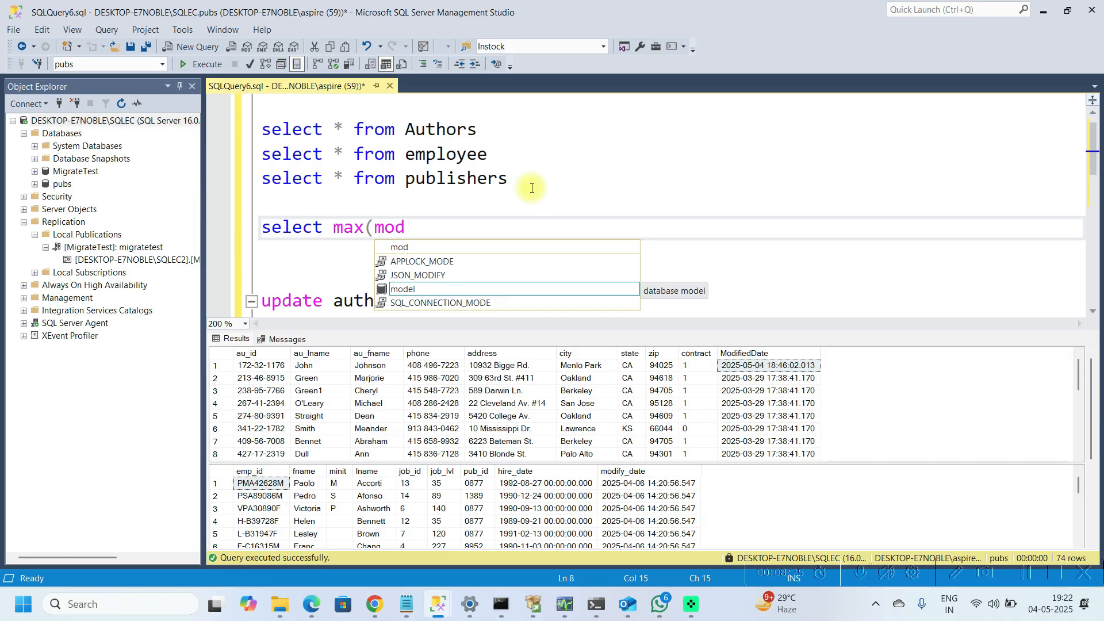
text(ifieddate))
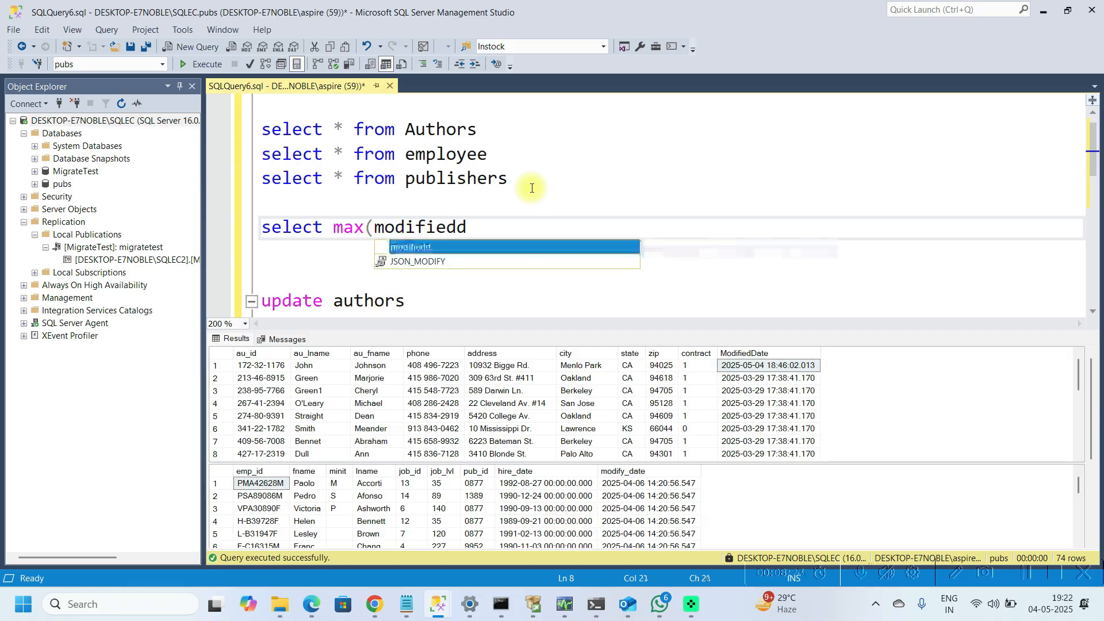
key(Return)
text(fro)
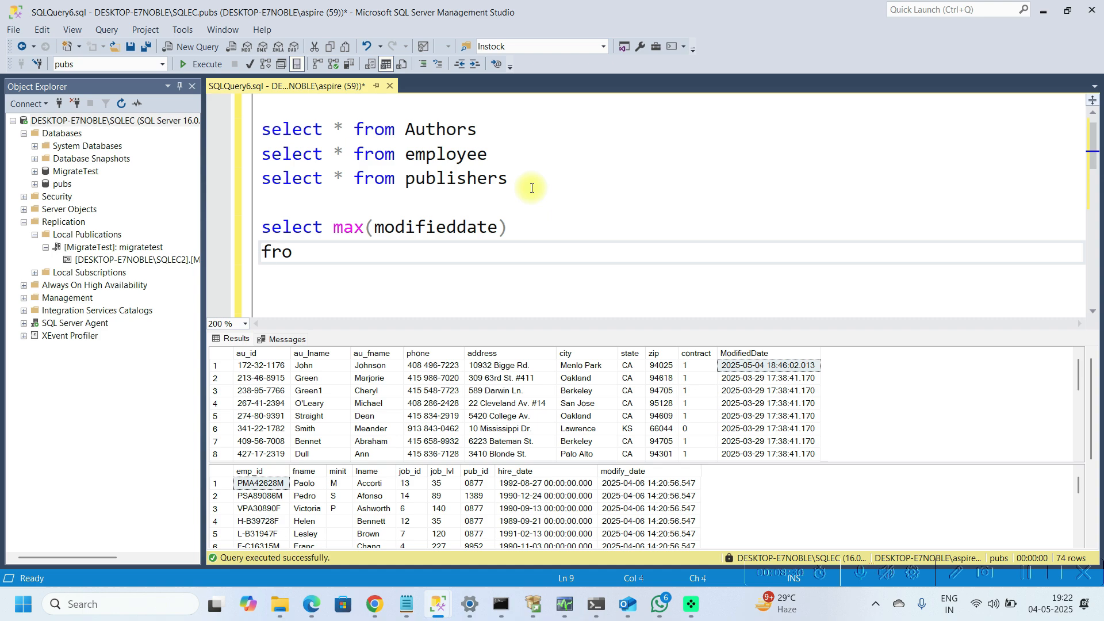
text(m authors)
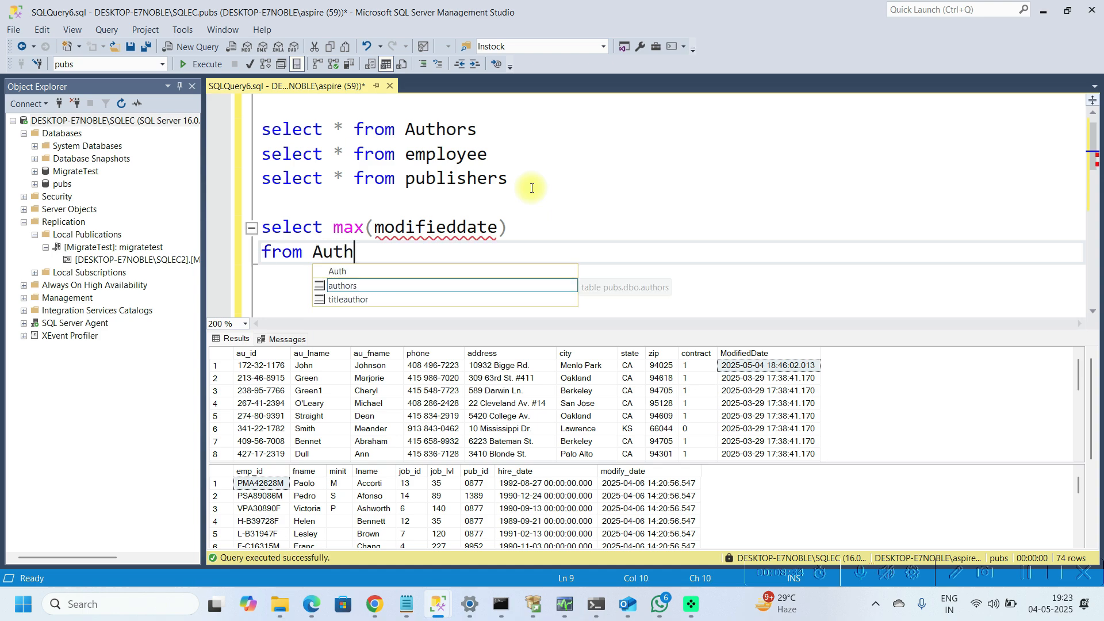
Step: Select the max(modifieddate) query and execute it against the on-premises pubs database
key(shift+Up)
key(shift+Up)
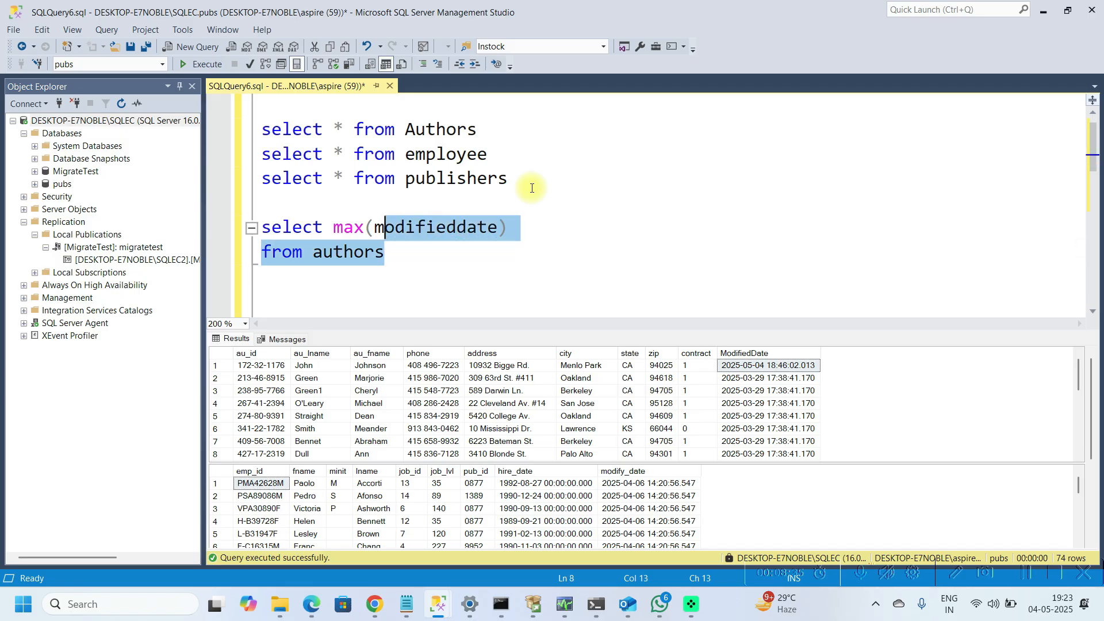
key(F5)
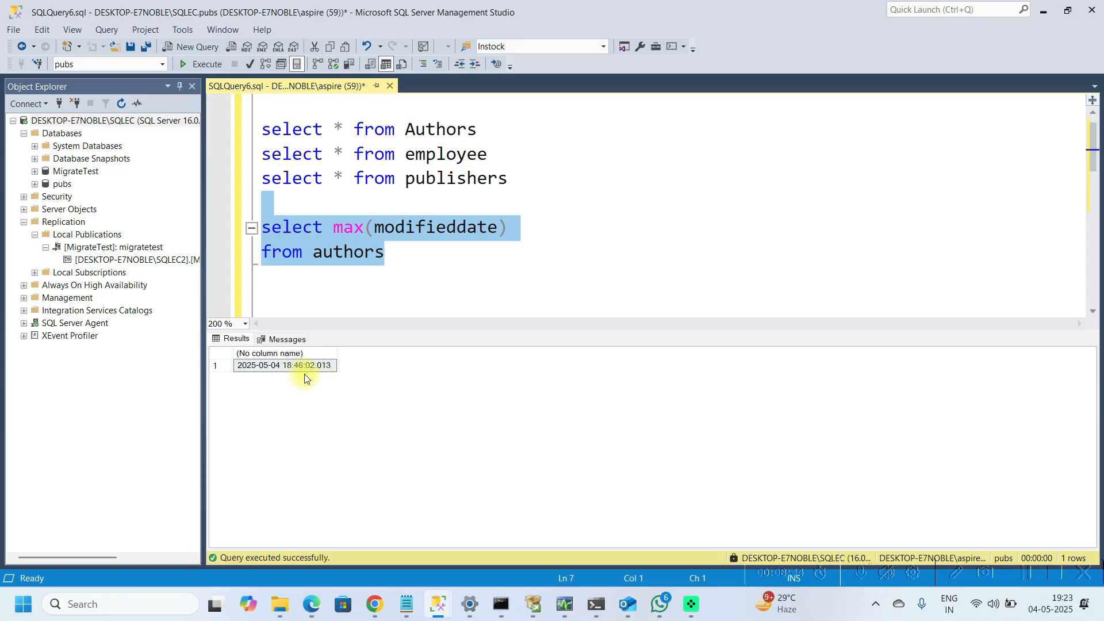
click(391, 267)
key(shift+Home)
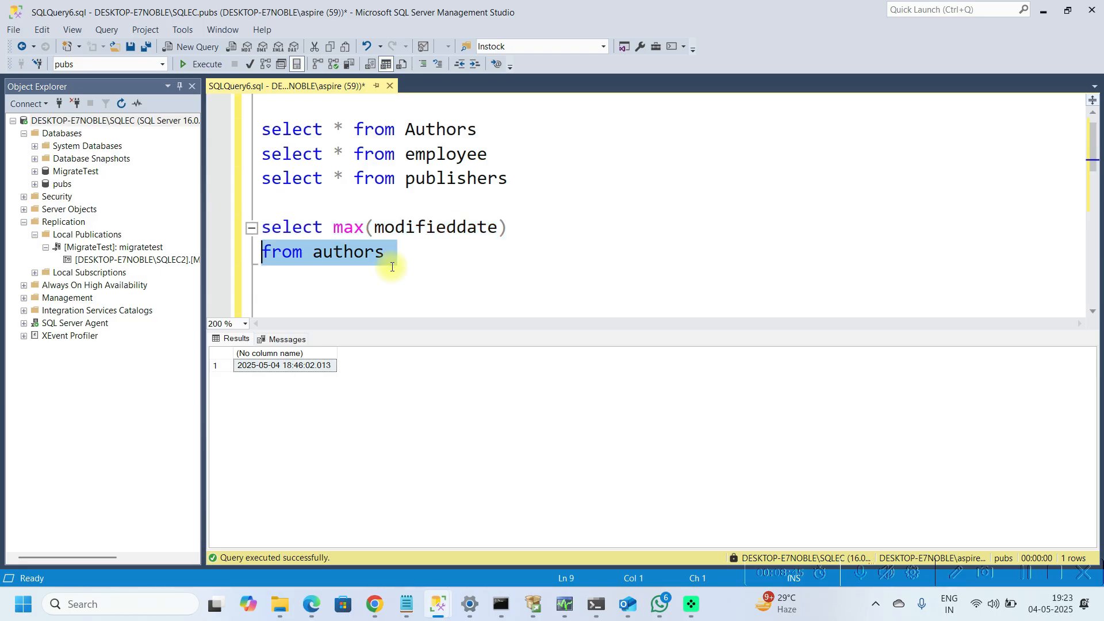
key(shift+Up)
key(shift+Up)
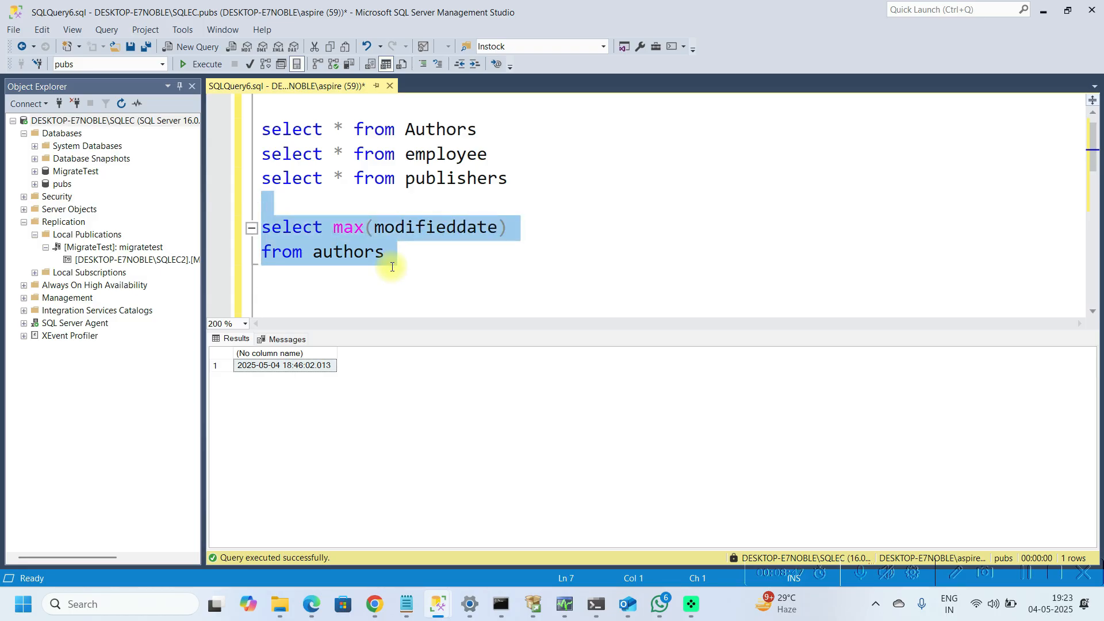
text(c)
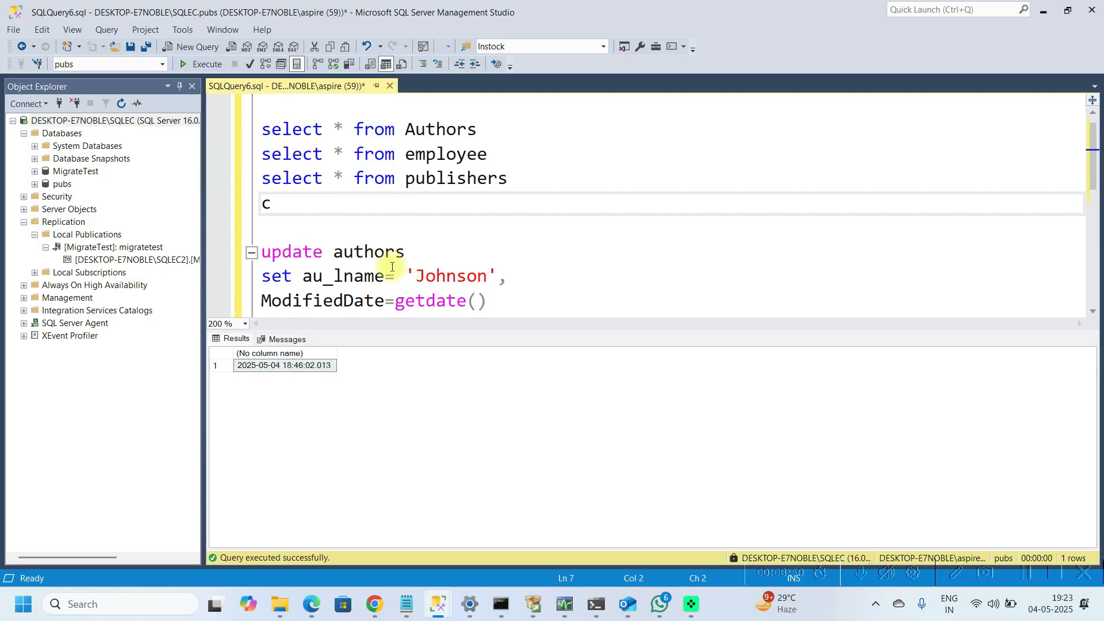
key(ctrl+z)
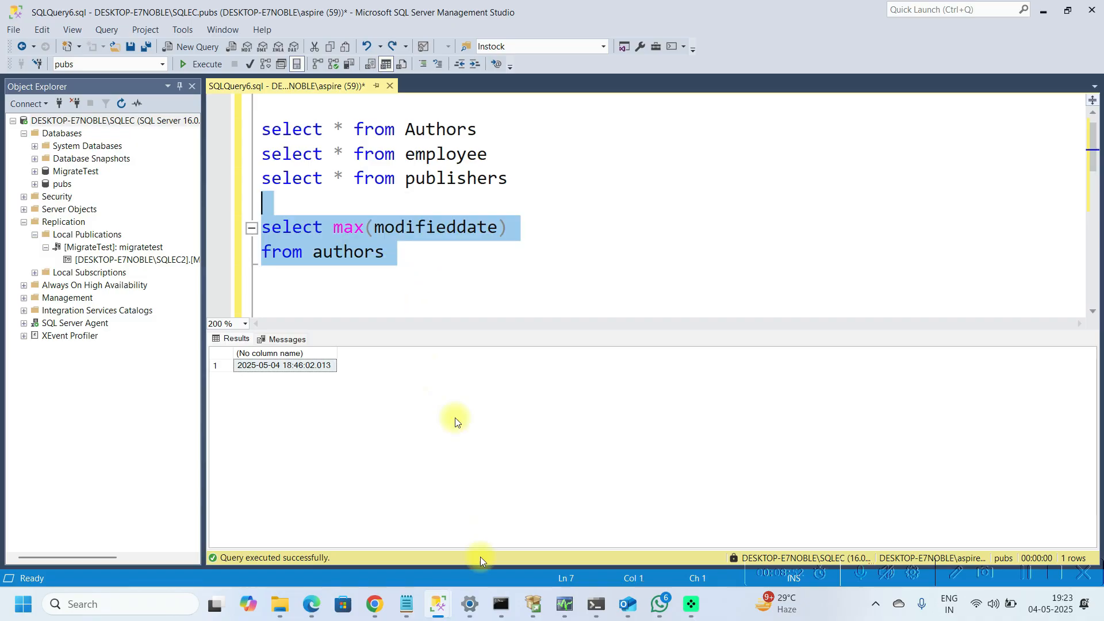
Step: Back in the pipeline, add a second Lookup activity below OldWM and name it NewWm
click(374, 606)
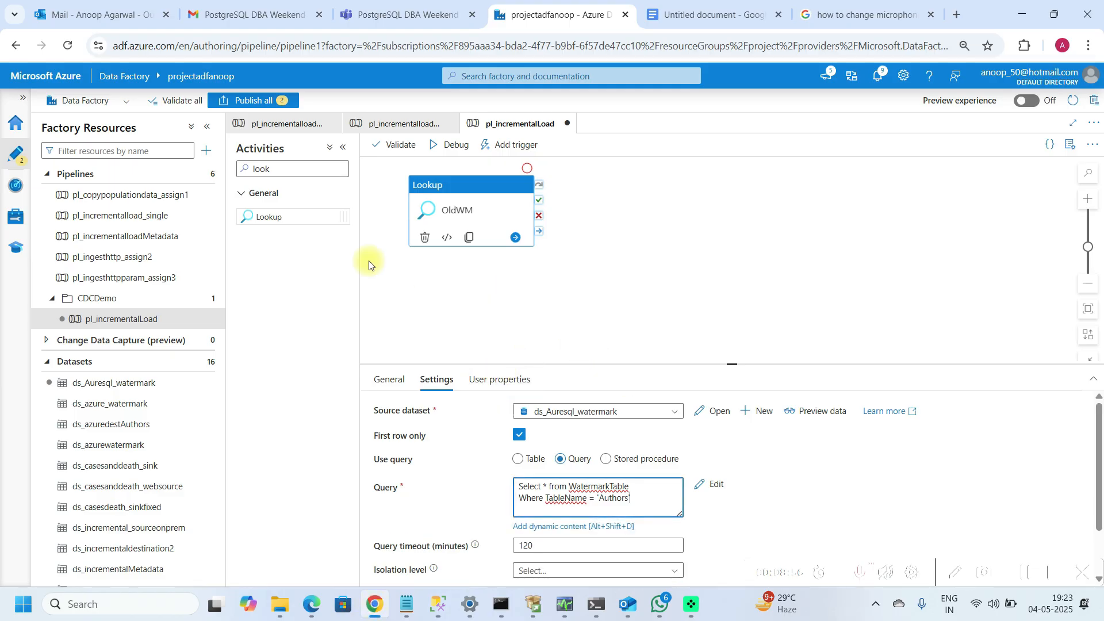
drag(320, 219, 485, 300)
double_click(568, 413)
key(BackSpace)
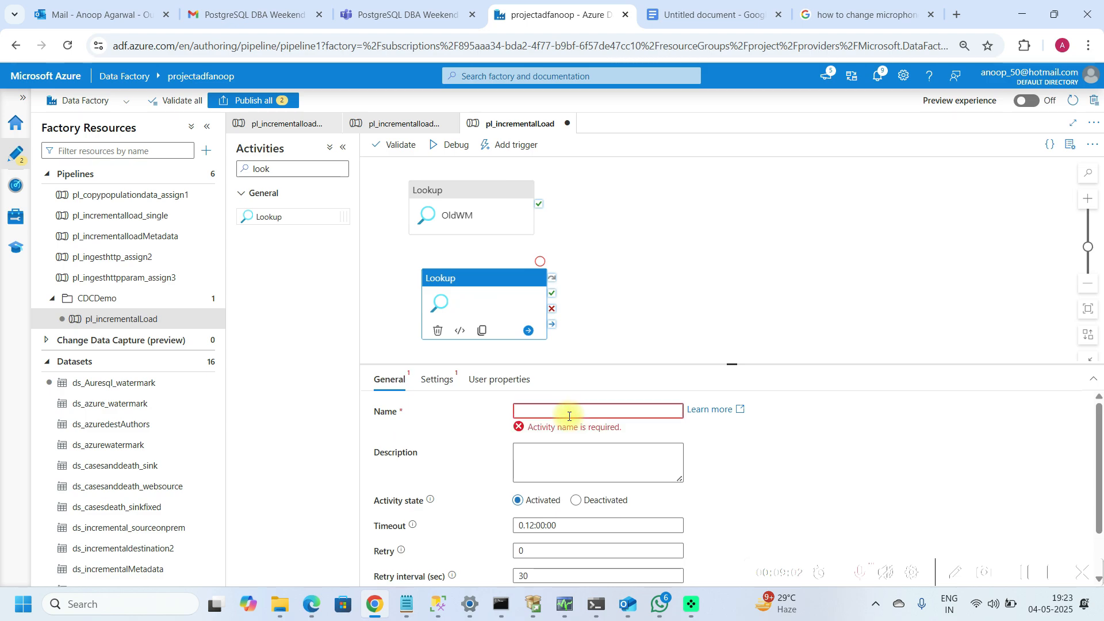
text(NewWm)
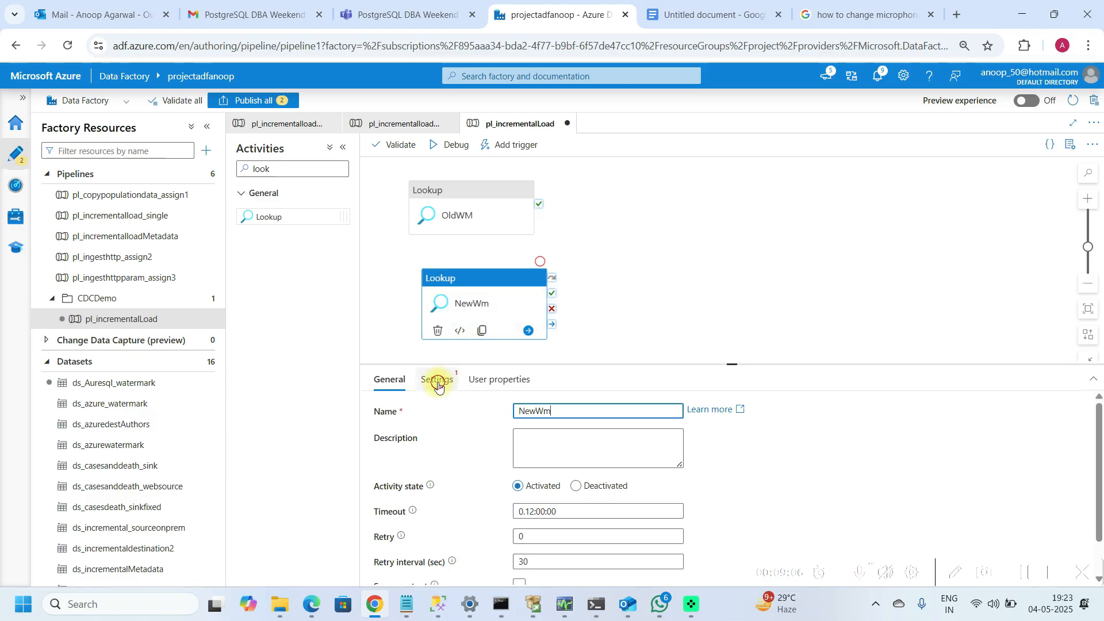
Step: Create a new source dataset for the NewWm lookup using the SQL server data store
click(438, 384)
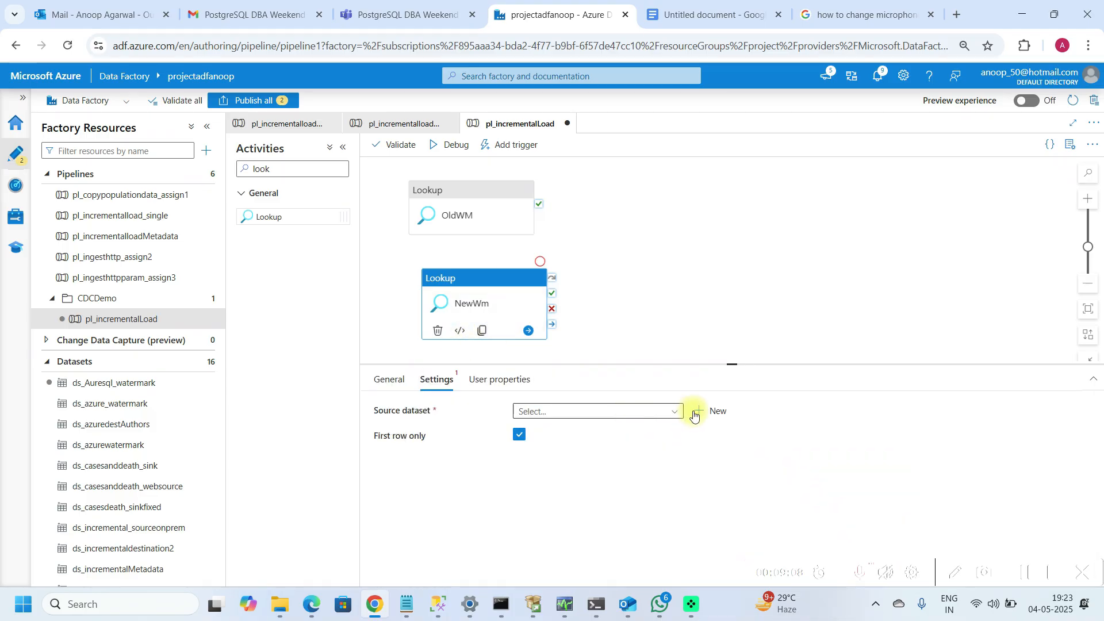
click(707, 411)
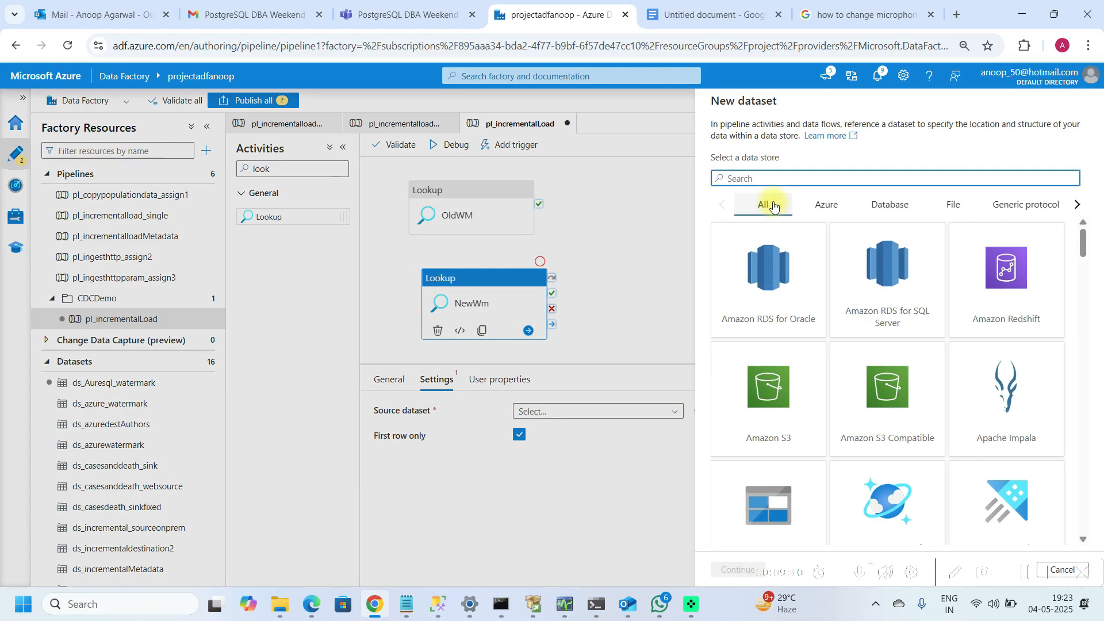
text(sql s)
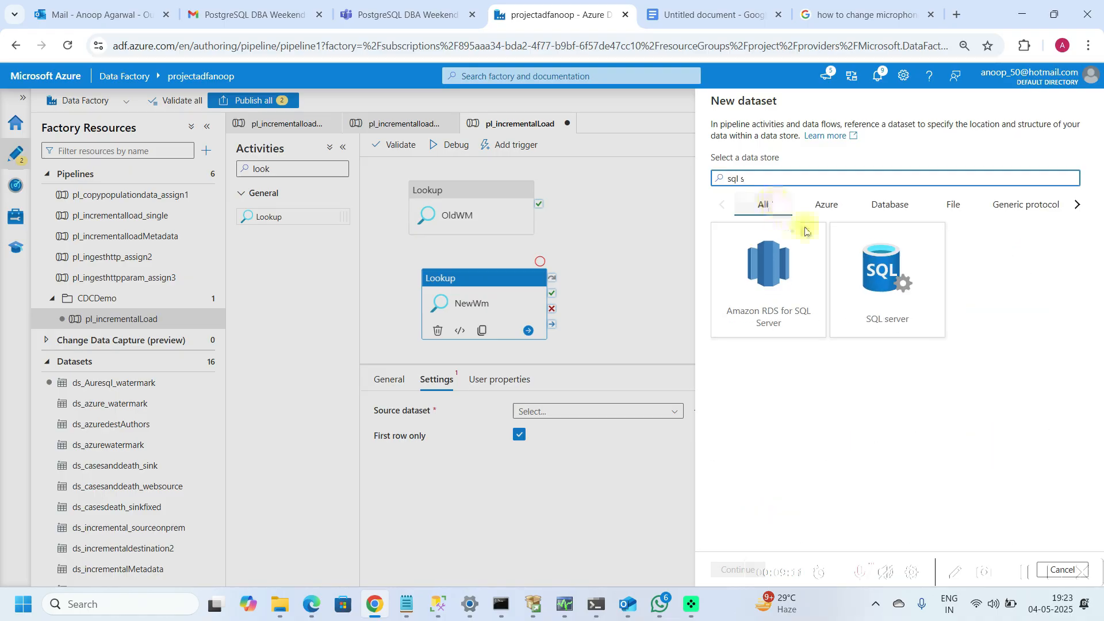
click(866, 263)
click(720, 569)
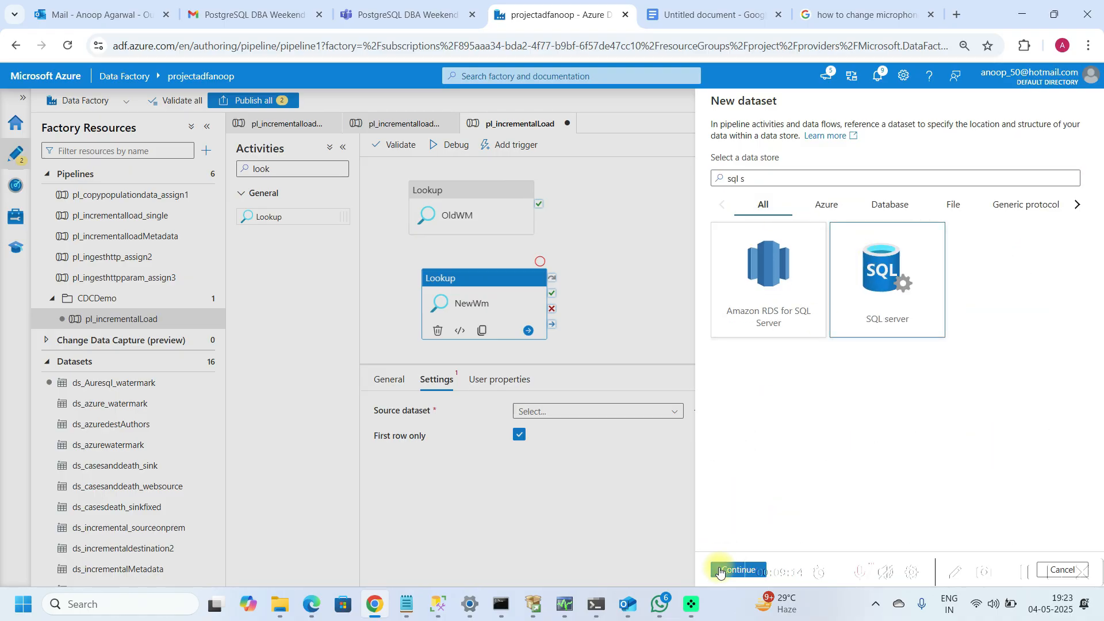
Step: Name the new dataset ds_onprem_Authors and set its linked service to ls_sqlonprem
click(789, 141)
key(BackSpace)
key(BackSpace)
key(BackSpace)
key(BackSpace)
key(BackSpace)
key(BackSpace)
key(BackSpace)
key(BackSpace)
key(BackSpace)
key(BackSpace)
key(BackSpace)
key(BackSpace)
key(BackSpace)
key(BackSpace)
text(d)
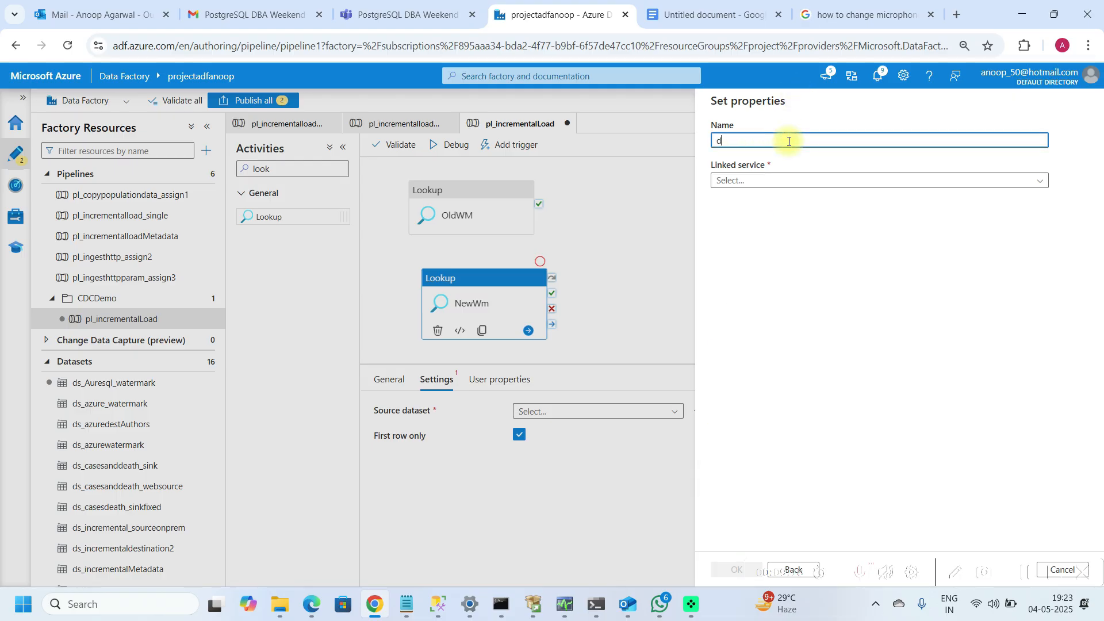
text(s_o)
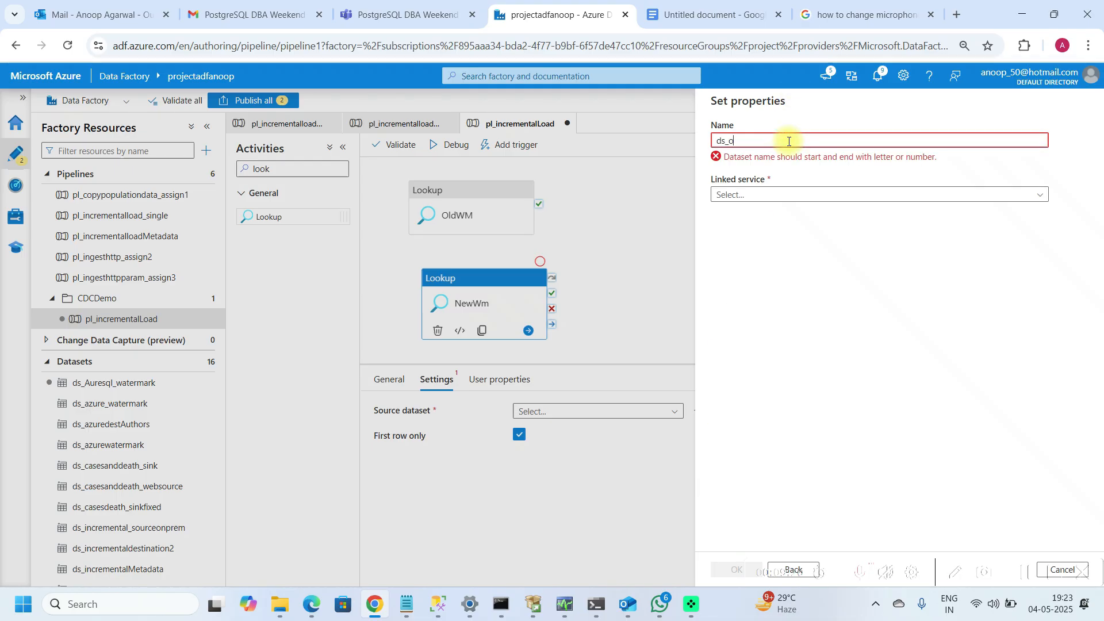
text(nprem_A)
text(utjo)
key(BackSpace)
key(BackSpace)
text(jh)
key(BackSpace)
key(BackSpace)
text(jh)
key(BackSpace)
key(BackSpace)
text(h)
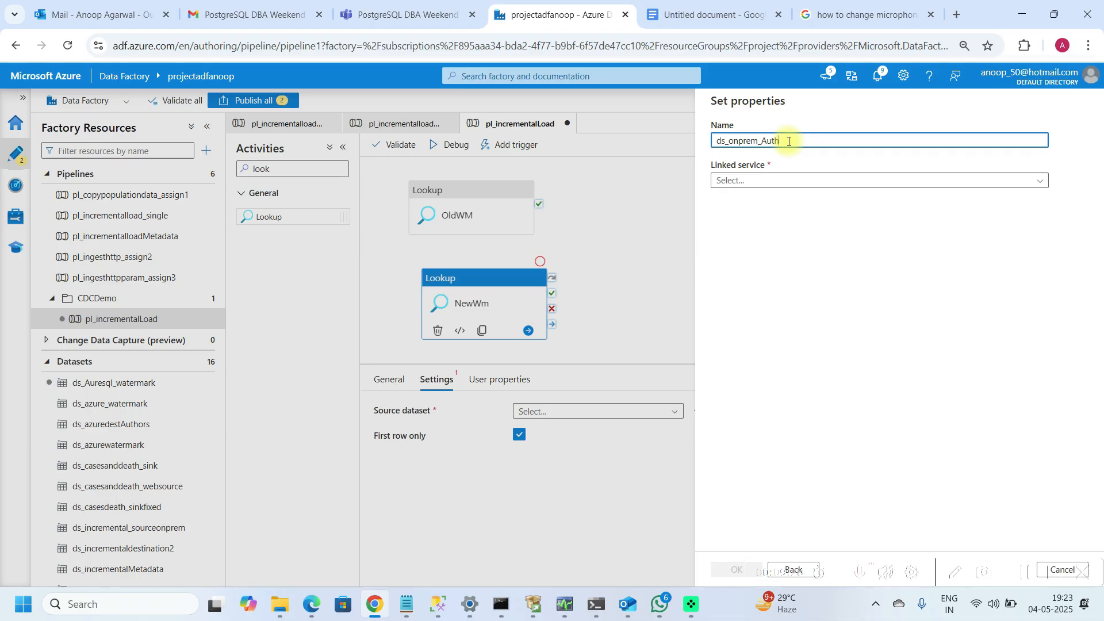
text(ors)
click(846, 179)
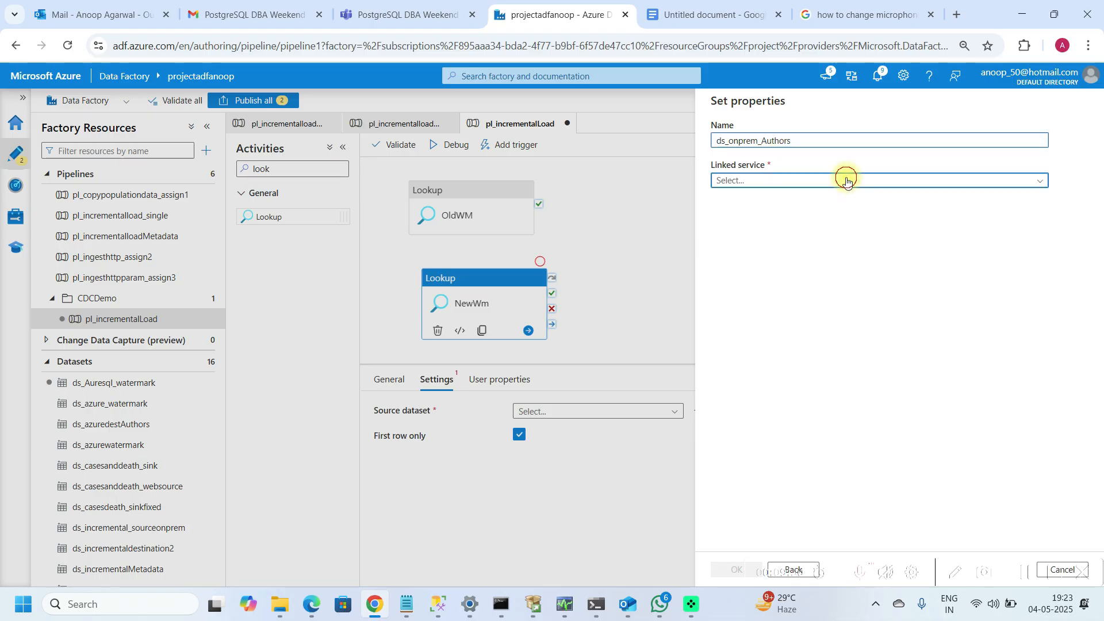
click(742, 242)
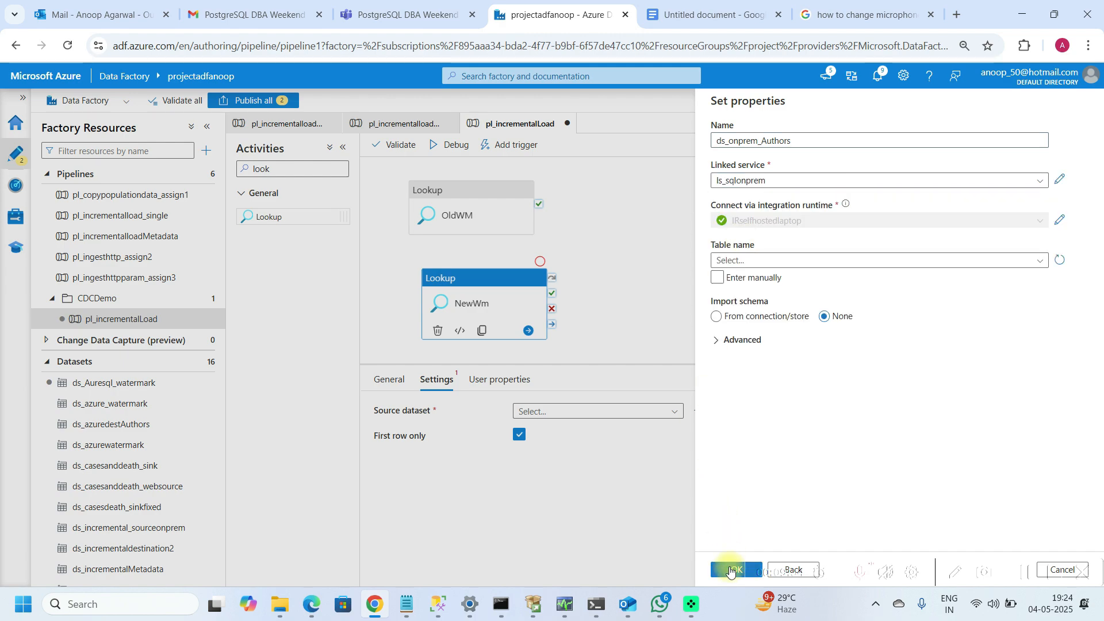
Step: Set the new dataset's table to dbo.authors and confirm the dataset properties
click(828, 257)
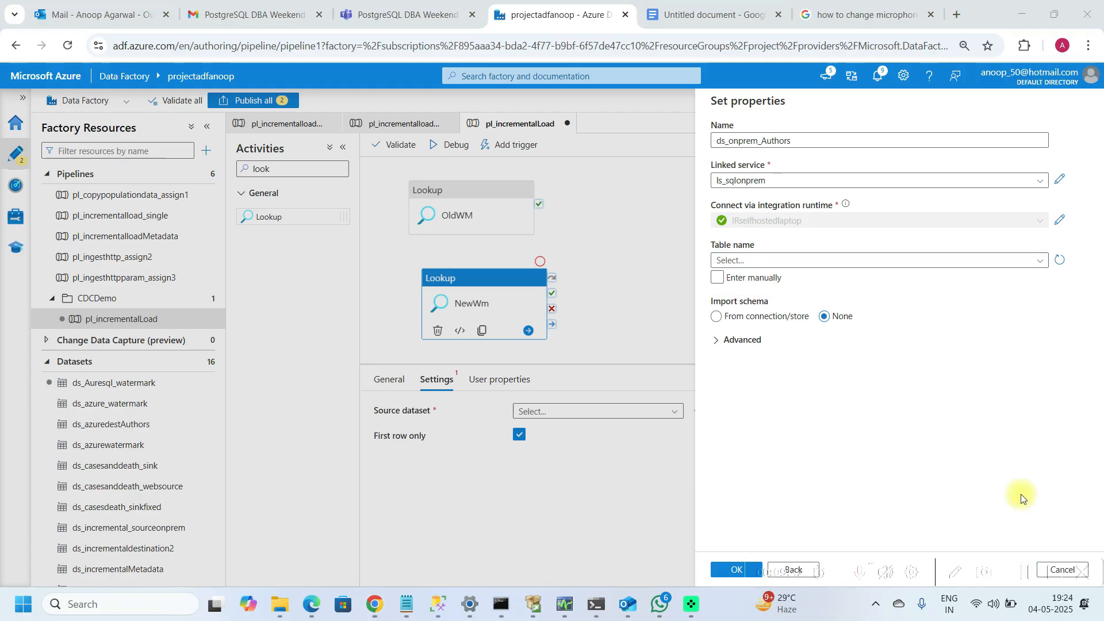
click(1040, 262)
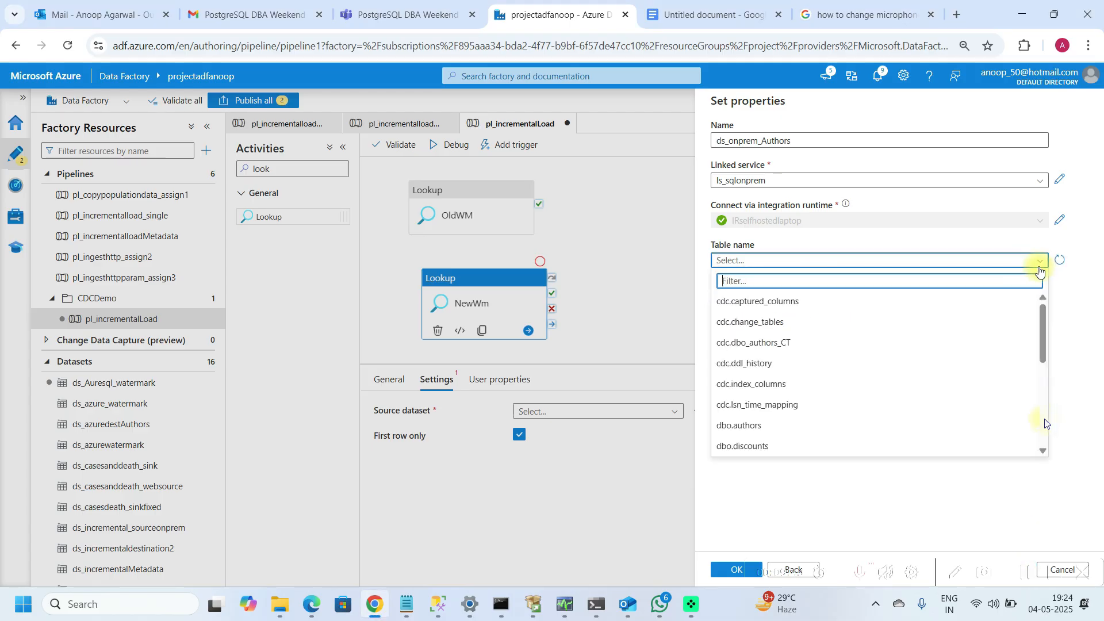
scroll(1044, 420, down, 5)
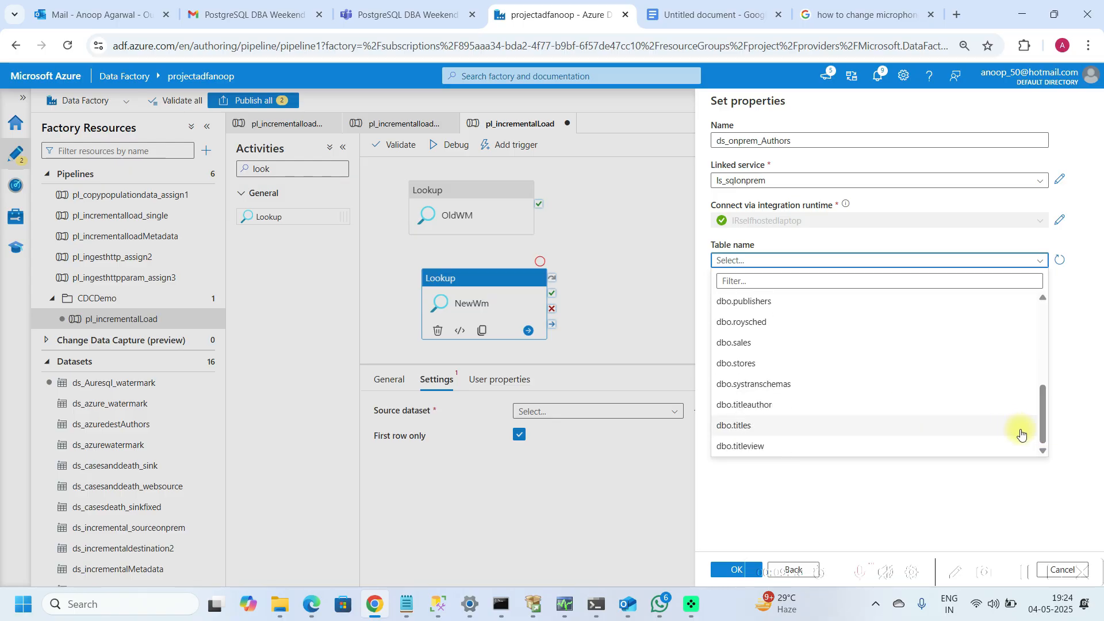
click(1044, 297)
scroll(1044, 297, up, 3)
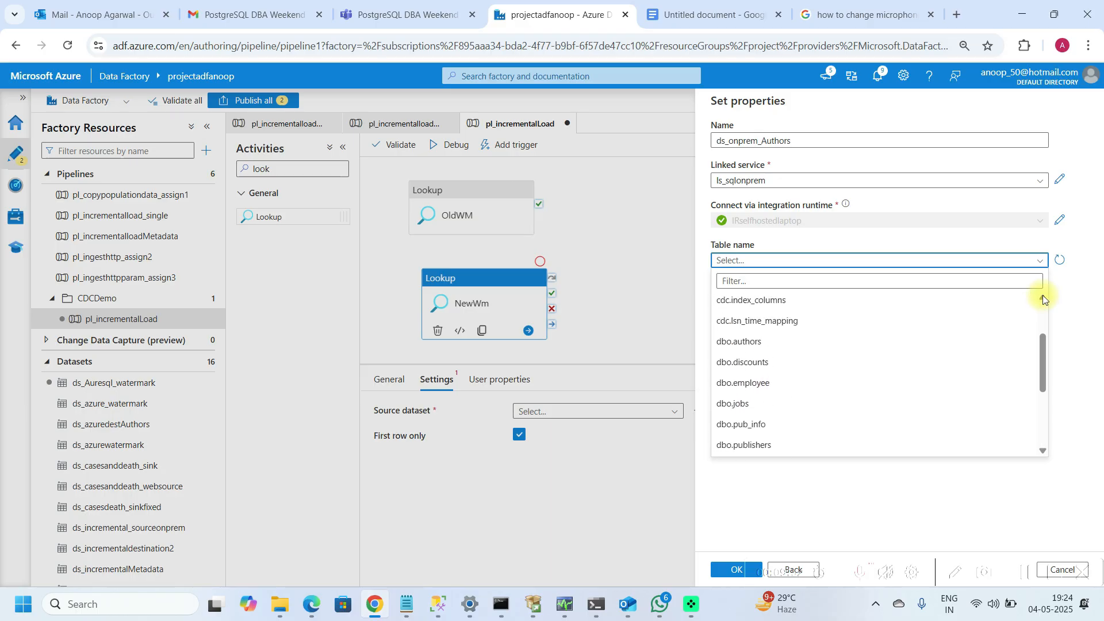
click(748, 341)
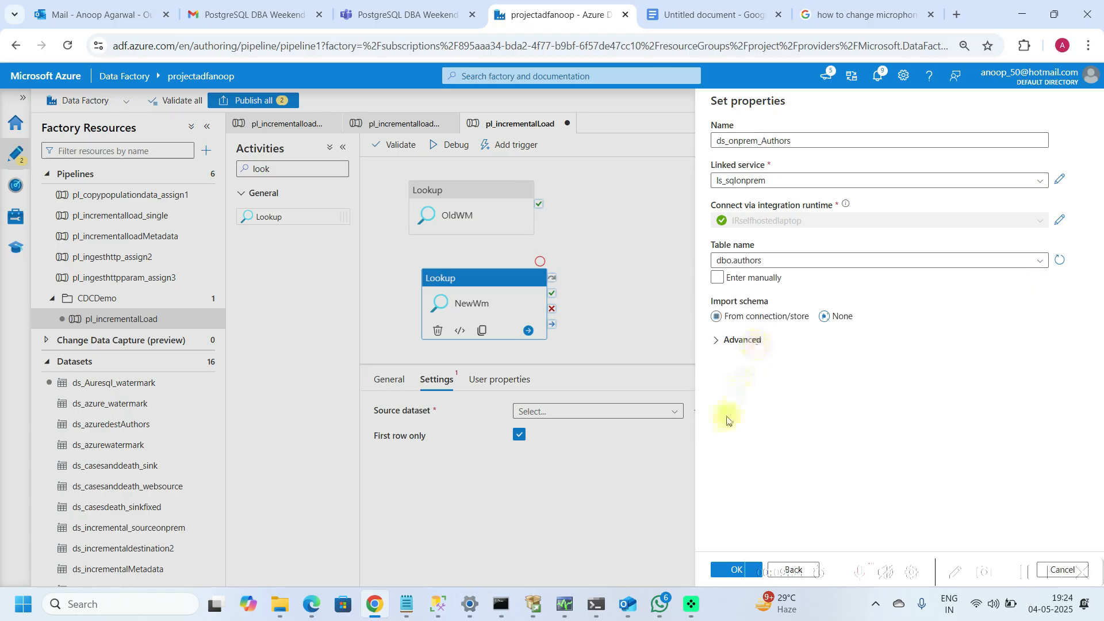
click(726, 570)
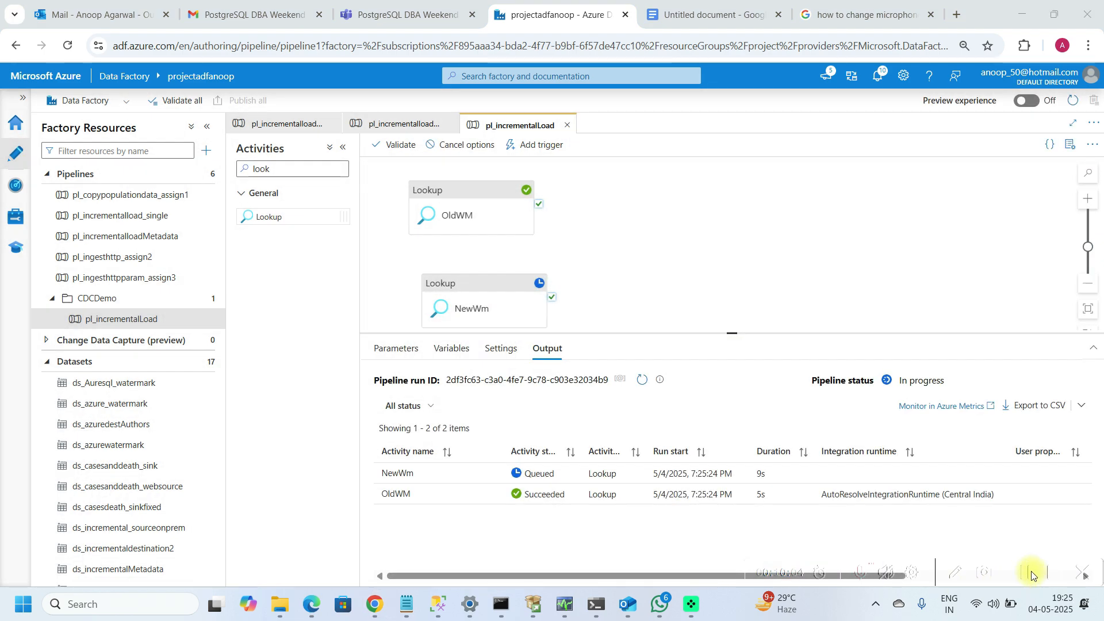
Step: Select the NewWm lookup, debug the pipeline, and refresh the run status until both lookups finish
click(1032, 575)
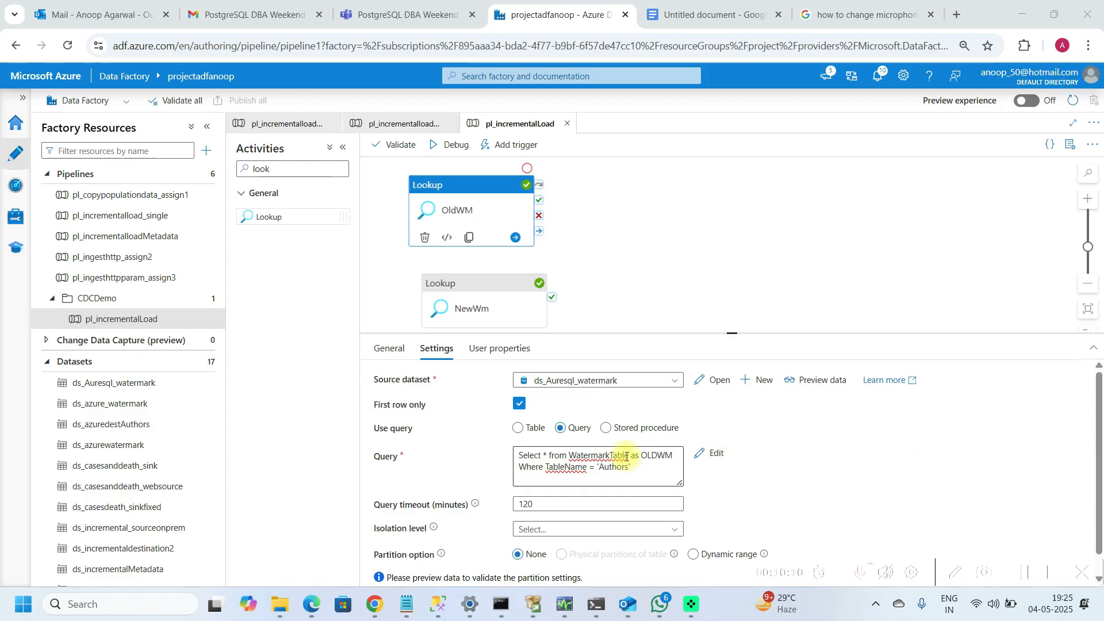
click(476, 299)
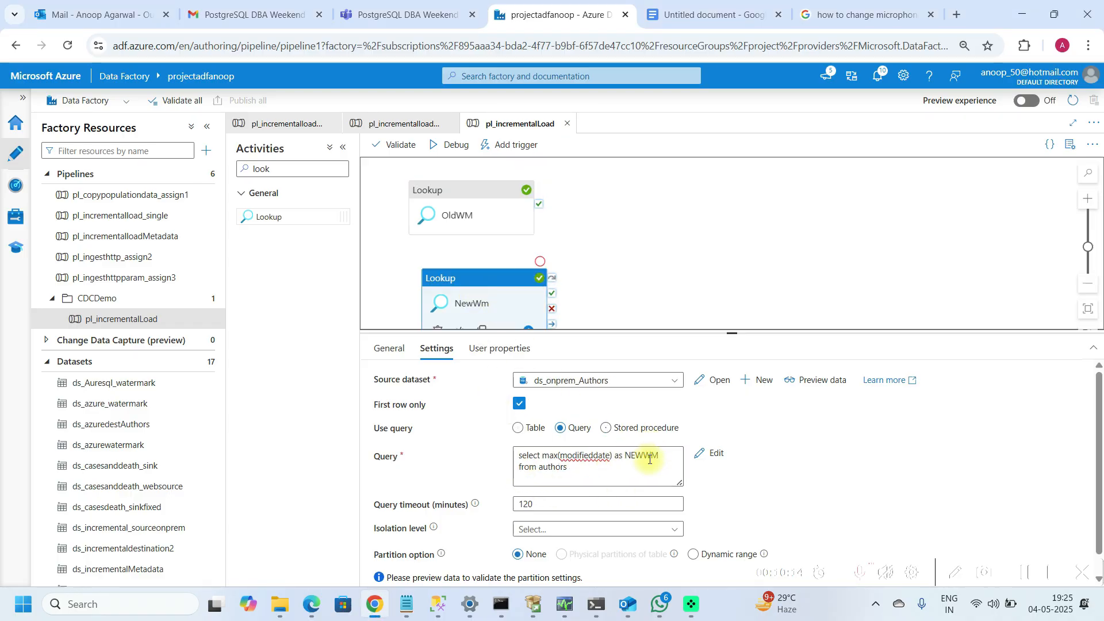
click(448, 152)
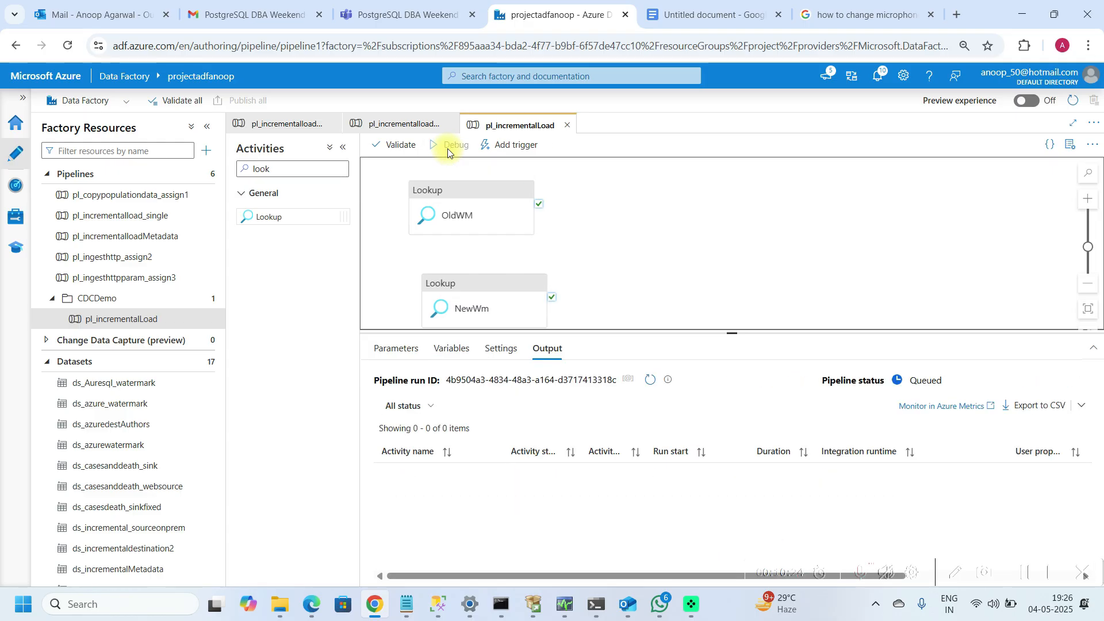
click(642, 382)
click(644, 382)
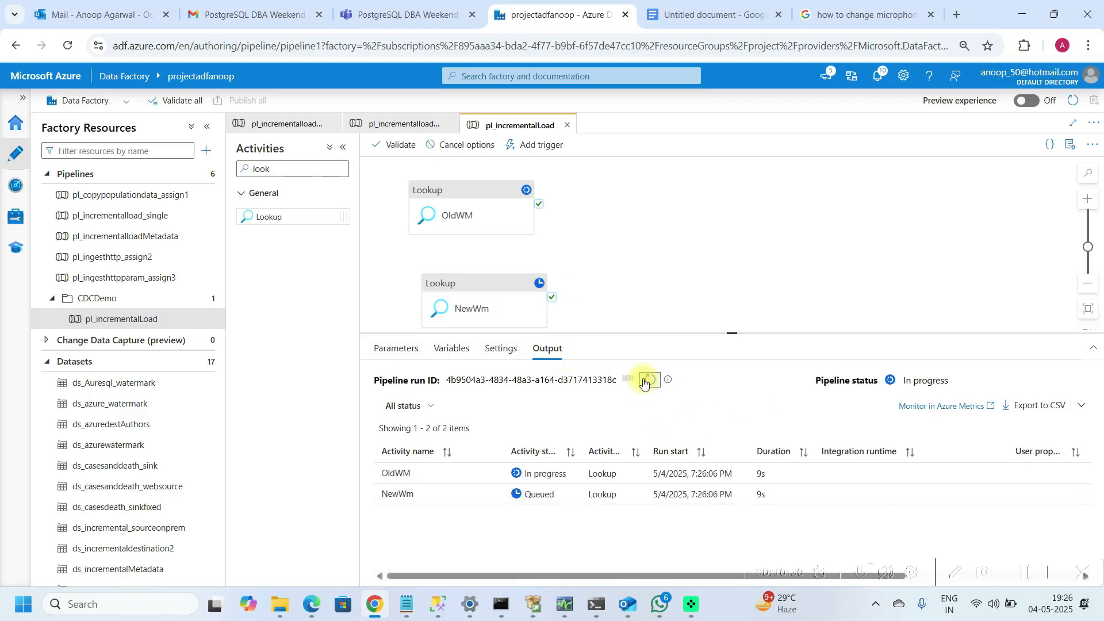
click(644, 382)
click(644, 382)
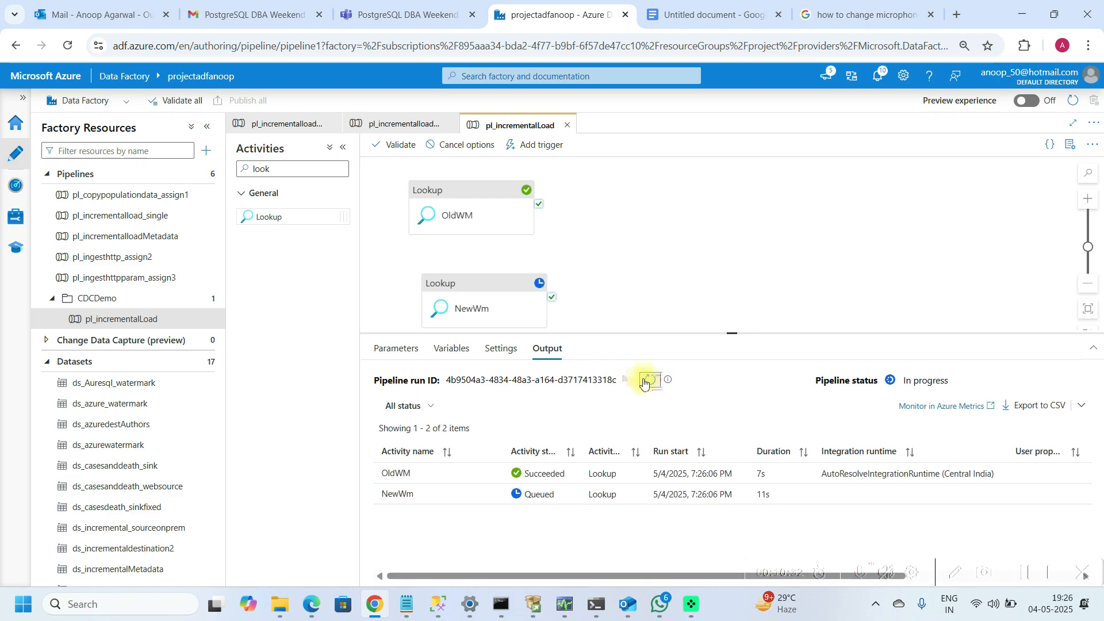
click(644, 382)
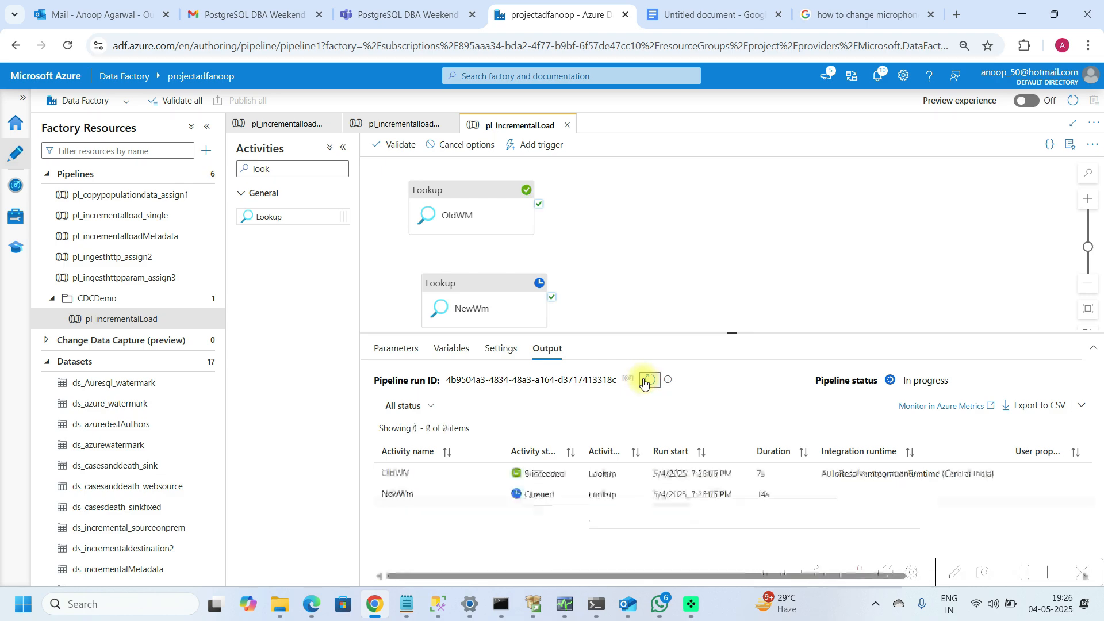
click(644, 383)
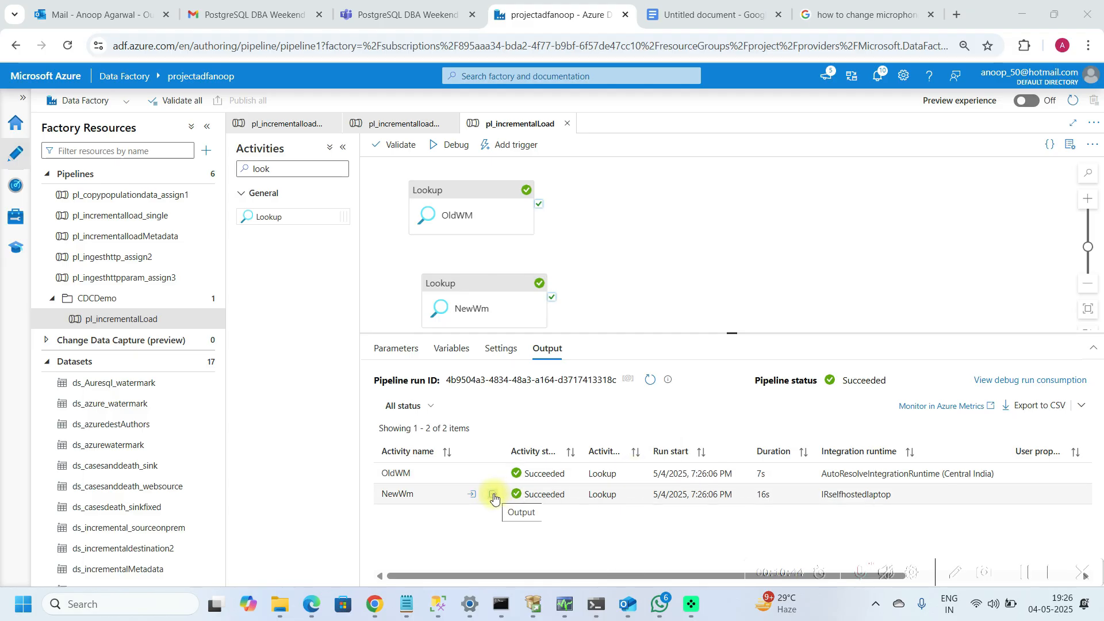
Step: Examine the outputs of the OldWM and NewWm lookup activities
click(493, 474)
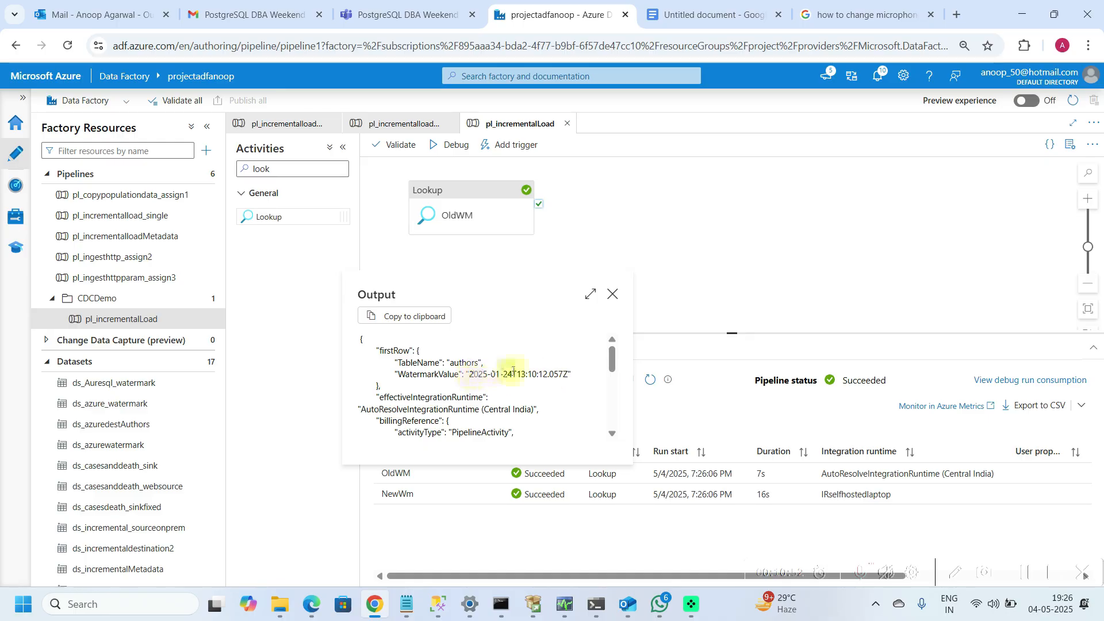
click(613, 293)
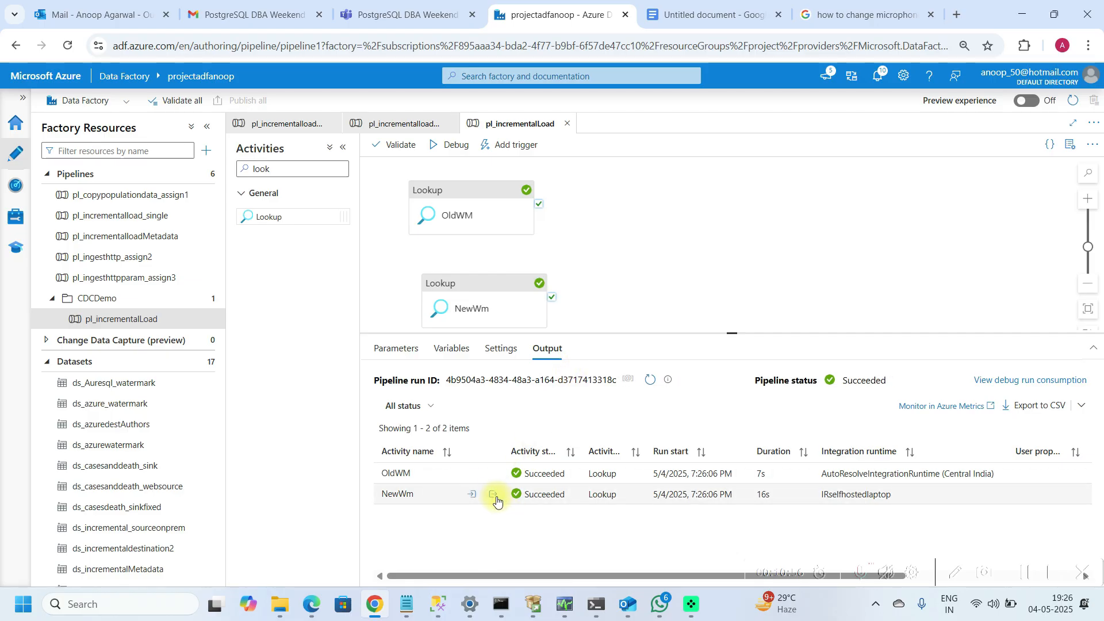
click(493, 496)
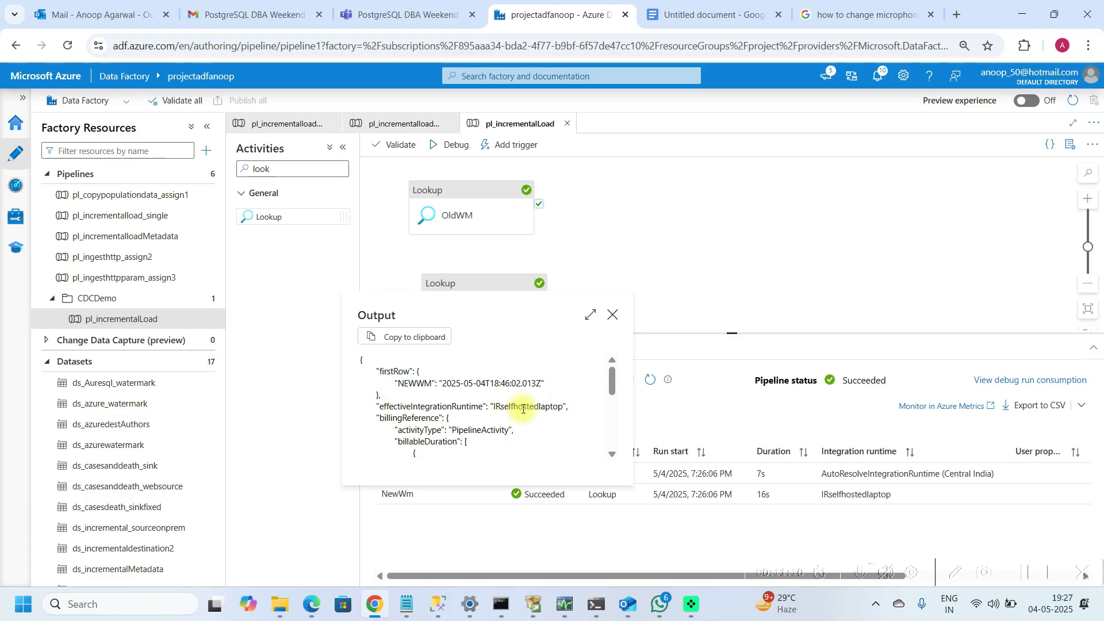
click(615, 315)
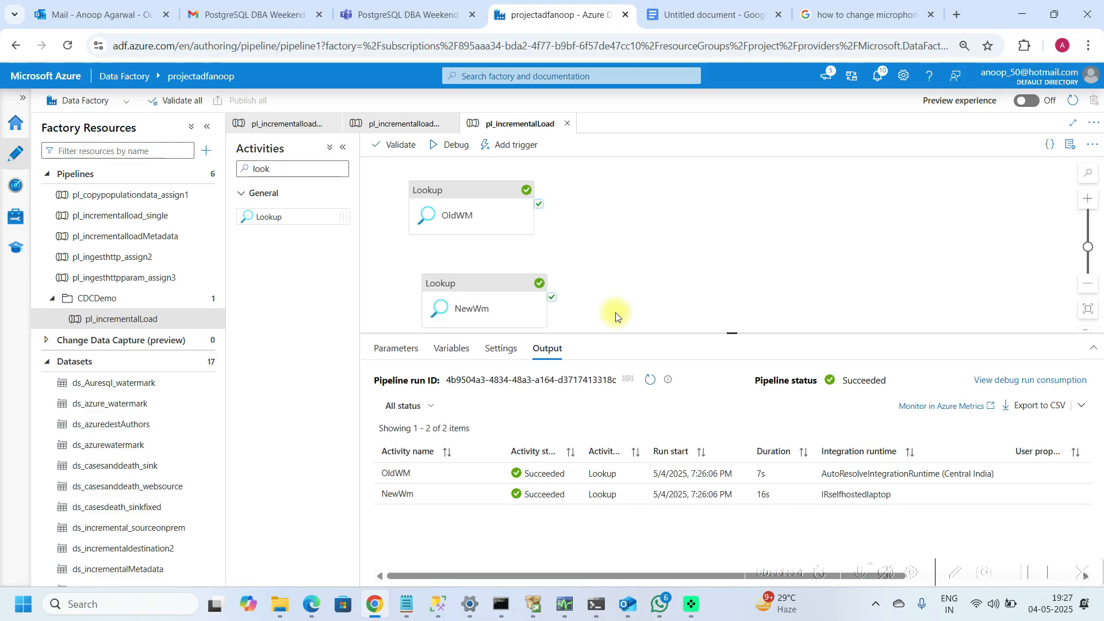
Step: Search the activities for copy and add a Copy data activity to the pipeline canvas
click(297, 169)
key(BackSpace)
key(BackSpace)
key(BackSpace)
key(BackSpace)
text(copy)
drag(295, 217, 706, 243)
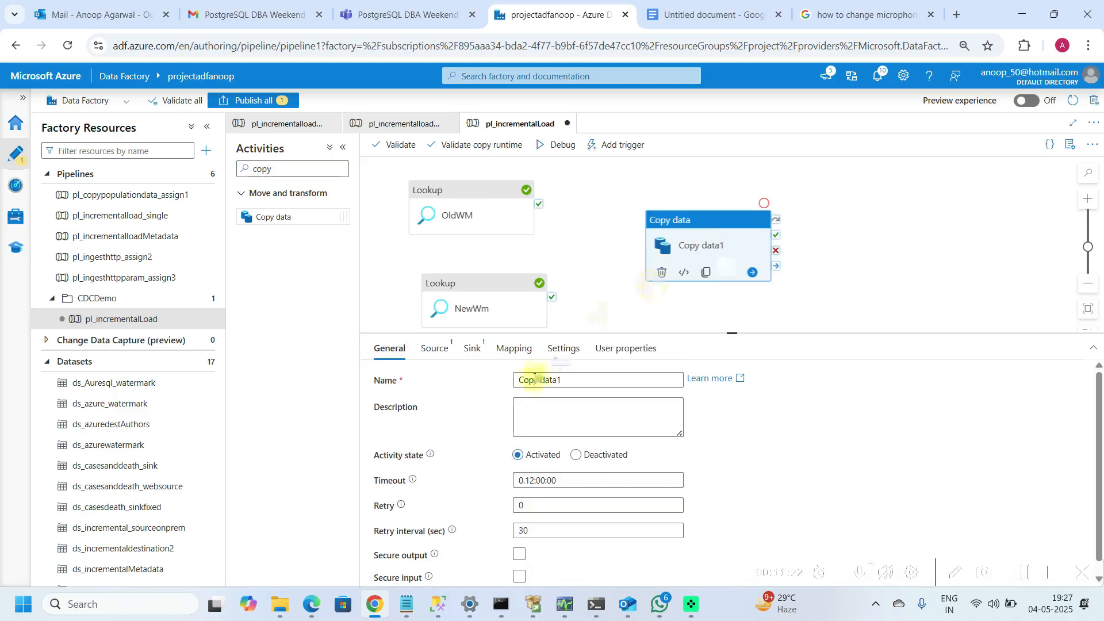
Step: Rename the Copy data activity to CopyAuthors
click(582, 378)
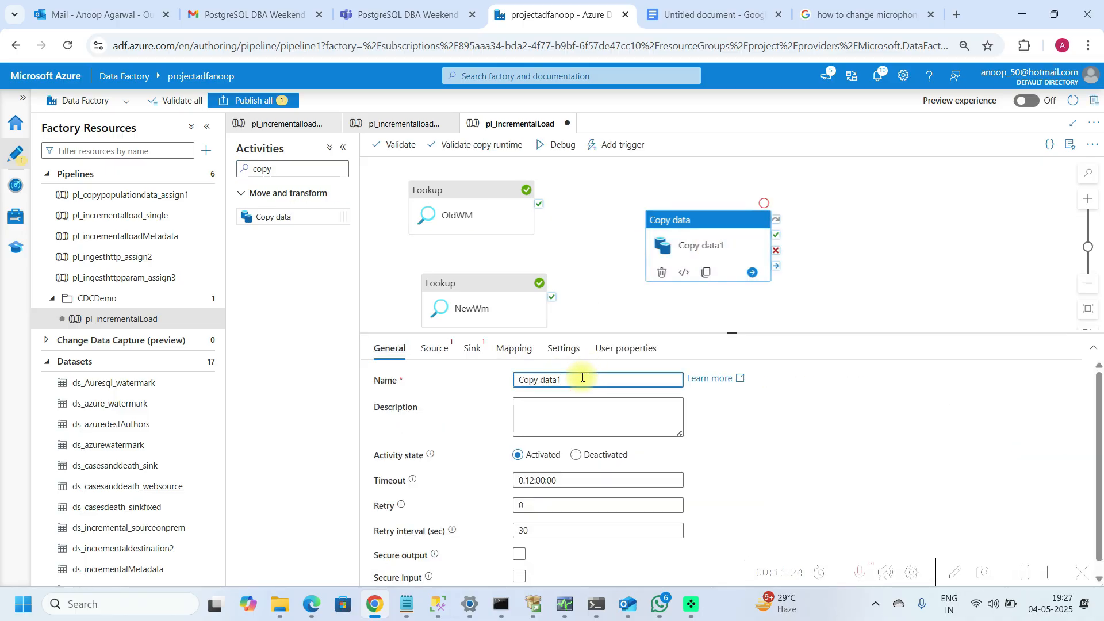
key(BackSpace)
key(BackSpace)
key(BackSpace)
text(#uthors)
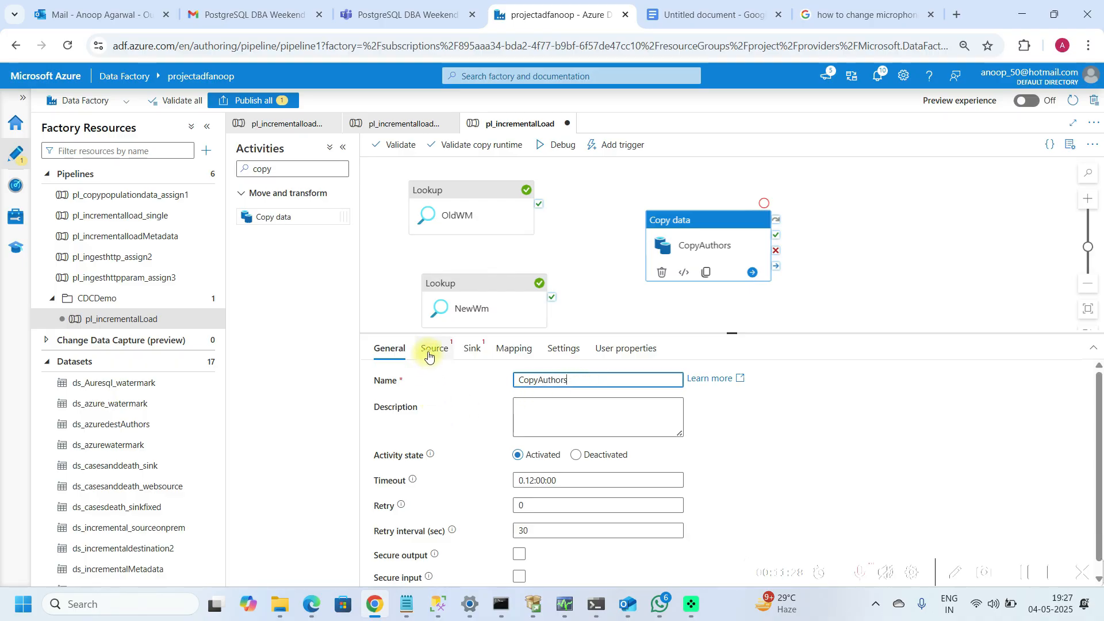
Step: Set the copy activity's source dataset to ds_onprem_Authors
click(428, 352)
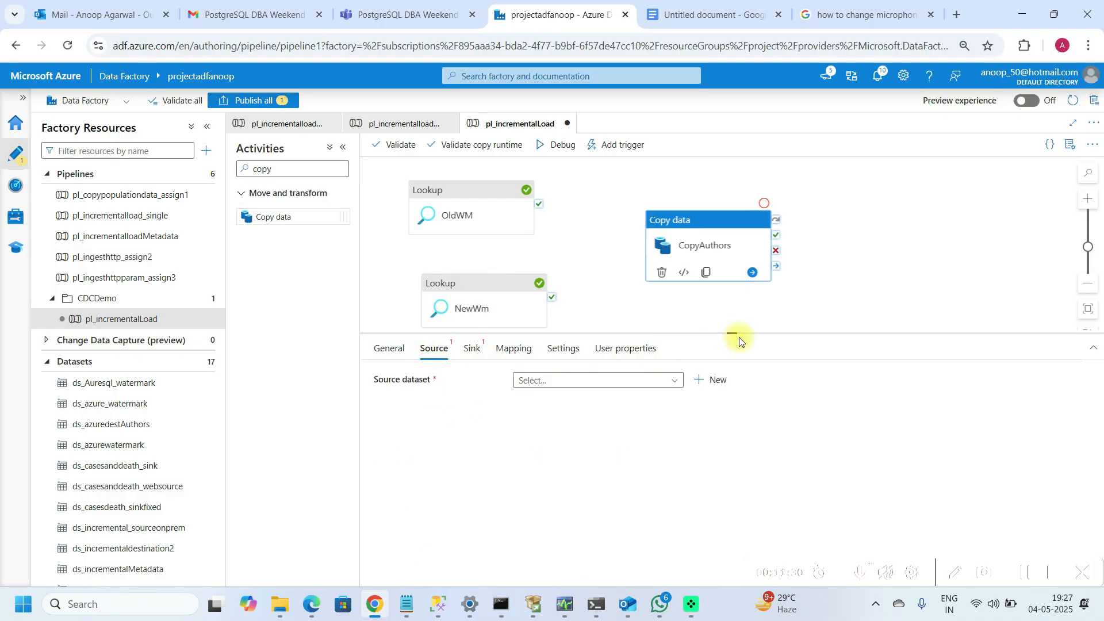
drag(738, 334, 736, 306)
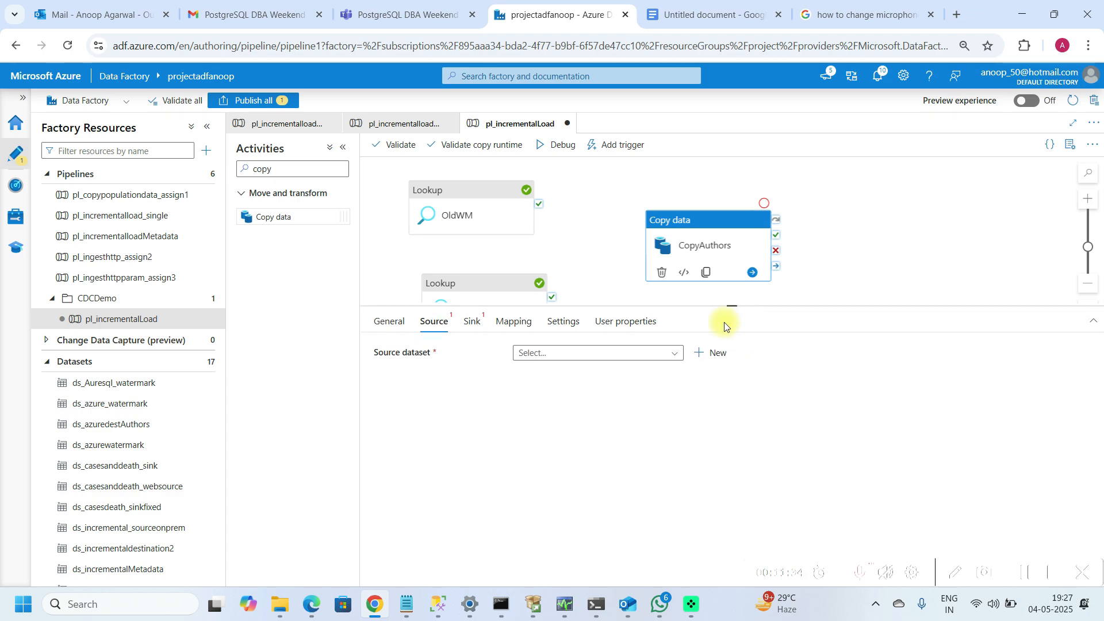
click(673, 353)
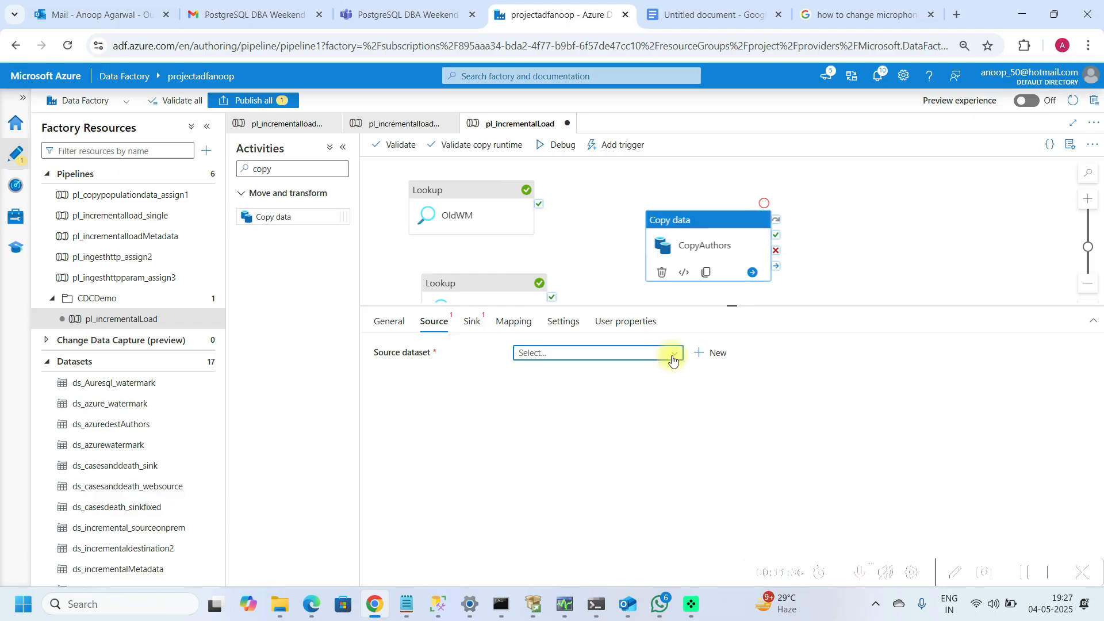
click(670, 423)
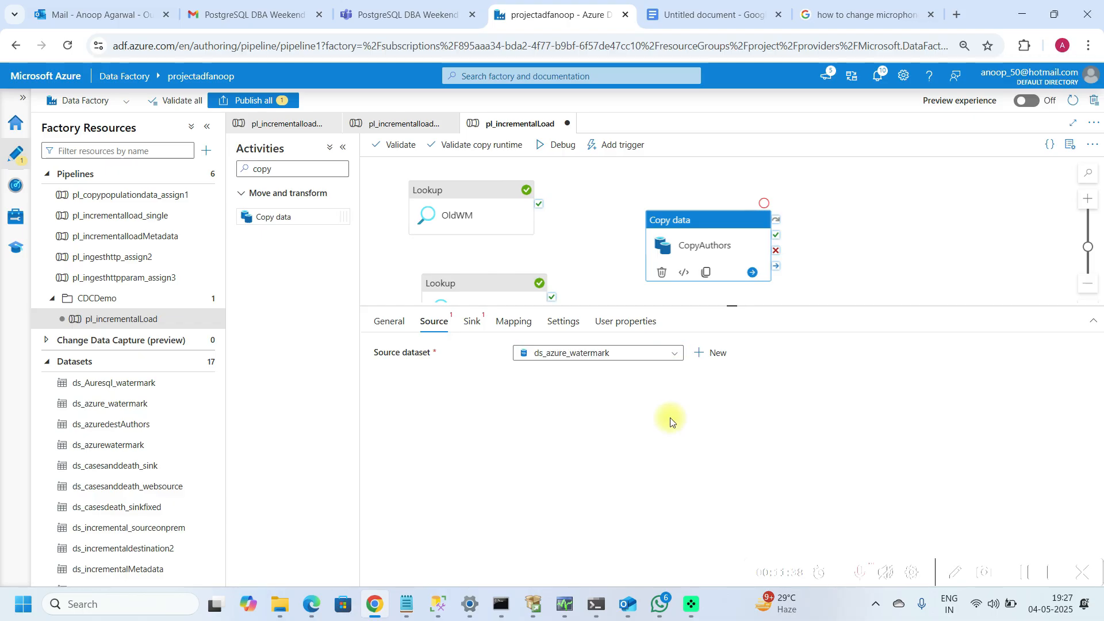
click(673, 356)
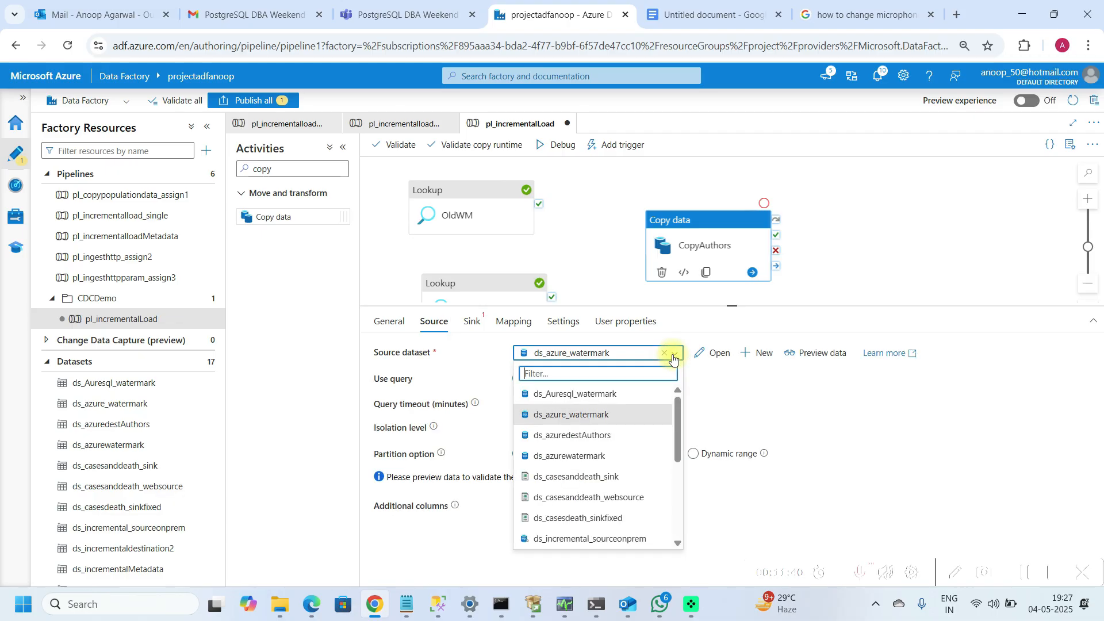
drag(679, 435, 679, 511)
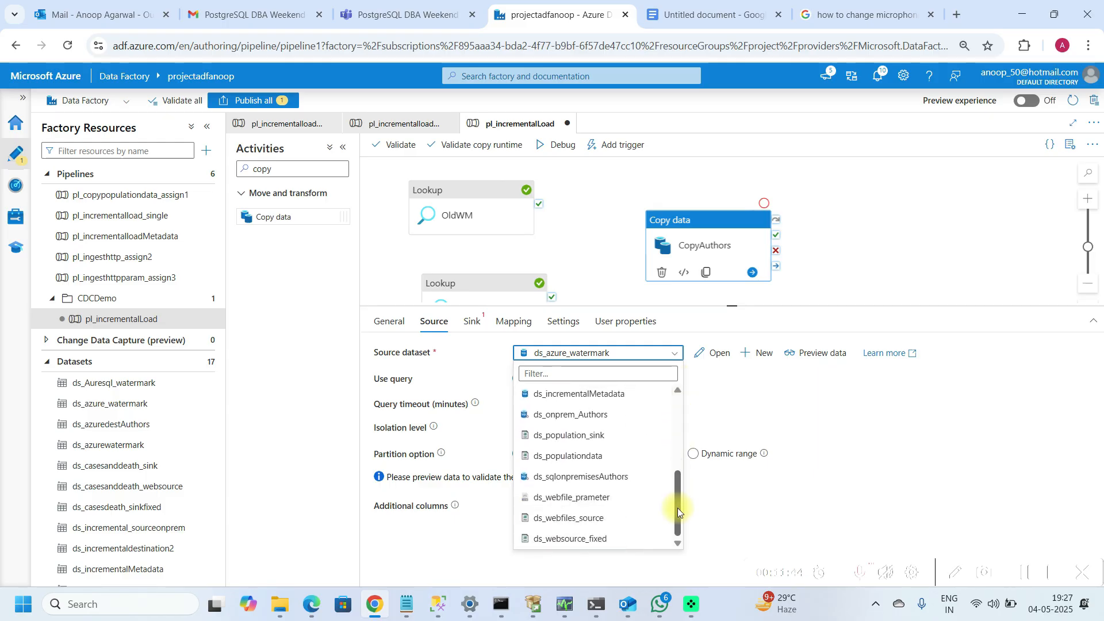
drag(678, 508, 675, 496)
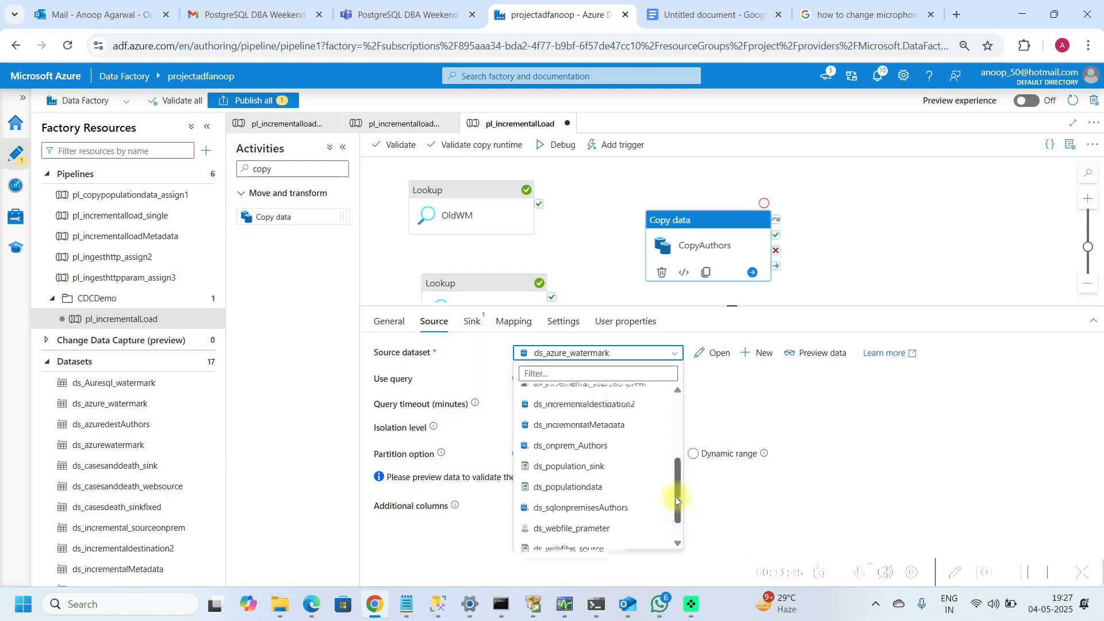
click(604, 447)
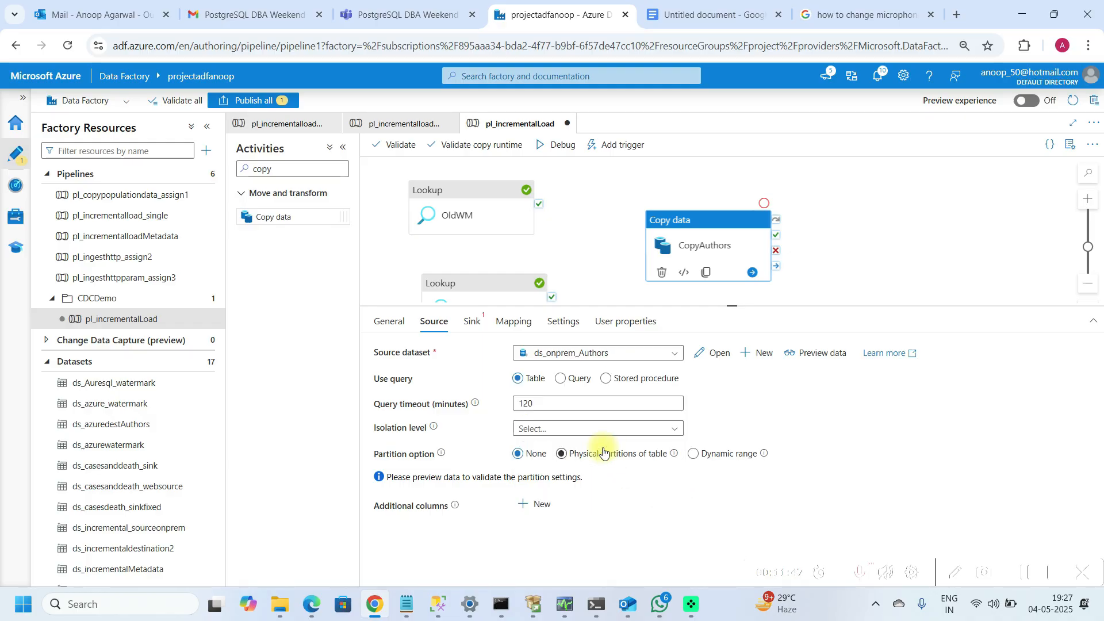
Step: Switch the copy source to a query and enter the dynamic query "Select * from authors where modifieddate between"
click(563, 379)
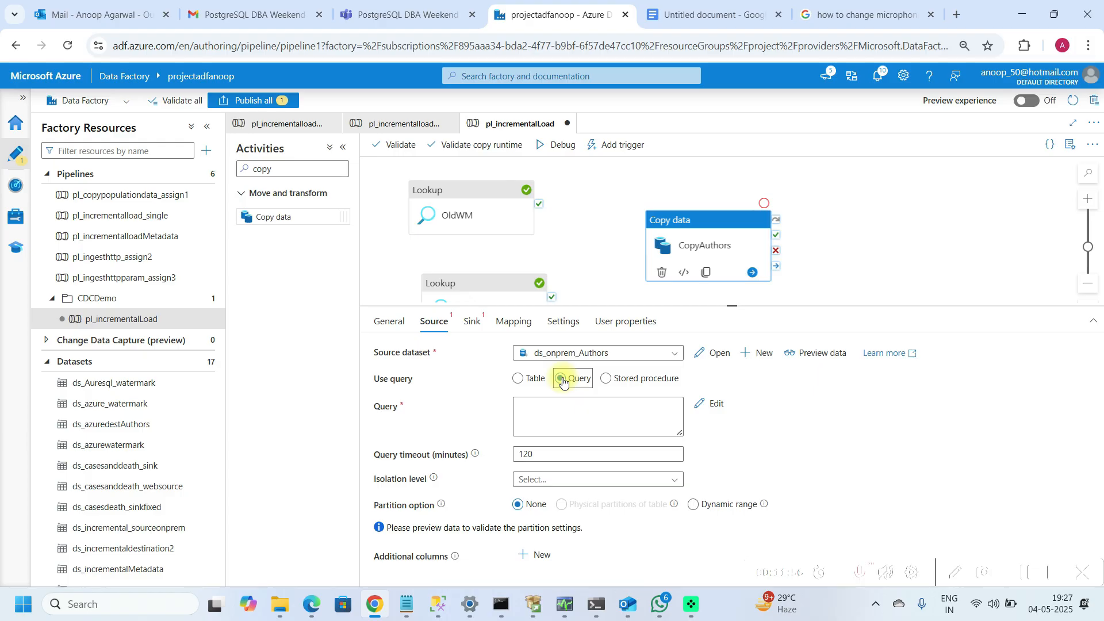
click(555, 427)
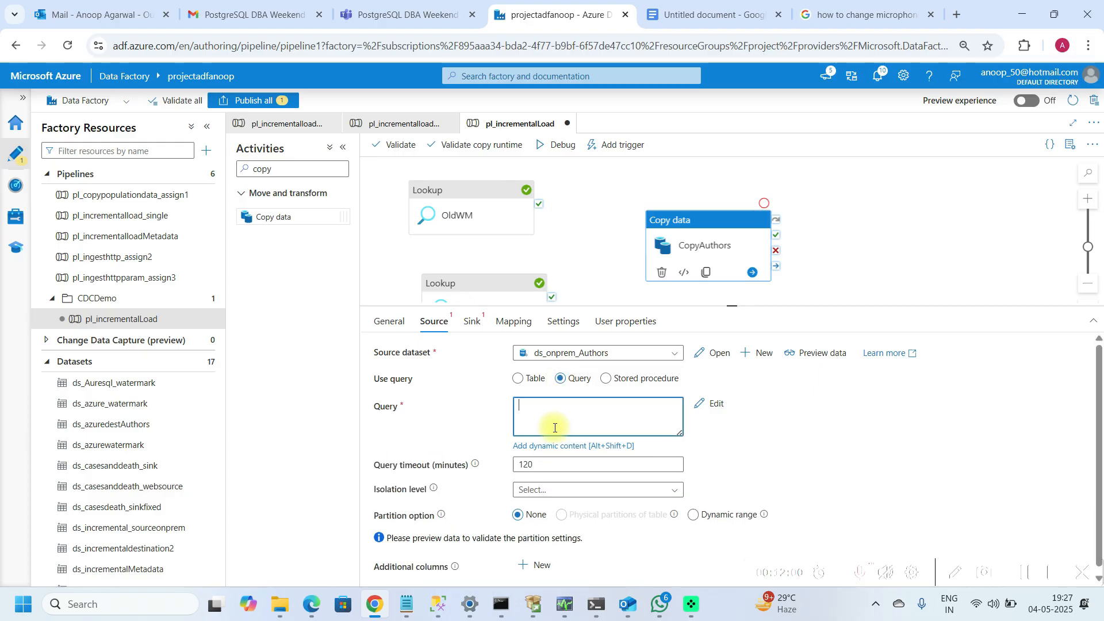
click(555, 448)
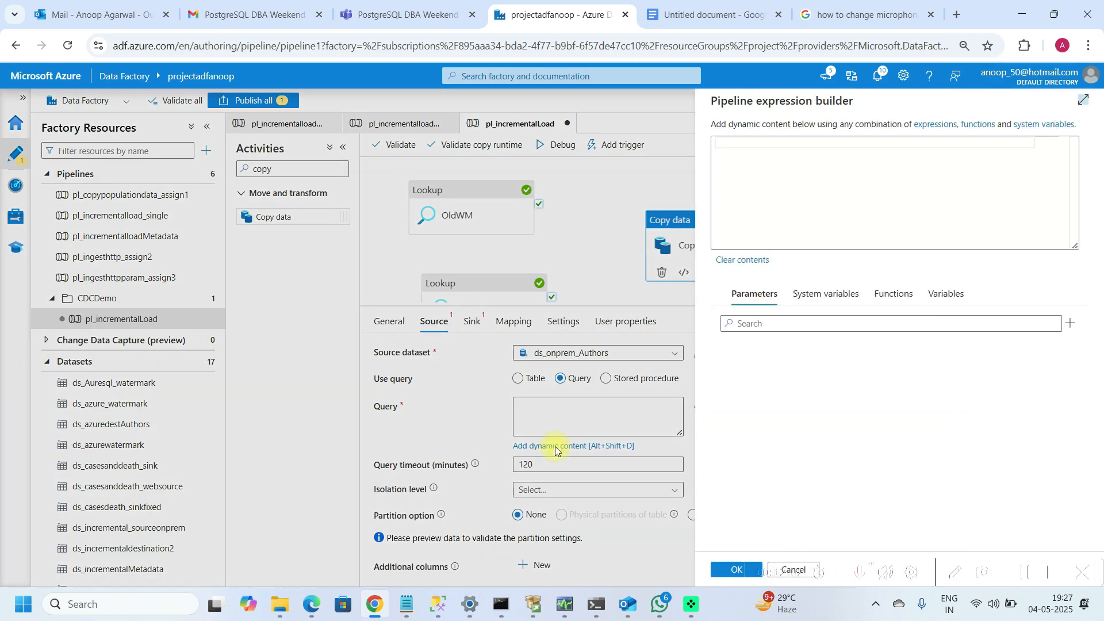
click(759, 157)
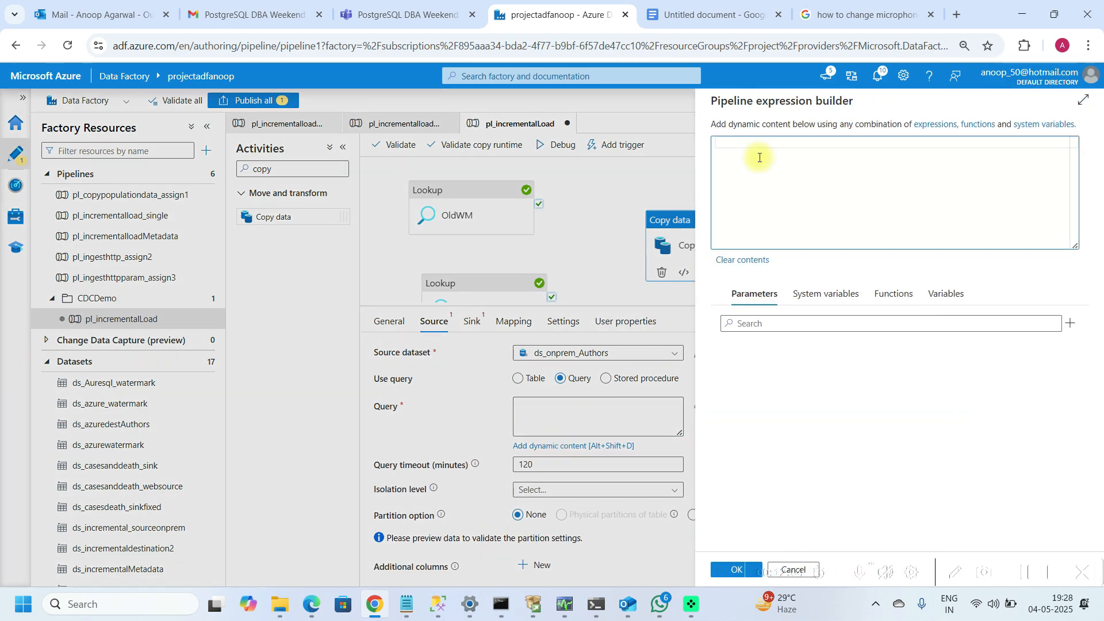
text(S)
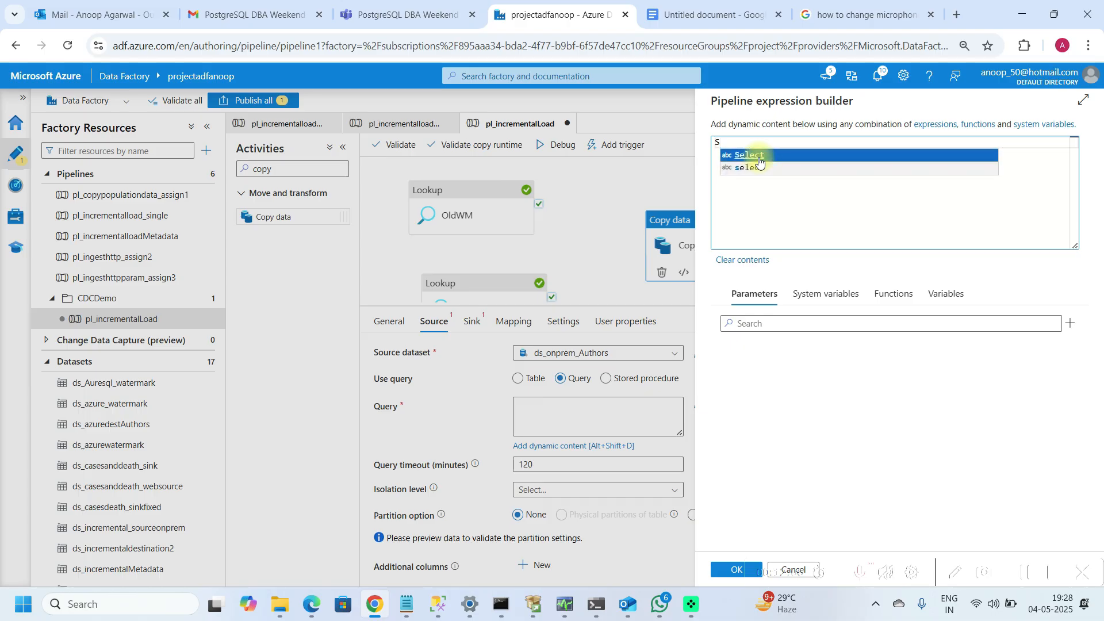
text(elect * )
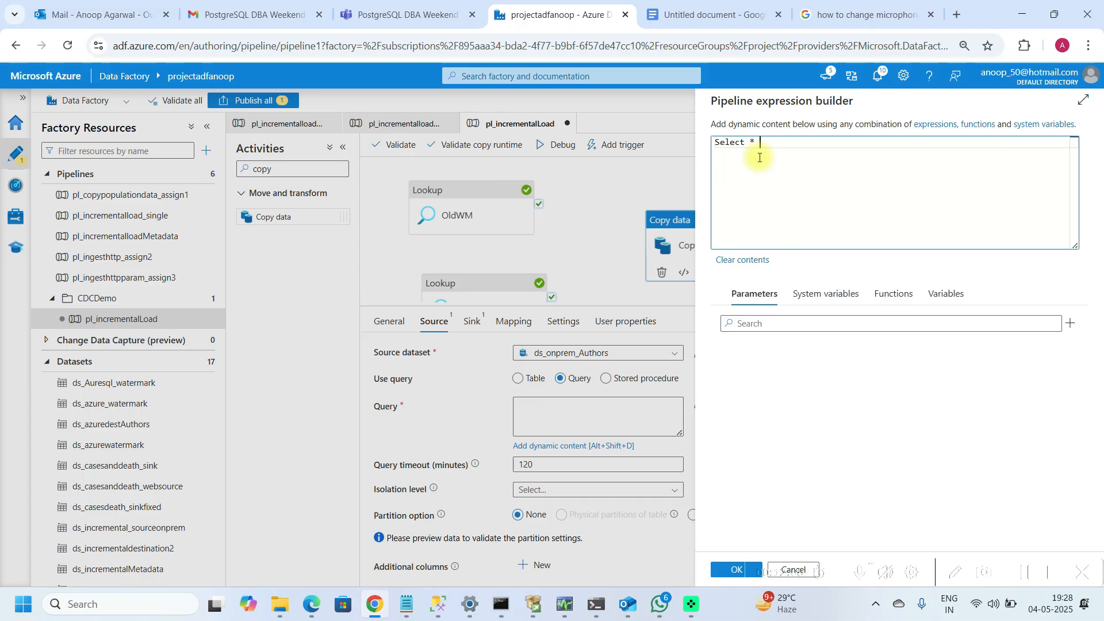
text(from authors where )
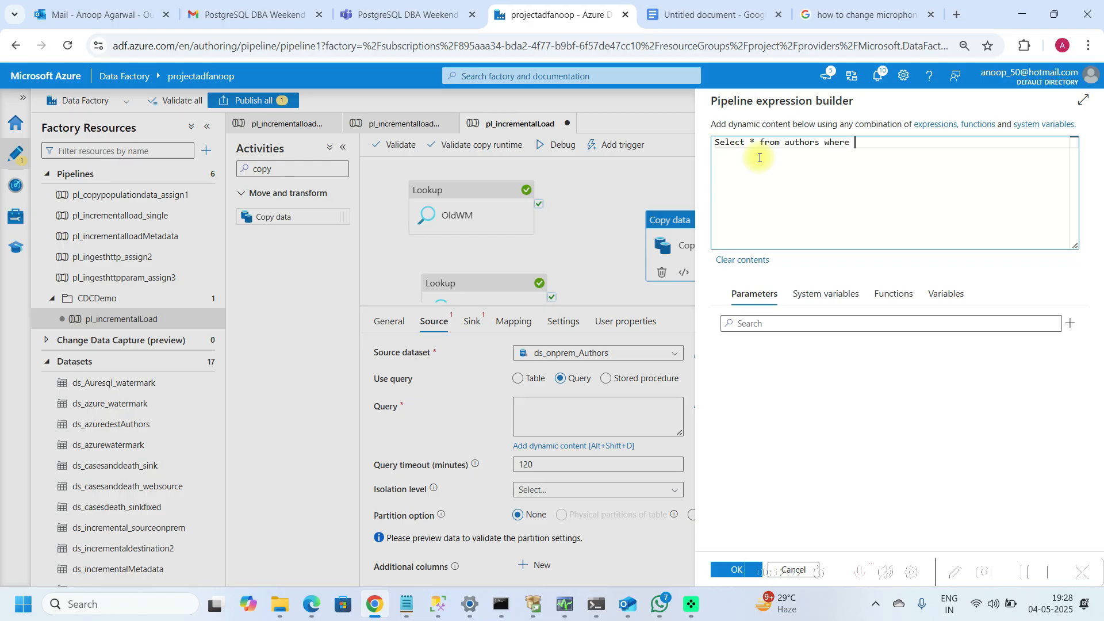
text(mod)
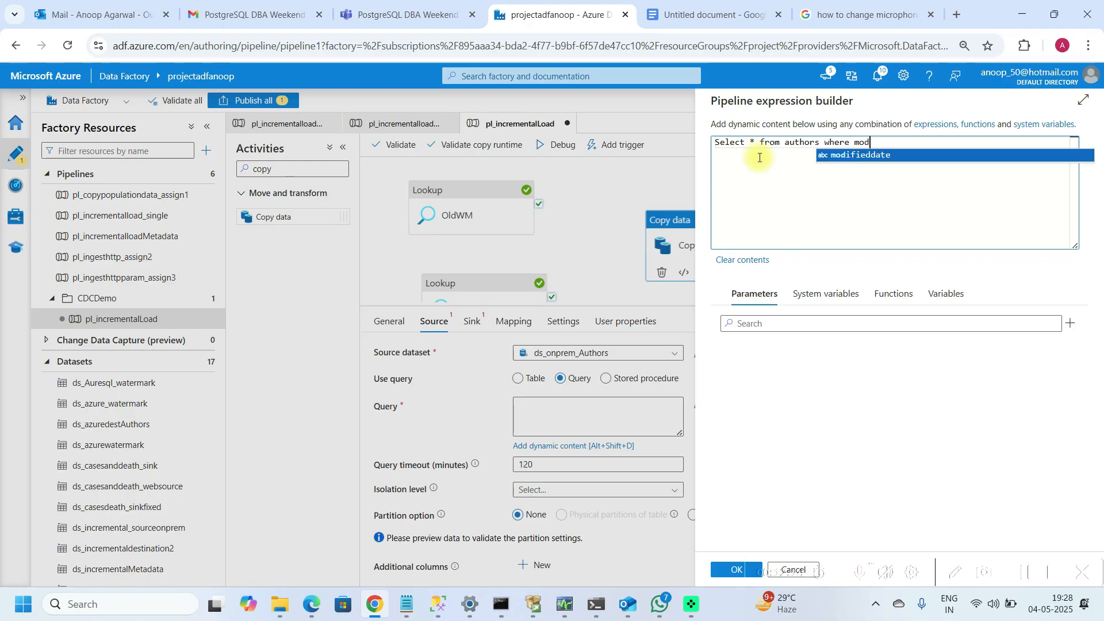
key(Tab)
text(between)
key(Return)
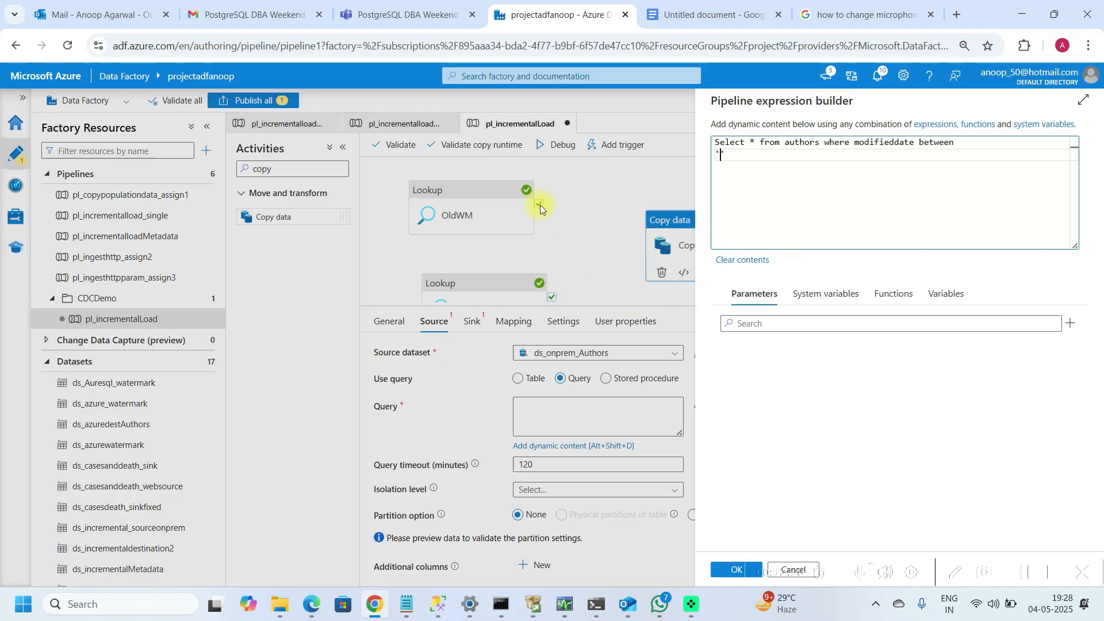
click(729, 568)
Step: Connect the success outputs of both the OldWM and NewWm lookups to the CopyAuthors activity
drag(538, 204, 653, 254)
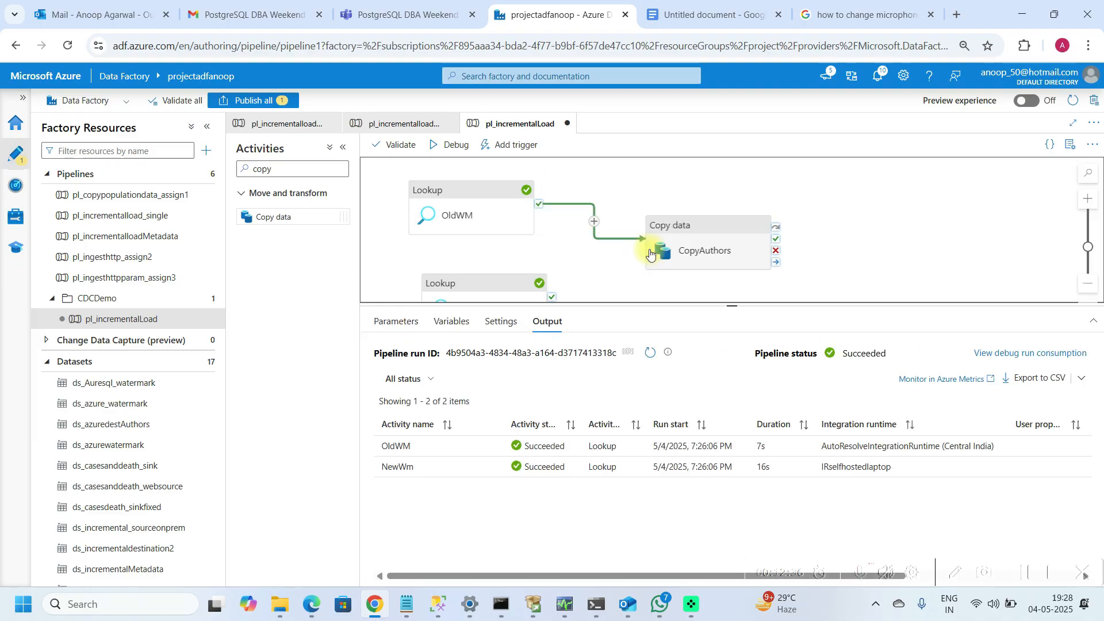
drag(552, 297, 661, 250)
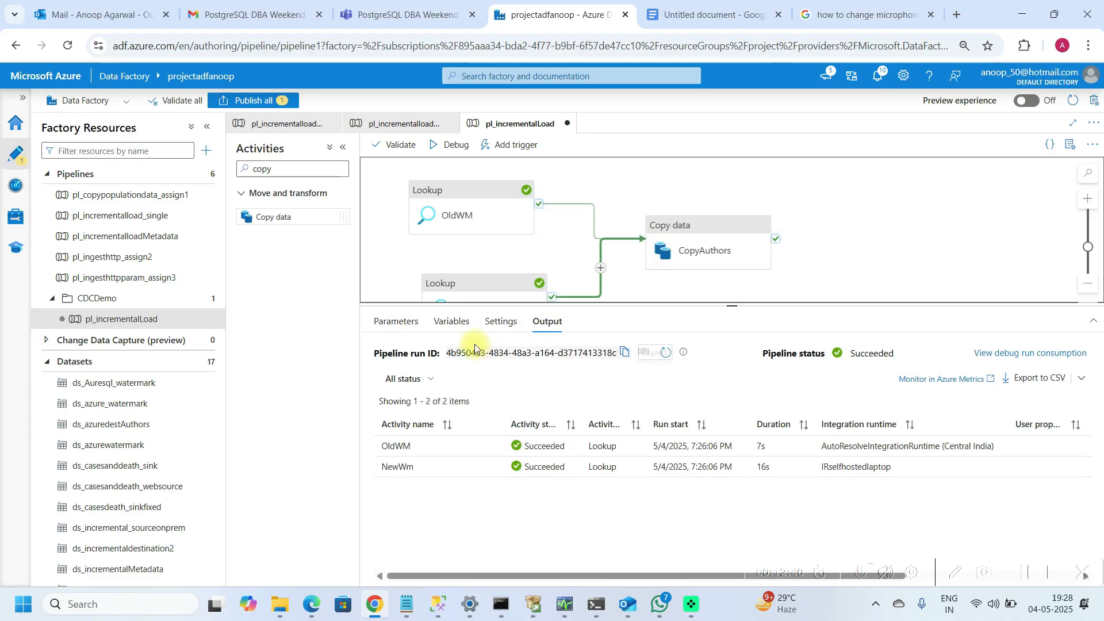
click(693, 230)
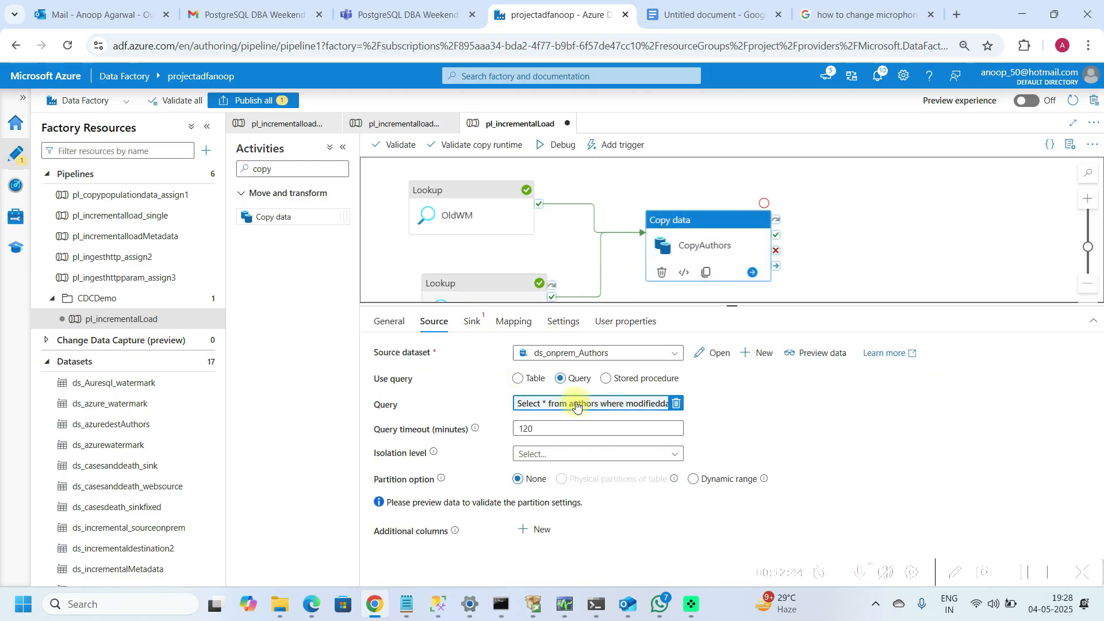
Step: Add the lower bound '@{activity('OldWM').output.firstRow.OLDWM}' after "between" in the query expression
click(532, 404)
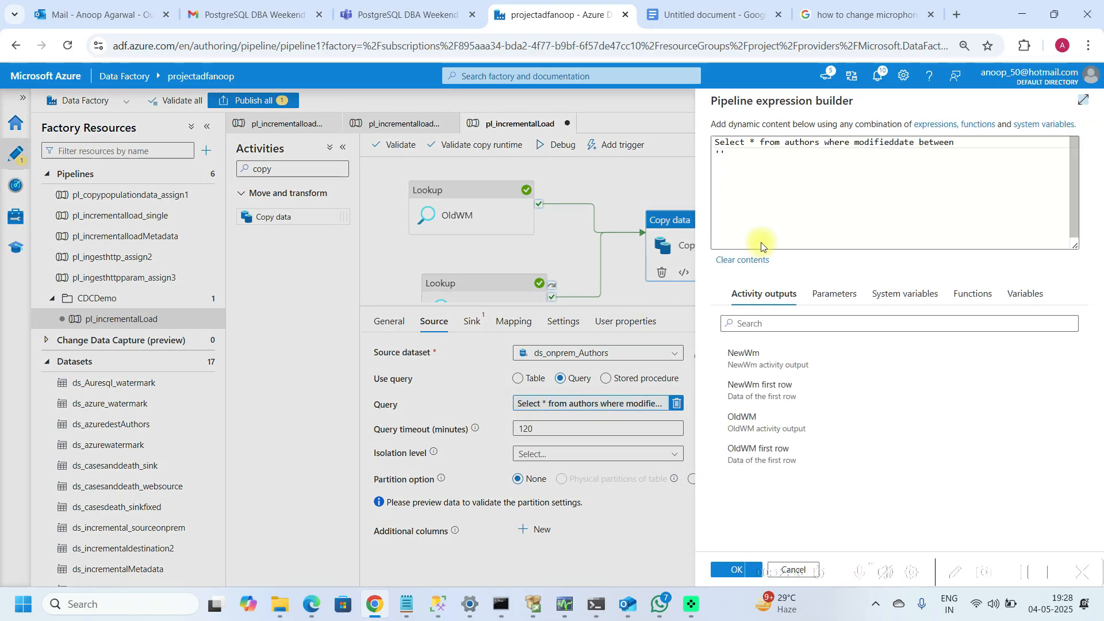
click(749, 158)
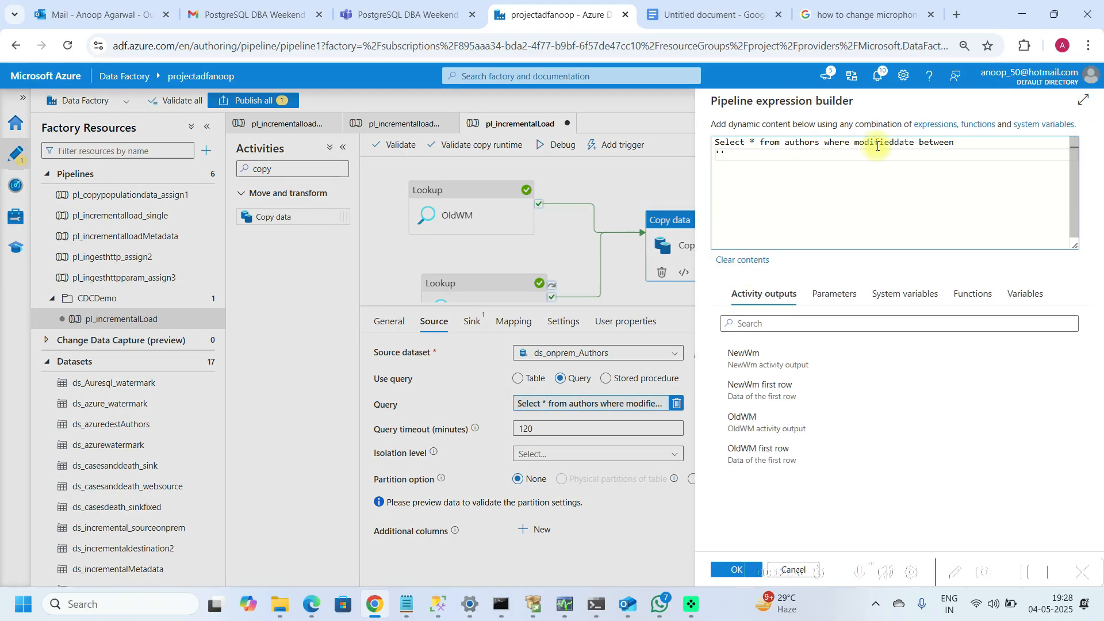
click(770, 458)
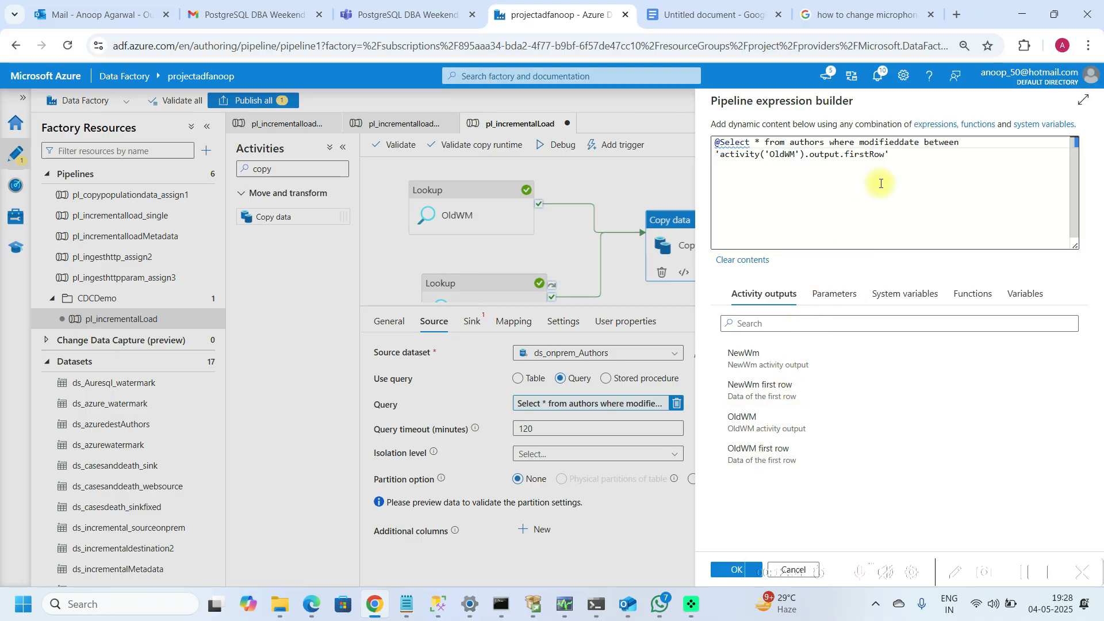
click(886, 153)
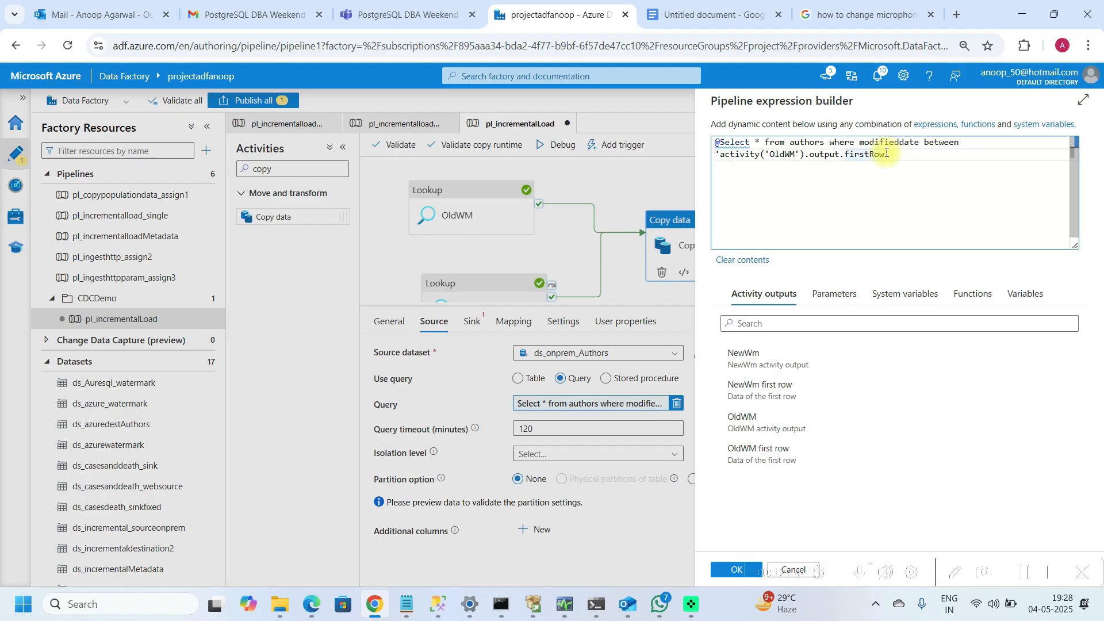
text('Old)
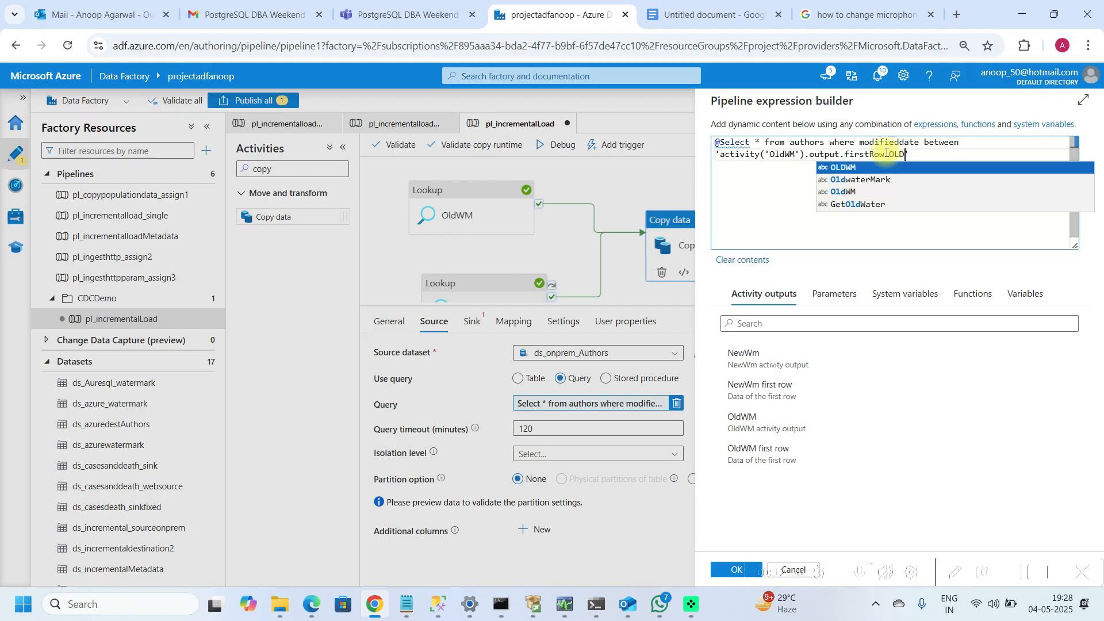
text(WM)
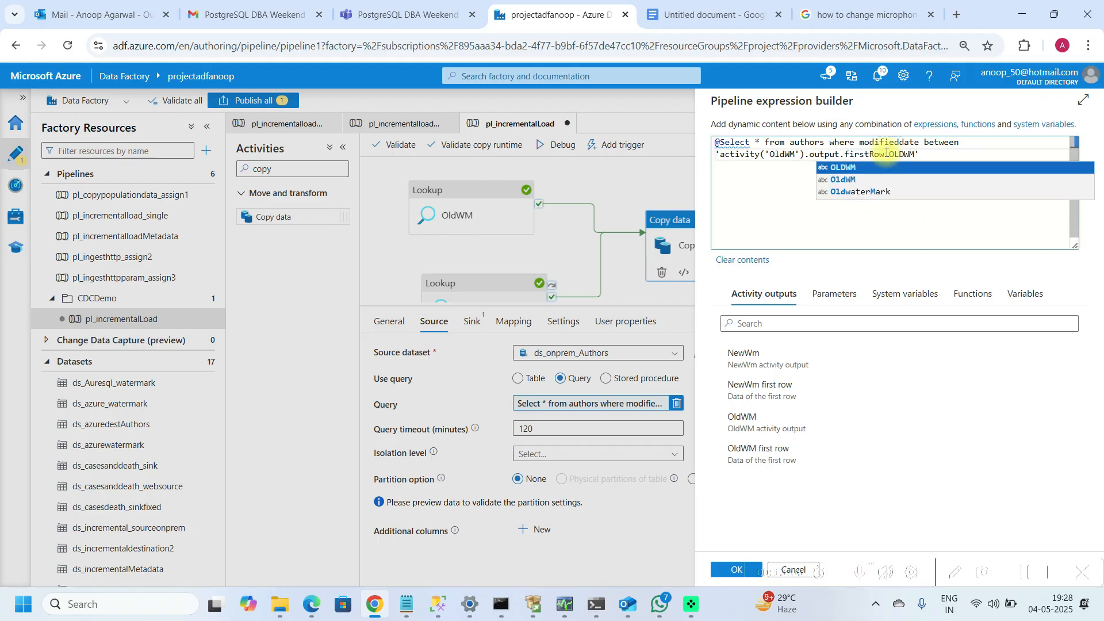
click(887, 154)
text(.)
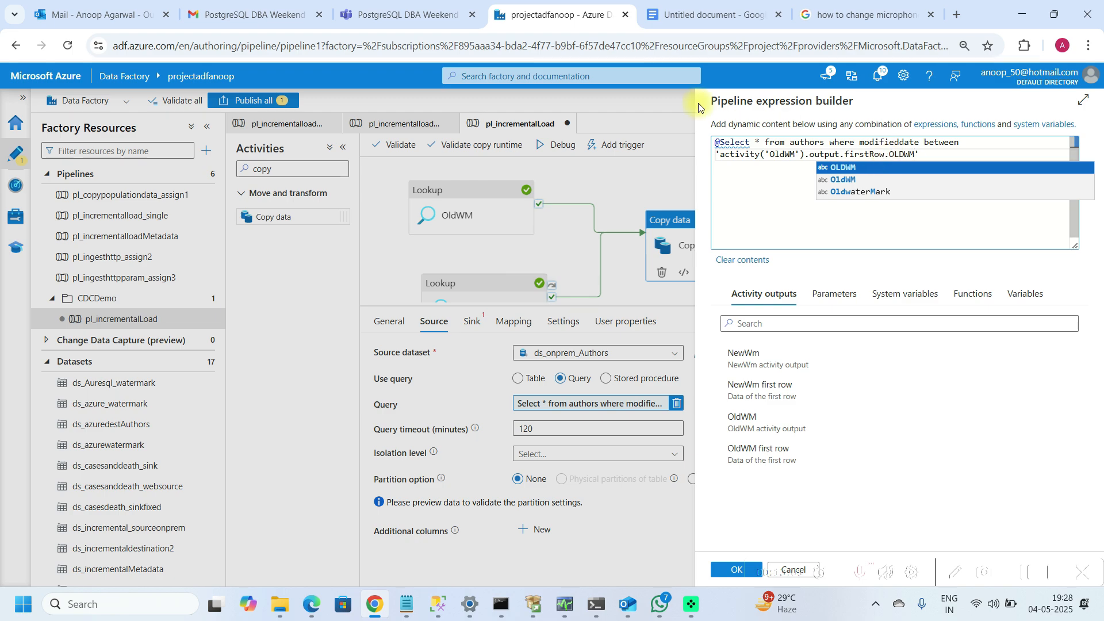
click(720, 143)
key(BackSpace)
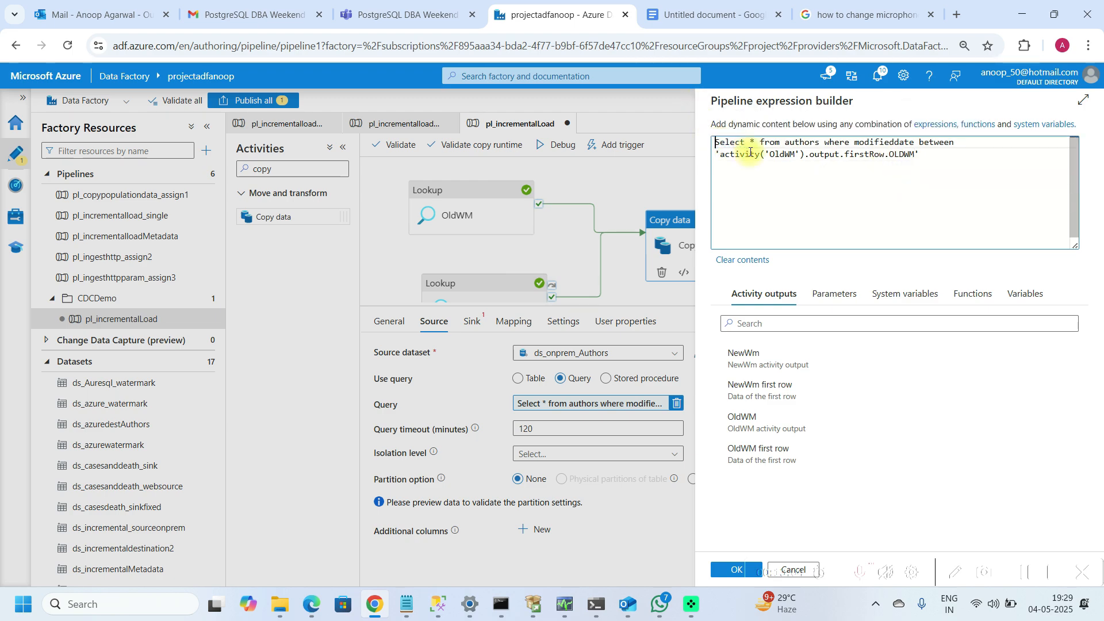
key(Down)
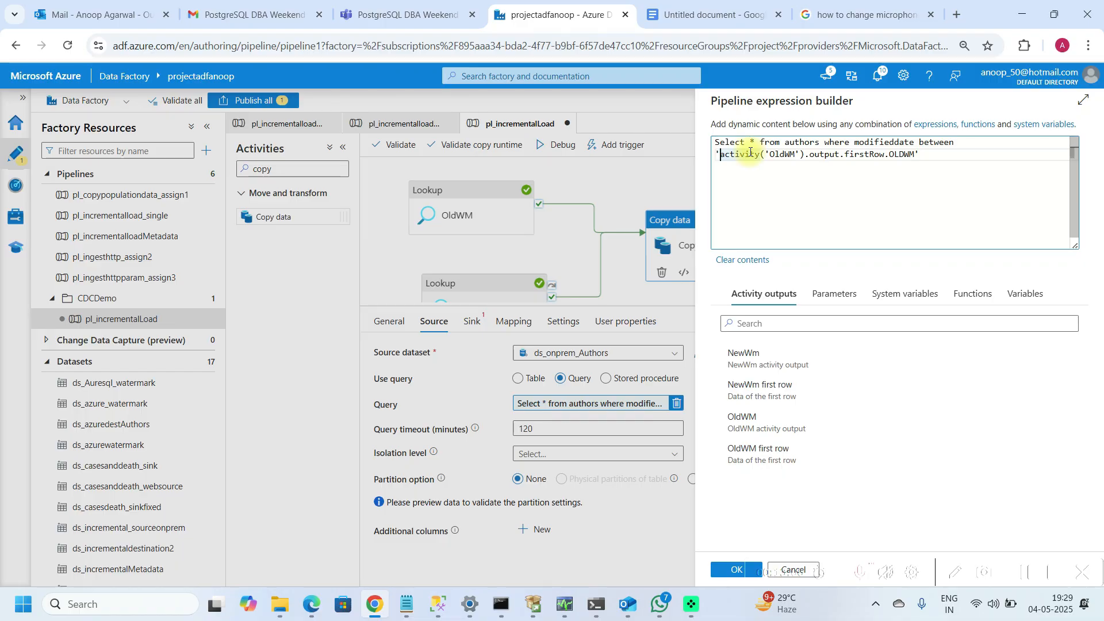
key(Right)
text(@)
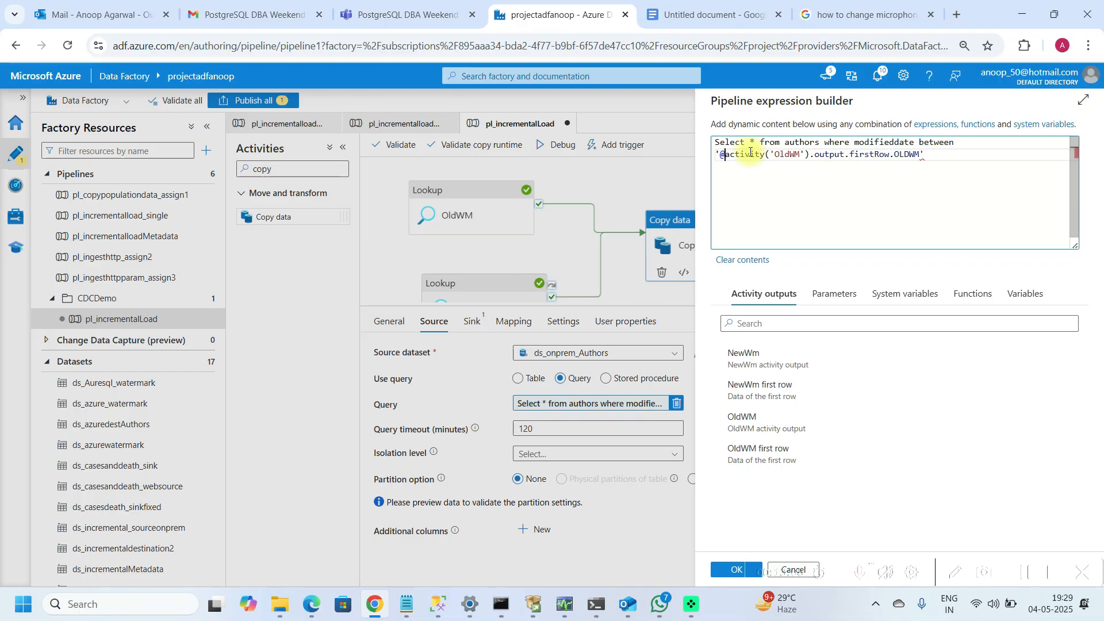
text({)
key(Right)
key(Right)
key(Right)
key(Right)
key(Right)
key(Right)
key(Right)
key(Right)
key(Right)
key(Right)
key(Right)
key(Right)
key(Right)
key(Right)
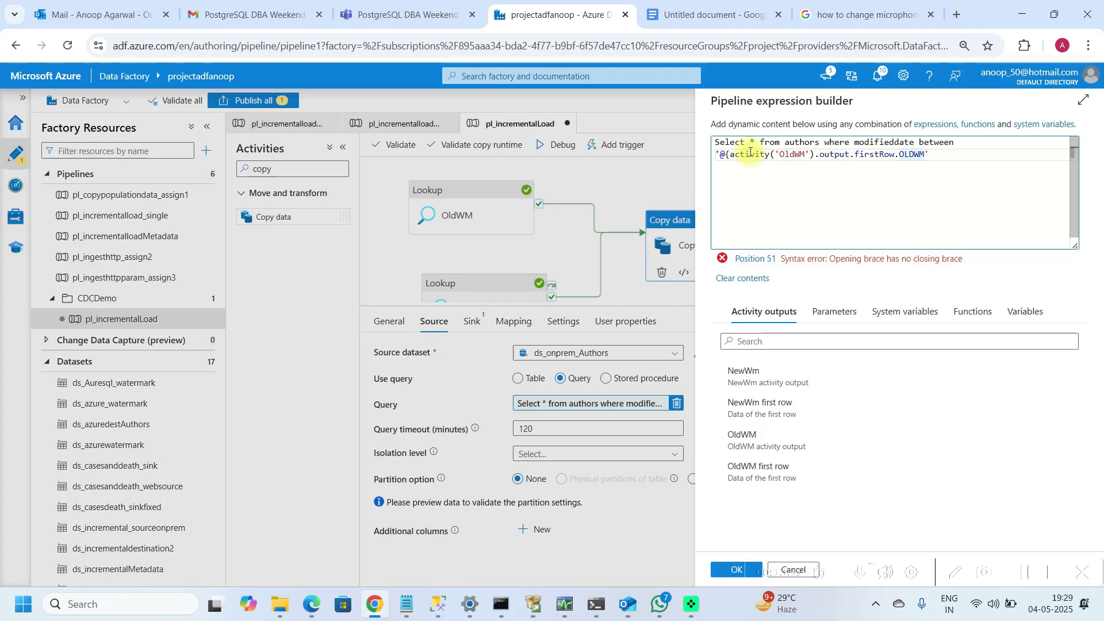
text(}')
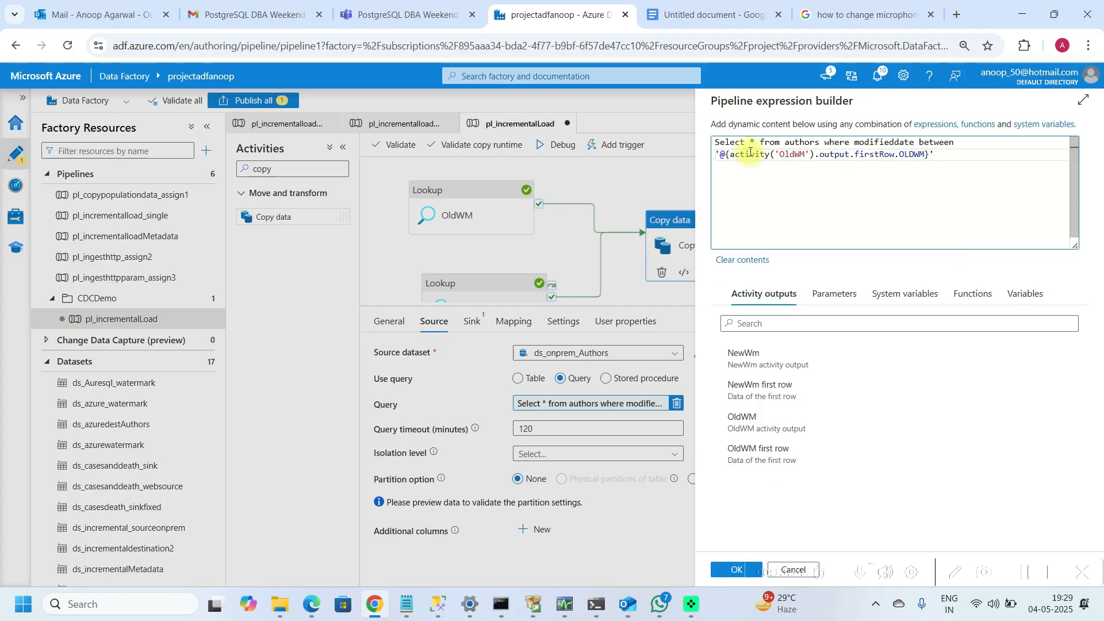
text( and)
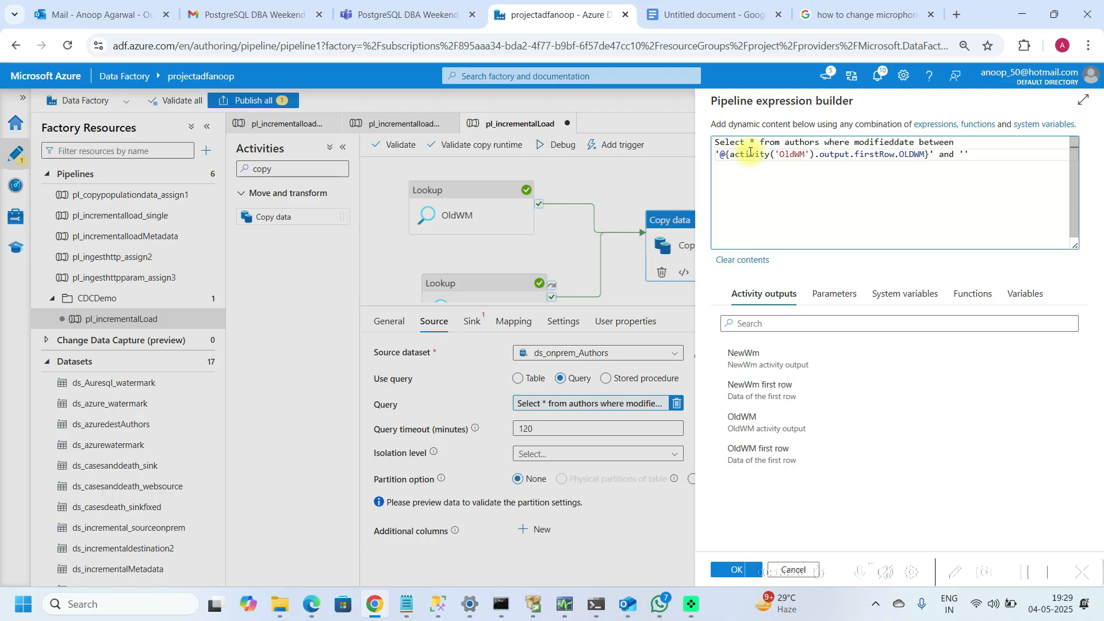
Step: Append the upper bound " and '@{activity('NewWm').output.firstRow.NEWWM'" to the query expression
click(762, 398)
click(964, 155)
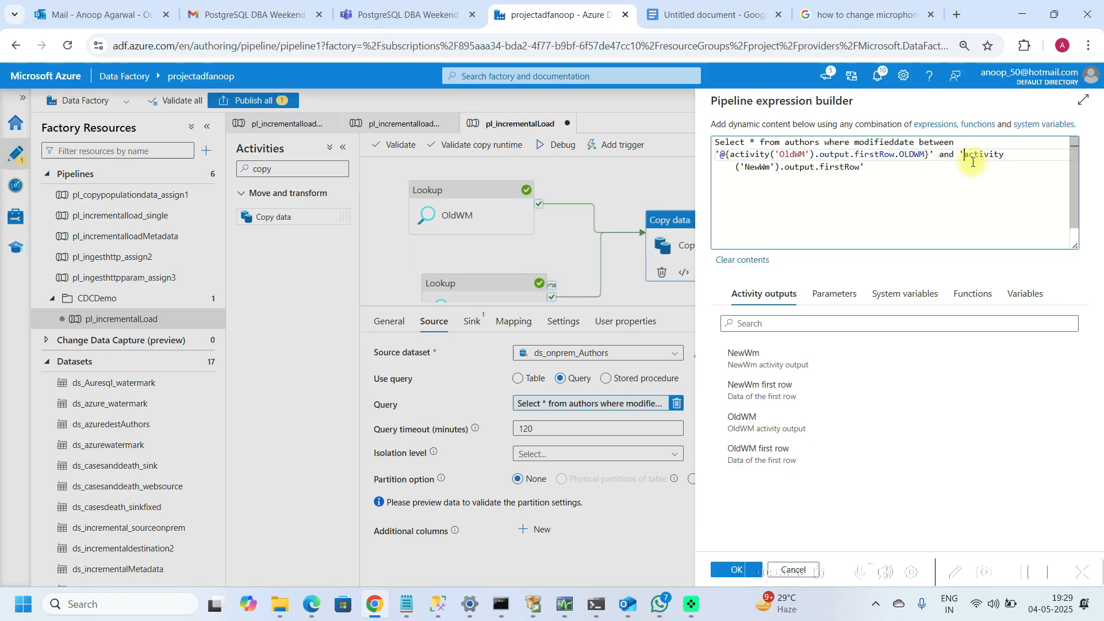
text(@{)
key(Right)
key(Right)
key(Right)
key(Right)
key(Right)
key(Right)
key(Right)
key(Right)
key(Right)
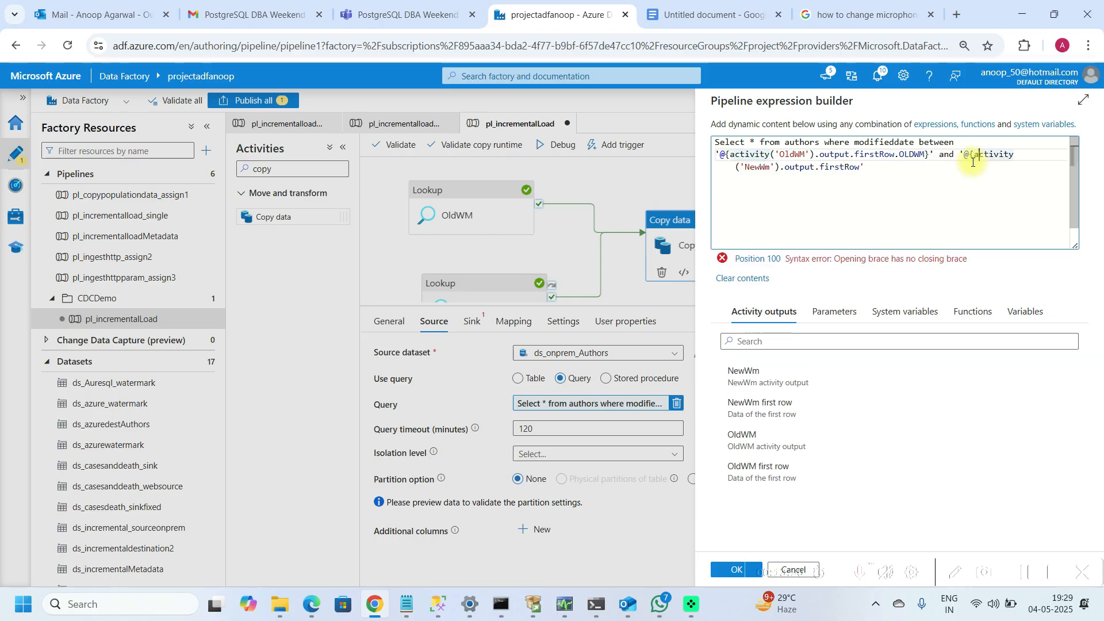
key(Right)
key(Right)
key(Right)
key(Right)
key(Right)
key(Right)
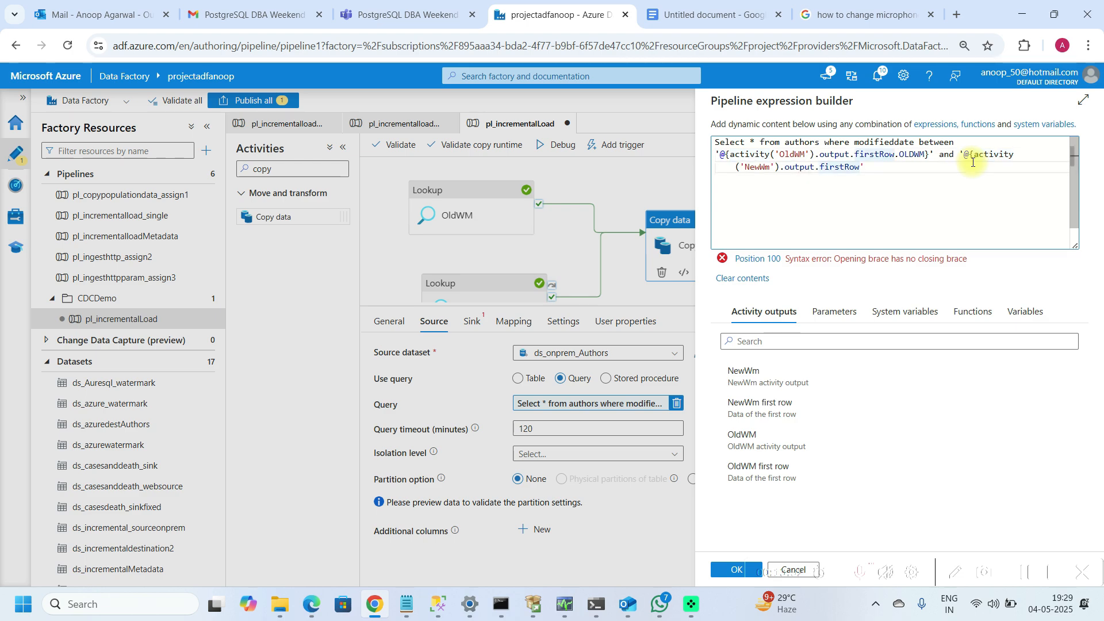
text(.N)
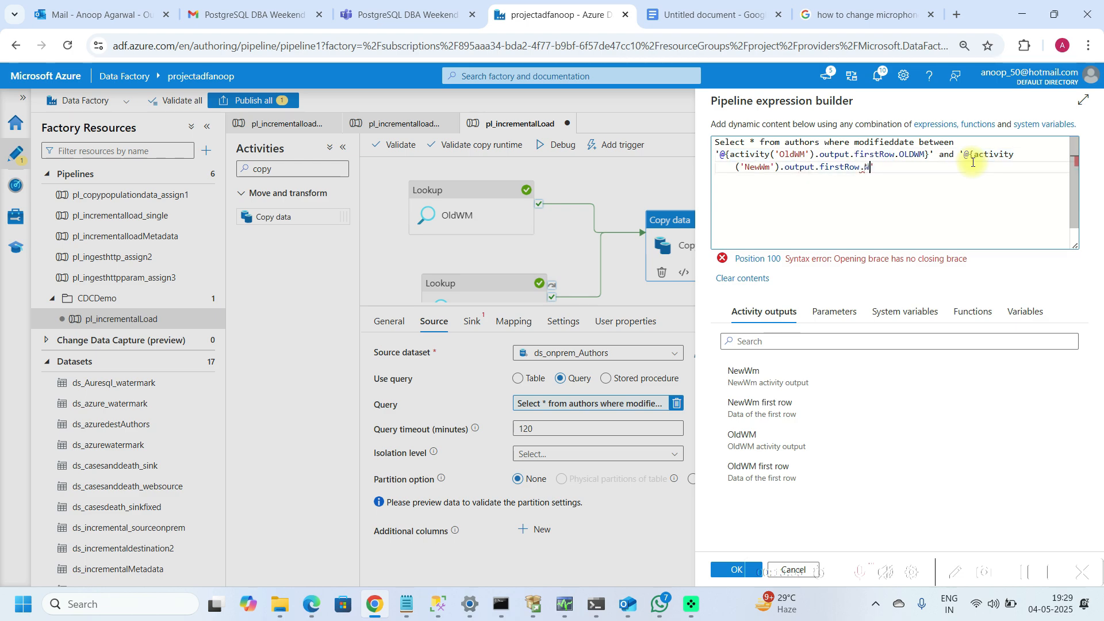
text(EWWM)
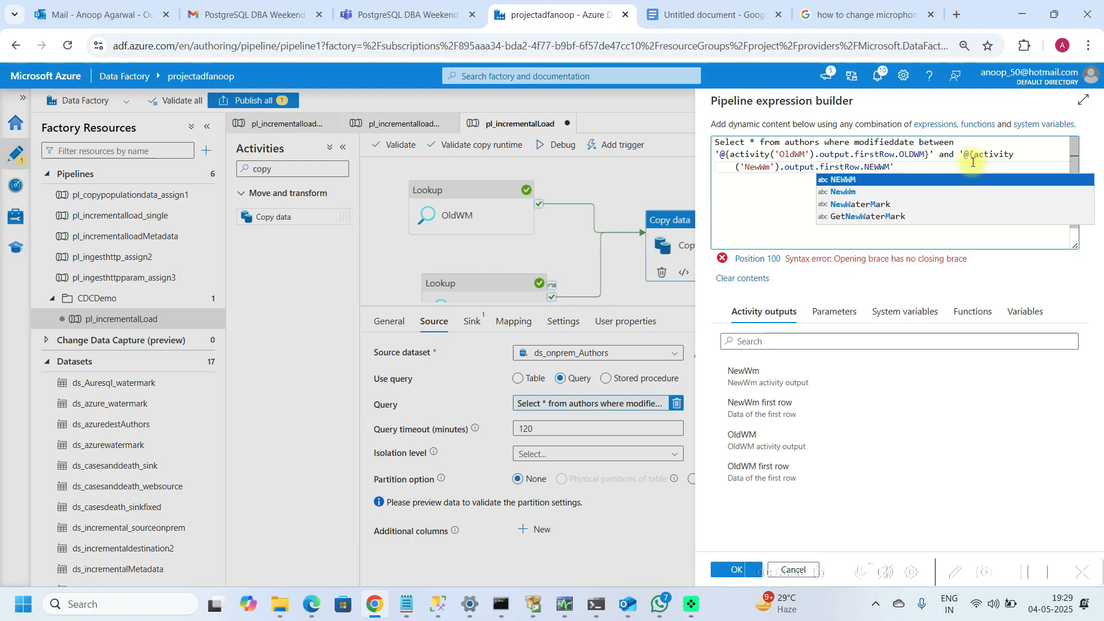
click(966, 168)
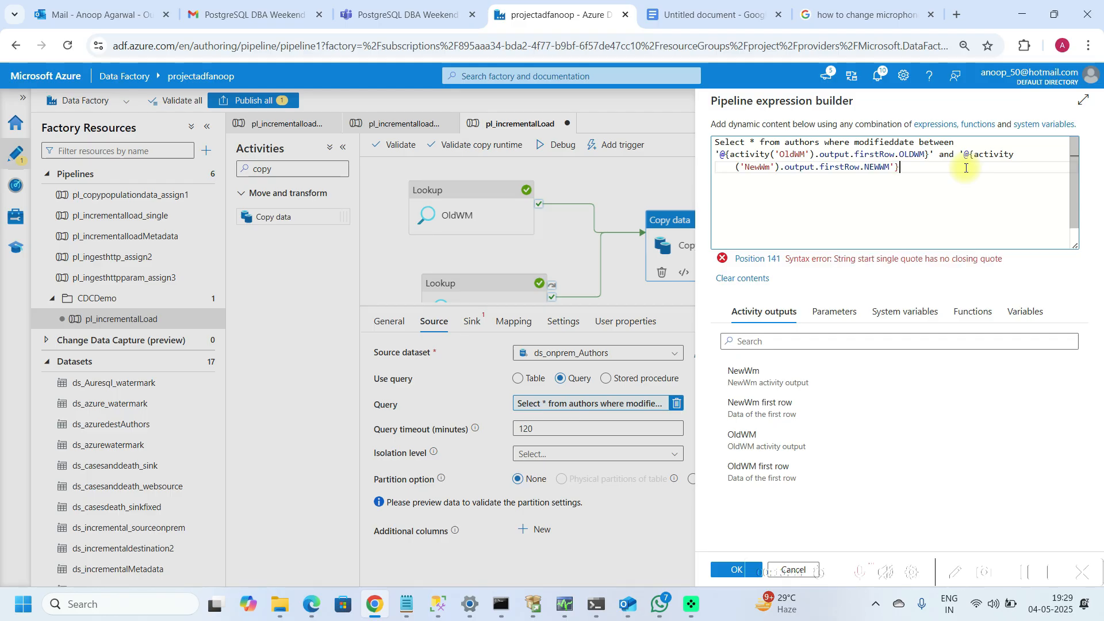
text(')
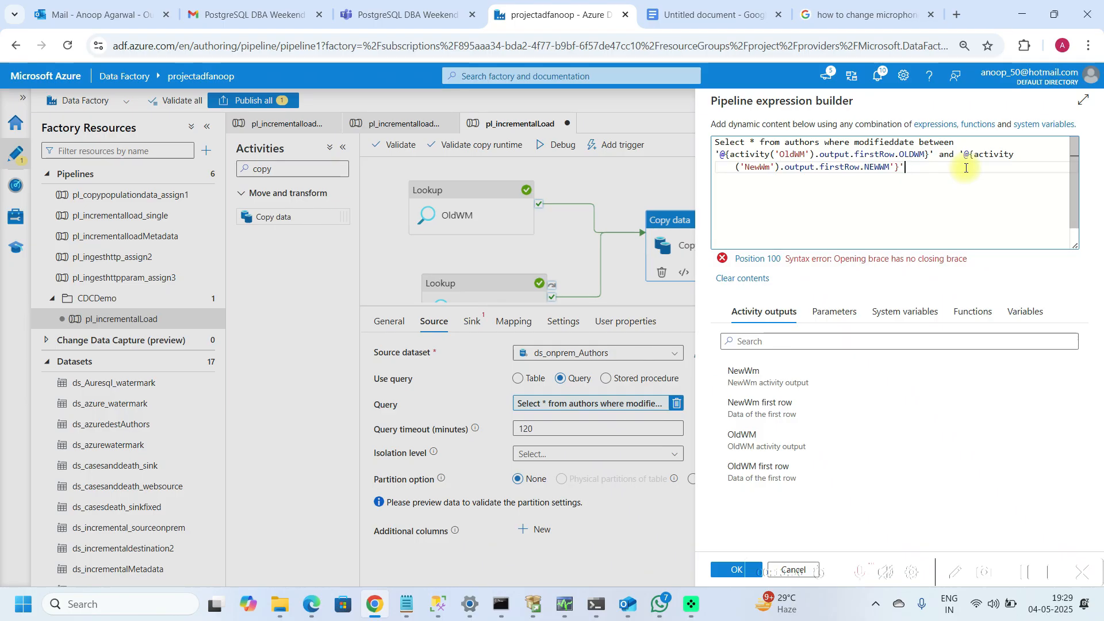
Step: Inspect the query expression's braces and apply the expression to the copy source
key(Up)
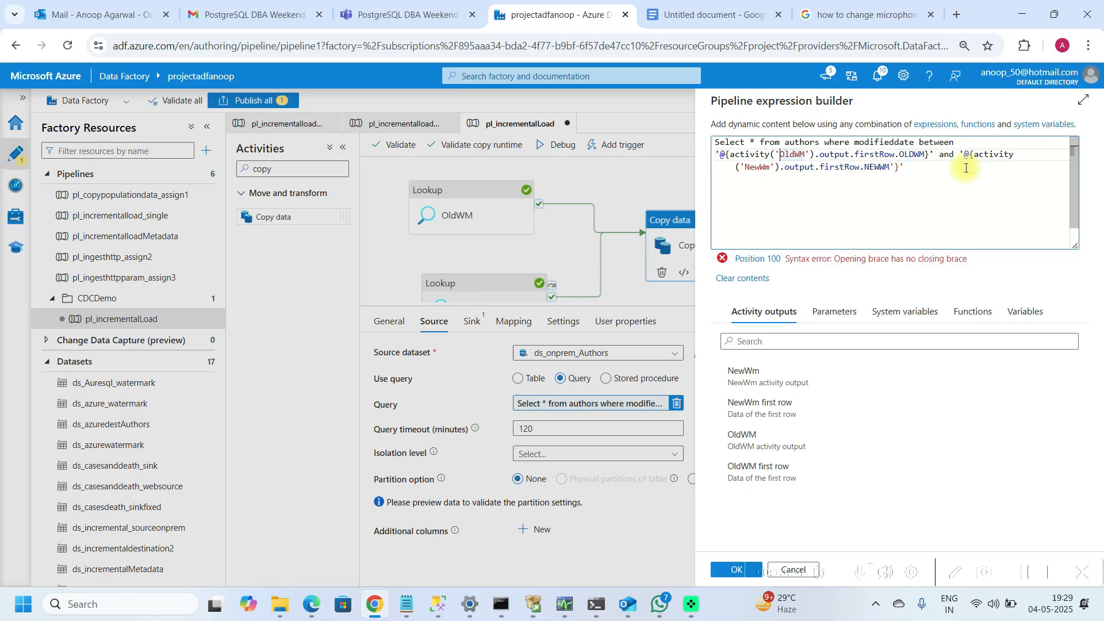
key(Up)
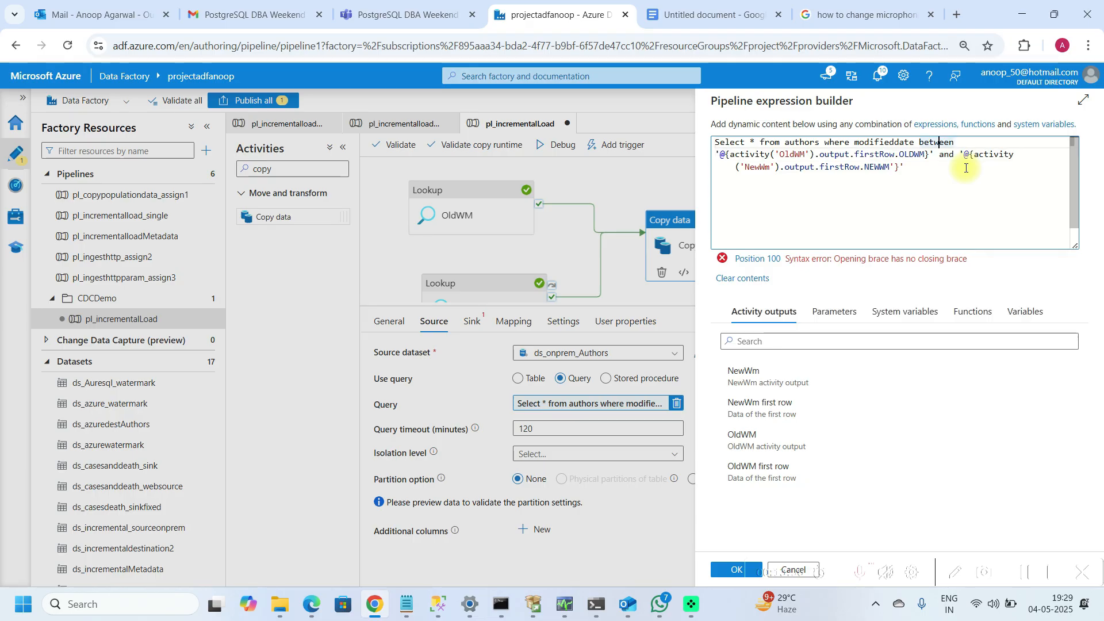
key(Down)
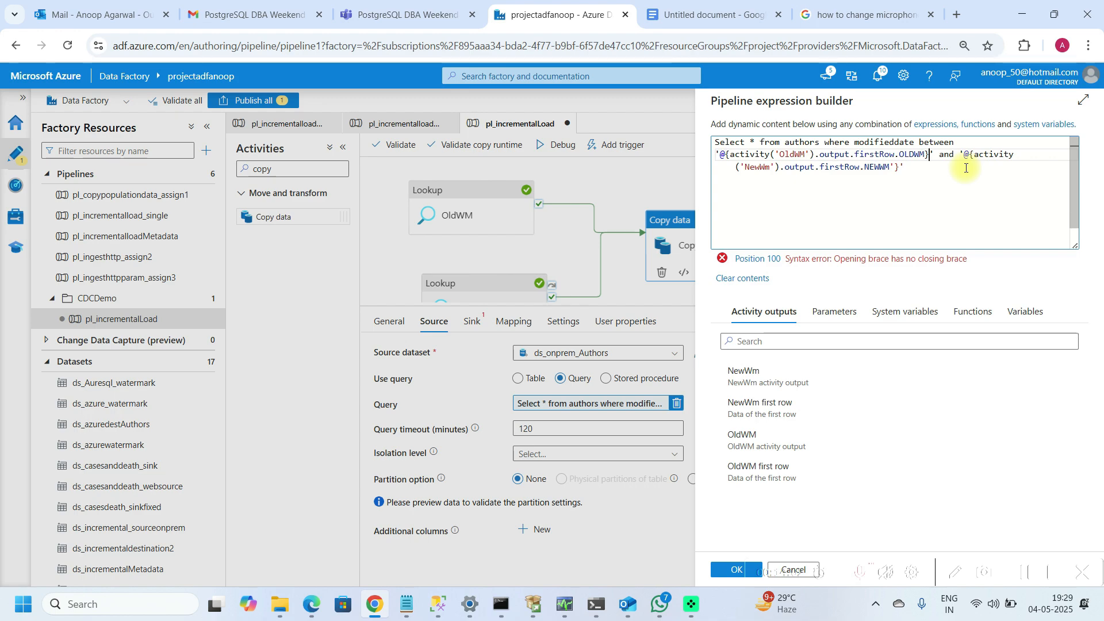
key(Right)
key(Right)
key(Right)
key(Right)
key(Right)
key(Right)
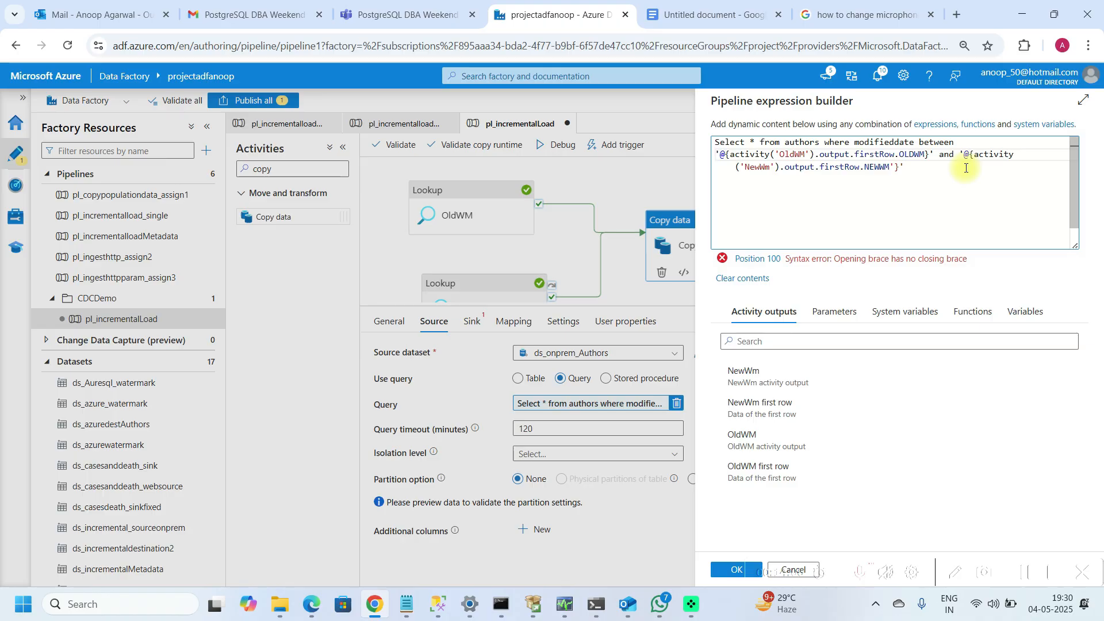
key(Right)
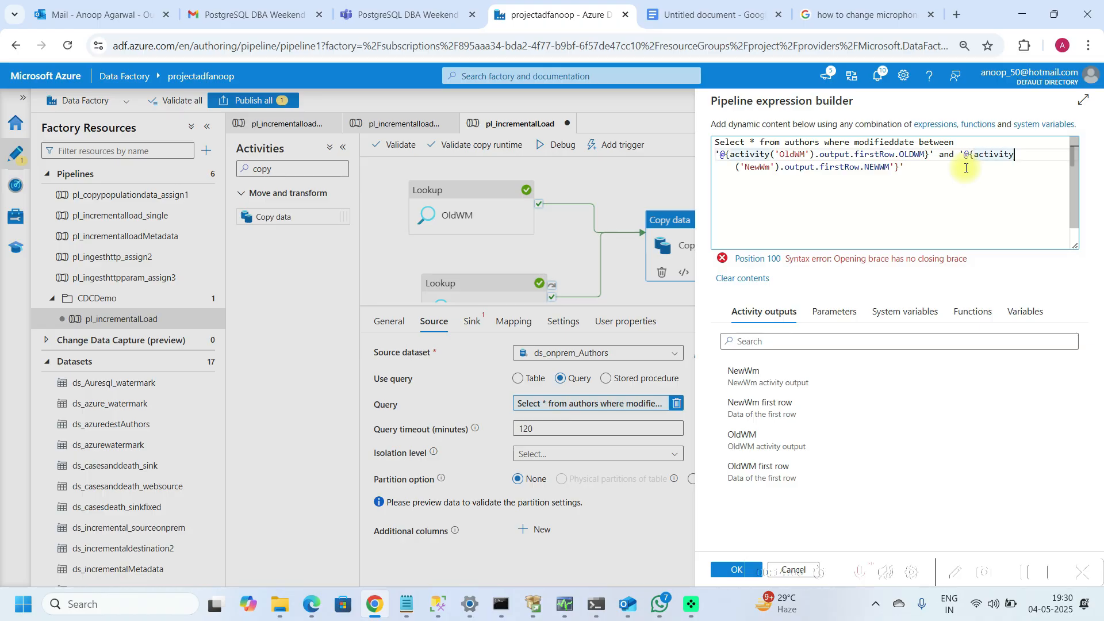
click(824, 167)
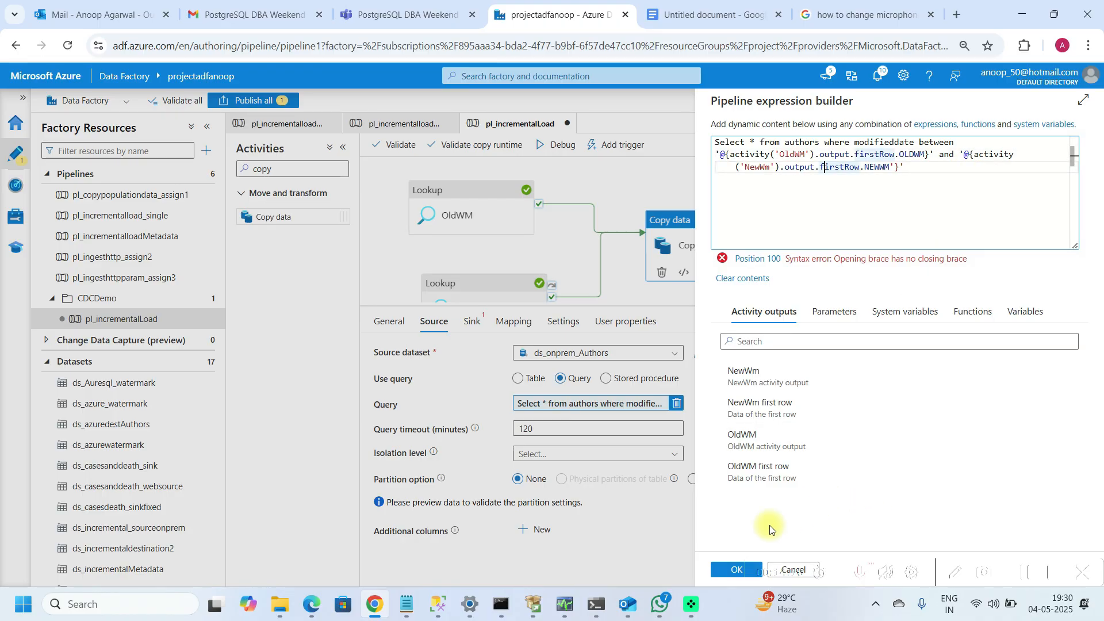
click(729, 570)
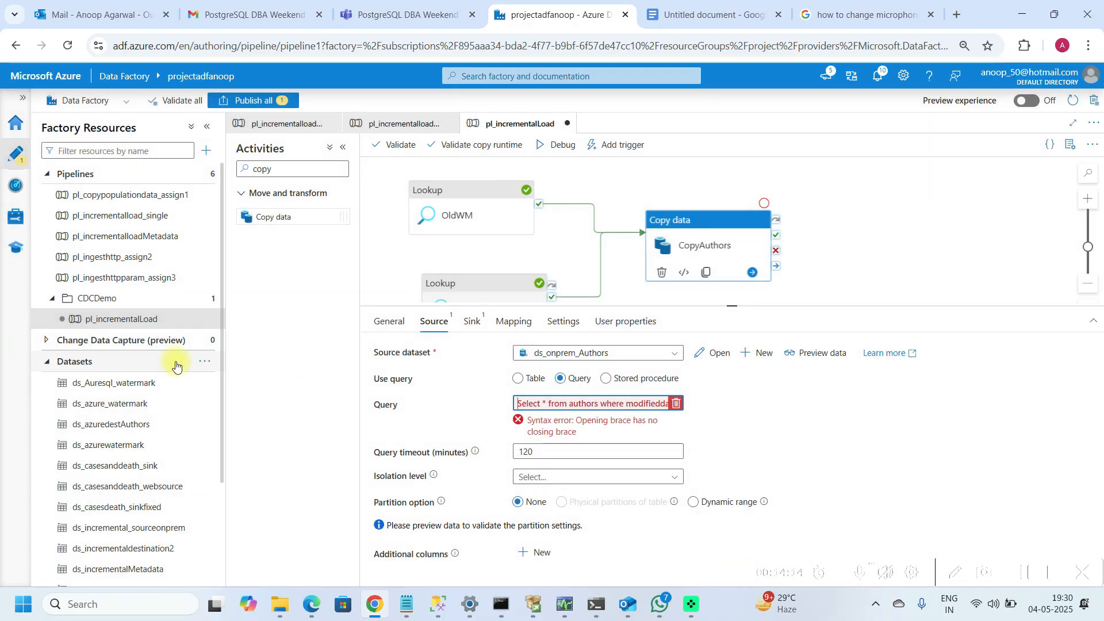
Step: Copy the watermark between-clause expression from the copytabledata query in pl_incrementalload_single
click(108, 216)
click(729, 241)
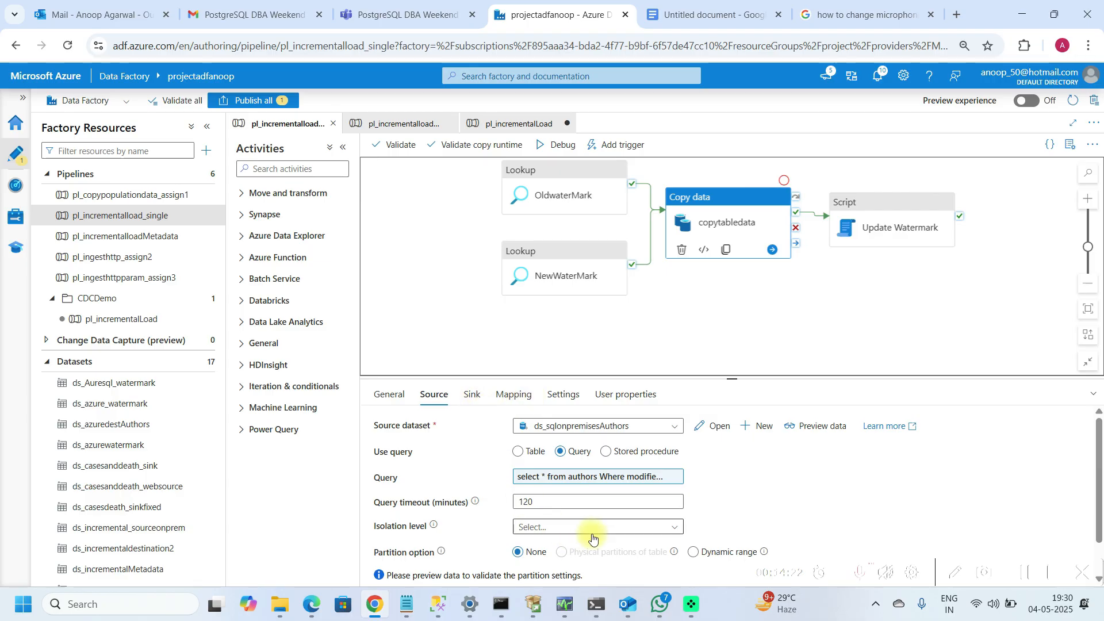
click(648, 482)
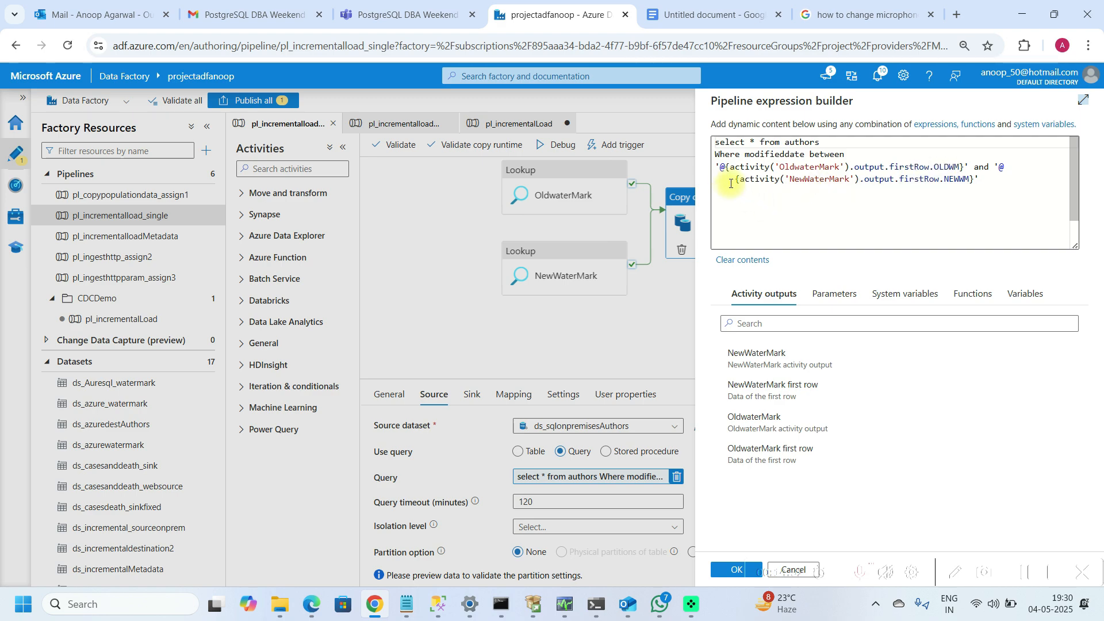
click(717, 169)
key(shift+Down)
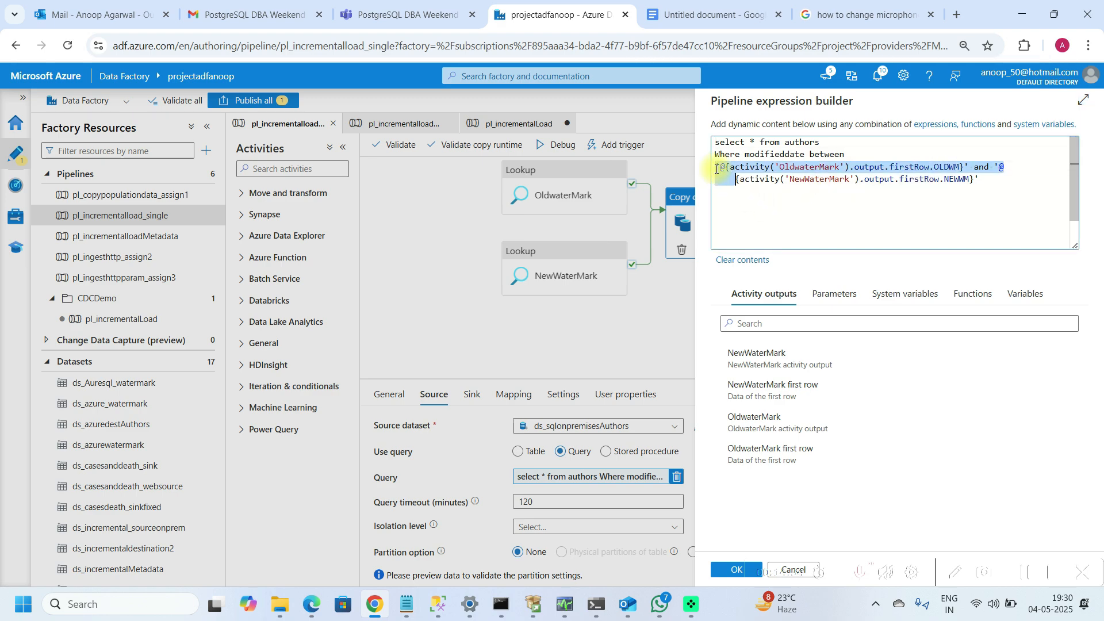
key(shift+End)
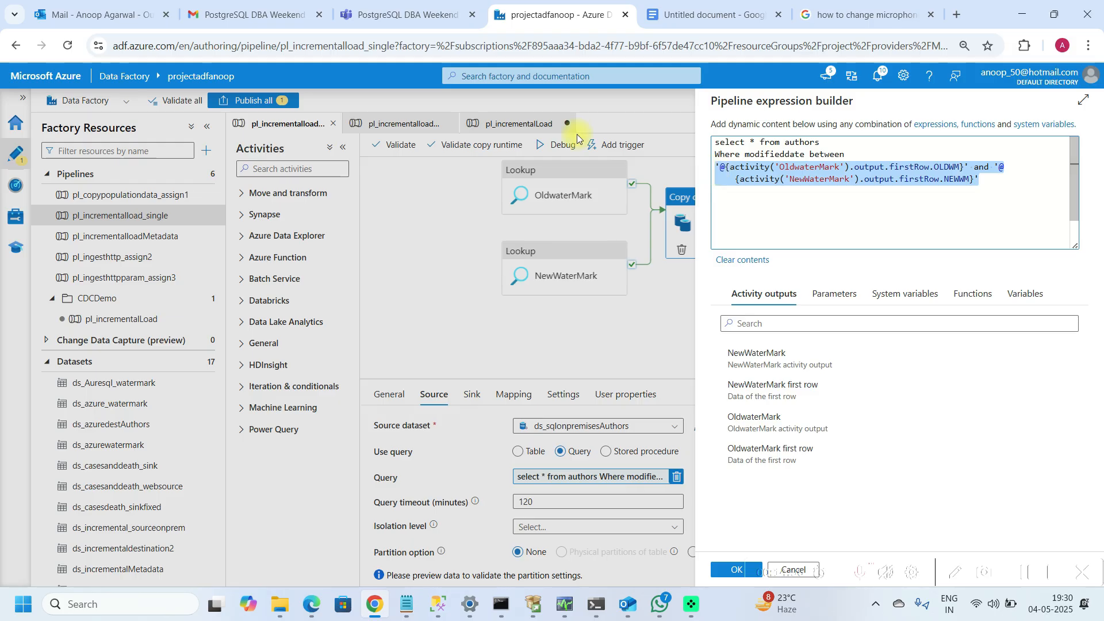
click(128, 319)
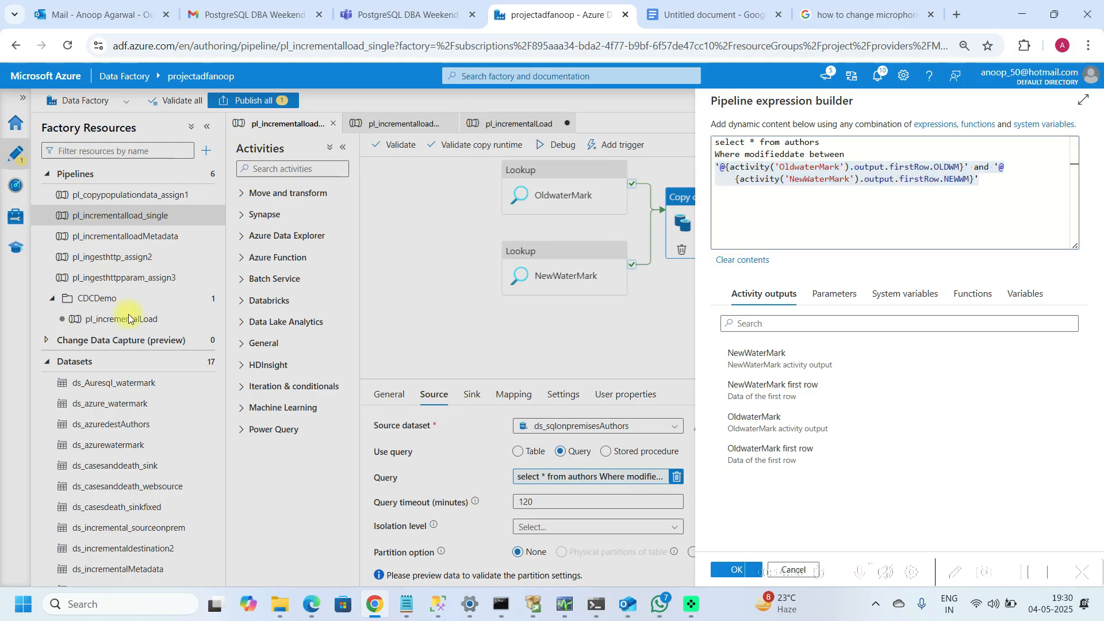
click(733, 571)
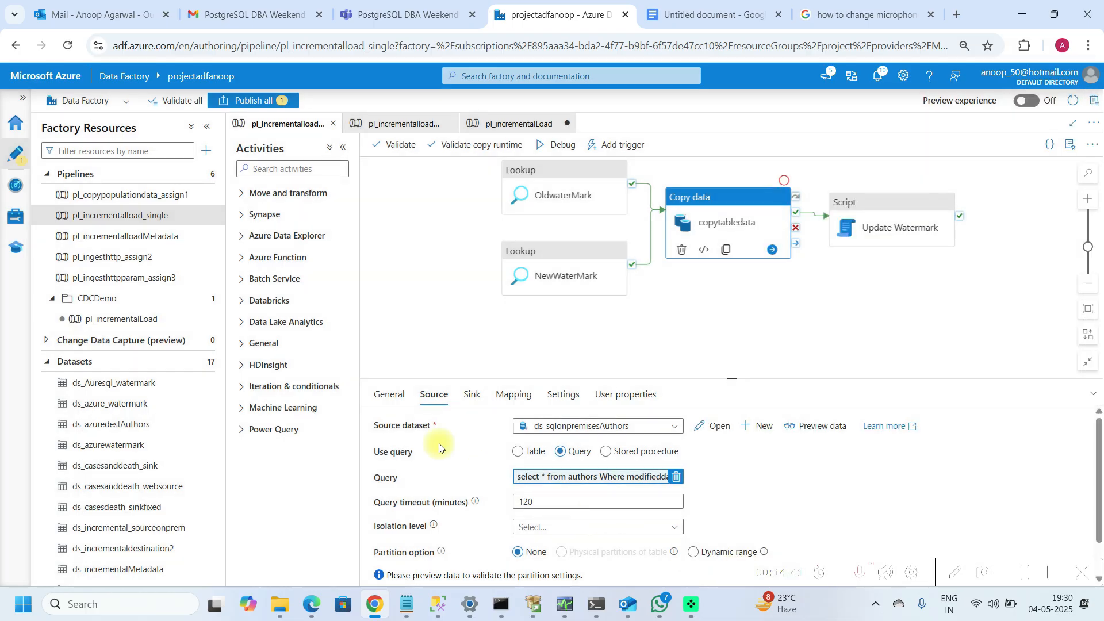
Step: Paste the copied reference expression below the query in pl_incrementalLoad's expression builder
click(109, 320)
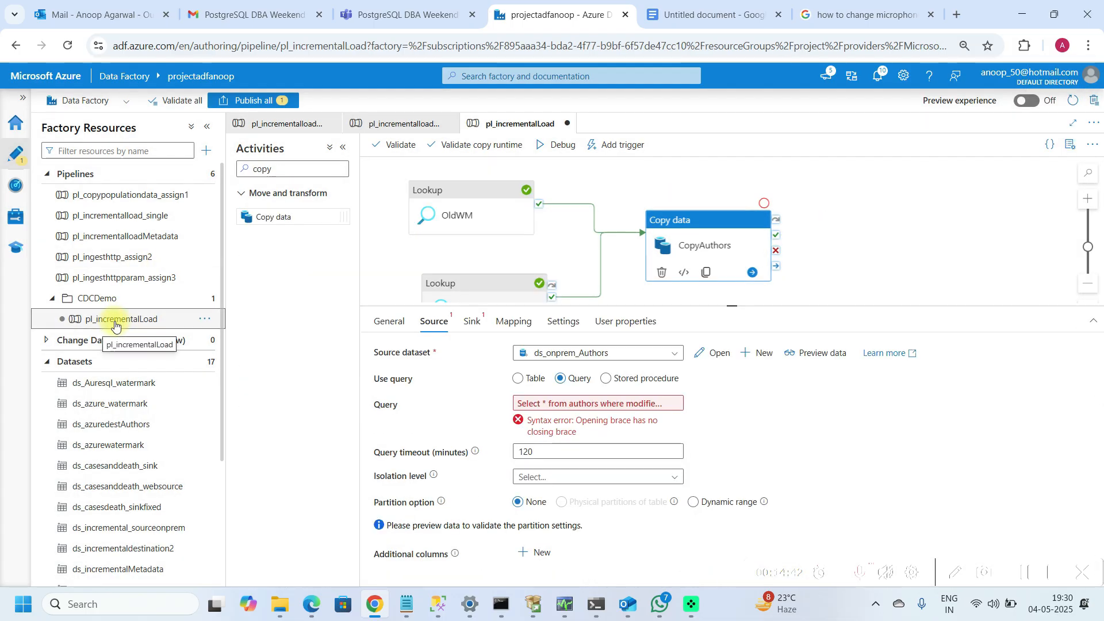
click(577, 404)
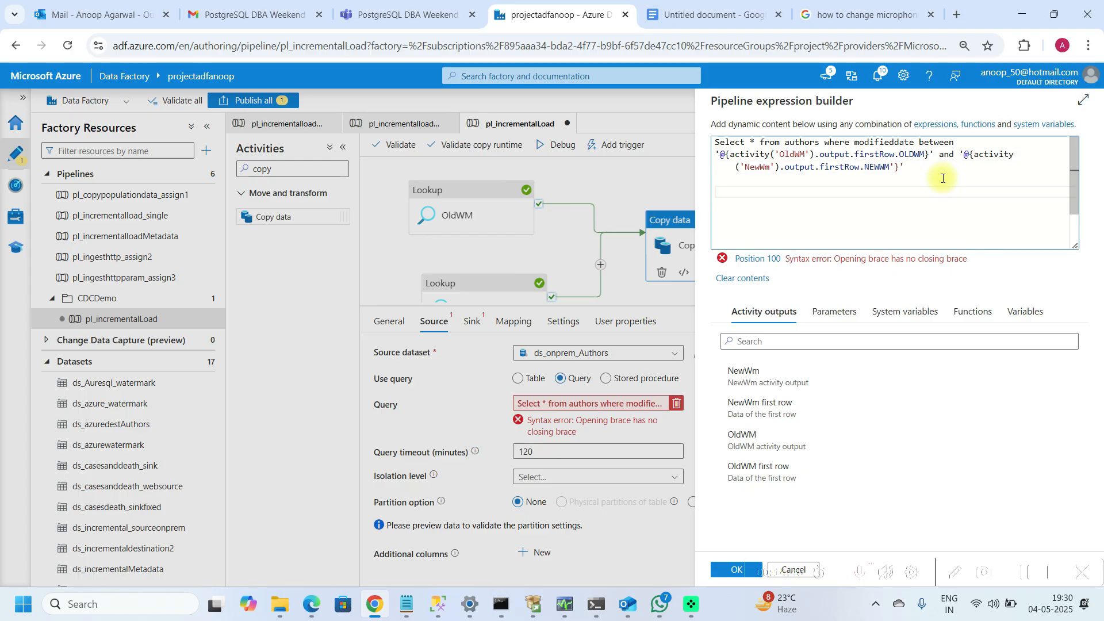
text('@{activity('OldwaterMark').output.firstRow.OLDWM}' and '@{activity('NewWaterMark').output.firstRow.NEWWM}')
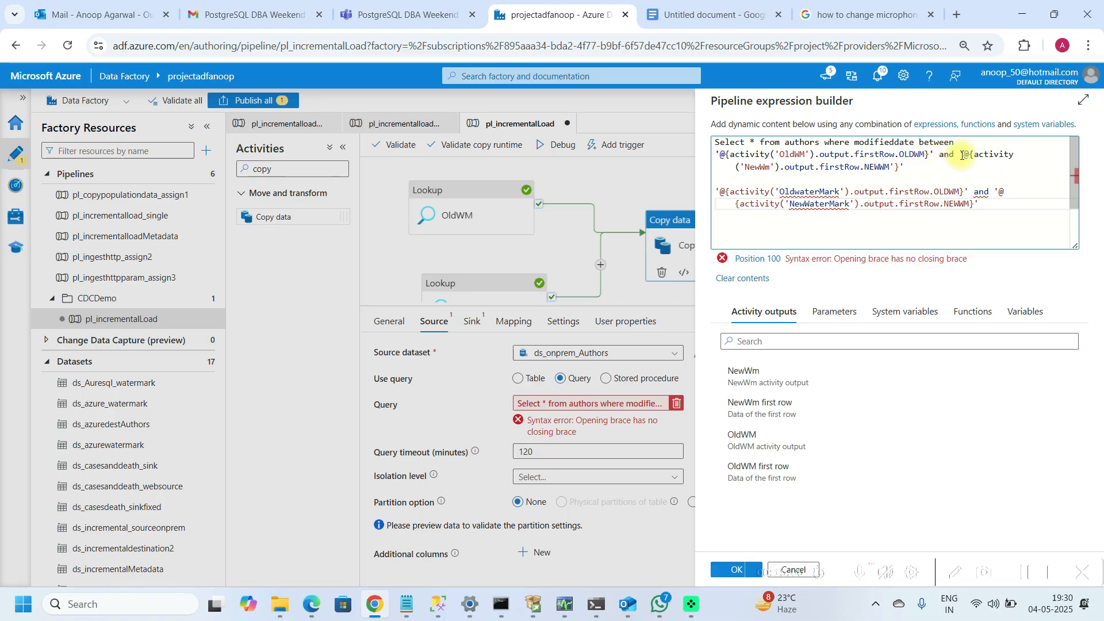
Step: Add the missing closing brace after NEWWM, remove the pasted reference lines, and apply the query expression
click(894, 168)
text(})
click(978, 215)
key(shift+Up)
key(shift+Up)
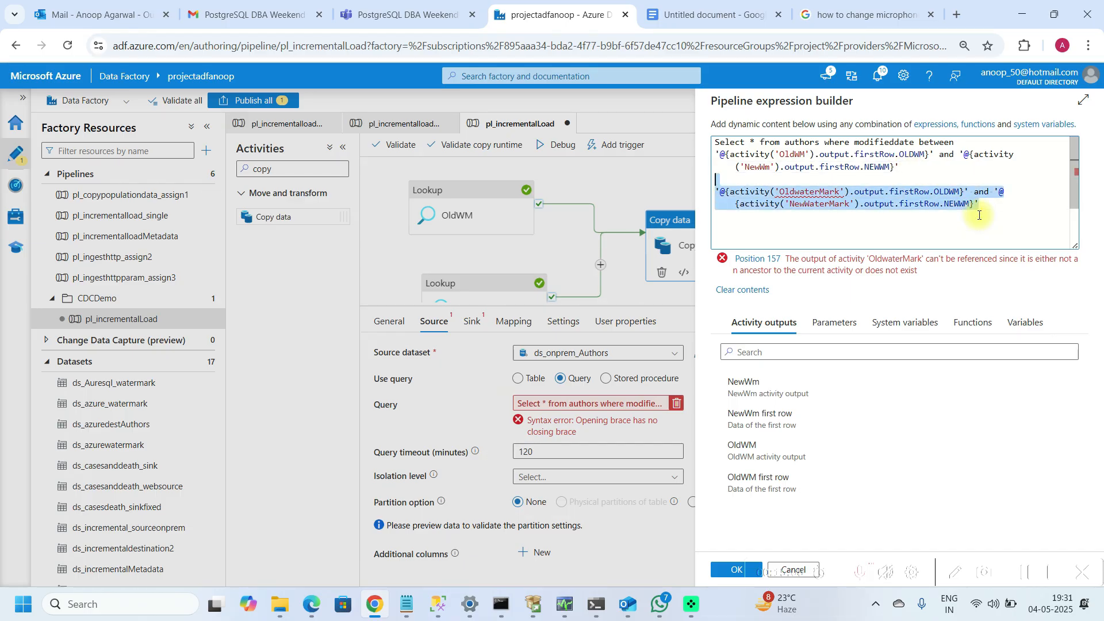
key(BackSpace)
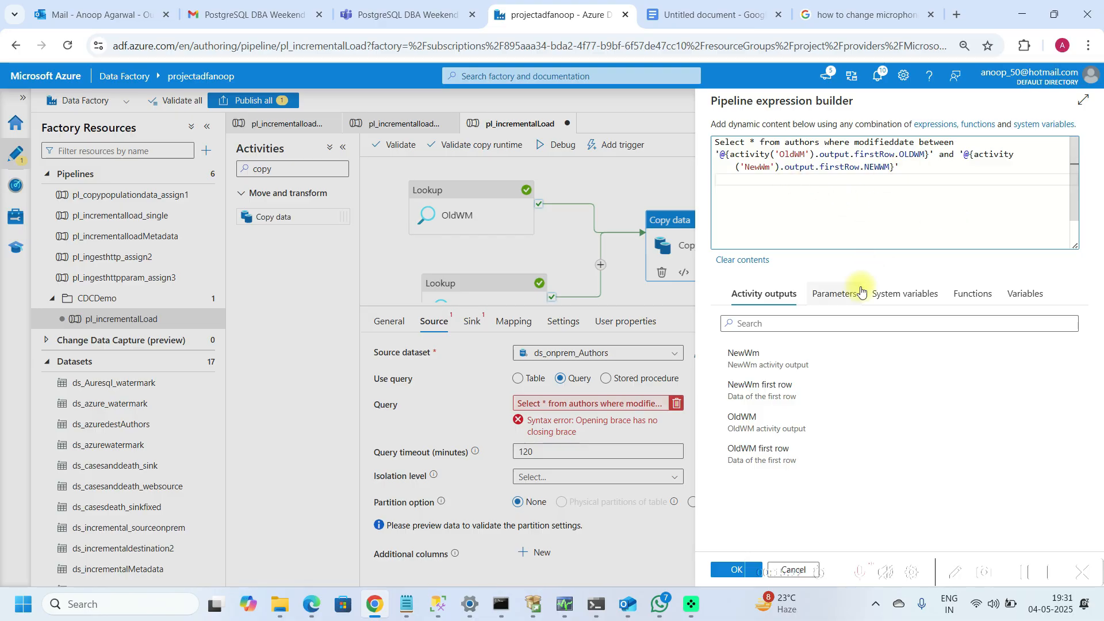
click(725, 570)
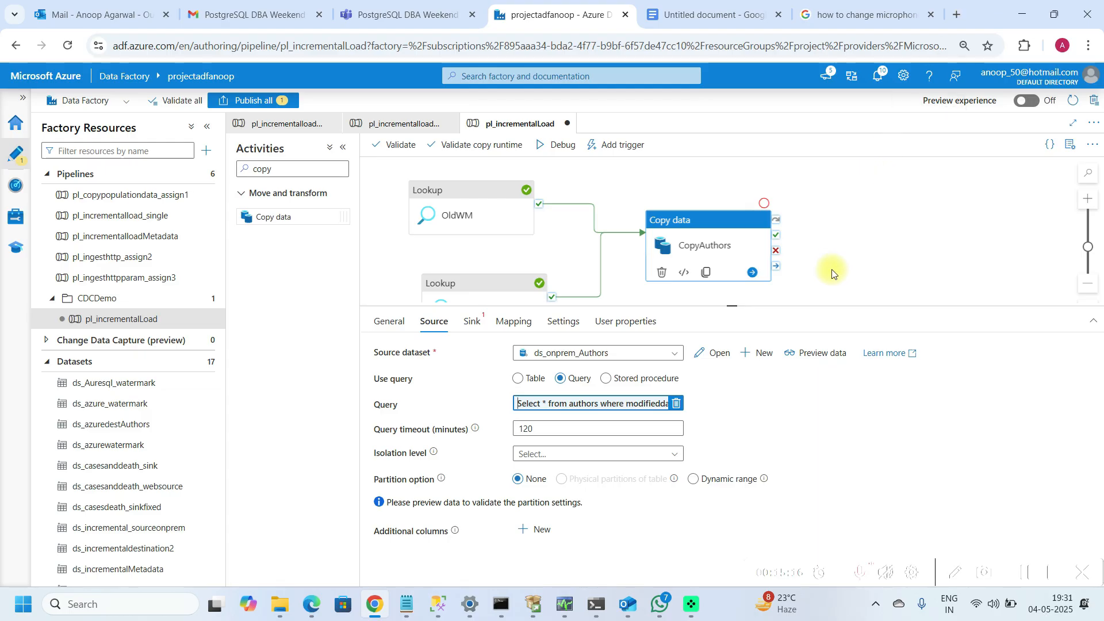
Step: Create a new Azure SQL Database sink dataset for the CopyAuthors activity
click(468, 322)
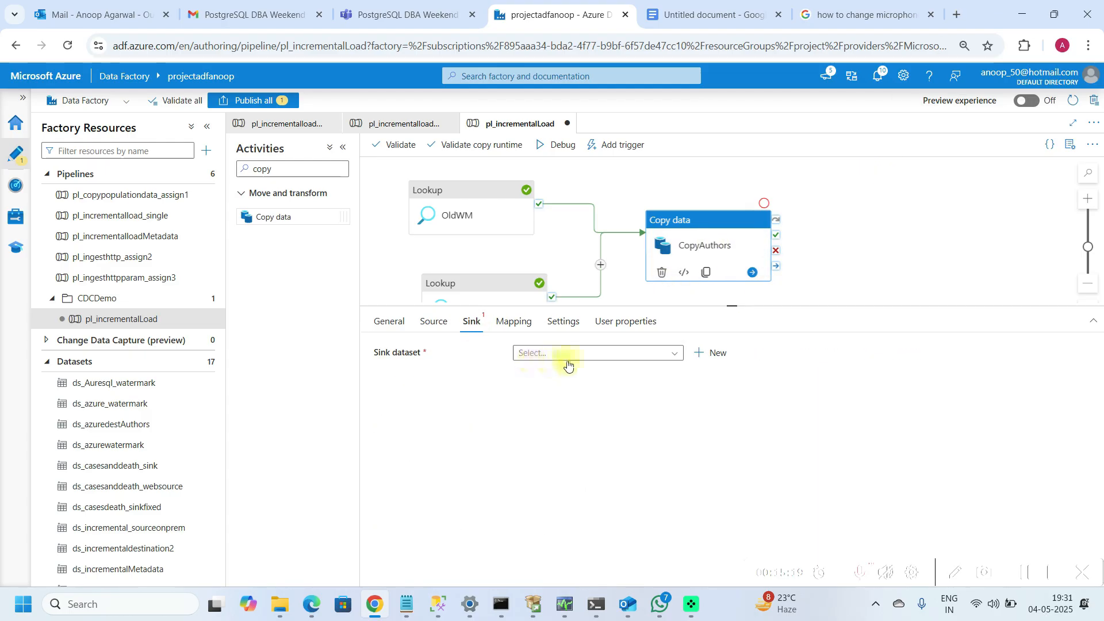
click(707, 352)
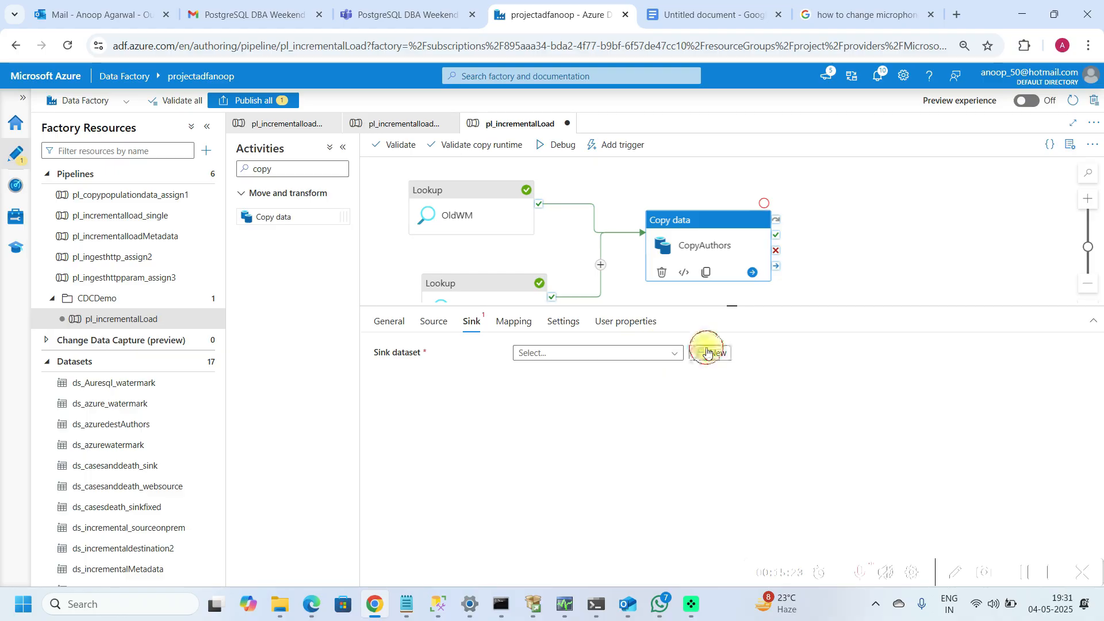
text(a)
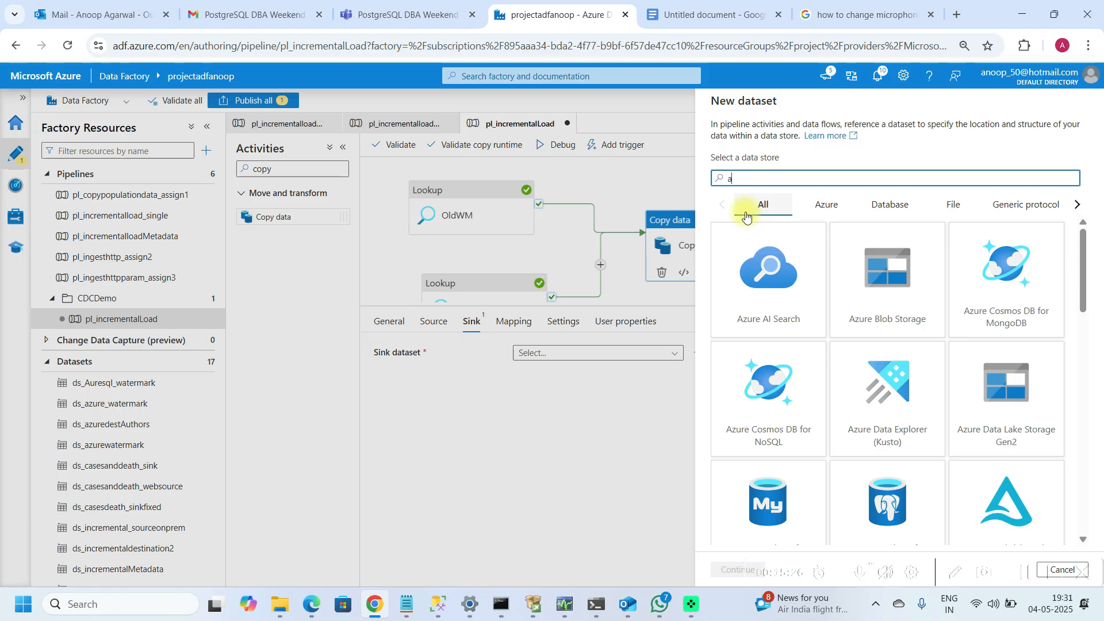
text(zure sql)
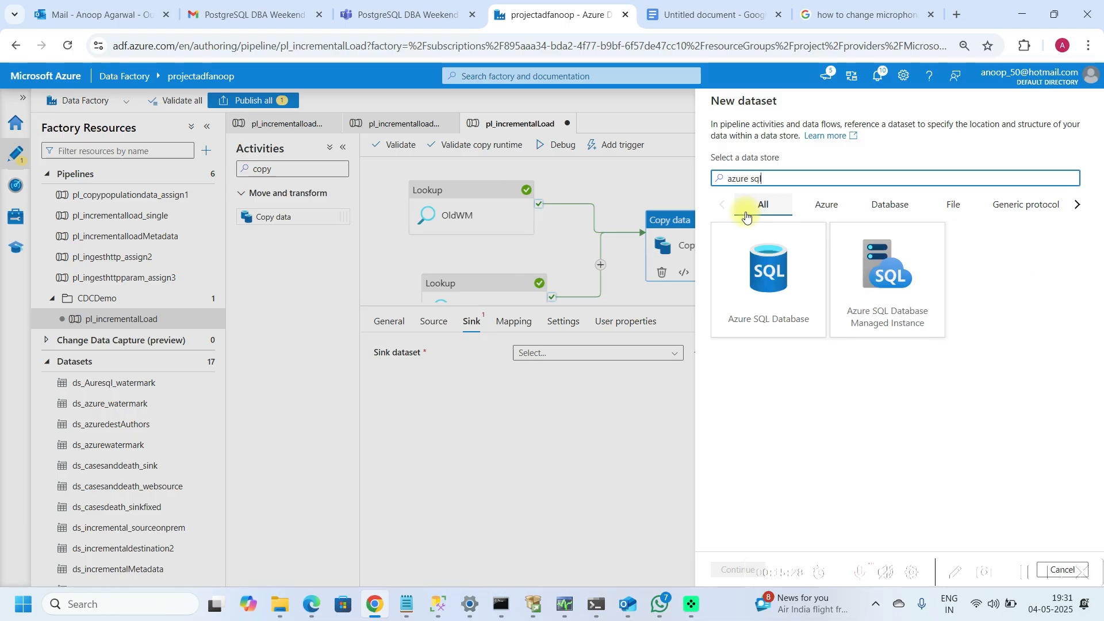
click(742, 262)
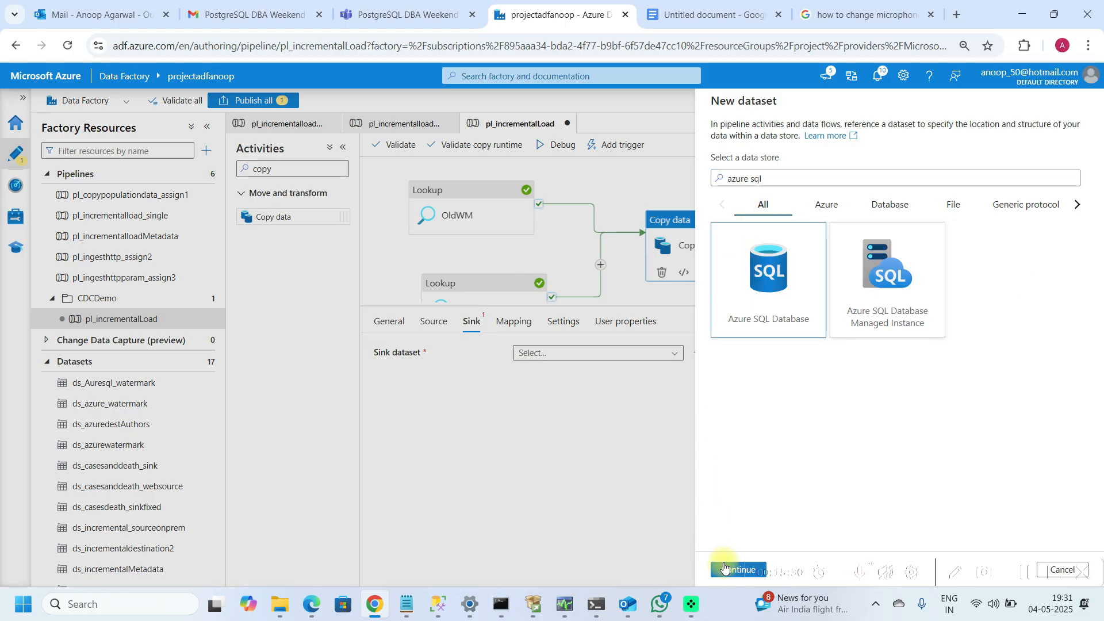
click(726, 568)
Step: Name the sink dataset ds_AzureSQL_Authors and set its linked service to ds_azuresqldb
click(774, 138)
key(BackSpace)
key(BackSpace)
text(ds_AzureSQ)
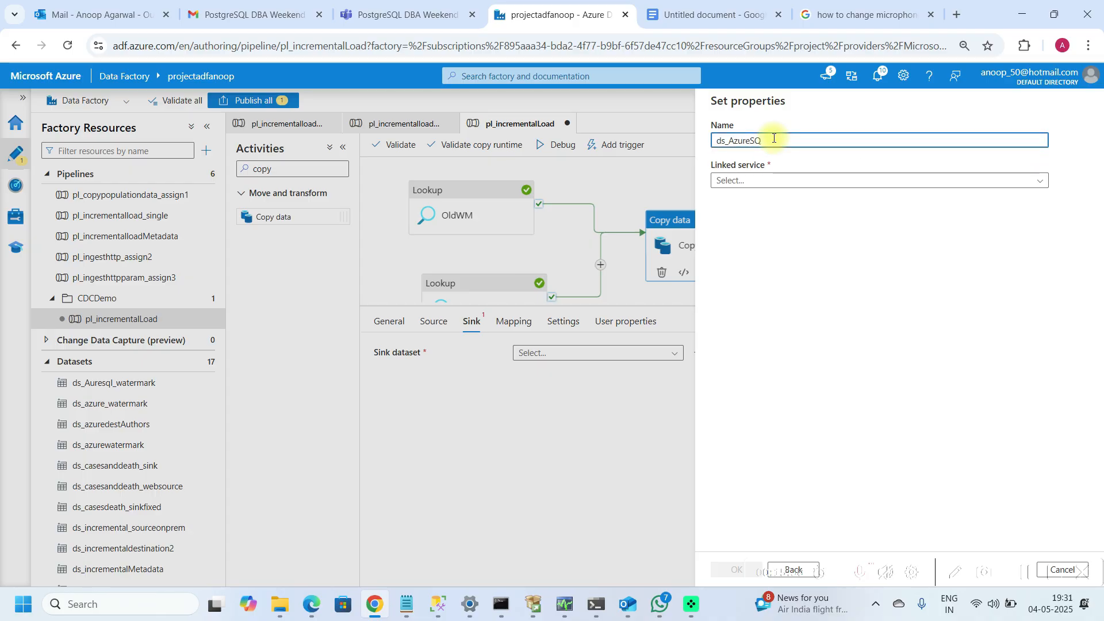
text(s)
click(816, 181)
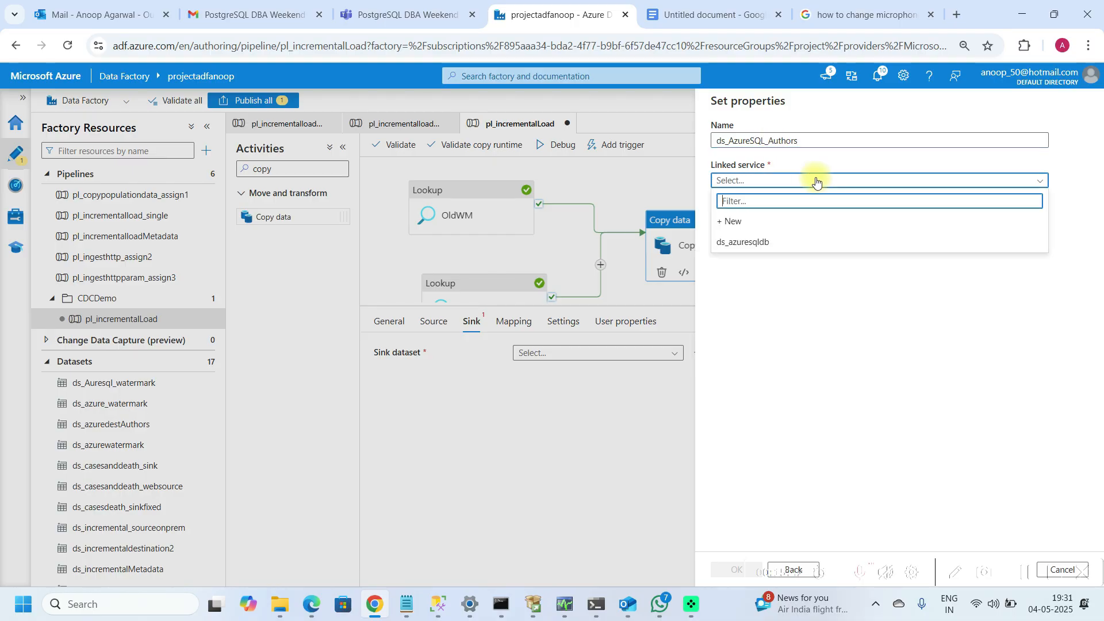
click(742, 241)
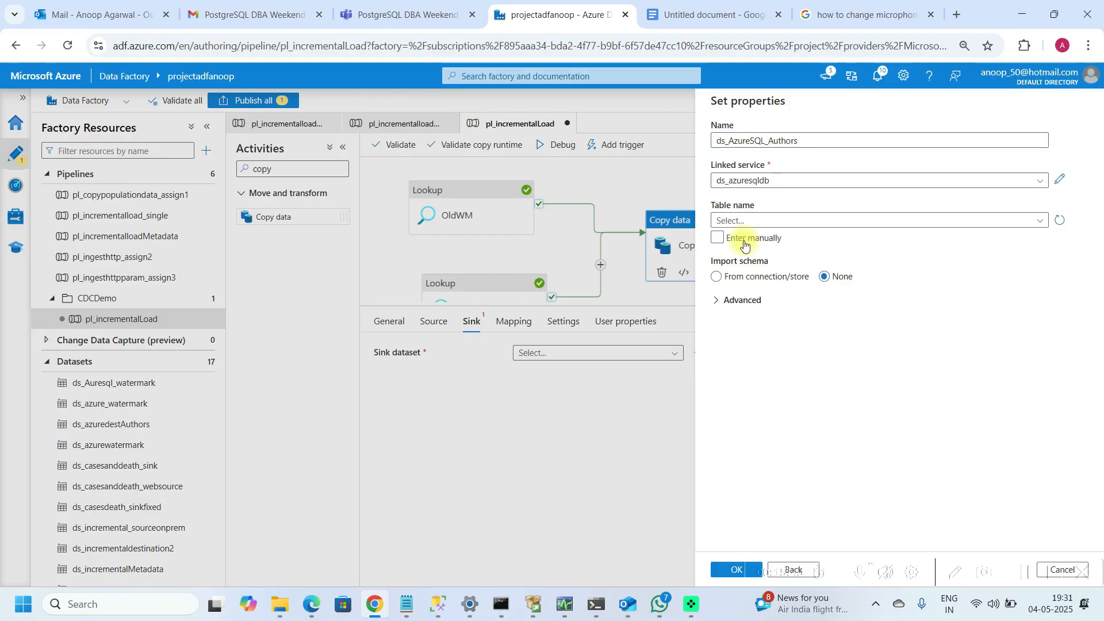
Step: Set the sink dataset's table name to dbo.authors and finish creating the dataset
click(875, 220)
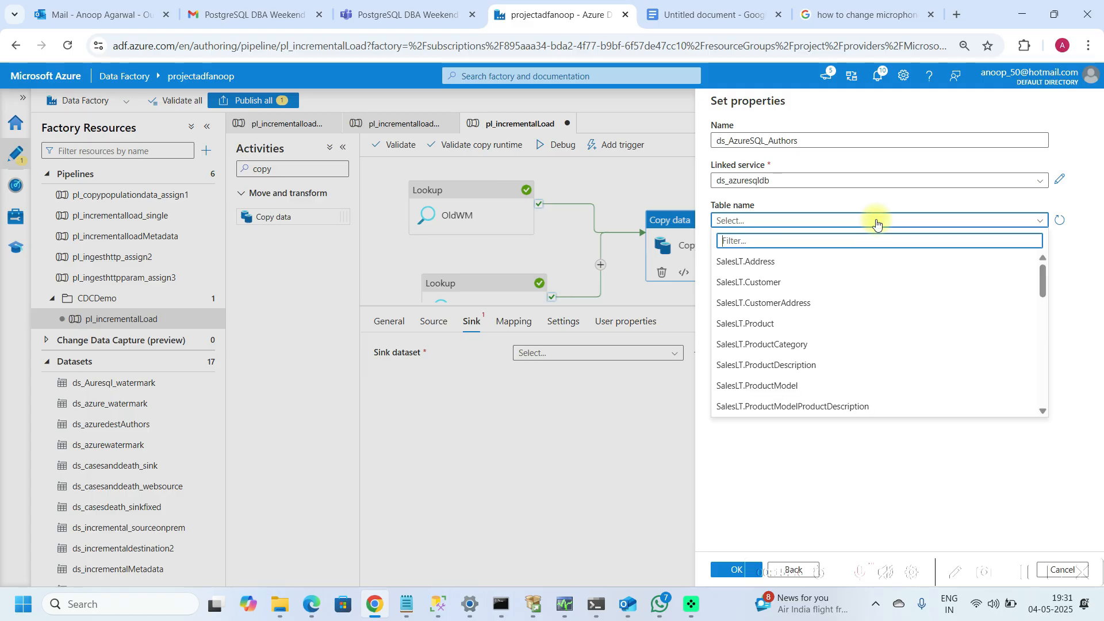
scroll(1048, 371, down, 2)
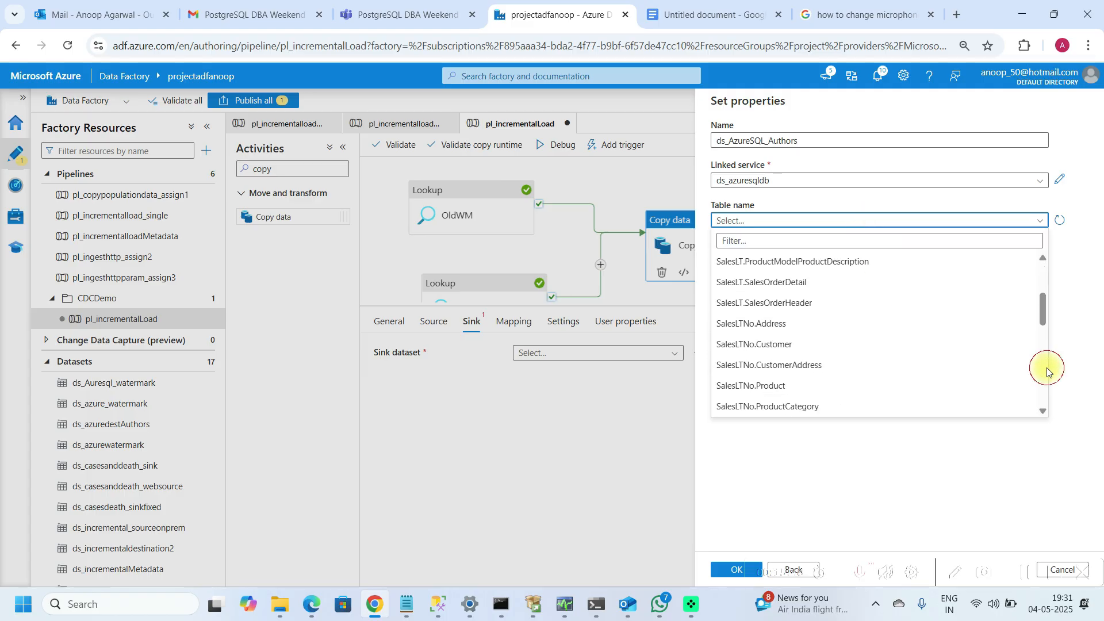
scroll(1047, 371, down, 2)
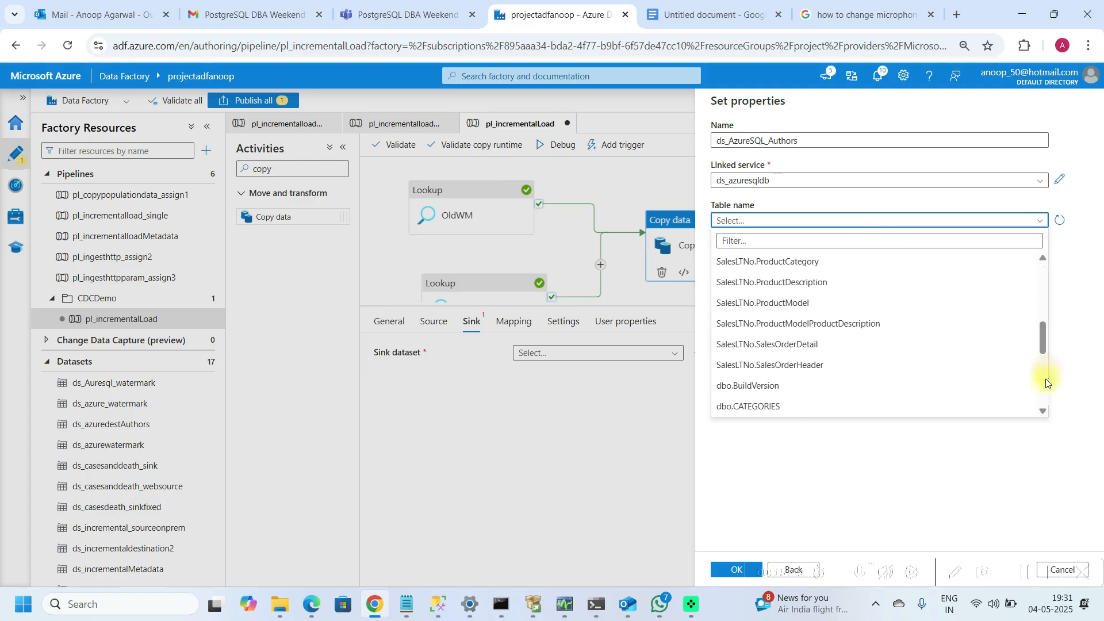
scroll(1047, 381, down, 2)
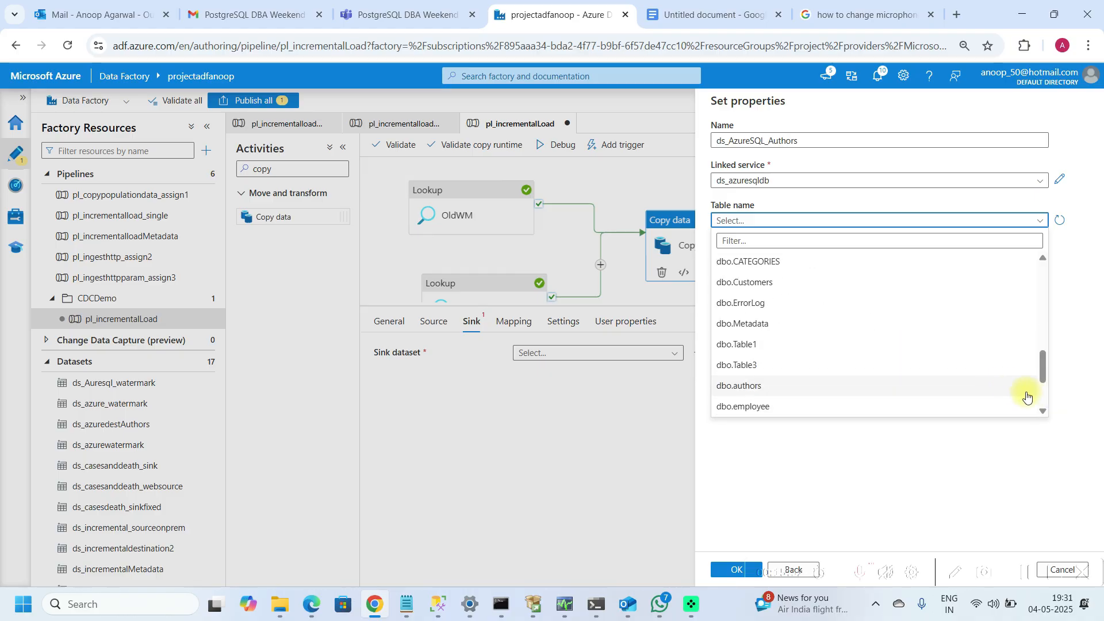
scroll(1030, 391, down, 2)
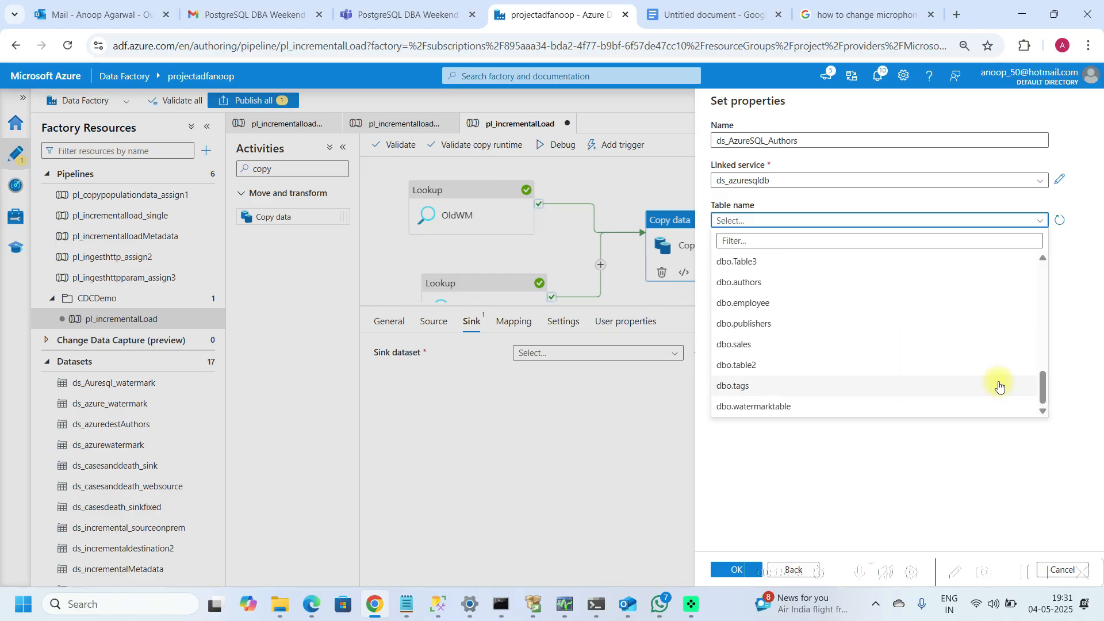
click(789, 283)
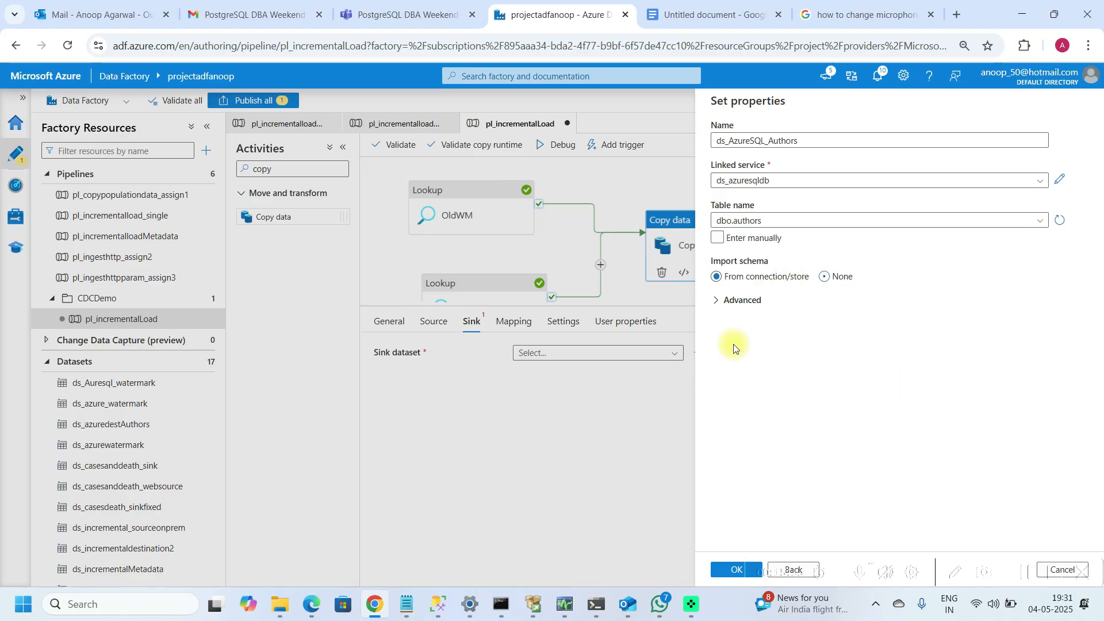
click(733, 570)
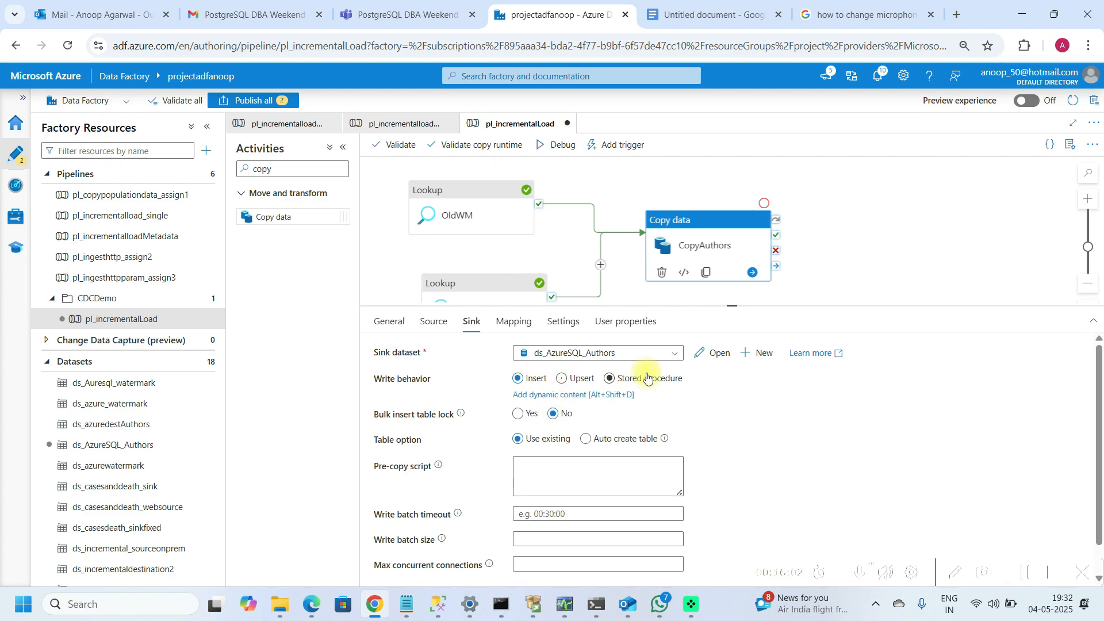
Step: Set the sink write behavior to Upsert and add au_id as the key column
click(561, 381)
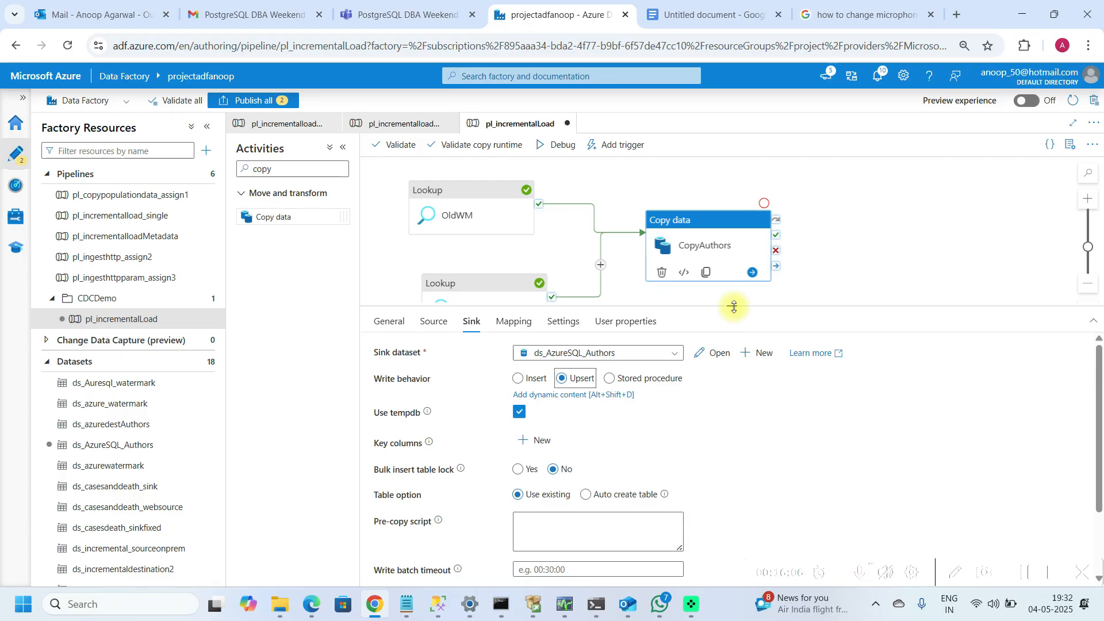
drag(734, 306, 734, 280)
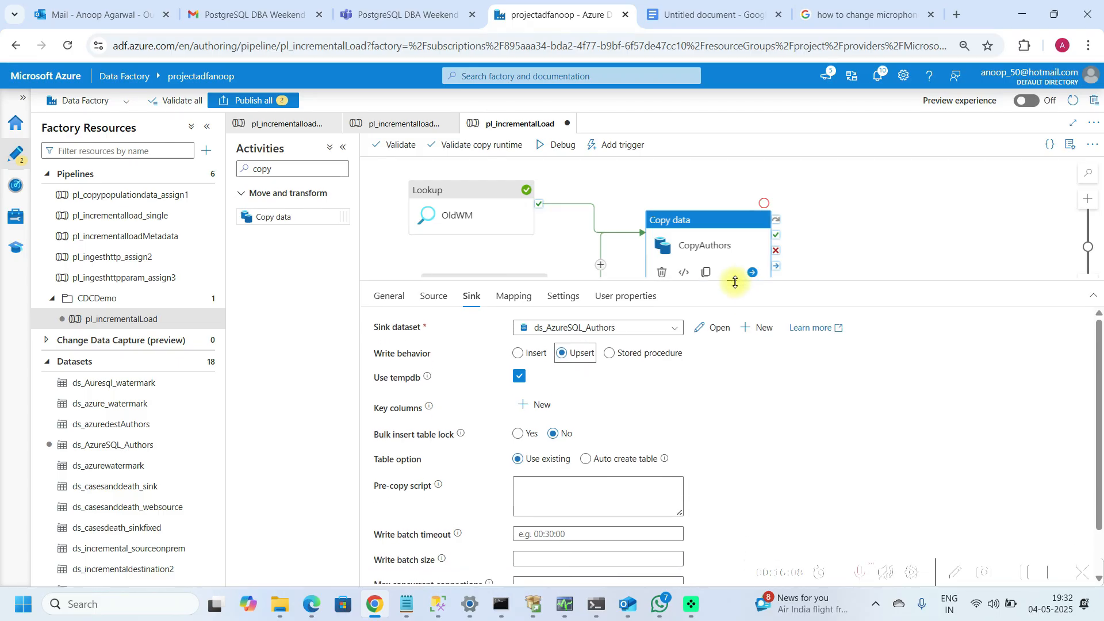
click(537, 409)
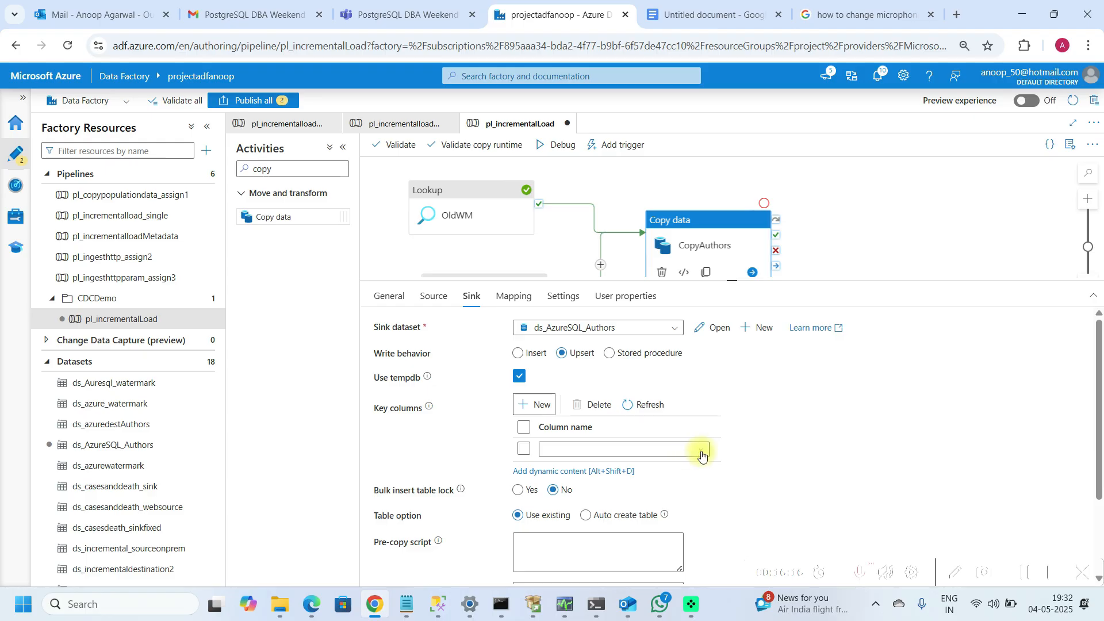
click(689, 451)
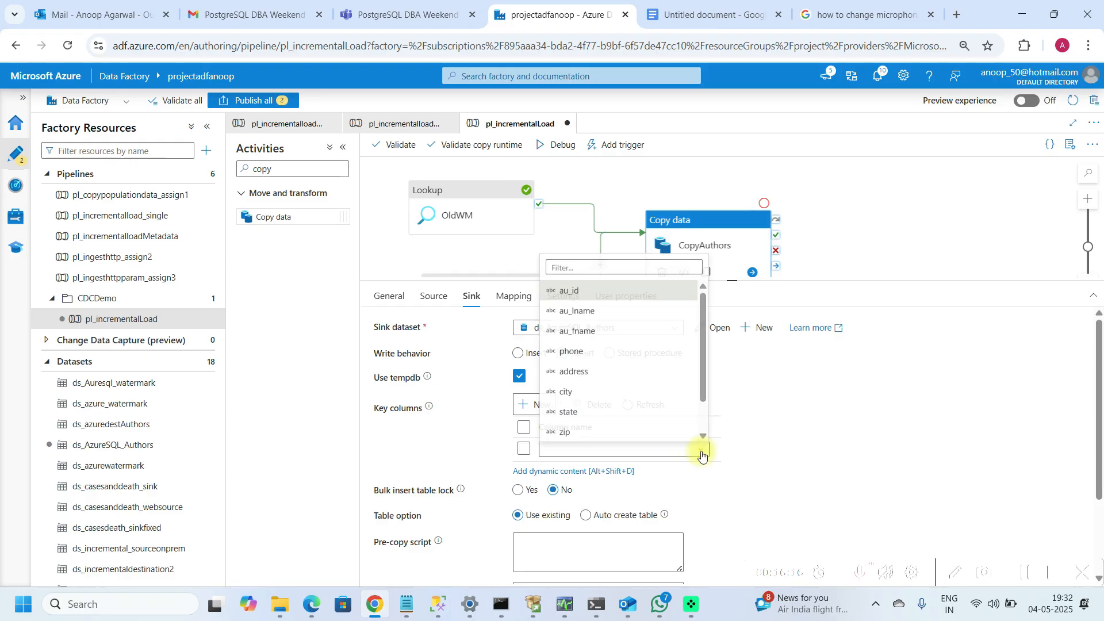
click(566, 287)
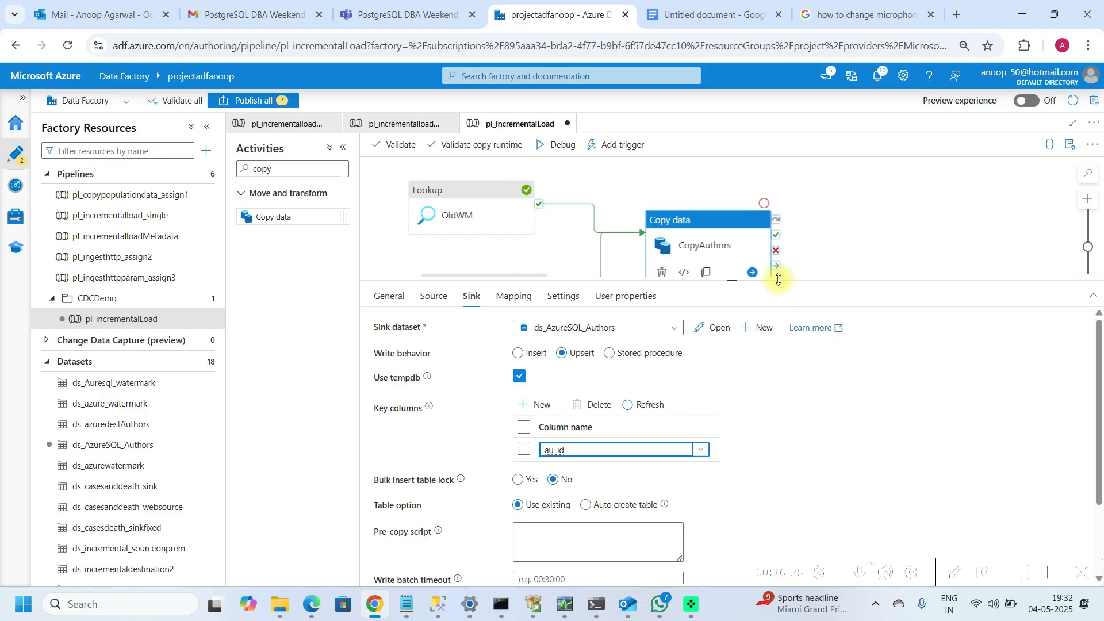
drag(732, 287, 737, 361)
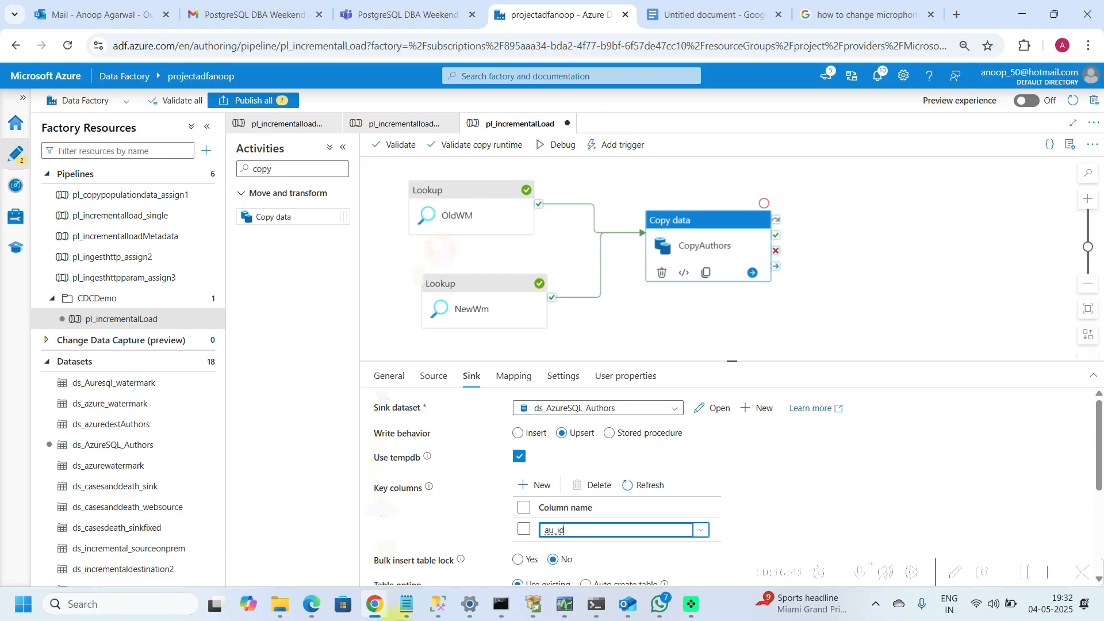
Step: Switch to SQL Server Management Studio and review the usp_write_watermark stored procedure script
mouse_move(436, 611)
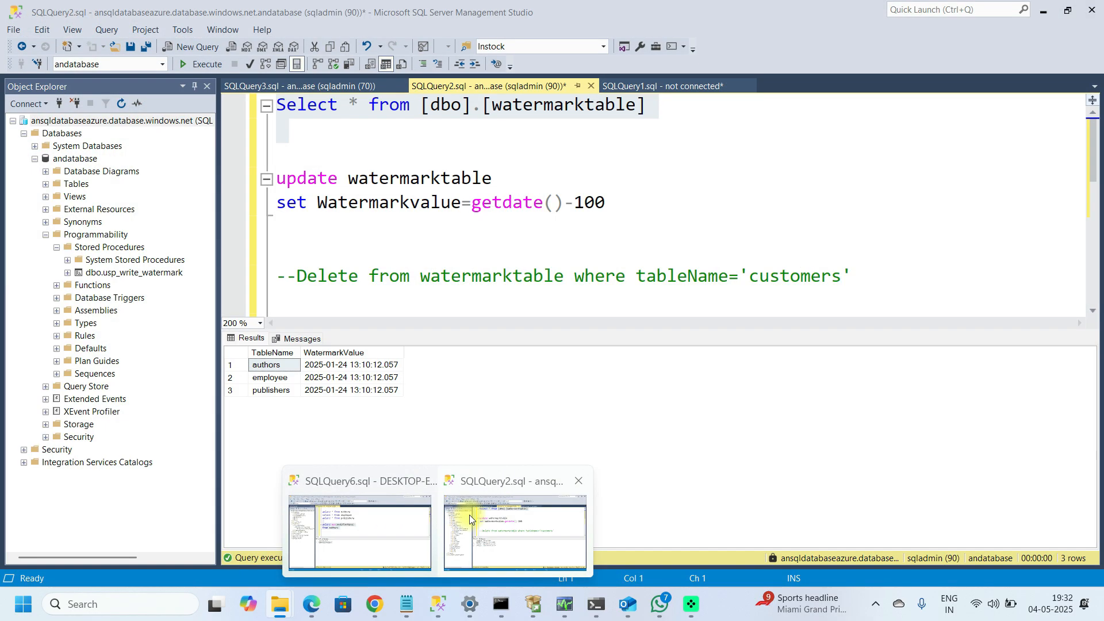
click(470, 515)
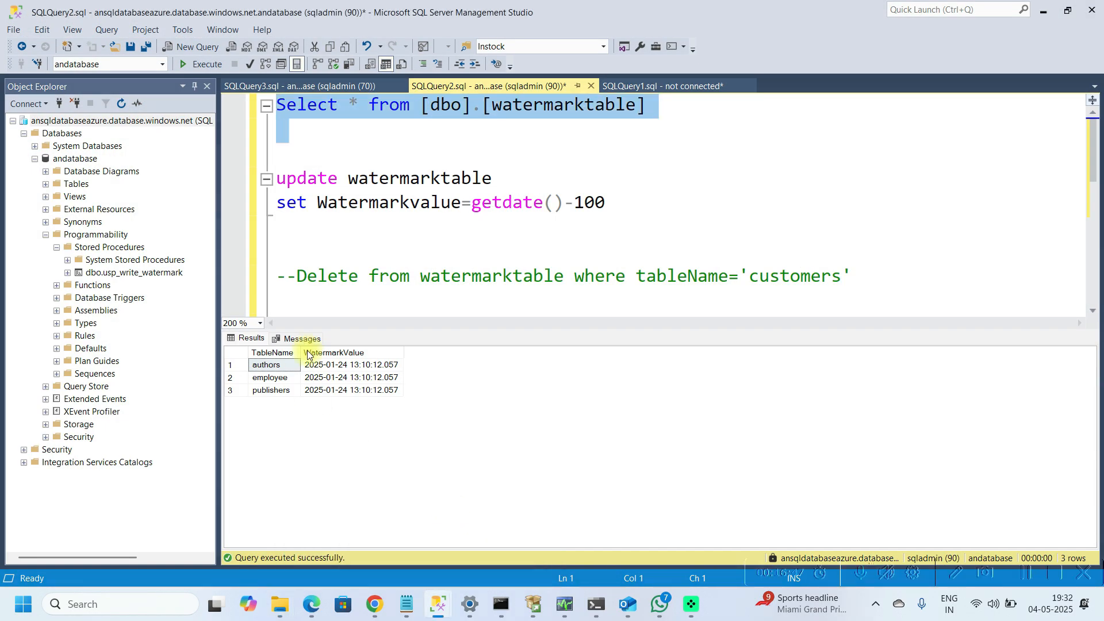
click(340, 90)
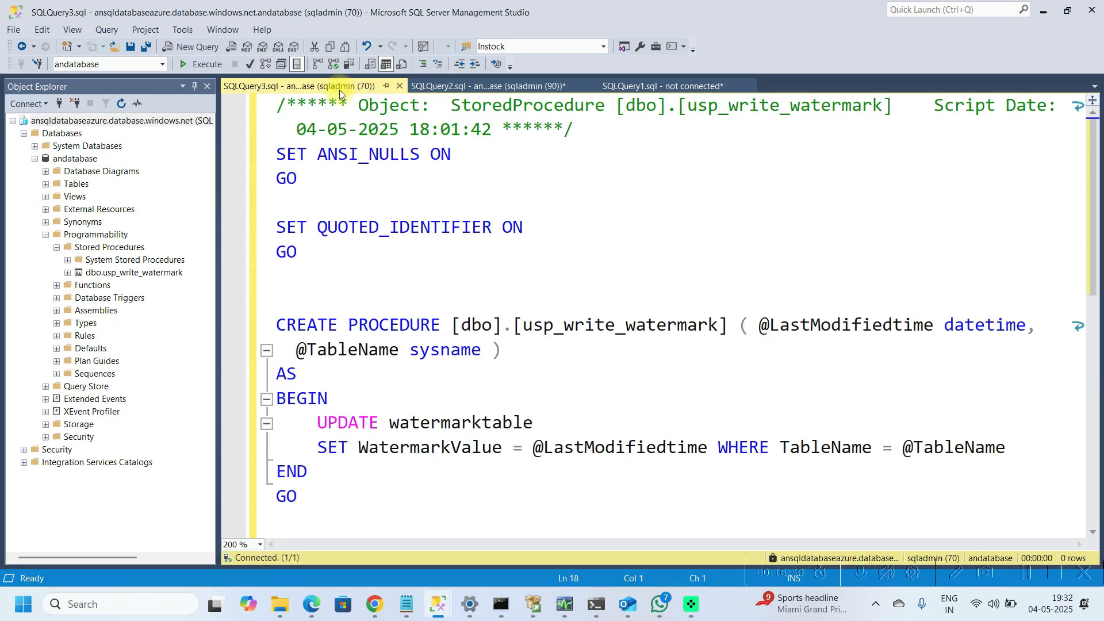
click(364, 306)
key(Down)
key(Down)
key(Down)
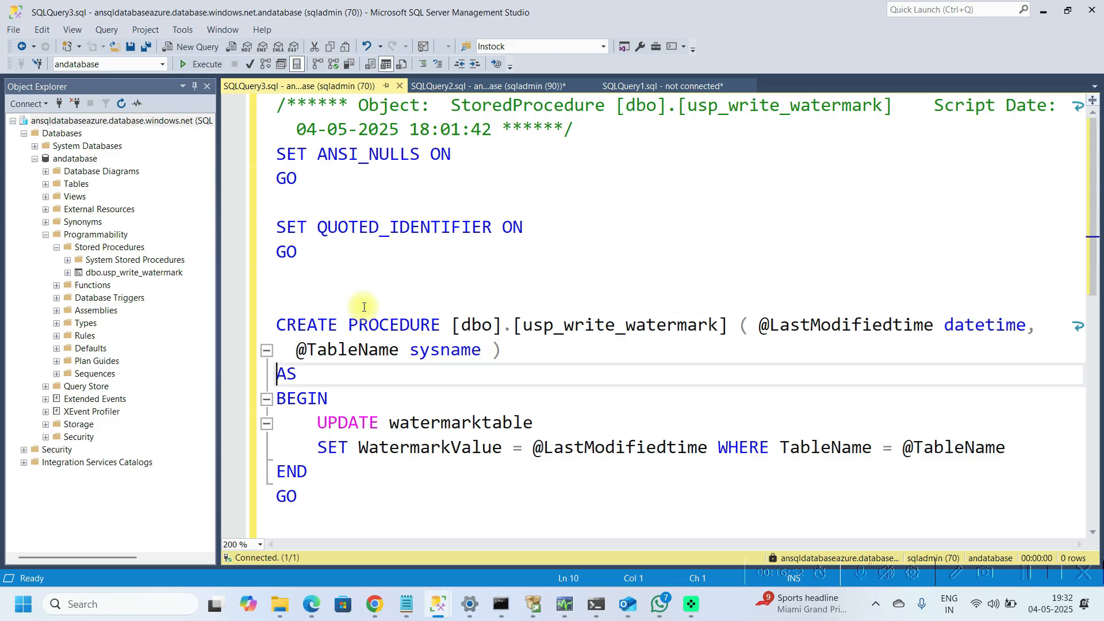
click(861, 325)
key(Down)
key(Down)
key(Down)
key(Down)
key(Down)
key(Down)
key(Down)
key(Down)
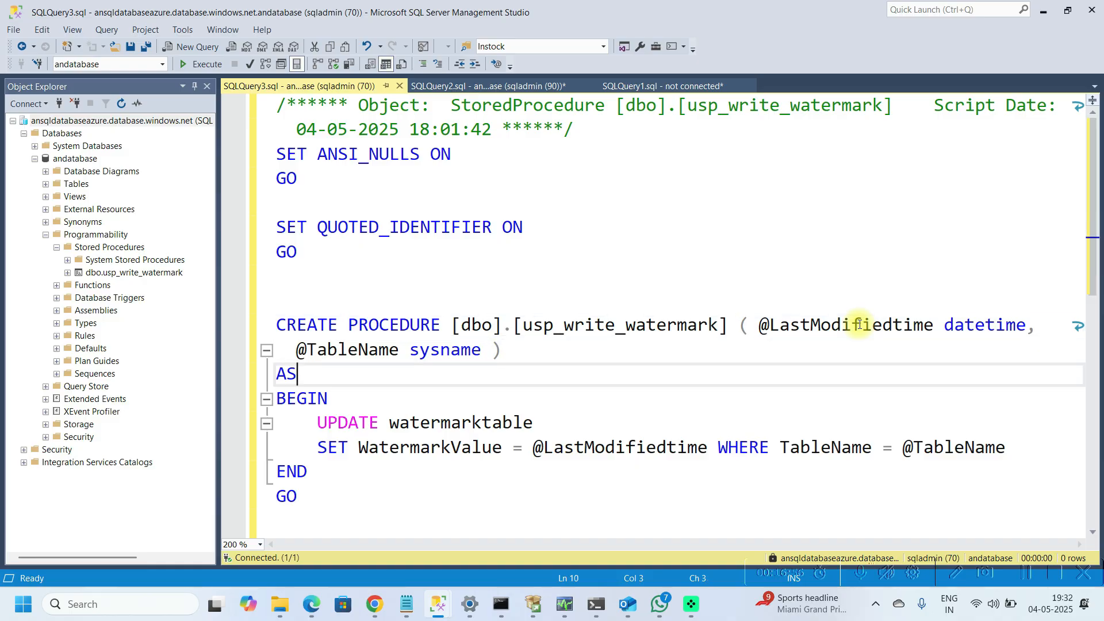
key(Return)
key(Return)
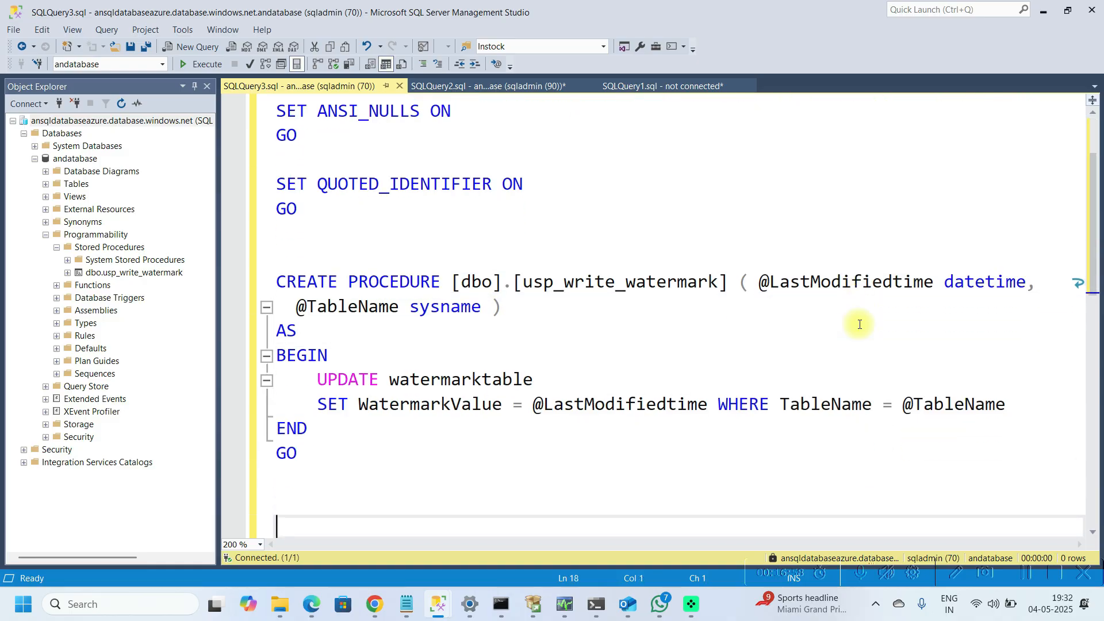
key(Up)
key(Up)
key(Up)
key(Up)
key(Up)
key(Up)
key(Up)
key(Up)
key(Up)
key(Up)
key(Up)
key(Up)
key(Up)
key(Up)
key(Up)
key(Up)
key(Up)
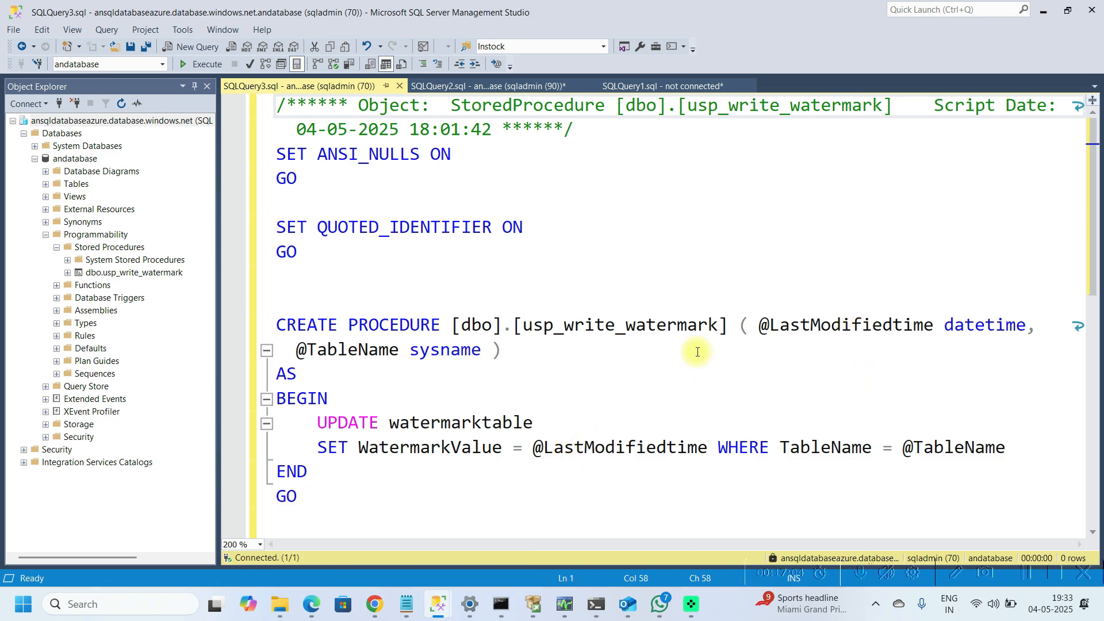
Step: Back in the pipeline, add a Stored procedure activity and connect CopyAuthors' success output to it
mouse_move(375, 602)
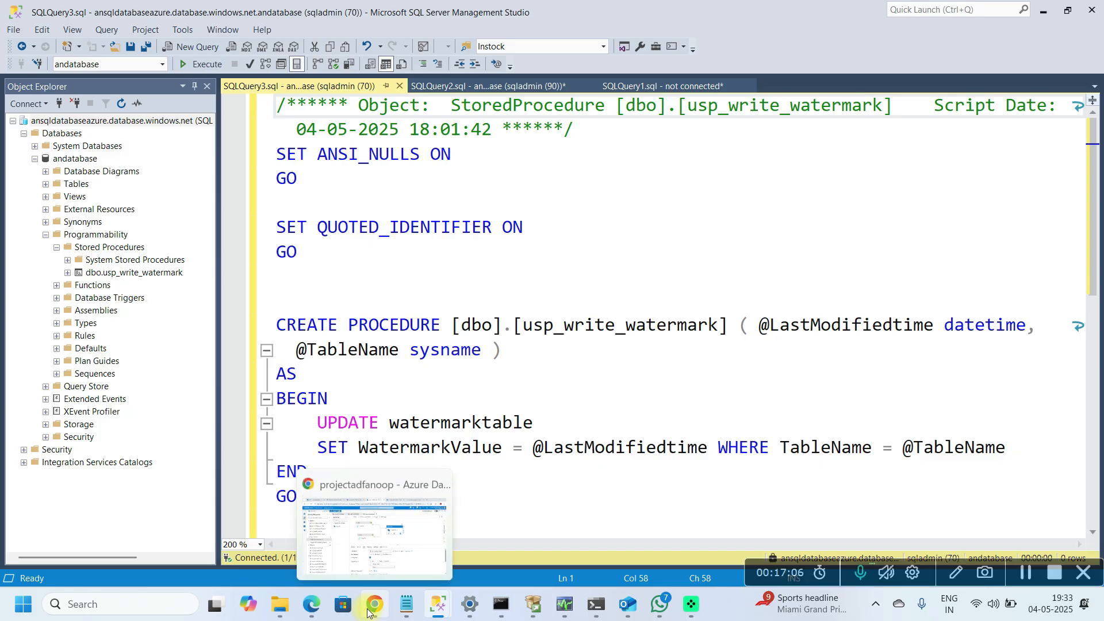
click(354, 520)
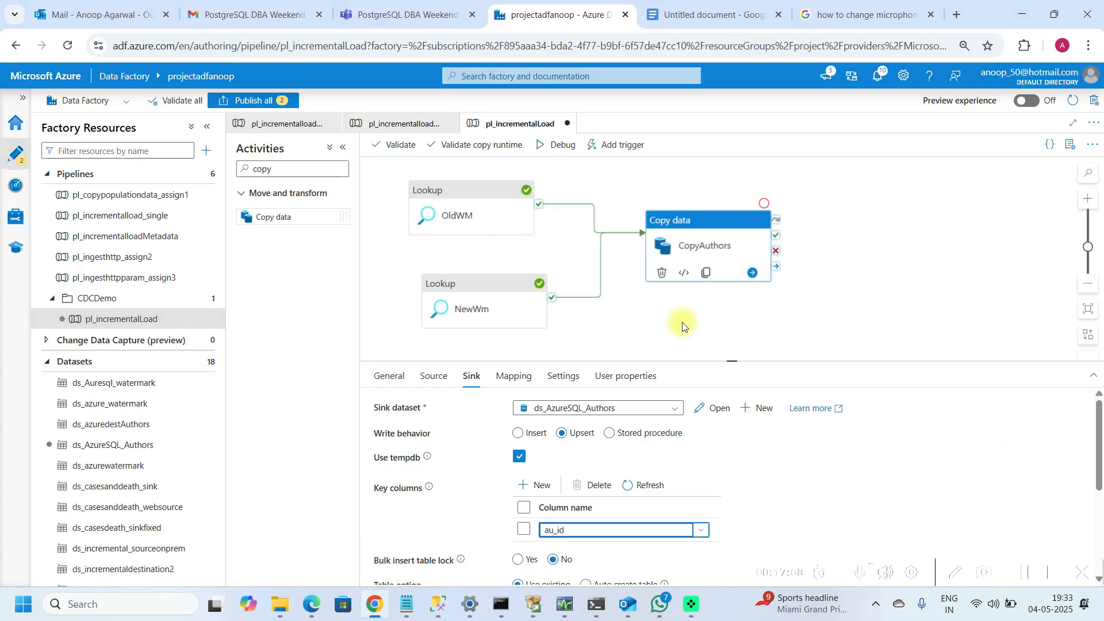
click(286, 164)
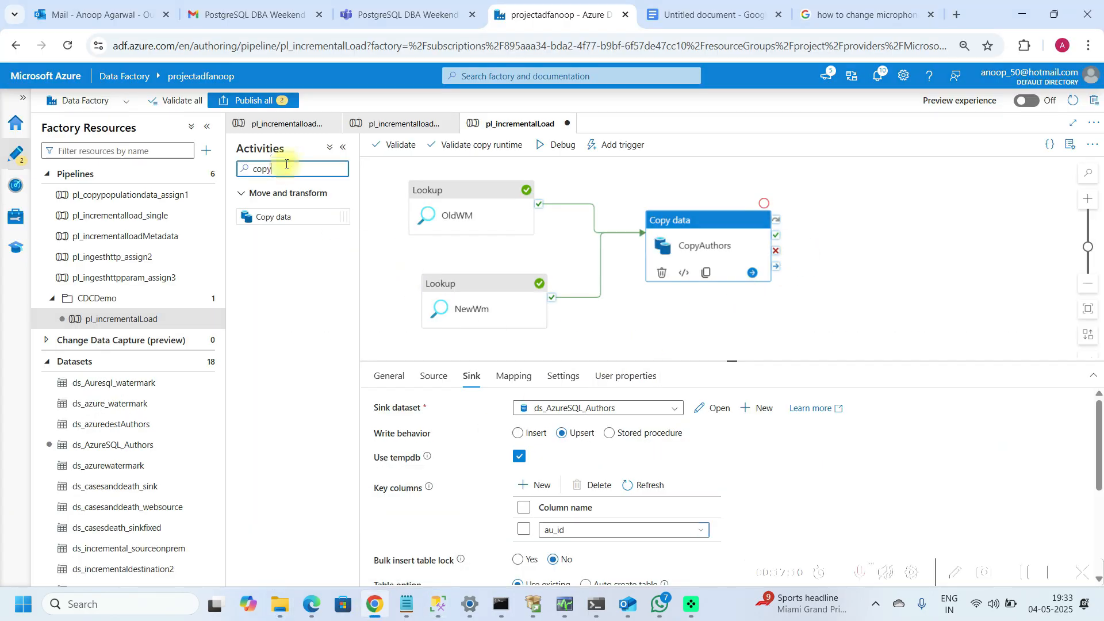
key(BackSpace)
key(BackSpace)
key(BackSpace)
key(BackSpace)
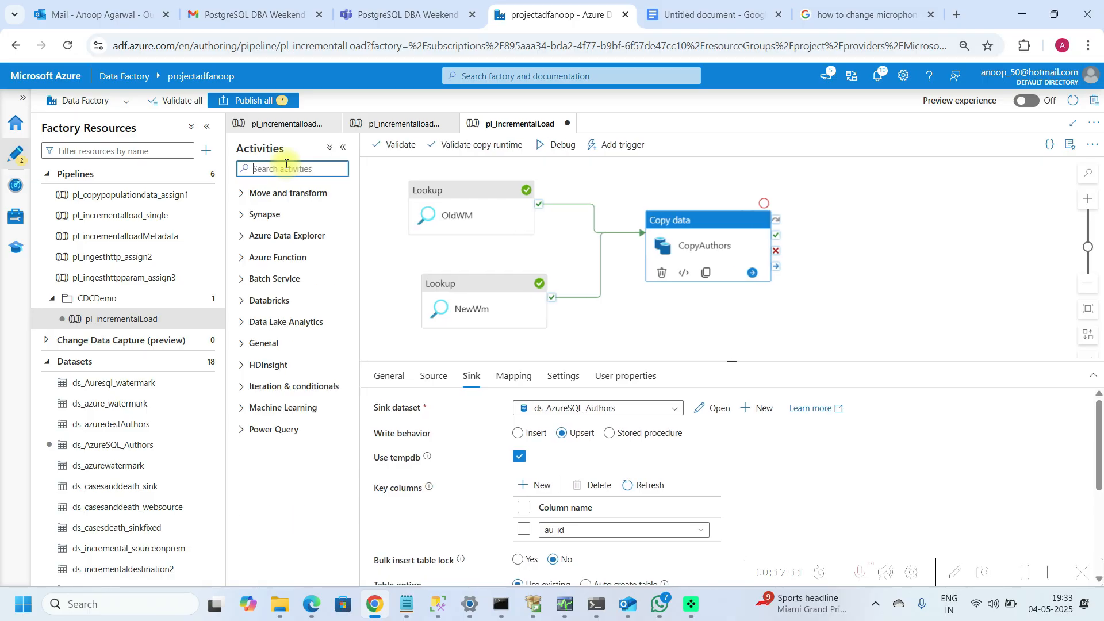
text(store)
drag(291, 219, 858, 264)
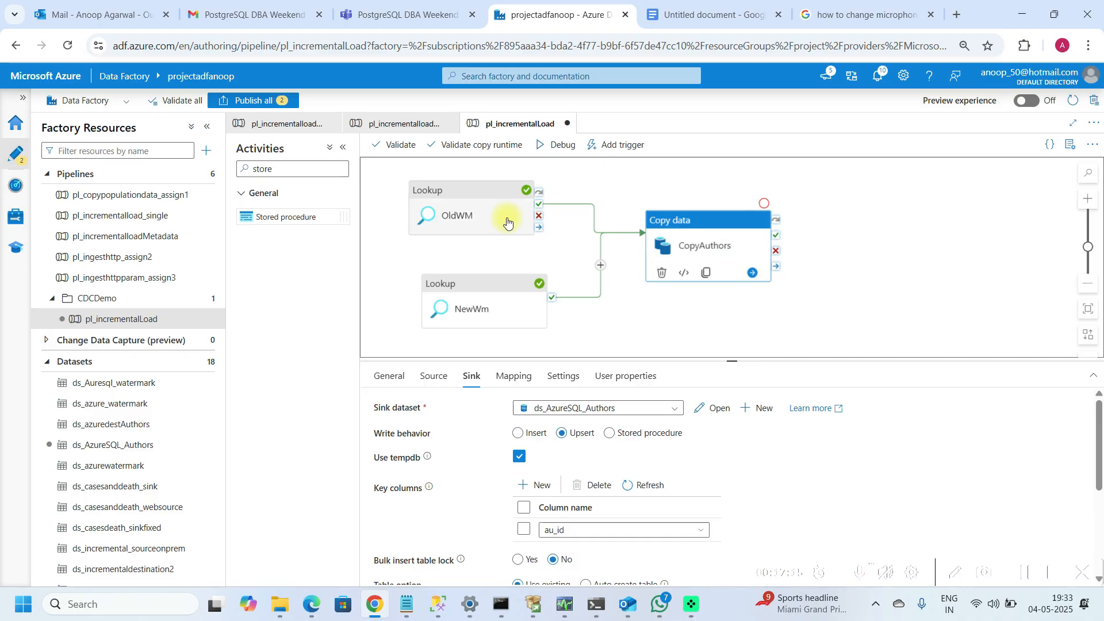
drag(305, 225, 905, 248)
drag(778, 241, 880, 227)
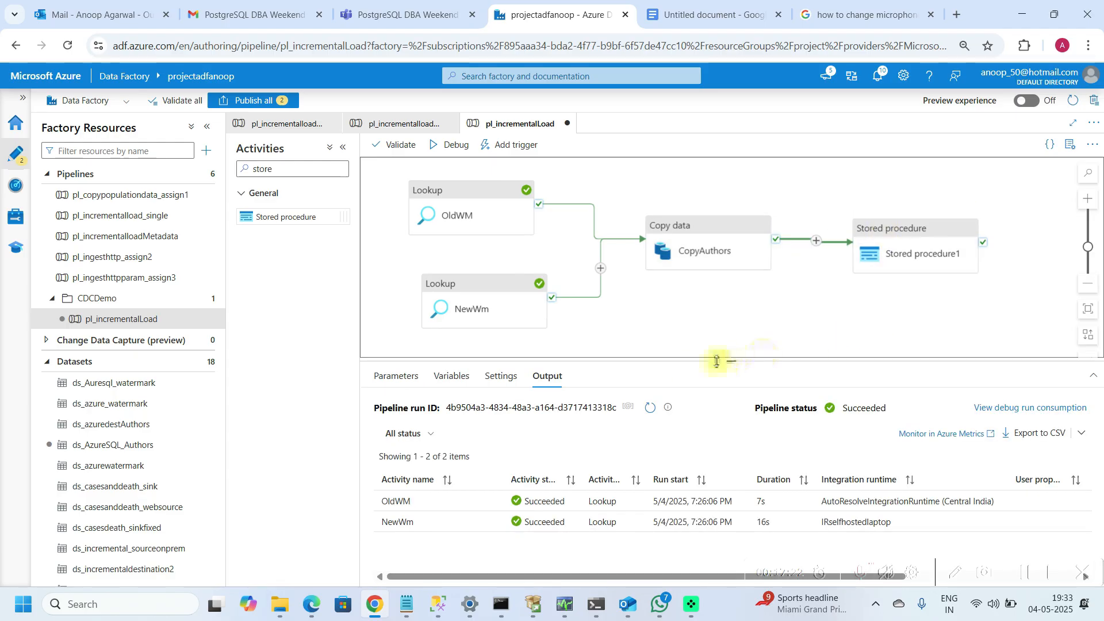
drag(733, 361, 723, 303)
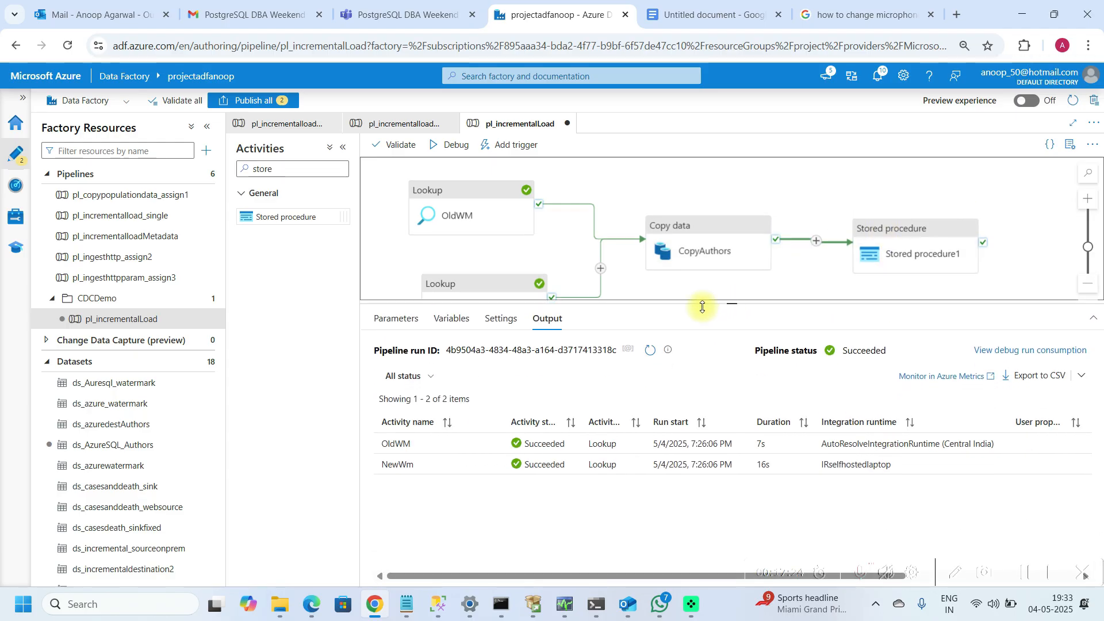
Step: Rename the stored procedure activity to UpdateWaterMark
click(877, 243)
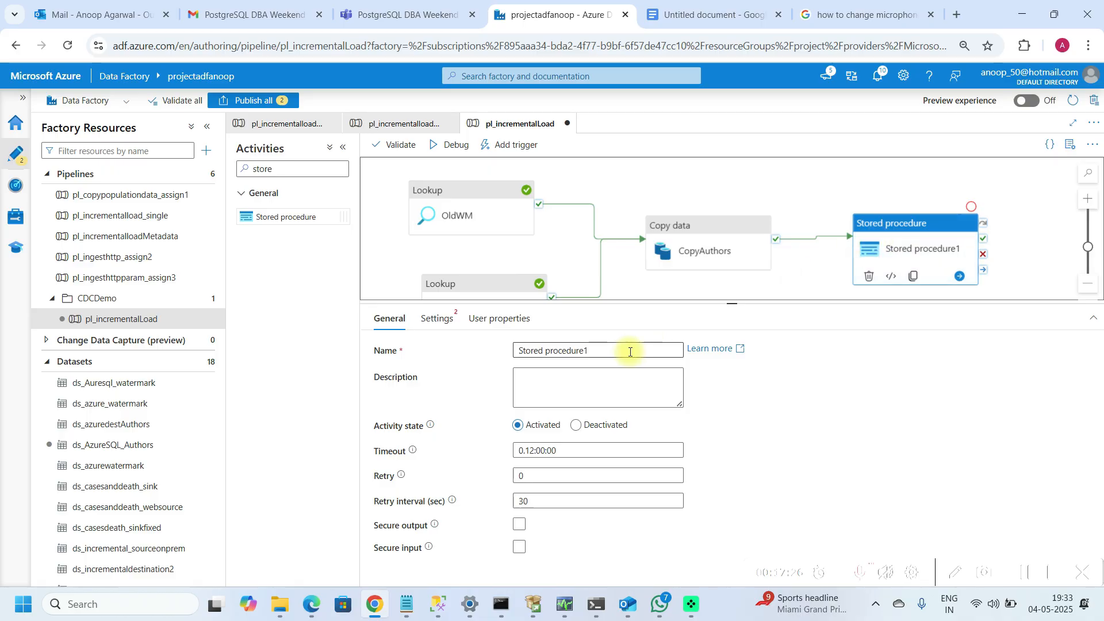
click(625, 352)
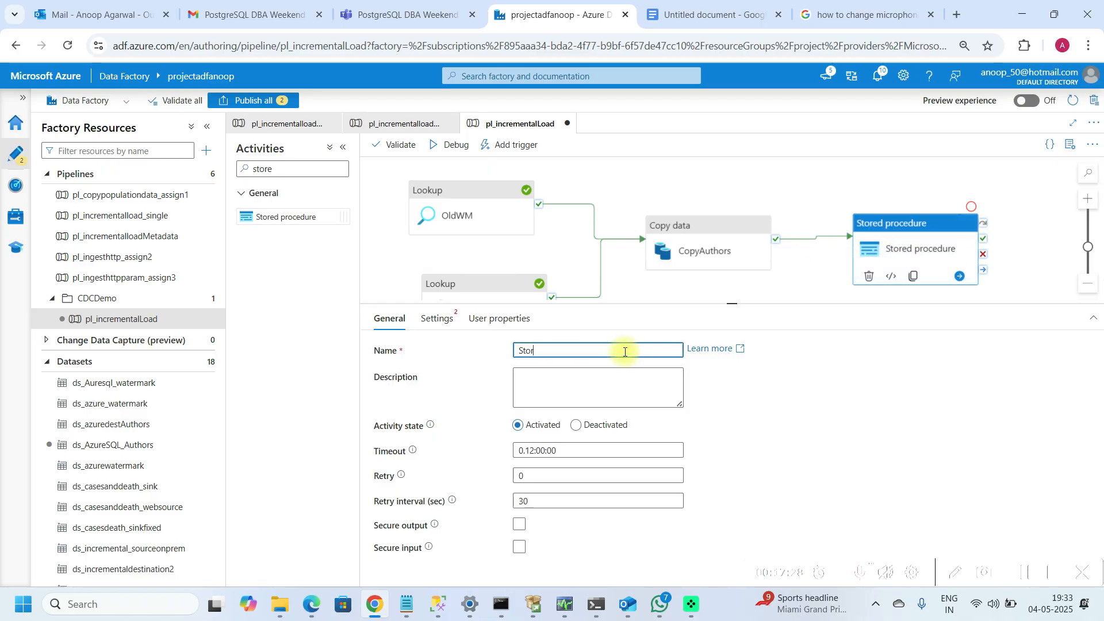
text(UpdateWaterMark)
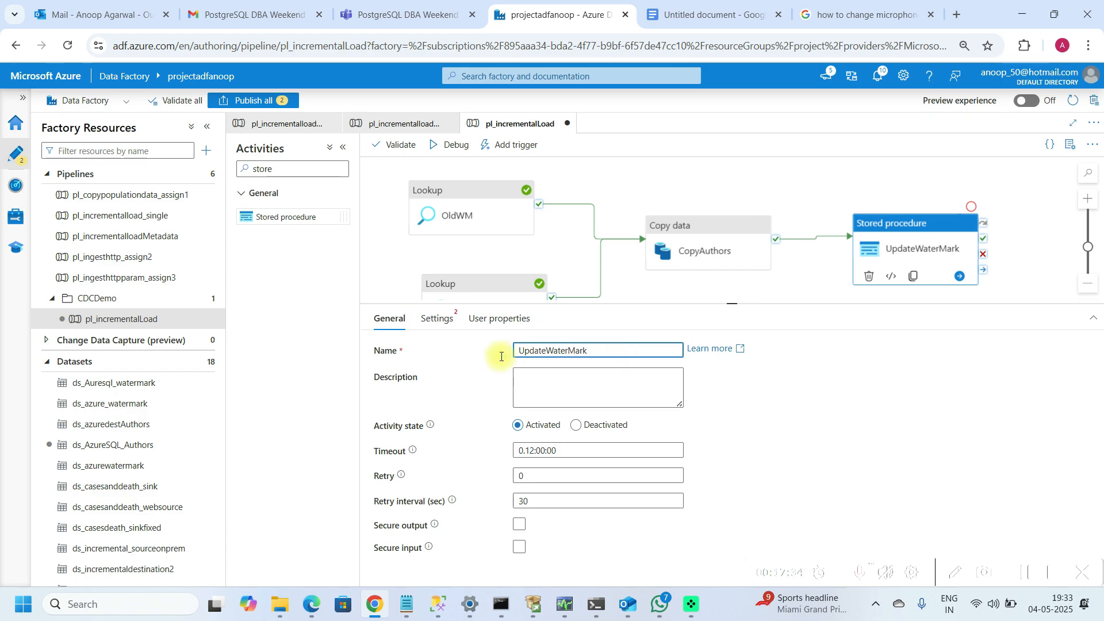
Step: Set the activity's linked service to ds_azuresqldb and its stored procedure to [dbo].[usp_write_watermark]
click(440, 322)
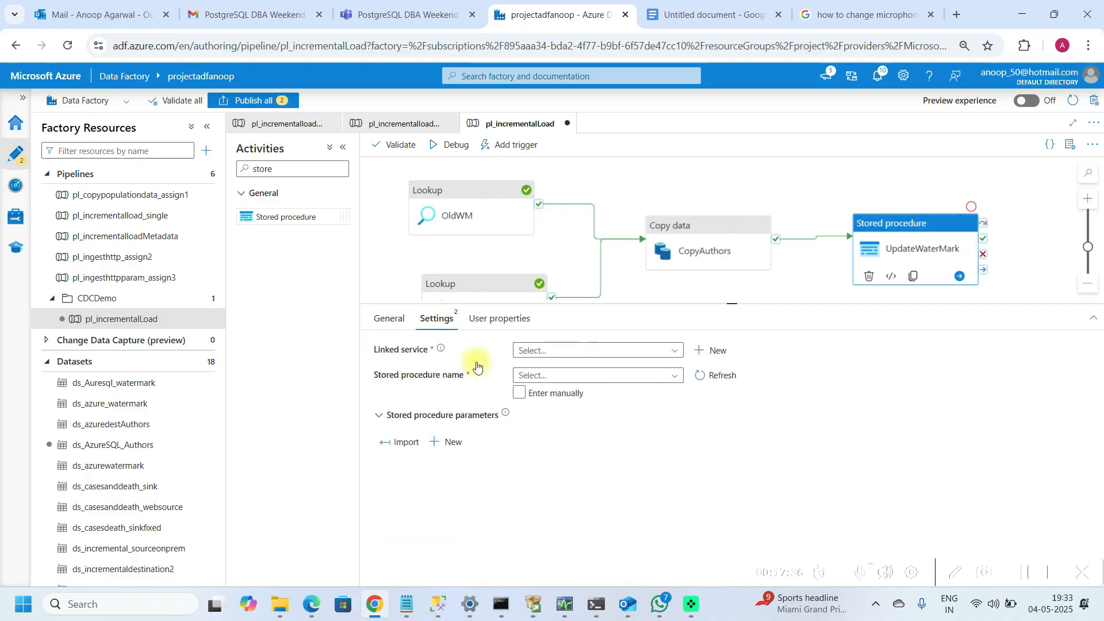
click(680, 351)
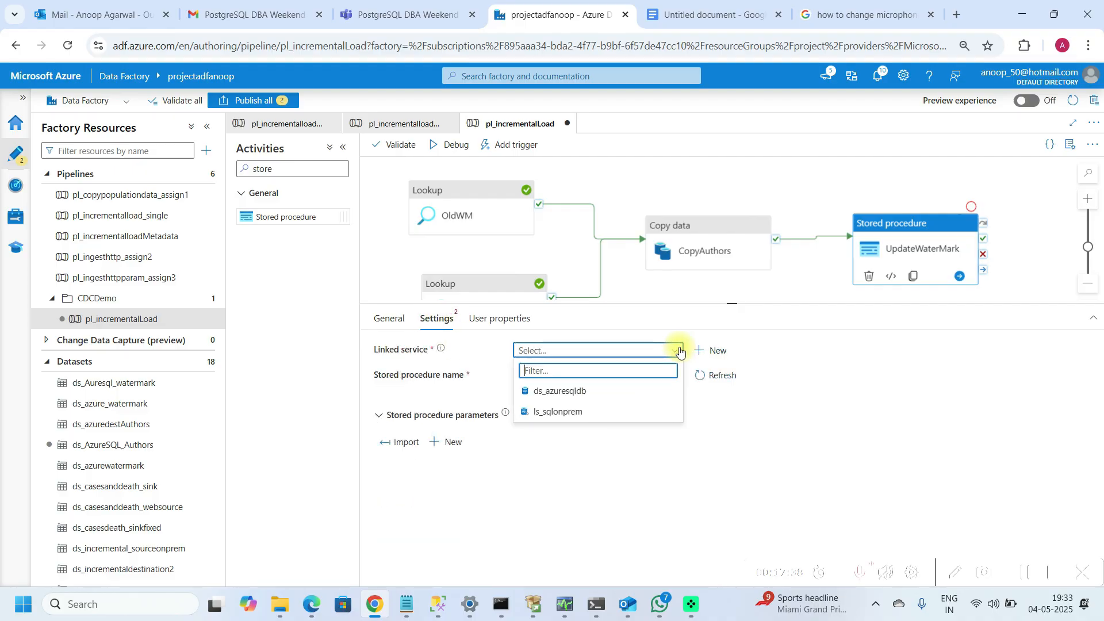
click(573, 393)
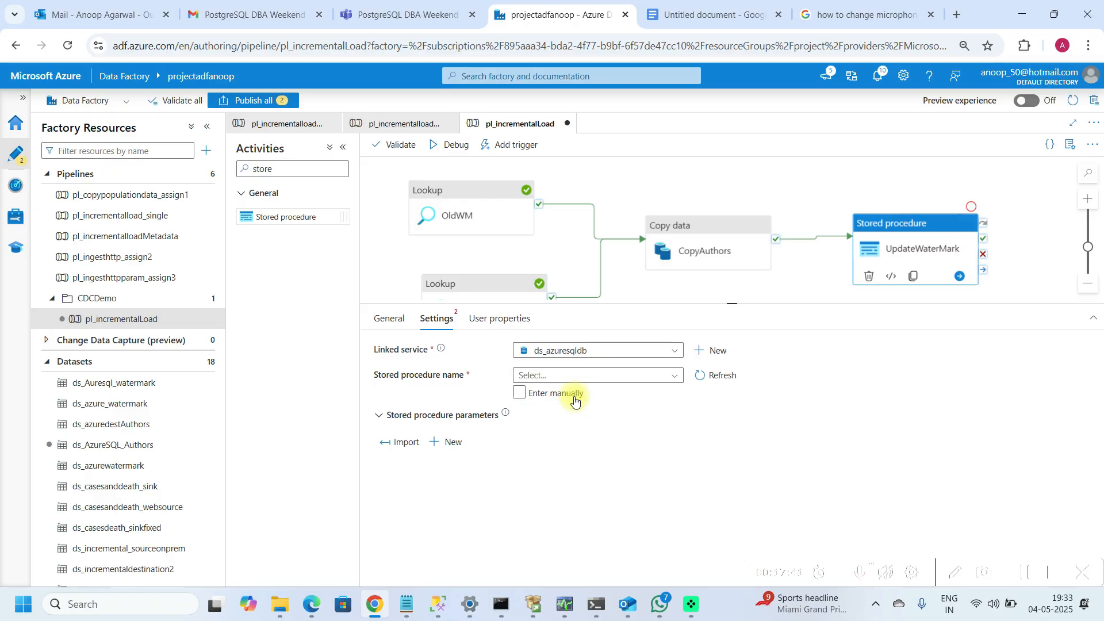
click(675, 379)
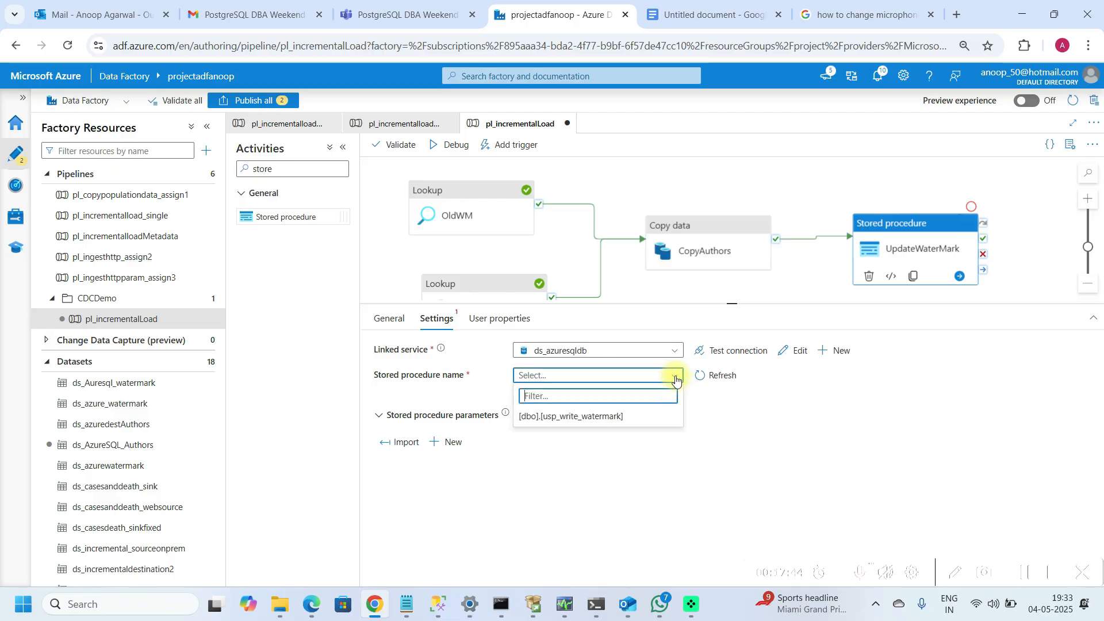
click(603, 424)
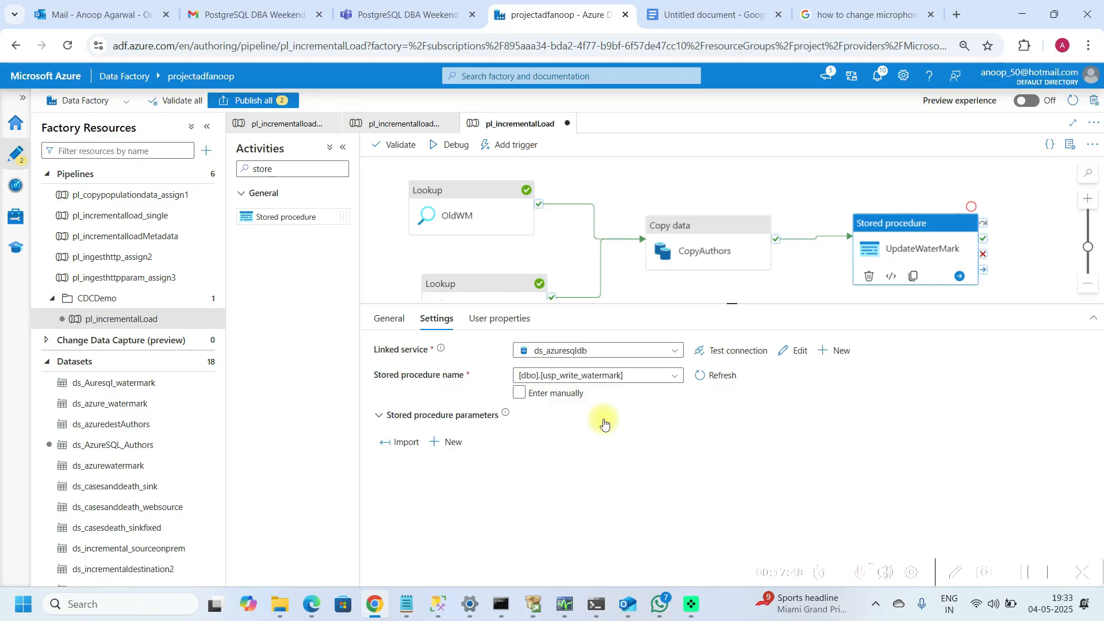
Step: Expand the stored procedure parameters and import them from the procedure
click(381, 423)
click(380, 423)
click(404, 444)
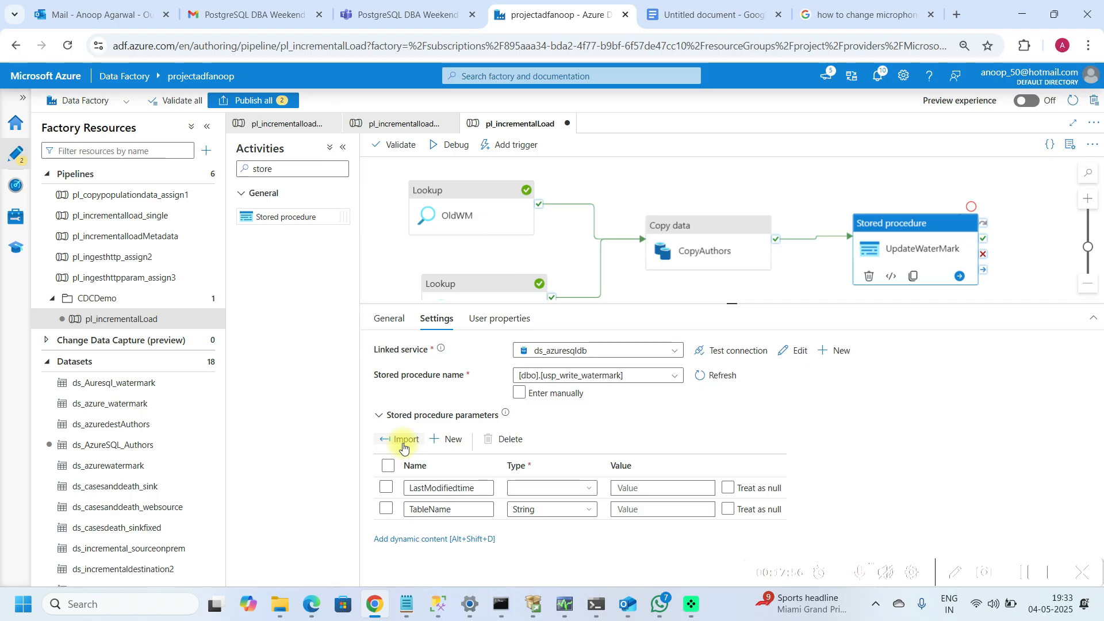
click(589, 490)
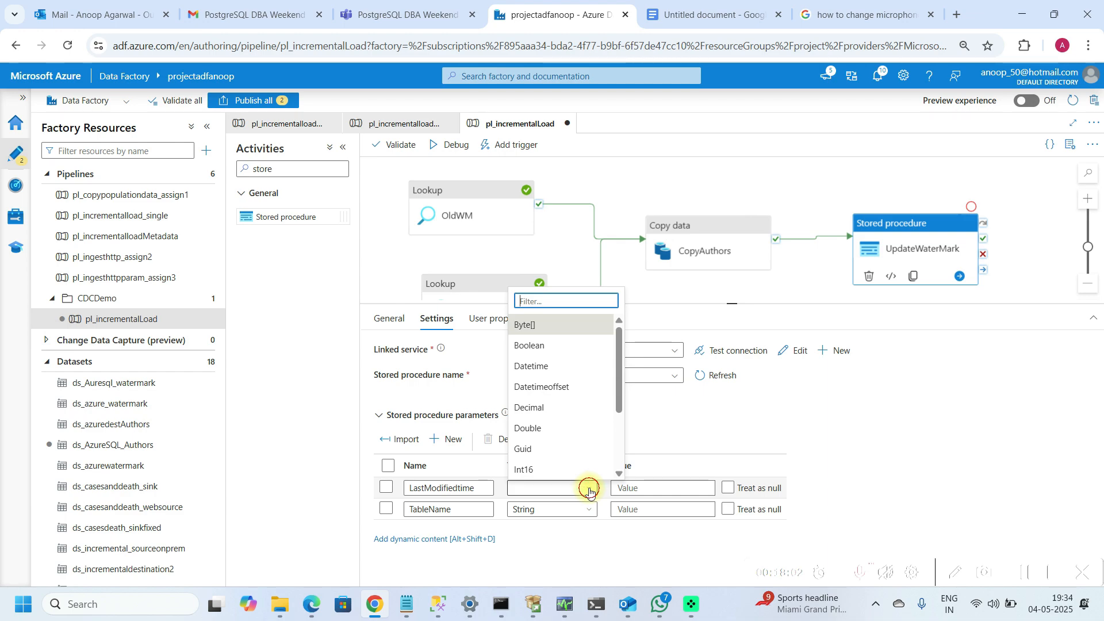
click(589, 490)
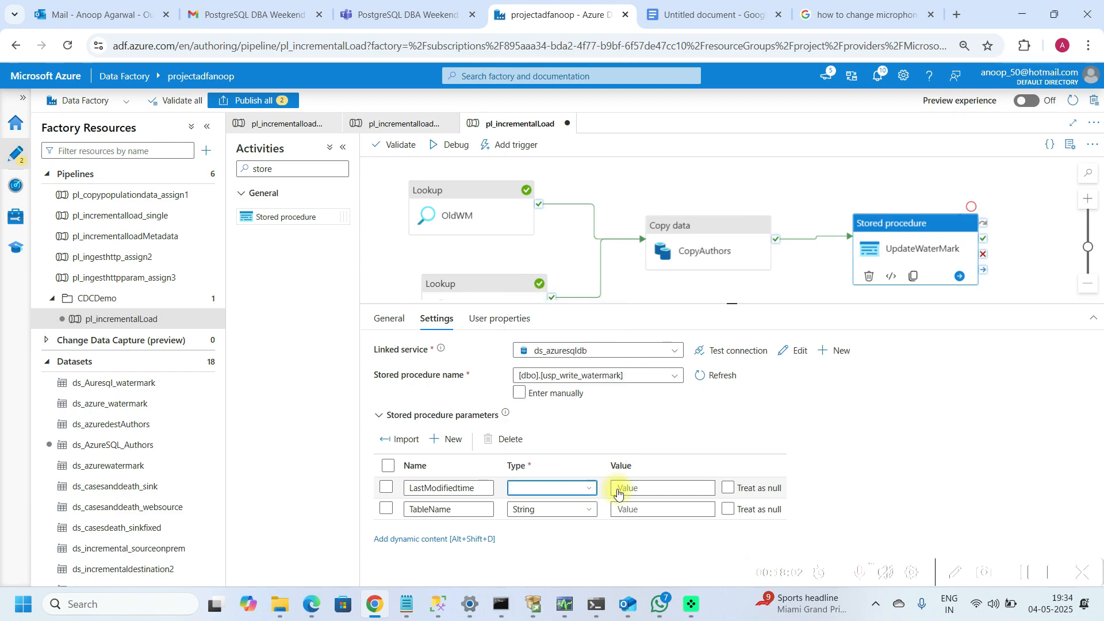
click(655, 490)
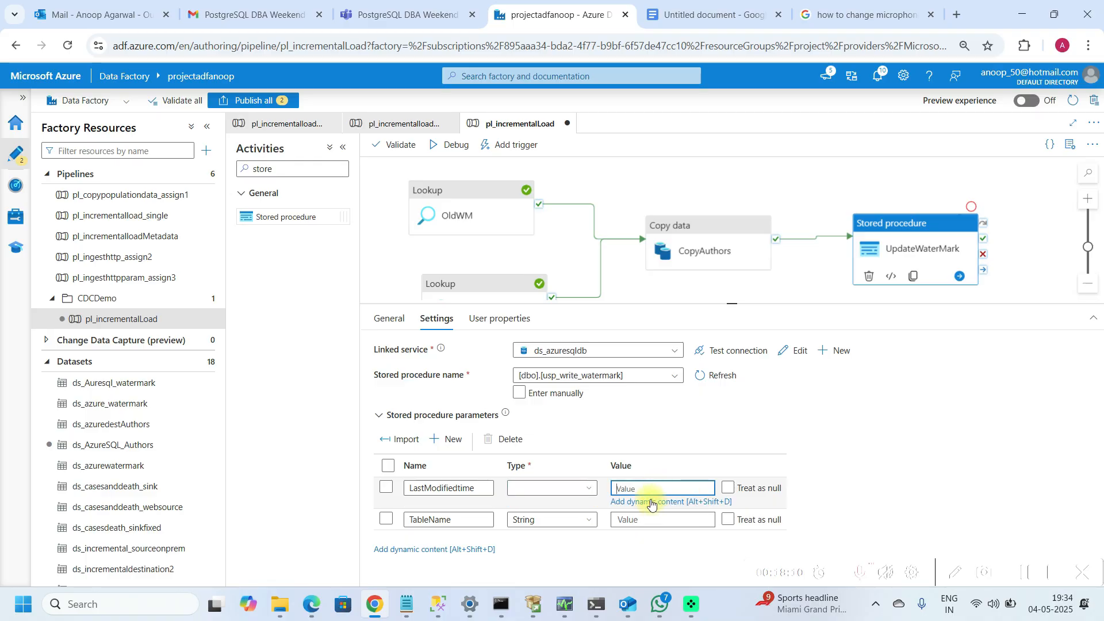
click(652, 504)
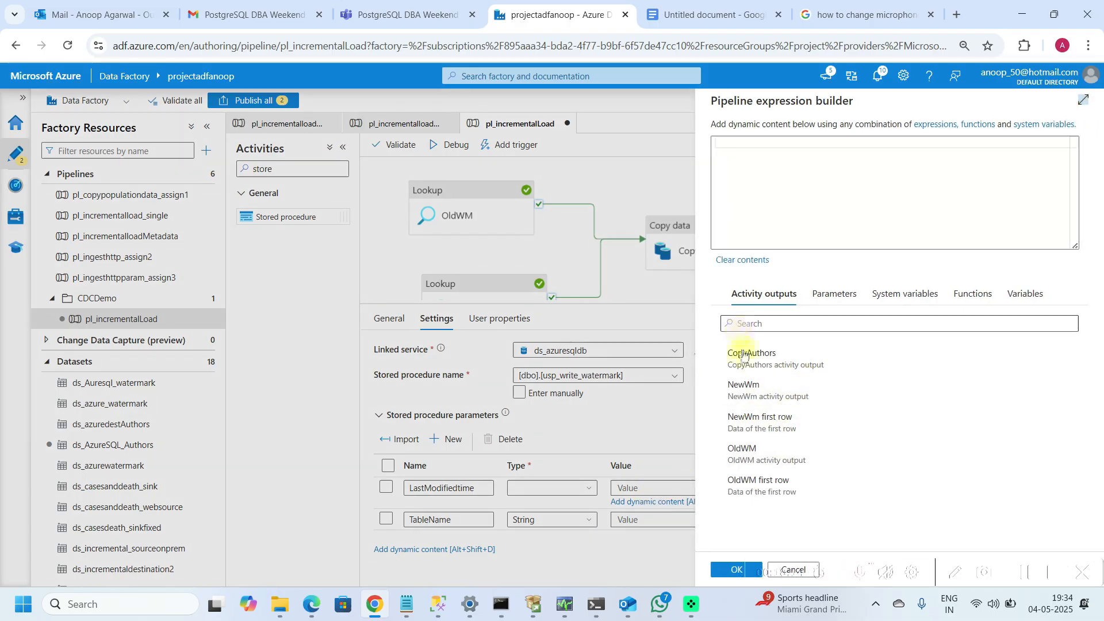
click(761, 429)
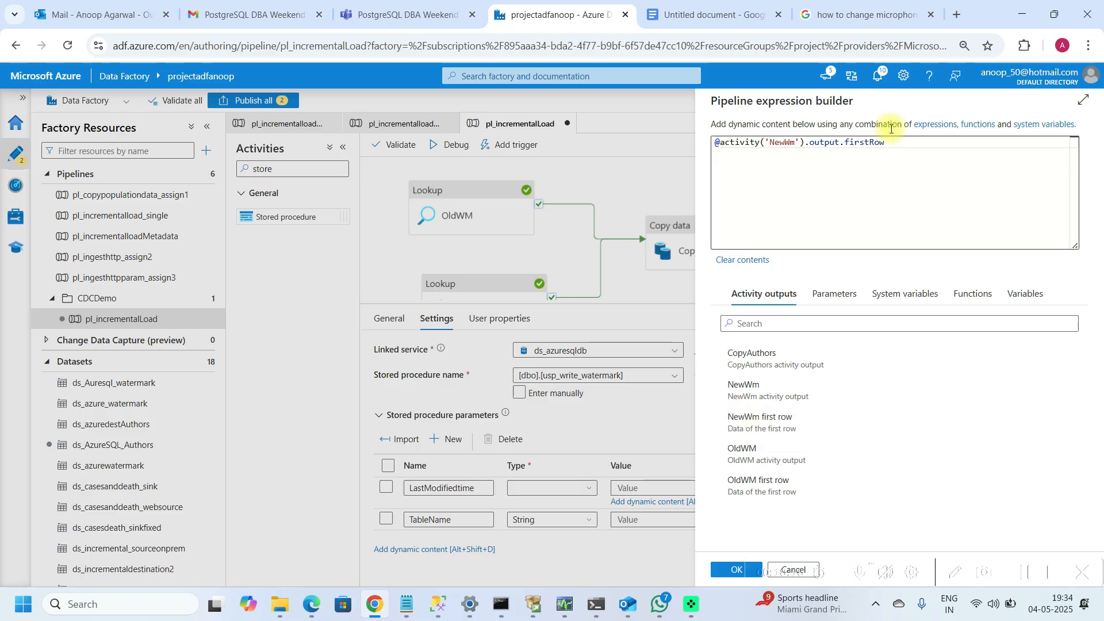
text(.)
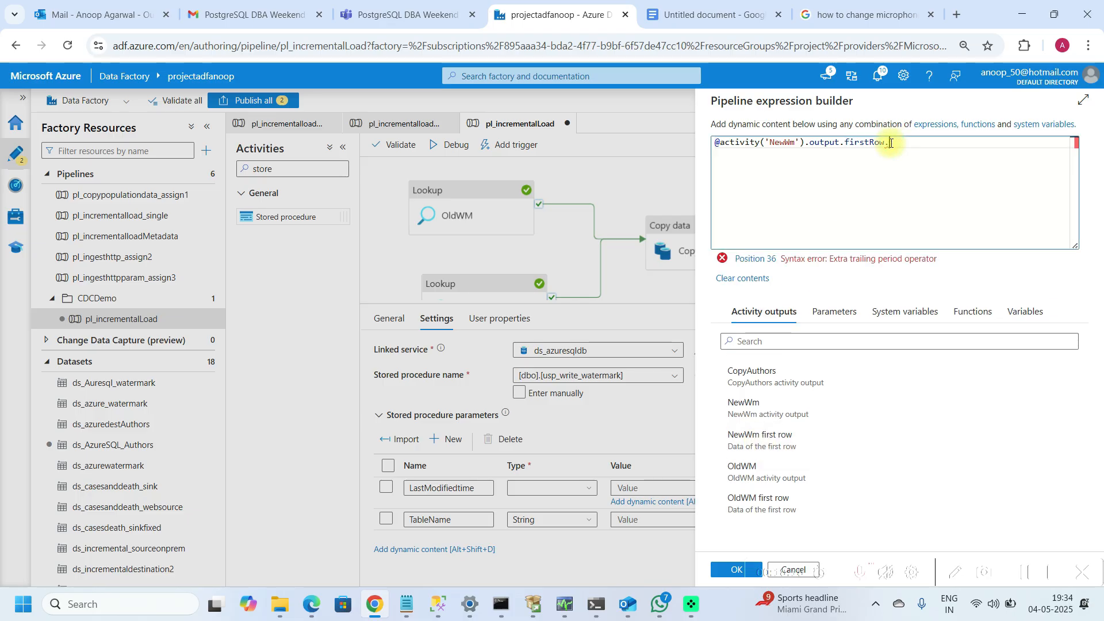
text(New)
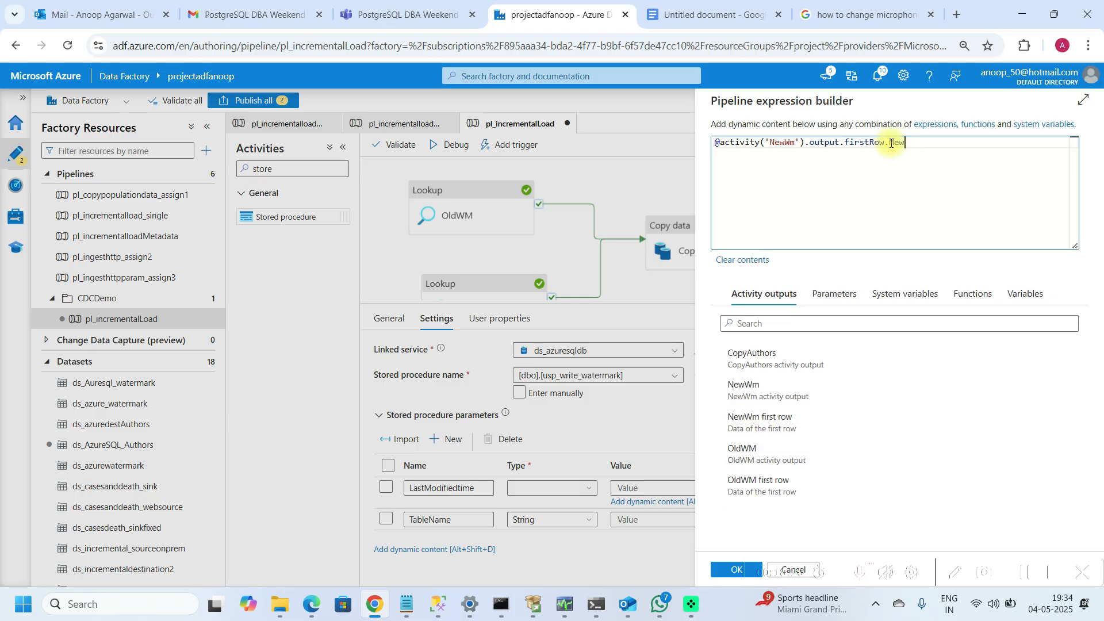
key(BackSpace)
key(BackSpace)
key(BackSpace)
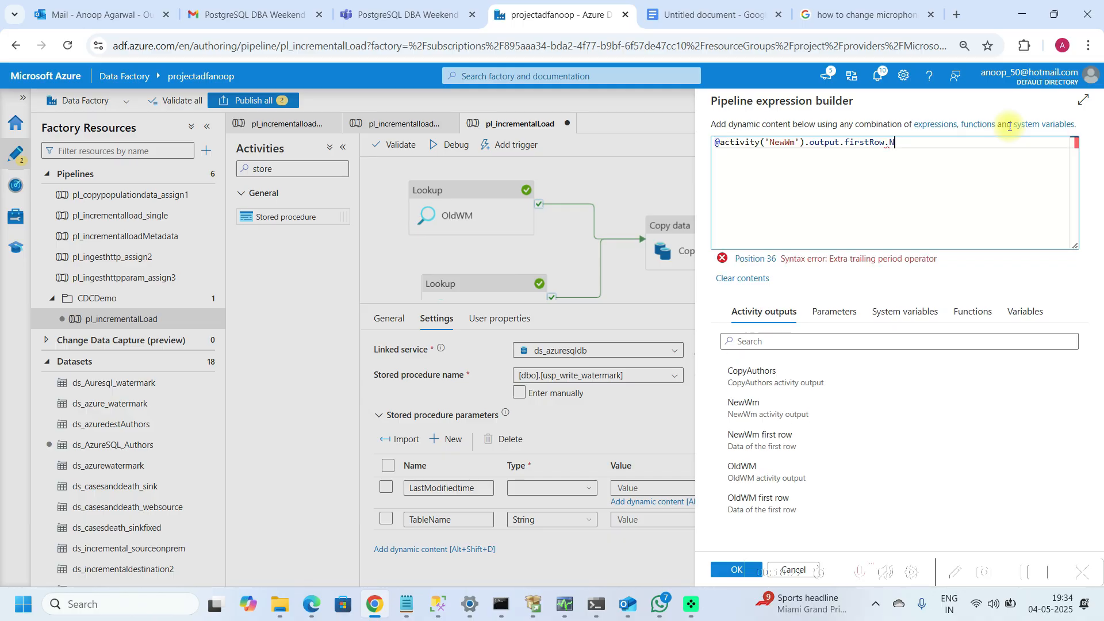
text(EWWM)
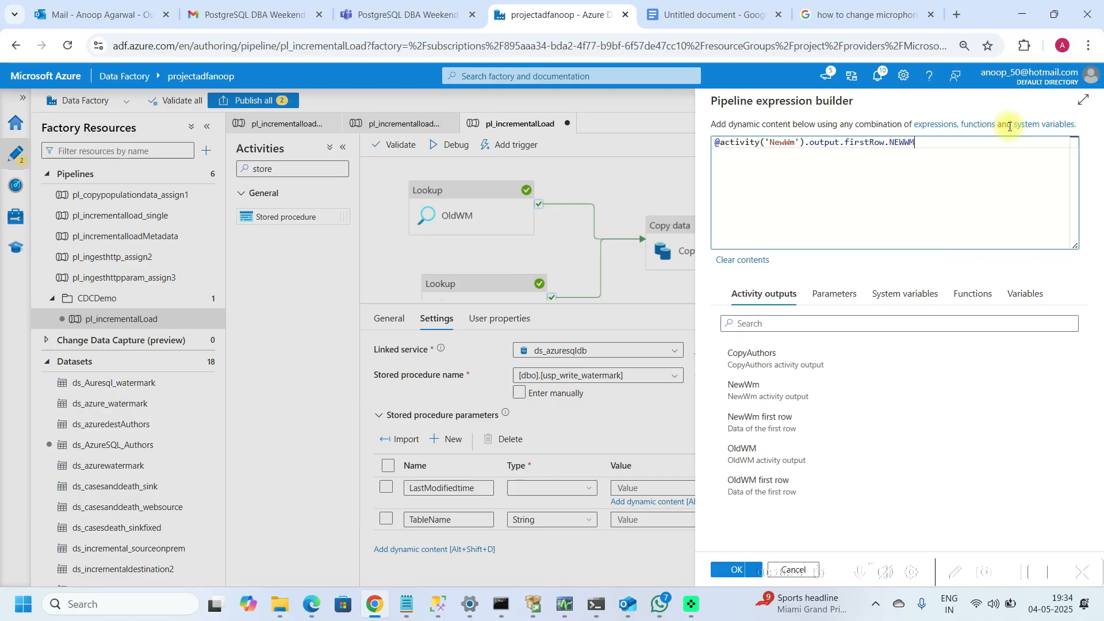
click(731, 569)
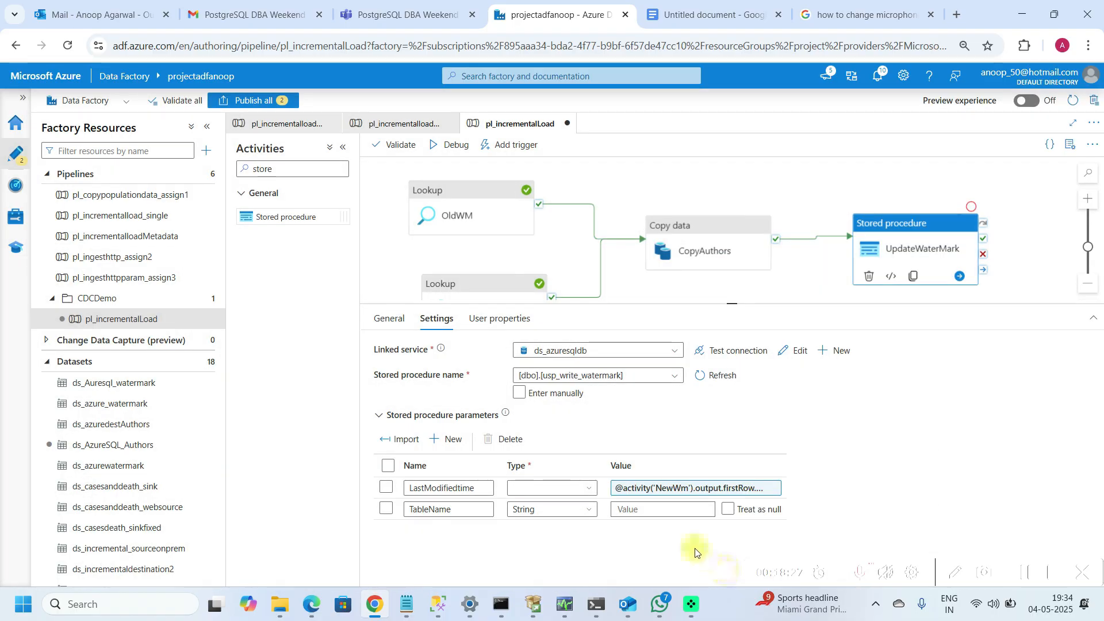
Step: Set the TableName parameter value to Authors
click(640, 509)
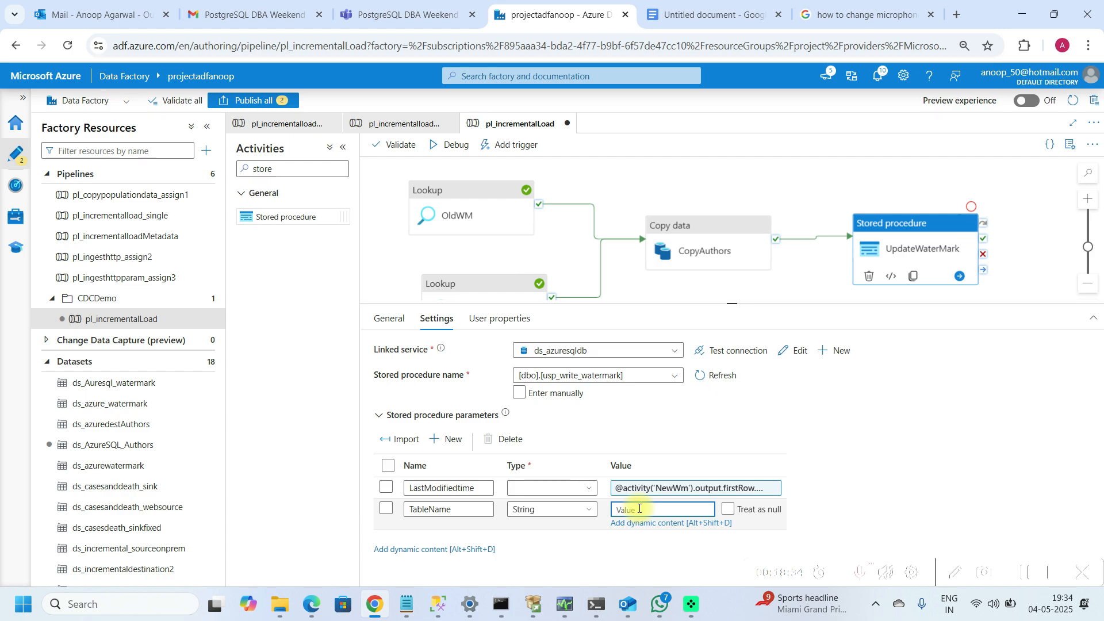
text(Authors)
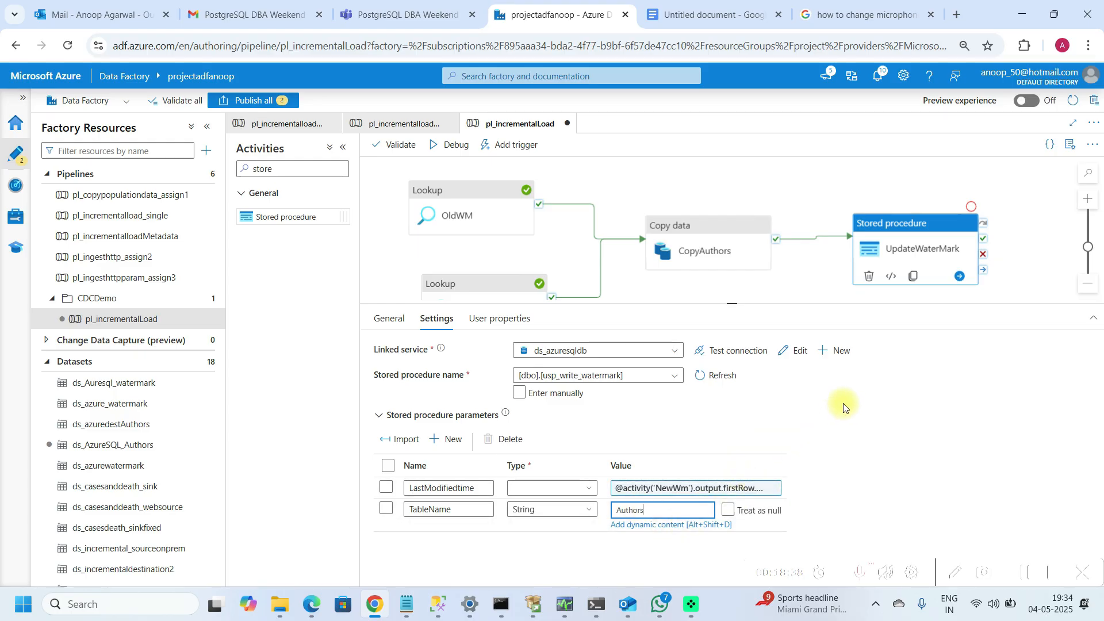
Step: Publish all pending pipeline and dataset changes
click(722, 299)
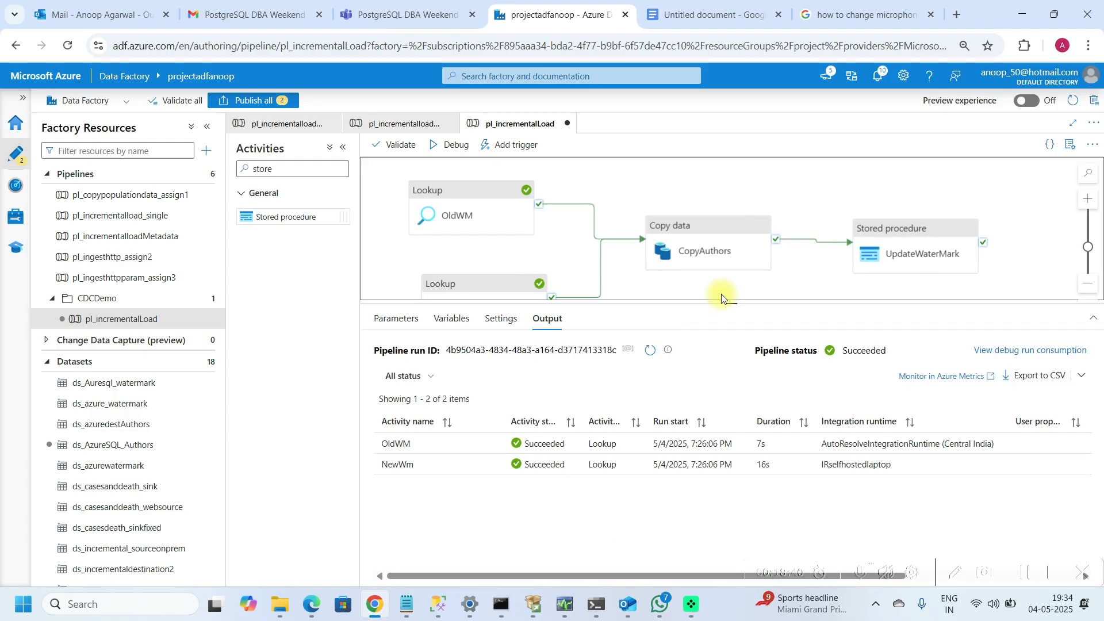
click(885, 236)
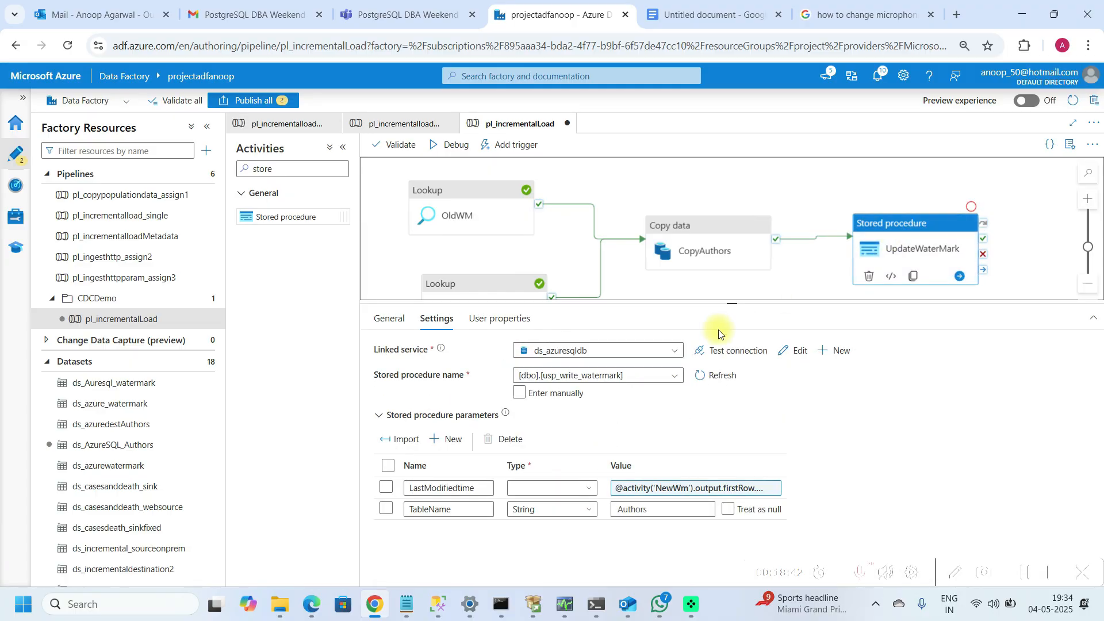
drag(732, 305, 723, 371)
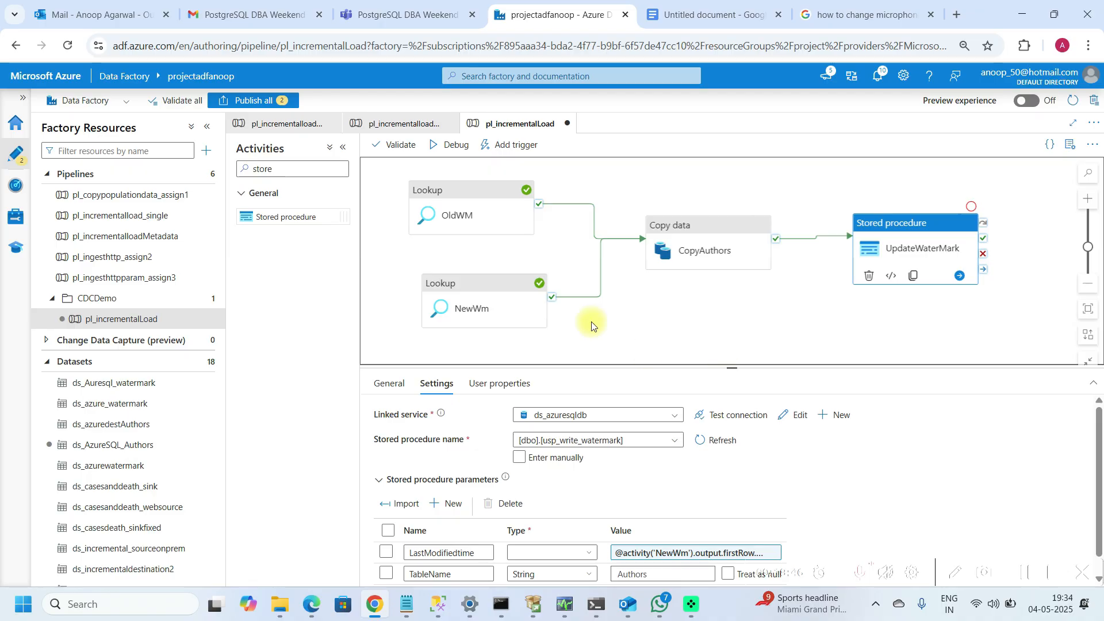
click(256, 103)
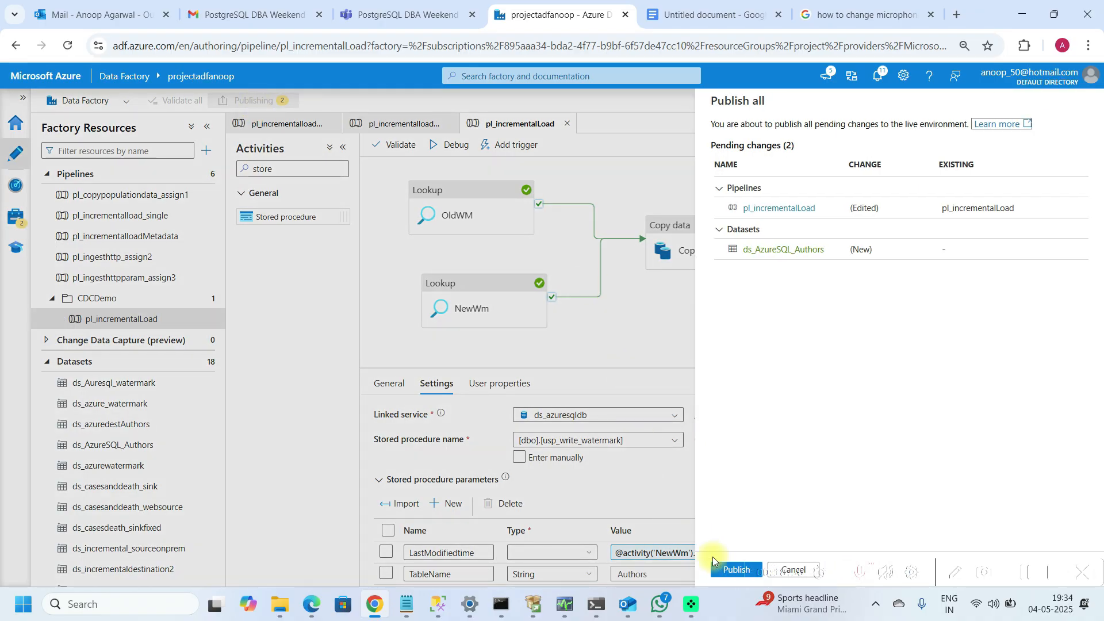
click(734, 568)
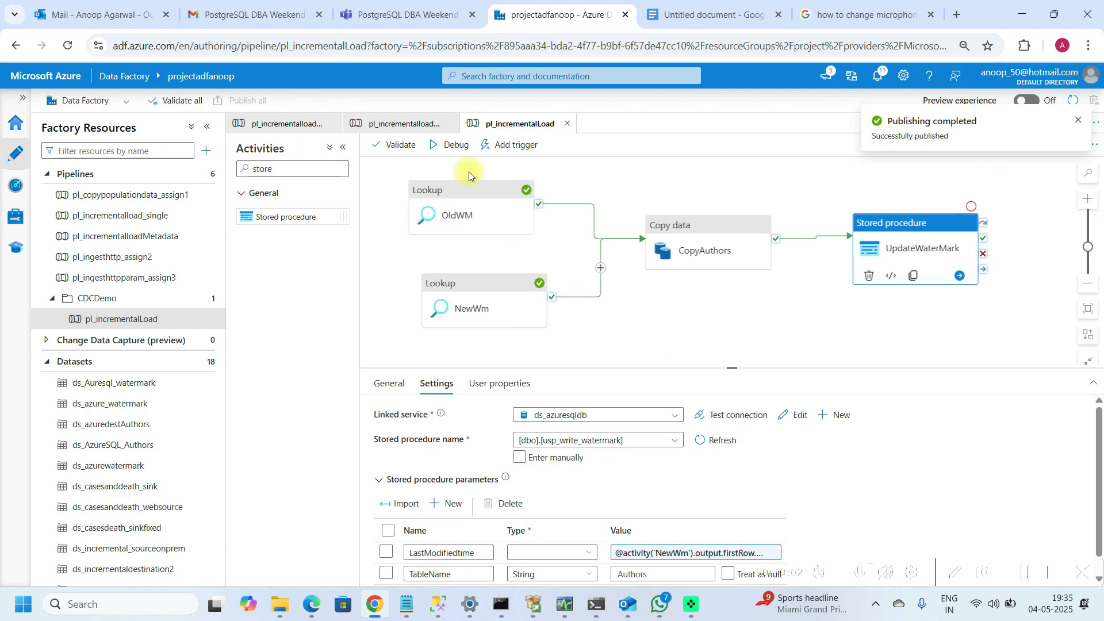
Step: Run the pipeline in Debug mode and refresh the run output until all activities finish
click(452, 147)
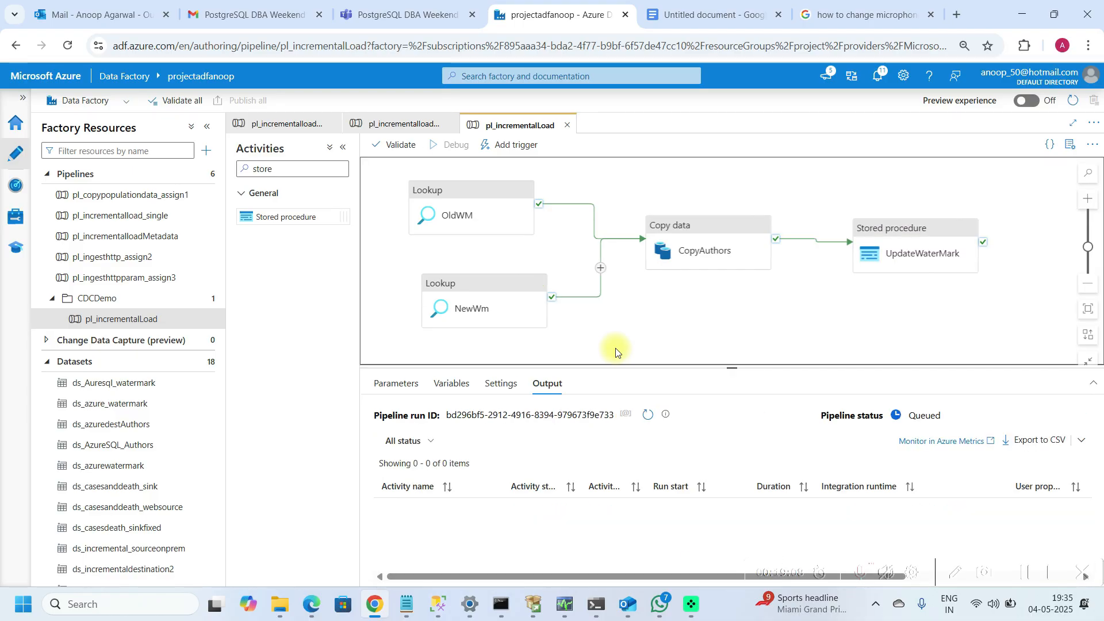
click(648, 415)
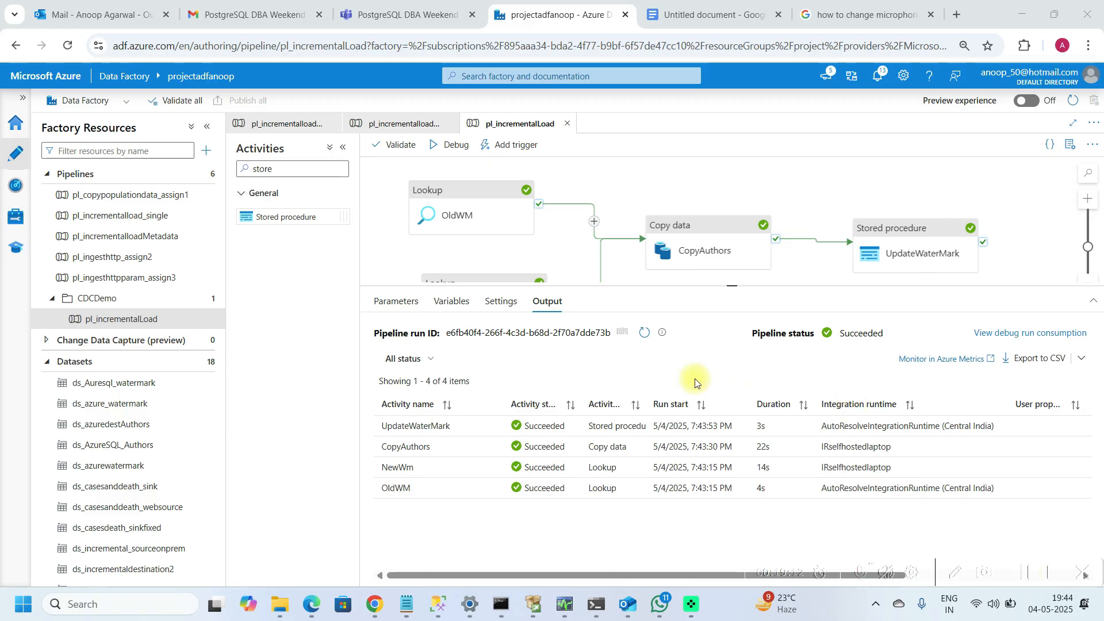
click(622, 332)
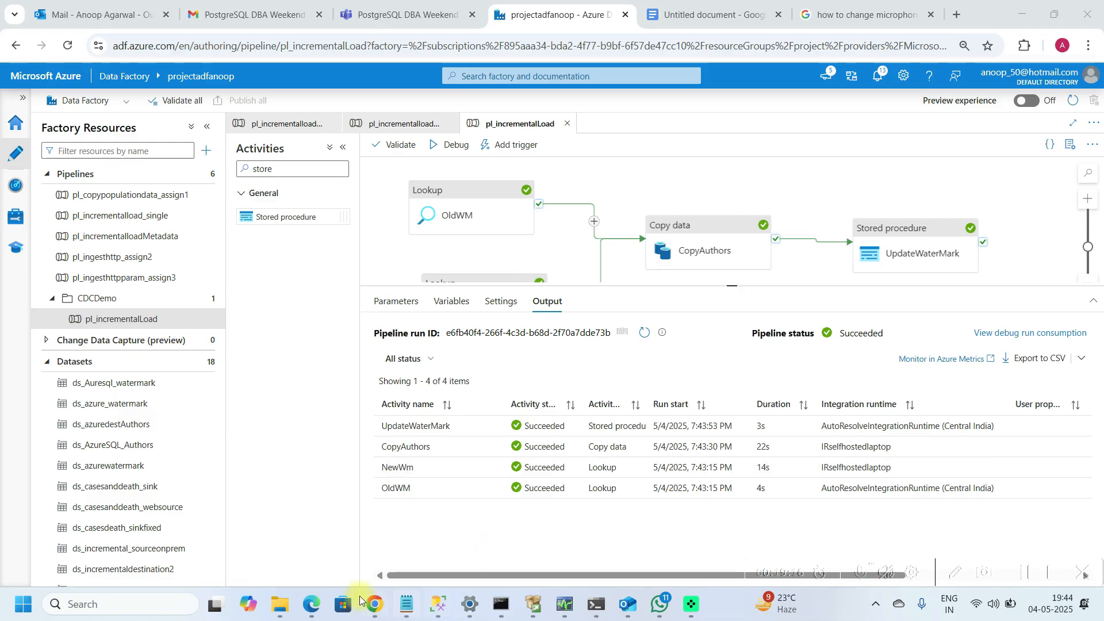
Step: Switch to SQL Server Management Studio and run the select * from Authors query to check the copied rows
mouse_move(438, 604)
click(477, 506)
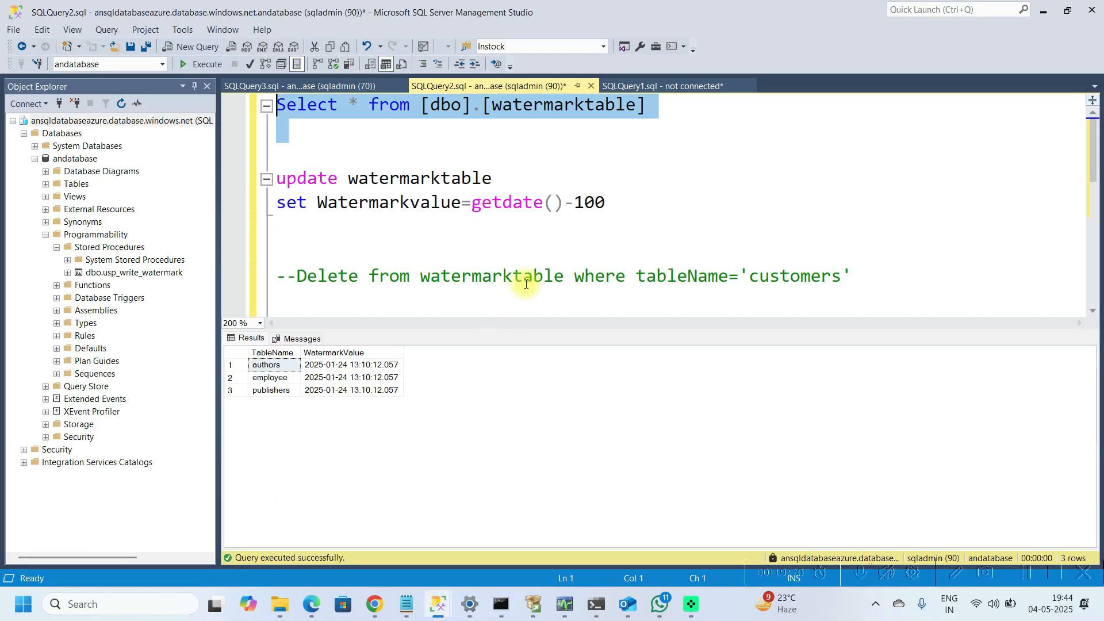
click(658, 236)
key(Down)
key(Down)
key(Down)
key(Down)
key(Down)
key(Down)
key(Down)
key(Down)
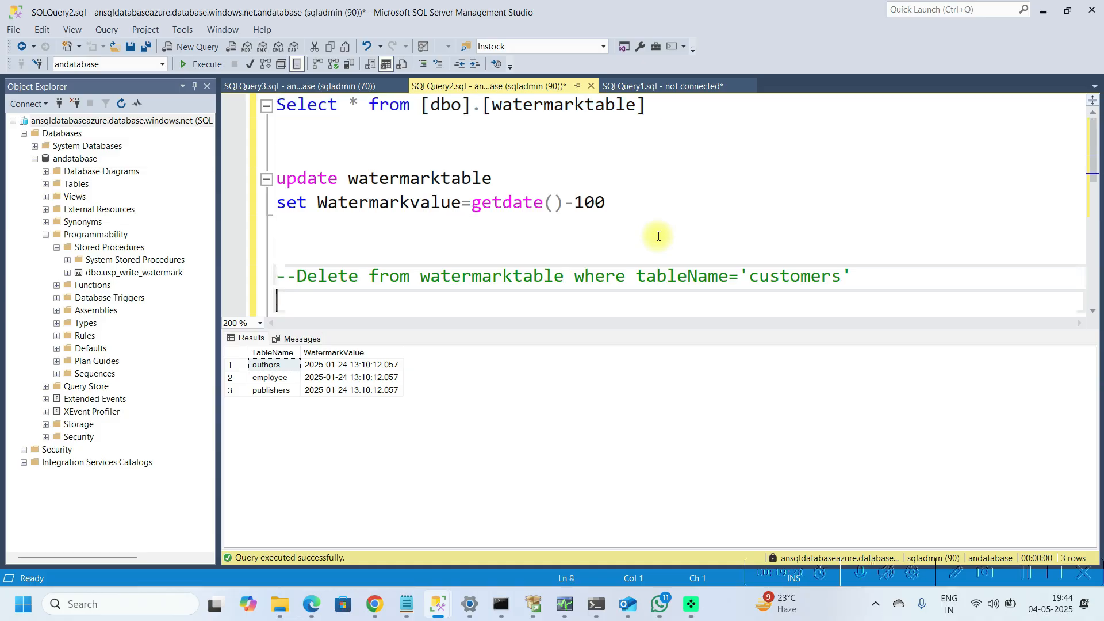
key(Up)
key(Up)
key(Up)
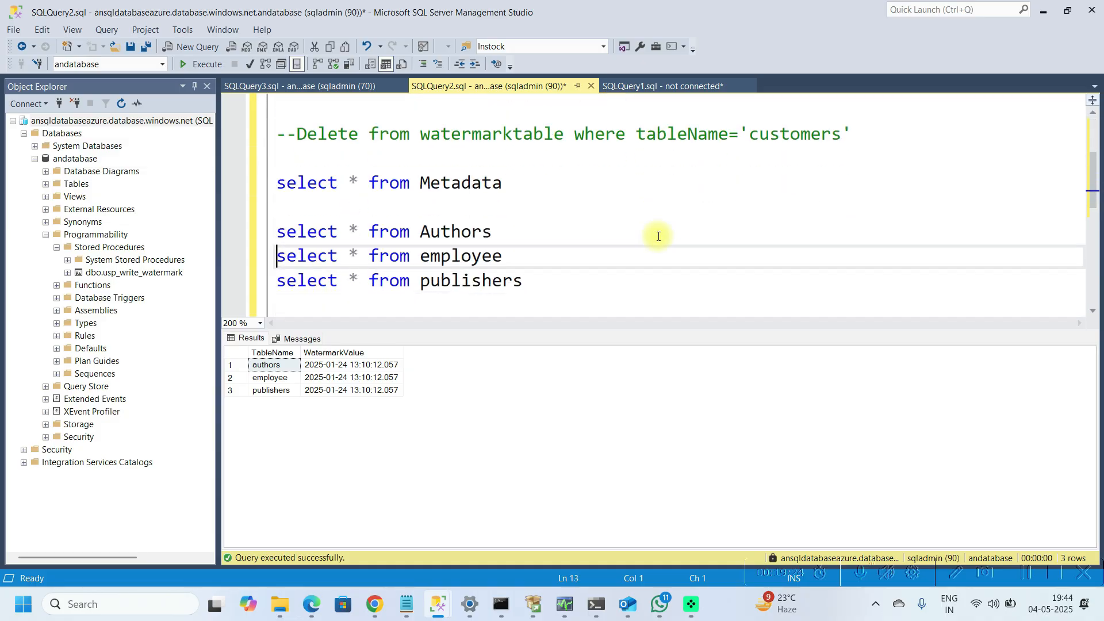
key(Down)
key(shift+Down)
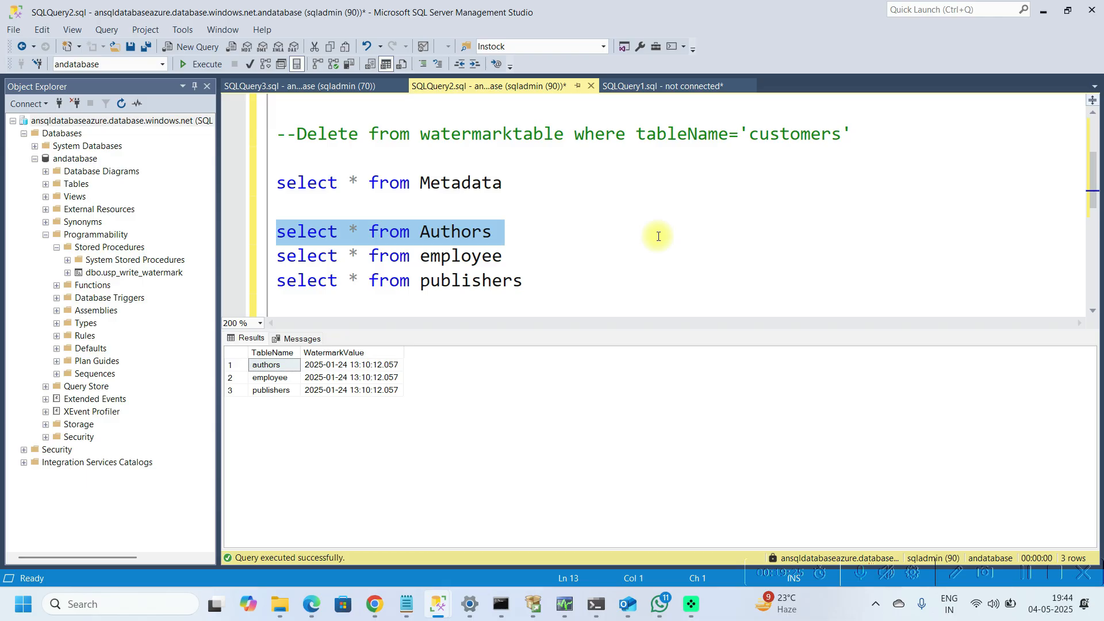
key(F5)
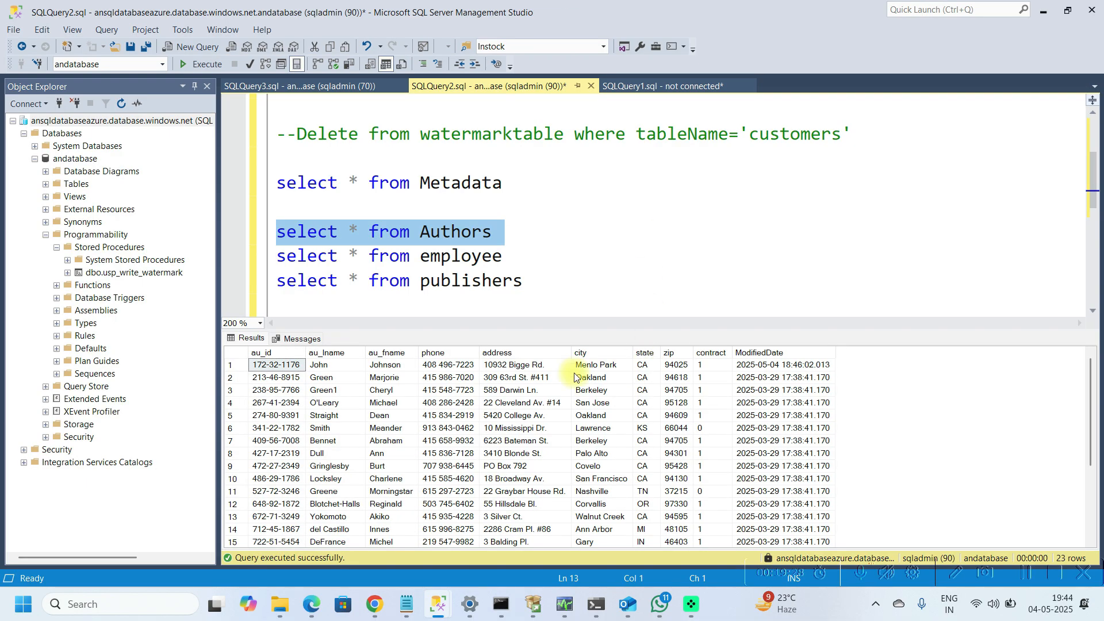
click(311, 340)
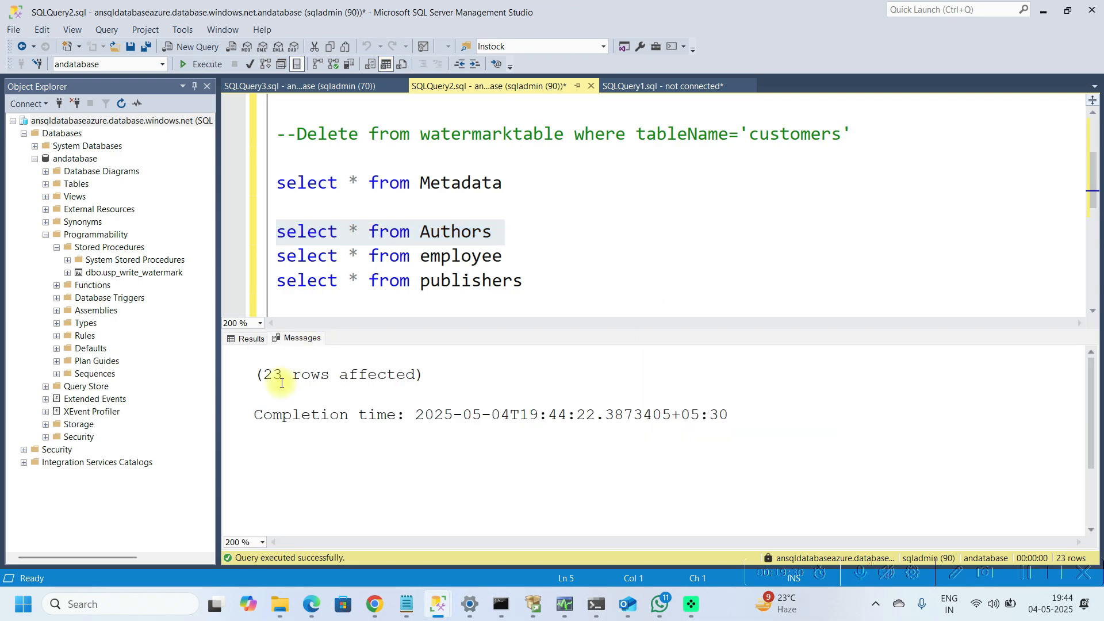
click(259, 338)
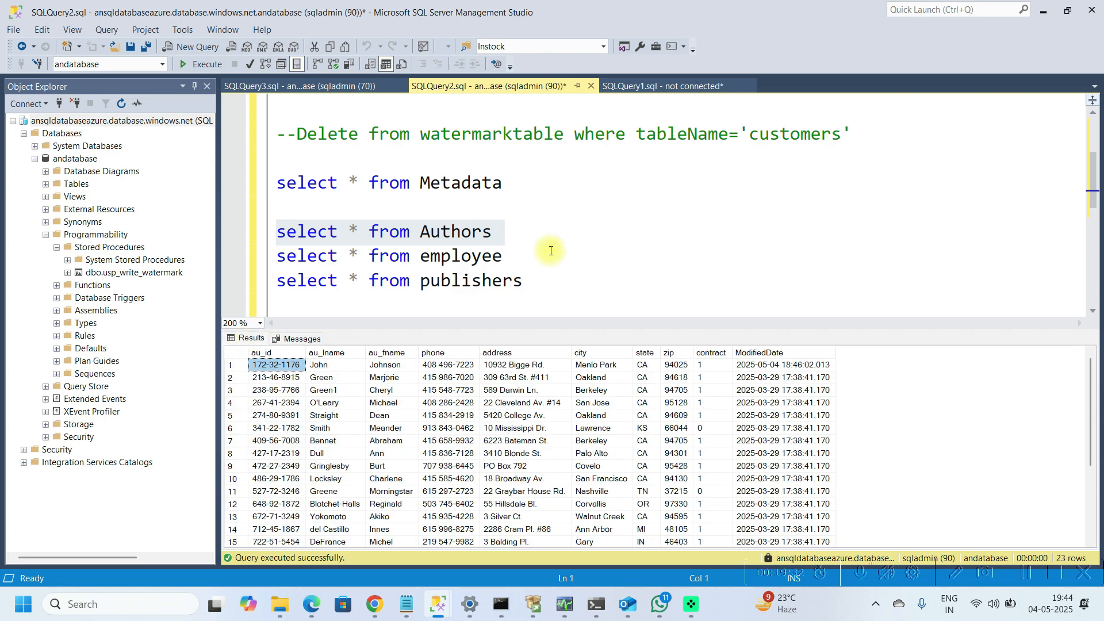
Step: Run the query on [dbo].[watermarktable] and inspect the authors watermark value
click(530, 242)
key(Up)
key(Up)
key(Up)
key(Up)
key(Up)
key(Up)
key(Up)
key(Up)
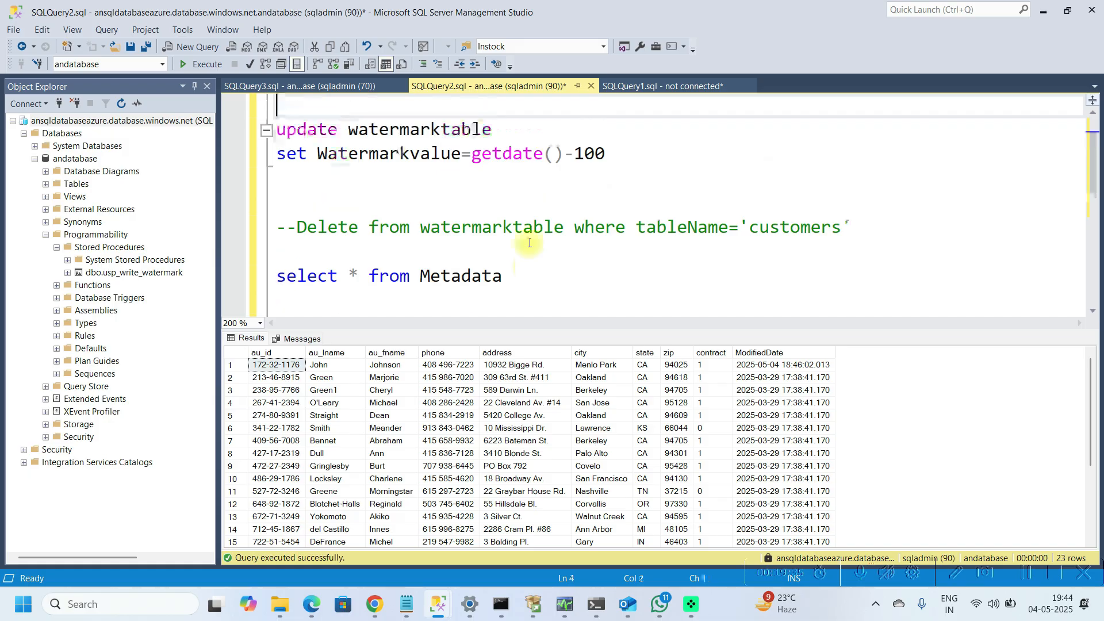
key(Up)
key(Up)
key(Up)
key(End)
key(shift+Home)
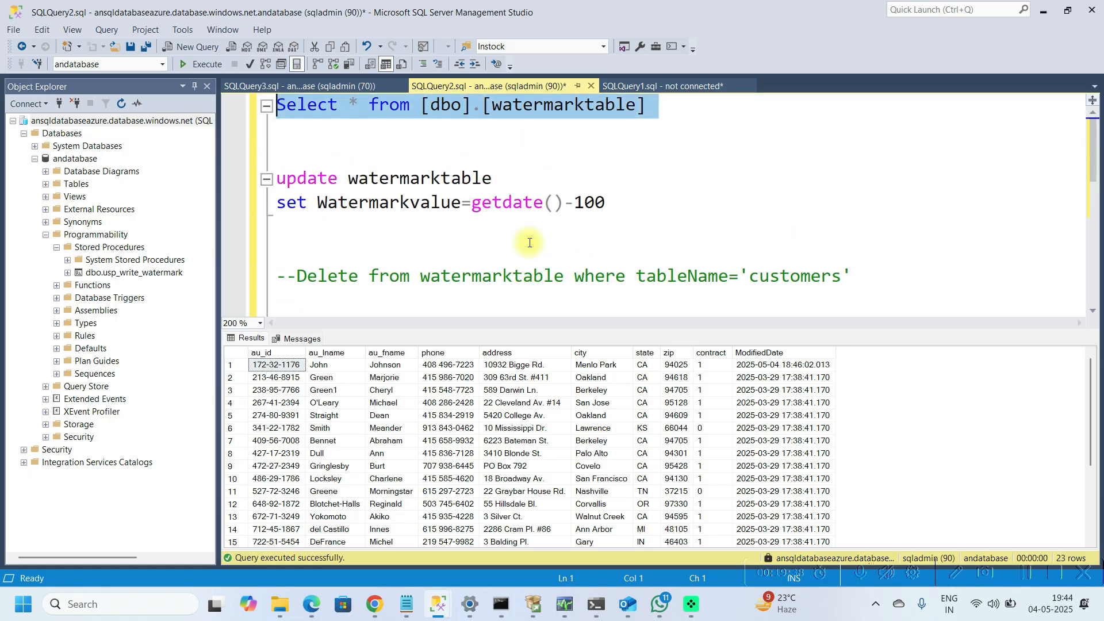
key(F5)
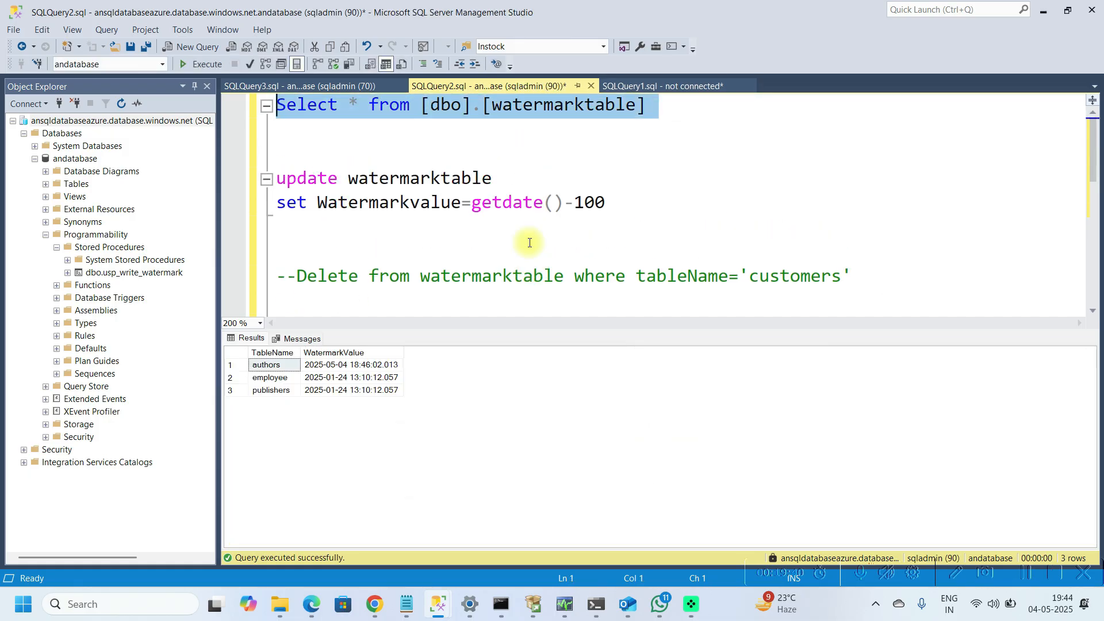
click(266, 365)
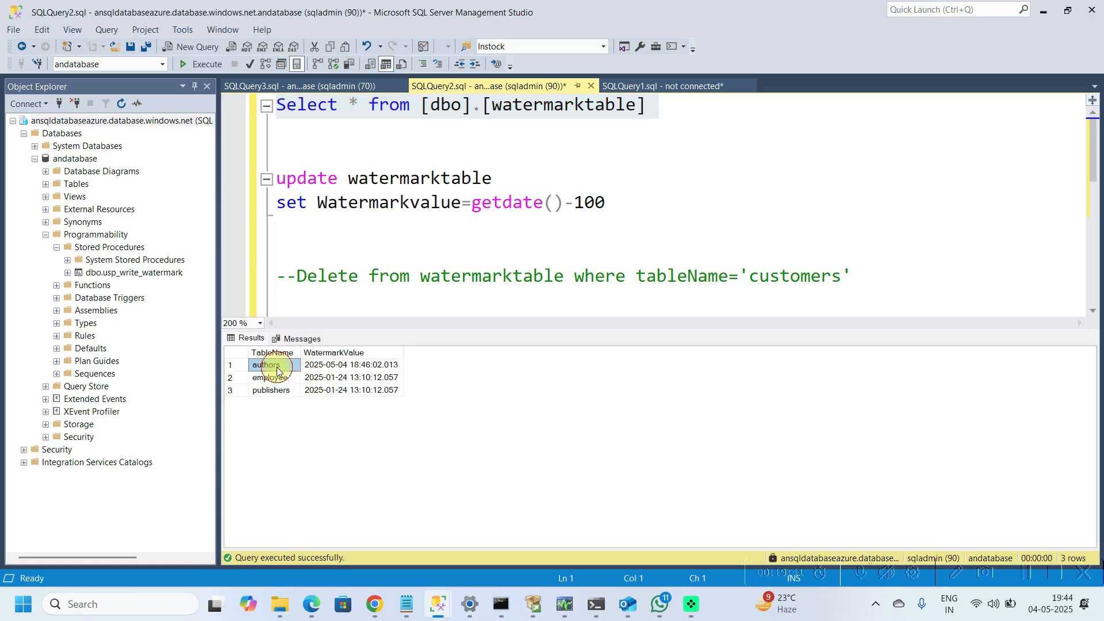
click(343, 370)
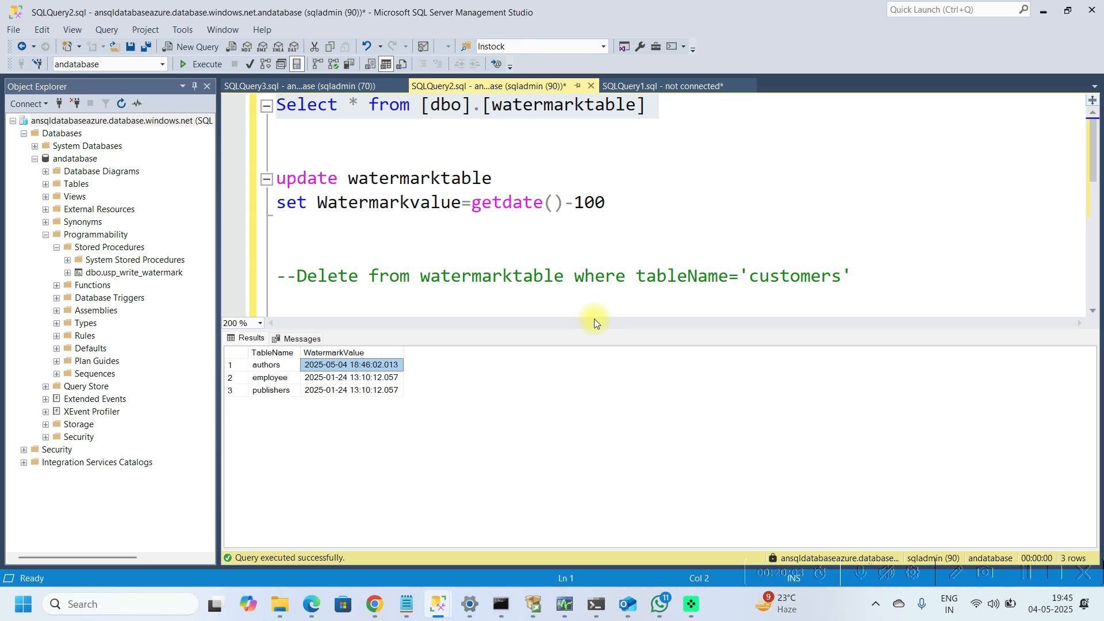
Step: Switch to the query window connected to the on-premises pubs database
mouse_move(437, 610)
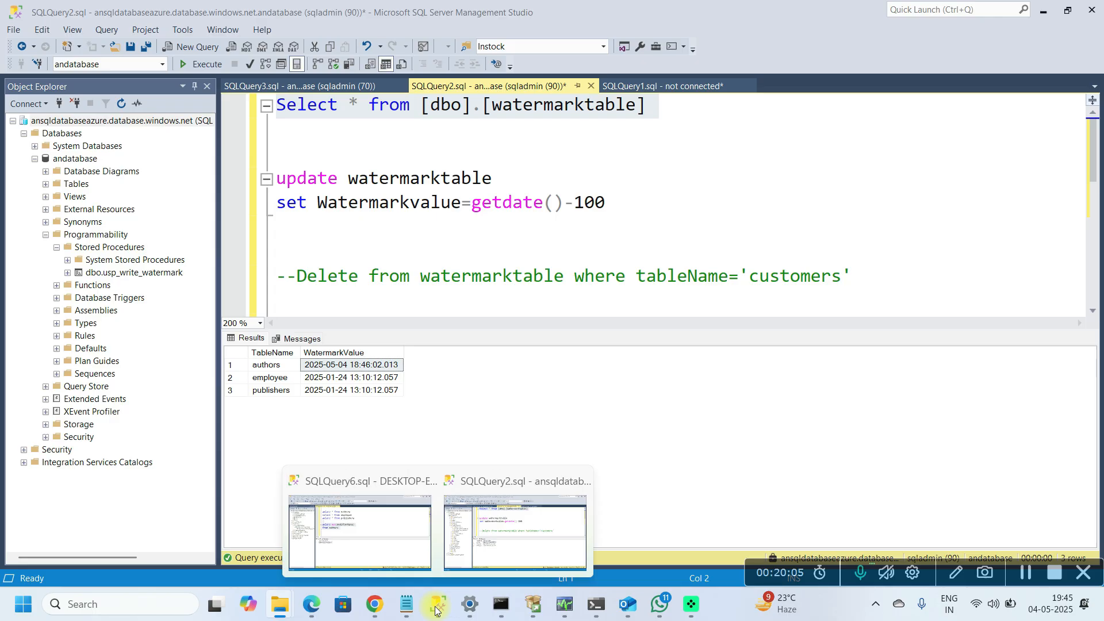
click(371, 520)
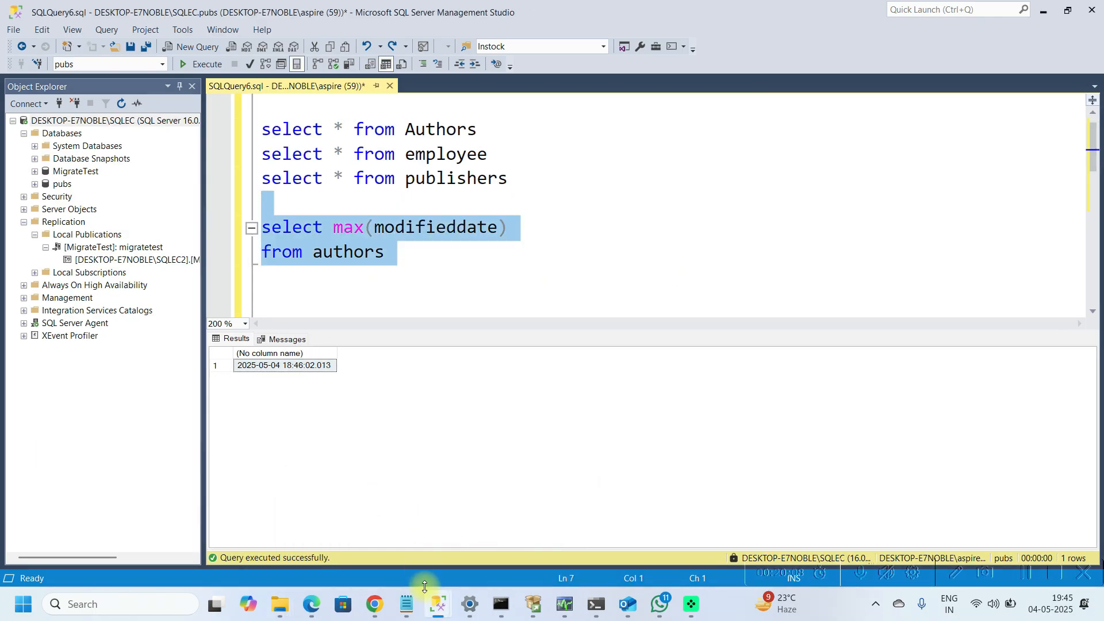
mouse_move(441, 609)
click(368, 528)
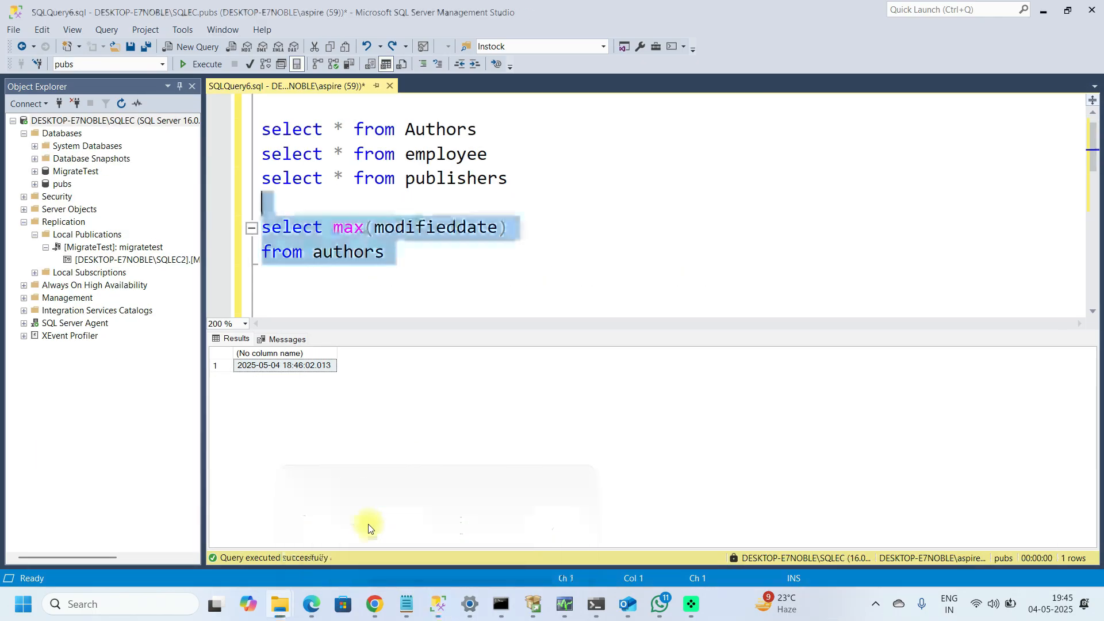
Step: Run the select * from Authors query on the on-premises pubs database
click(408, 303)
key(Up)
key(Up)
key(Down)
key(Down)
key(Up)
key(Up)
key(Up)
key(Up)
key(Up)
key(Up)
key(Up)
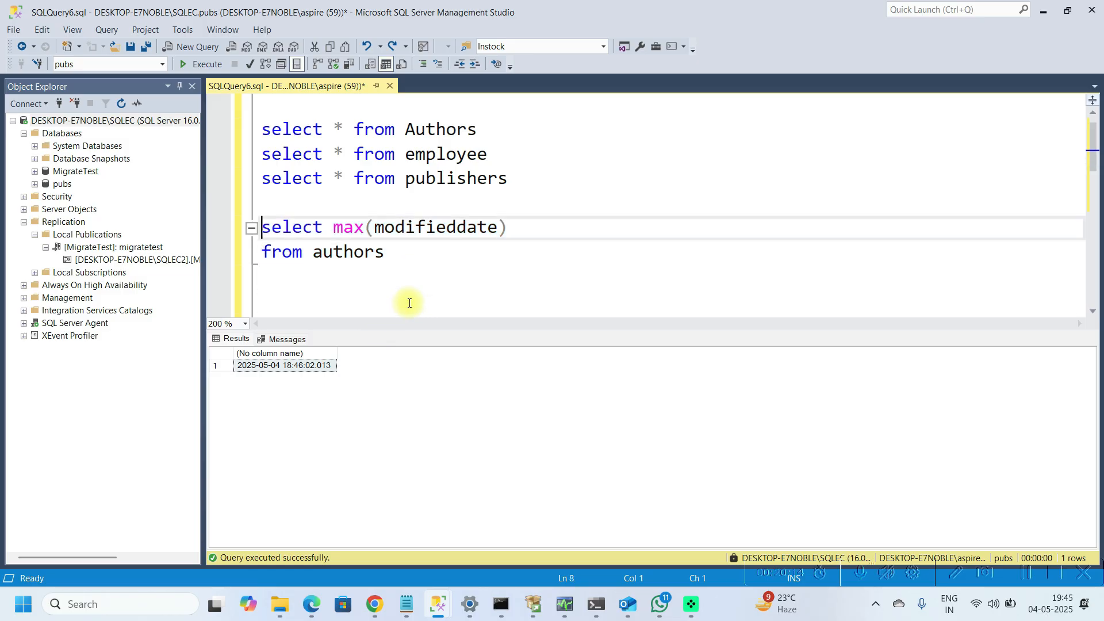
key(shift+Down)
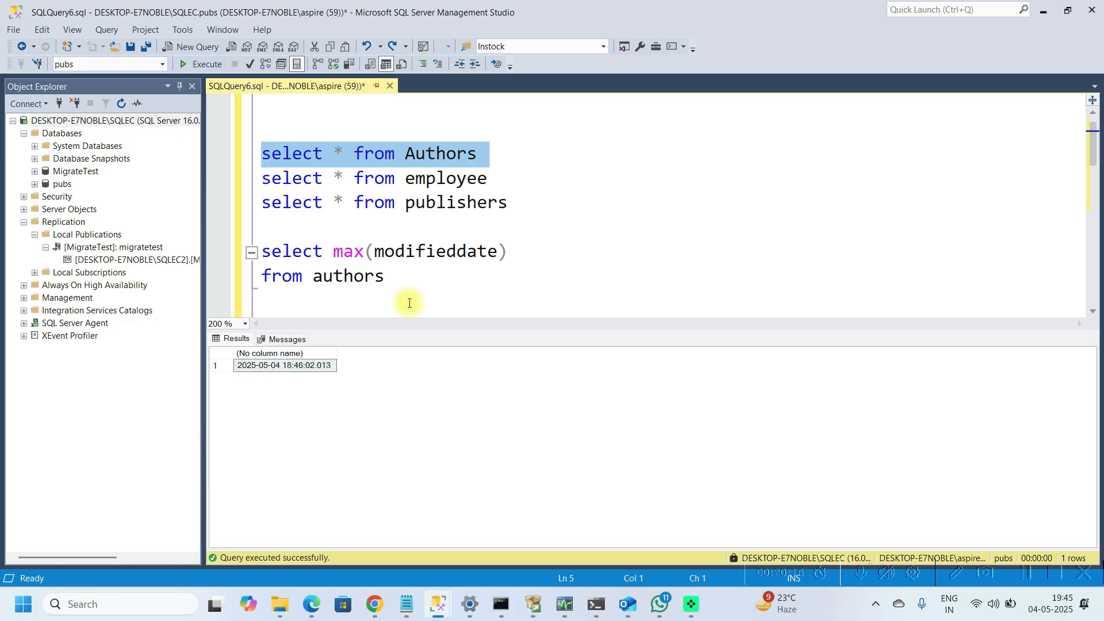
key(F5)
Step: Run the update statement that changes the first author's last name and sets ModifiedDate to getdate()
key(Down)
key(Down)
key(Down)
key(Down)
key(Down)
key(Down)
key(Down)
key(Down)
key(Down)
key(Down)
key(Down)
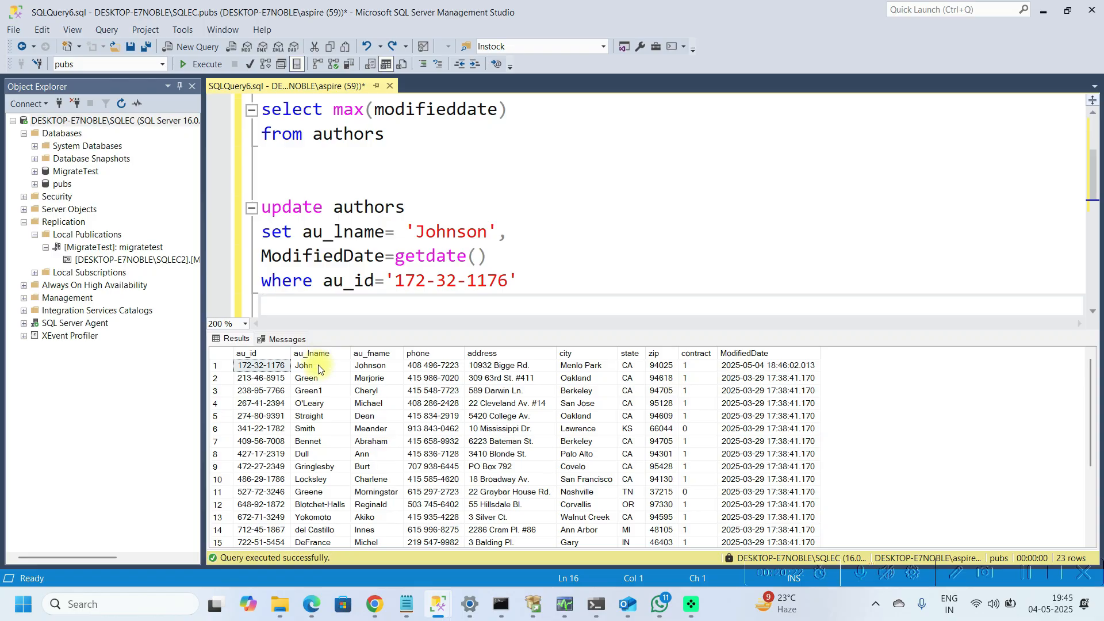
click(377, 368)
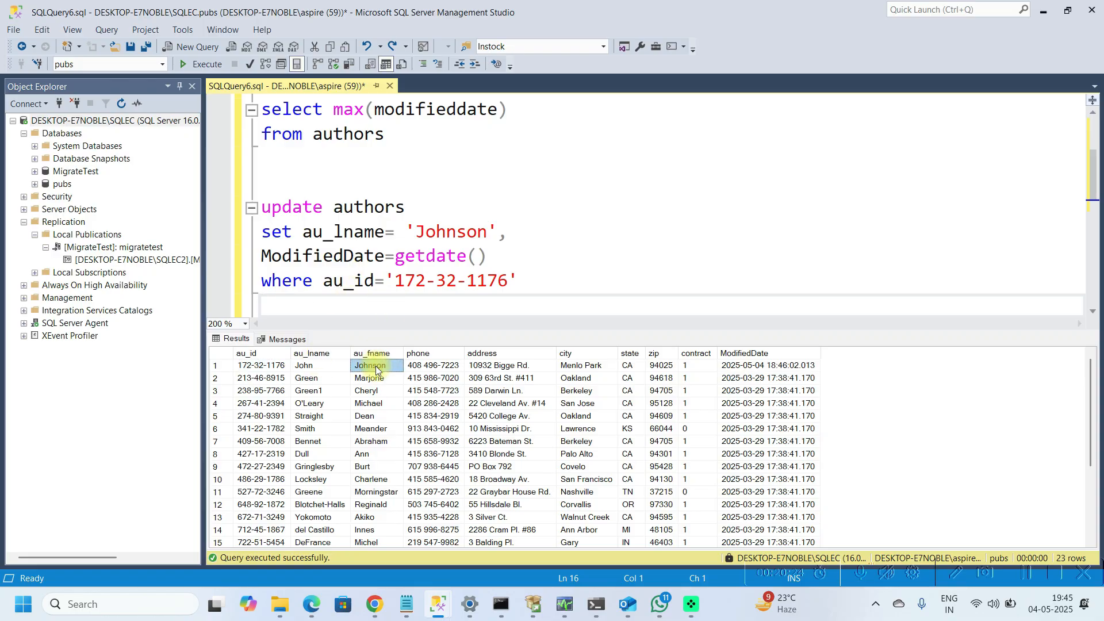
click(305, 371)
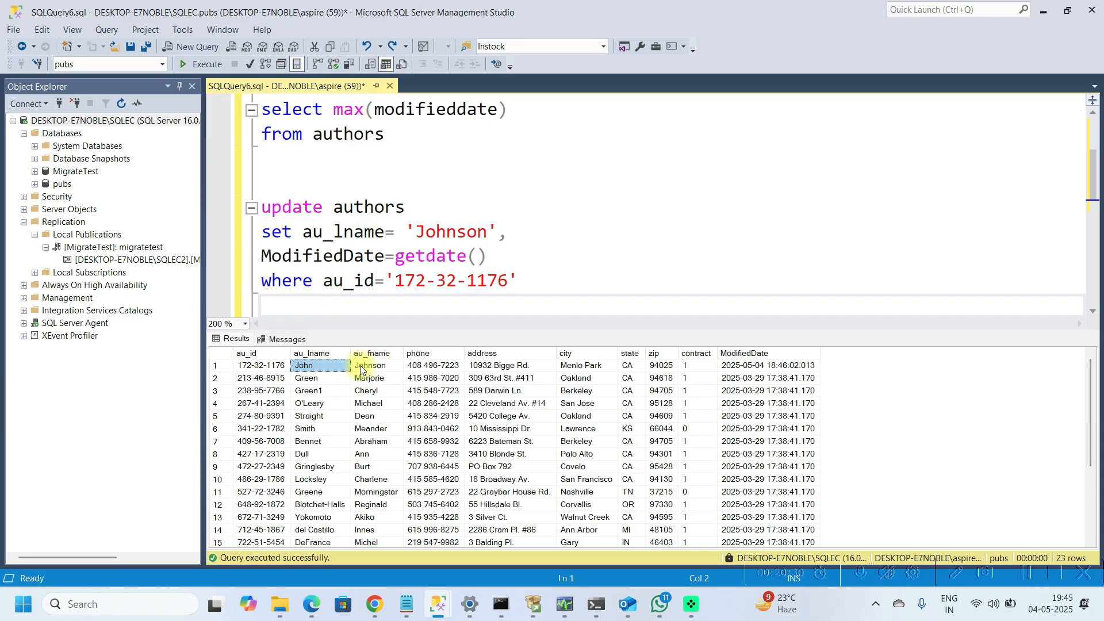
click(219, 371)
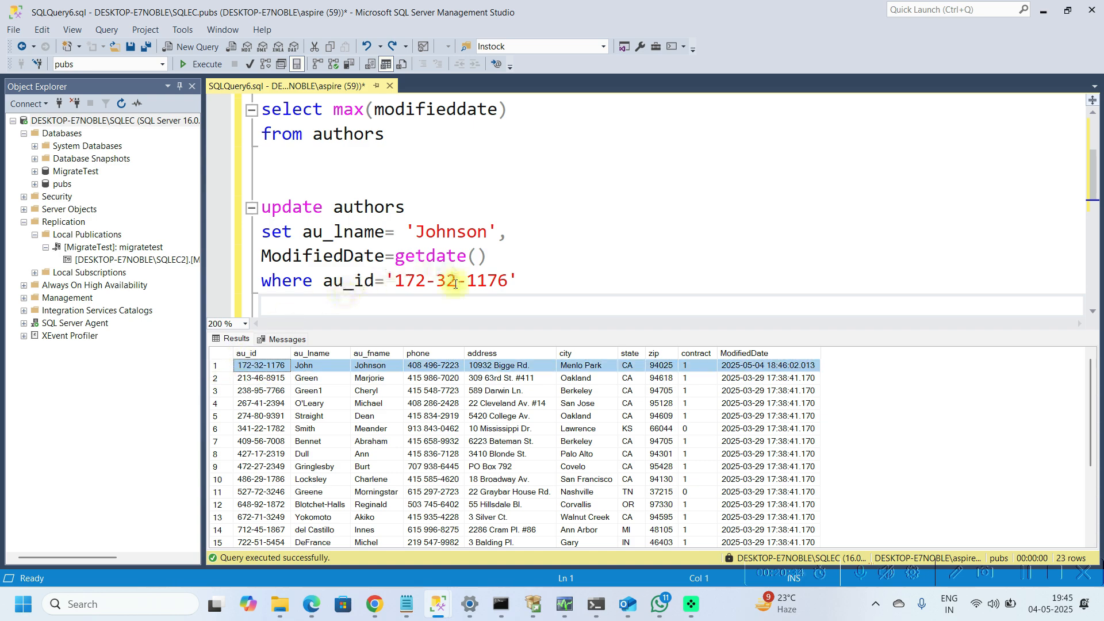
click(312, 300)
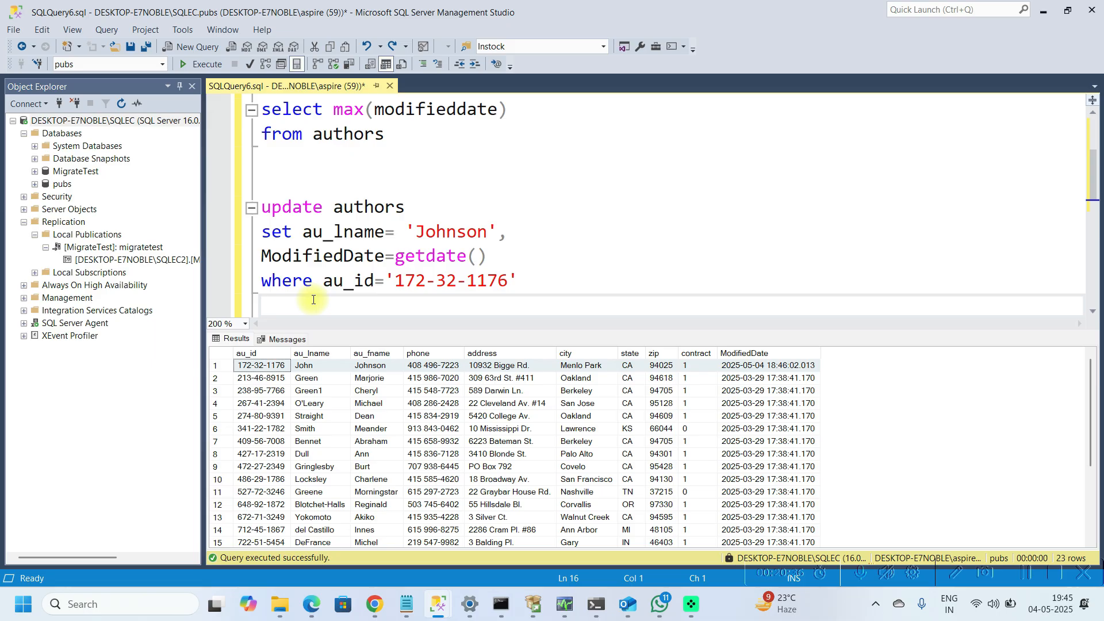
key(shift+Up)
key(shift+Up)
key(shift+Up)
key(shift+Up)
key(shift+Up)
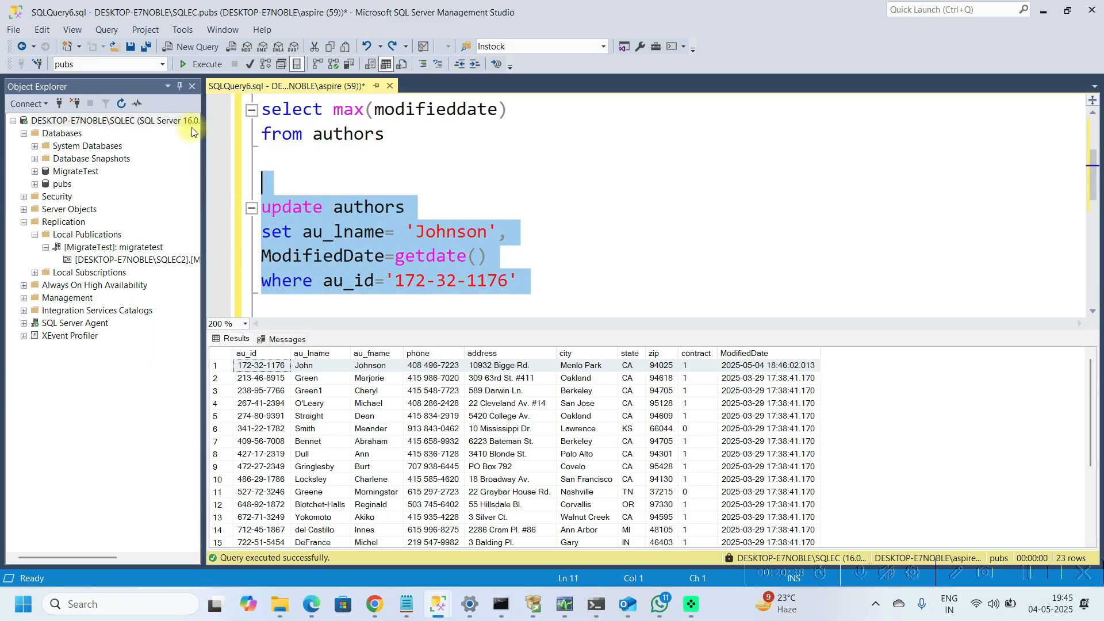
click(192, 67)
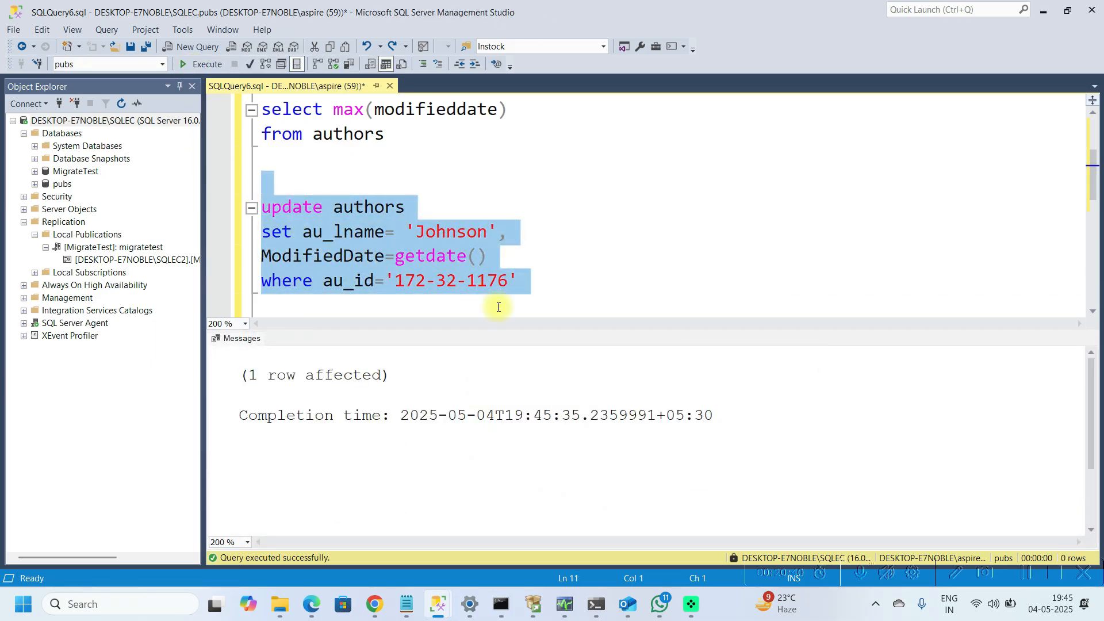
Step: Add blank lines below the update statement and rerun the select * from Authors query
click(554, 285)
key(Return)
key(Return)
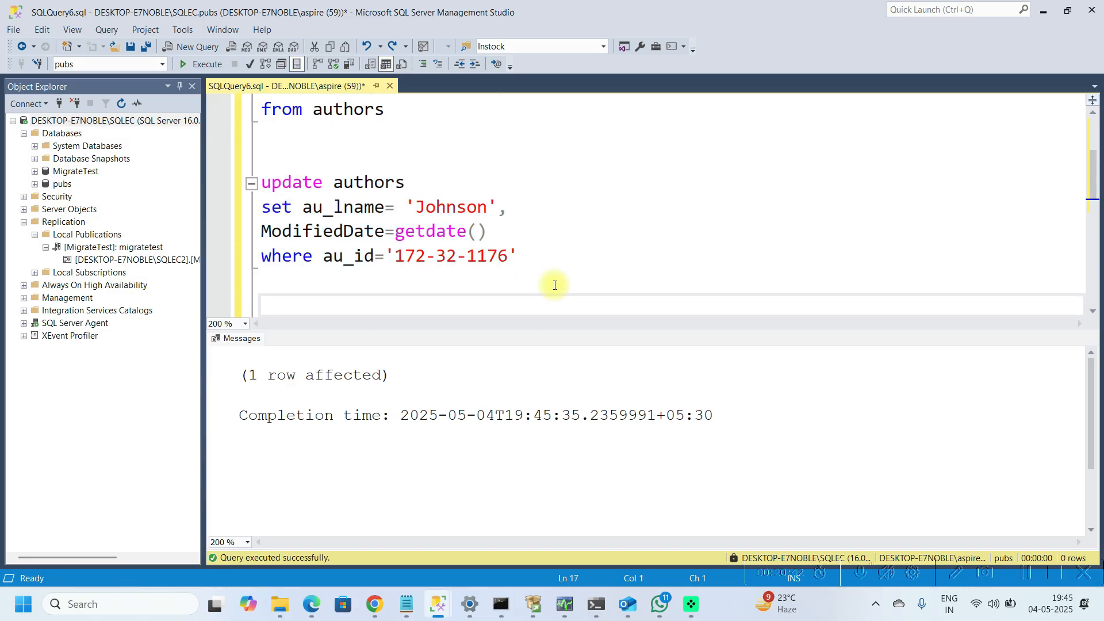
click(376, 155)
key(Up)
key(Up)
key(Up)
key(Up)
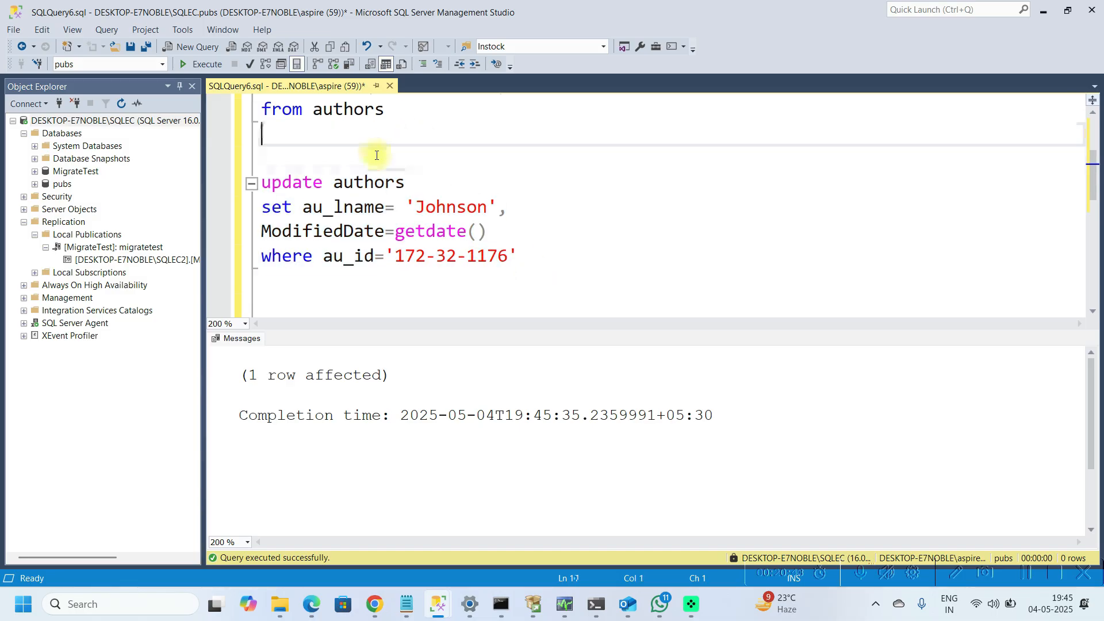
key(Down)
key(Down)
key(Down)
key(Down)
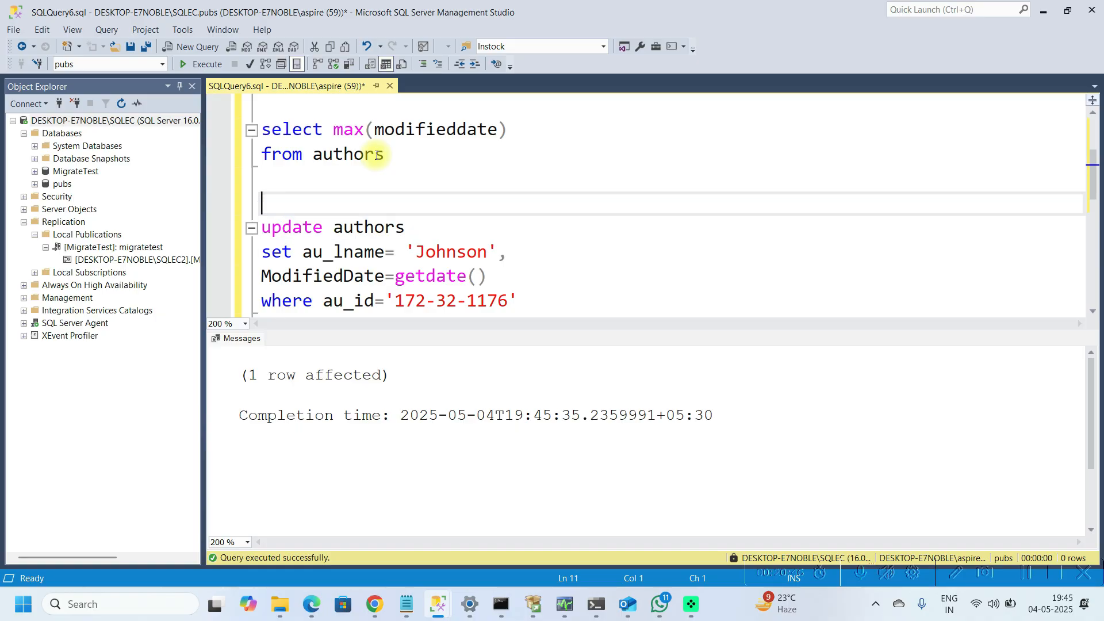
key(Up)
key(Up)
key(Up)
key(Up)
key(Up)
key(Up)
key(Up)
key(shift+Down)
key(F5)
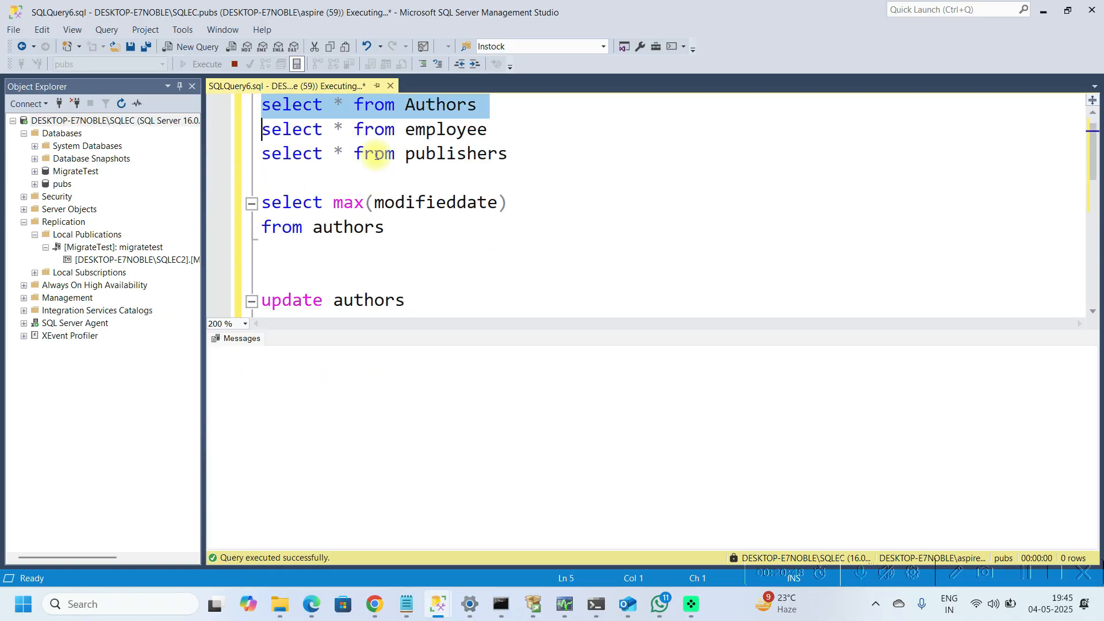
Step: Write an insert into authors statement for a new author named 'test' / 'test_f' with ModifiedDate set to getdate()
key(Down)
key(Down)
key(Down)
key(Down)
key(Down)
key(Down)
key(Down)
key(Down)
key(Down)
key(Down)
key(Down)
key(Down)
key(Down)
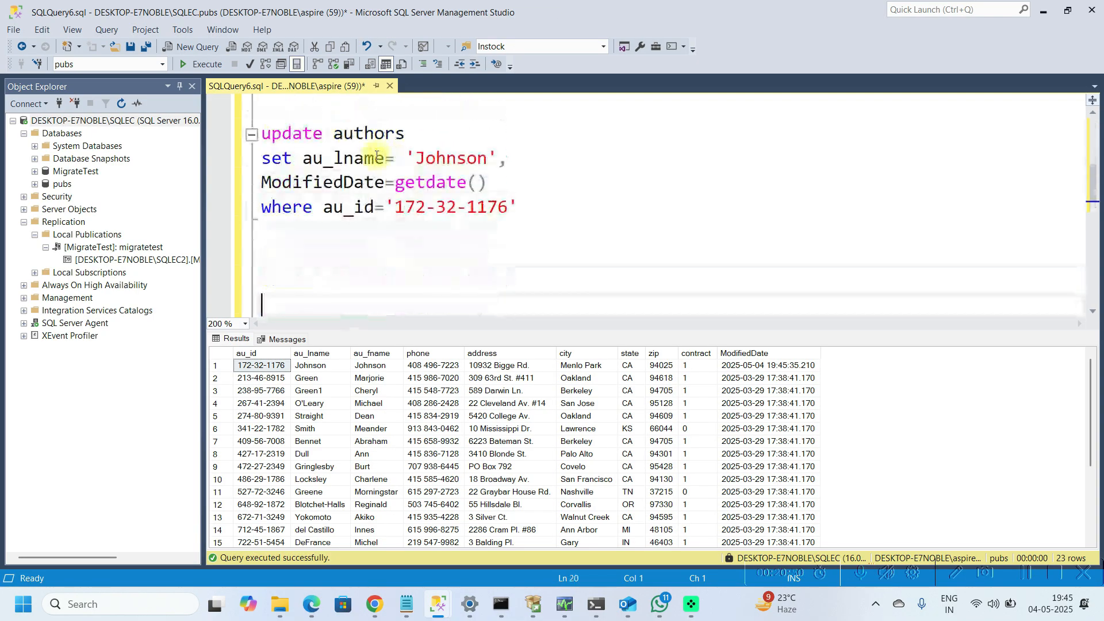
key(Up)
text(insert into )
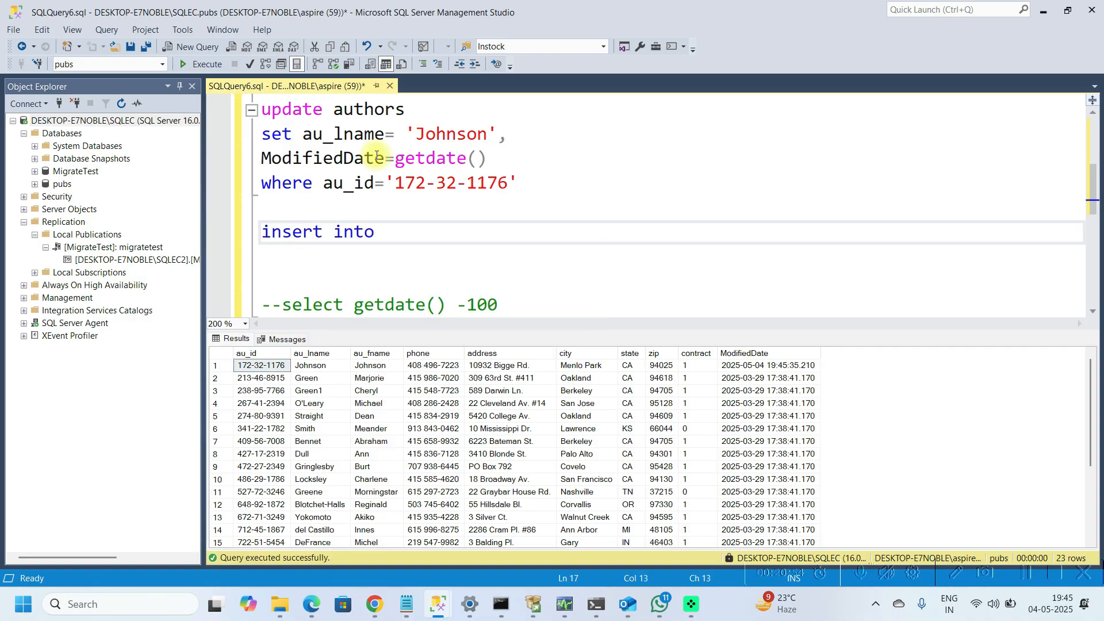
text(Au)
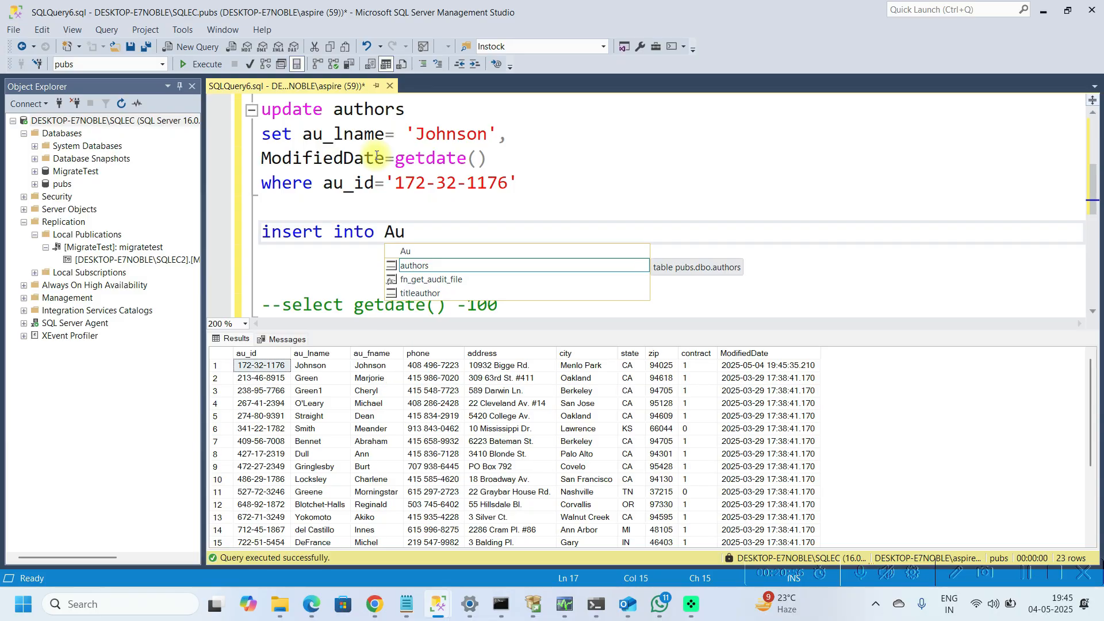
key(Escape)
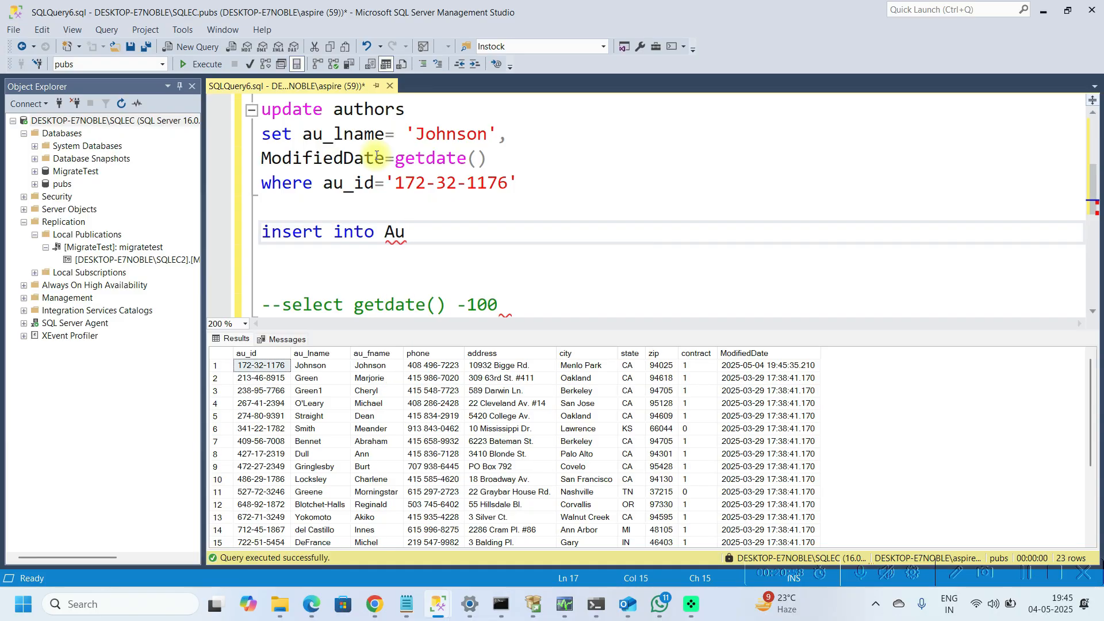
text(th)
key(Escape)
text(ou)
key(Tab)
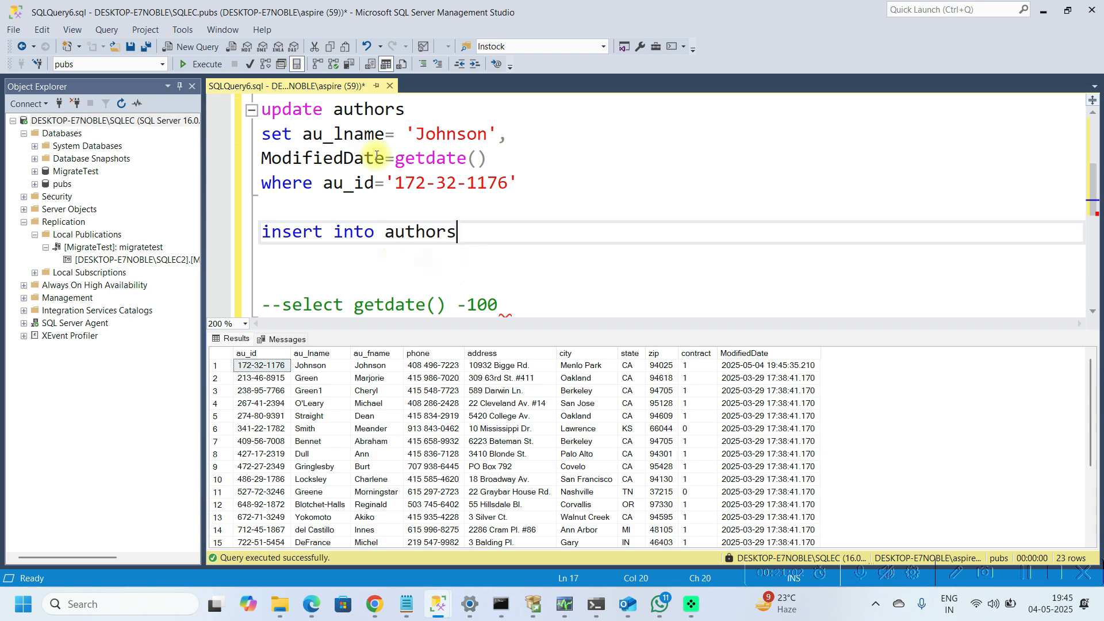
key(Return)
text(*au)
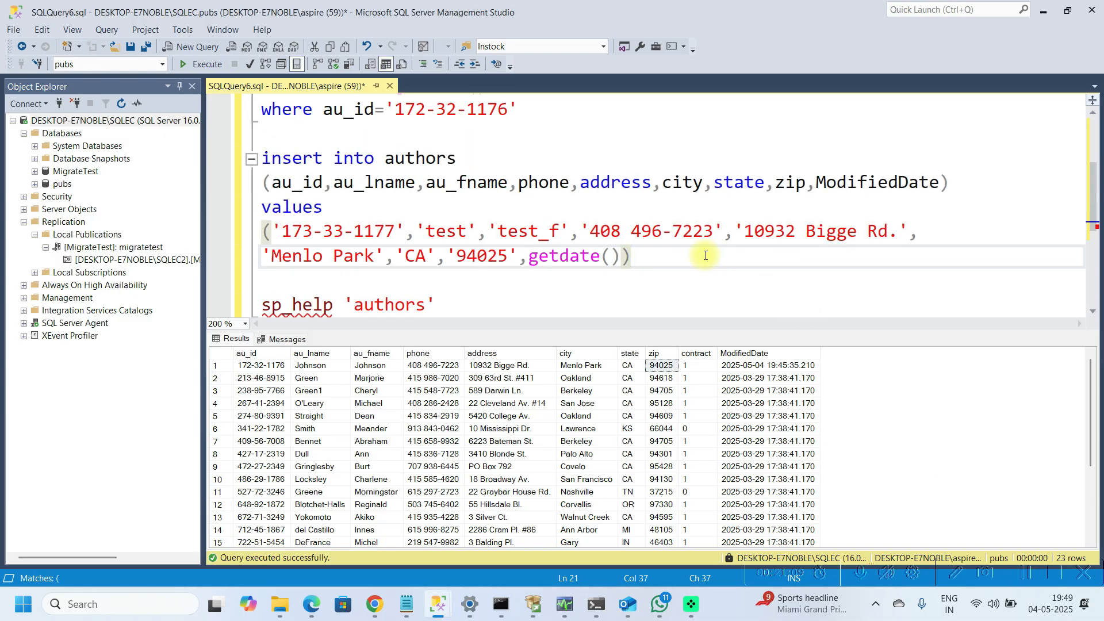
Step: Try to execute the insert into authors statement
key(shift+Up)
key(shift+Up)
key(shift+Up)
key(shift+Up)
key(shift+Up)
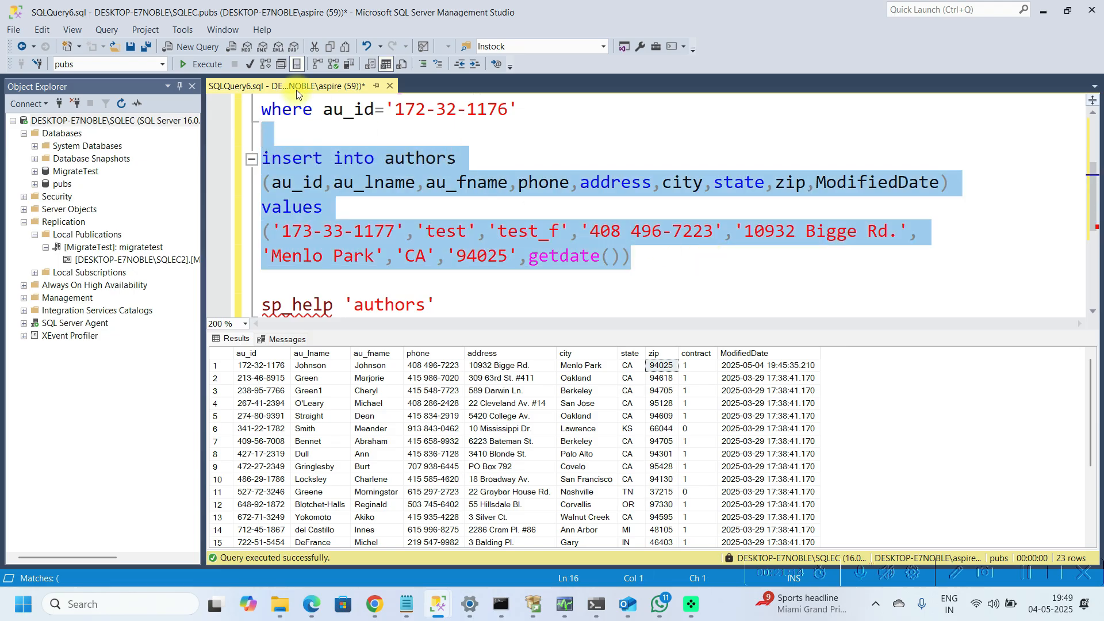
click(203, 65)
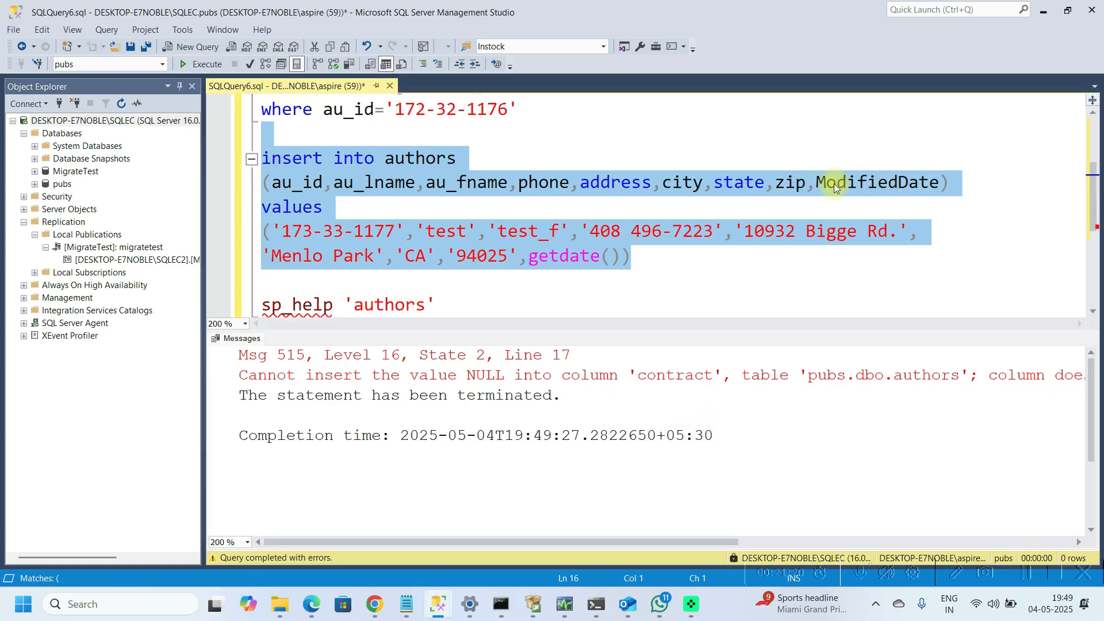
Step: Add the contract column with value 1 to the insert statement and execute it
click(816, 183)
text(contract)
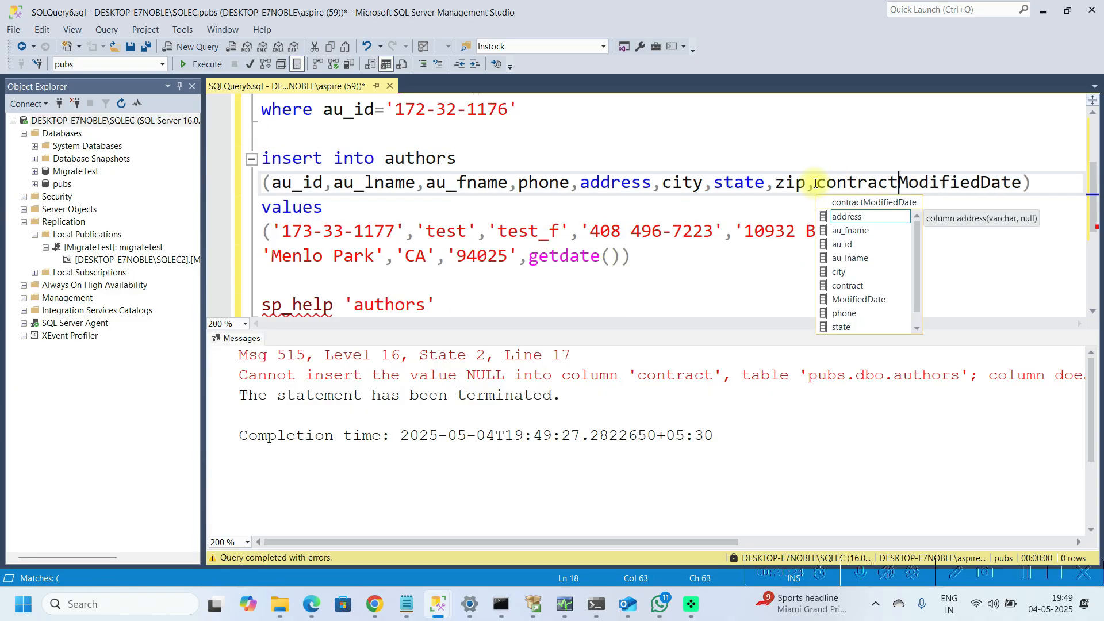
text(,)
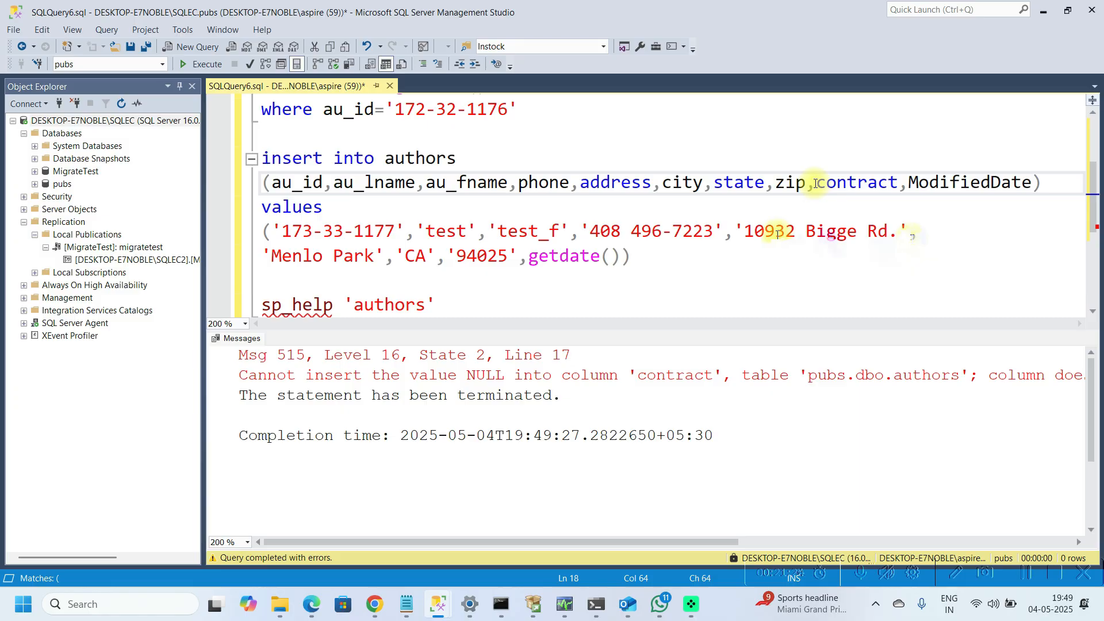
click(524, 259)
text(1,)
drag(692, 273, 262, 158)
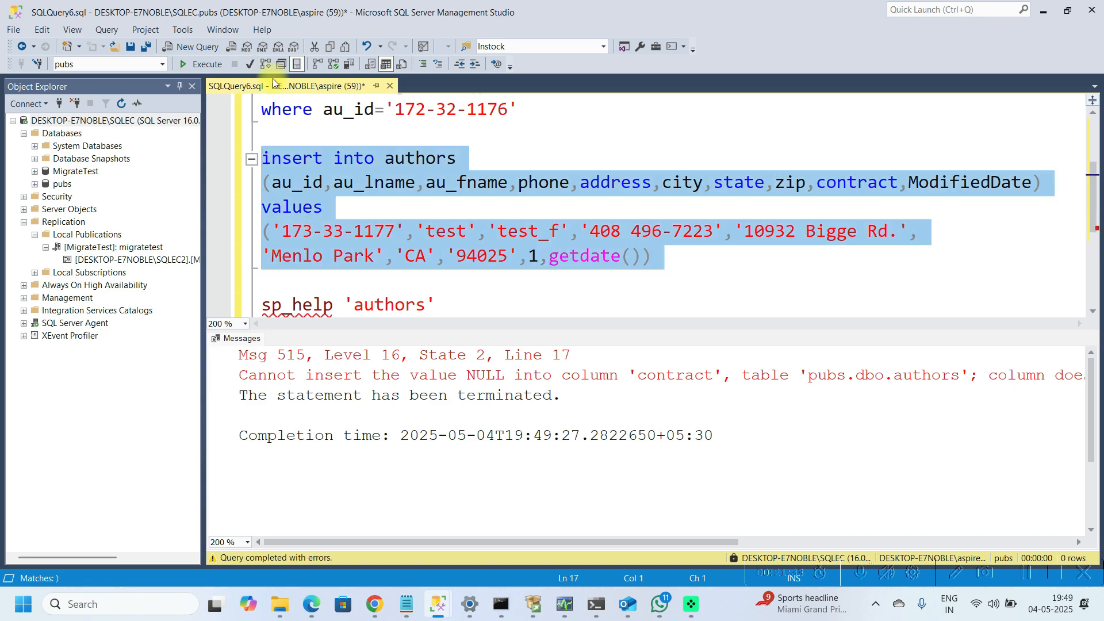
click(186, 59)
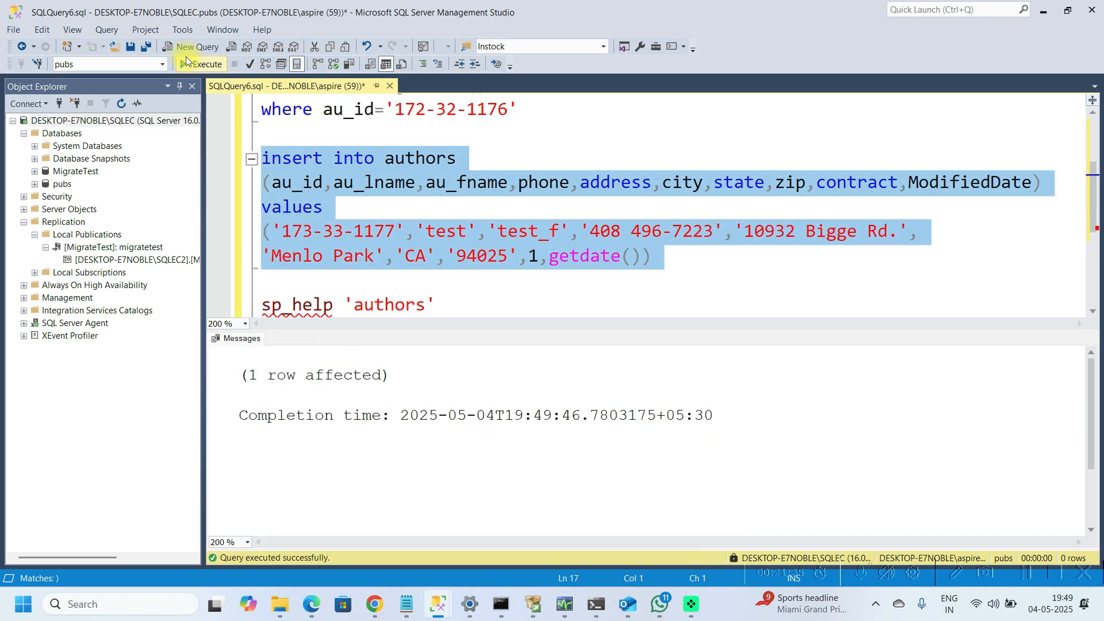
Step: Rerun the select * from Authors query
click(465, 138)
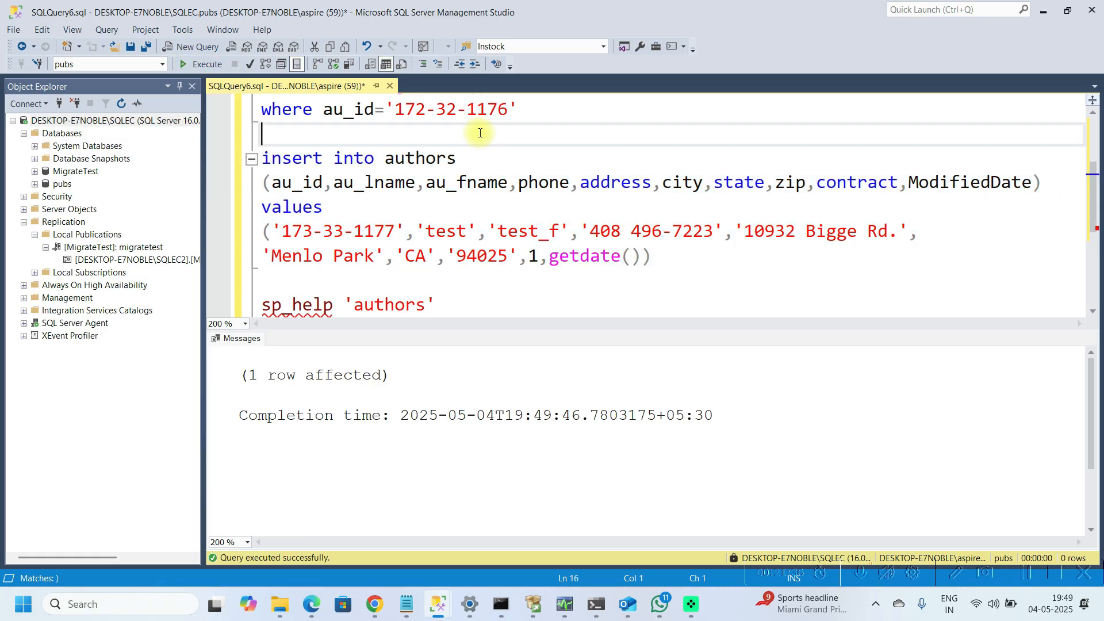
key(ctrl+Home)
key(Down)
key(Down)
key(Down)
key(Down)
key(shift+Up)
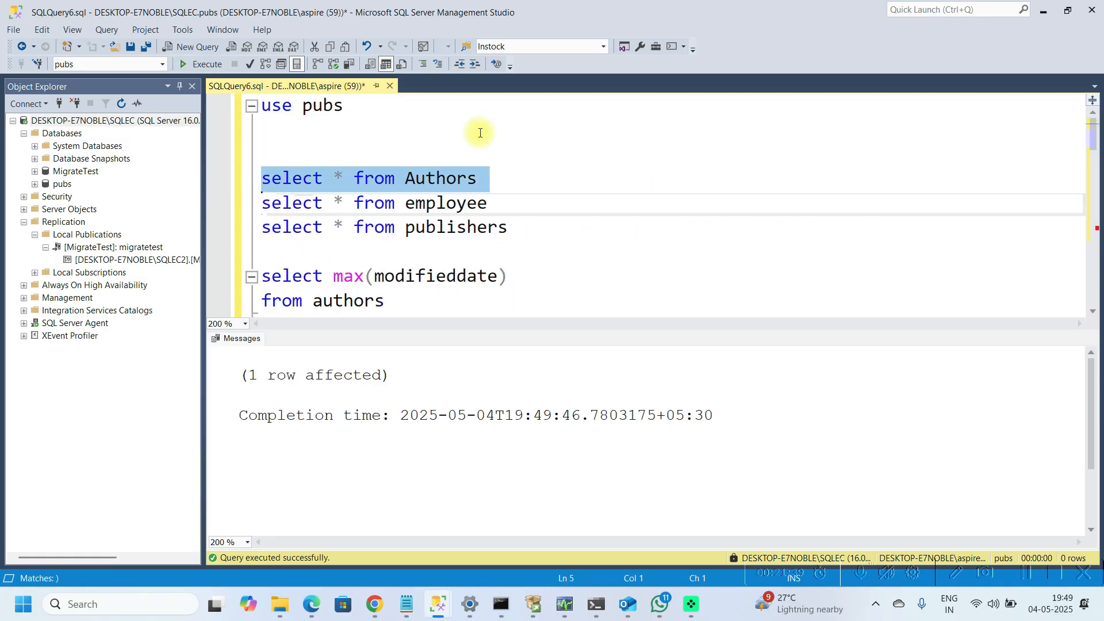
key(F5)
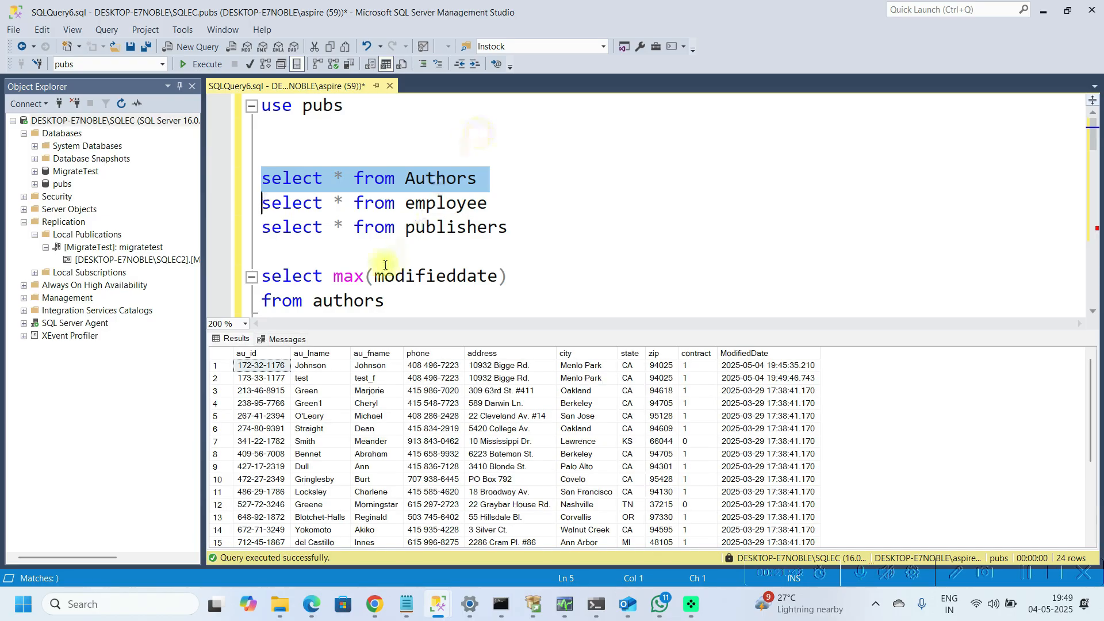
Step: Inspect the updated and newly inserted author rows and their ModifiedDate values in the results
click(282, 340)
click(235, 339)
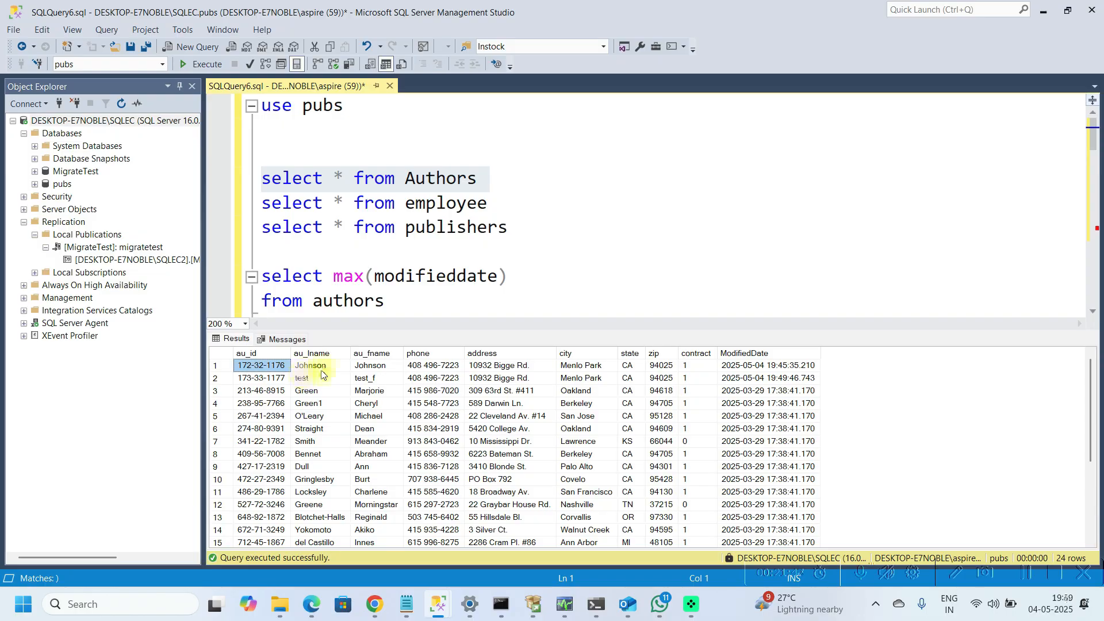
key(Right)
key(Down)
key(Down)
key(Down)
key(Down)
key(Down)
key(Down)
key(Down)
key(Down)
key(Down)
key(Down)
key(Down)
key(Down)
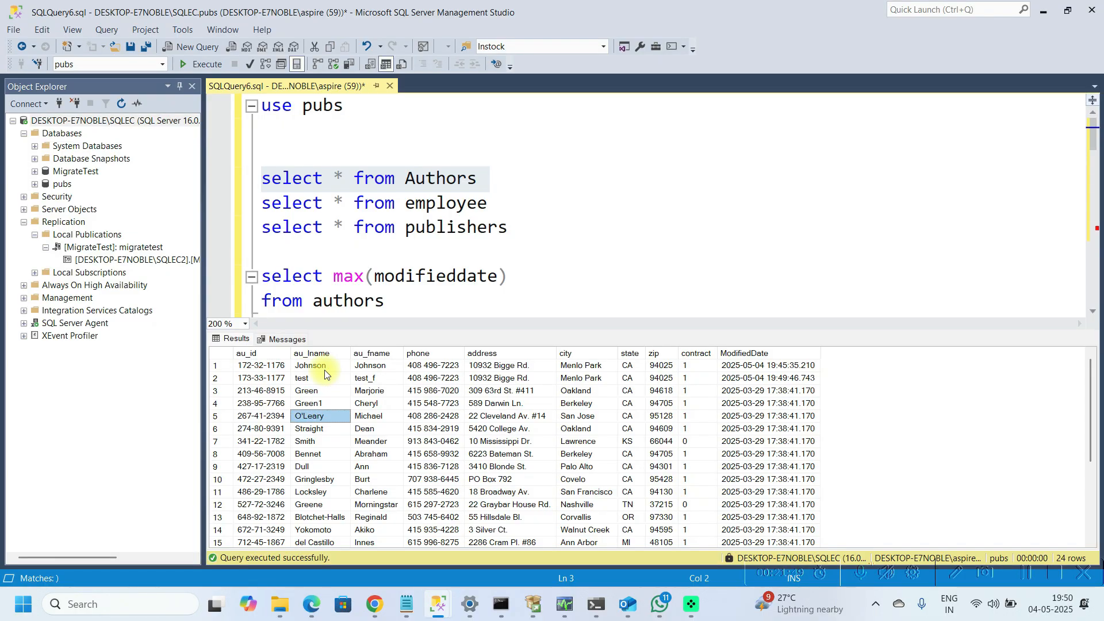
key(Up)
key(Up)
key(Up)
key(Up)
key(Up)
key(Up)
key(Up)
key(Up)
key(Up)
key(Up)
key(Up)
key(Left)
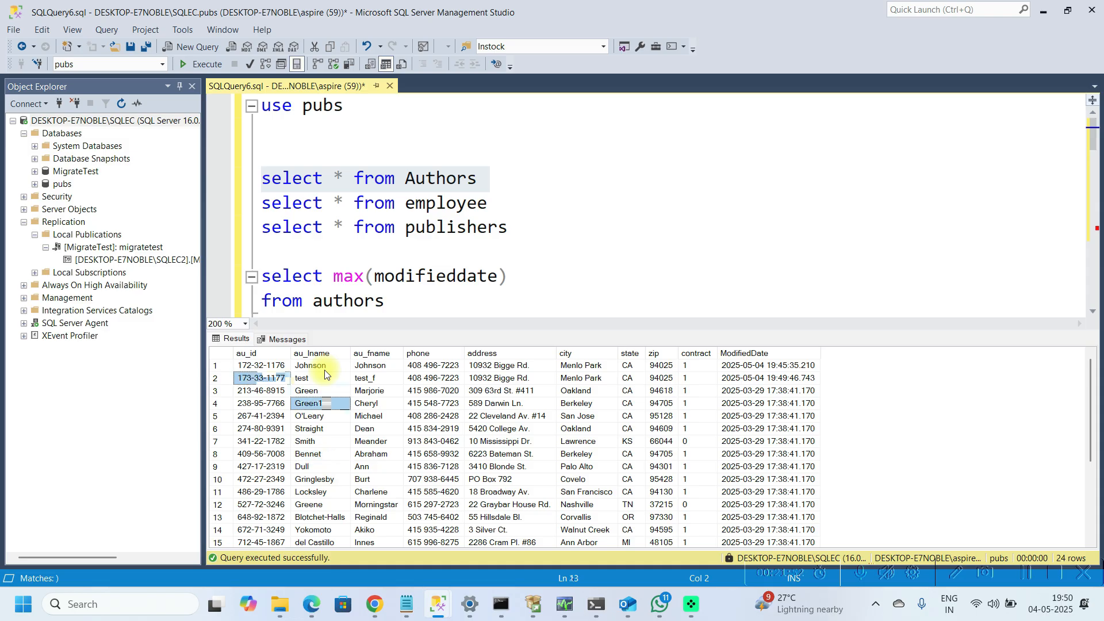
key(Right)
key(Right)
key(Right)
key(Right)
key(Right)
key(Right)
key(Right)
key(Right)
key(Right)
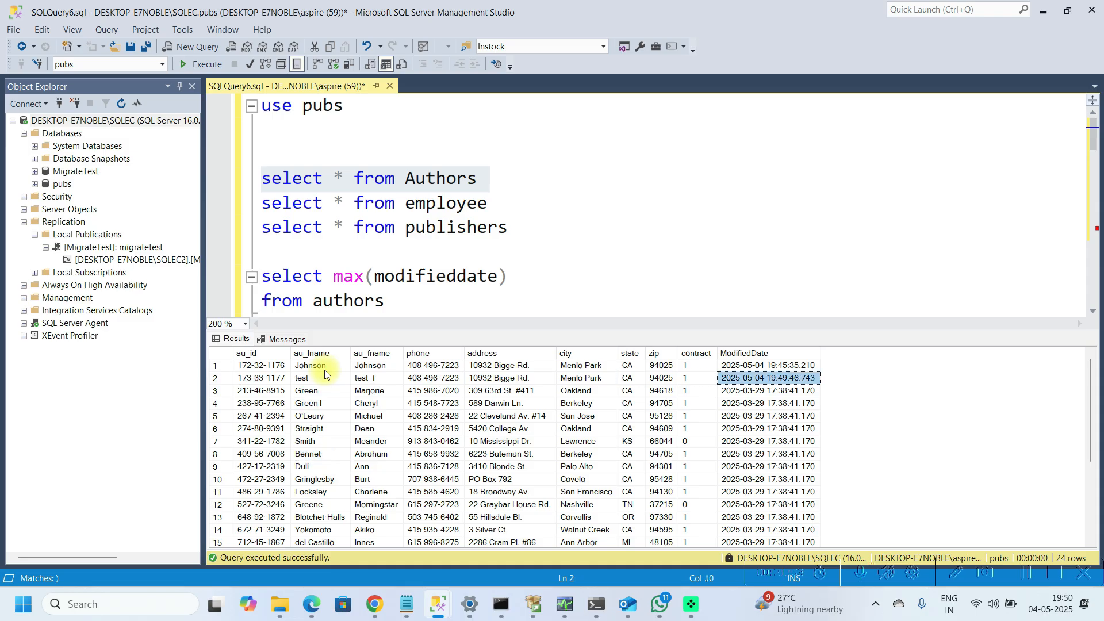
Step: Debug-run the incremental load pipeline again in Data Factory to copy the changed author rows
key(Up)
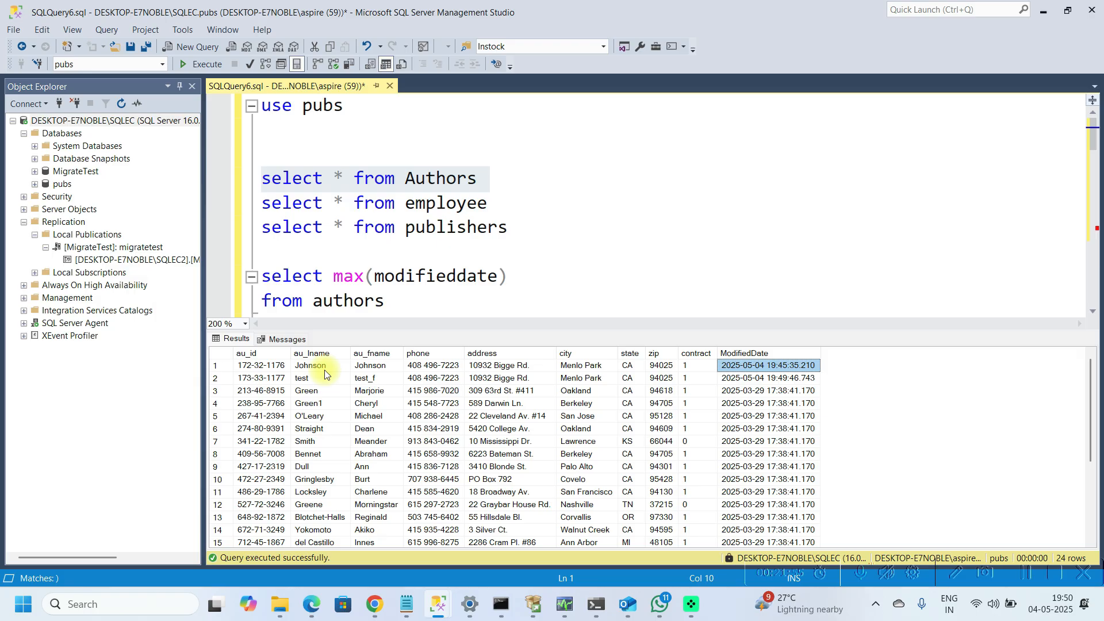
key(Down)
key(Down)
key(Up)
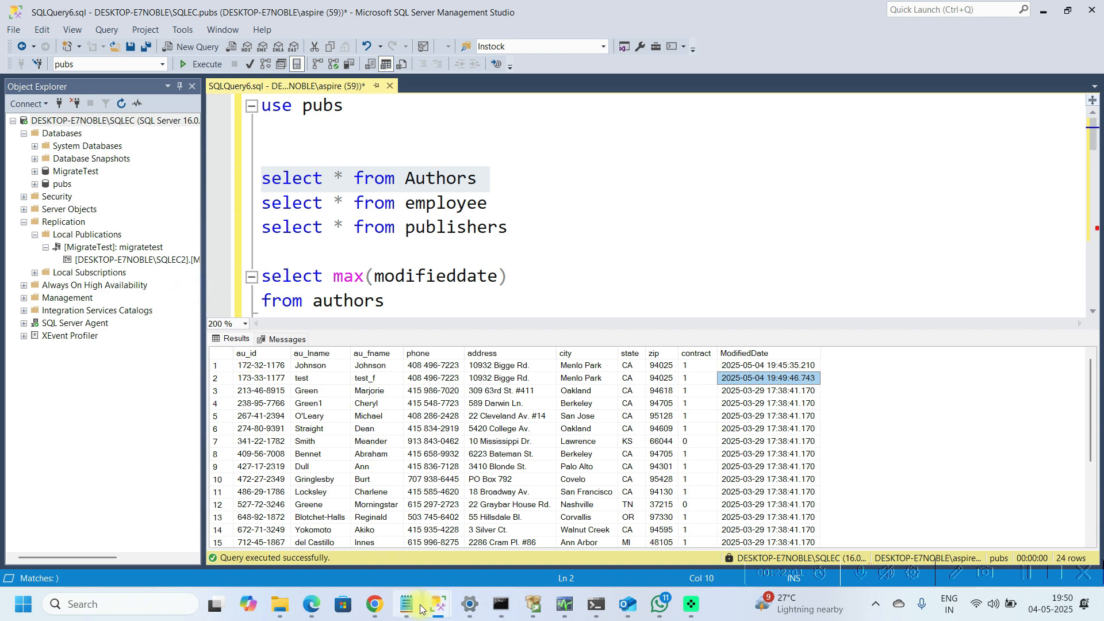
mouse_move(372, 606)
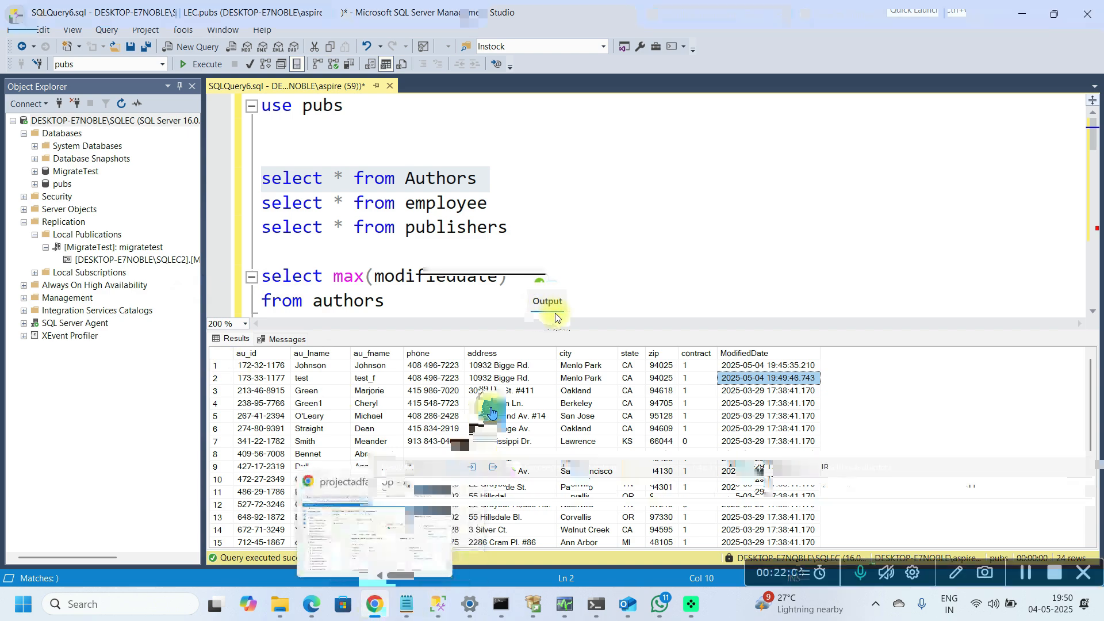
click(372, 606)
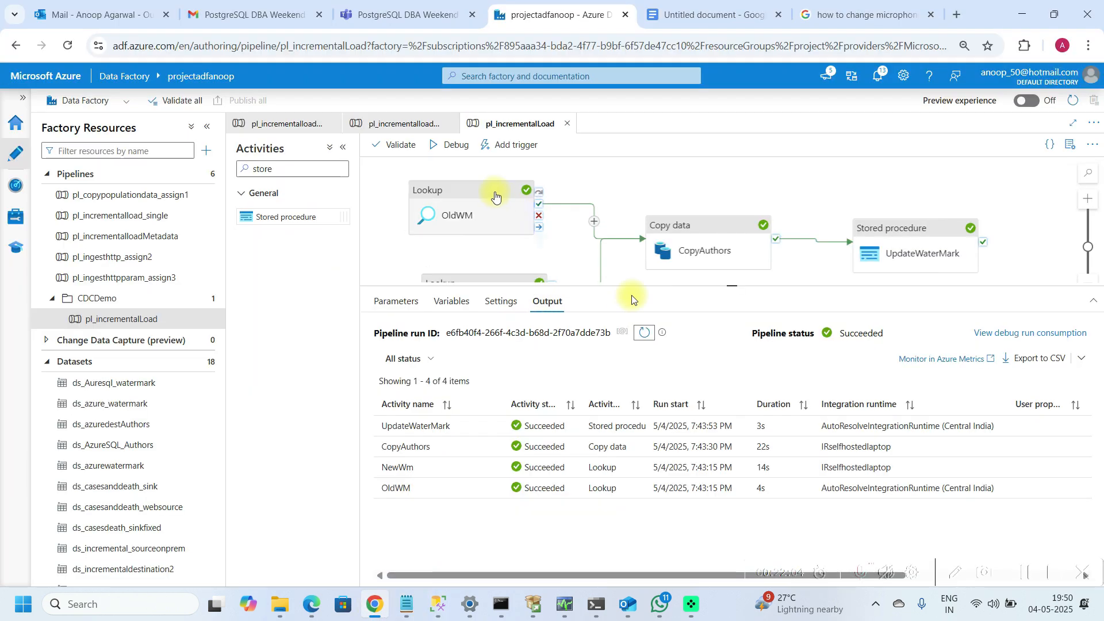
click(439, 152)
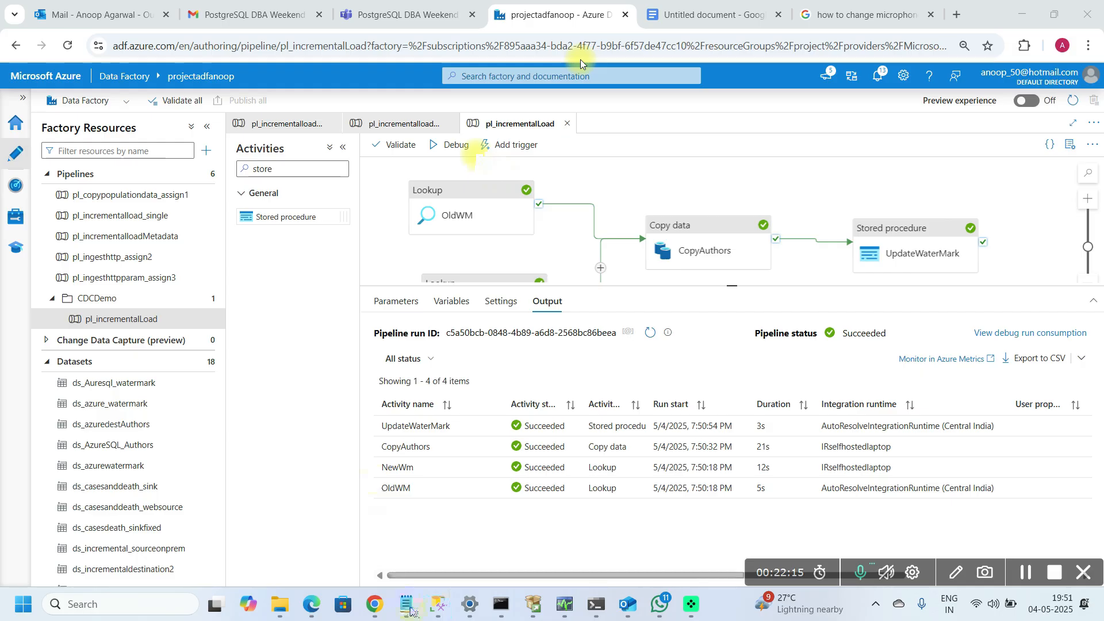
Step: Query the watermark table in the Azure SQL database to check the stored watermark values
click(438, 604)
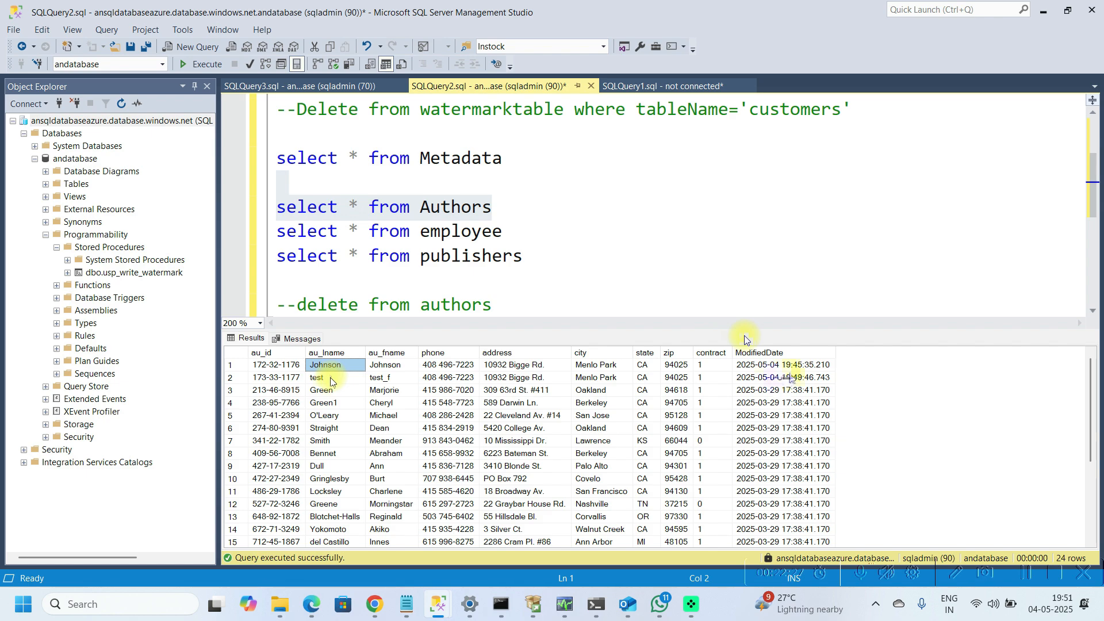
click(333, 381)
scroll(559, 171, up, 1)
click(559, 171)
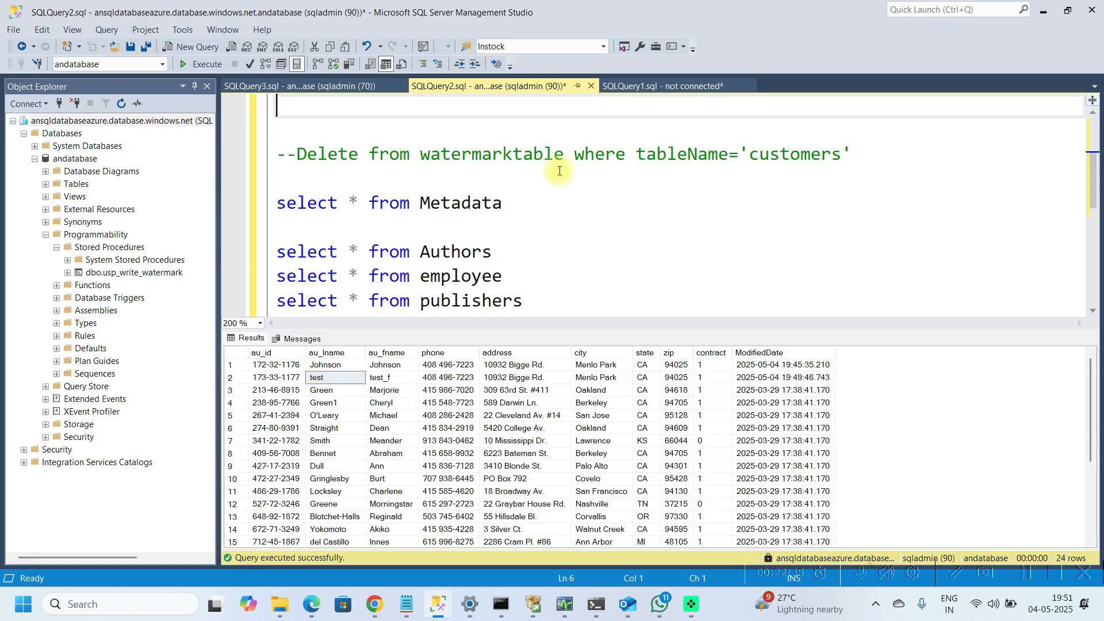
key(BackSpace)
key(BackSpace)
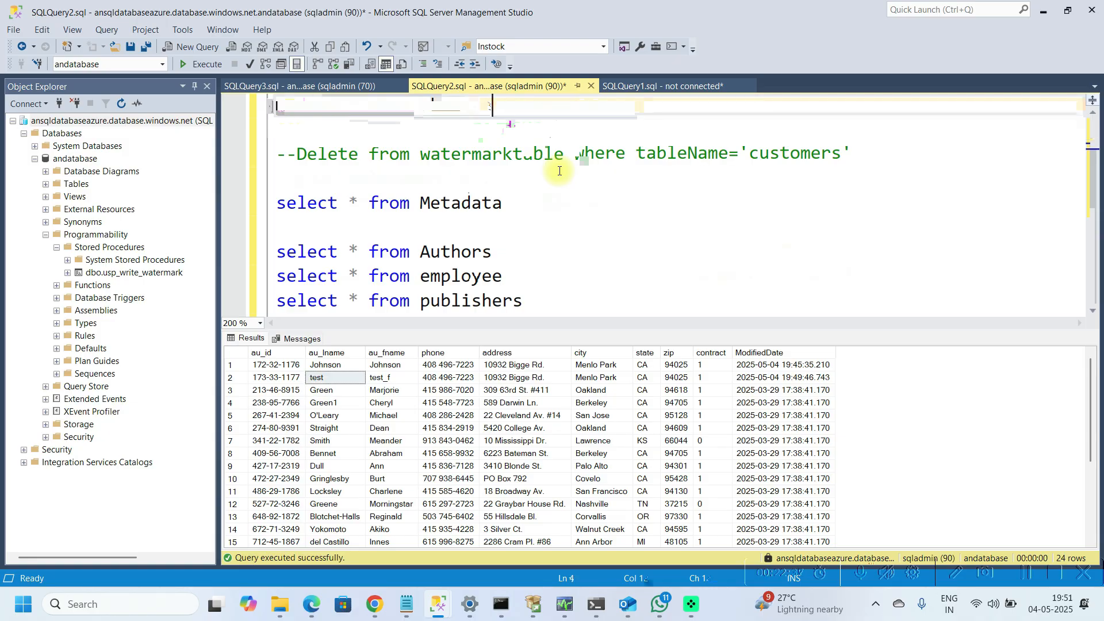
scroll(559, 170, up, 2)
drag(657, 106, 276, 106)
key(F5)
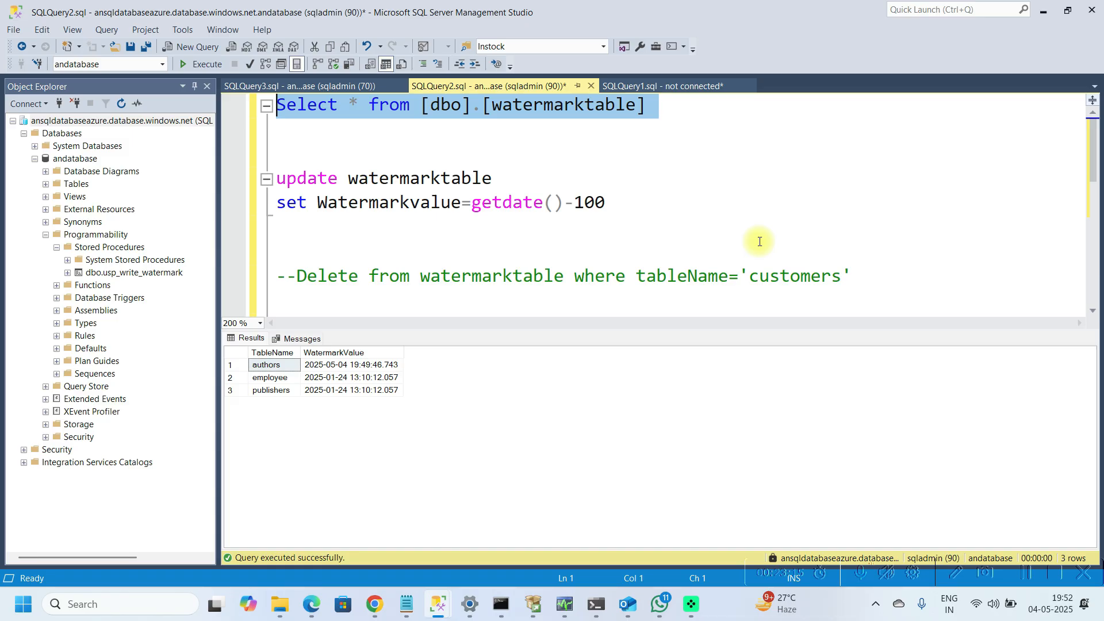
Step: Run the select * from Metadata query in the Azure SQL database and inspect its table, watermark column and merge key rows
key(shift+Down)
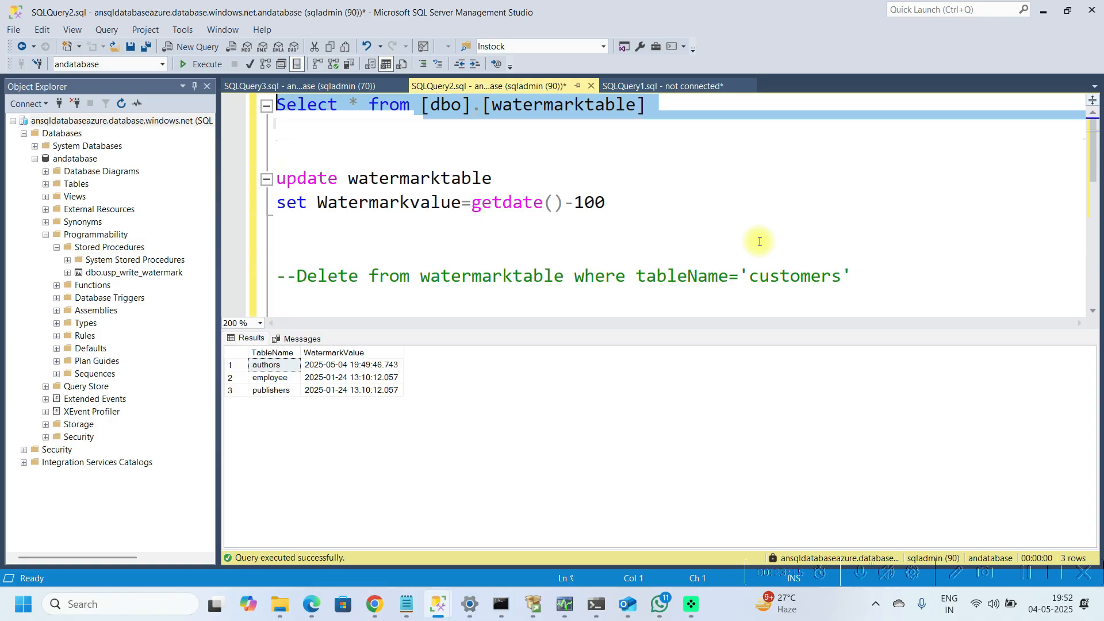
click(760, 239)
scroll(760, 239, down, 1)
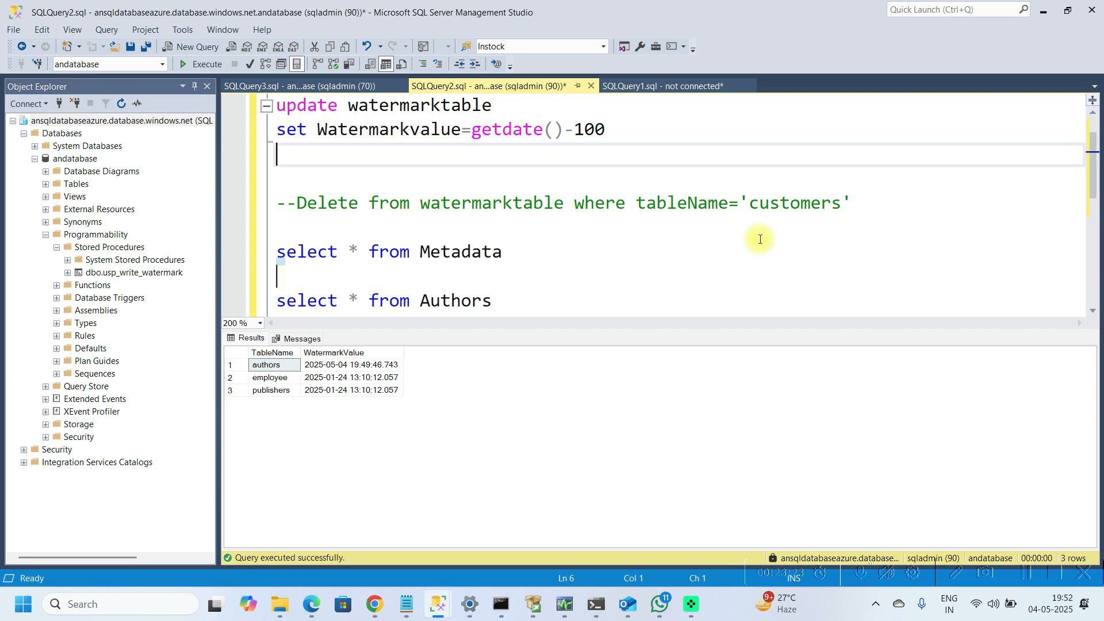
key(shift+Up)
key(F5)
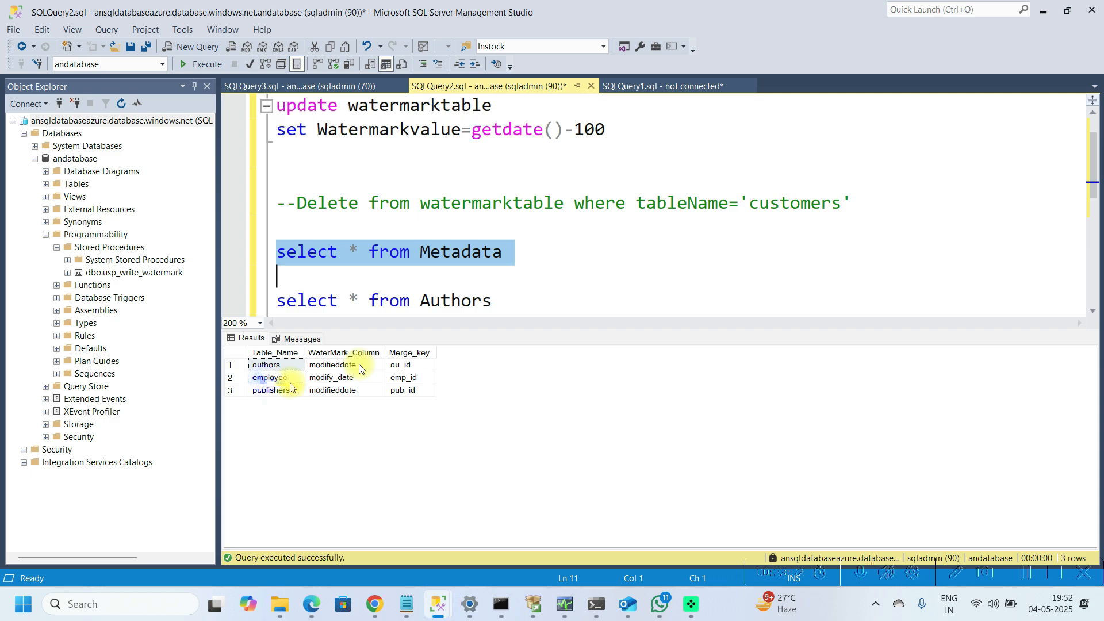
click(345, 378)
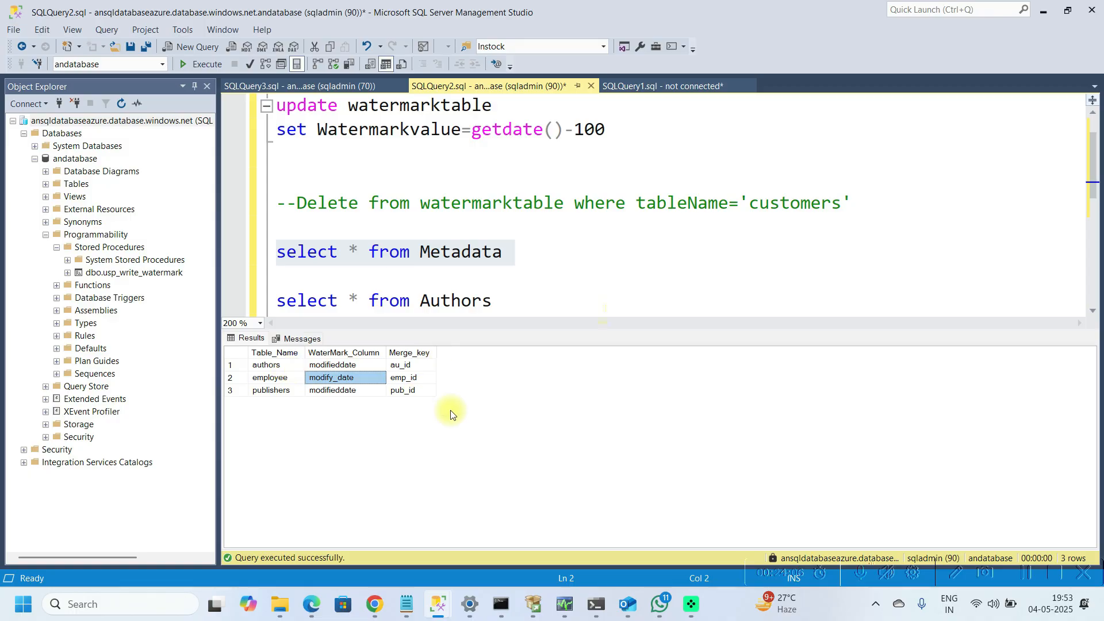
click(616, 305)
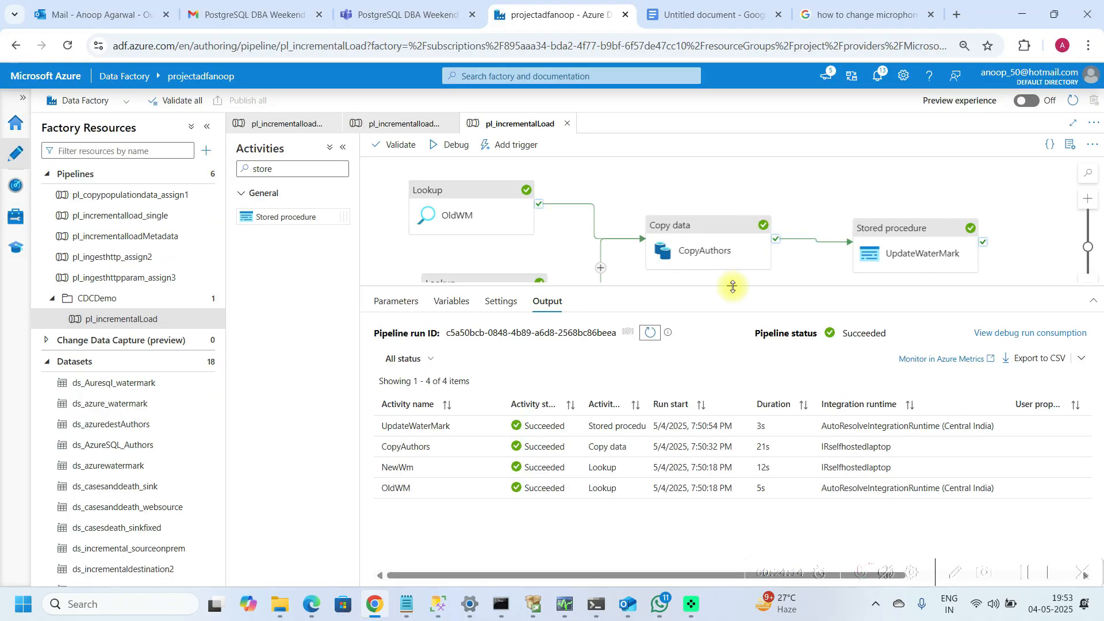
Step: Review the queries of the OldWM and NewWm lookup activities in the pipeline
drag(732, 285, 725, 320)
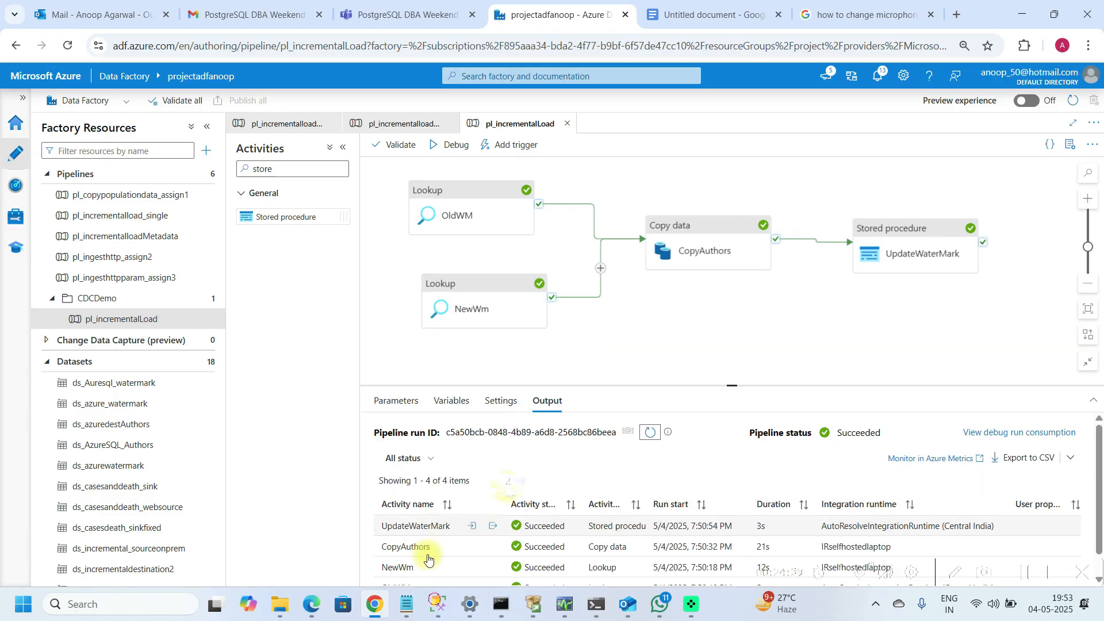
click(436, 602)
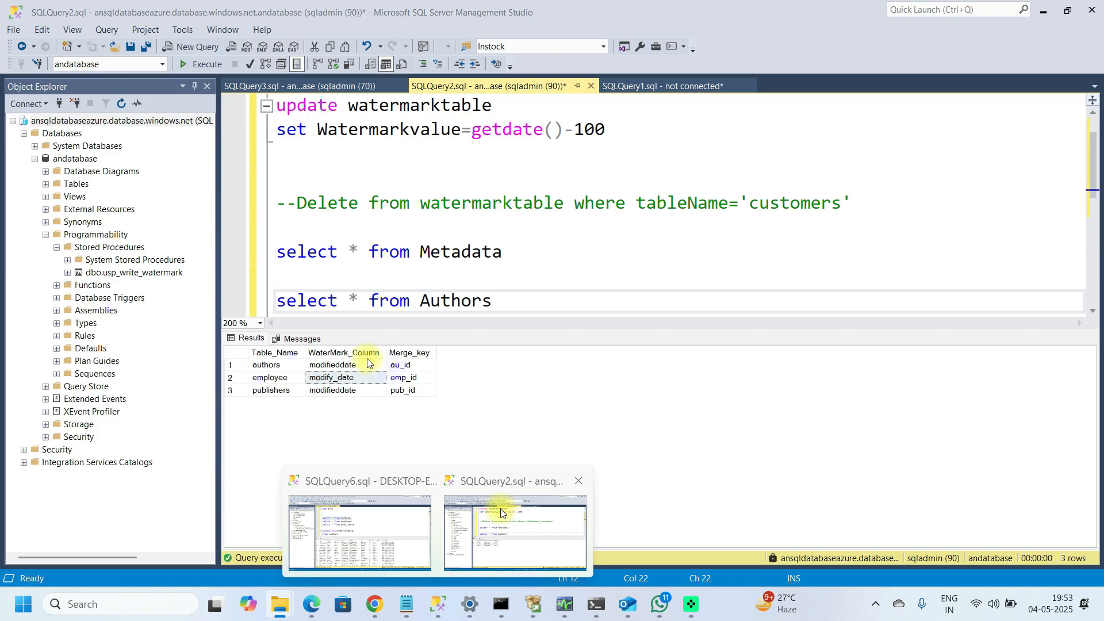
click(320, 427)
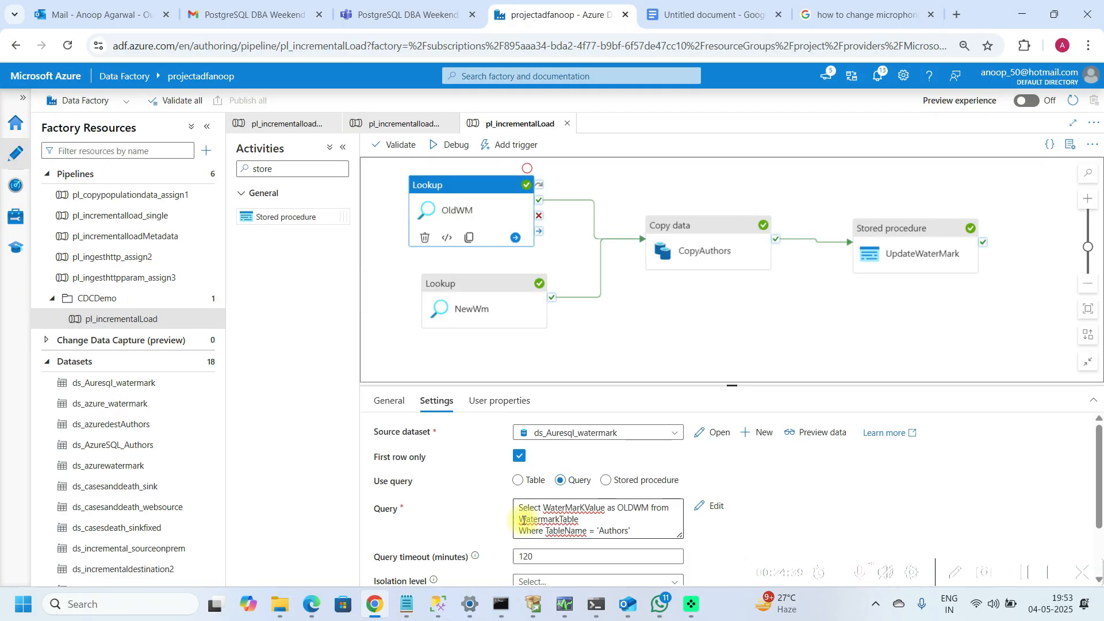
click(613, 530)
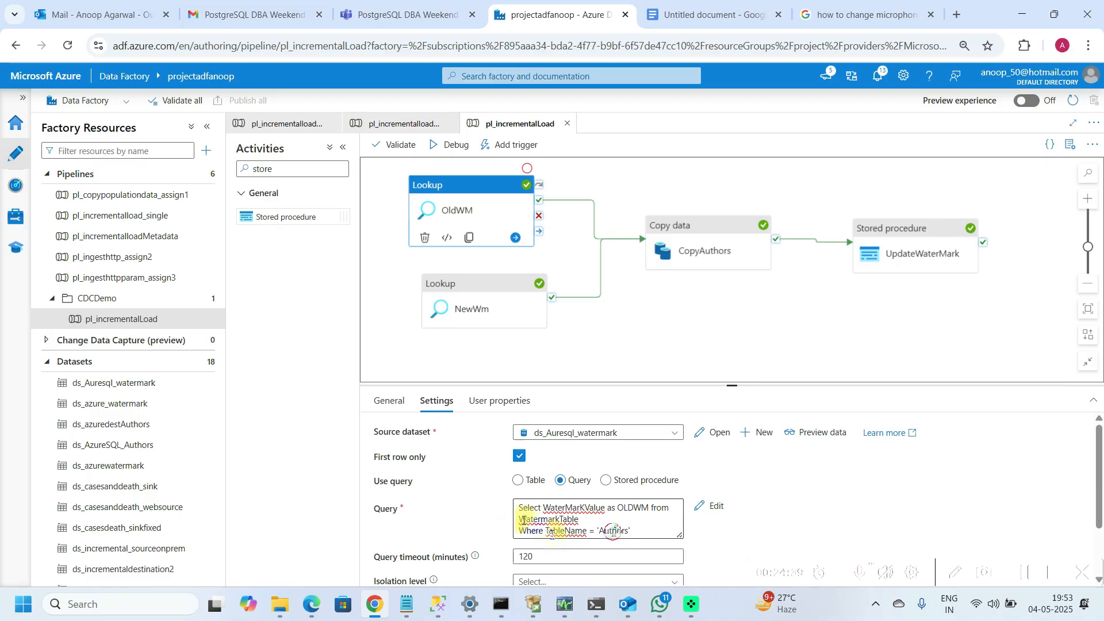
double_click(613, 531)
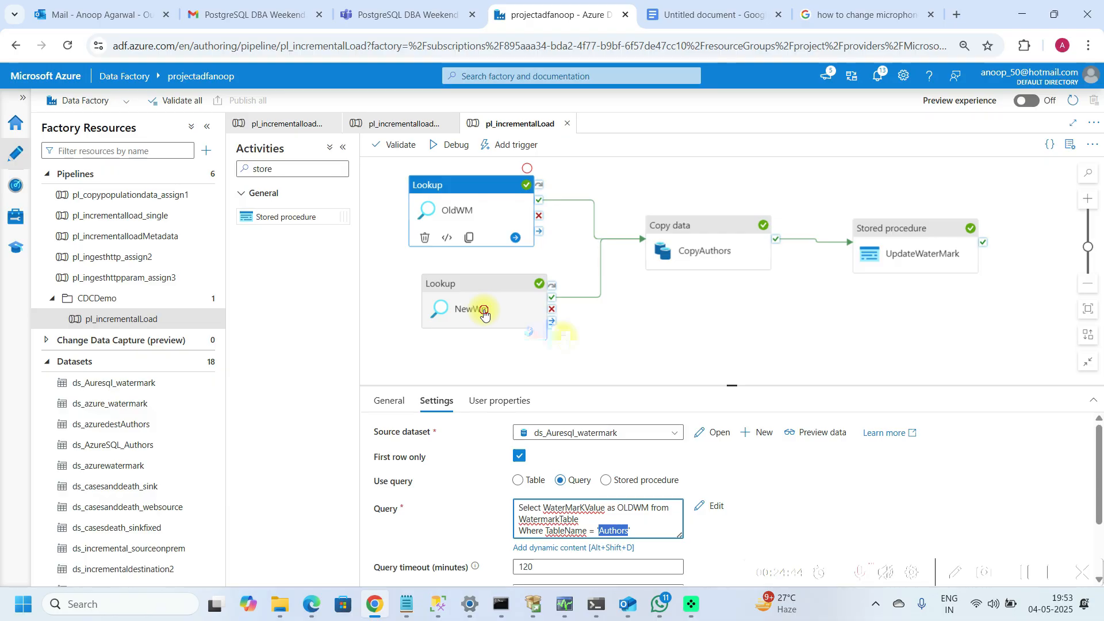
click(484, 314)
drag(732, 385, 741, 330)
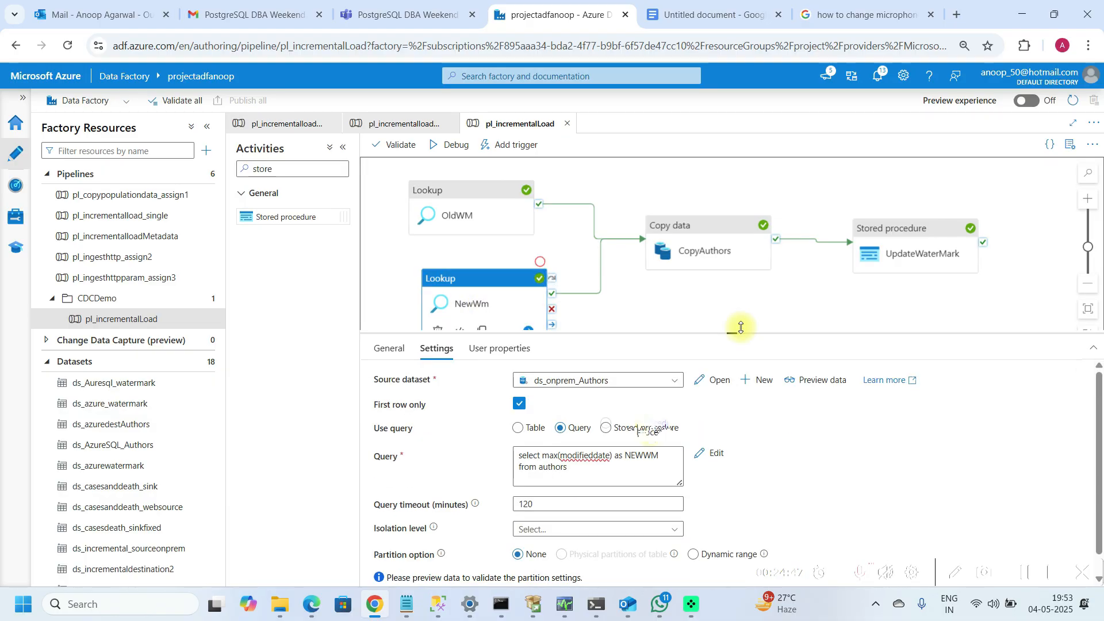
drag(741, 328, 741, 325)
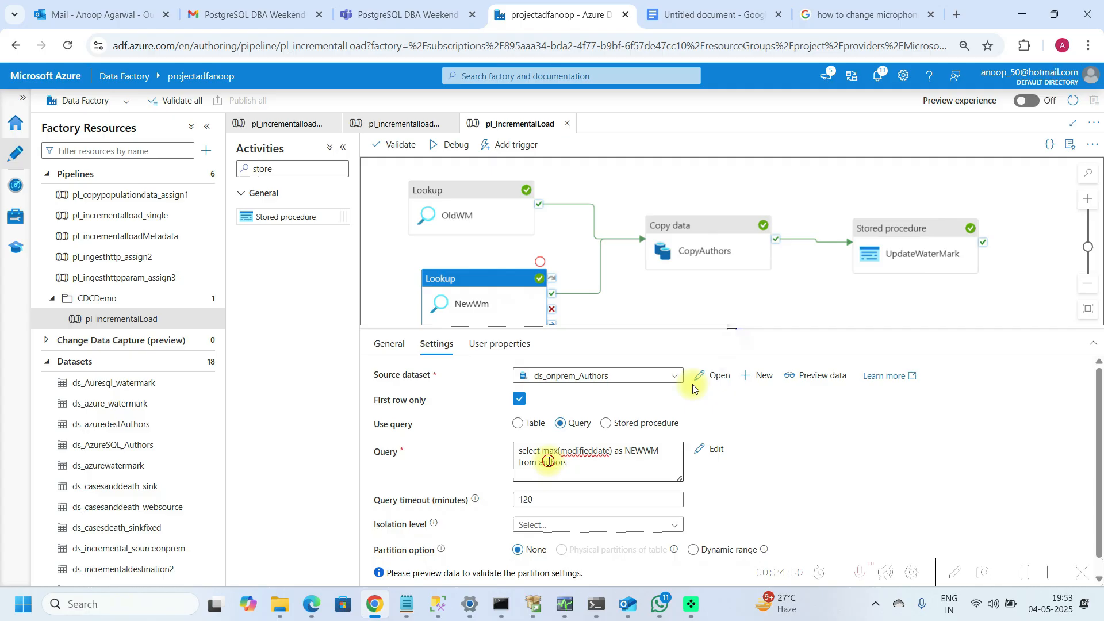
Step: Review the CopyAuthors source and sink settings and the UpdateWaterMark stored procedure parameters
click(706, 247)
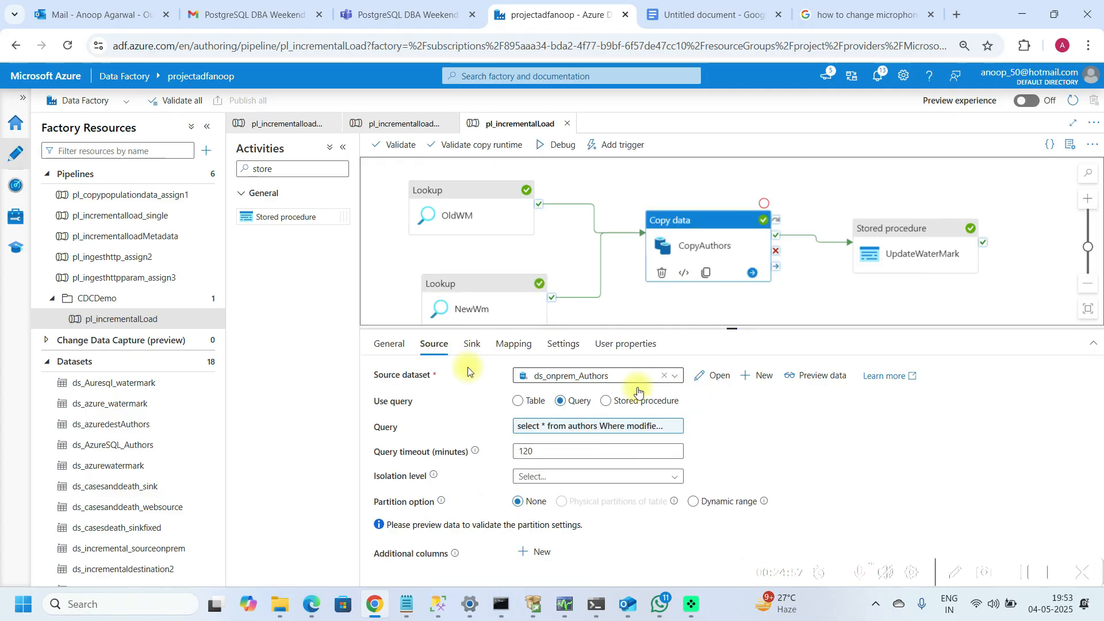
click(598, 426)
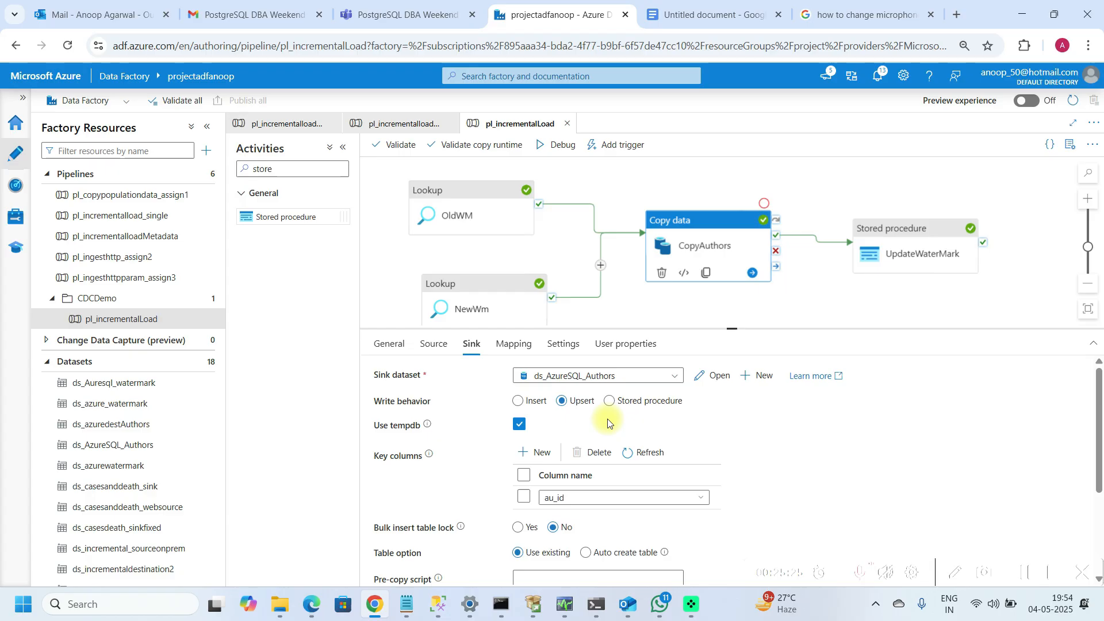
click(676, 405)
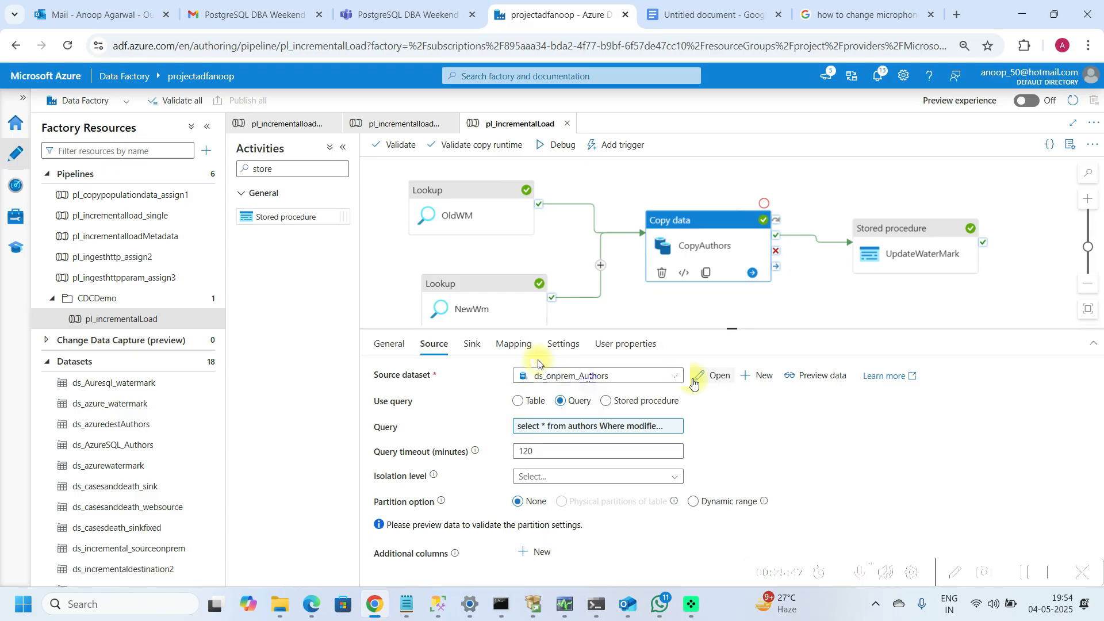
click(479, 346)
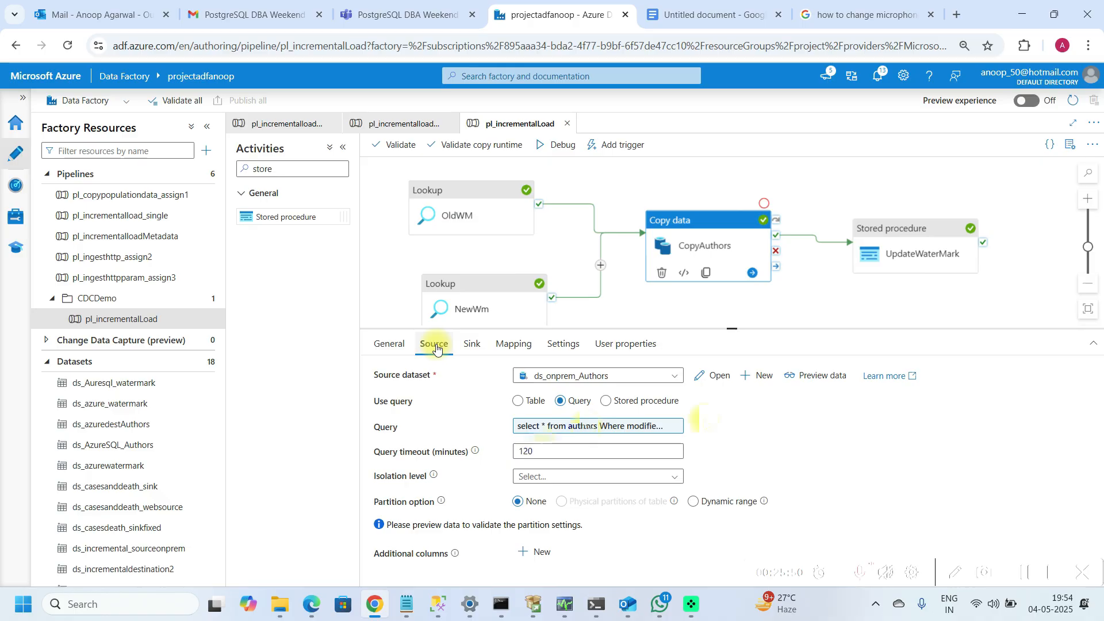
click(910, 235)
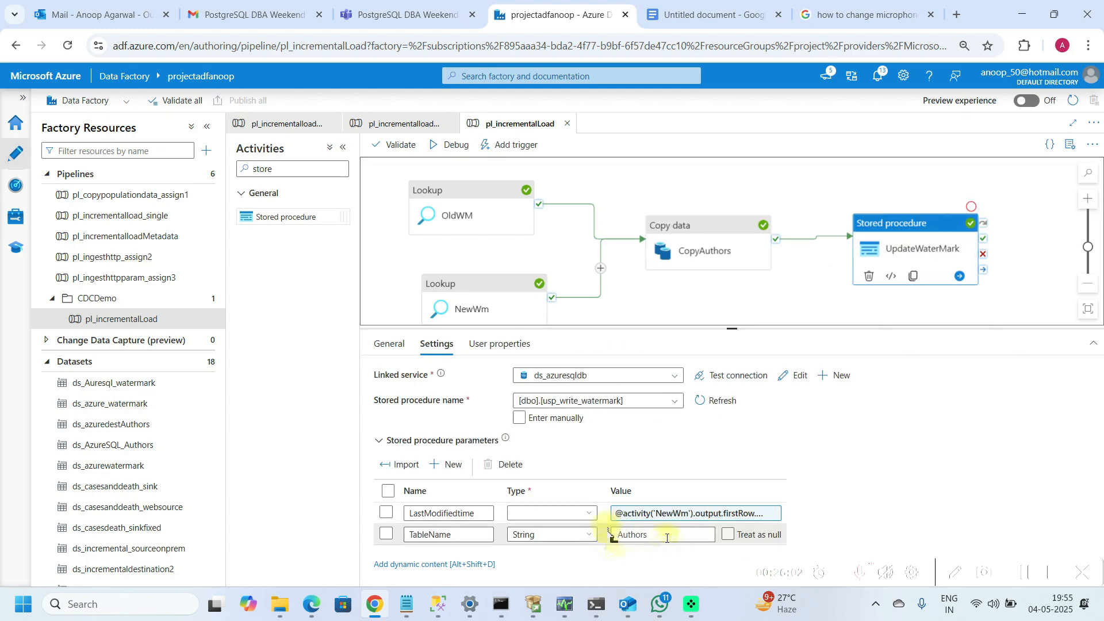
click(628, 518)
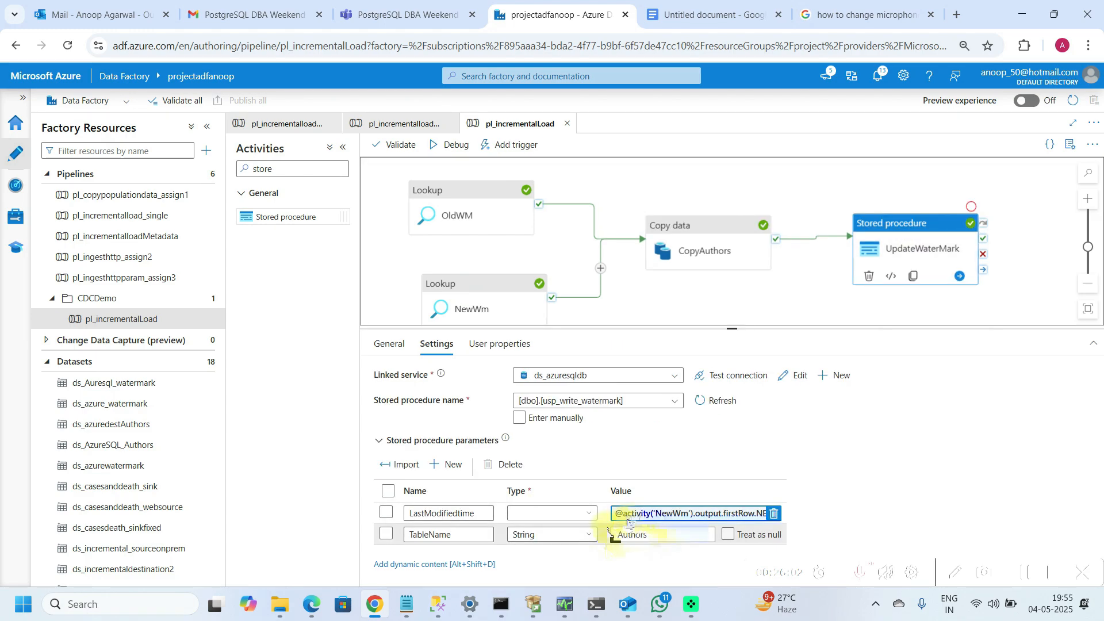
click(679, 295)
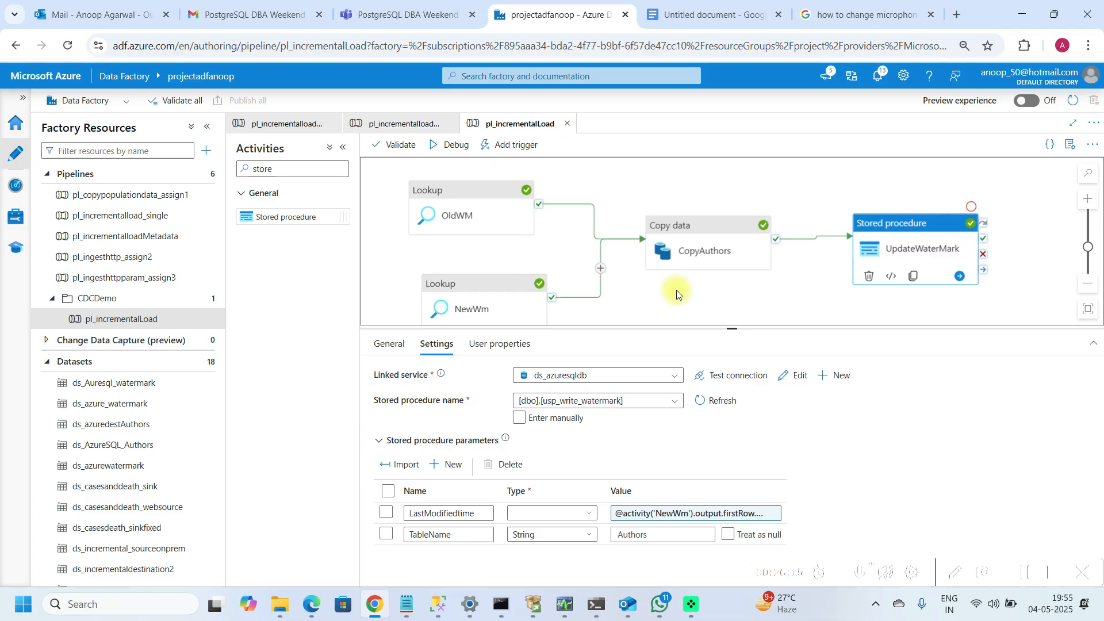
Step: Rename the cloned pipeline to pl_incrementalLoad_AllTables
click(1020, 577)
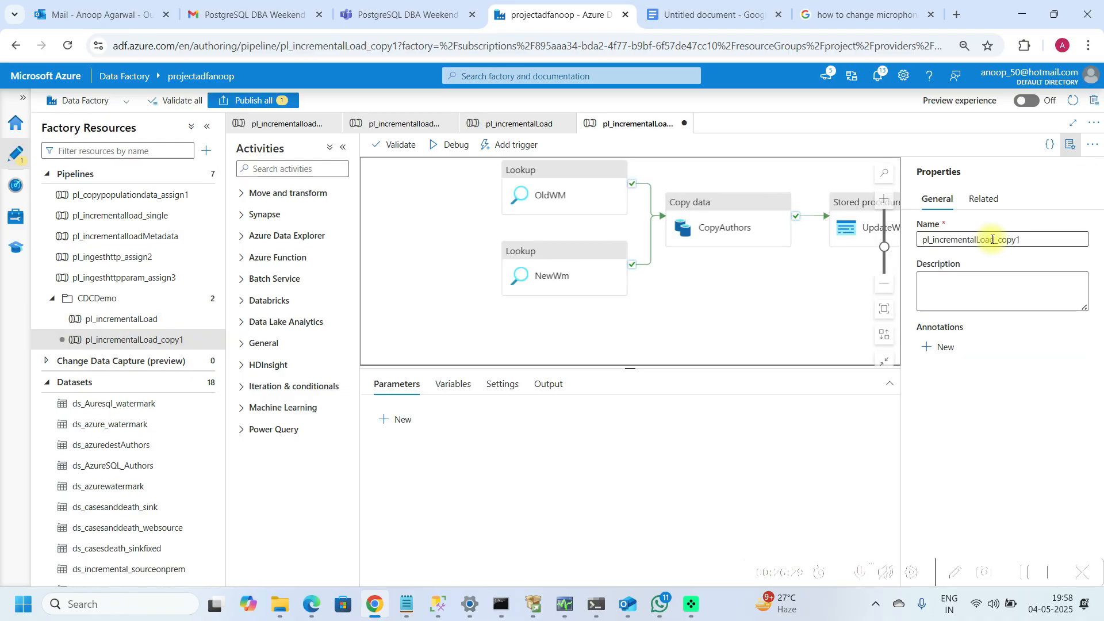
click(1023, 239)
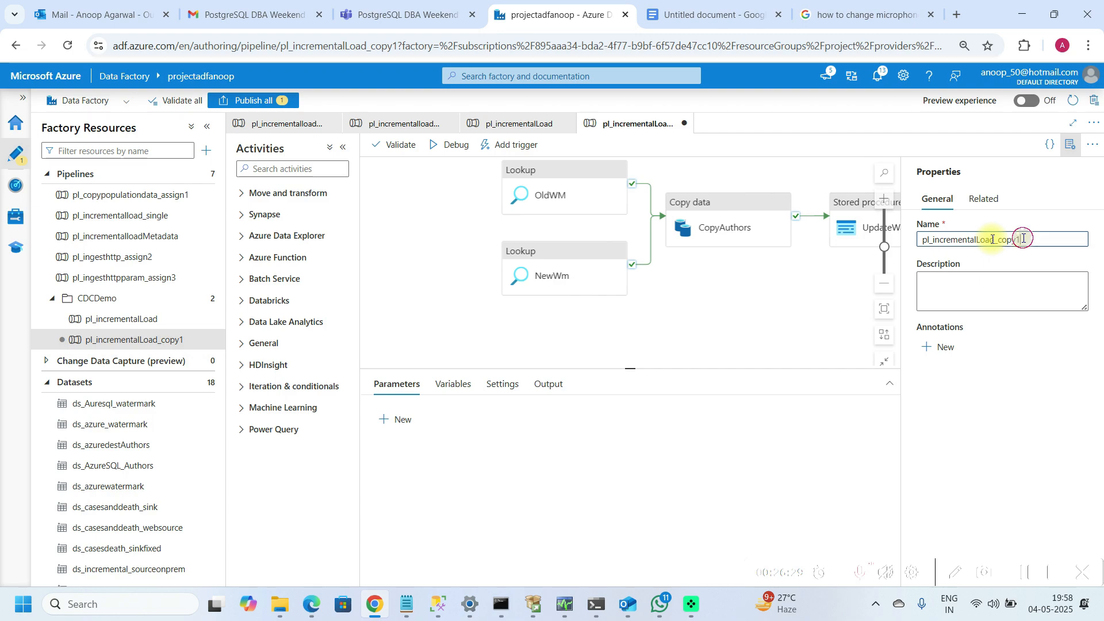
key(Num_Lock)
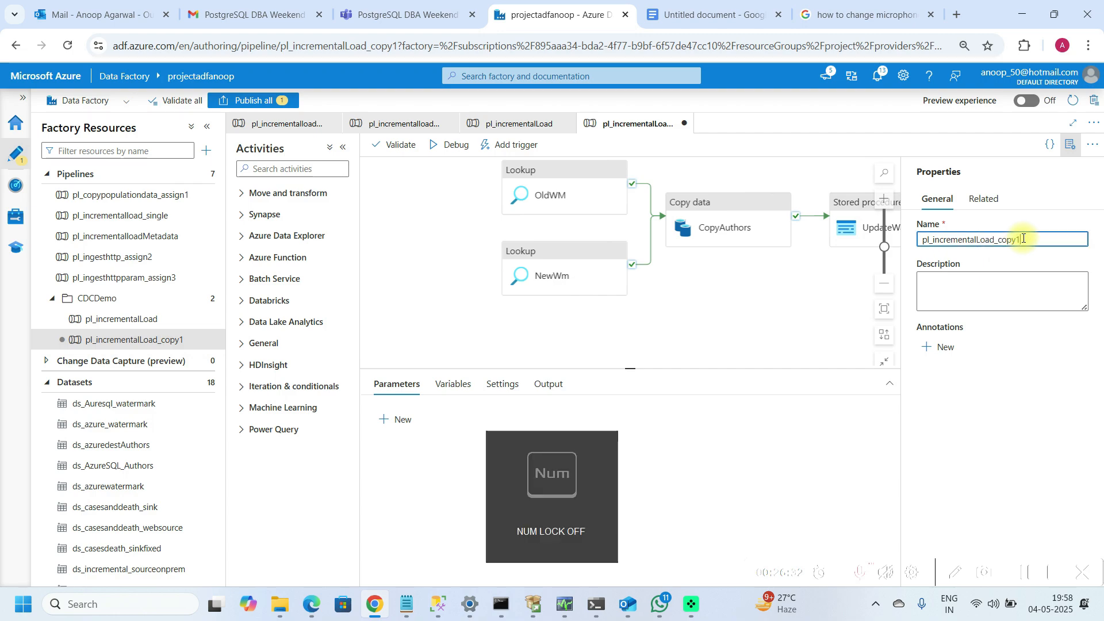
key(BackSpace)
key(BackSpace)
key(BackSpace)
key(BackSpace)
key(BackSpace)
text(AllTables)
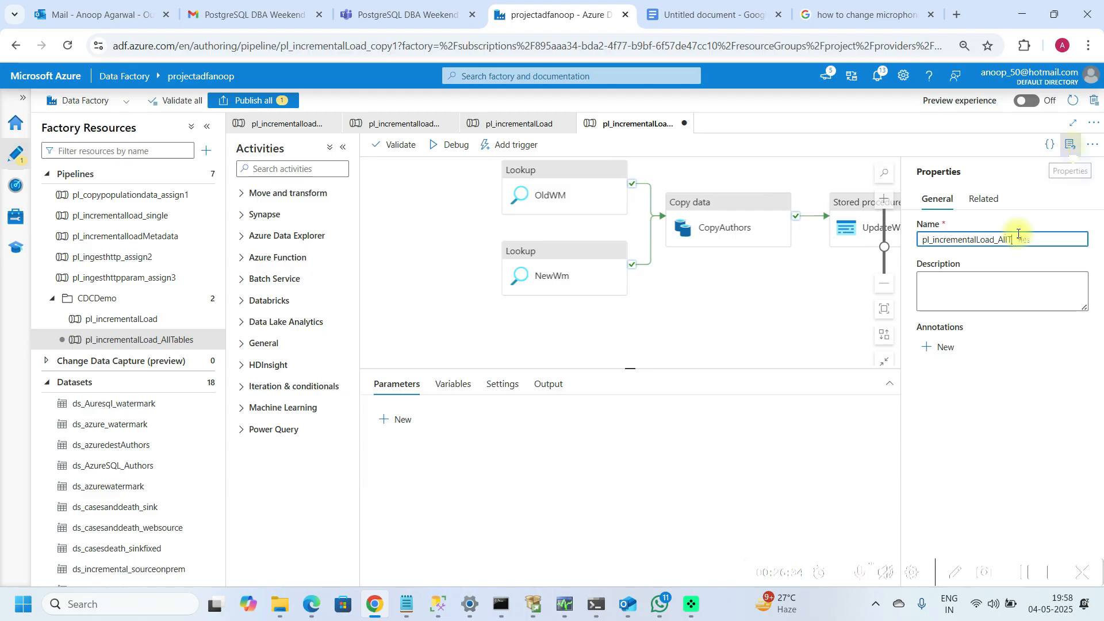
Step: Deactivate the OldWM, NewWm, CopyAuthors and UpdateWaterMark activities in the cloned pipeline
click(1071, 145)
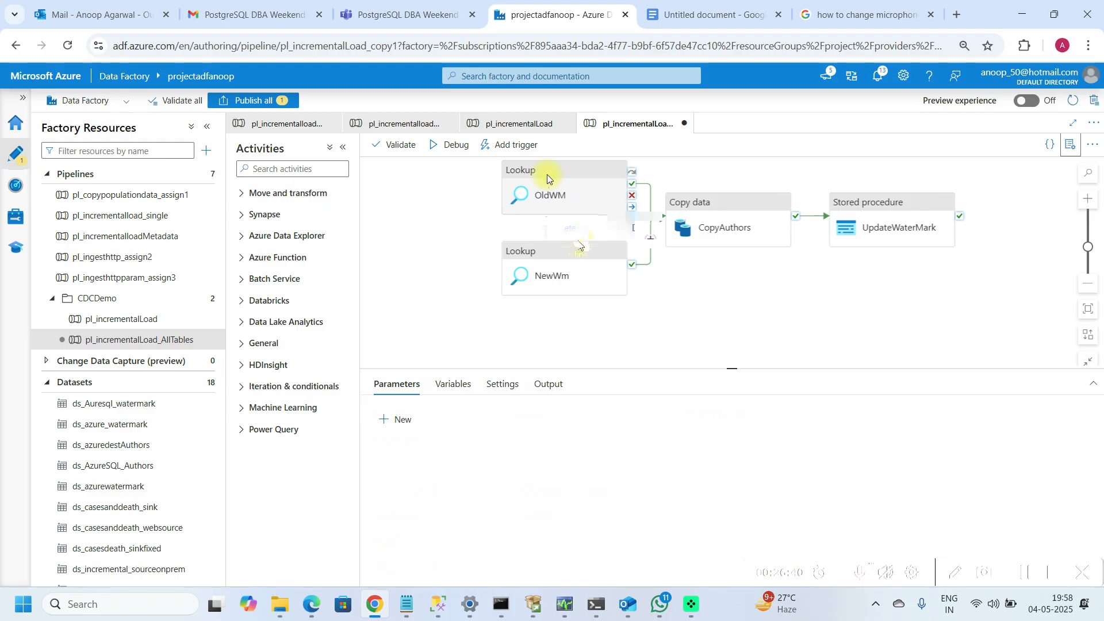
right_click(547, 179)
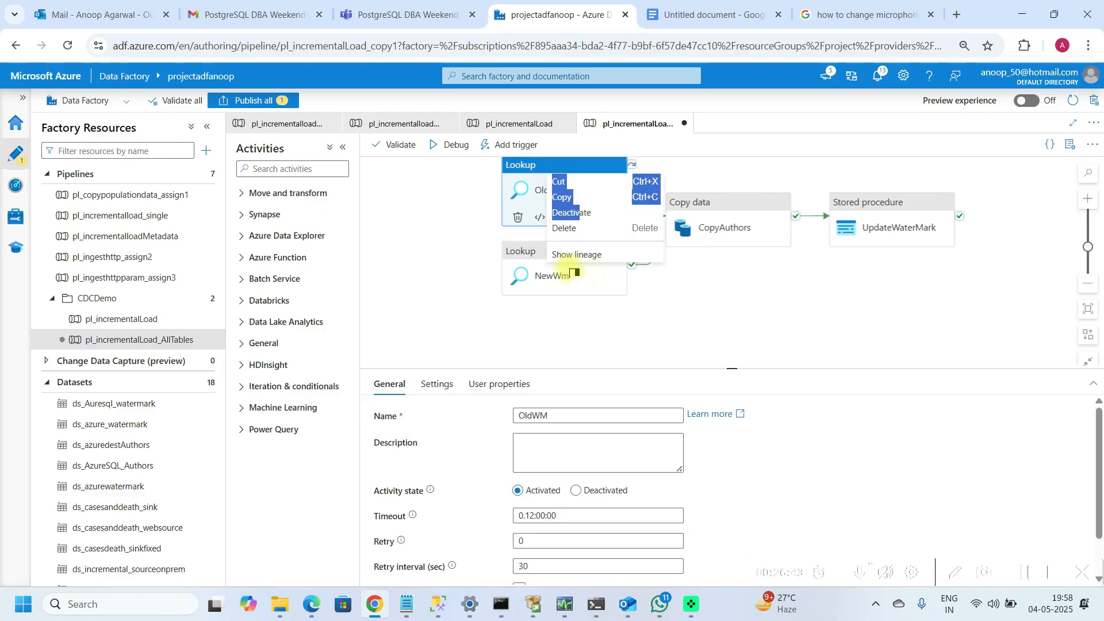
click(573, 217)
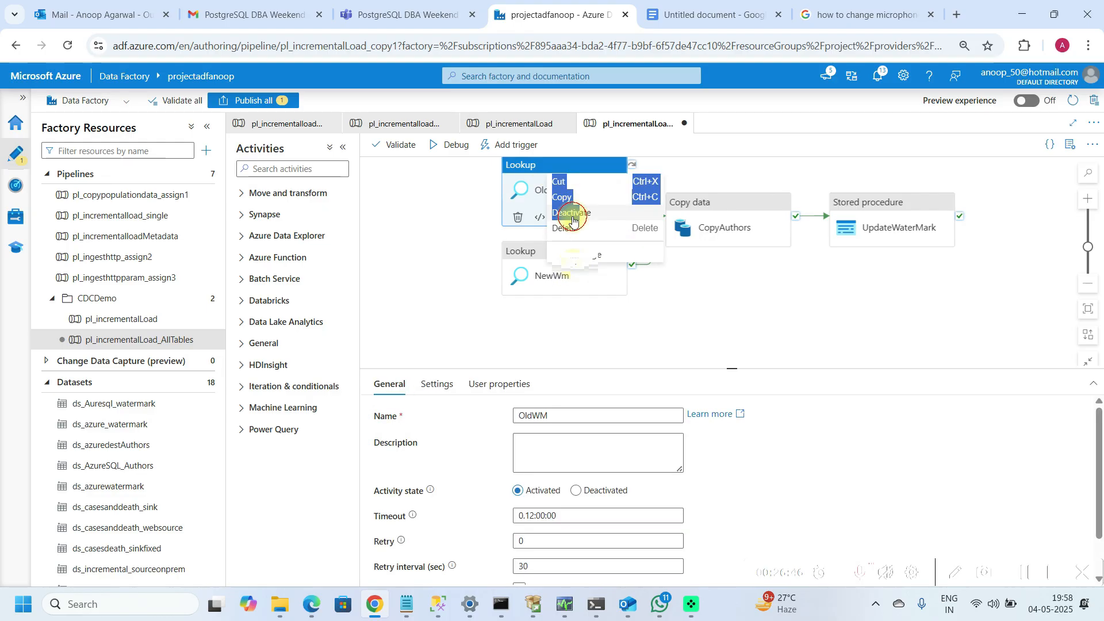
right_click(576, 268)
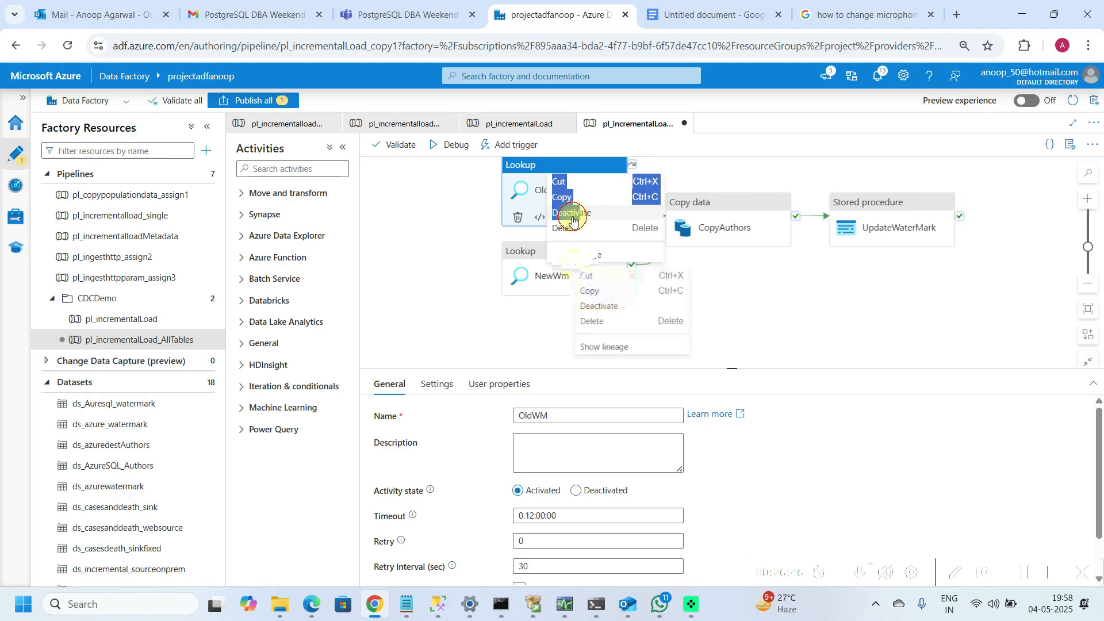
click(598, 306)
click(730, 230)
right_click(730, 231)
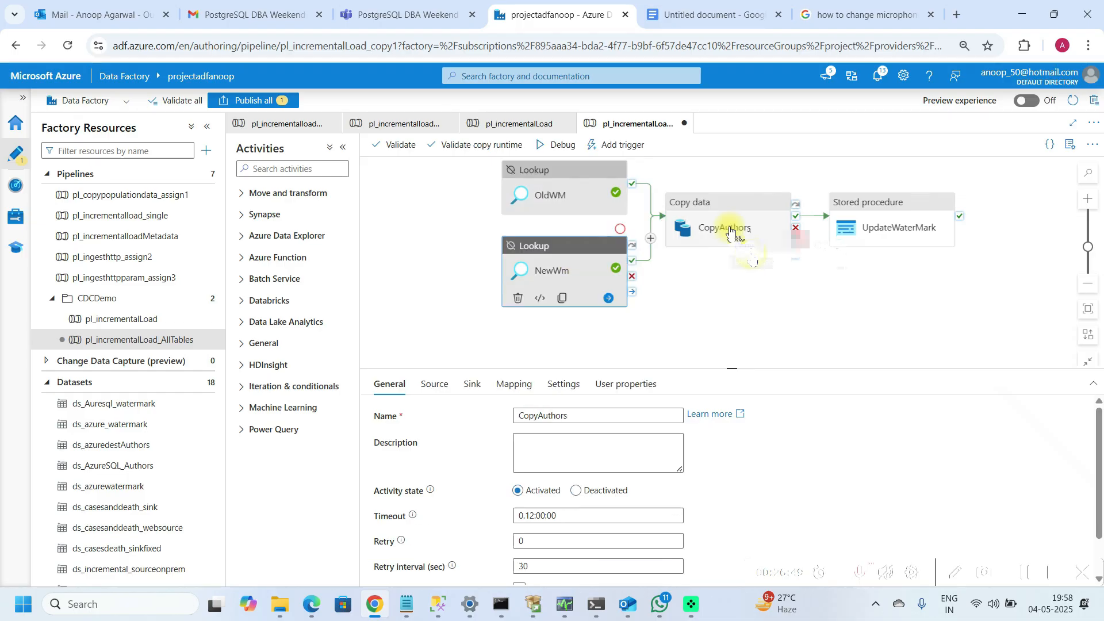
click(751, 262)
right_click(879, 212)
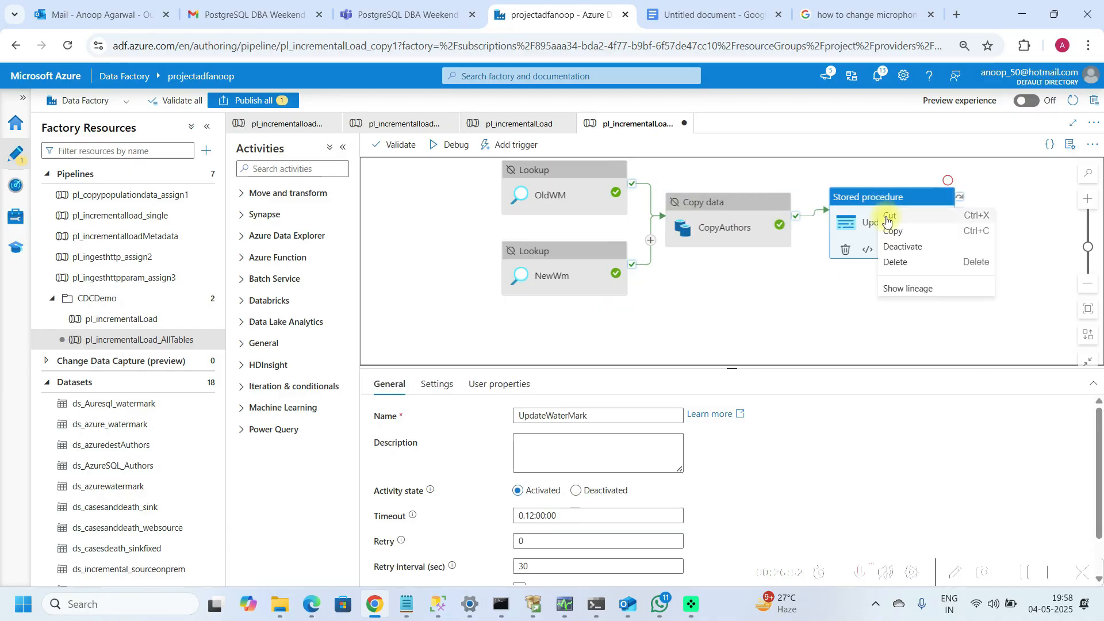
click(896, 248)
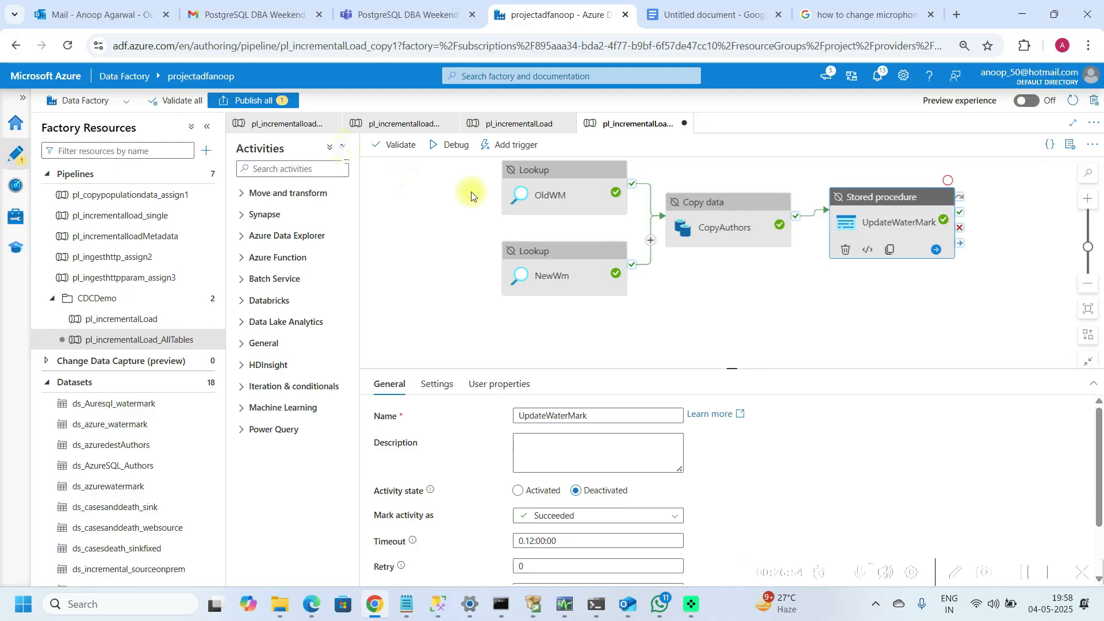
Step: Add a new Lookup activity to the empty area of the pipeline canvas
click(342, 147)
mouse_move(460, 180)
mouse_down()
mouse_move(612, 243)
mouse_move(861, 253)
mouse_up()
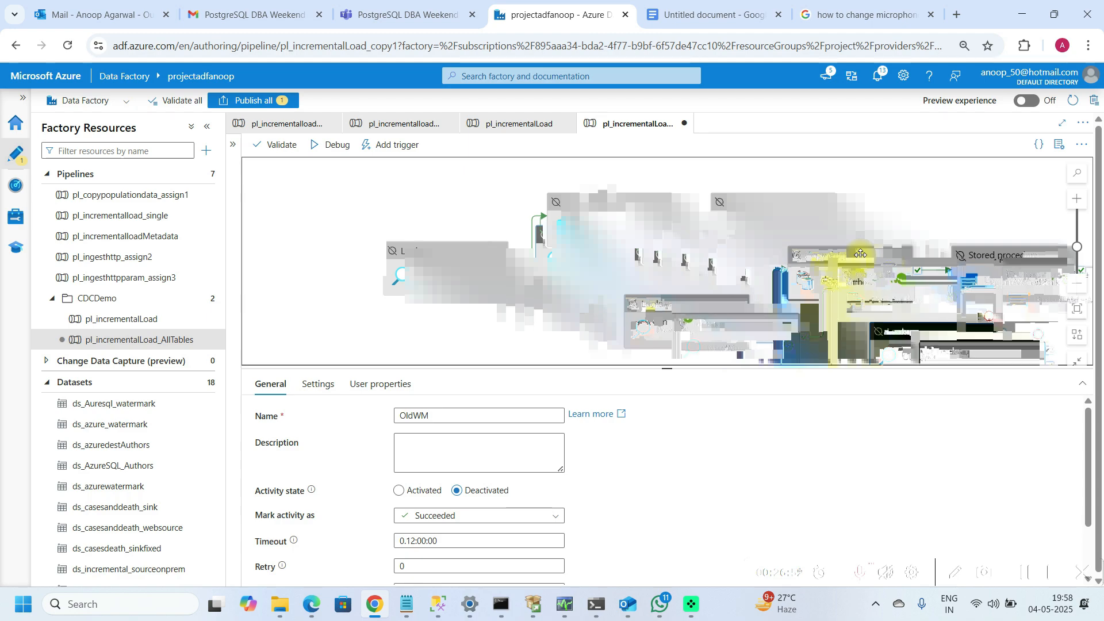
click(377, 227)
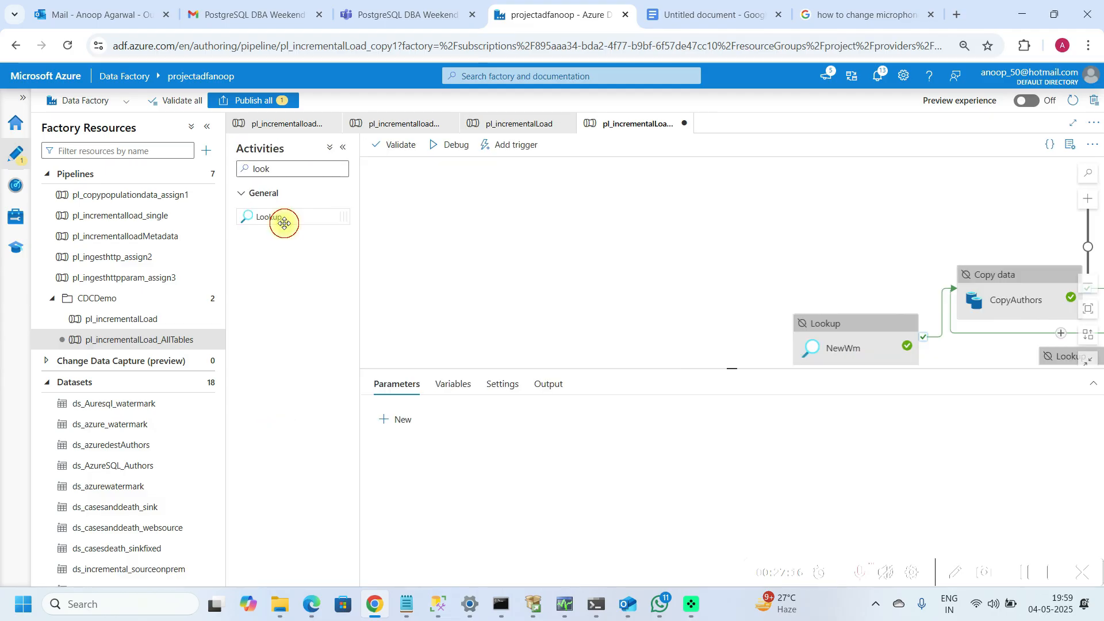
drag(282, 218, 456, 247)
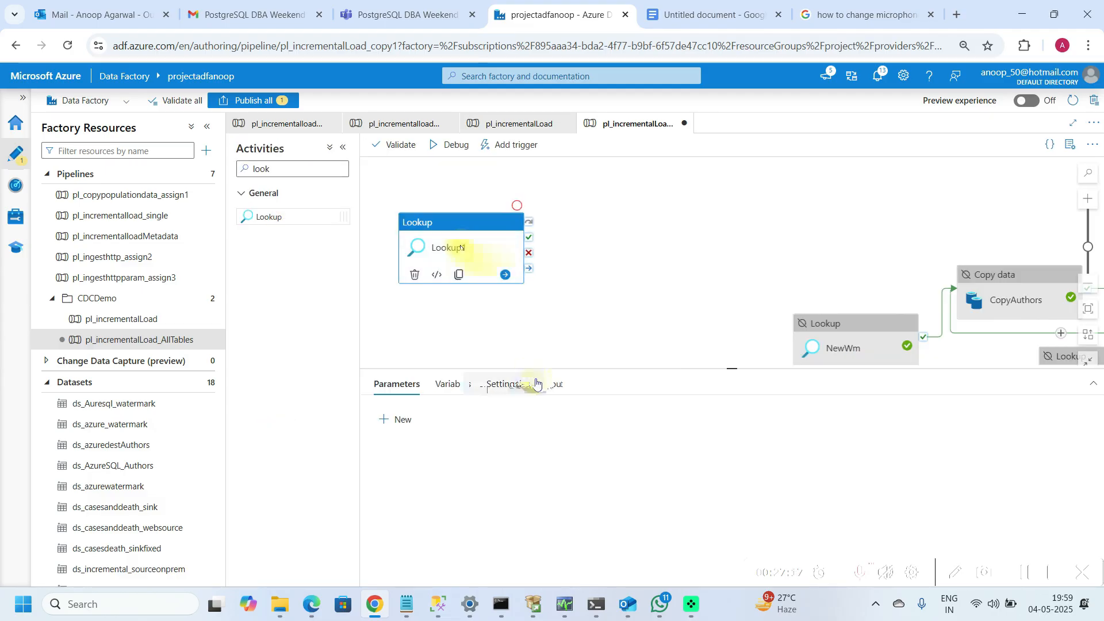
Step: Rename the new Lookup activity to GetMetaData
click(558, 414)
key(BackSpace)
key(BackSpace)
key(BackSpace)
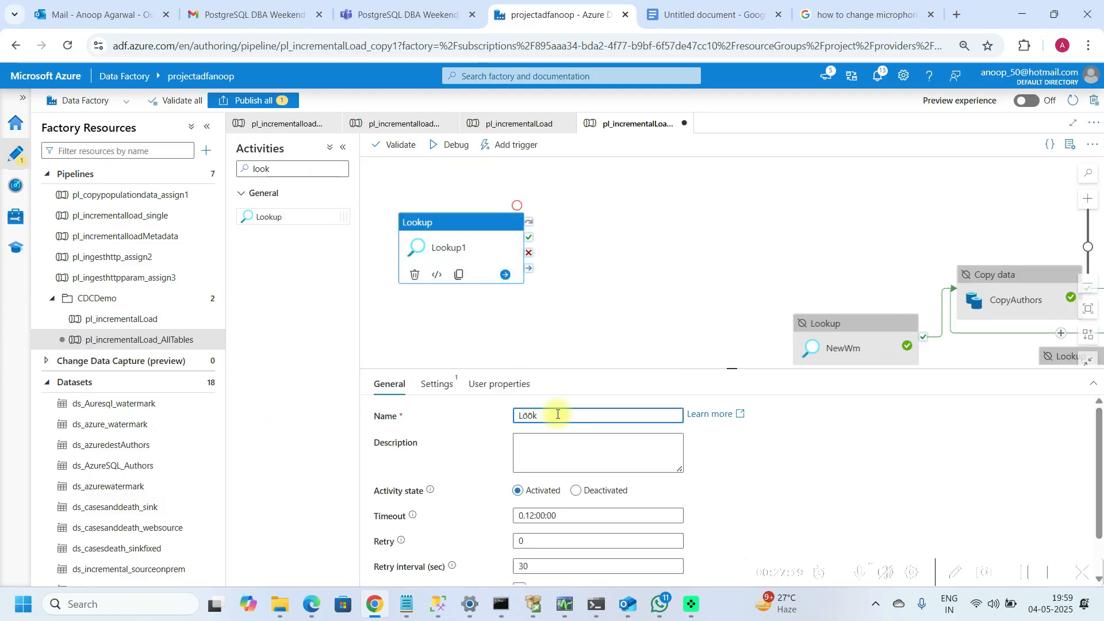
key(ctrl+a)
text(Get)
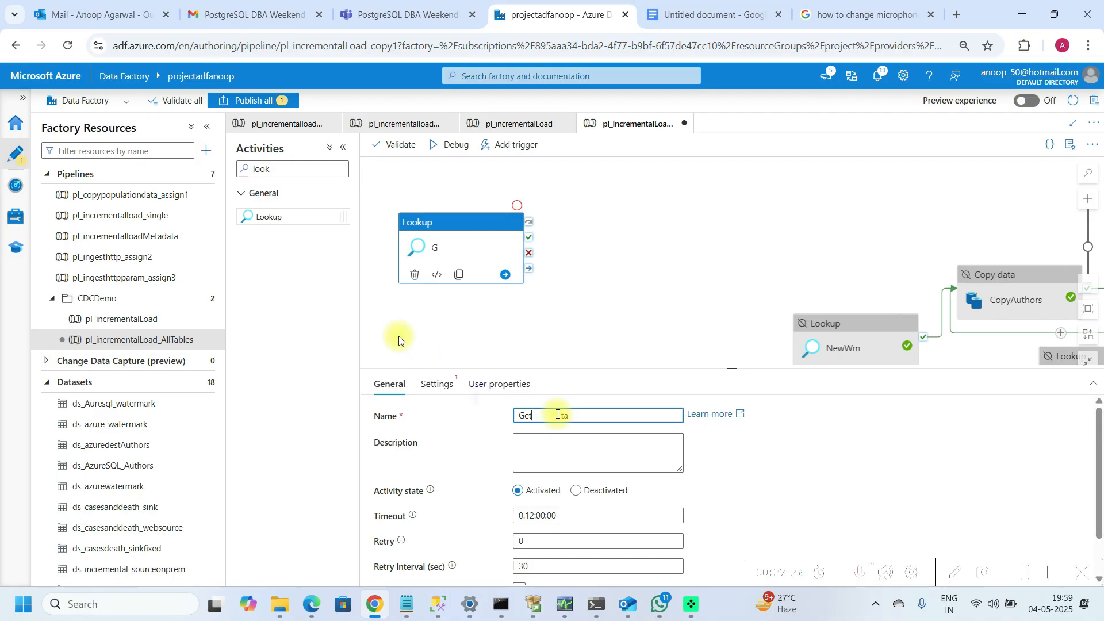
text(MetaData)
Step: Start creating a new source dataset for the lookup, choosing the Azure SQL Database type
click(437, 384)
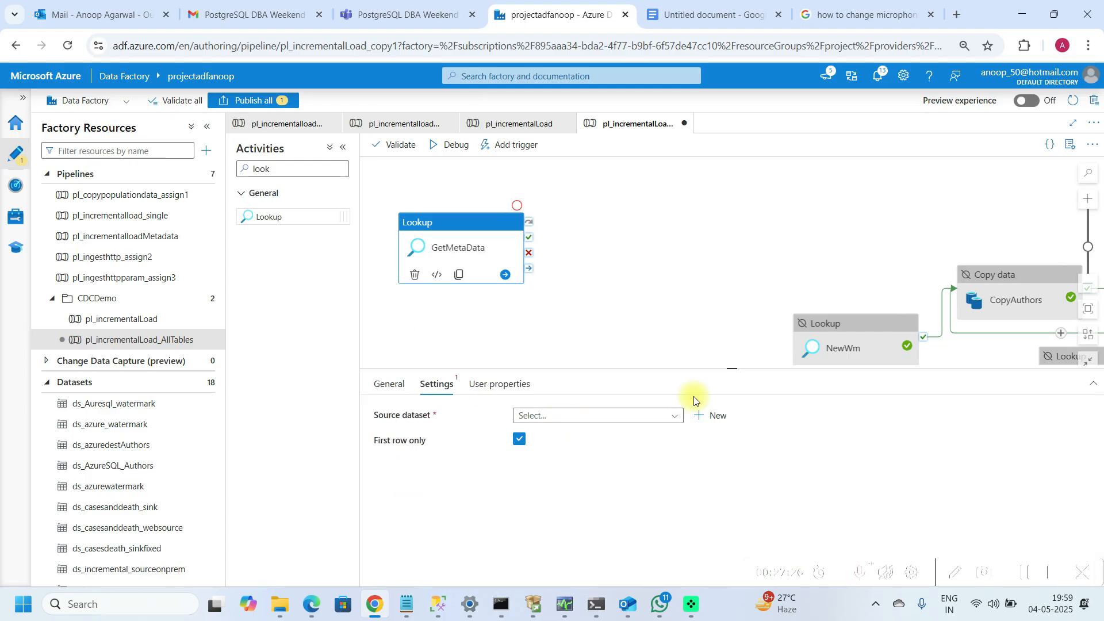
drag(715, 369, 714, 301)
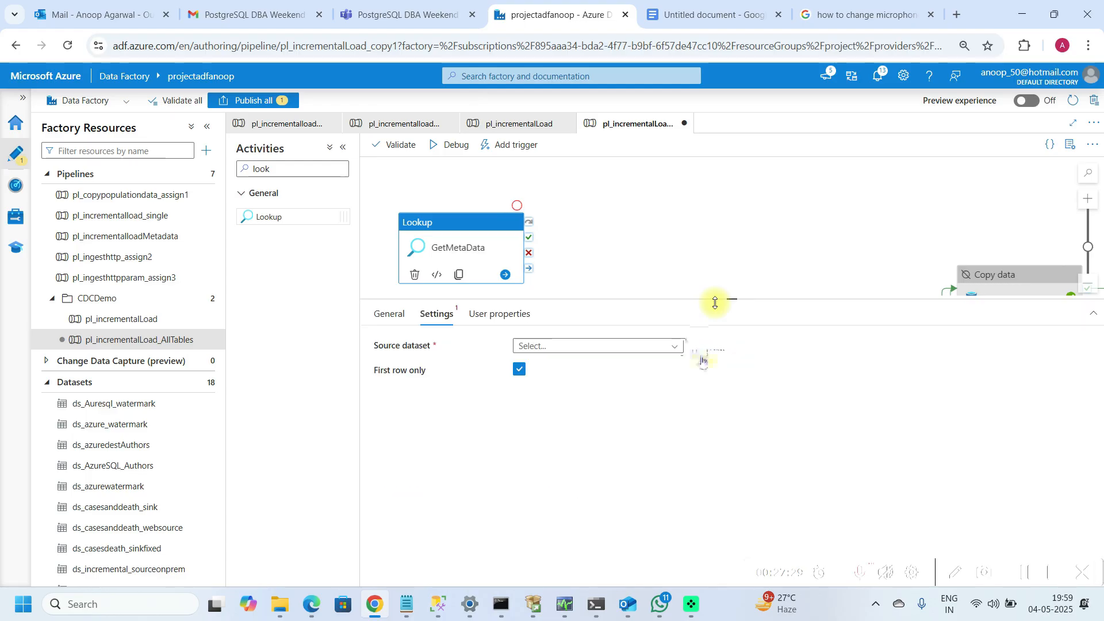
click(716, 361)
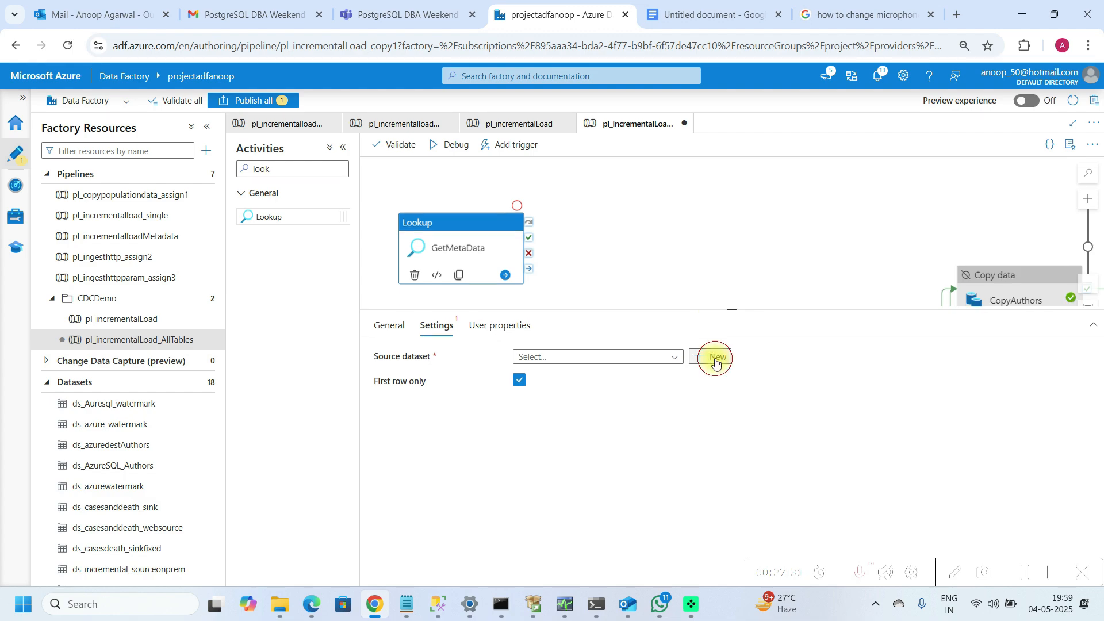
text(sql)
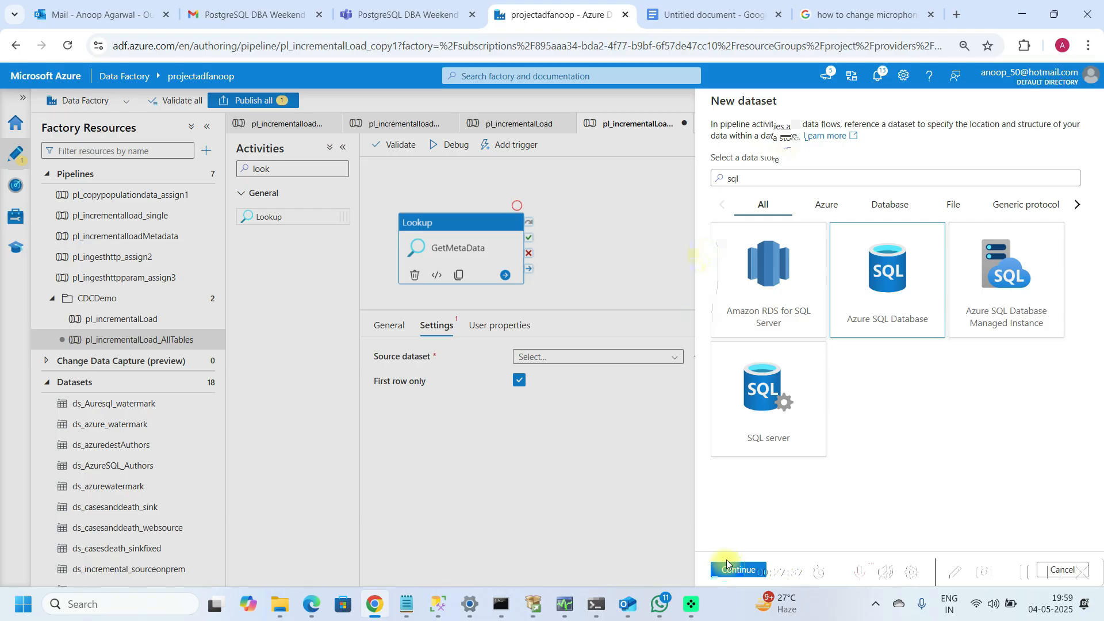
click(726, 560)
Step: Name the dataset ds_azure_metadata, link it to ds_azuresqldb, confirm, and clear the lookup's First row only option
text(ds_Metadat)
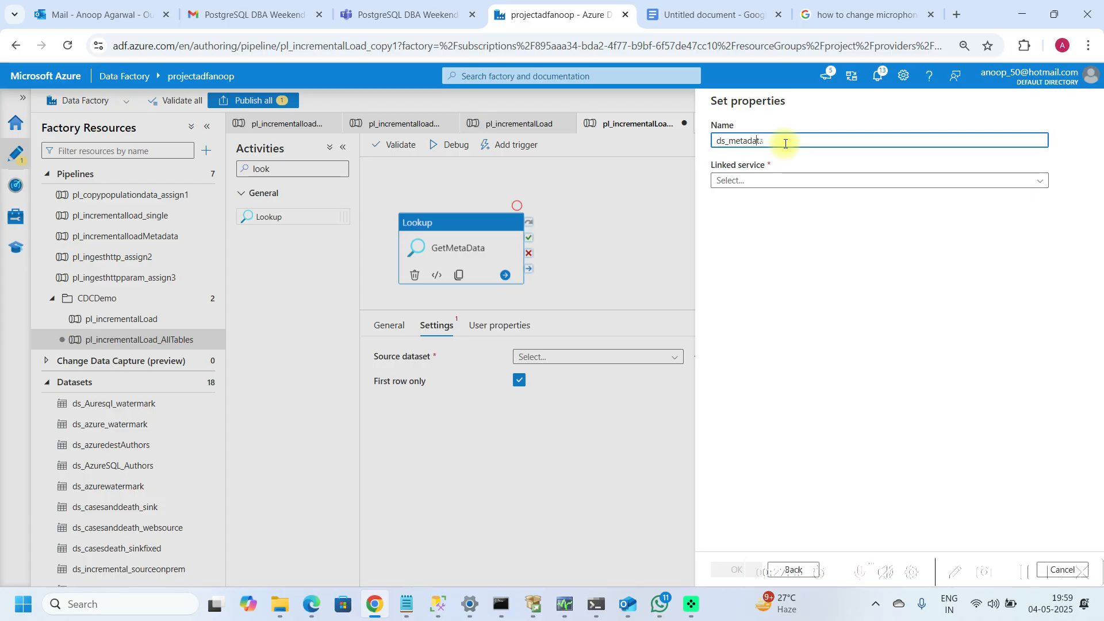
text(azure_)
click(807, 182)
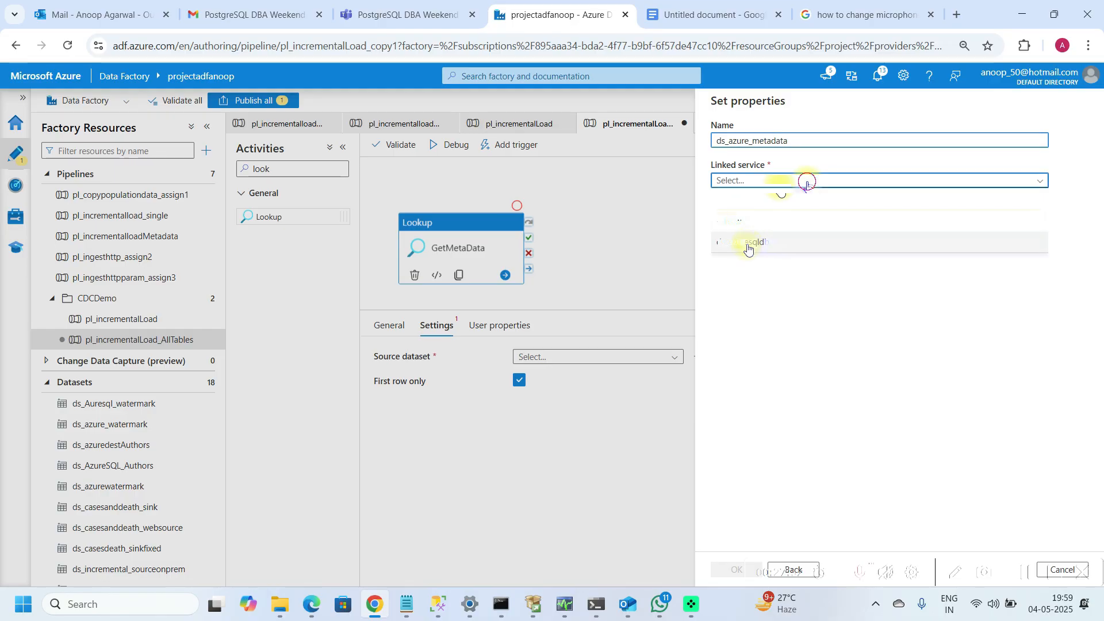
click(747, 242)
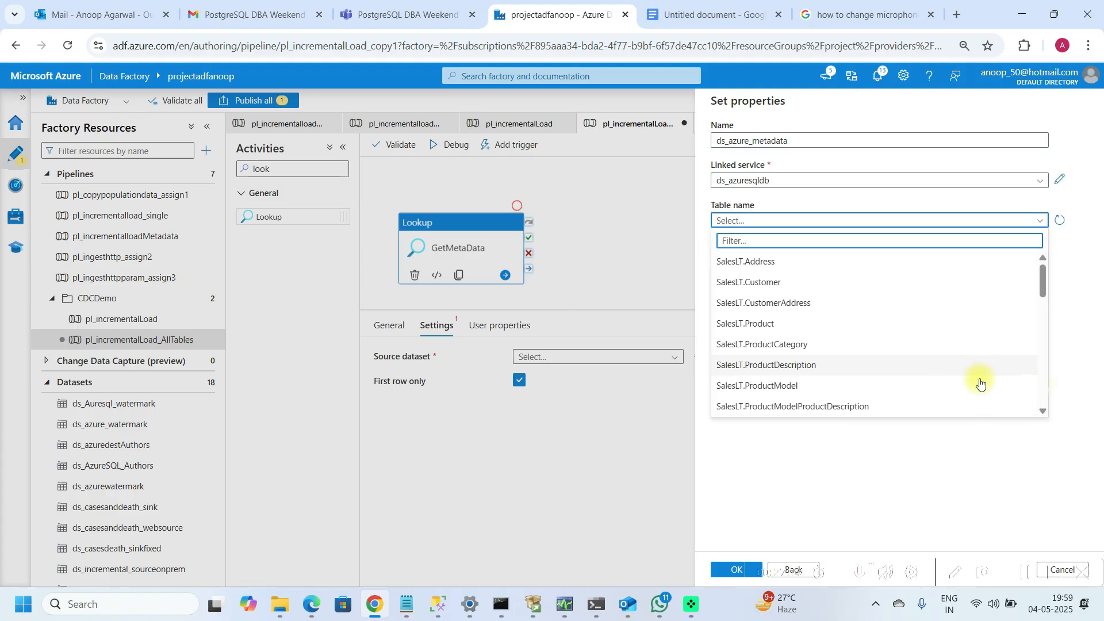
scroll(981, 384, down, 5)
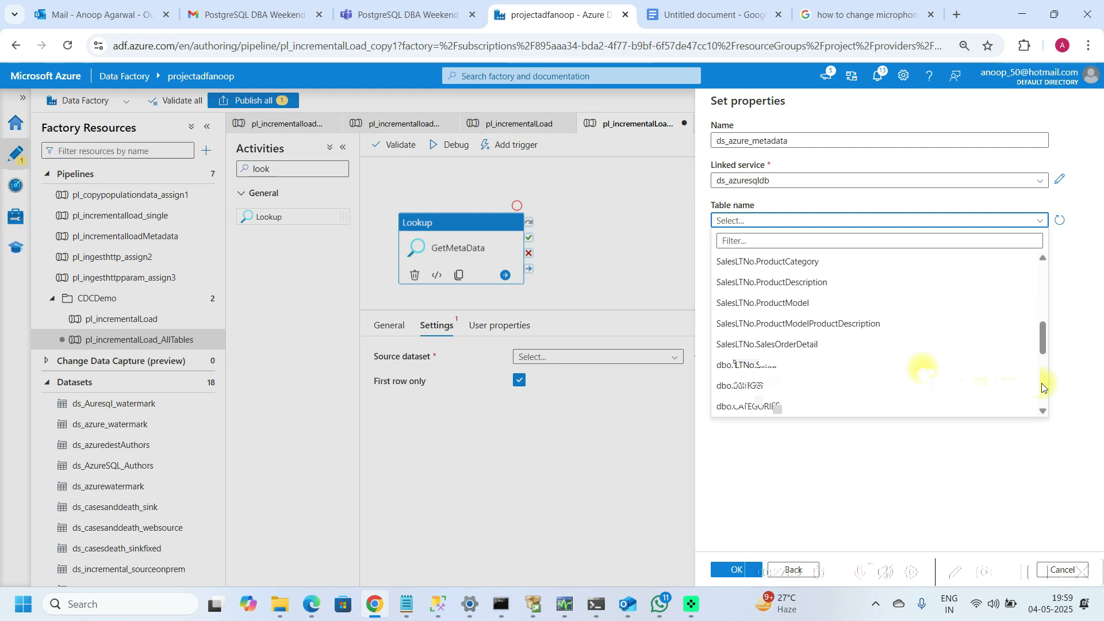
click(923, 371)
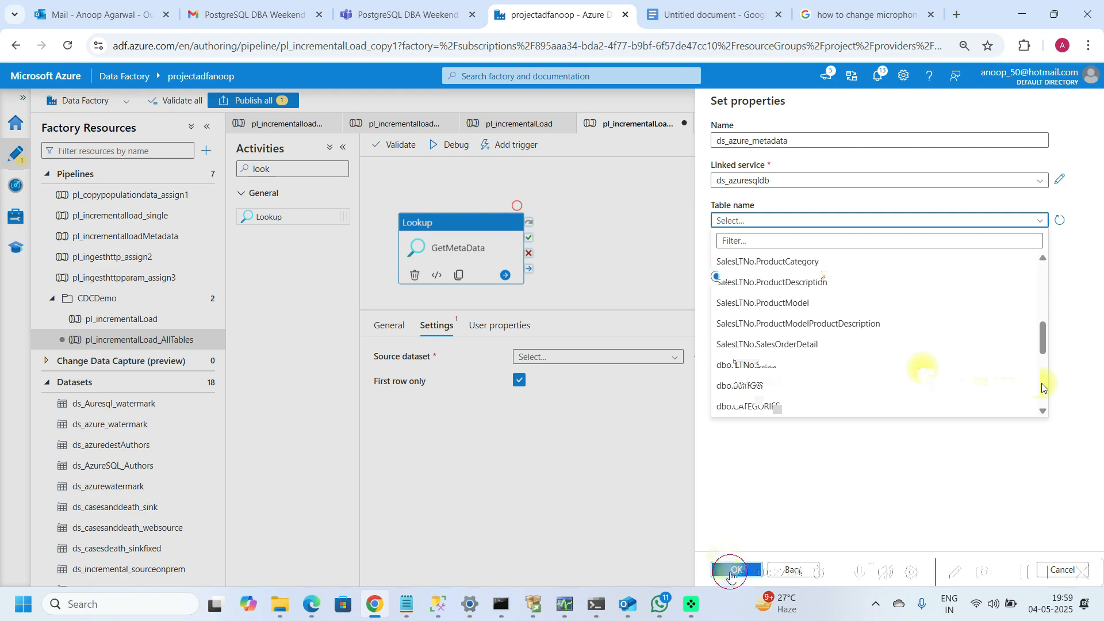
click(729, 572)
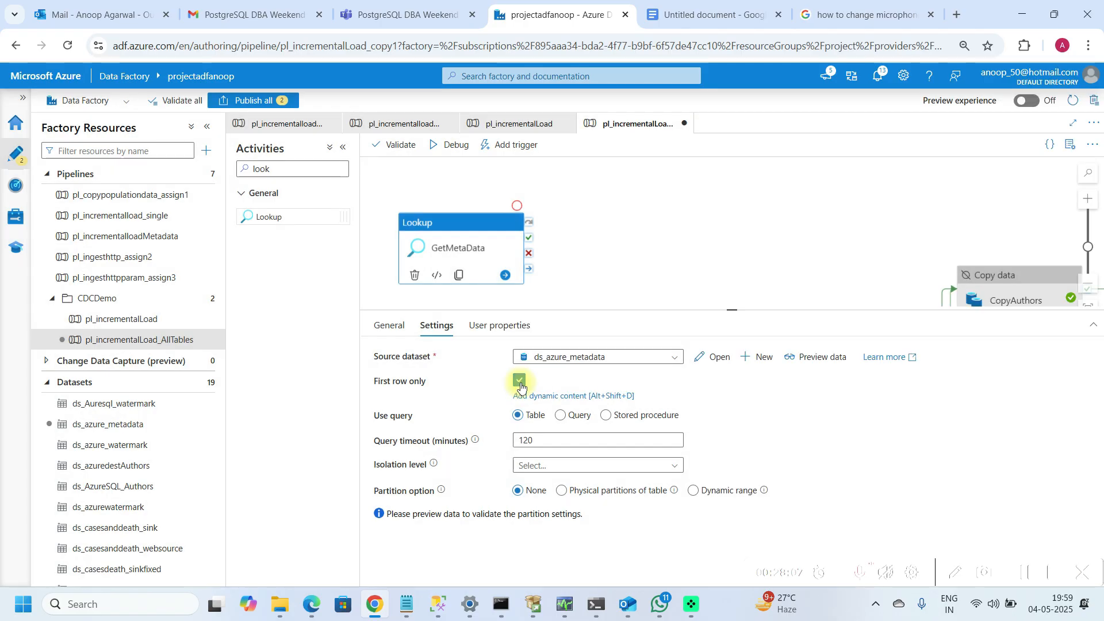
click(520, 382)
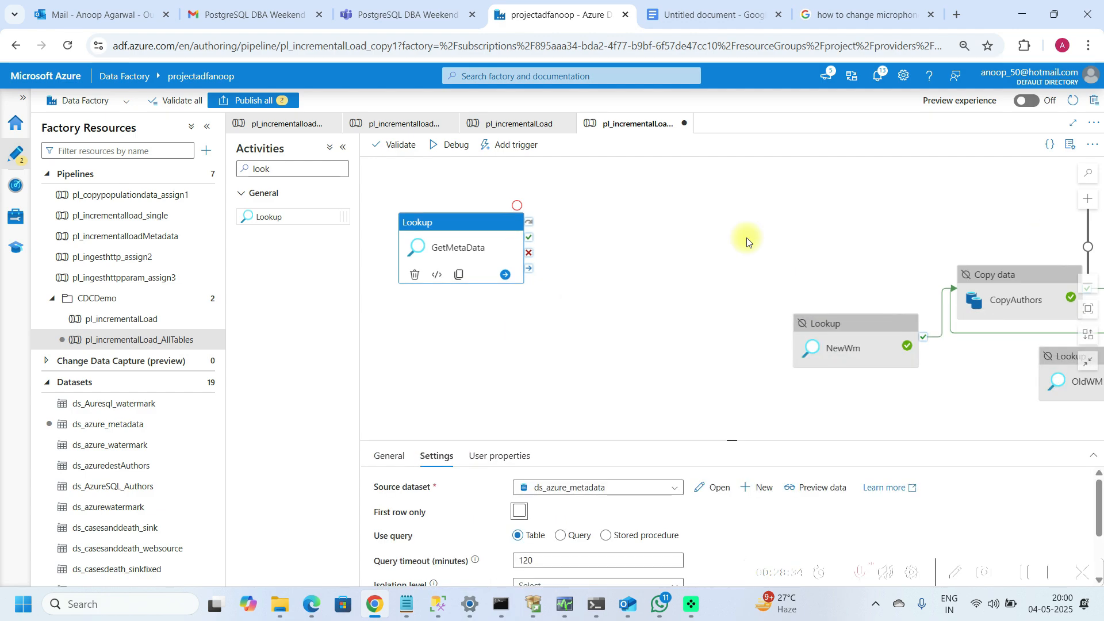
Step: Add a ForEach activity to the pipeline and name it ForEachTable
double_click(299, 171)
text(for)
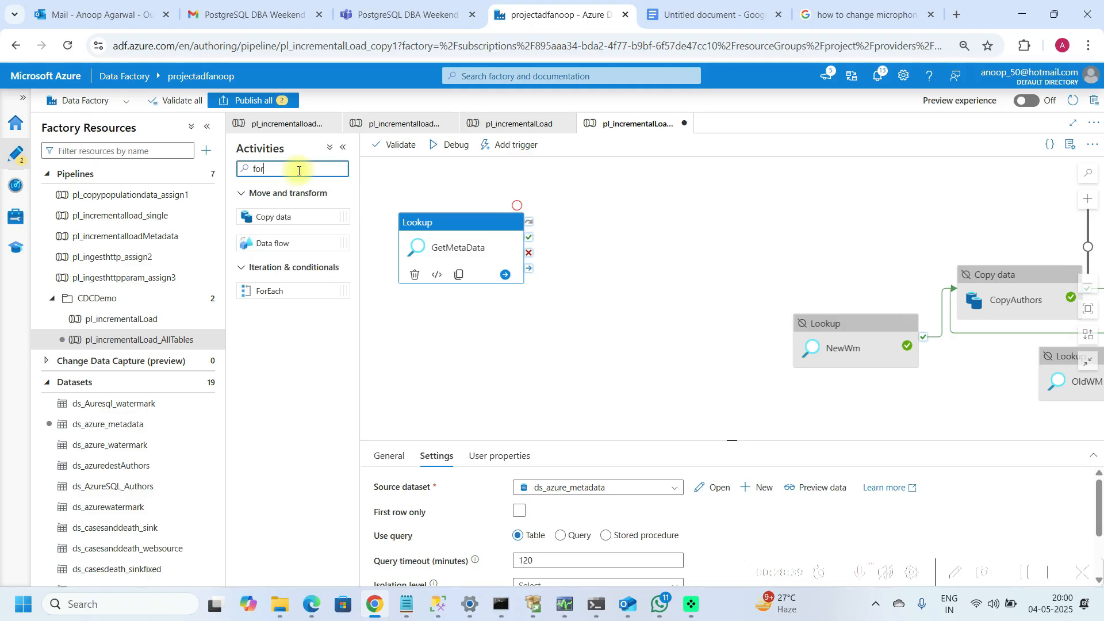
click(275, 291)
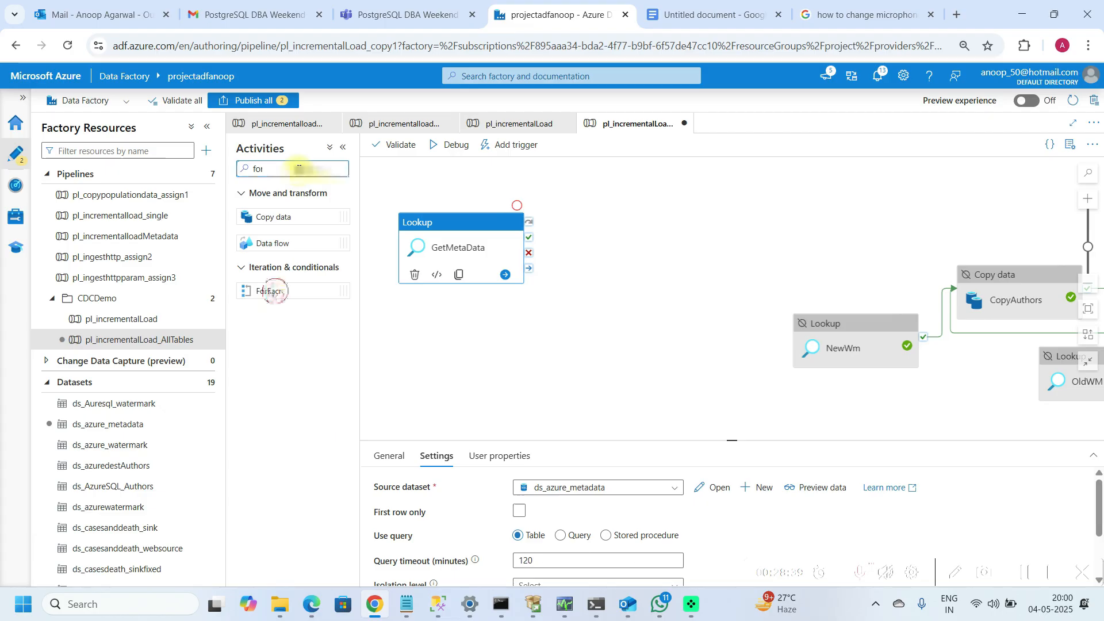
drag(275, 291, 650, 239)
key(BackSpace)
key(BackSpace)
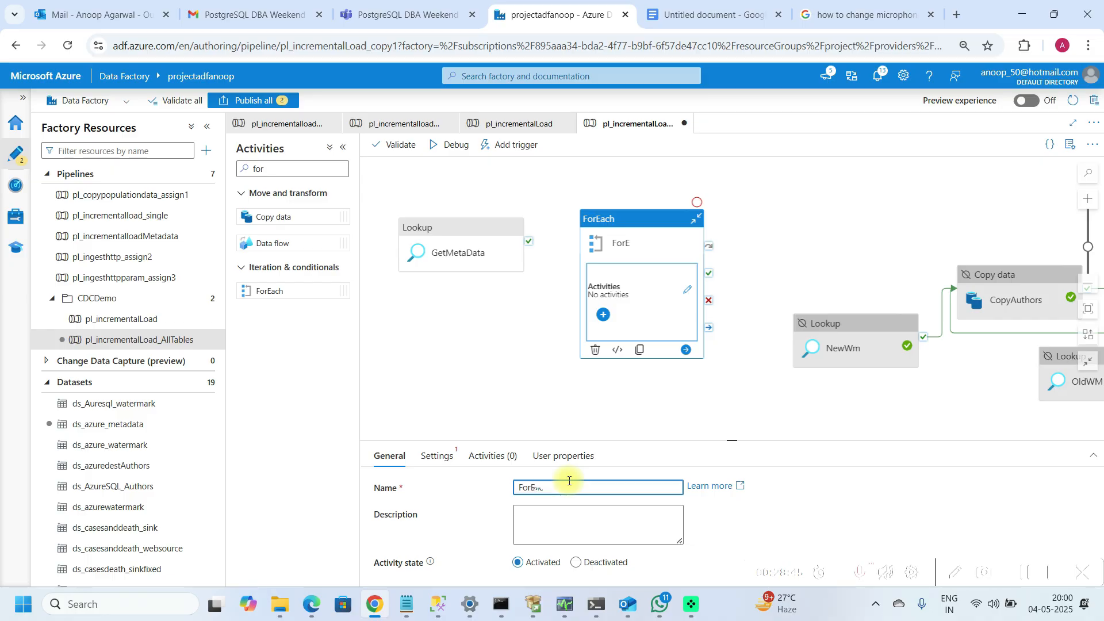
key(BackSpace)
text(rEachTable)
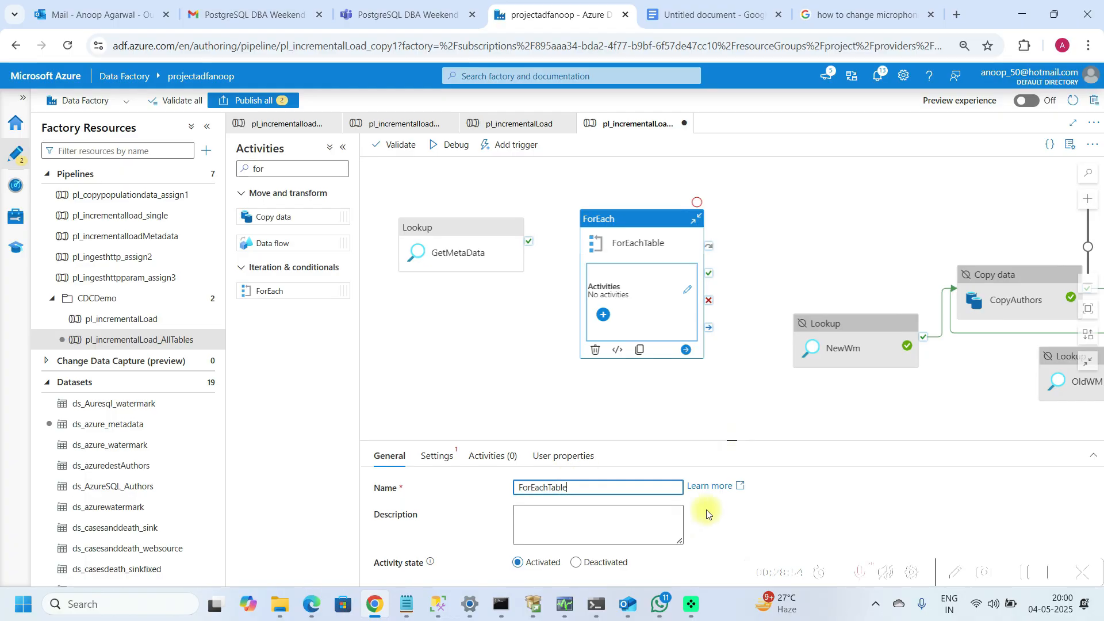
Step: Connect GetMetaData's success output to the ForEachTable activity
drag(733, 440, 744, 352)
click(530, 241)
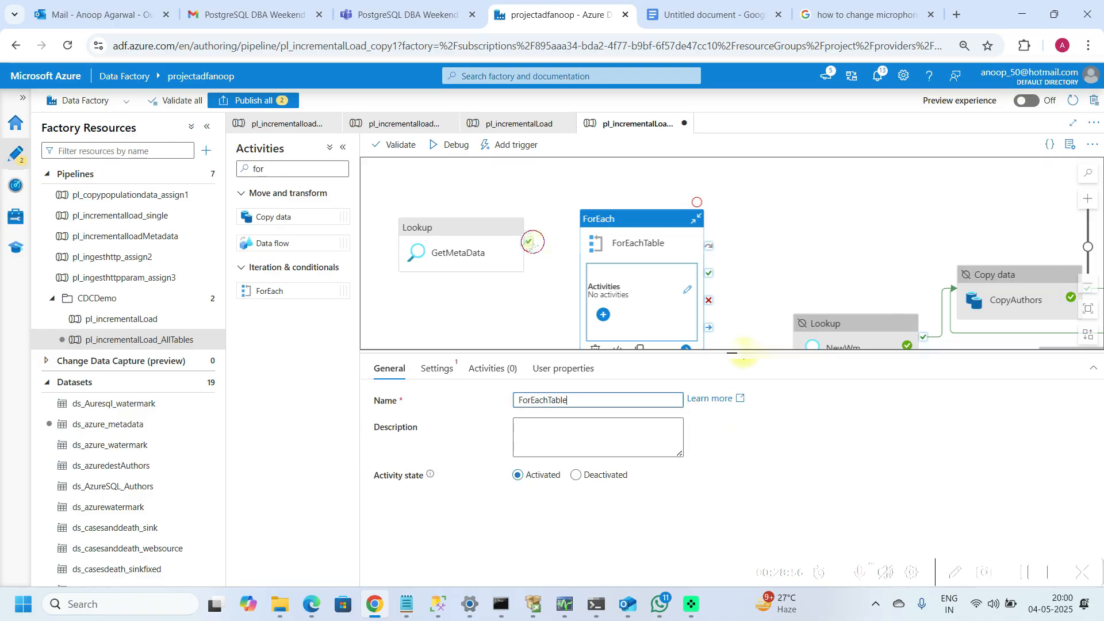
drag(530, 242, 640, 228)
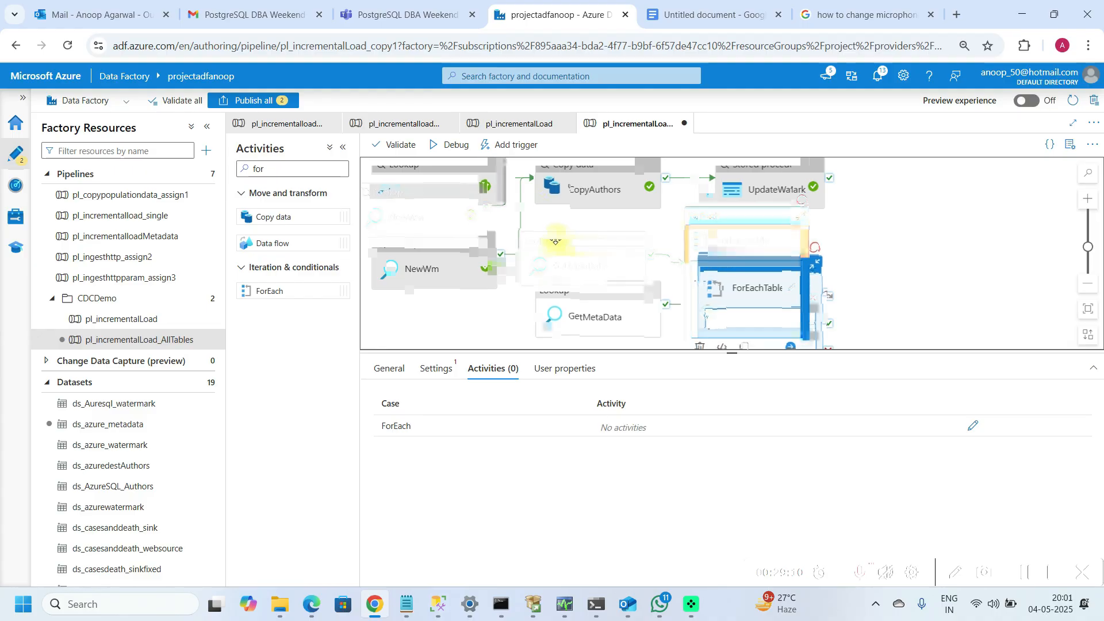
Step: Add a Wait activity inside the ForEachTable loop and open the loop's activities for editing
drag(733, 353, 751, 414)
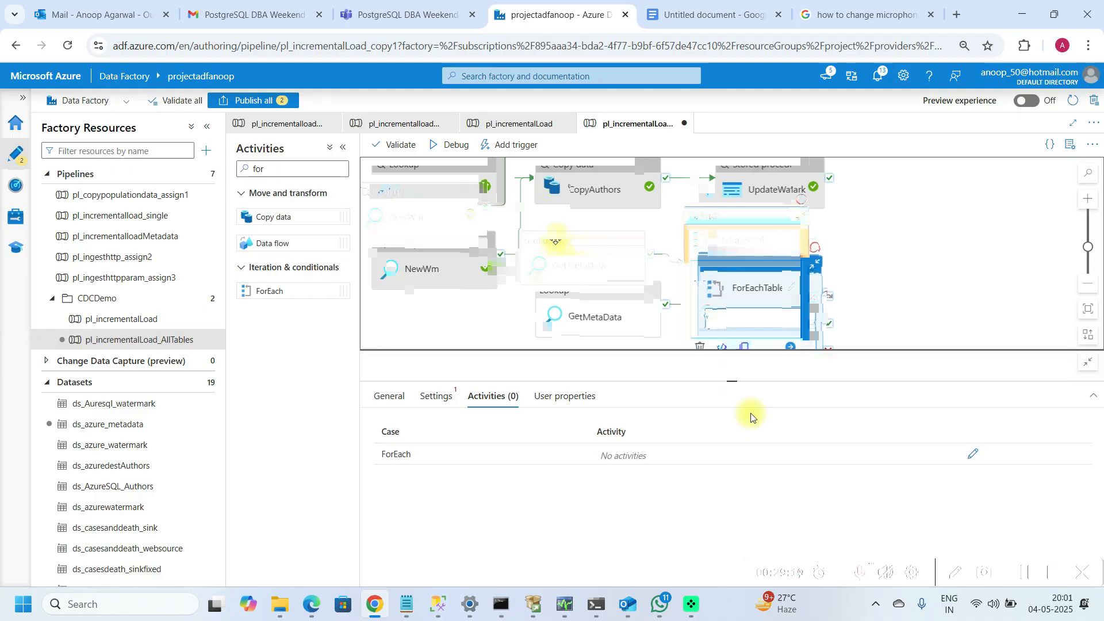
drag(751, 414, 750, 430)
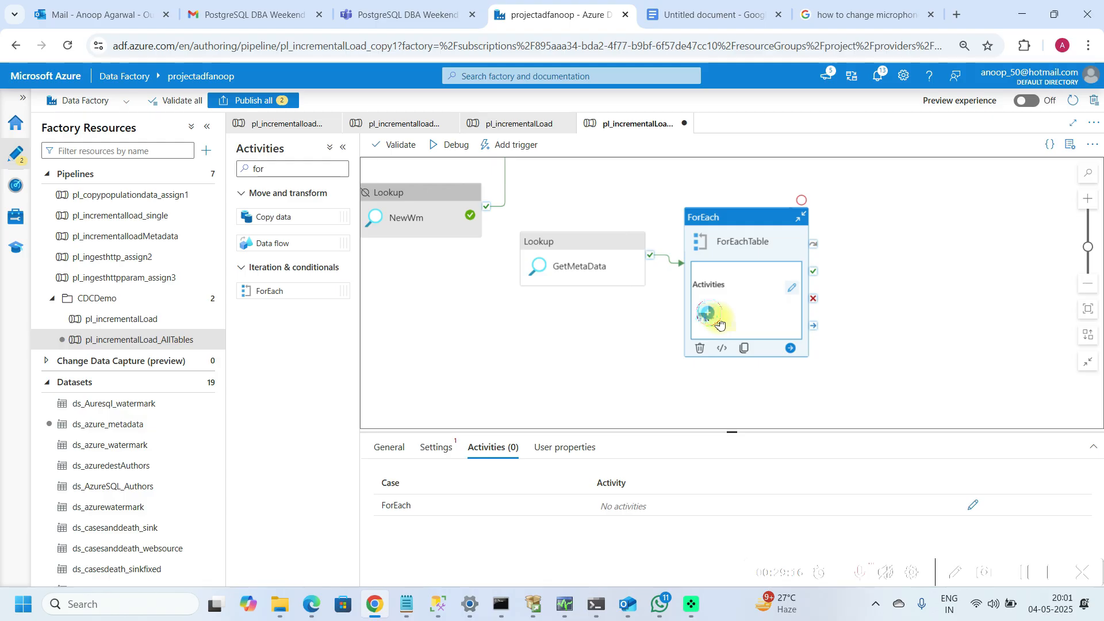
click(720, 325)
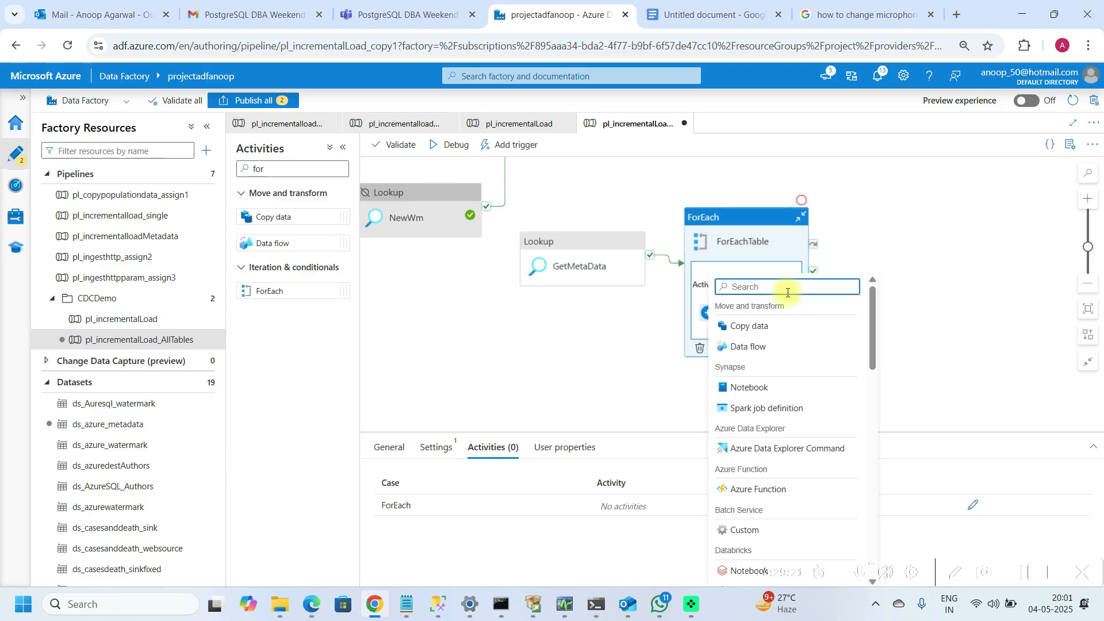
click(722, 320)
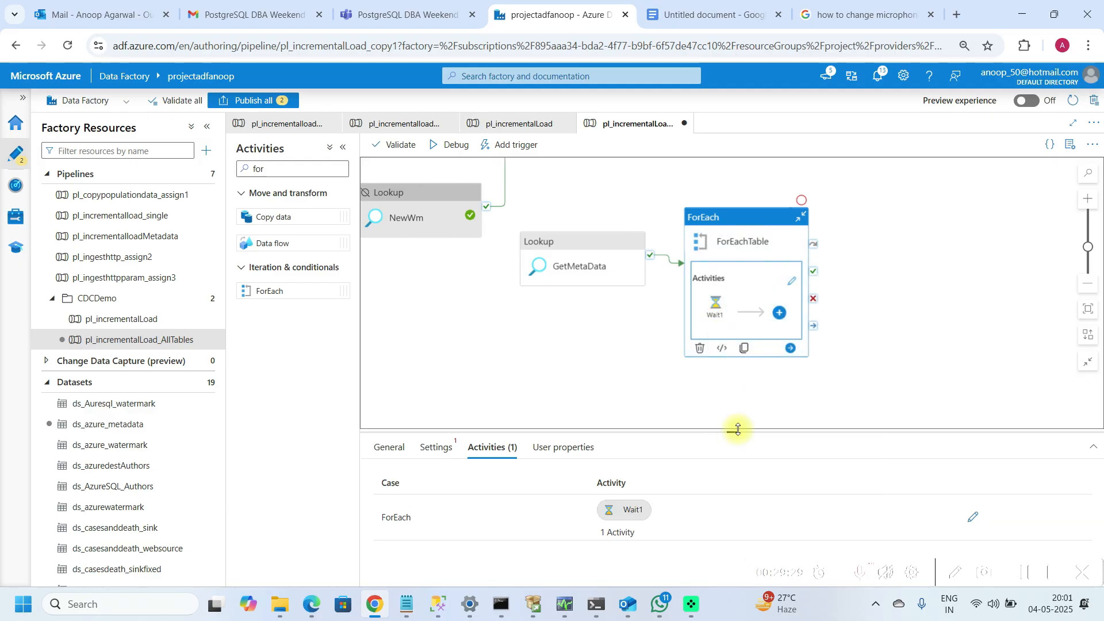
drag(738, 430, 740, 343)
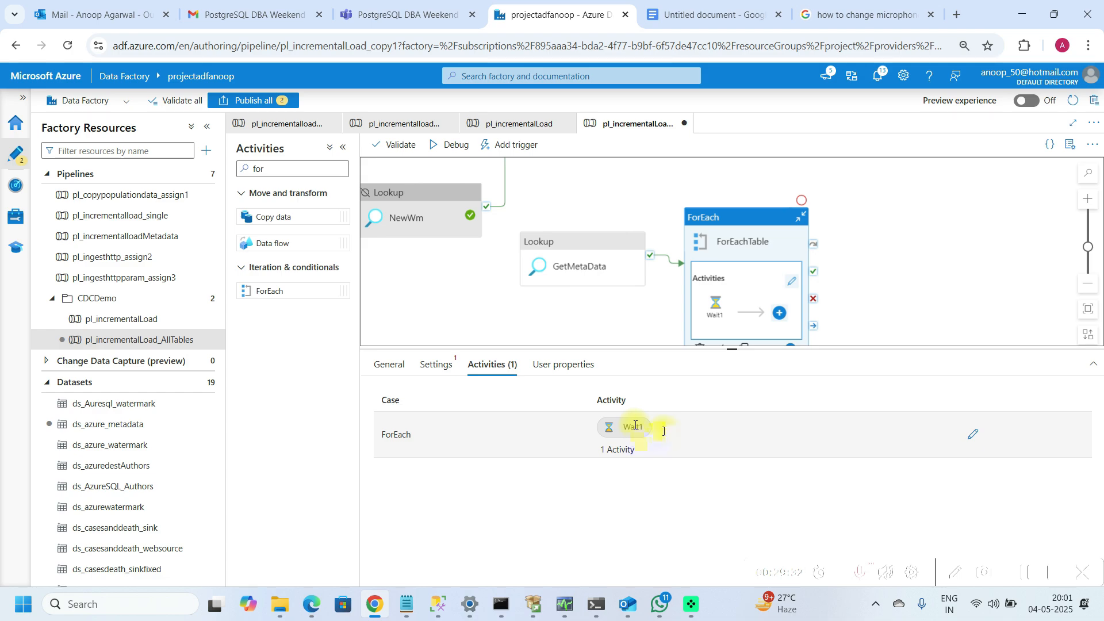
click(974, 439)
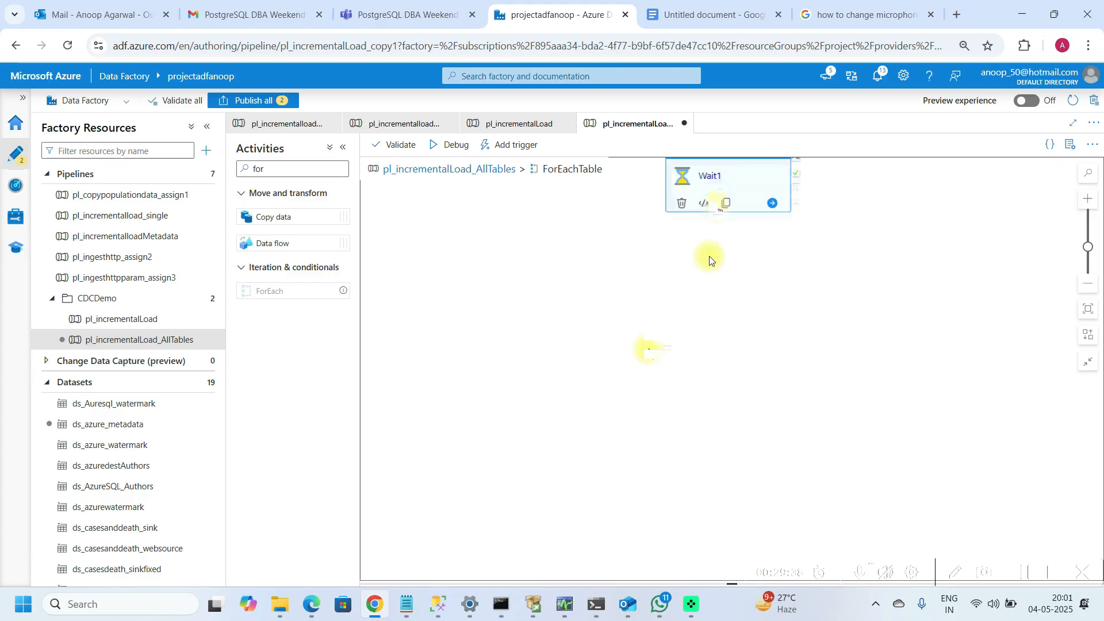
Step: Return to the main pipeline and enable the Sequential option on the ForEachTable activity
click(436, 365)
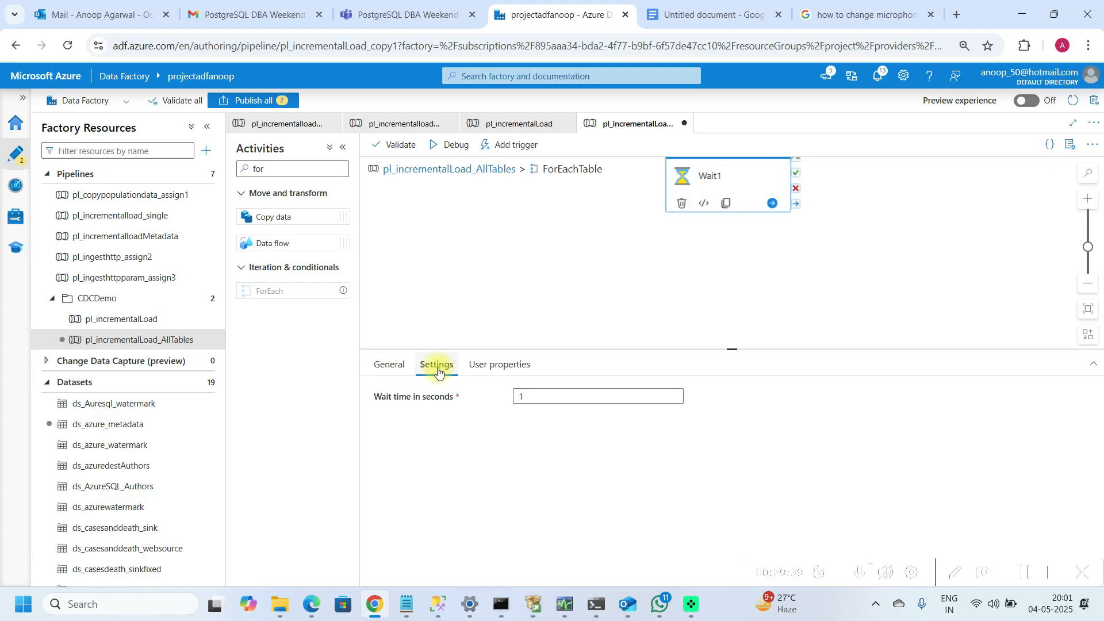
click(733, 351)
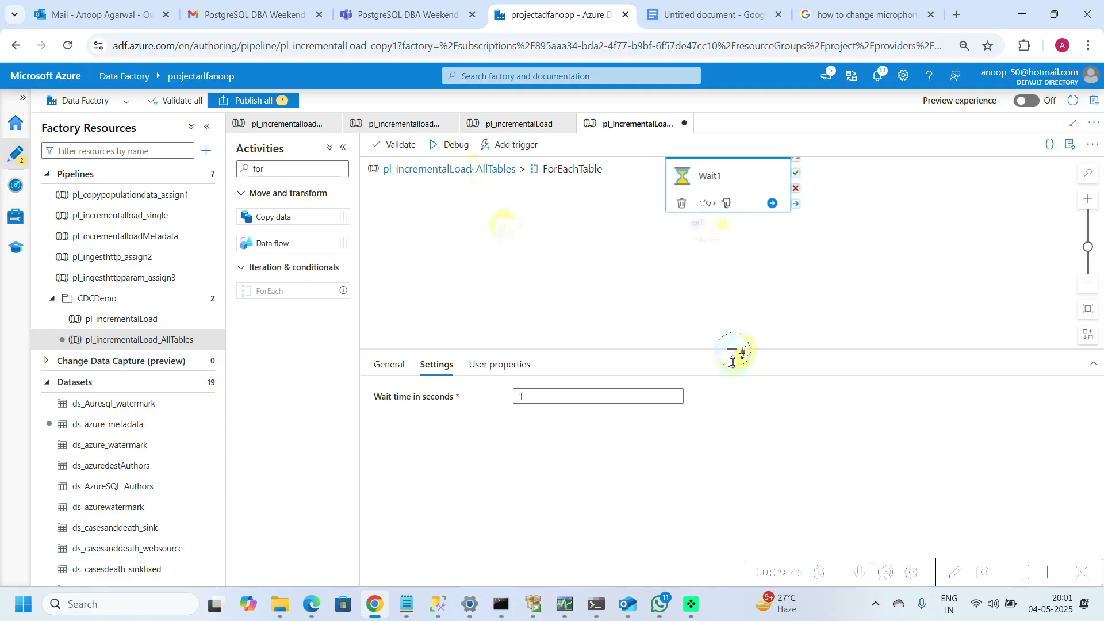
click(472, 169)
click(856, 297)
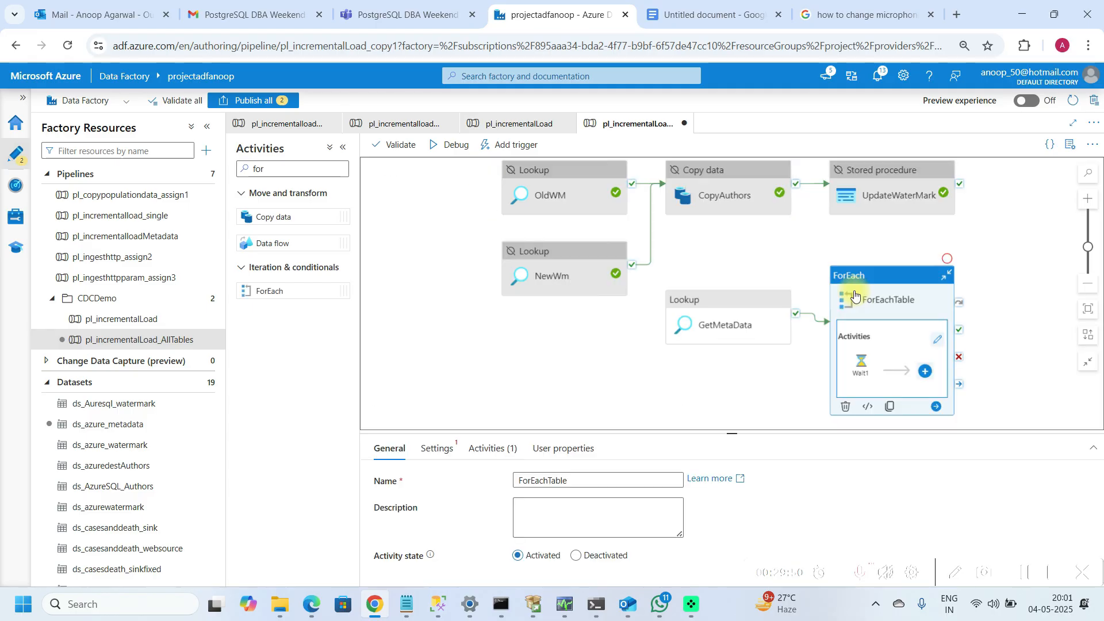
click(454, 453)
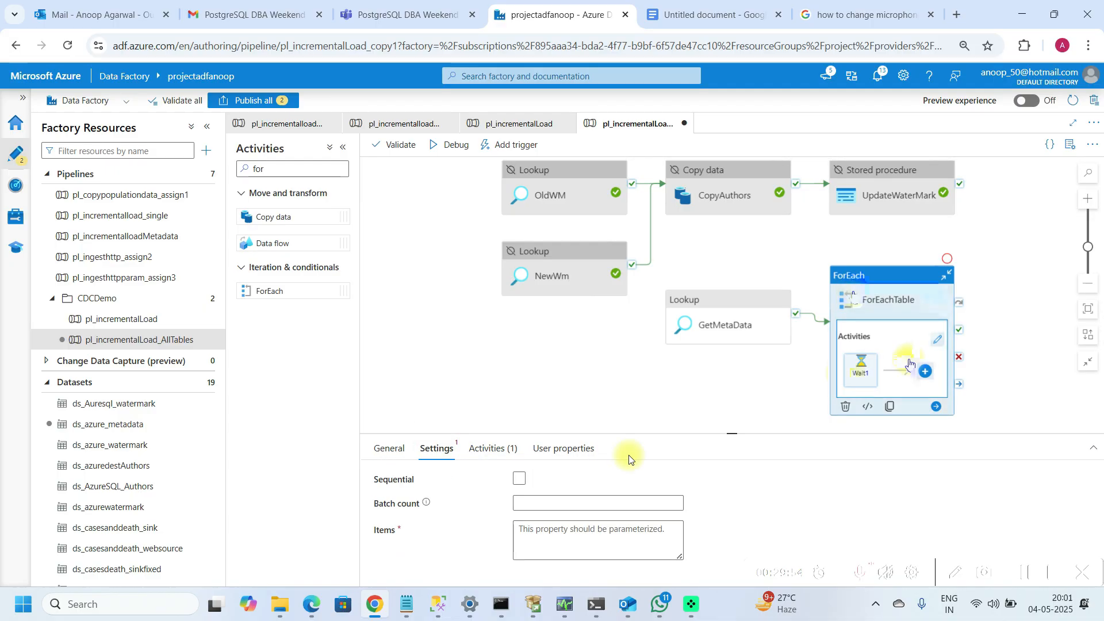
click(543, 484)
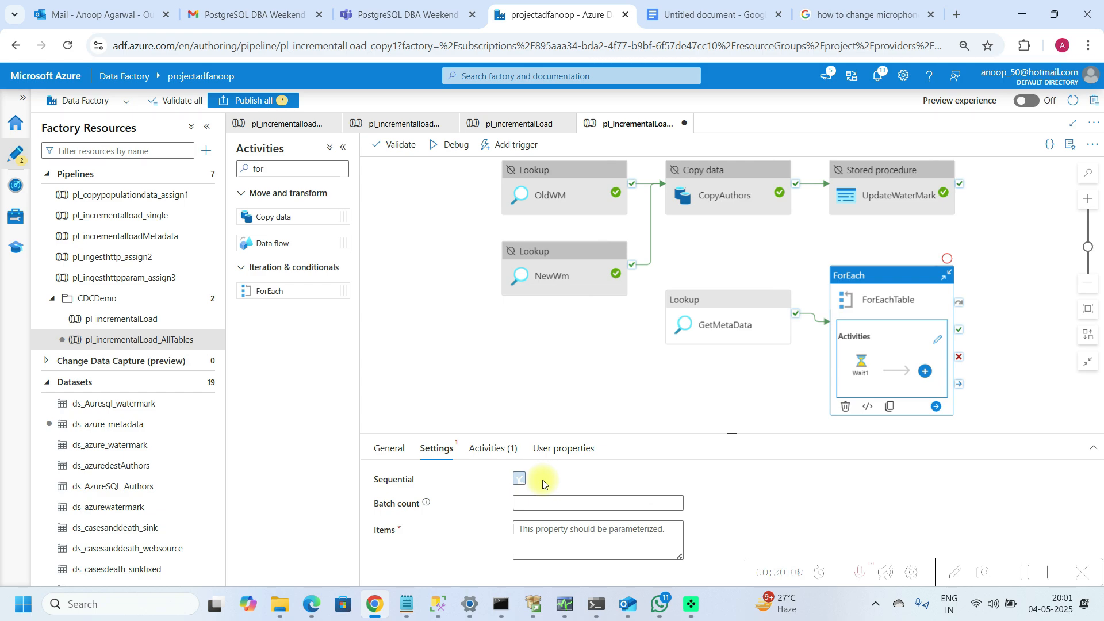
click(542, 480)
drag(539, 433, 538, 416)
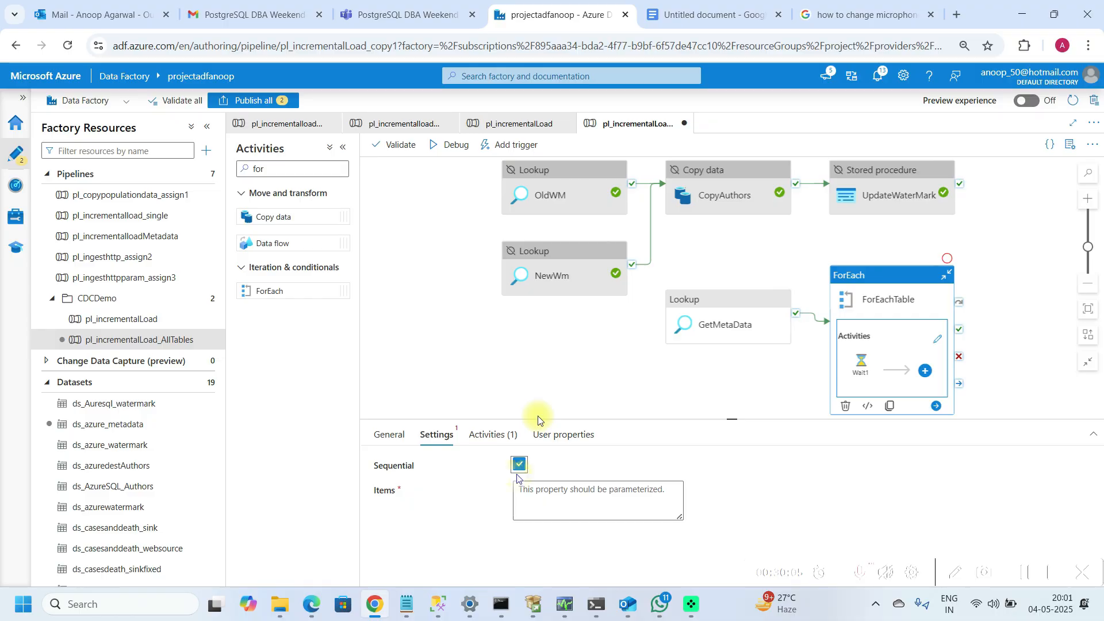
click(580, 498)
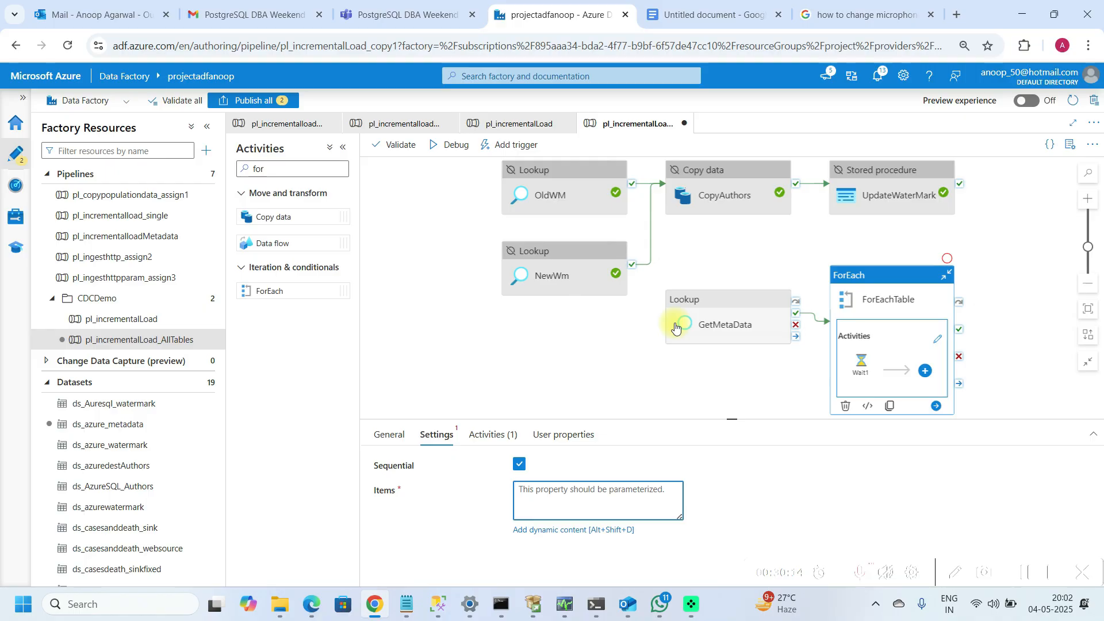
click(602, 532)
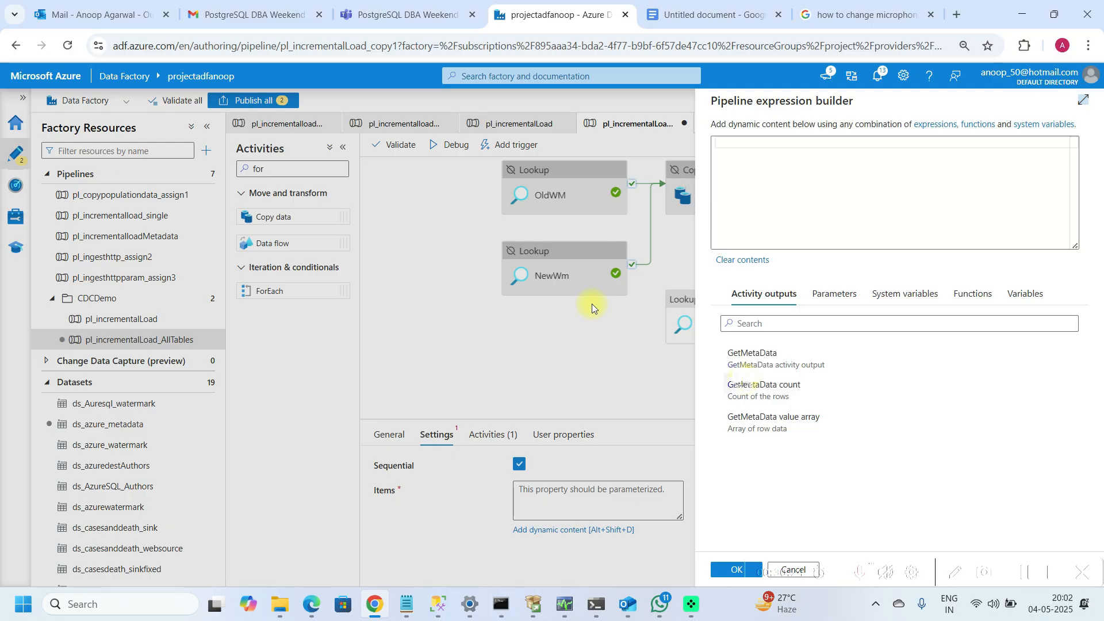
click(752, 358)
click(875, 147)
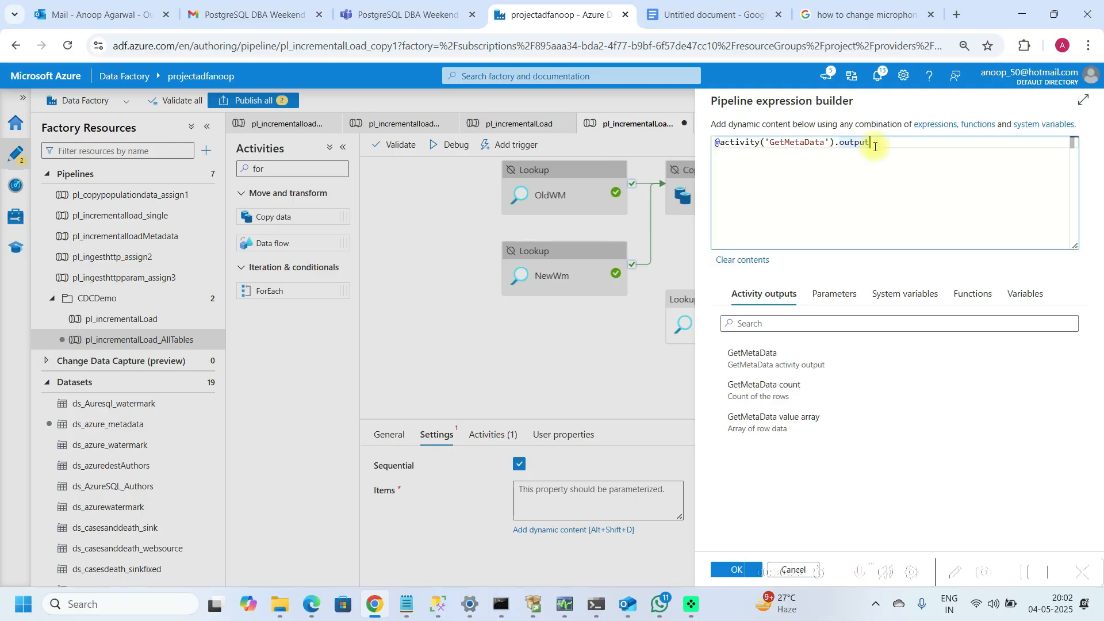
text(.value)
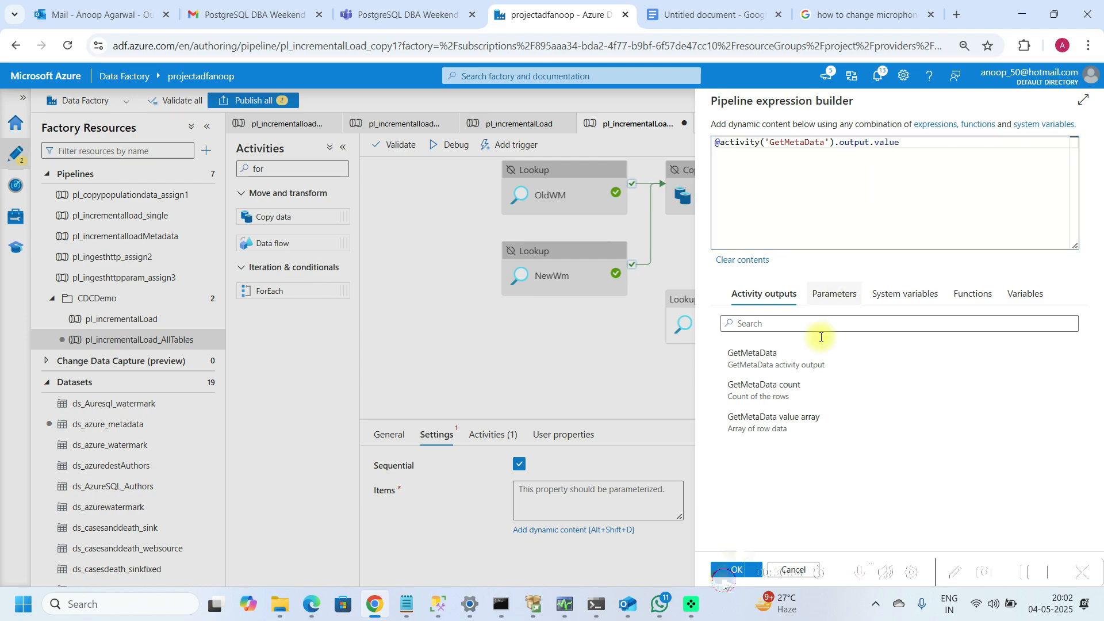
click(735, 571)
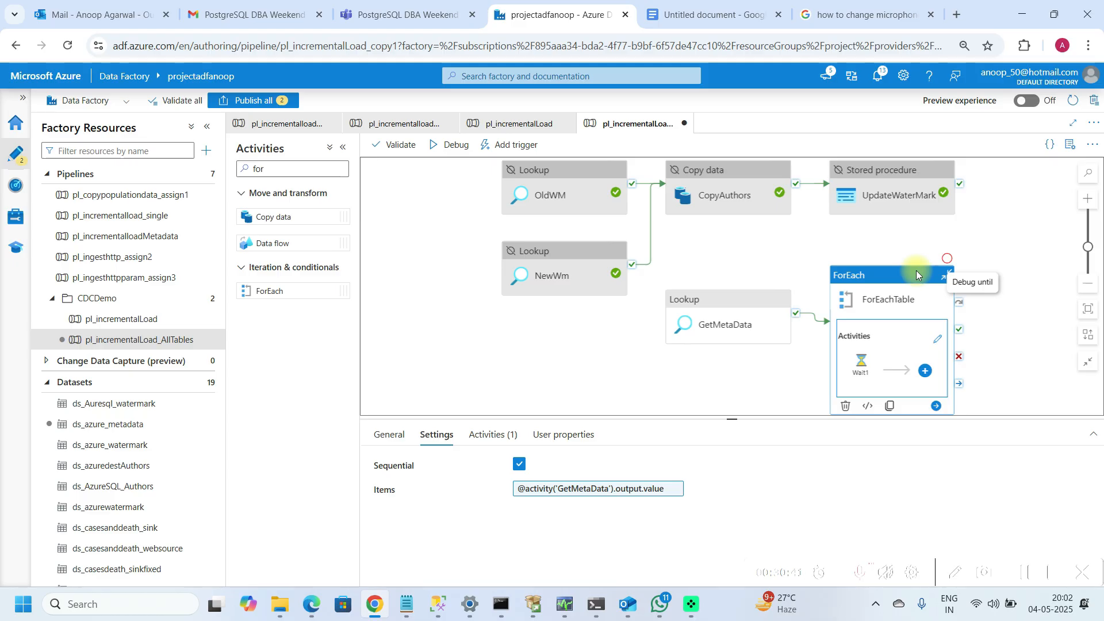
Step: Run a debug of the pipeline up to the GetMetaData activity
click(781, 292)
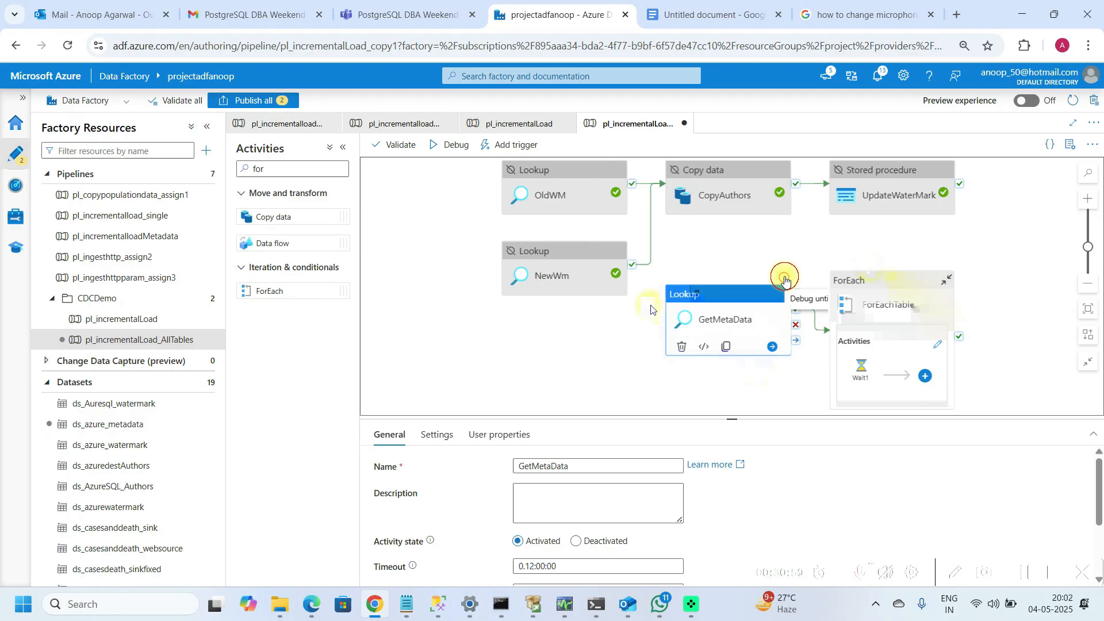
click(785, 280)
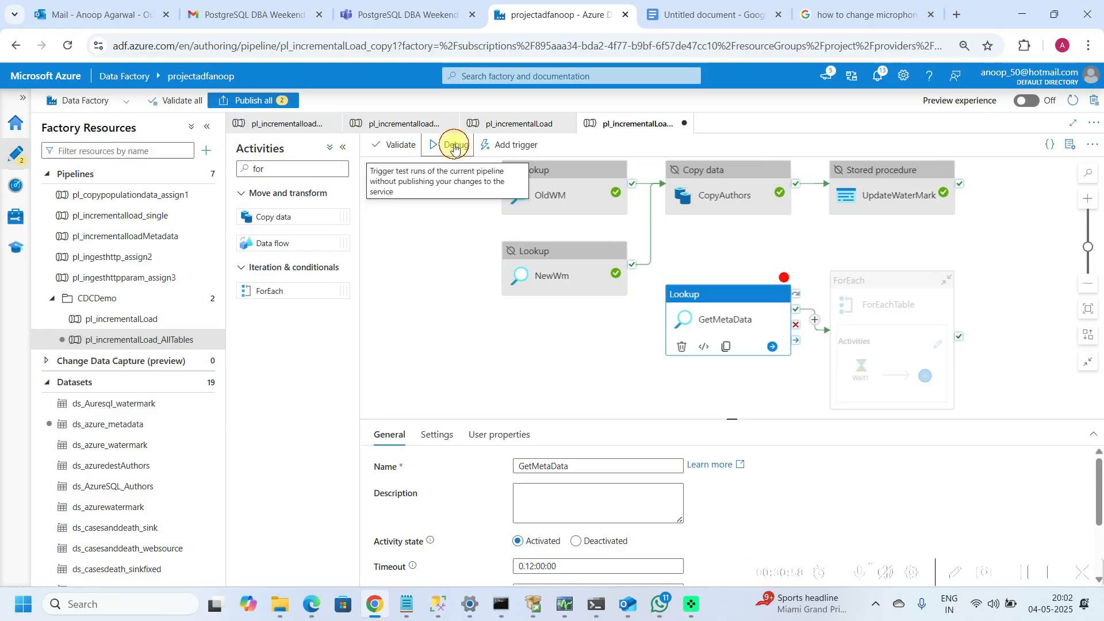
click(454, 146)
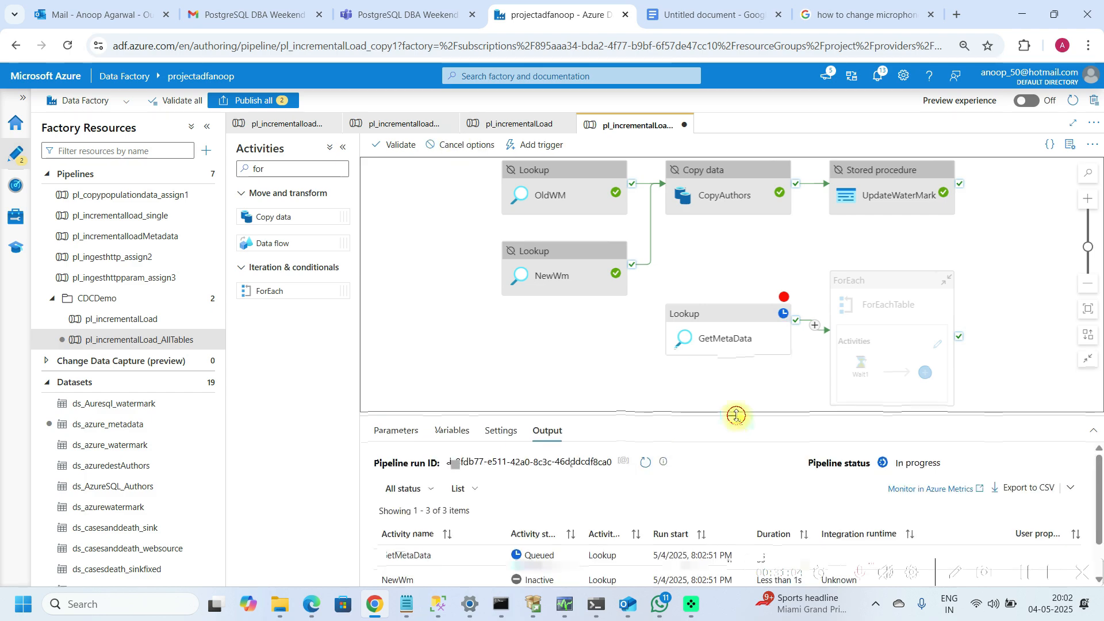
drag(738, 420, 733, 350)
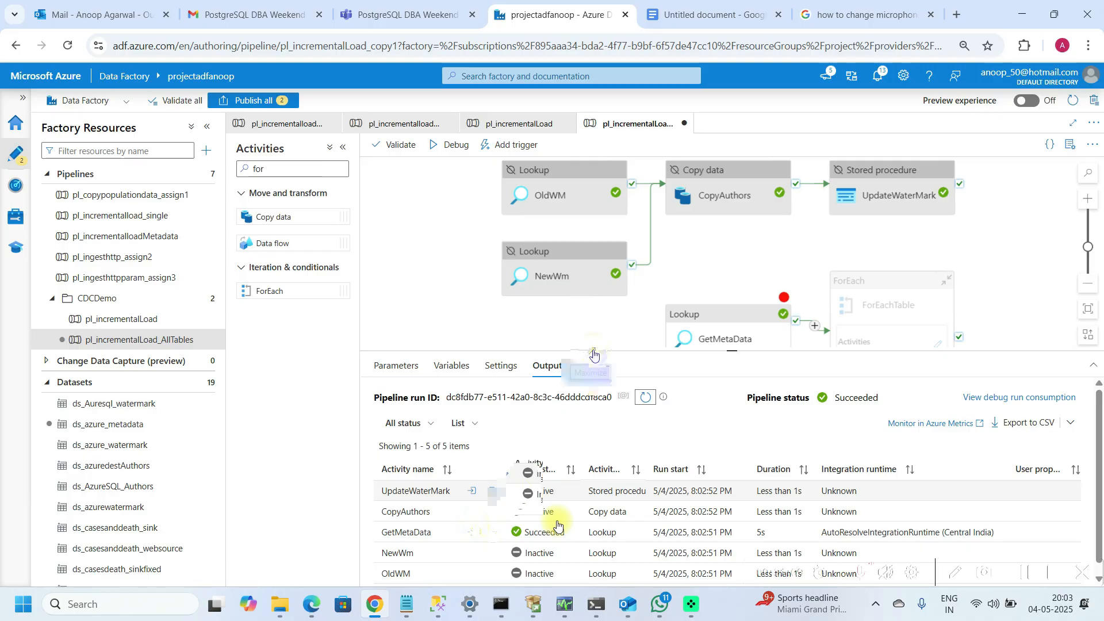
Step: Inspect GetMetaData's debug output and review the ForEachTable Items expression
click(493, 532)
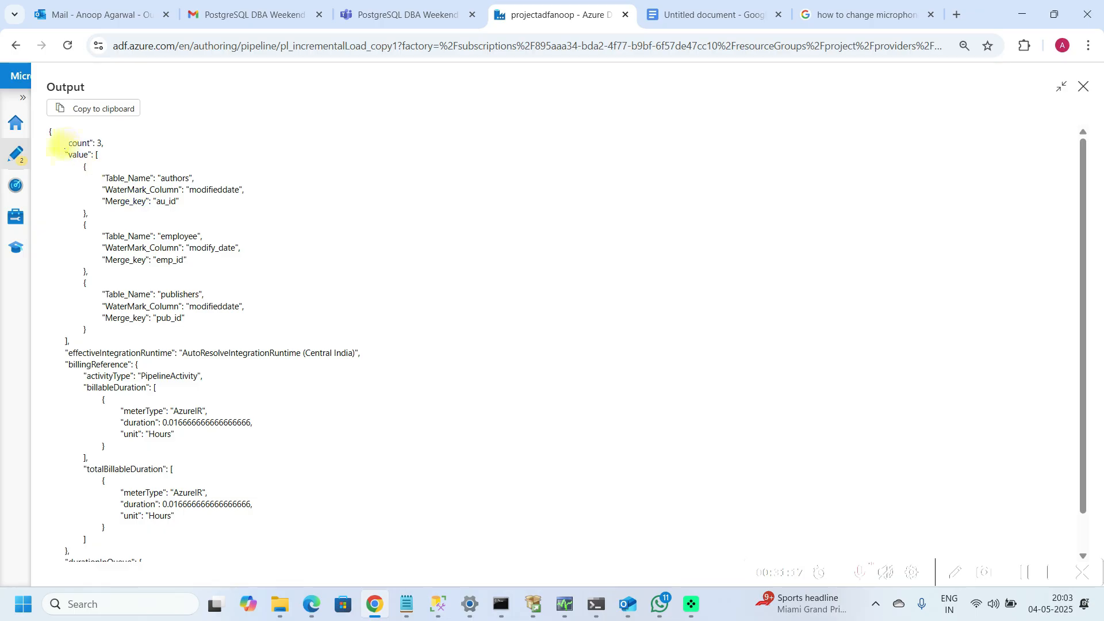
drag(66, 144, 94, 156)
triple_click(95, 155)
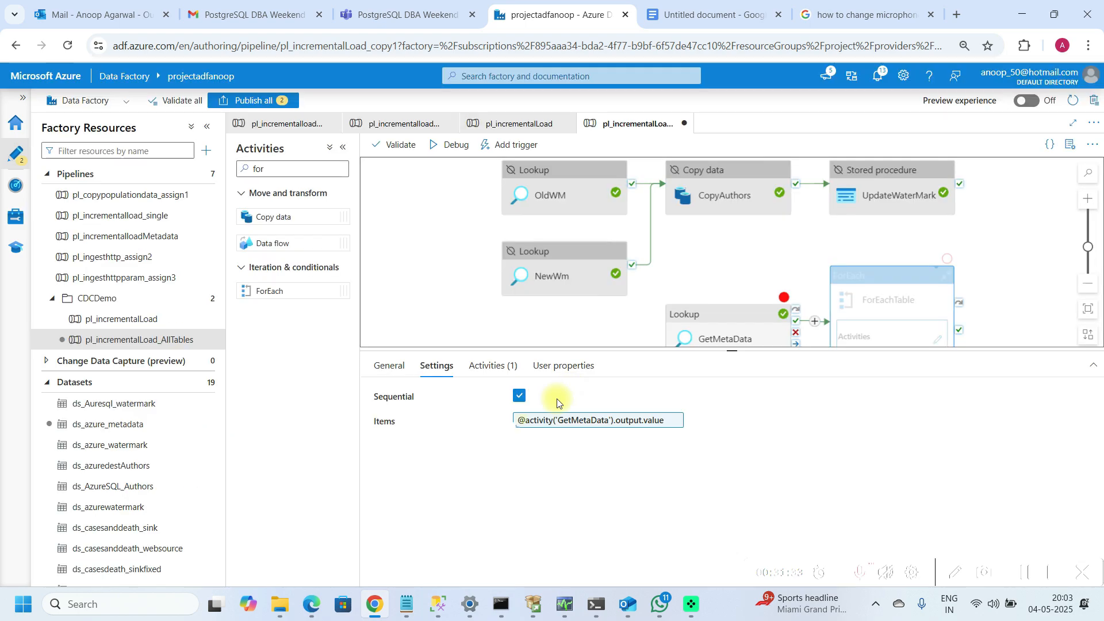
click(556, 420)
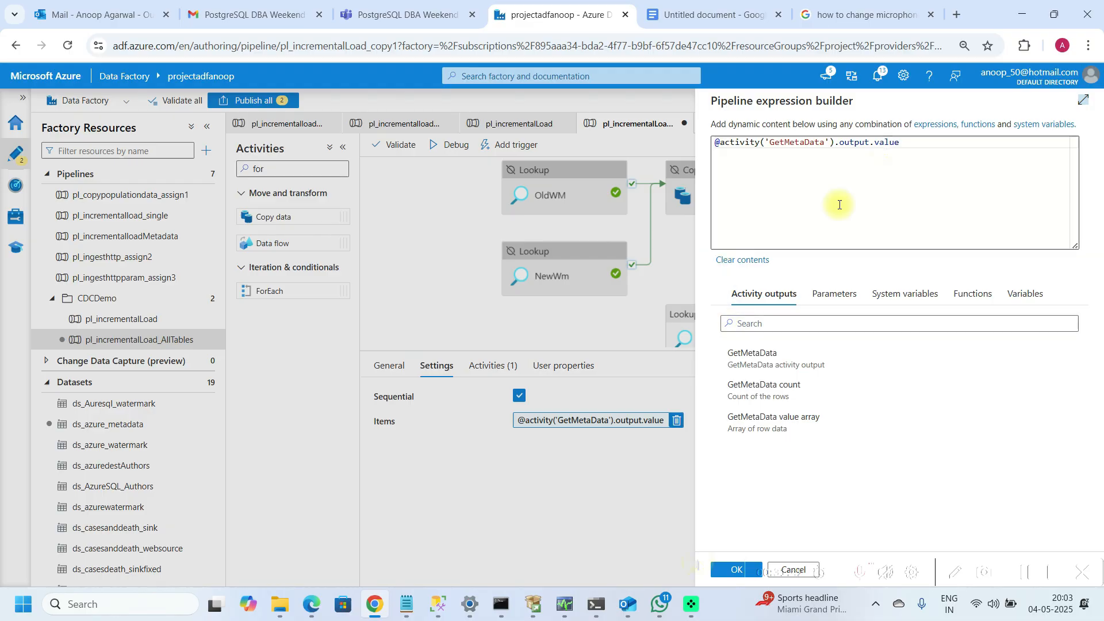
click(722, 571)
Step: Debug the pipeline through the ForEachTable activity and refresh the run output to check the loop's iterations
drag(785, 321, 813, 297)
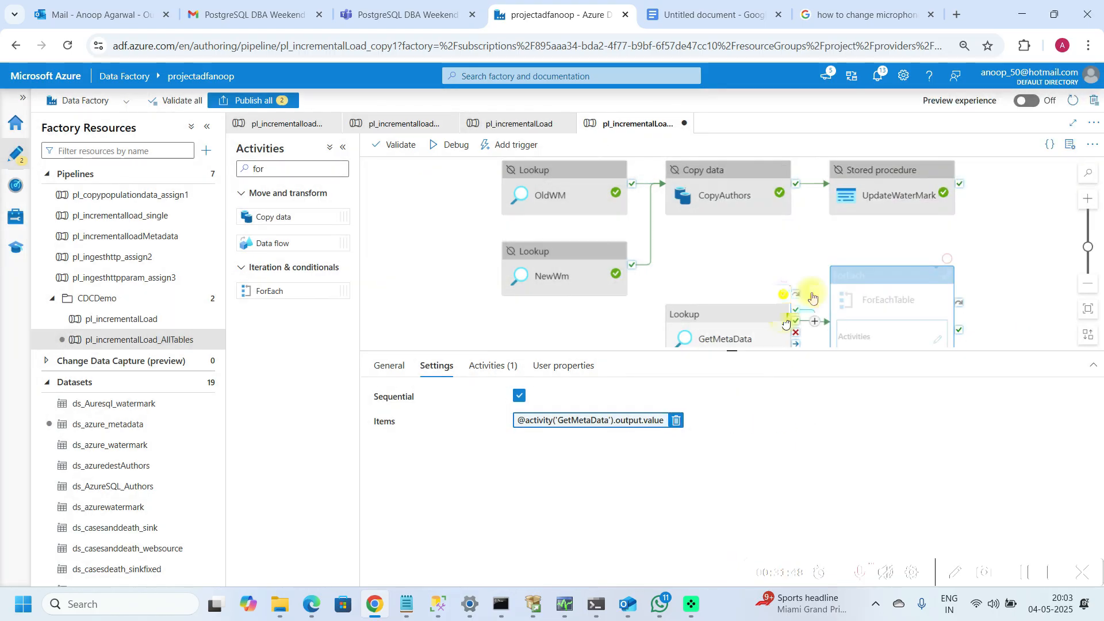
click(786, 323)
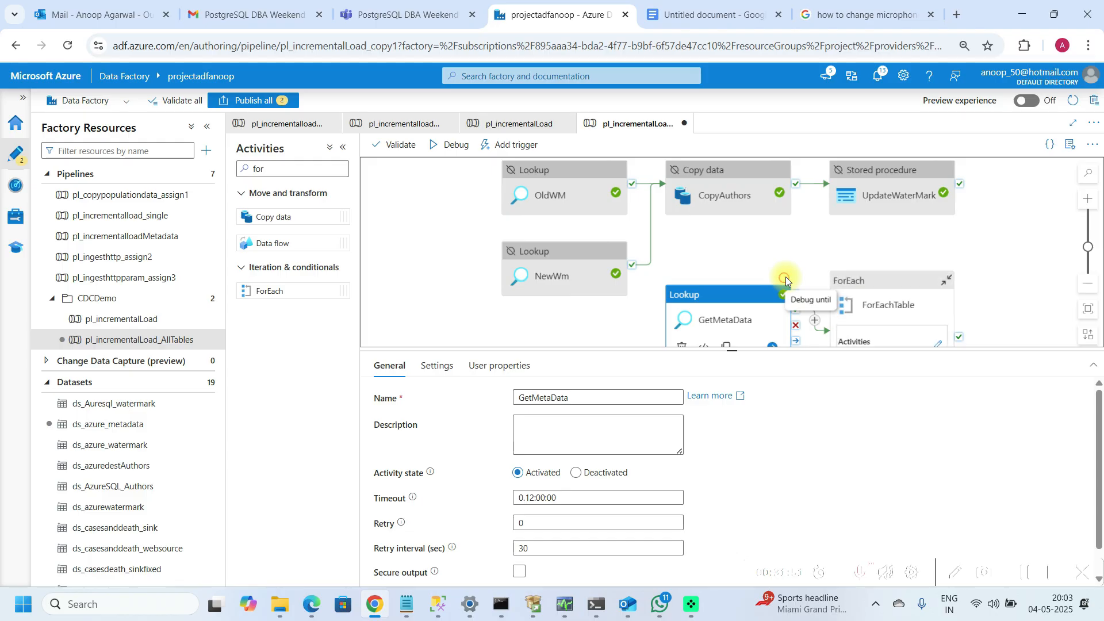
click(946, 264)
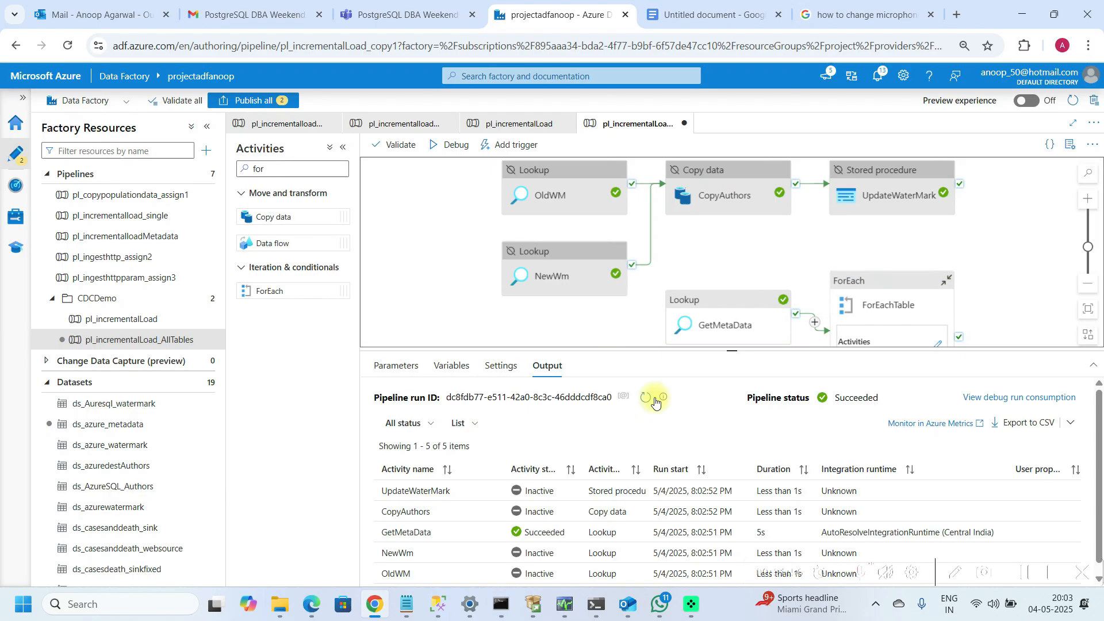
click(645, 398)
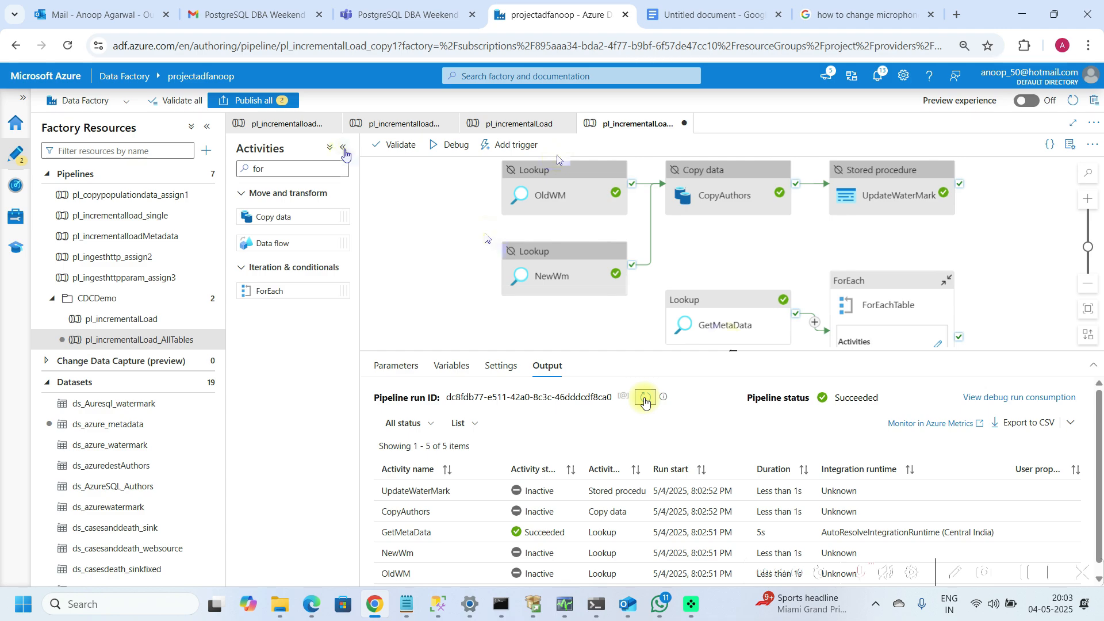
click(344, 147)
click(345, 151)
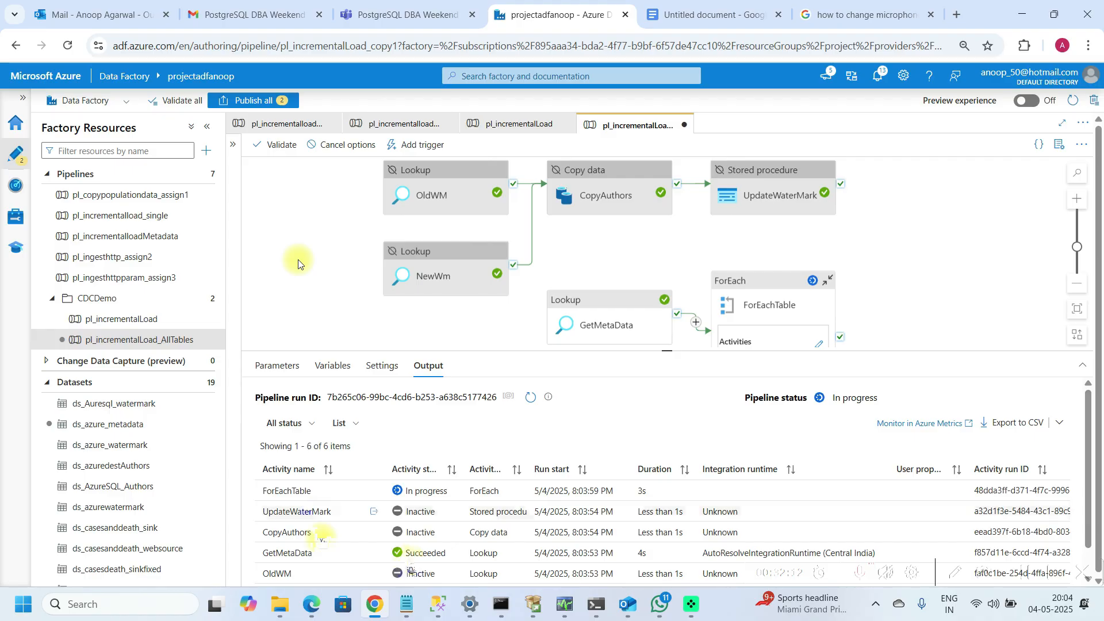
drag(663, 351, 652, 261)
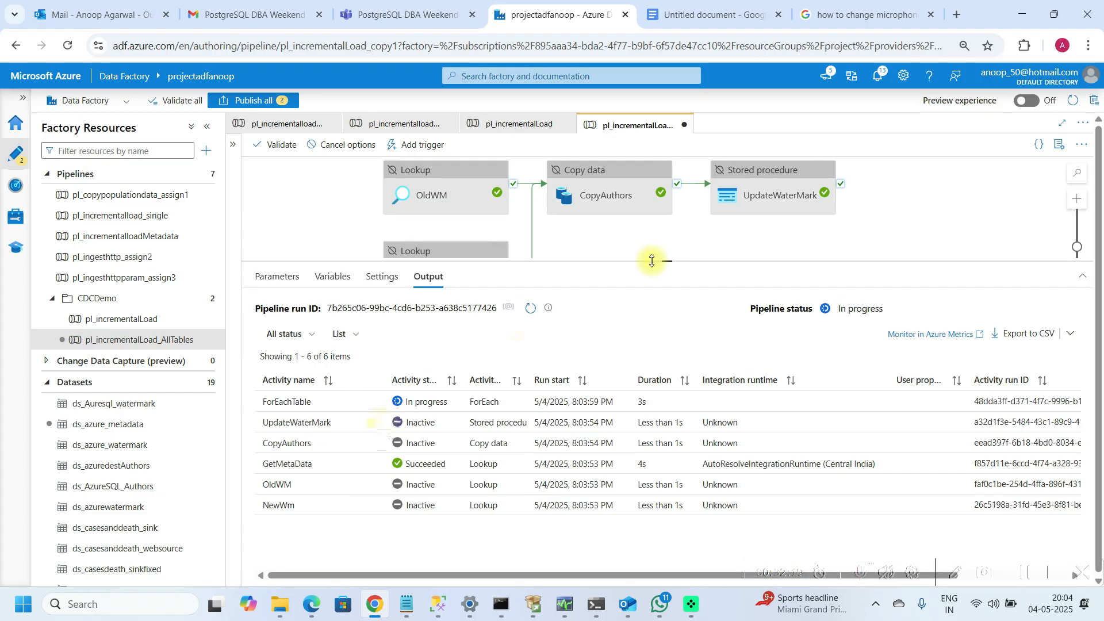
click(528, 314)
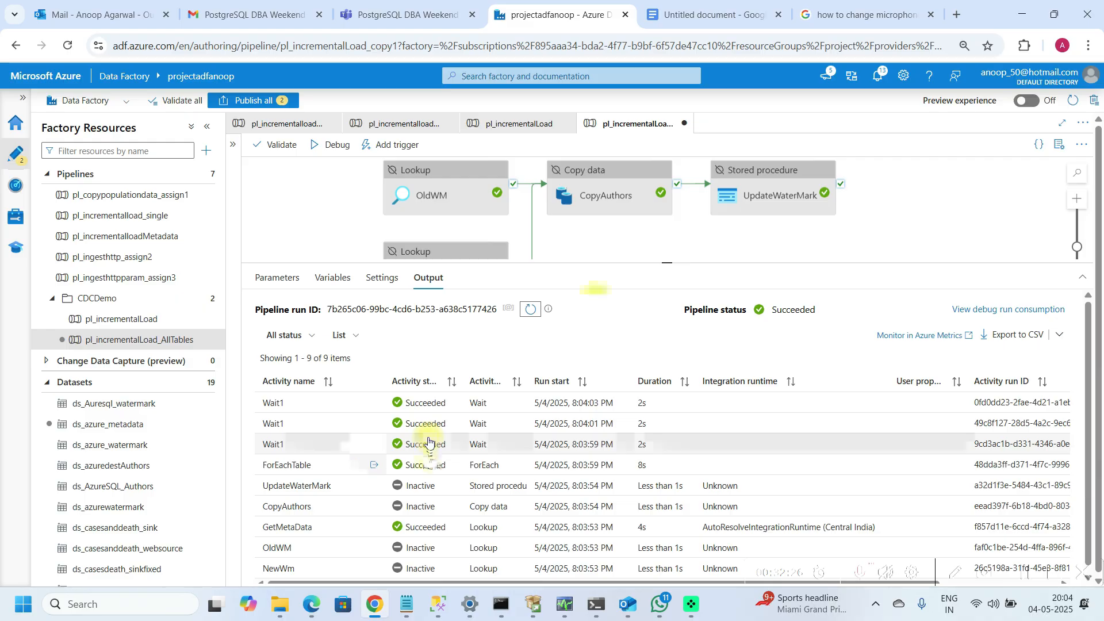
drag(665, 264, 665, 319)
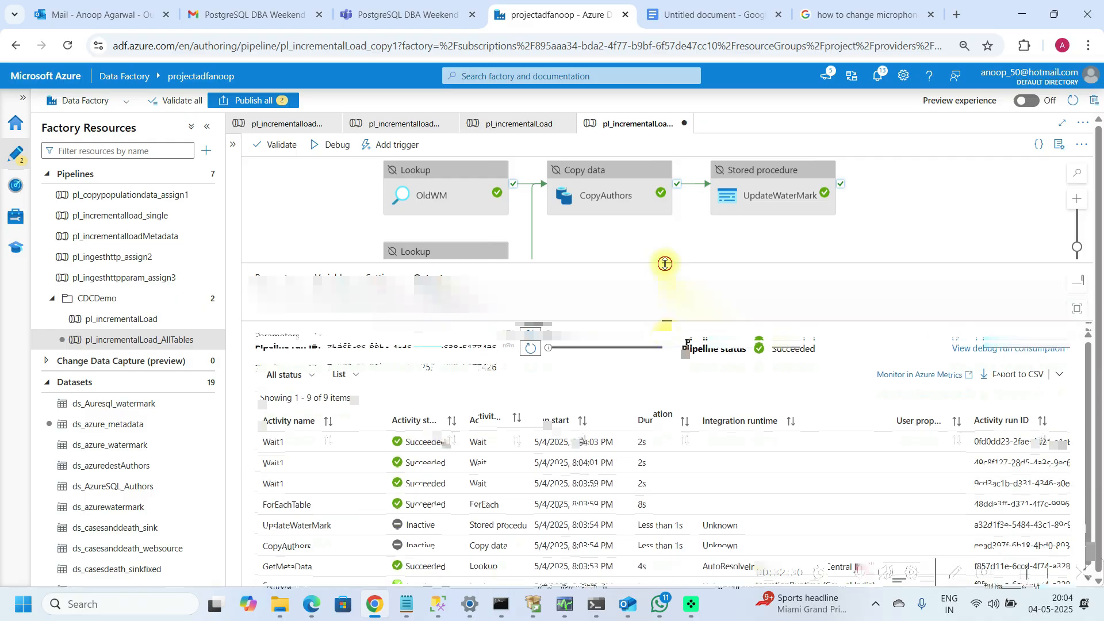
drag(665, 264, 665, 374)
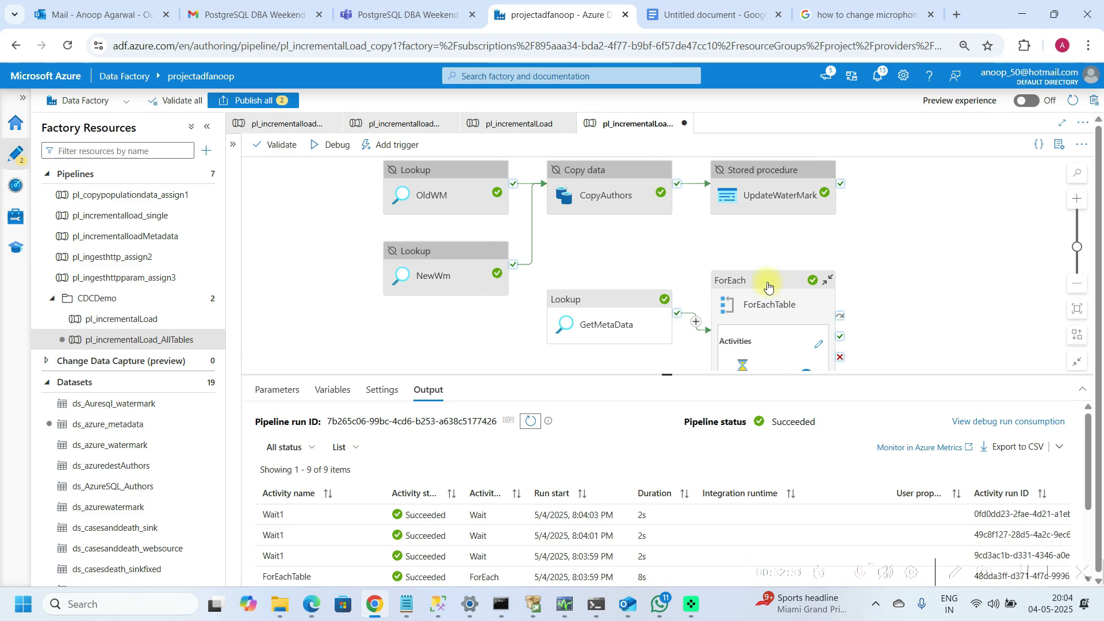
Step: Open the ForEachTable loop's activities and delete the Wait activity inside it
click(767, 284)
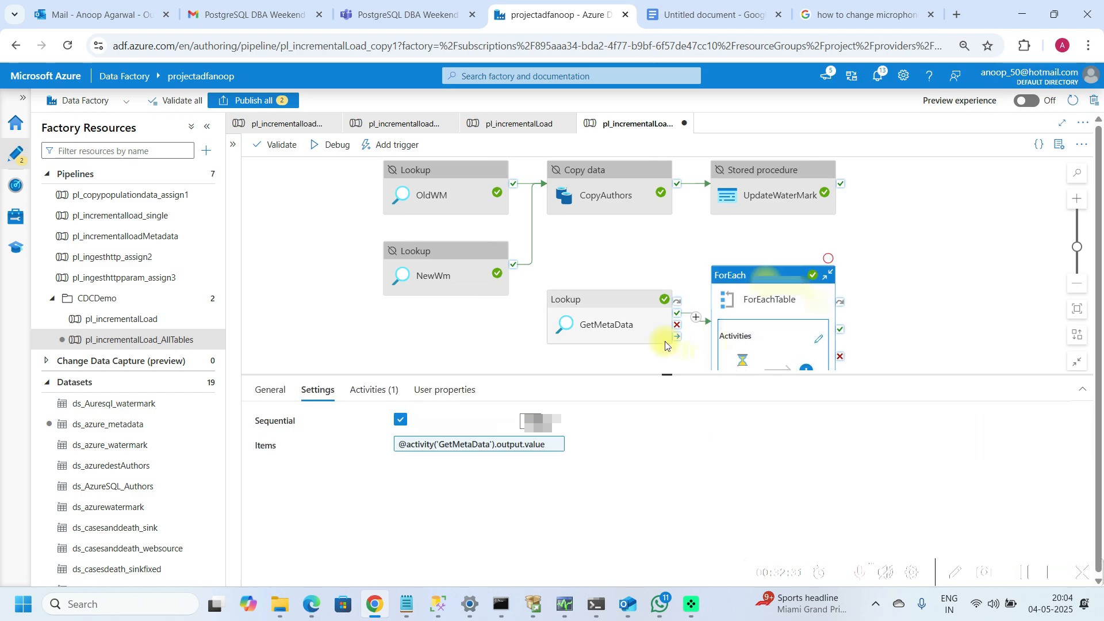
click(938, 462)
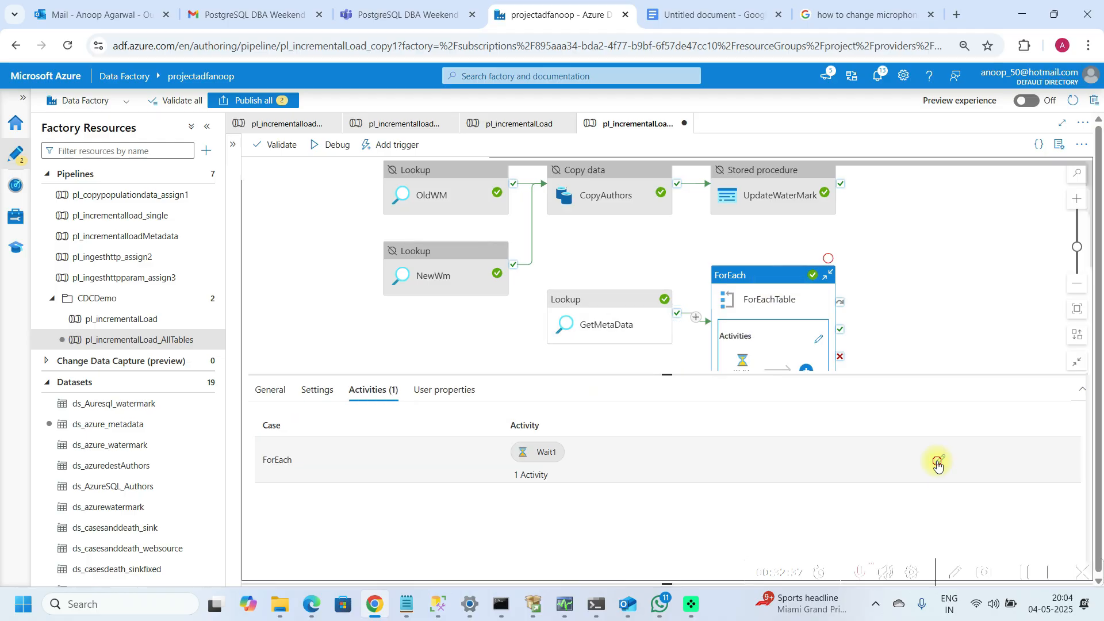
click(637, 288)
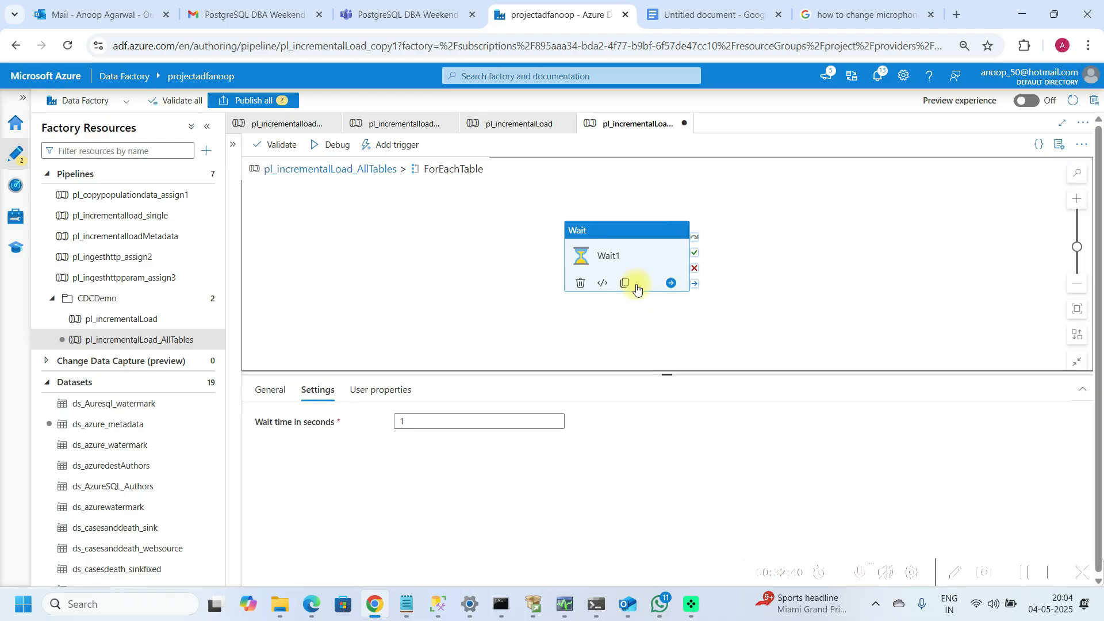
key(Delete)
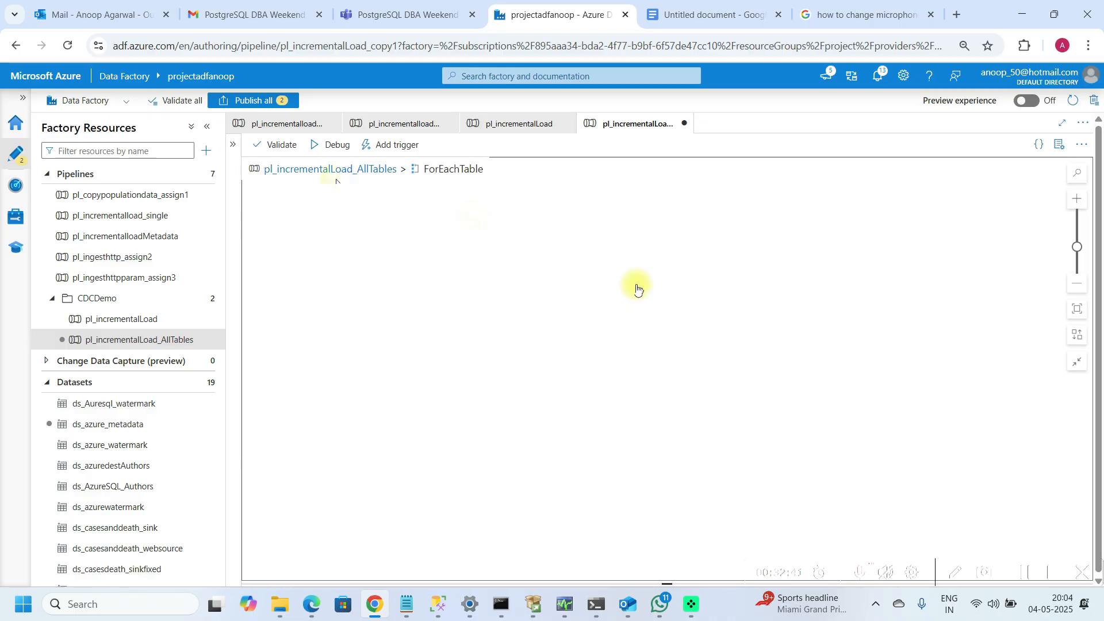
Step: Copy the OldWM lookup from the main pipeline and paste it inside the ForEachTable loop
click(394, 172)
click(455, 205)
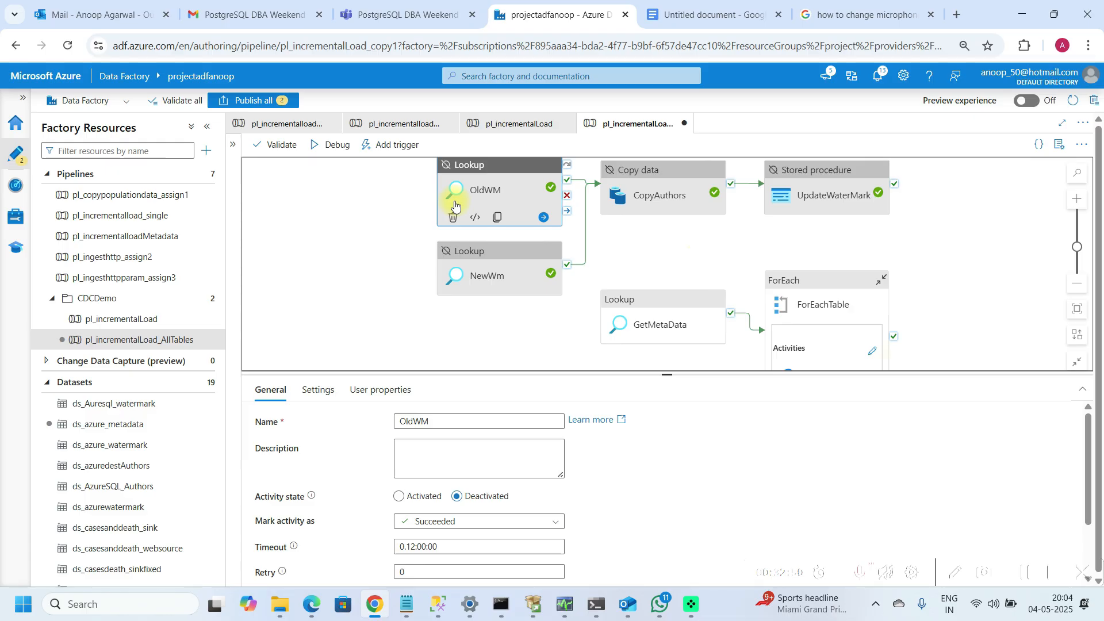
click(873, 351)
key(ctrl+v)
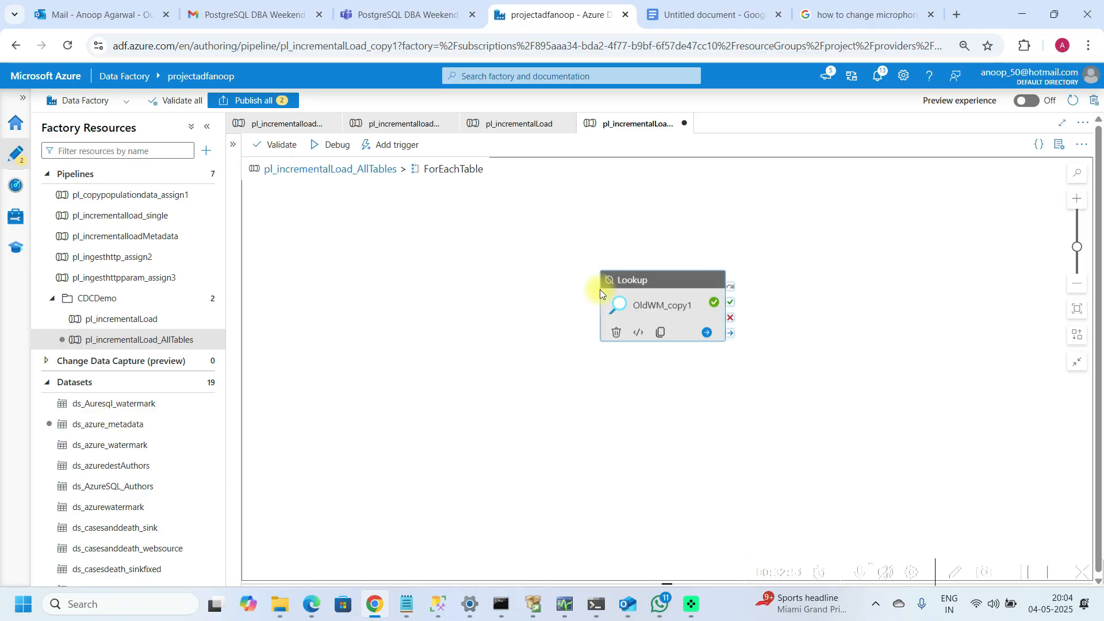
drag(601, 290, 427, 235)
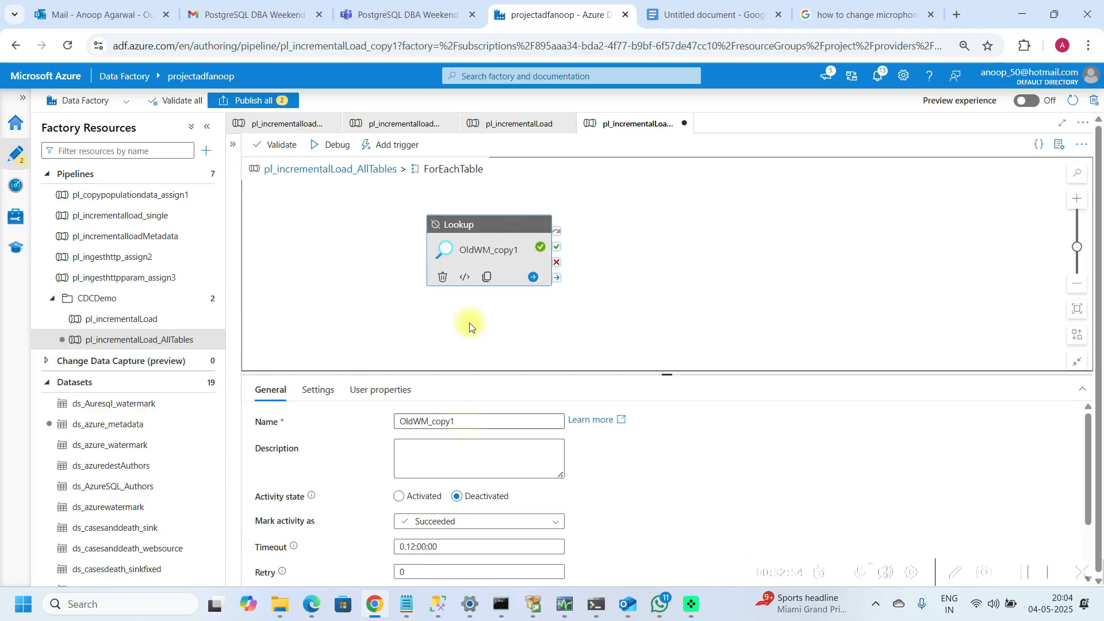
Step: Rename the pasted lookup inside the loop from OldWM_copy1 to OldWM
click(464, 423)
key(BackSpace)
key(BackSpace)
key(BackSpace)
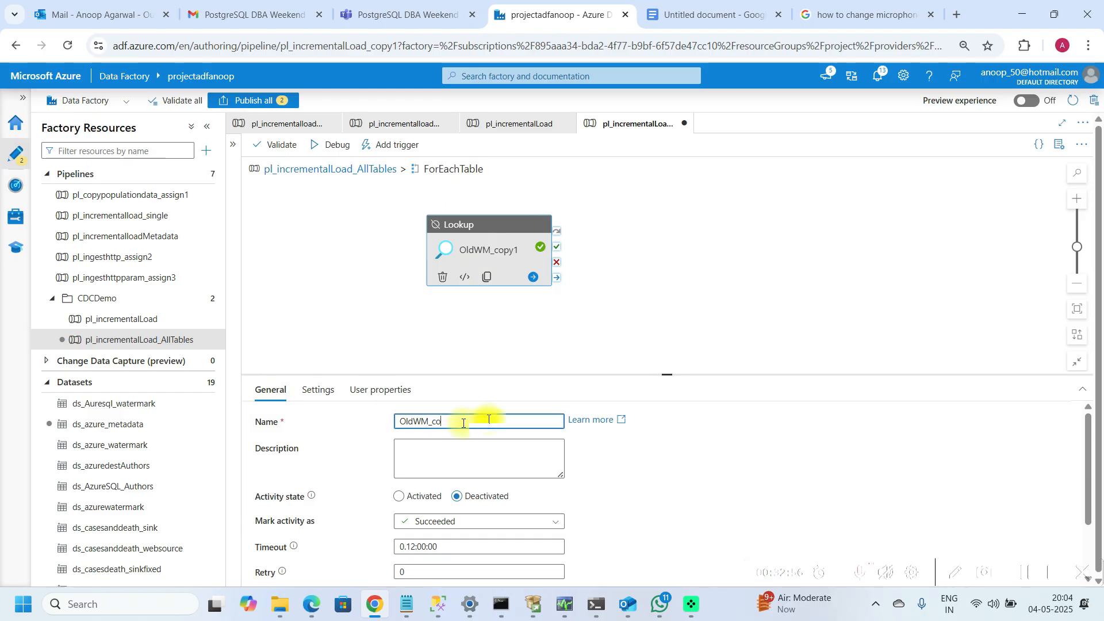
key(BackSpace)
key(BackSpace)
key(BackSpace)
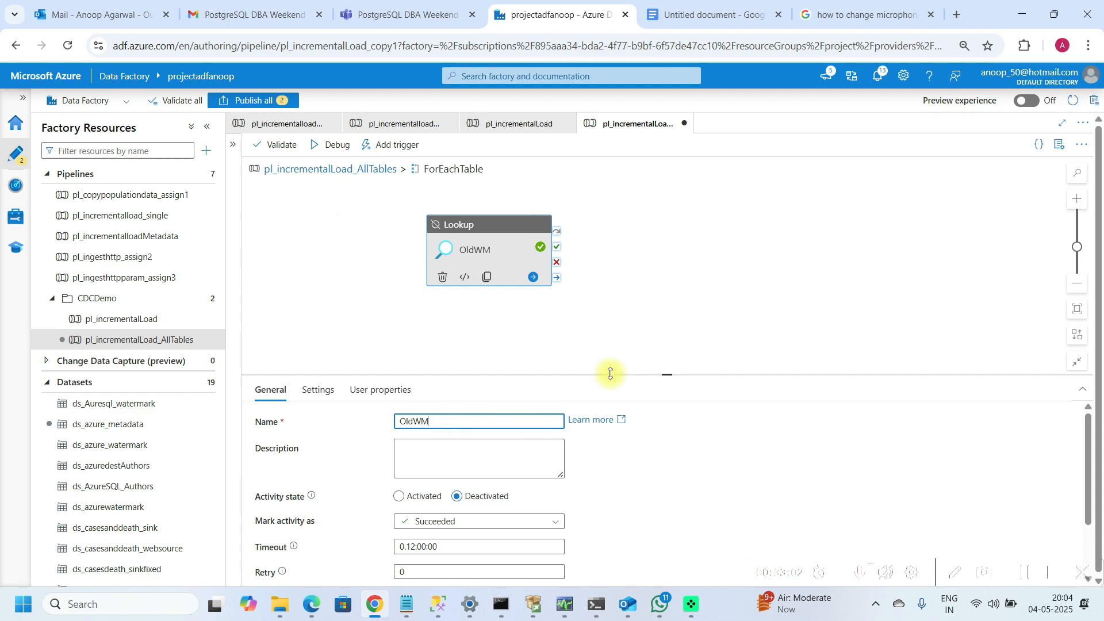
Step: Return to the main pipeline and copy the GetMetaData activity's debug output to the clipboard
drag(669, 371, 678, 334)
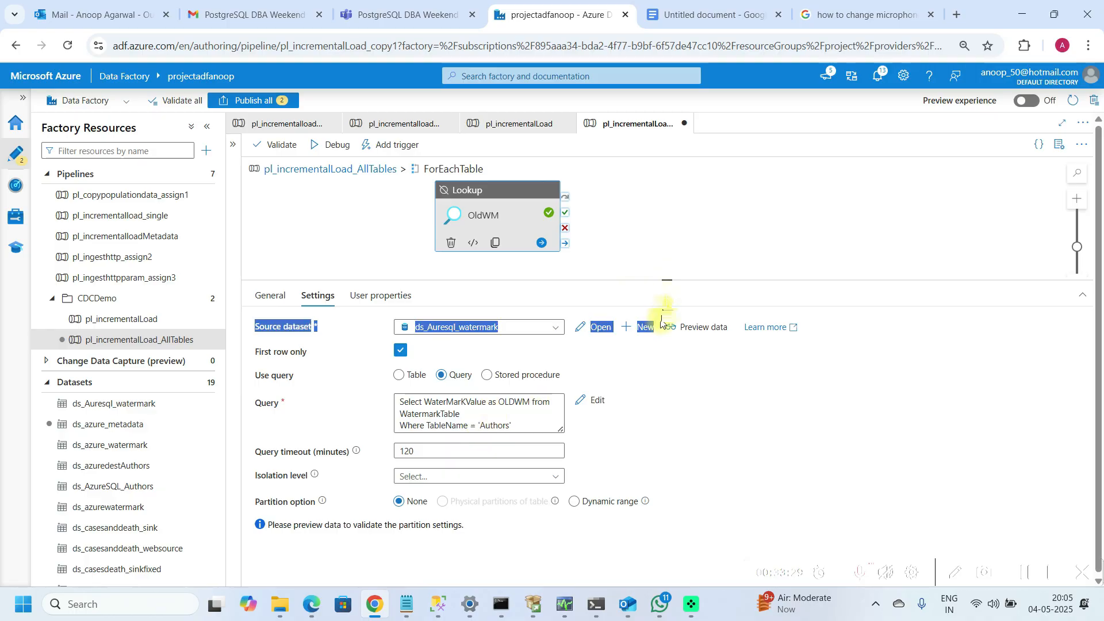
drag(661, 321, 661, 354)
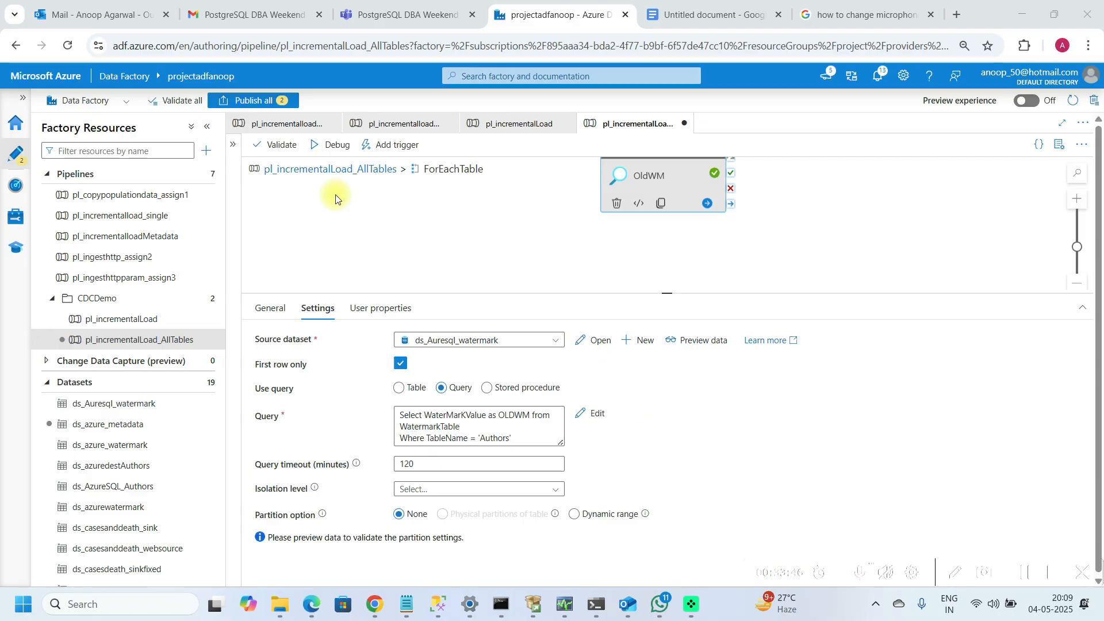
click(288, 169)
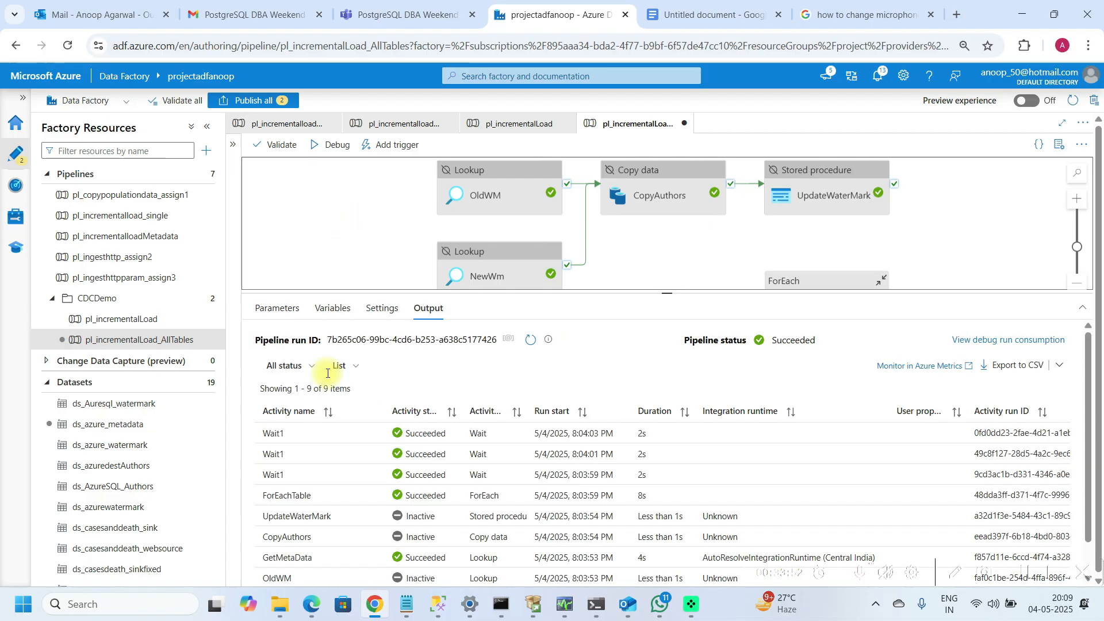
click(373, 559)
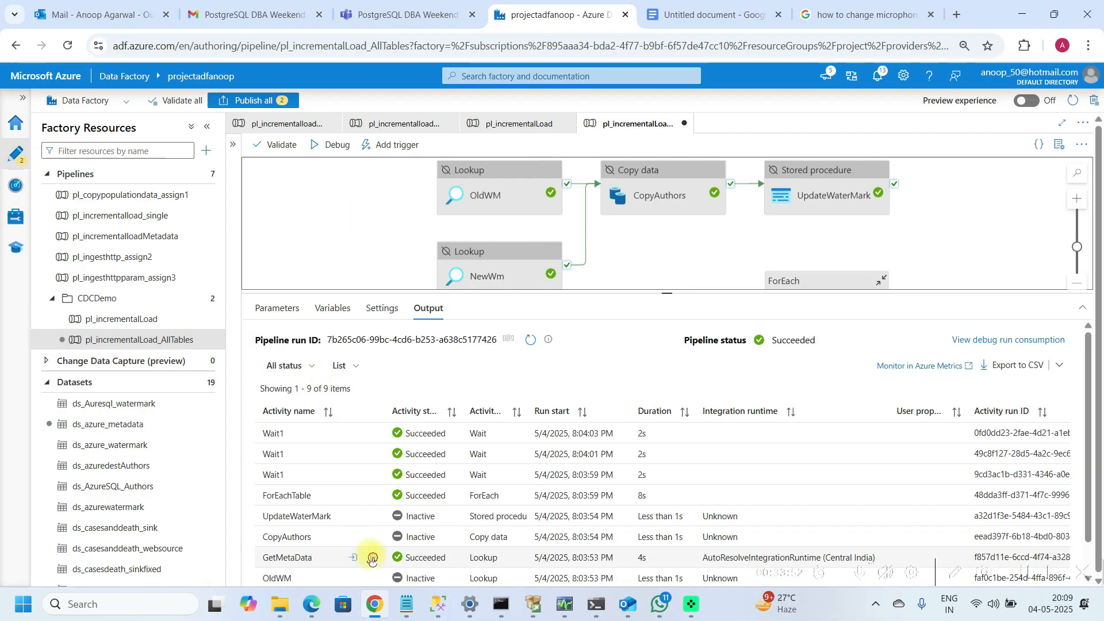
click(467, 378)
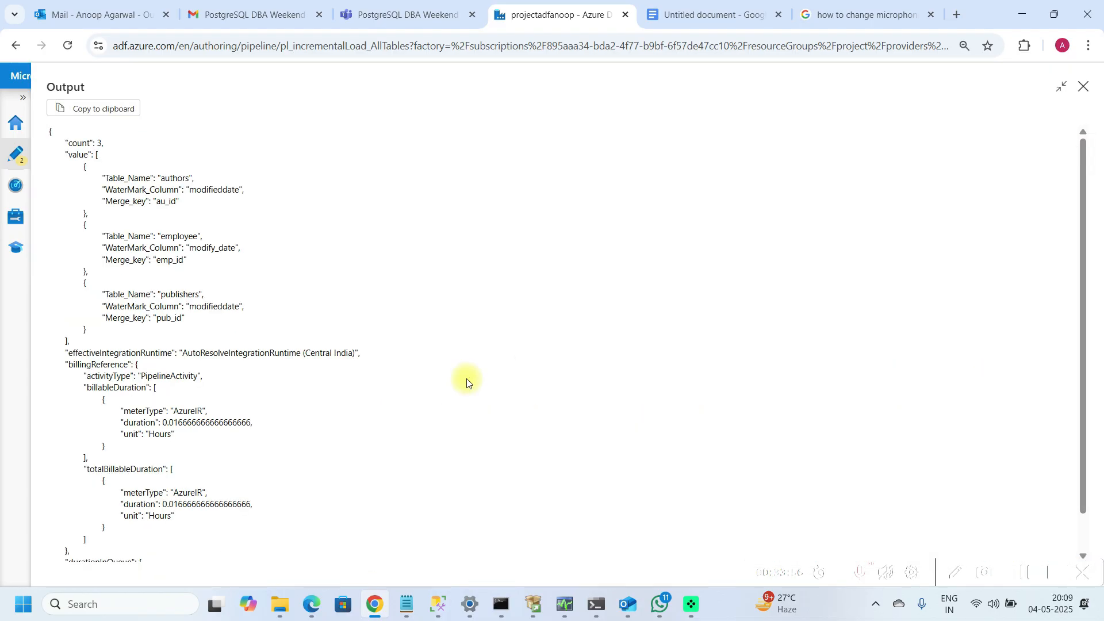
click(115, 108)
Step: Examine the GetMetaData output JSON in Notepad, highlighting the Table_Name key, then return to the browser
click(406, 605)
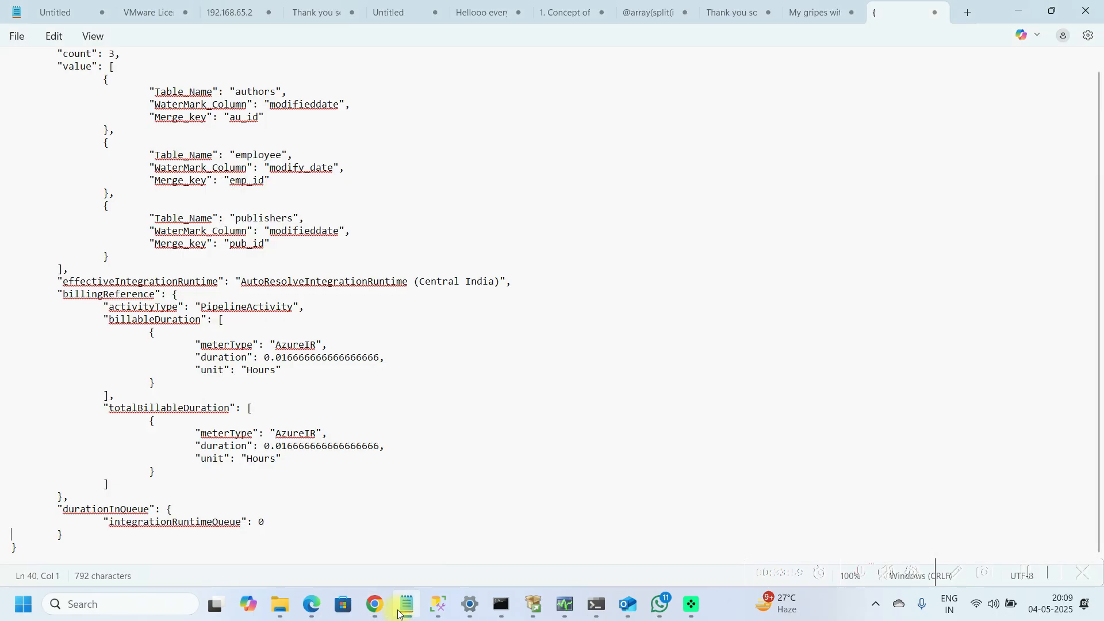
click(389, 498)
key(ctrl+End)
key(shift+Left)
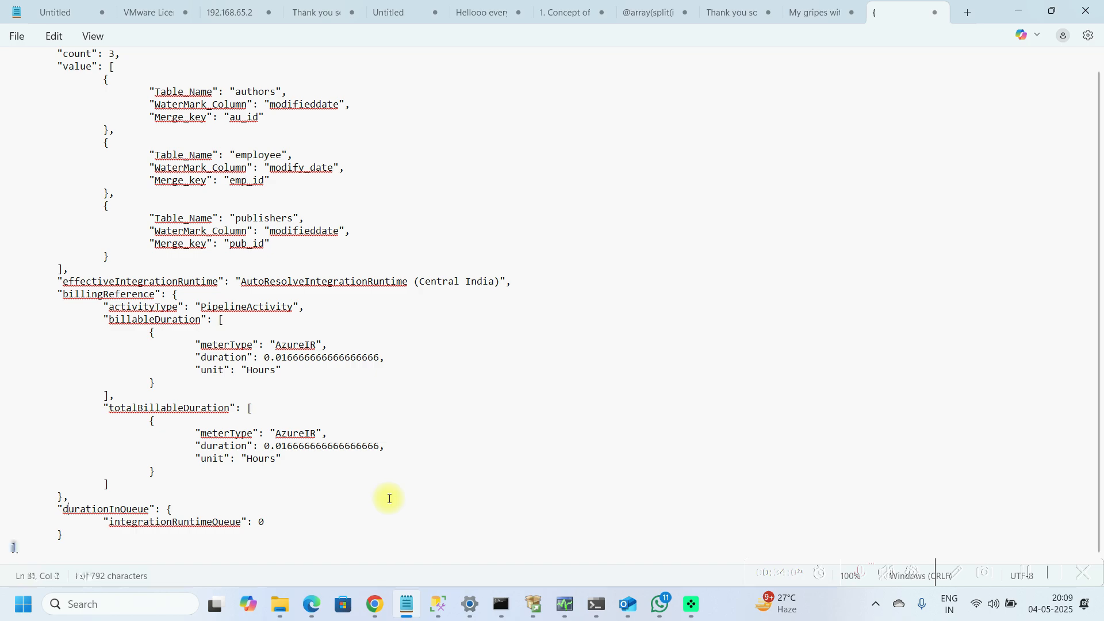
key(ctrl+shift+Home)
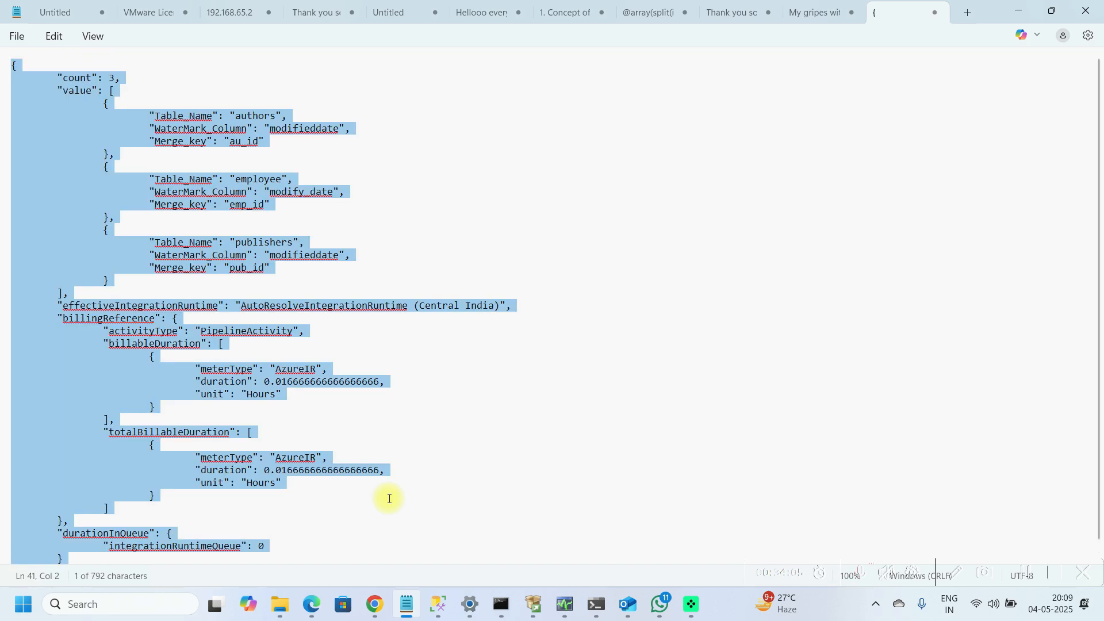
key(BackSpace)
key(Right)
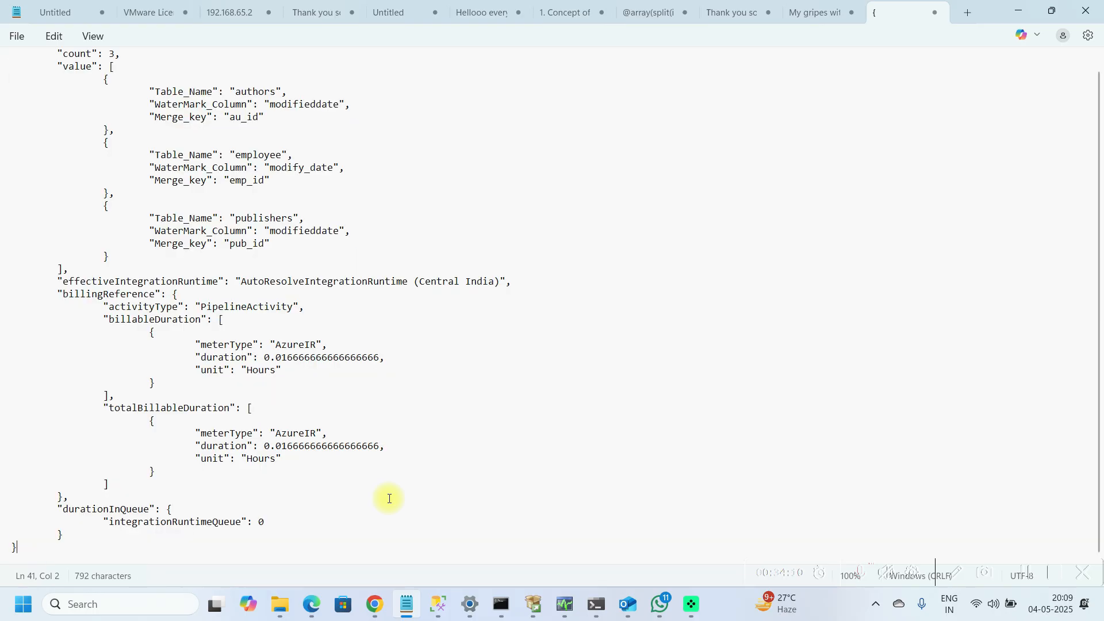
key(ctrl+Home)
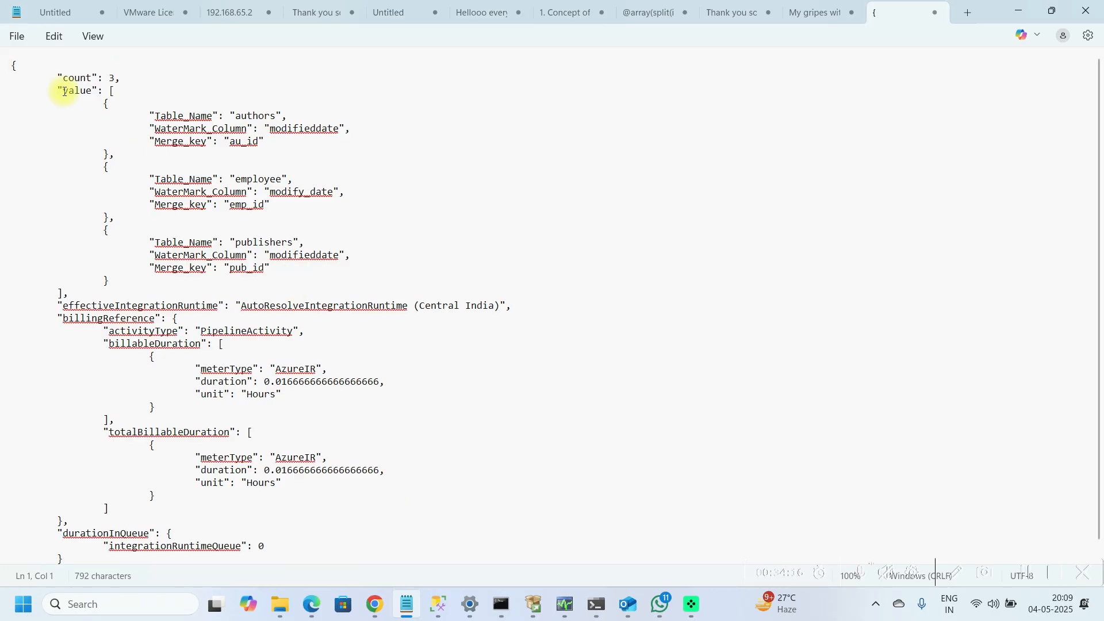
click(151, 117)
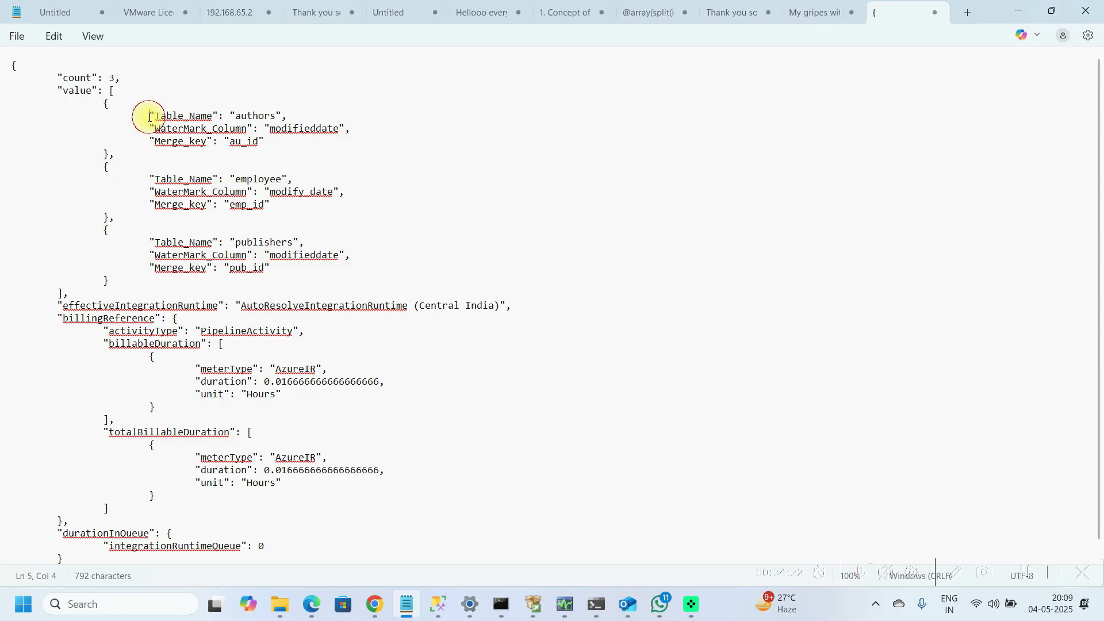
drag(150, 117, 233, 113)
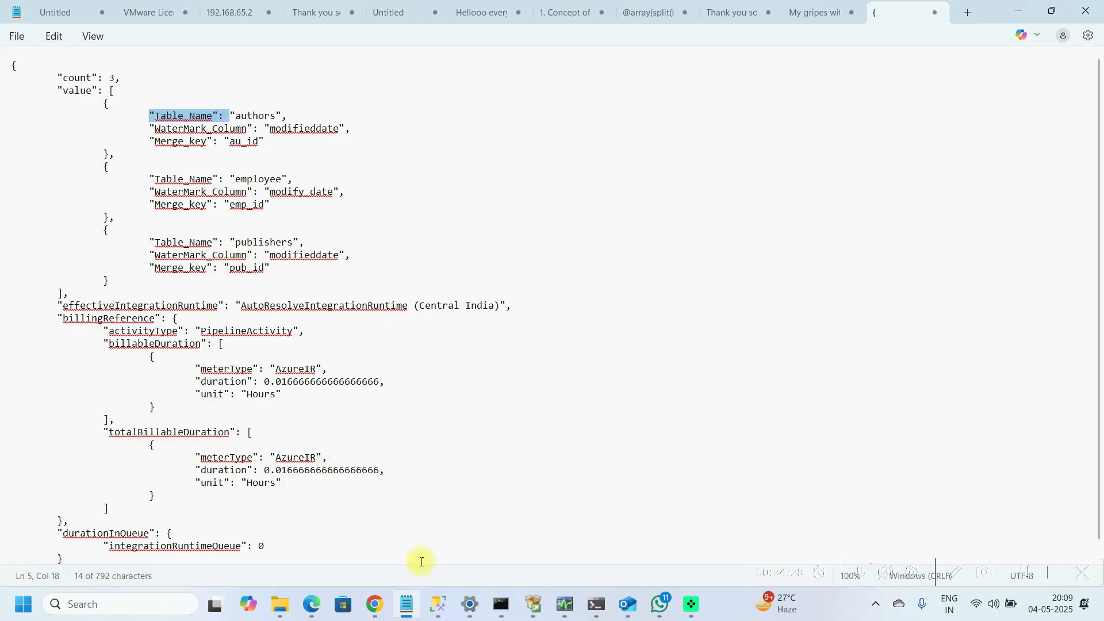
mouse_move(374, 609)
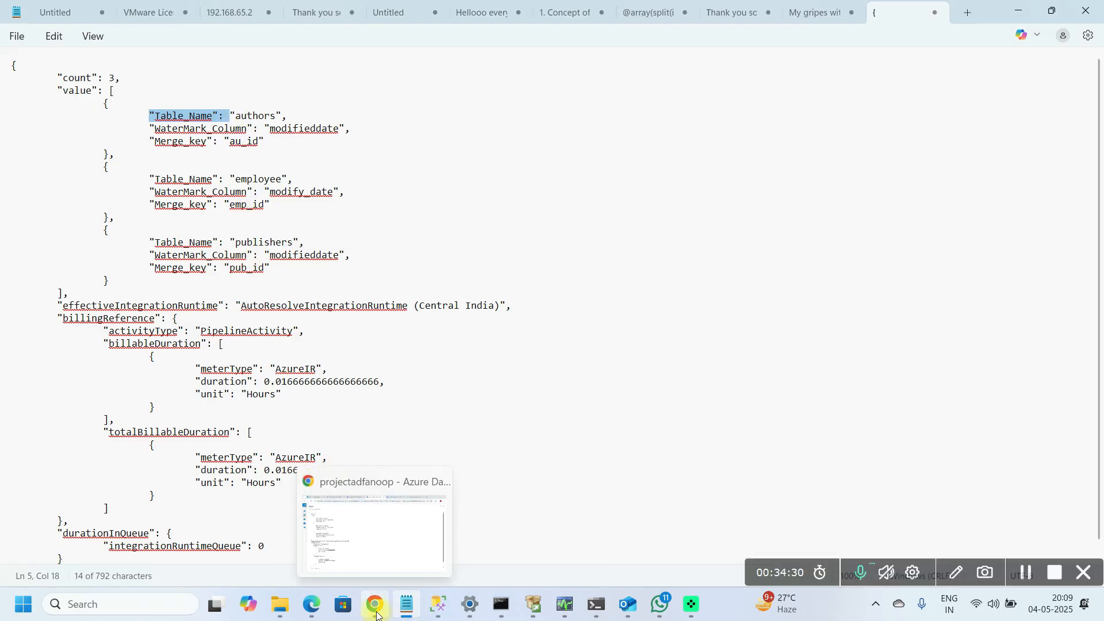
mouse_move(379, 515)
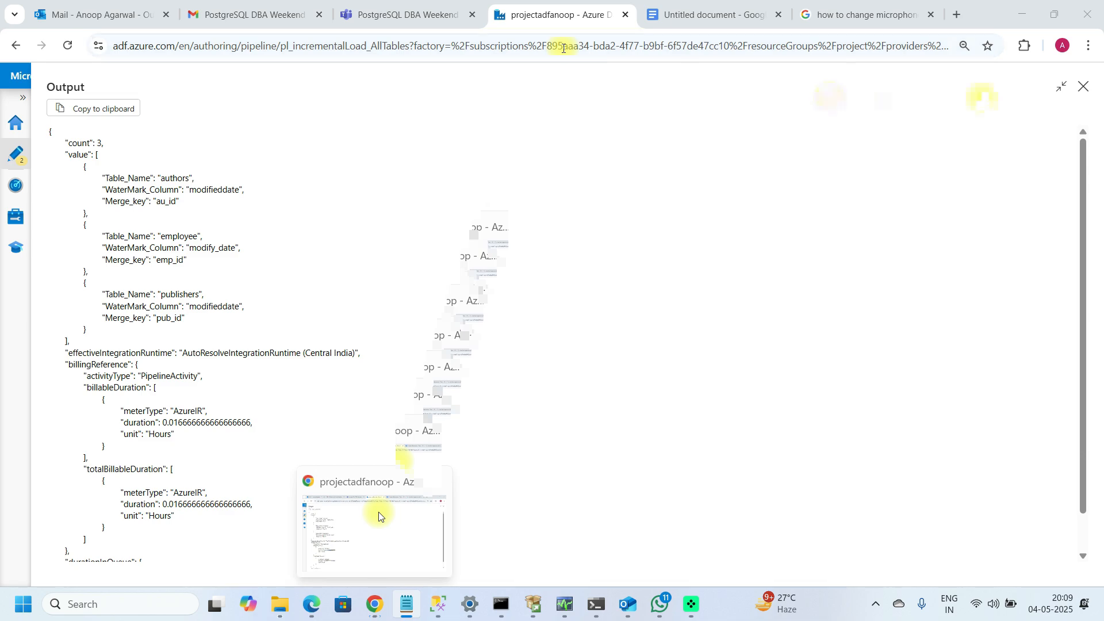
click(378, 513)
click(1081, 92)
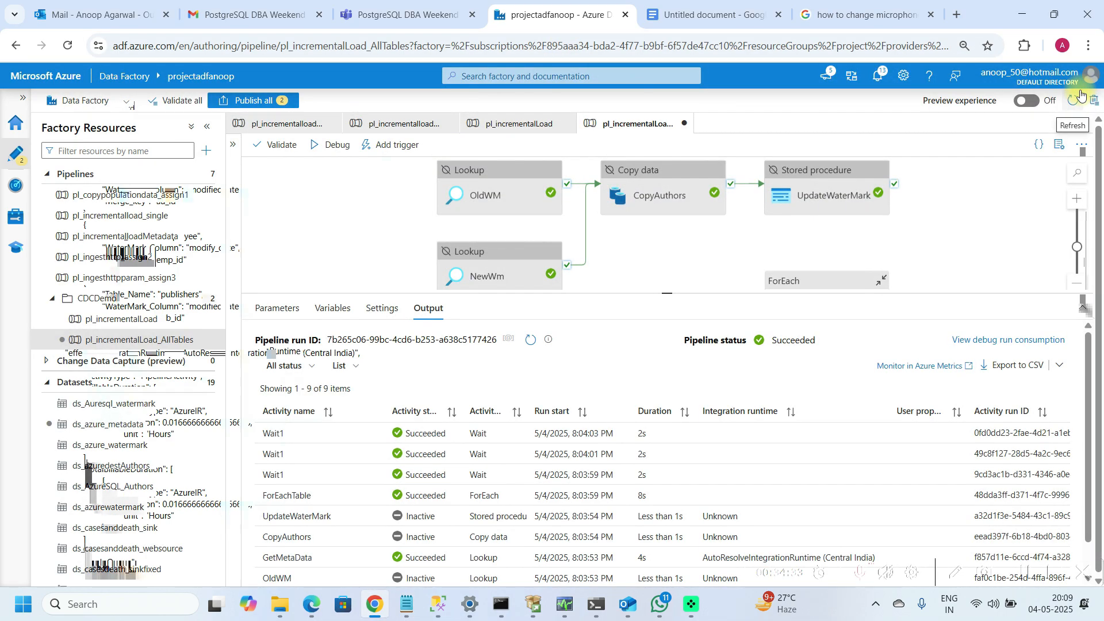
Step: Open the ForEachTable loop's activities, reposition the OldWM lookup and view its query
click(790, 288)
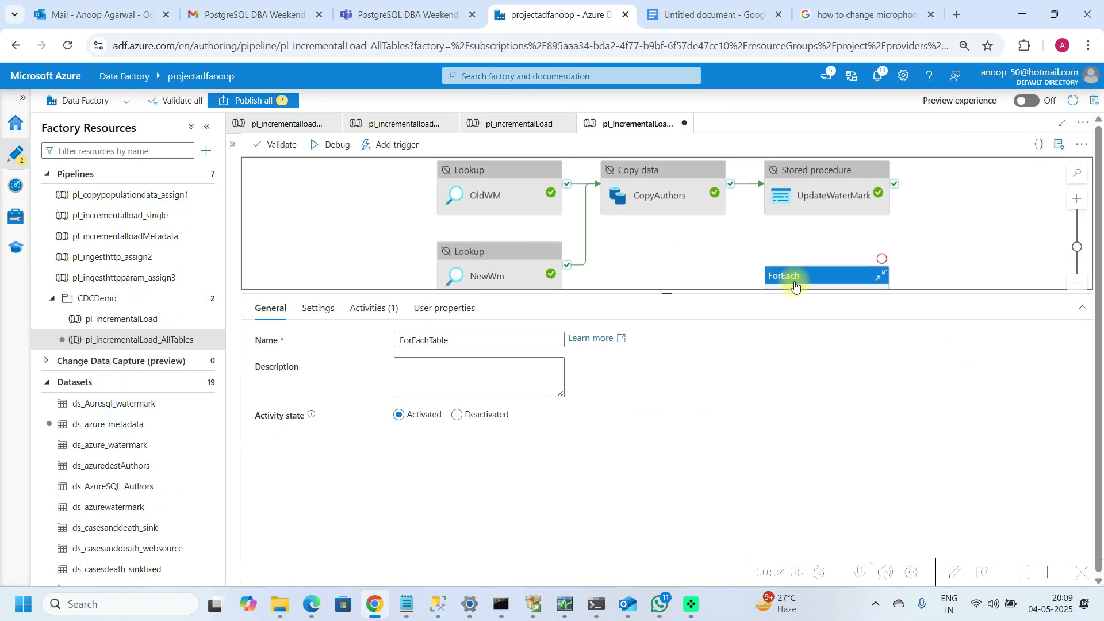
drag(665, 291, 668, 401)
click(327, 420)
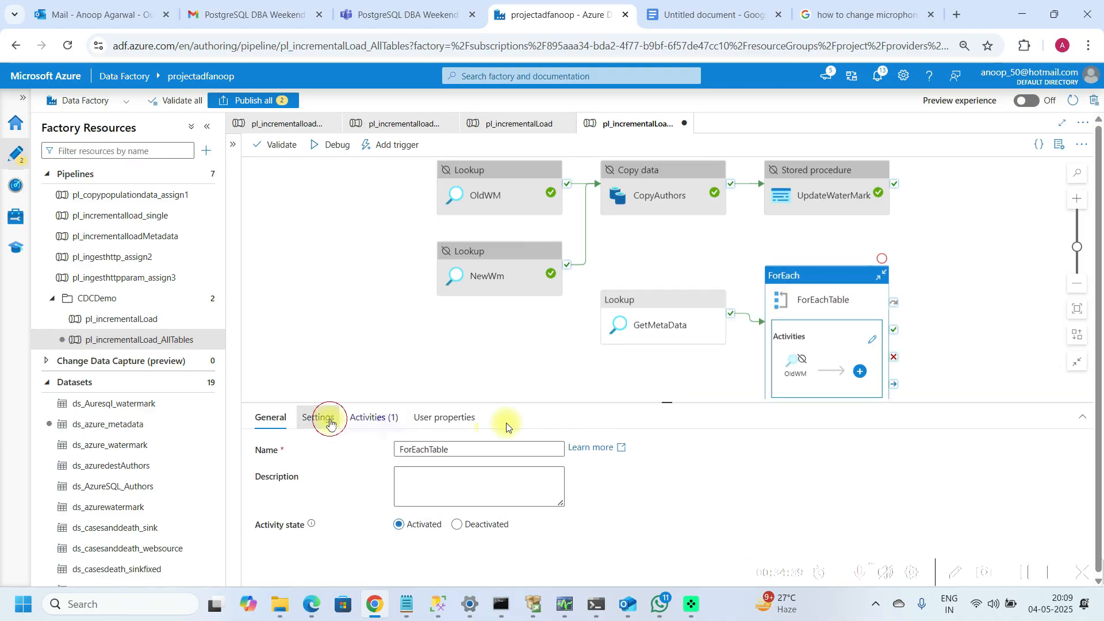
click(822, 309)
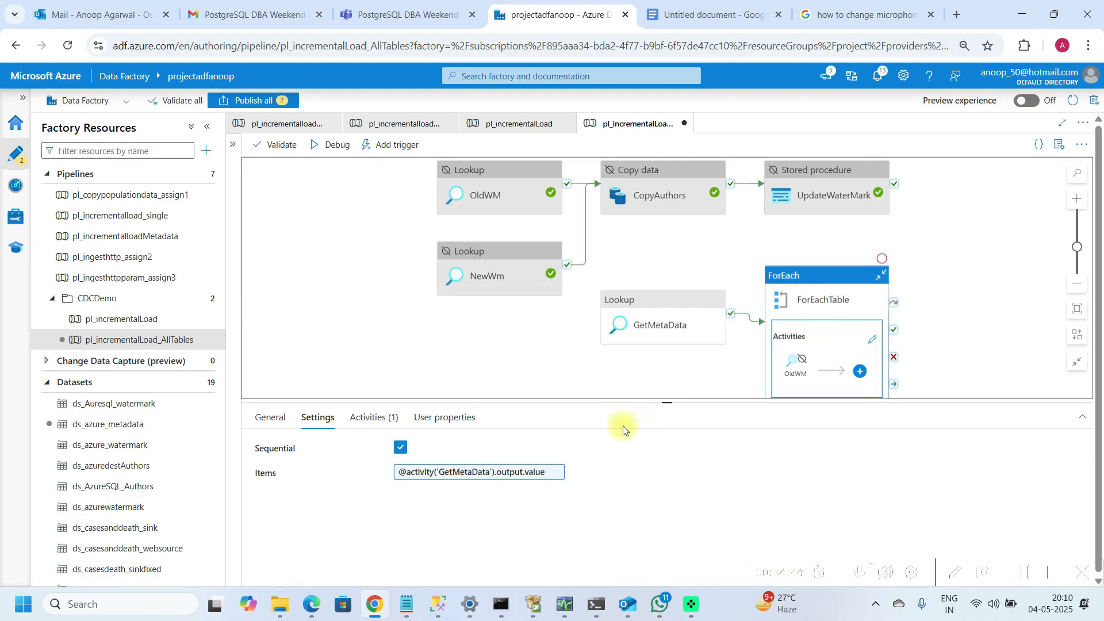
click(379, 418)
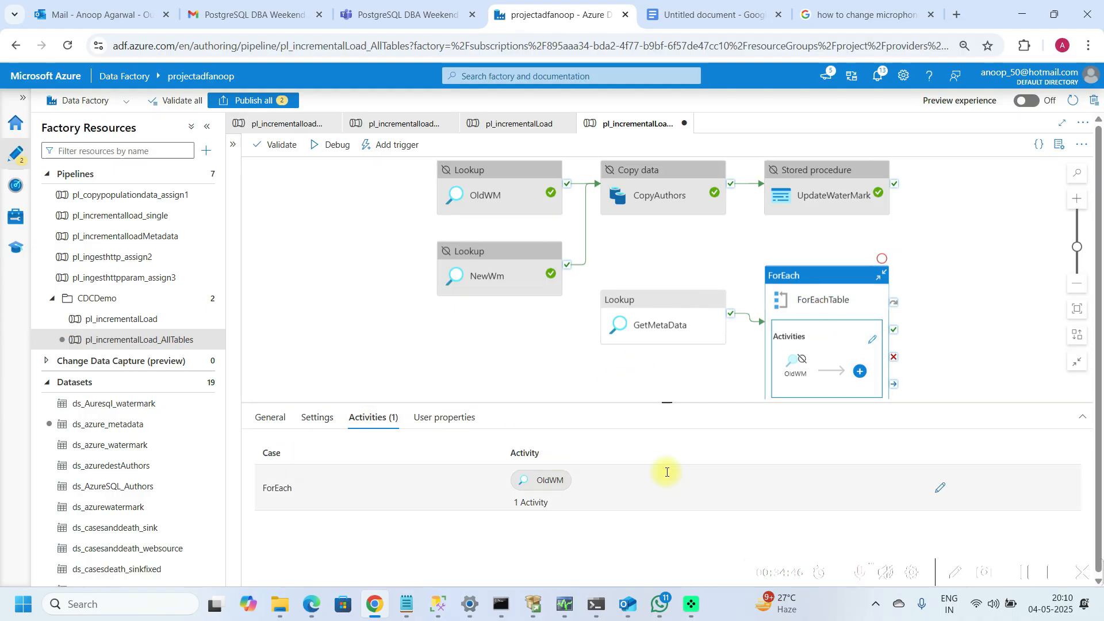
click(933, 489)
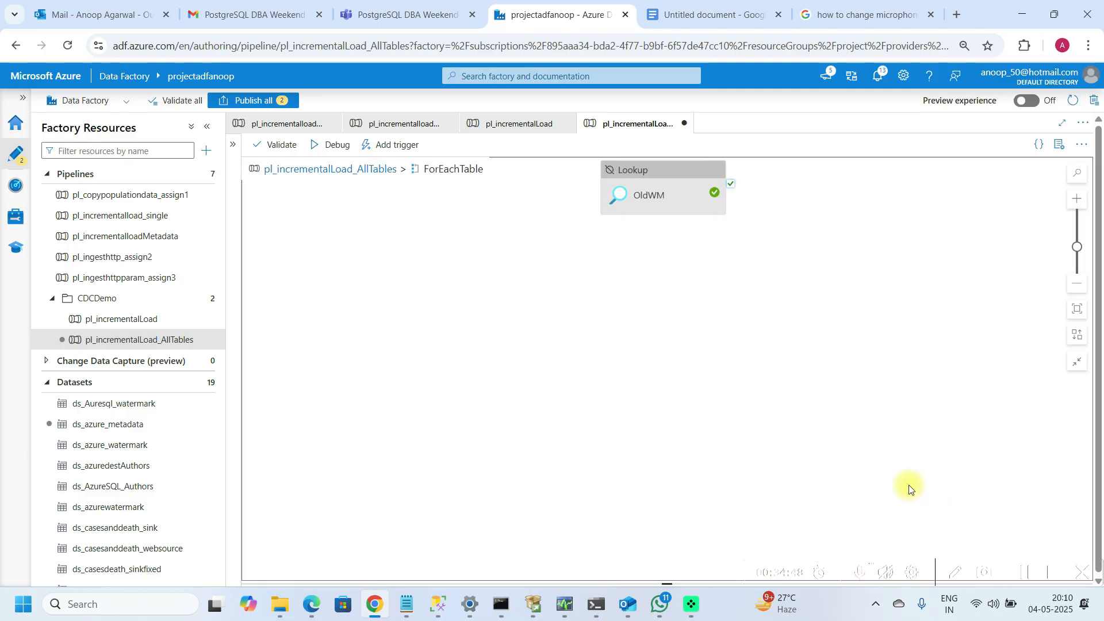
drag(666, 195, 578, 286)
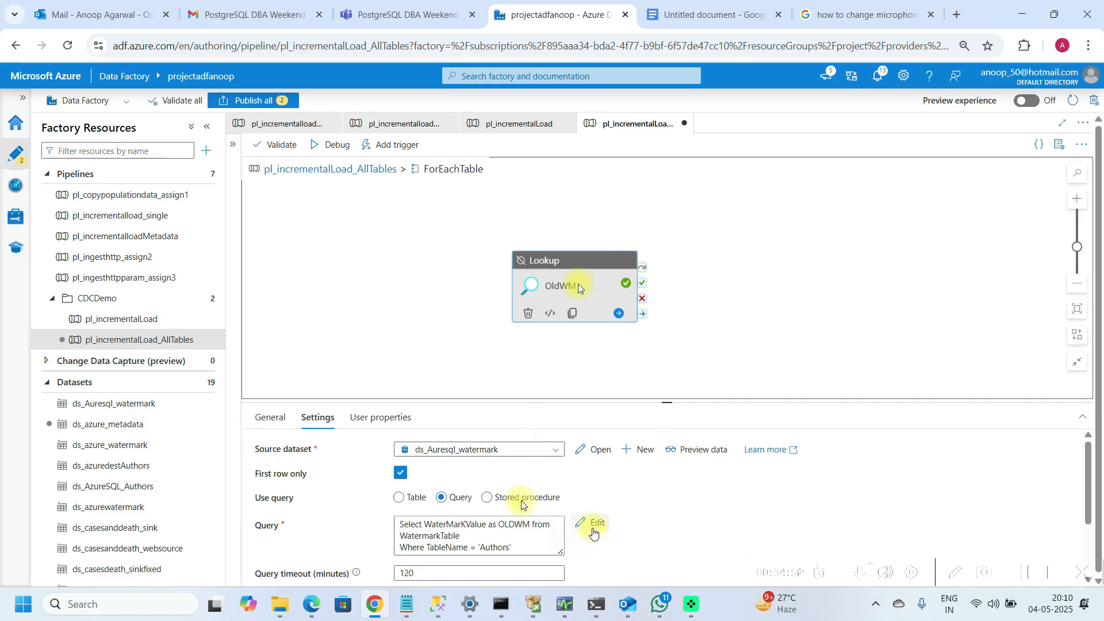
click(591, 530)
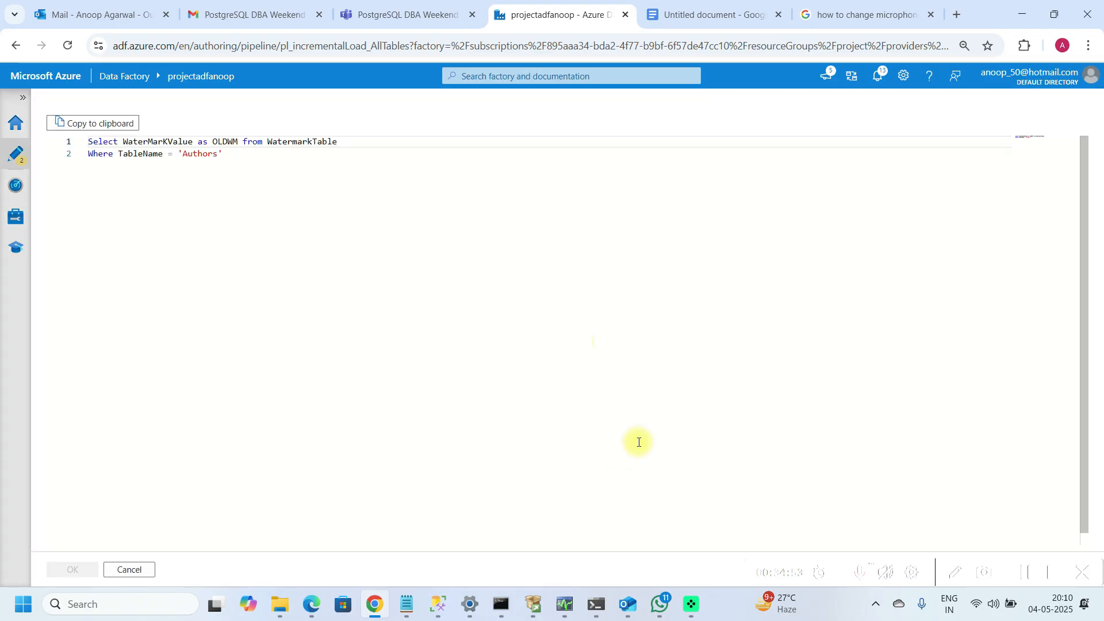
click(138, 569)
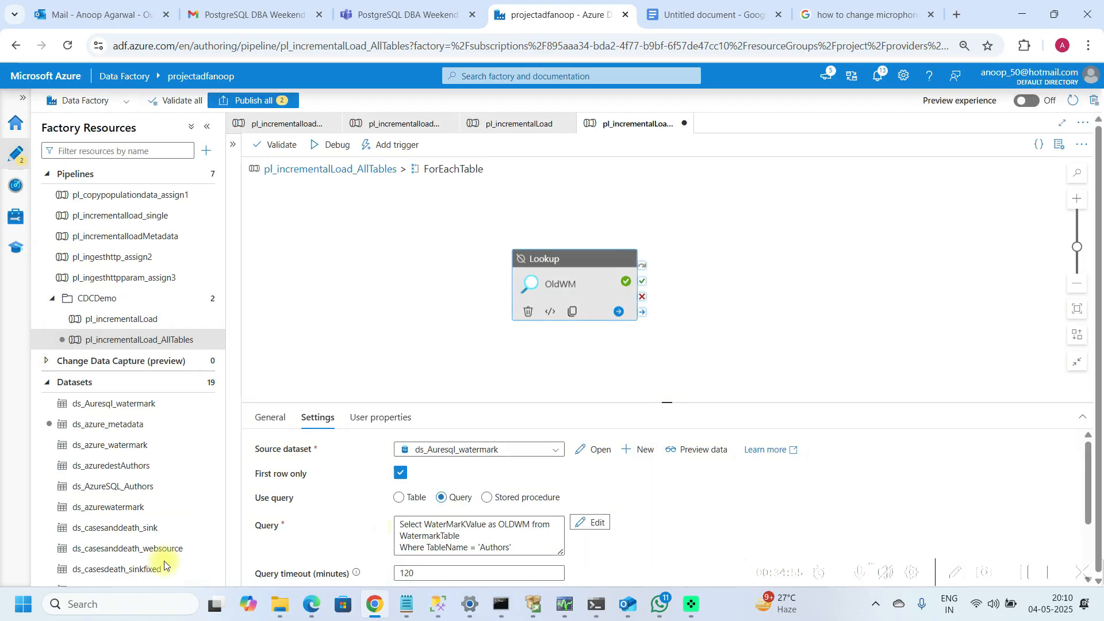
Step: Move the OldWM lookup query into the dynamic content expression builder
click(402, 526)
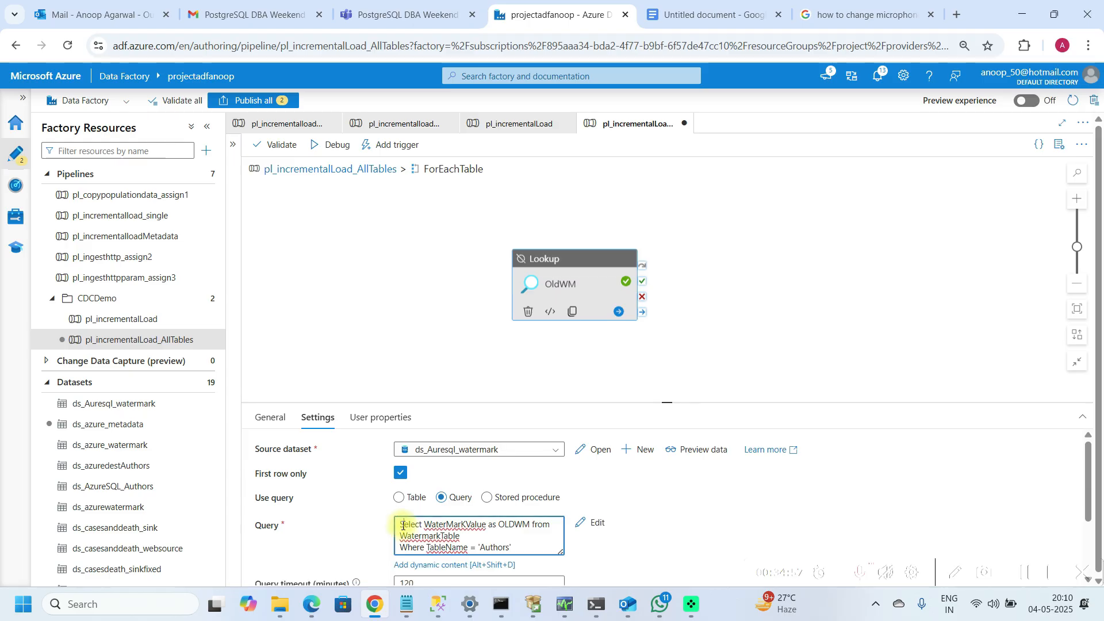
click(446, 564)
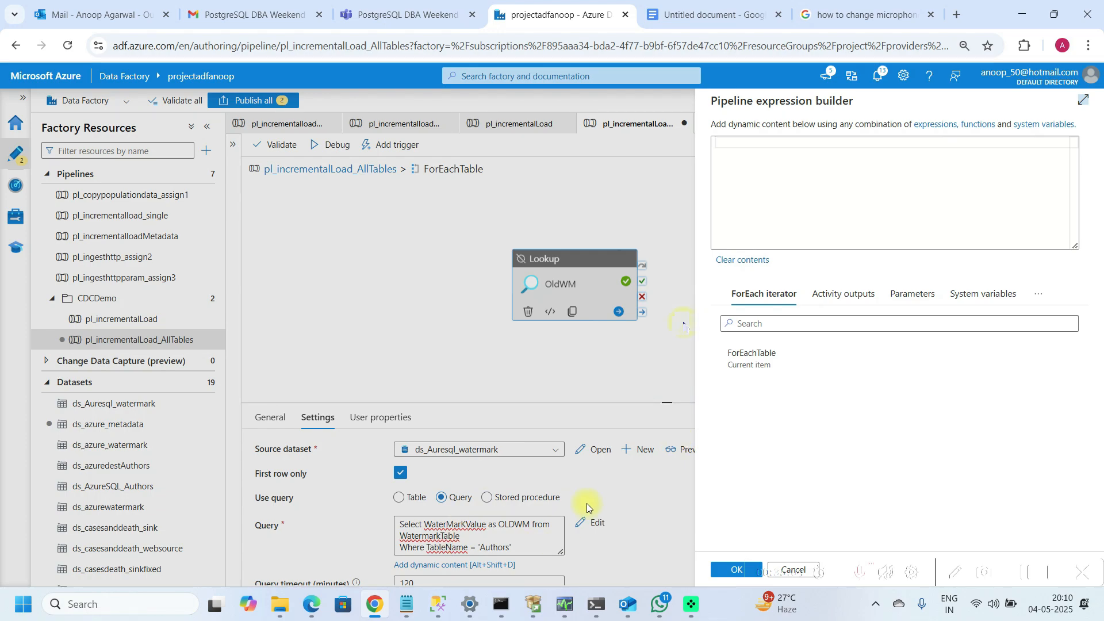
click(723, 572)
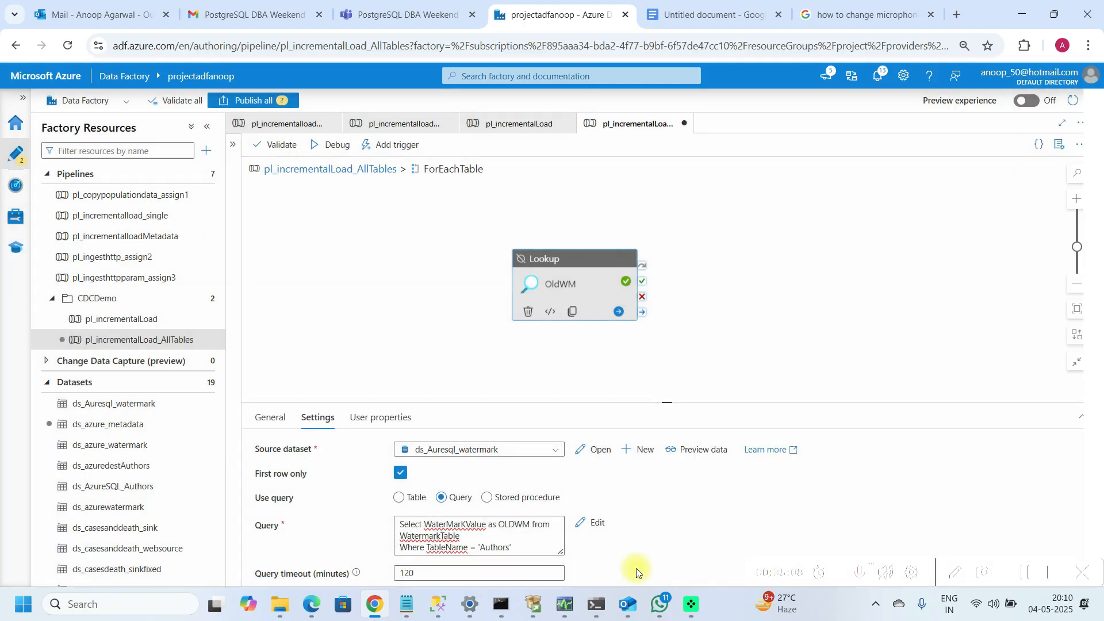
click(521, 547)
key(ctrl+a)
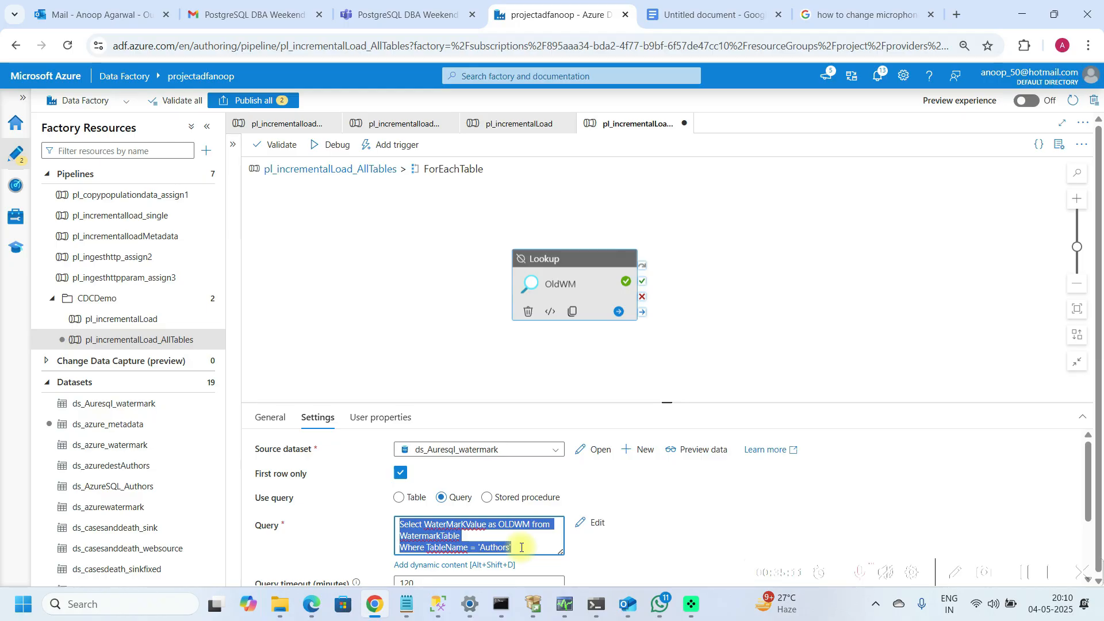
key(Delete)
click(429, 565)
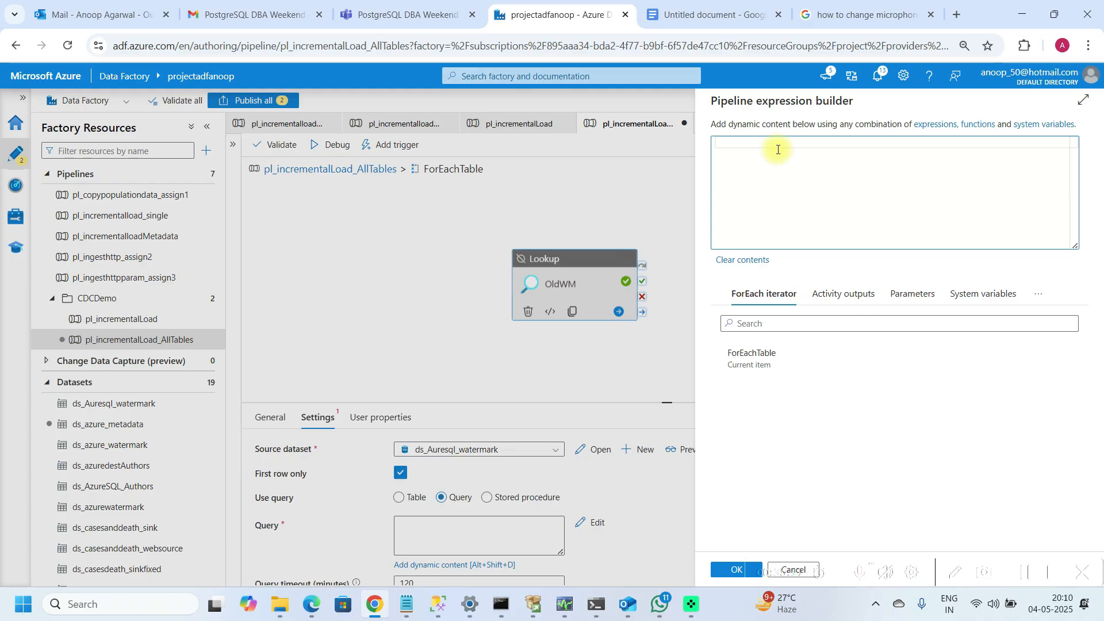
text(Select WaterMarKValue as OLDWM from WatermarkTable Where TableName = 'Authors')
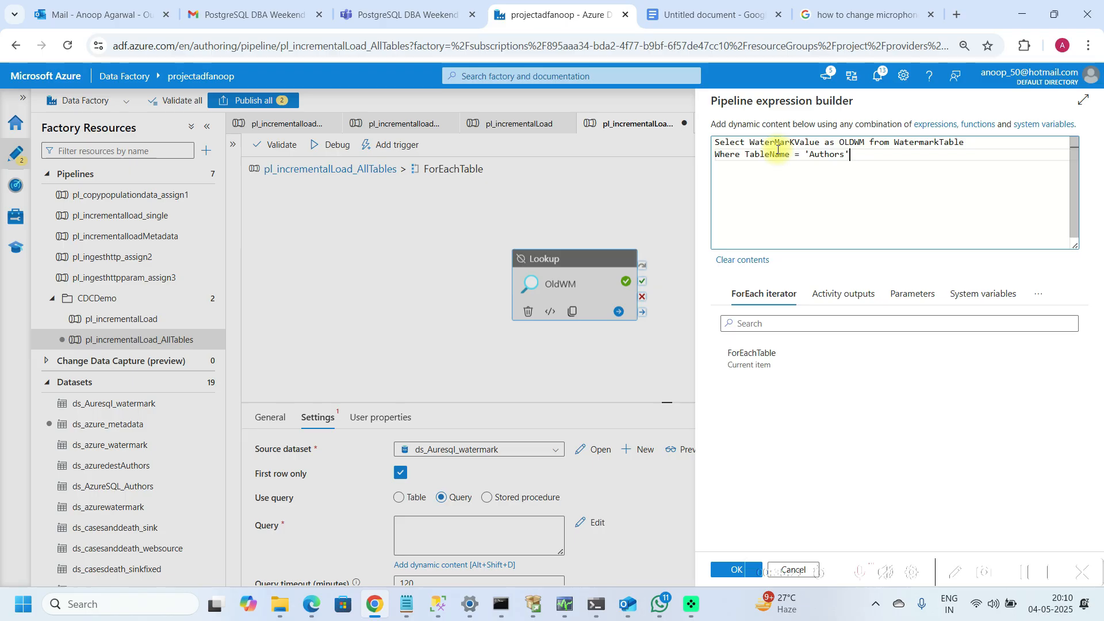
Step: Replace the 'Authors' filter in the OldWM query with an item() reference from the ForEach iterator
key(BackSpace)
key(BackSpace)
key(BackSpace)
key(BackSpace)
key(BackSpace)
key(BackSpace)
key(BackSpace)
key(BackSpace)
key(BackSpace)
click(749, 355)
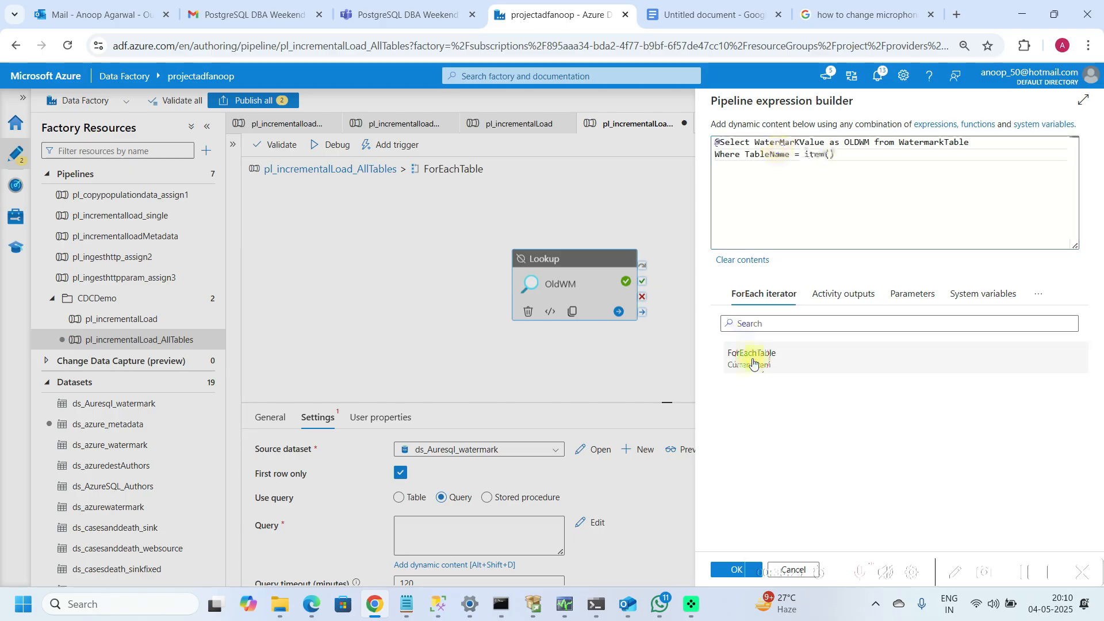
click(842, 153)
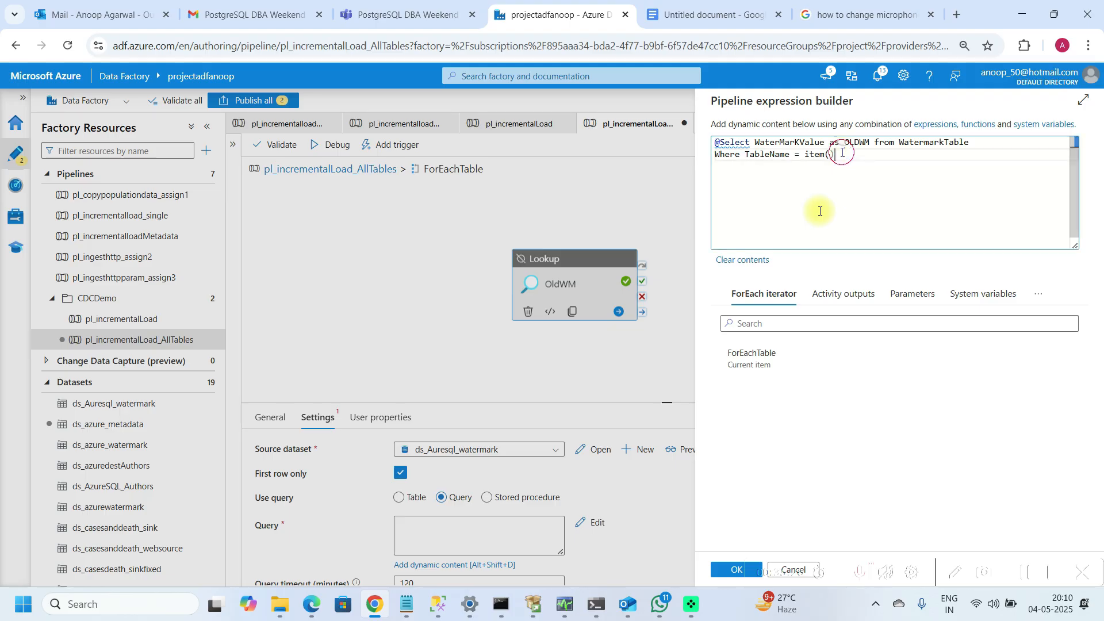
key(BackSpace)
key(BackSpace)
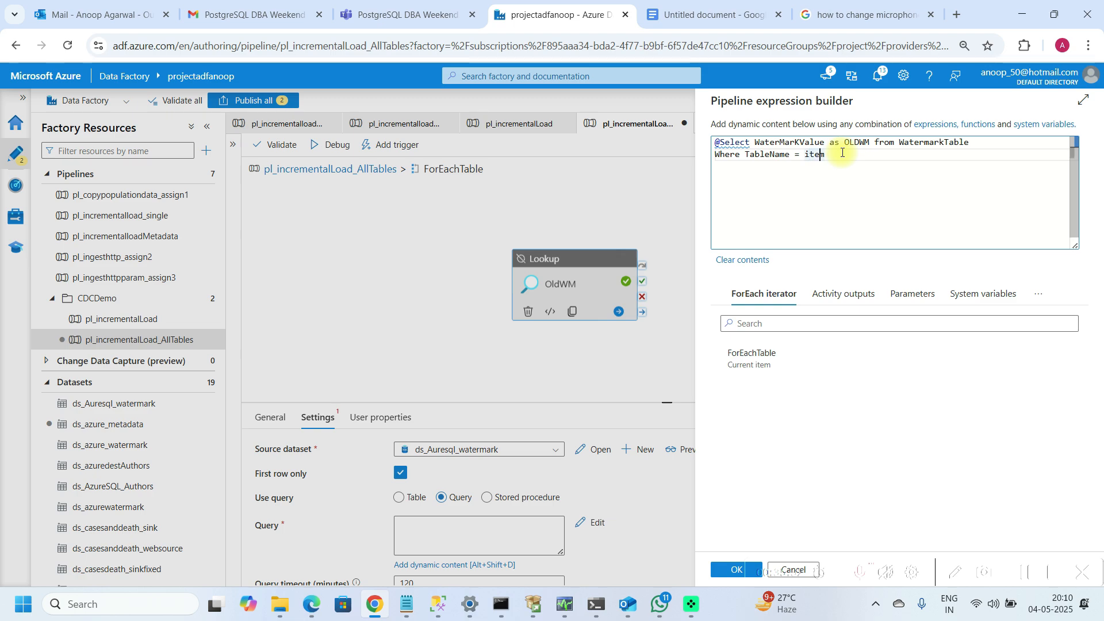
text(().)
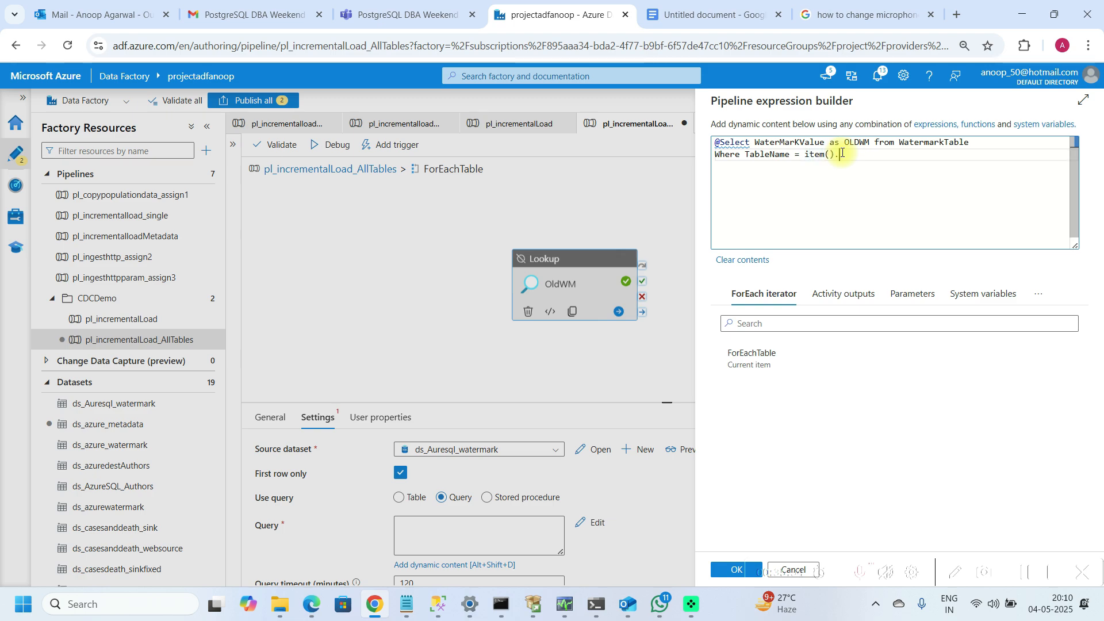
Step: Check the Table_Name key in the GetMetaData output in Notepad, then return to the expression builder
click(409, 608)
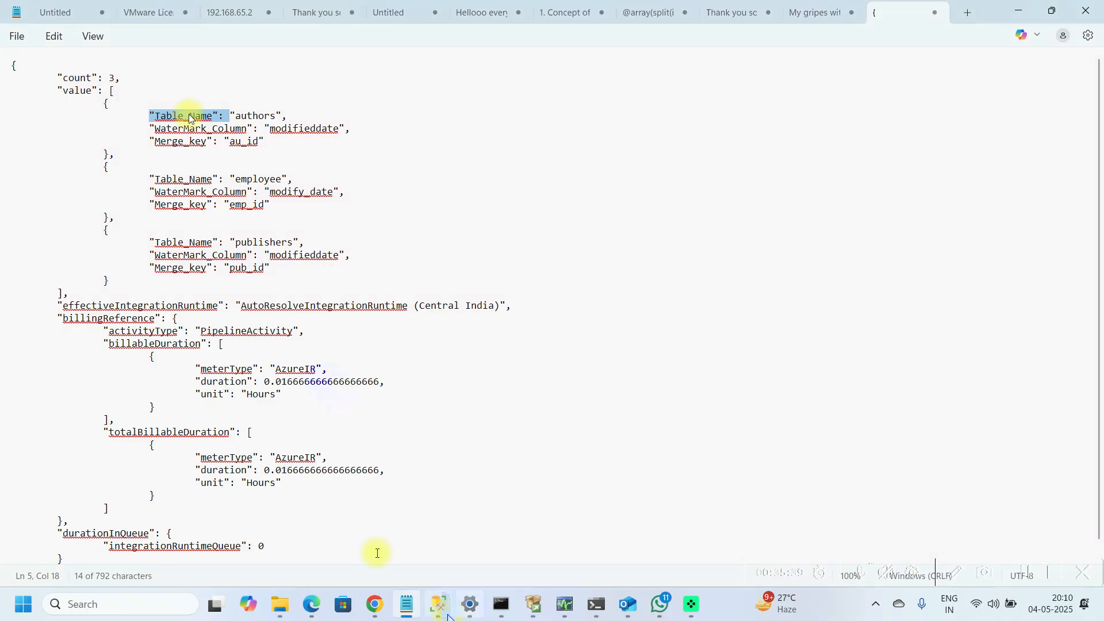
mouse_move(440, 616)
click(384, 607)
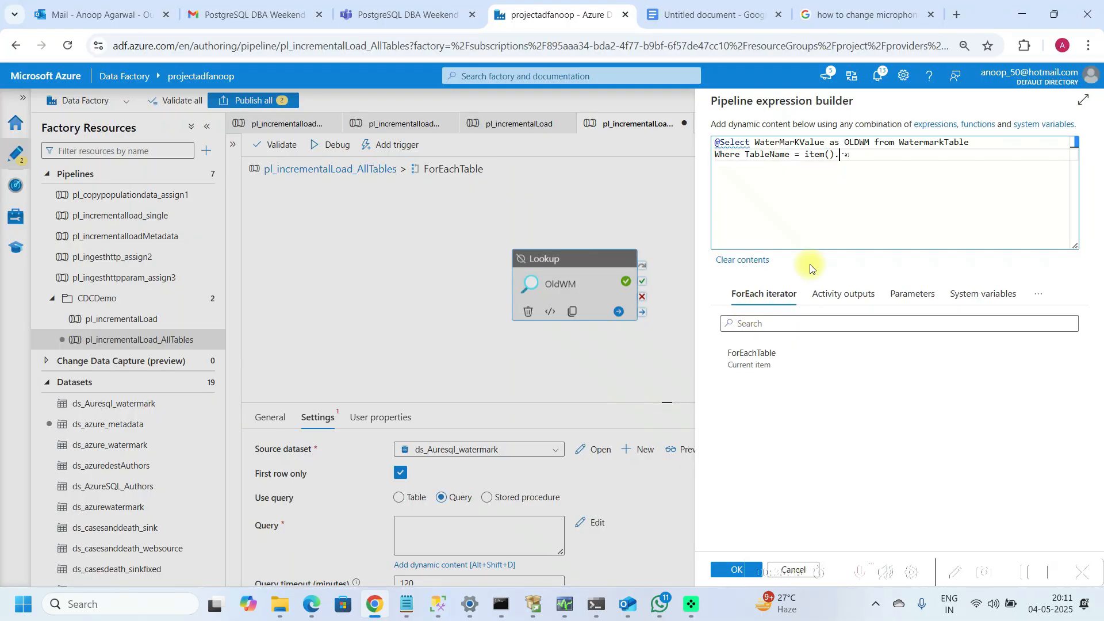
Step: Complete the filter as item().table_name, remove the leading @ from the expression, and confirm the query
text(T)
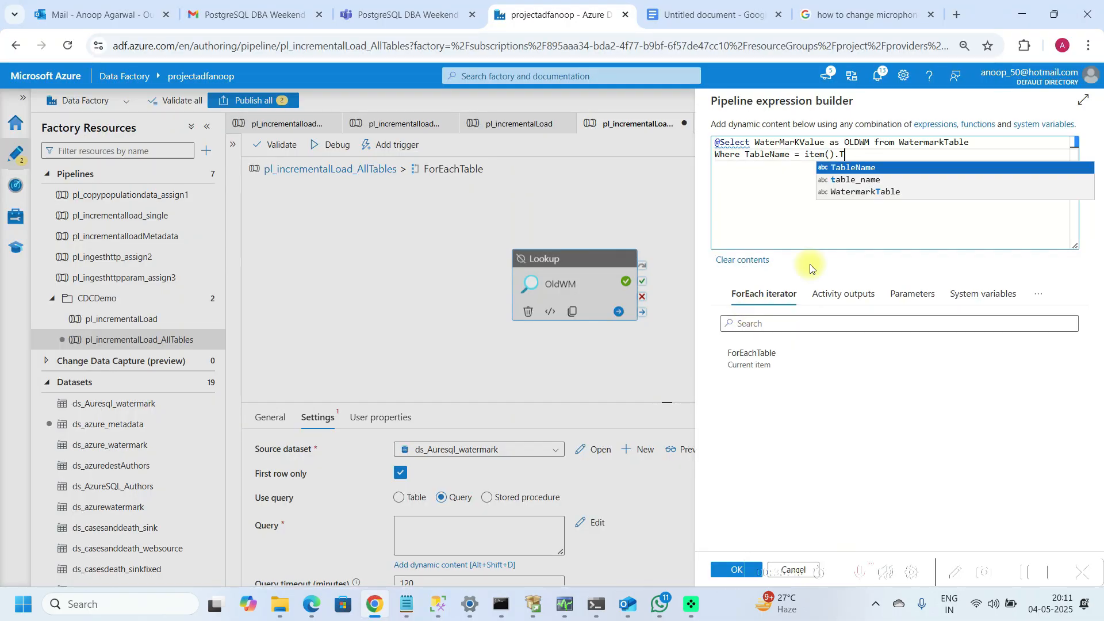
key(Down)
key(Return)
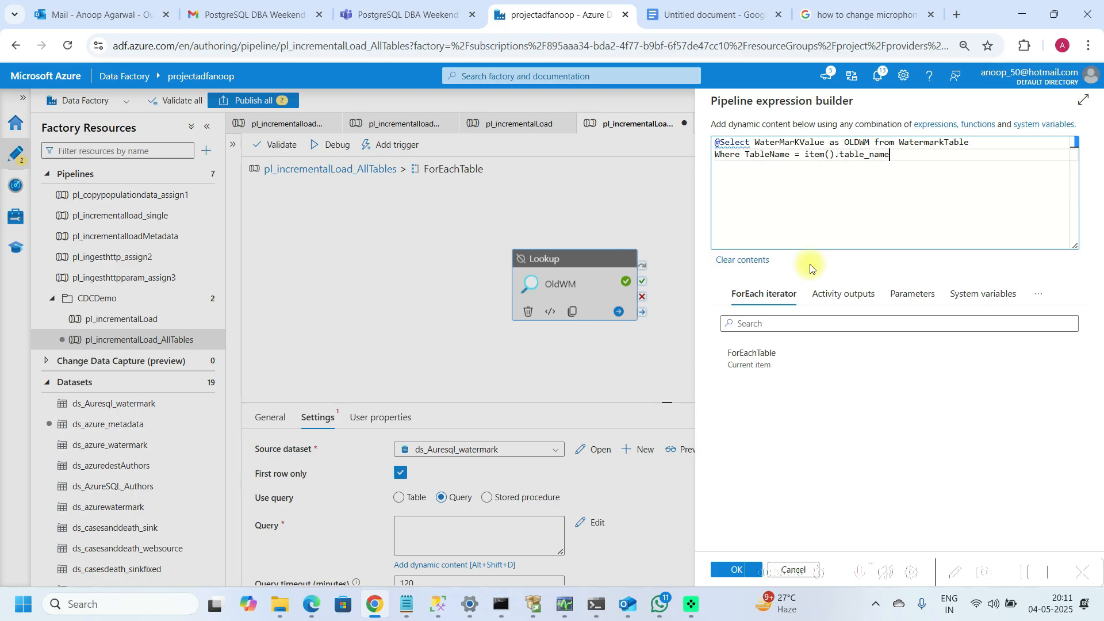
click(722, 142)
key(BackSpace)
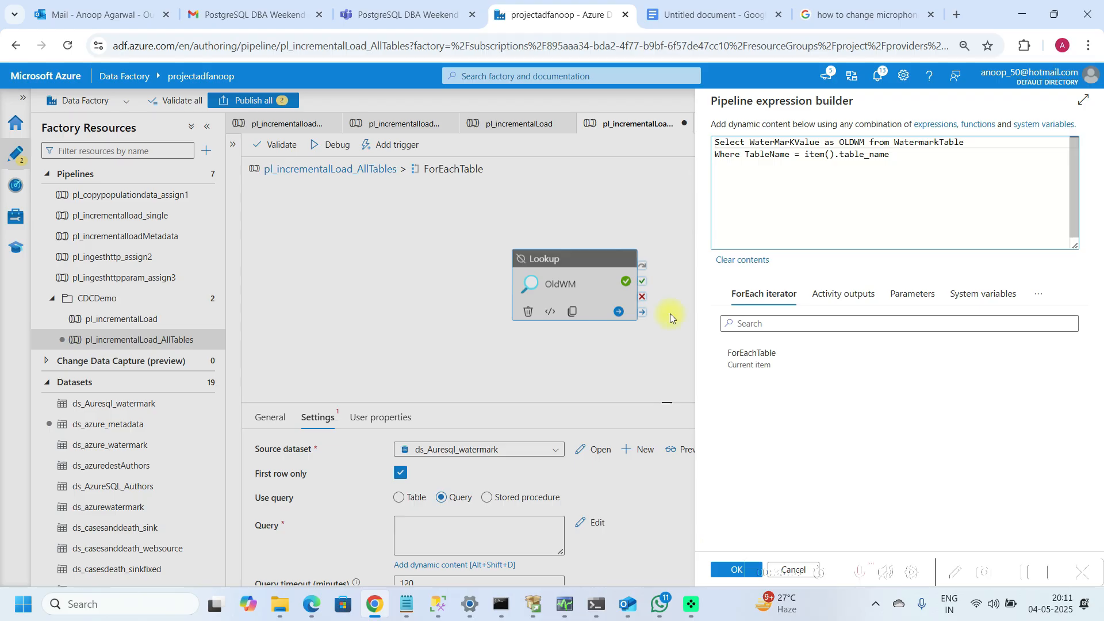
click(726, 569)
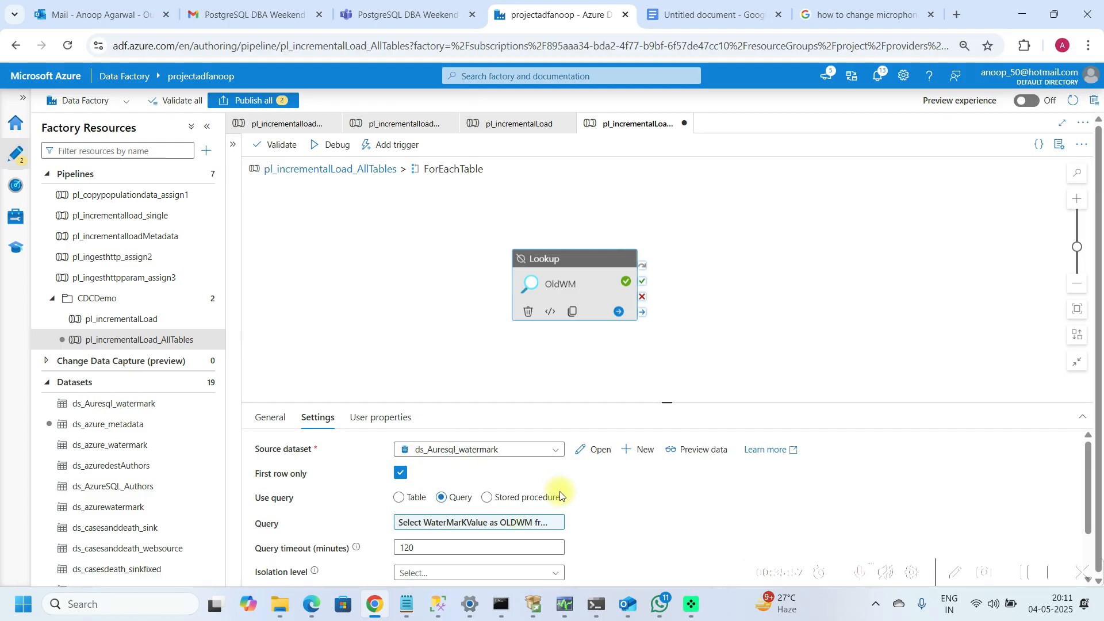
Step: Reopen the OldWM query in the expression builder, confirm it, and reposition the lookup on the canvas
click(482, 523)
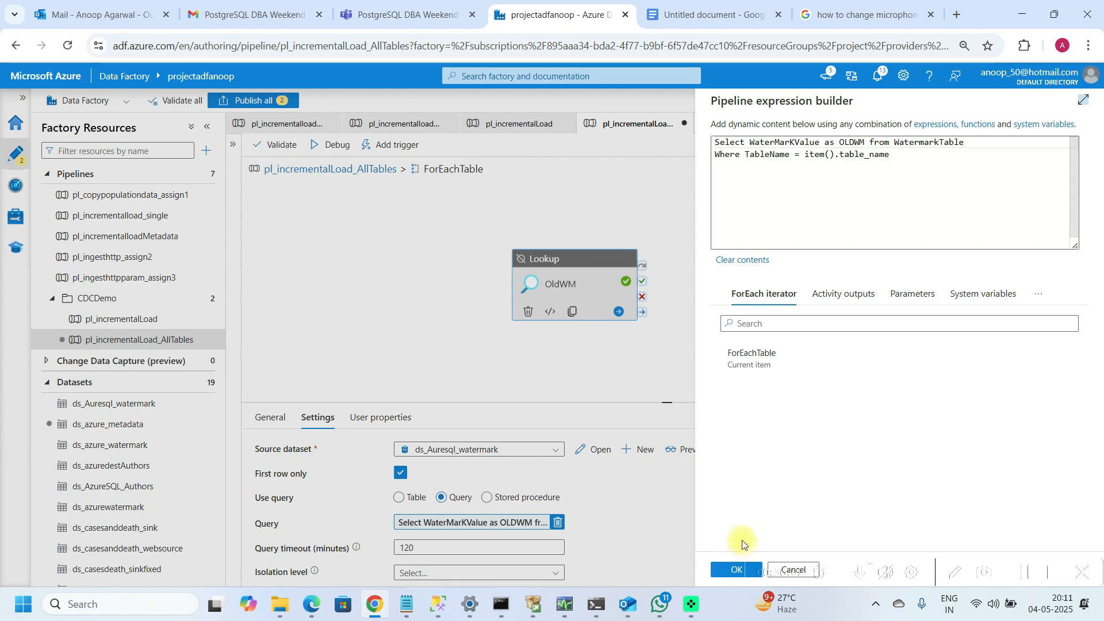
click(740, 570)
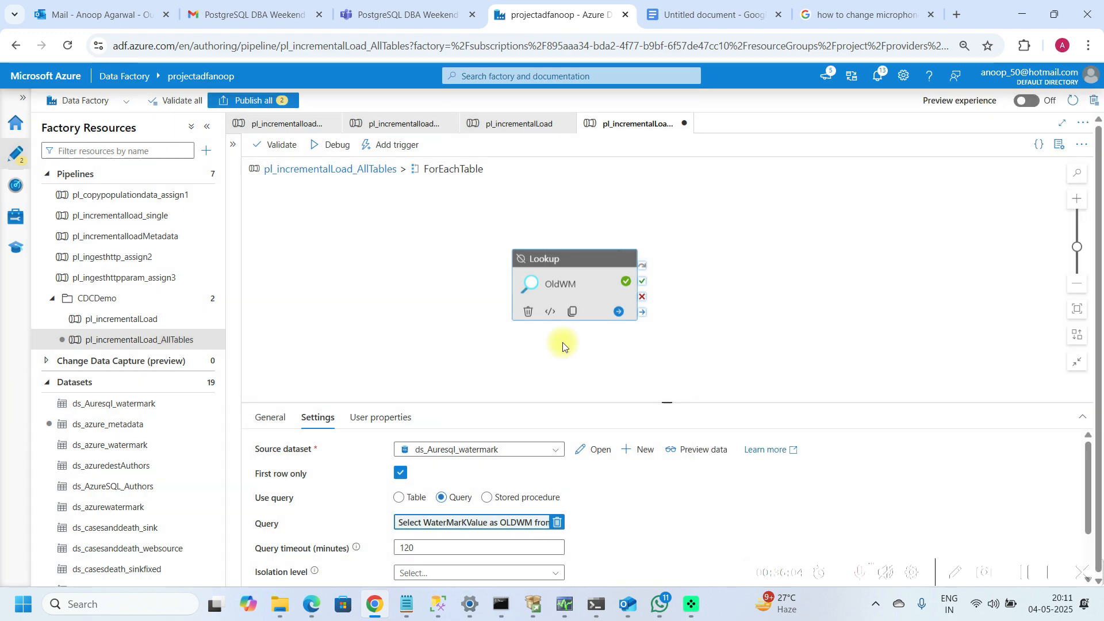
drag(552, 260, 479, 207)
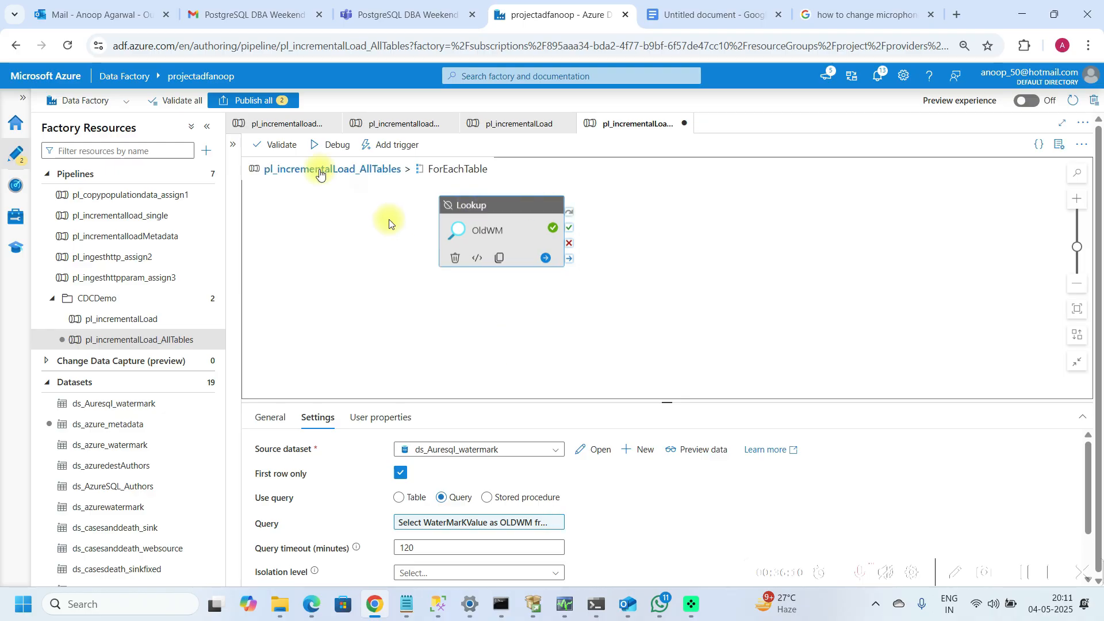
Step: Return to the main pipeline and delete the original OldWM lookup there
click(320, 172)
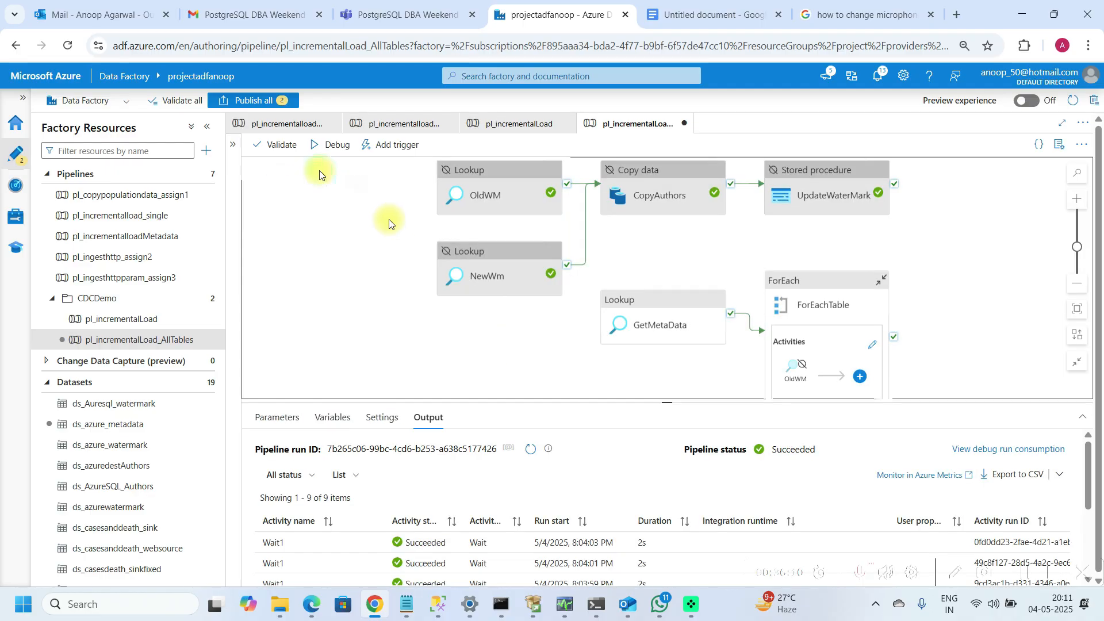
click(505, 284)
click(499, 213)
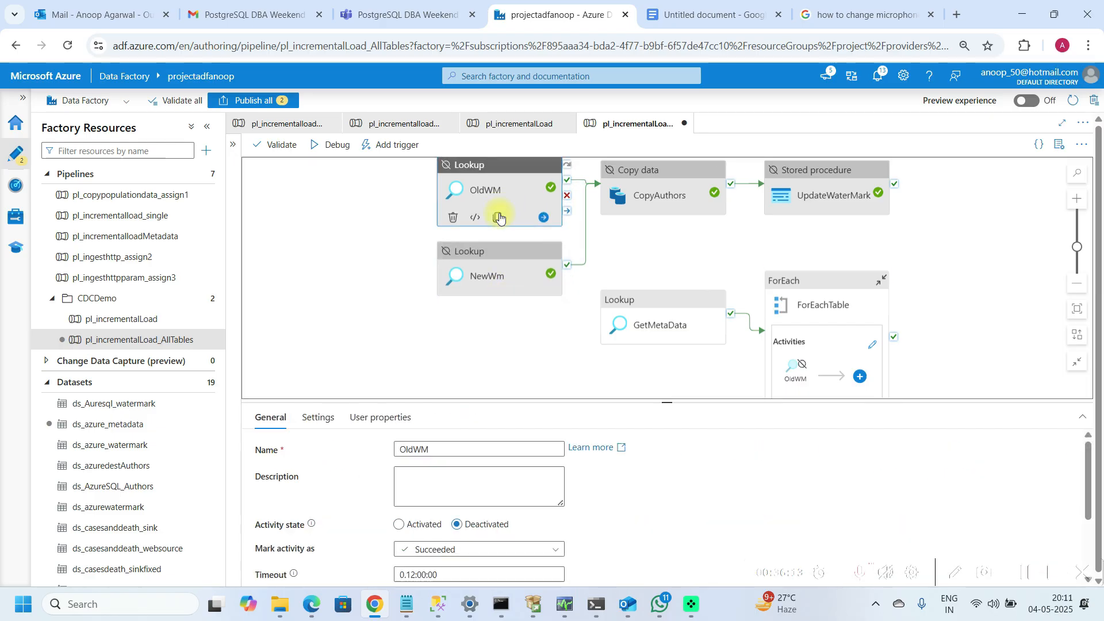
key(Delete)
Step: Copy the NewWm lookup and paste it into the ForEachTable loop's activities
click(489, 277)
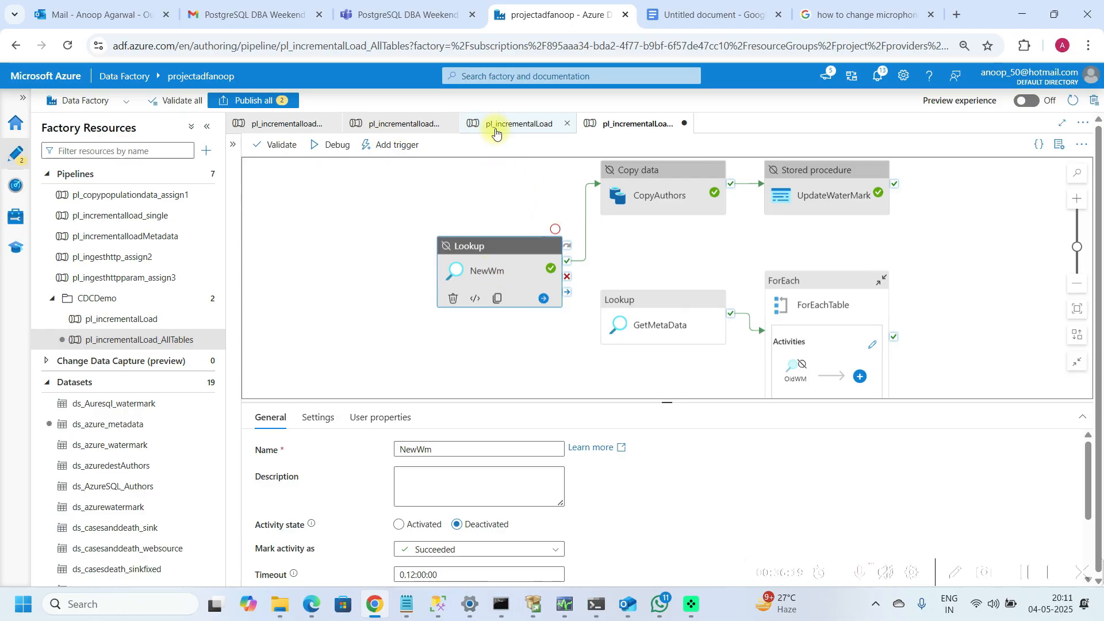
click(809, 304)
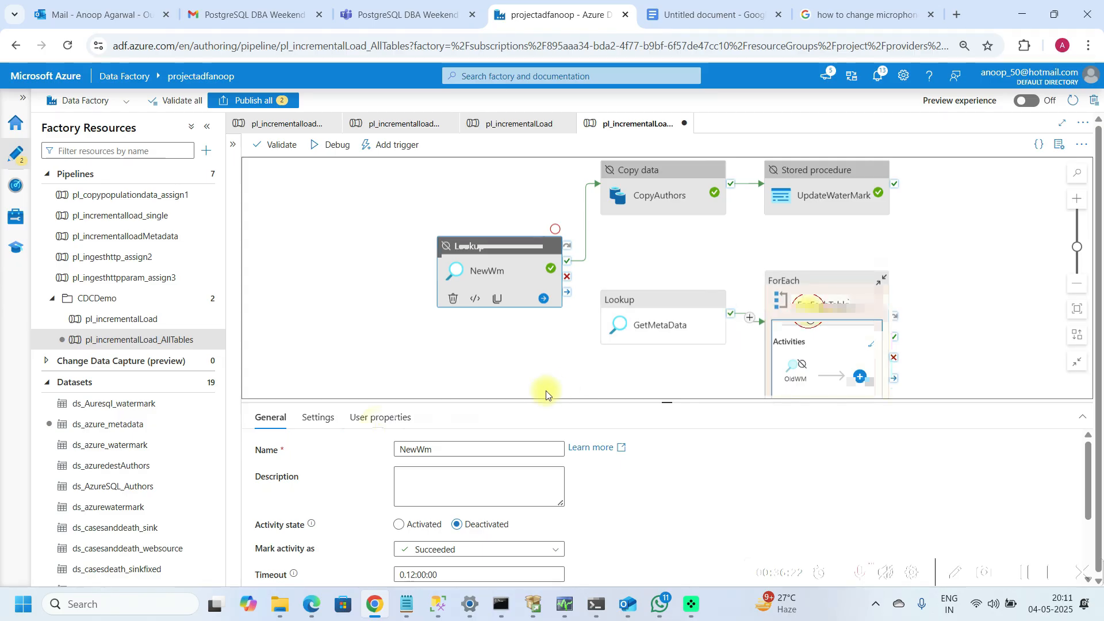
click(373, 418)
click(941, 490)
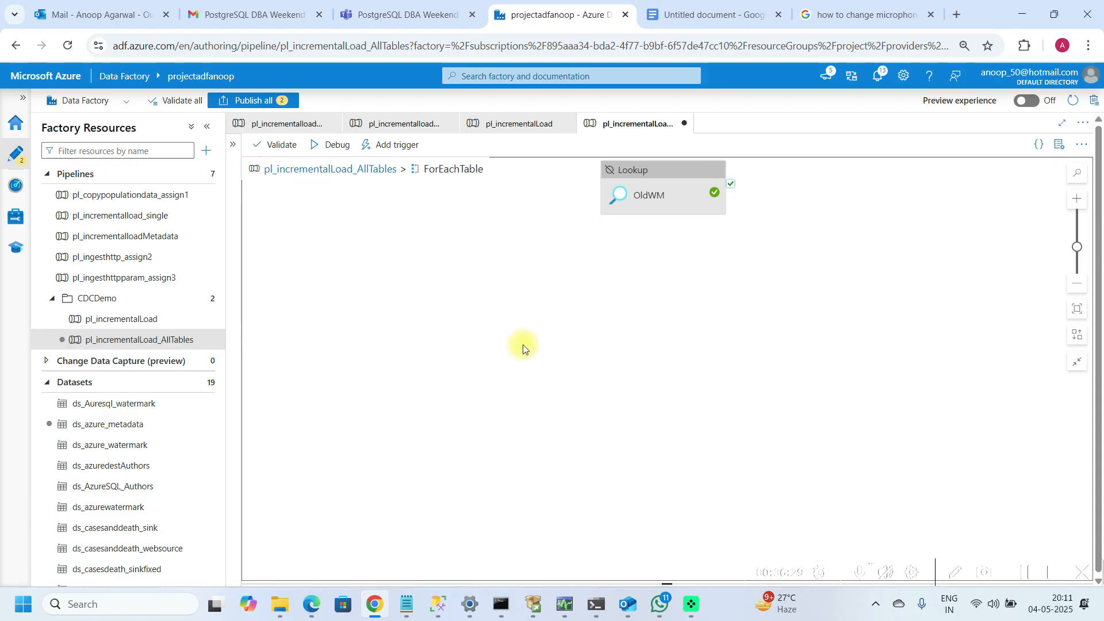
key(ctrl+v)
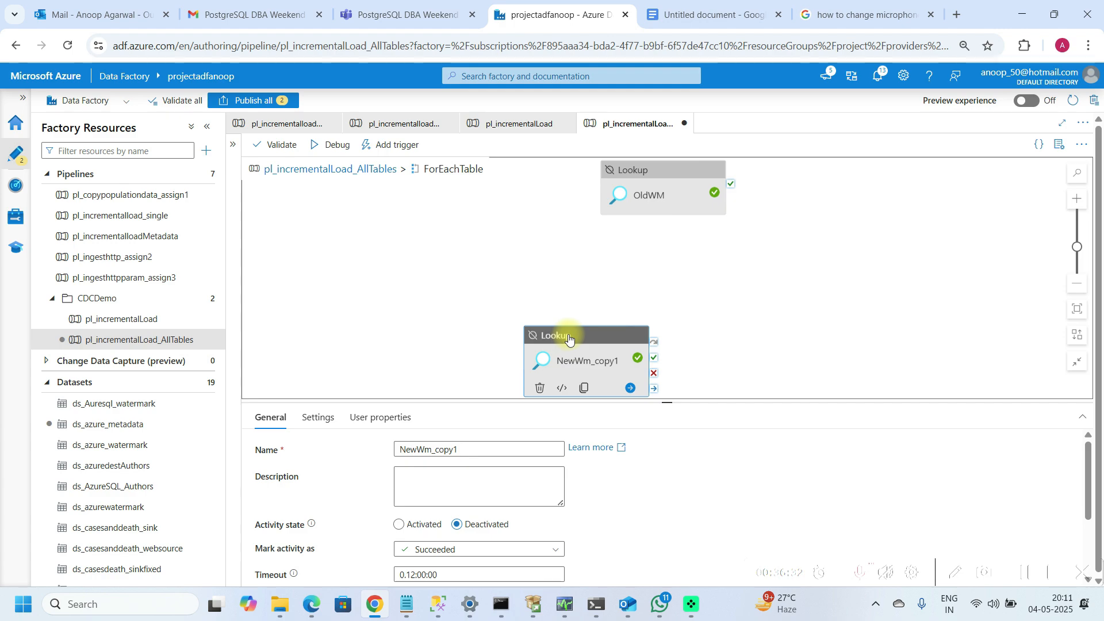
Step: Move the pasted lookup beneath OldWM and rename it NewWm
drag(597, 344, 589, 284)
click(478, 446)
key(BackSpace)
key(BackSpace)
key(BackSpace)
key(BackSpace)
key(BackSpace)
key(BackSpace)
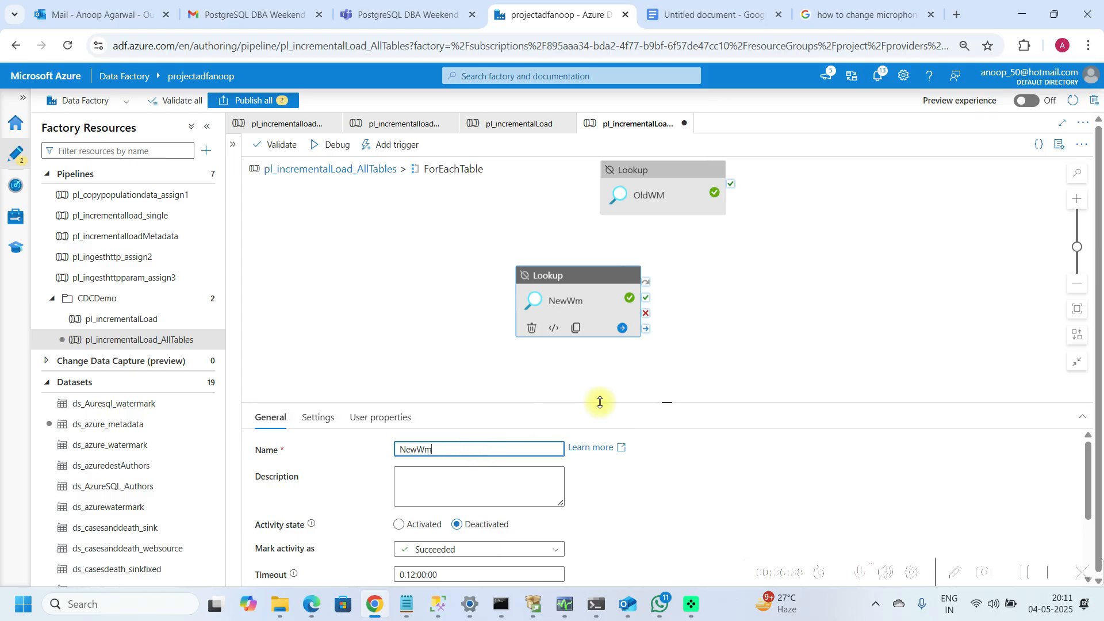
drag(663, 395, 668, 332)
Step: Open the NewWm lookup's source dataset ds_onprem_Authors and add a string parameter named destinatable
click(308, 356)
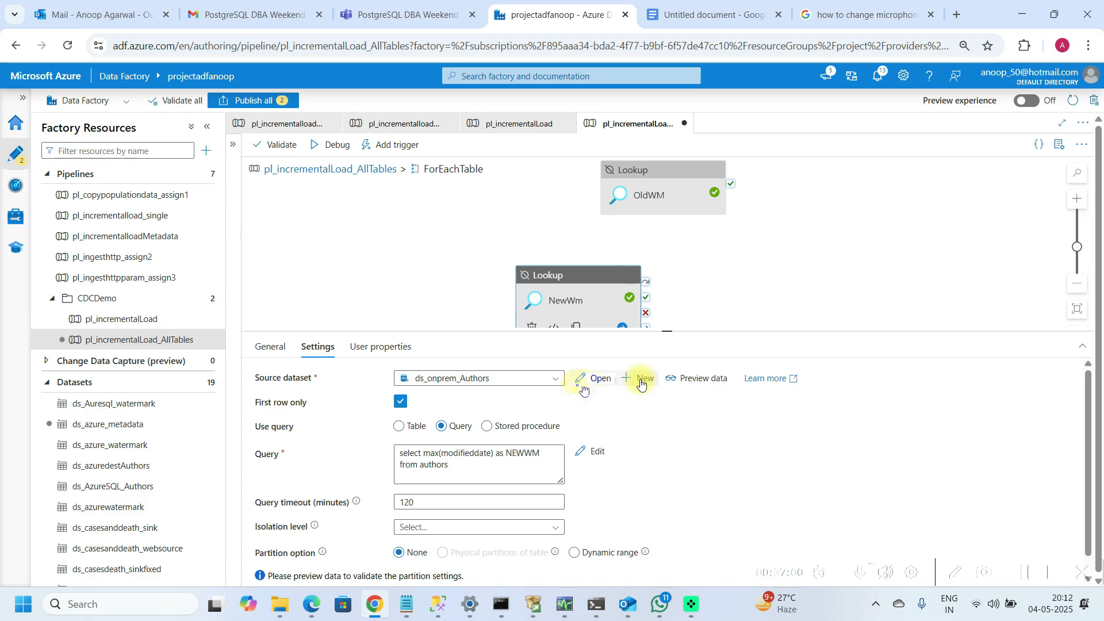
click(593, 378)
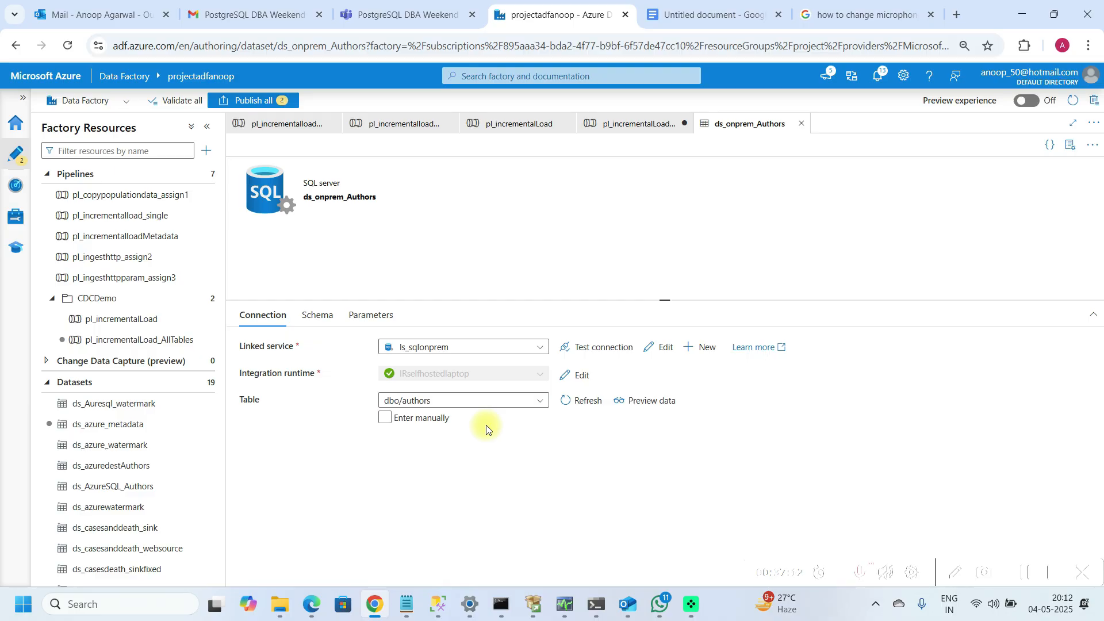
click(367, 320)
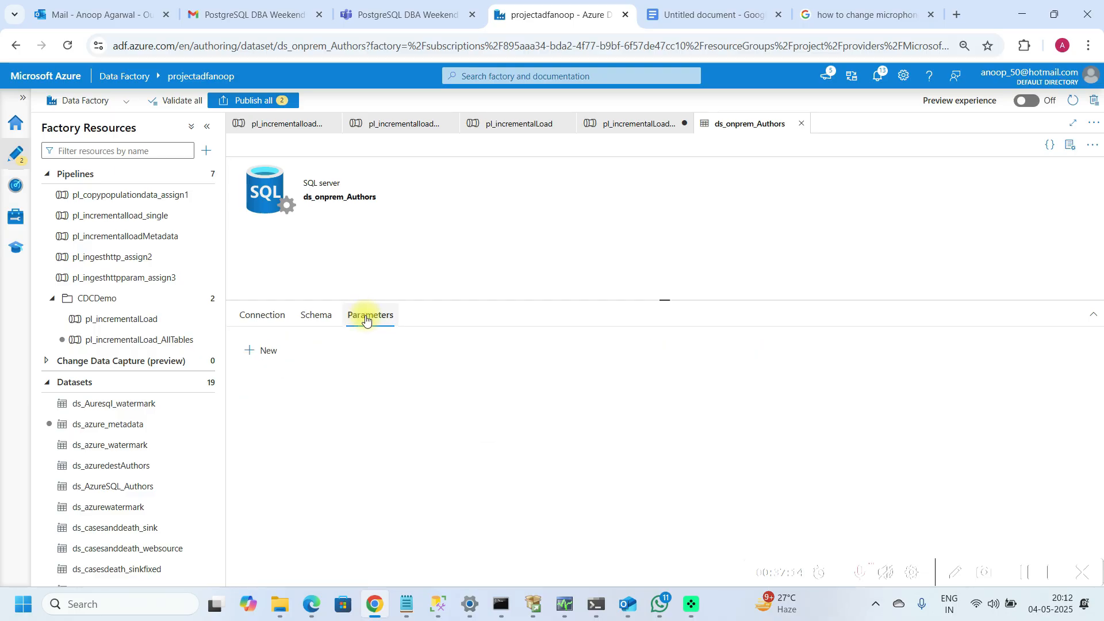
click(278, 345)
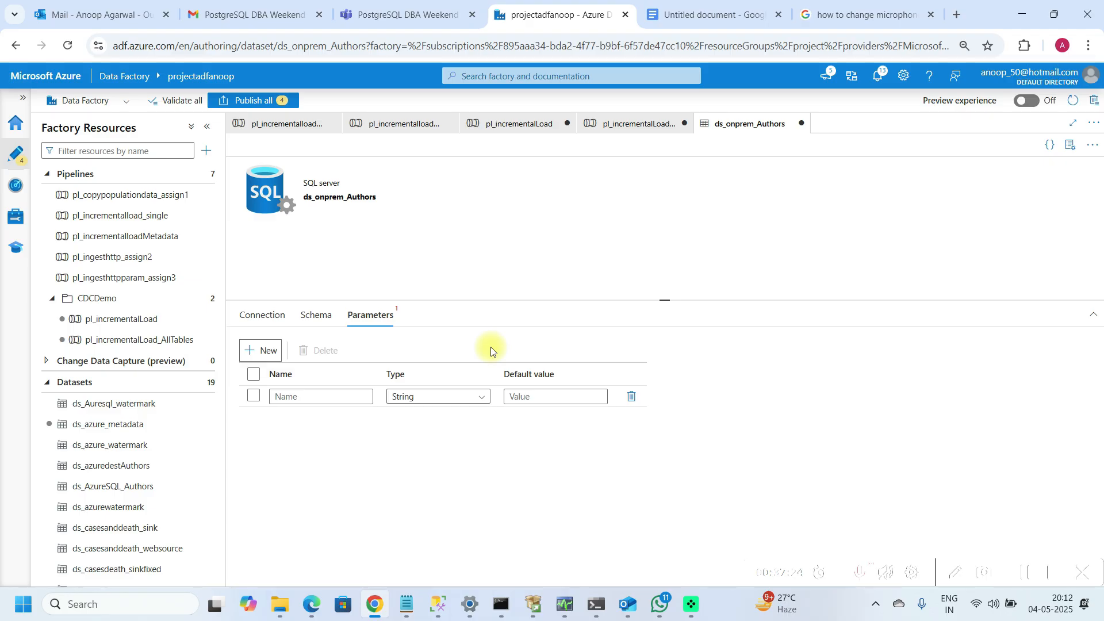
click(348, 400)
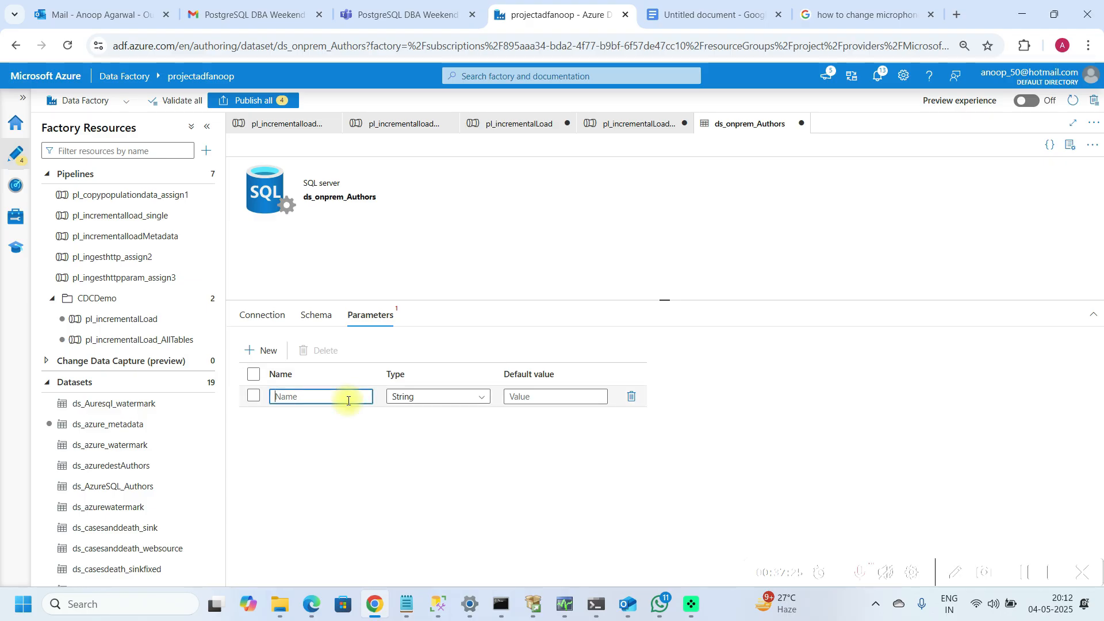
text(destina)
text(table)
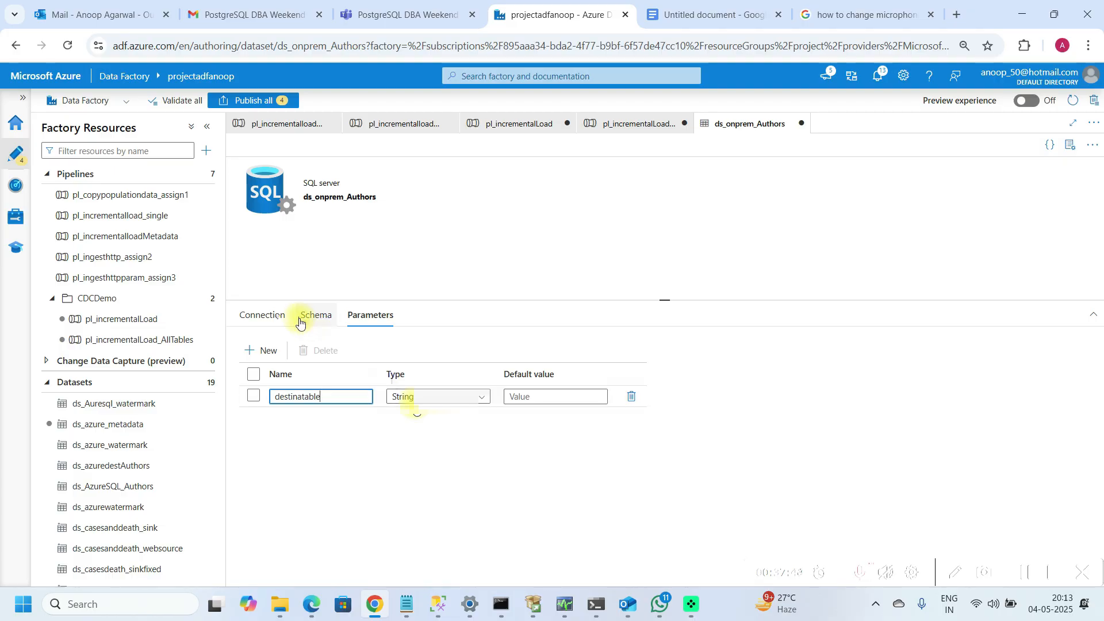
click(278, 320)
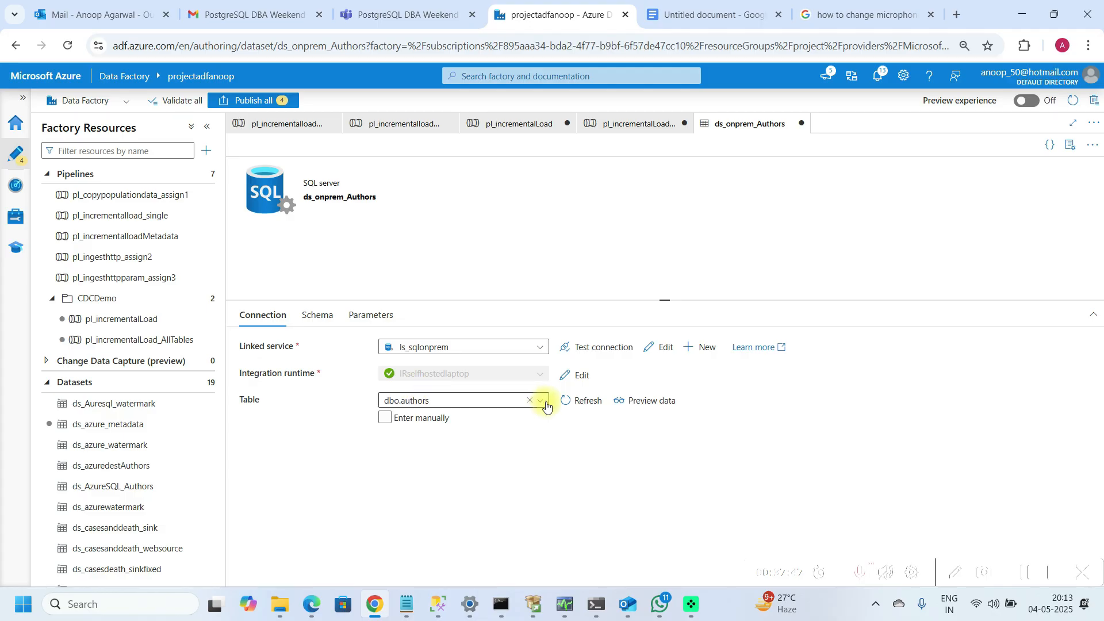
click(543, 404)
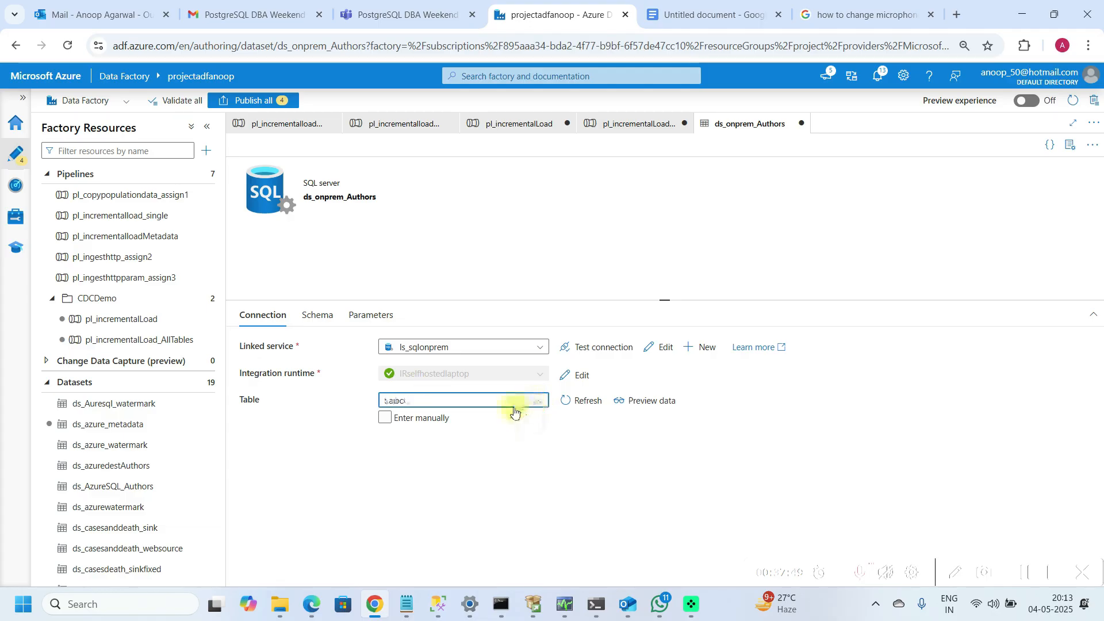
click(383, 421)
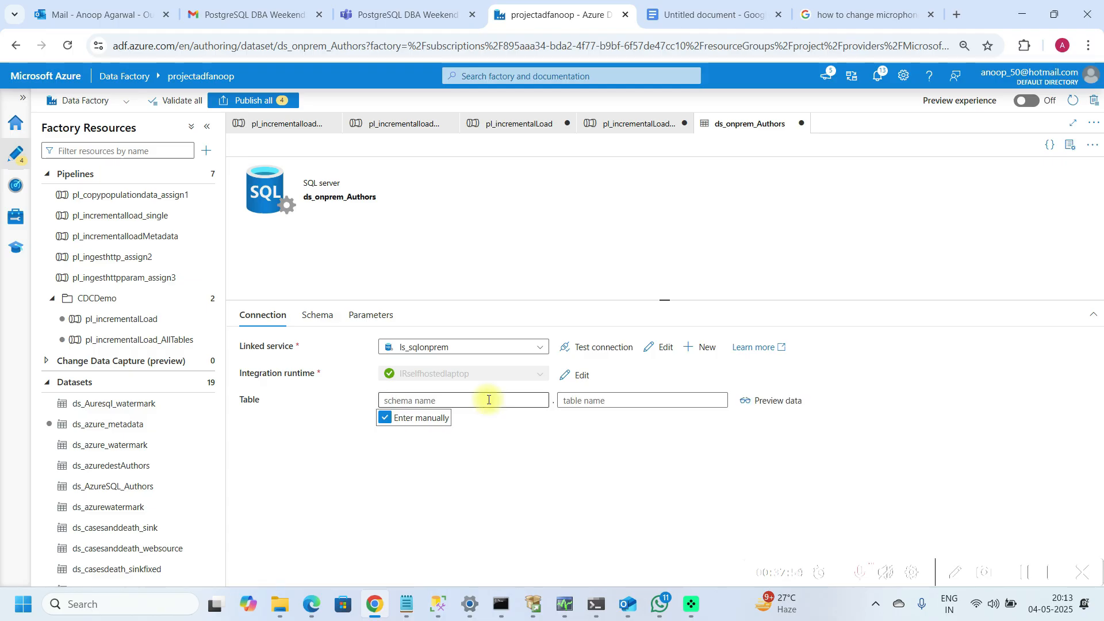
click(489, 401)
click(509, 450)
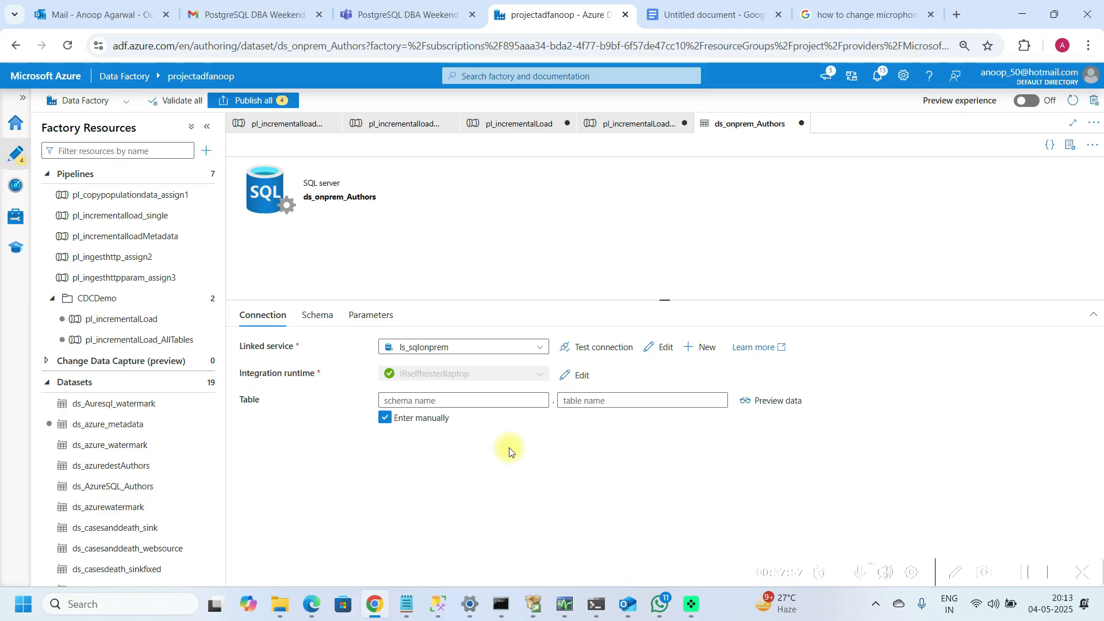
click(494, 401)
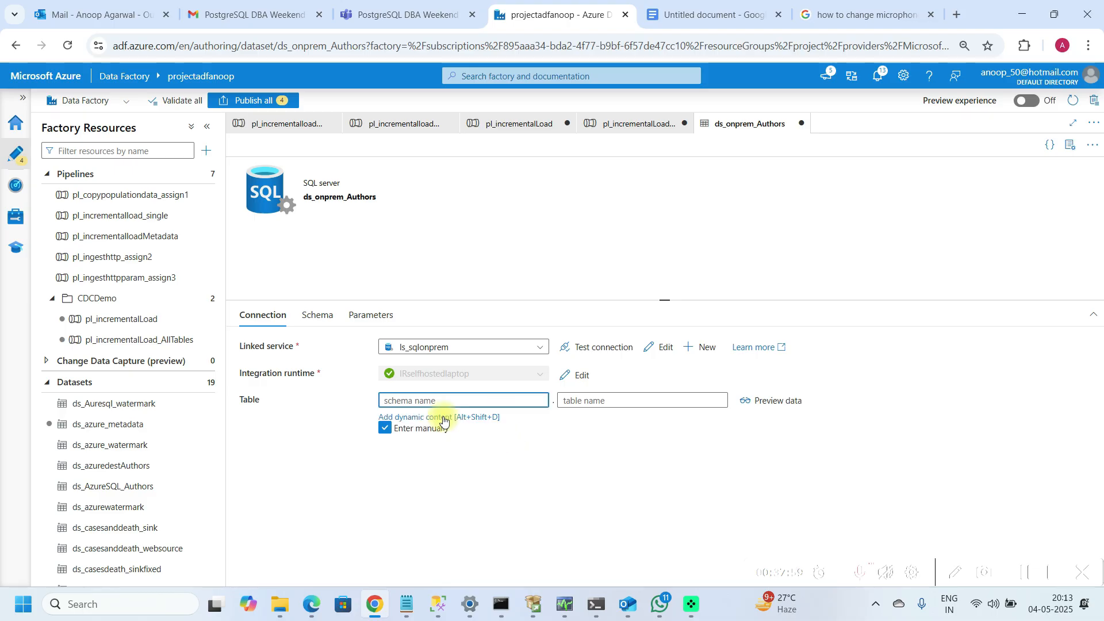
click(613, 401)
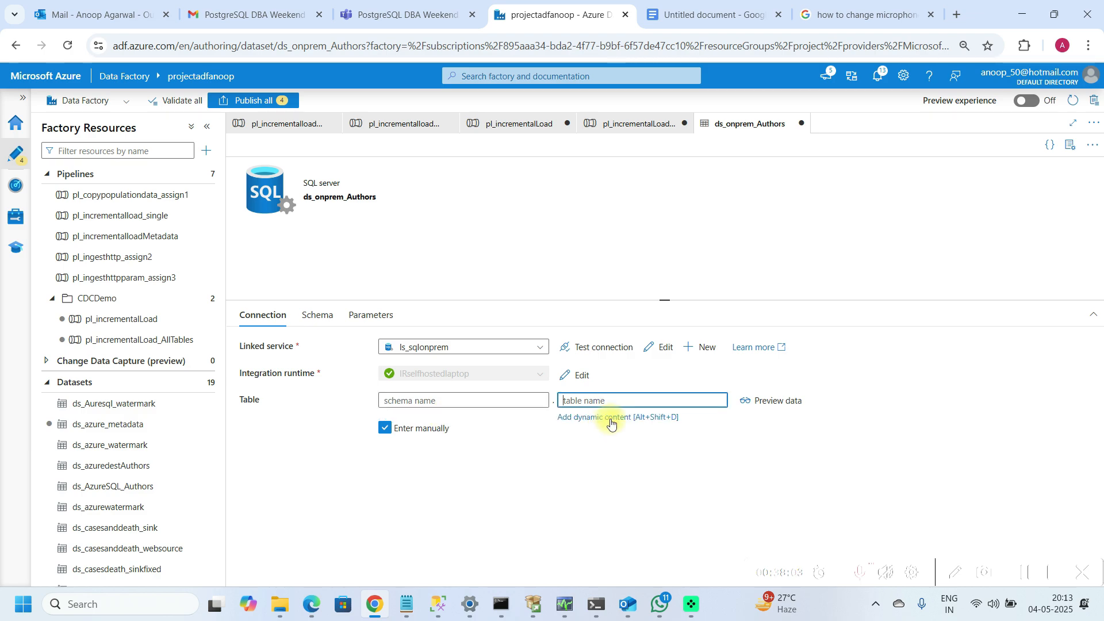
click(610, 418)
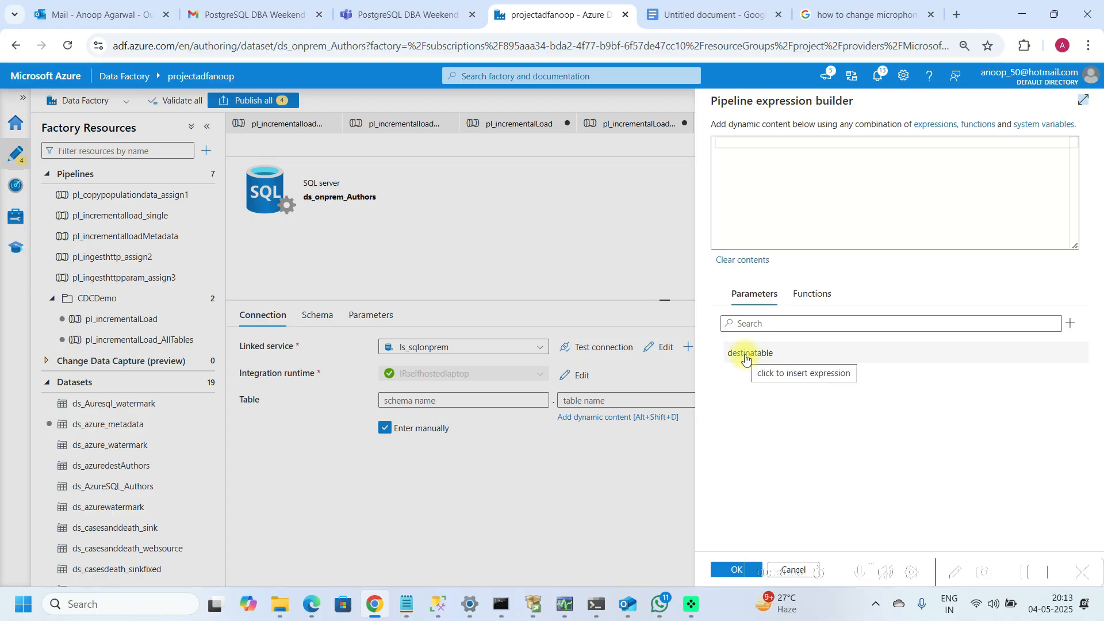
click(746, 358)
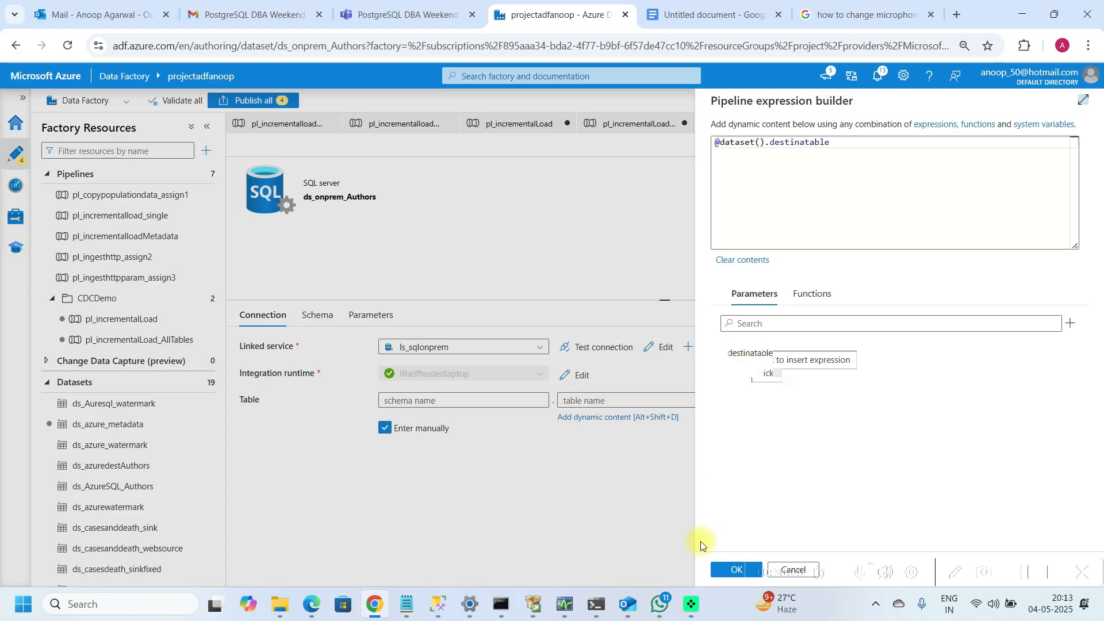
click(718, 571)
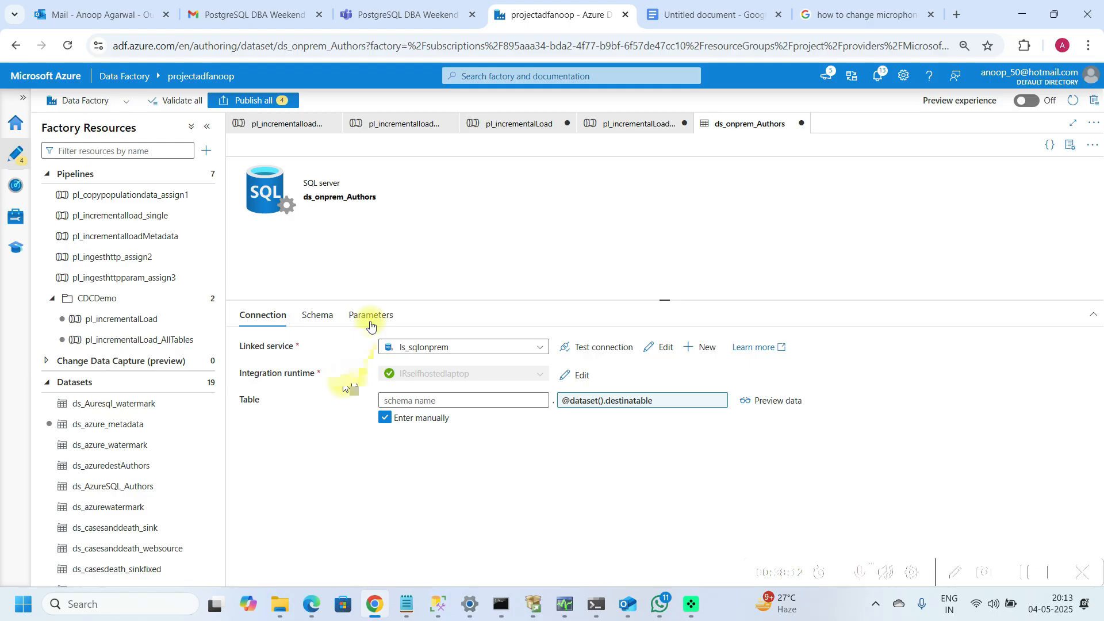
Step: Rename the ds_onprem_Authors dataset parameter to destinationtable
click(373, 318)
click(339, 400)
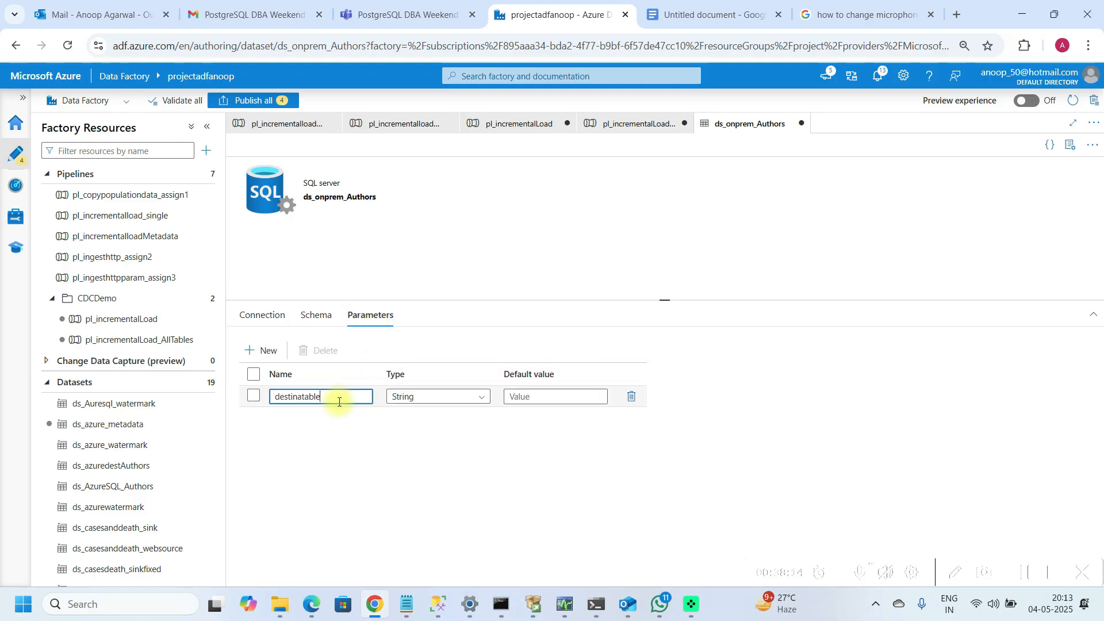
key(BackSpace)
key(BackSpace)
key(BackSpace)
key(BackSpace)
key(BackSpace)
key(BackSpace)
key(BackSpace)
key(BackSpace)
key(BackSpace)
key(BackSpace)
key(BackSpace)
text(estinationtable)
click(263, 315)
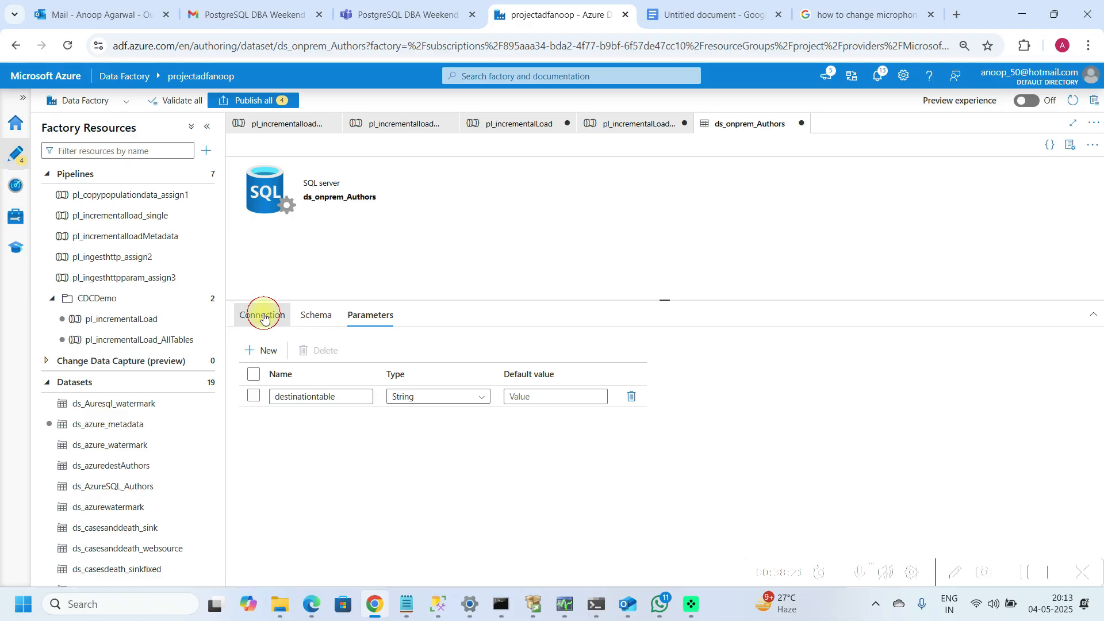
click(655, 401)
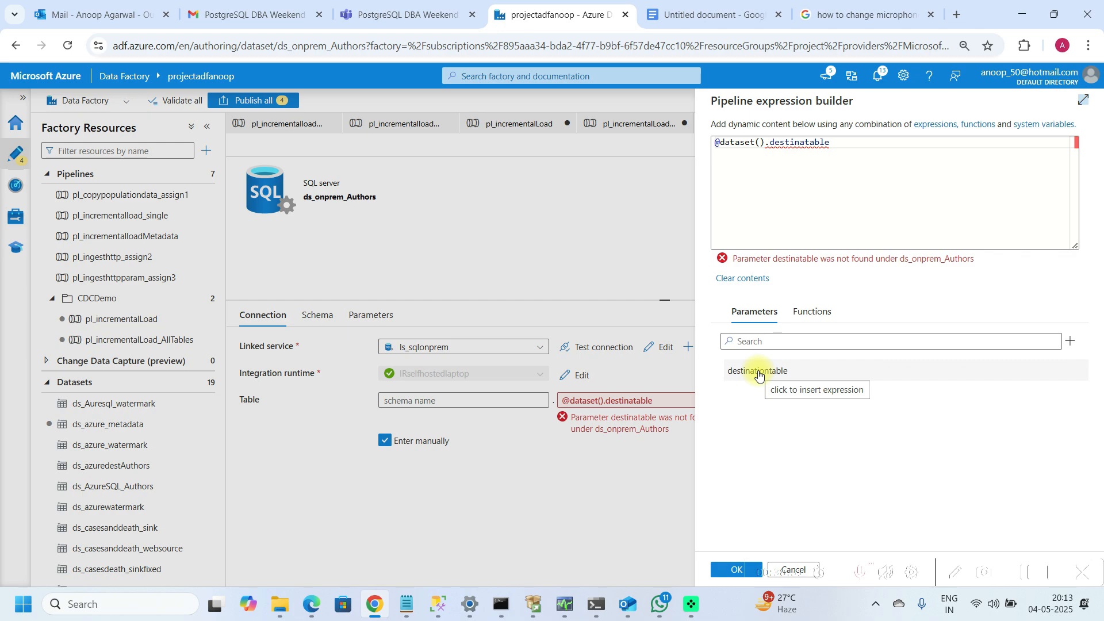
click(845, 152)
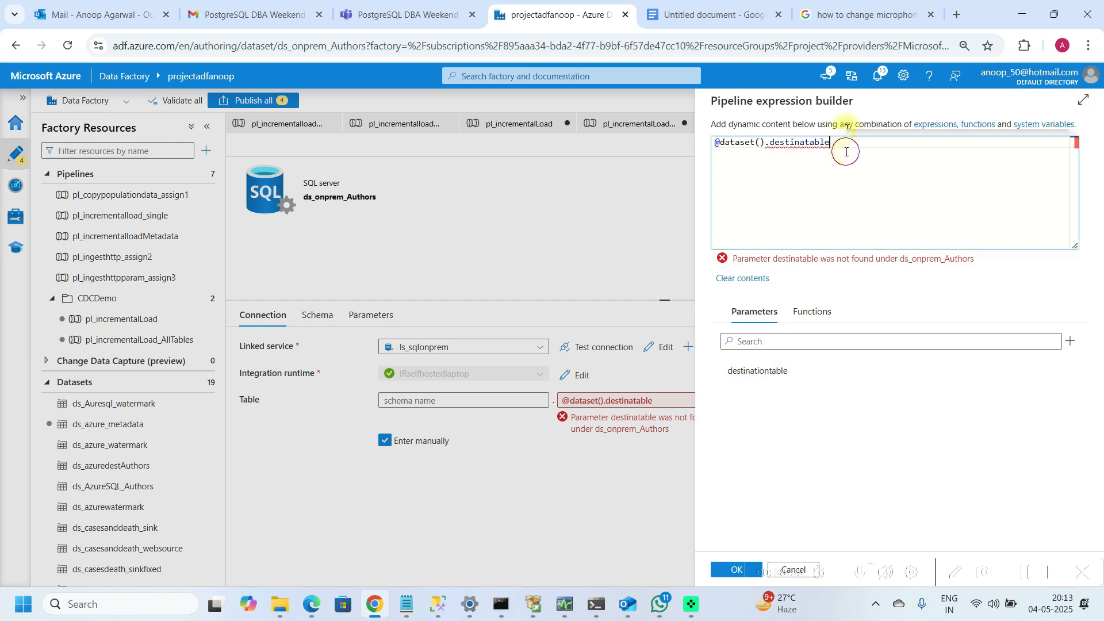
key(ctrl+a)
key(Delete)
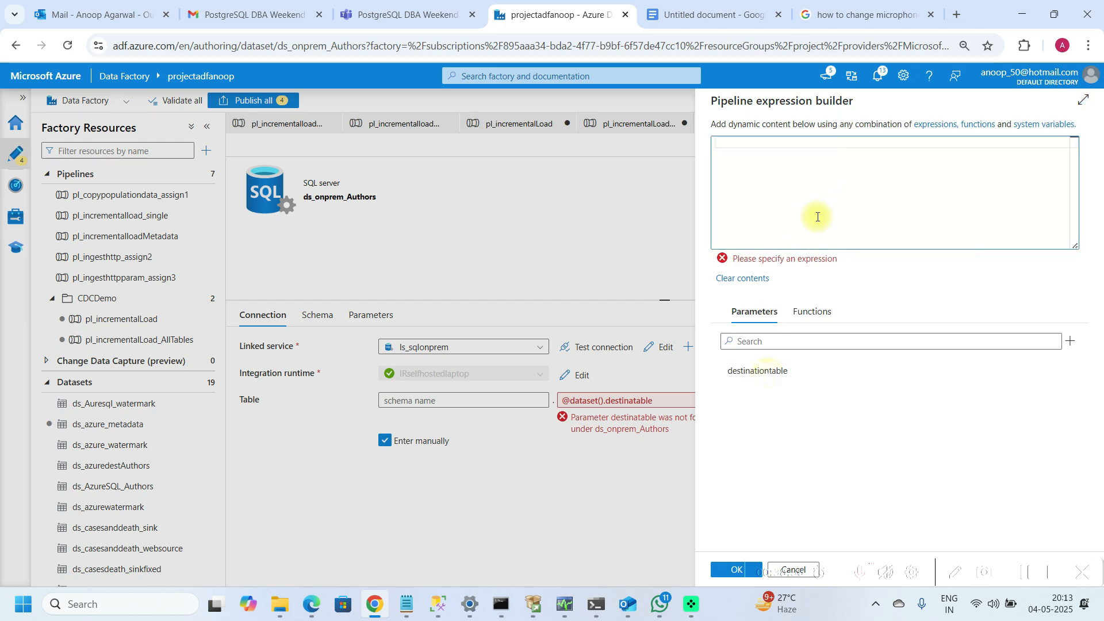
click(723, 572)
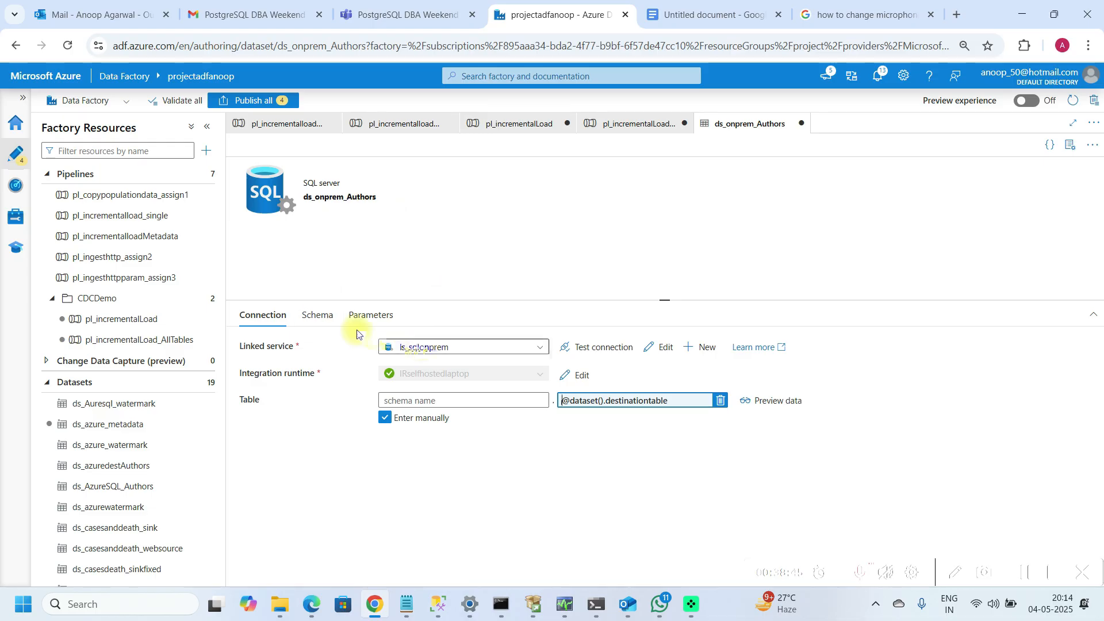
Step: Copy the NewWm lookup's current query text from its settings in the ForEachTable loop
click(645, 128)
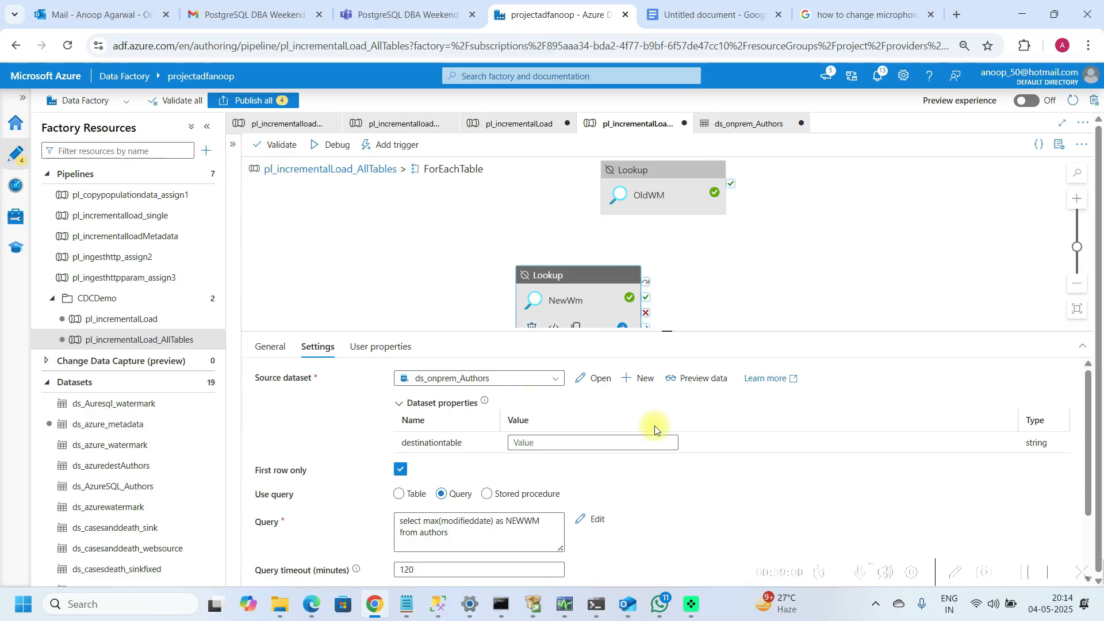
click(1092, 486)
scroll(1092, 486, down, 3)
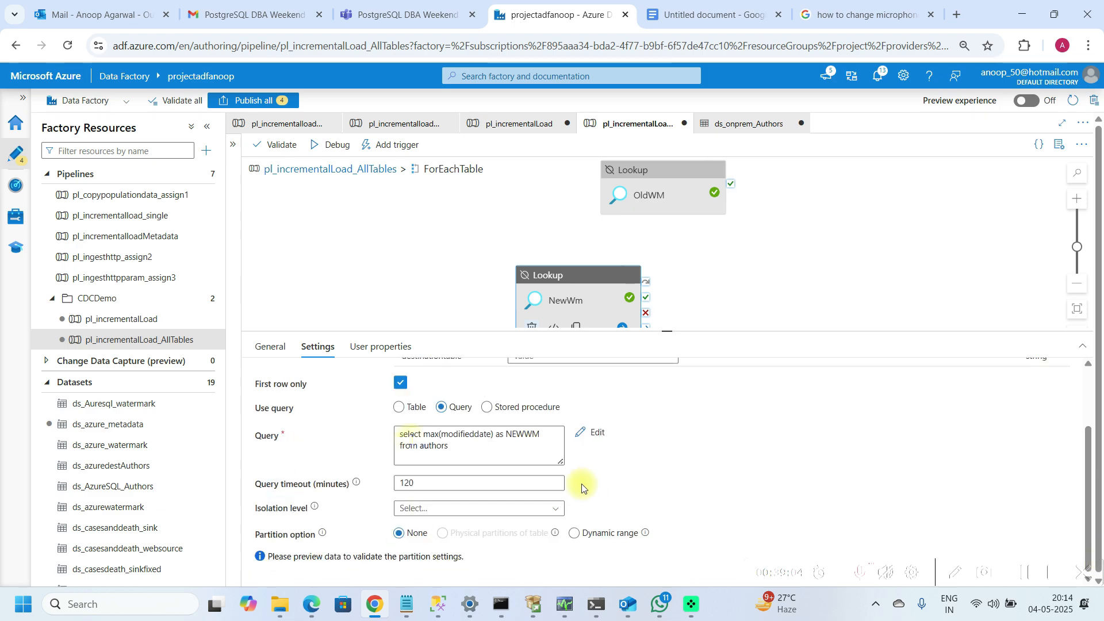
click(446, 450)
click(433, 481)
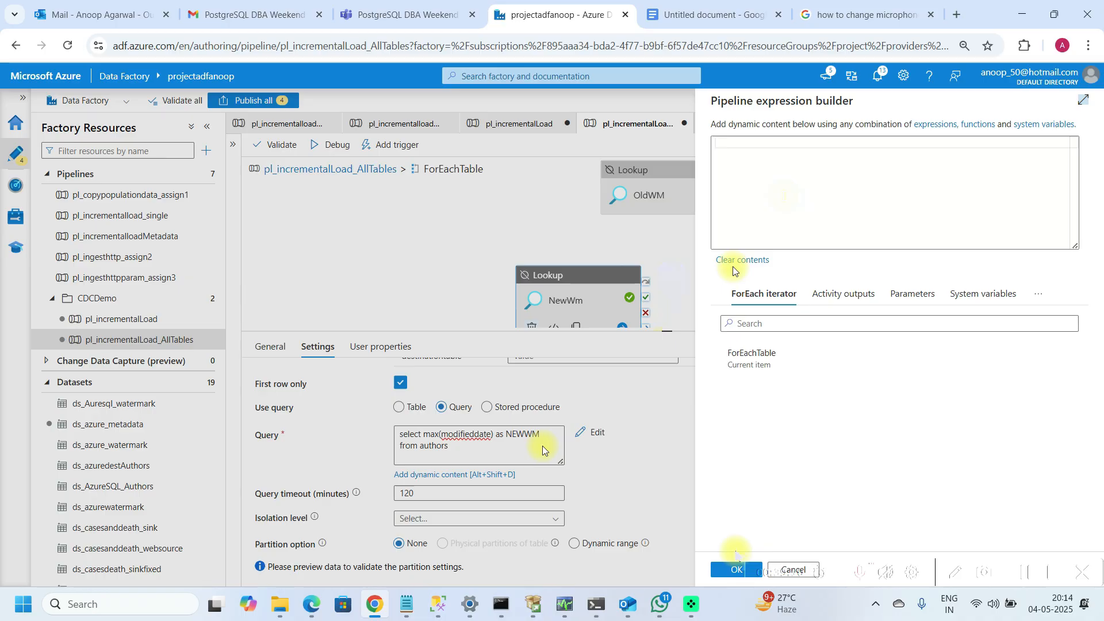
click(722, 574)
click(505, 452)
key(ctrl+a)
key(ctrl+c)
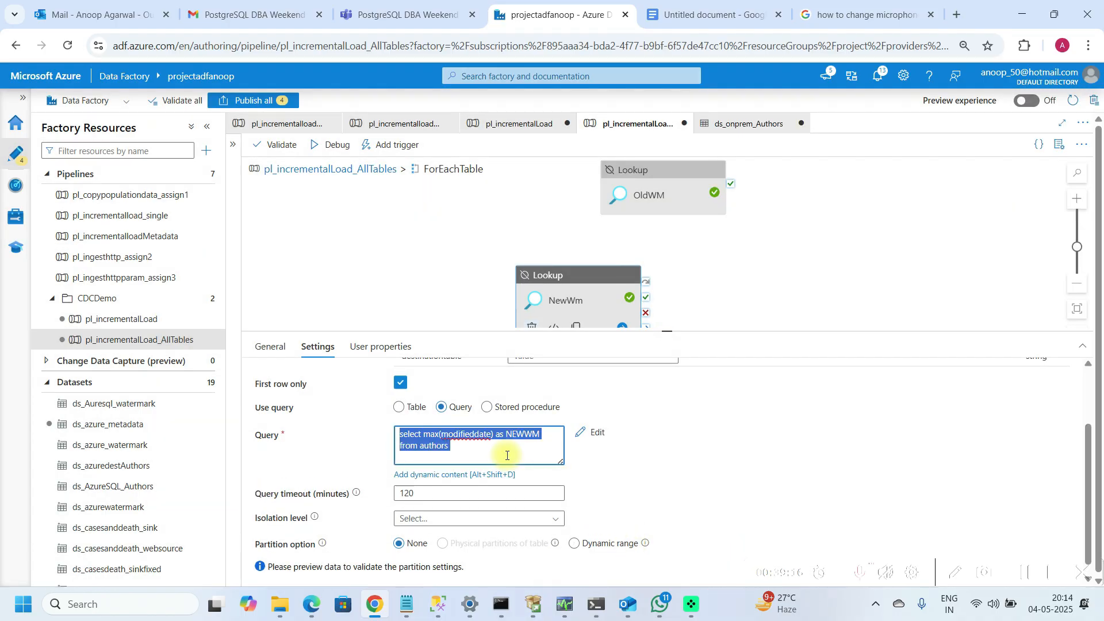
Step: Paste the query into the query's dynamic content builder and delete the authors table name
click(459, 479)
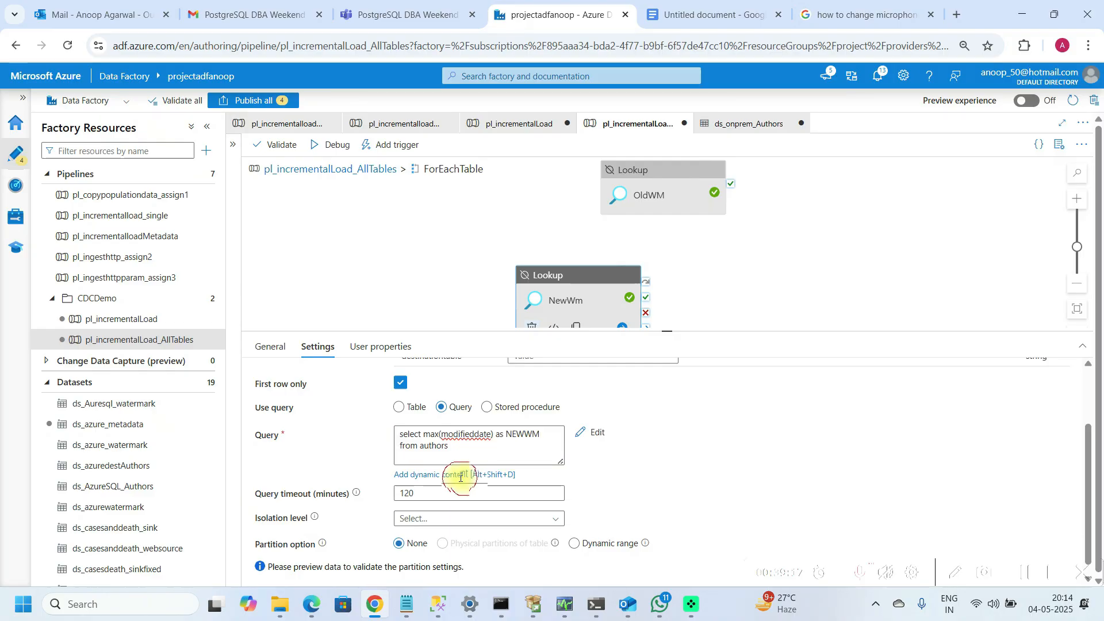
click(458, 462)
click(434, 478)
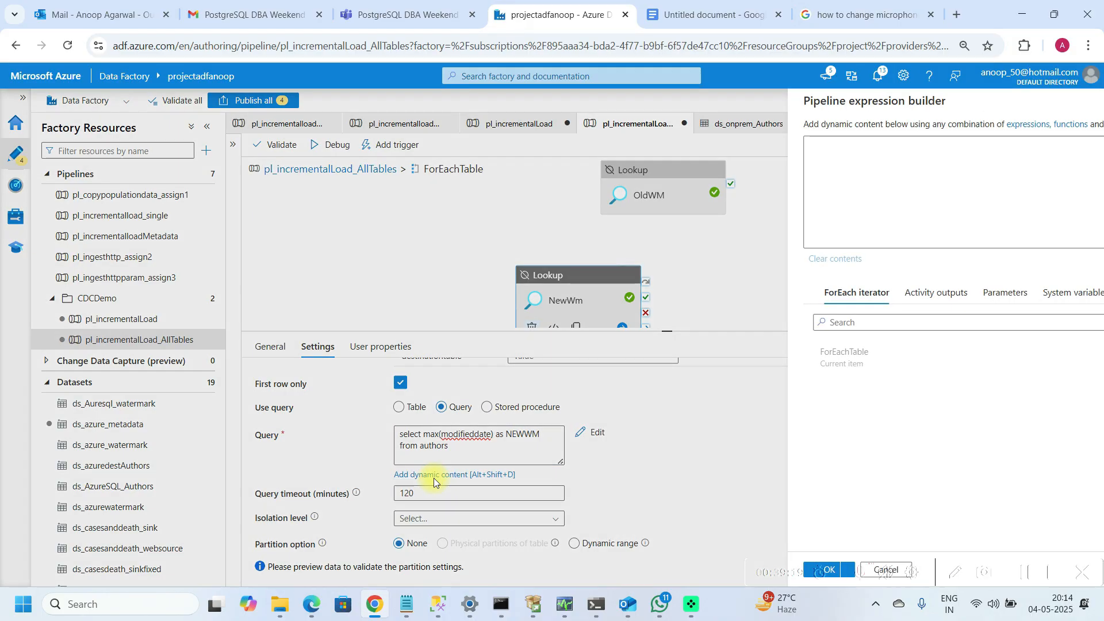
click(788, 180)
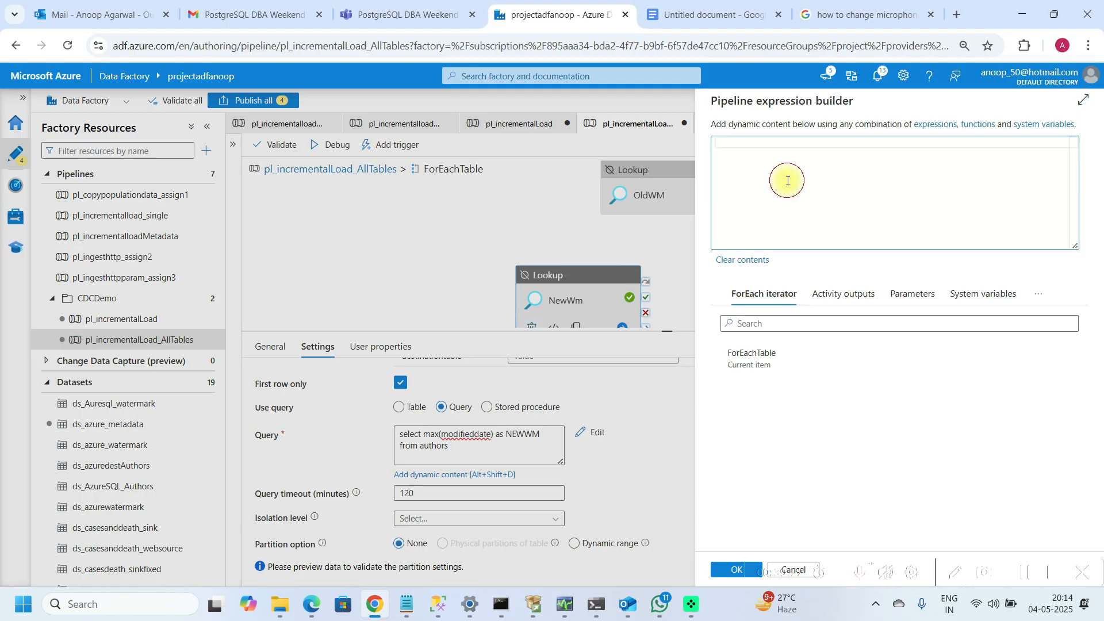
key(ctrl+v)
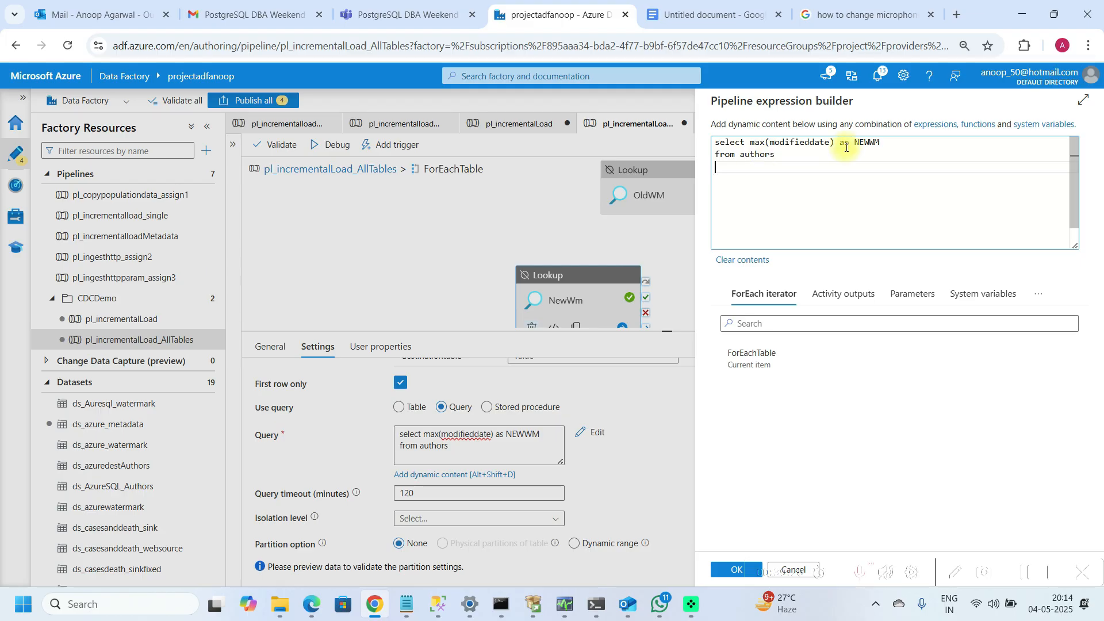
click(780, 155)
key(BackSpace)
key(BackSpace)
key(BackSpace)
key(BackSpace)
key(BackSpace)
key(BackSpace)
key(BackSpace)
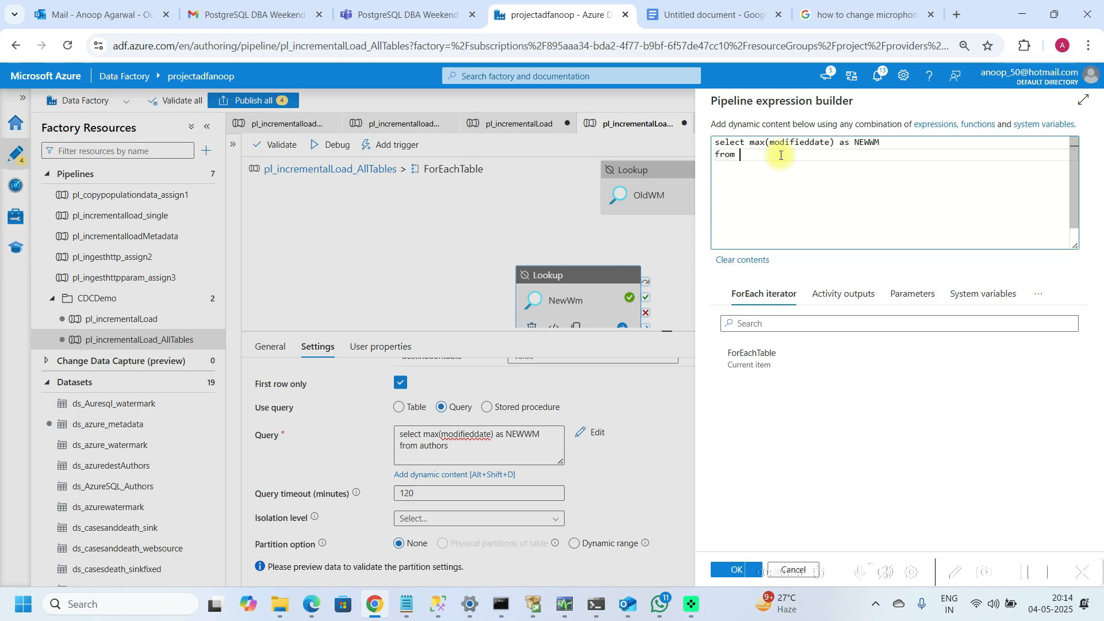
Step: Complete the query as select max(modifieddate) as NEWWM from item.table_name and apply it
click(747, 355)
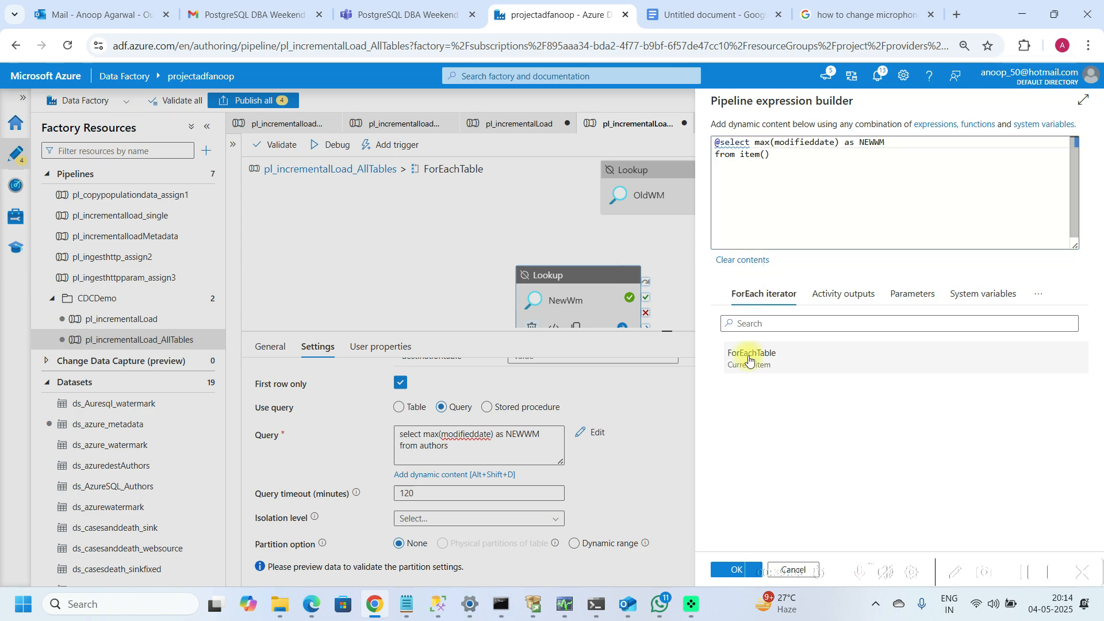
key(BackSpace)
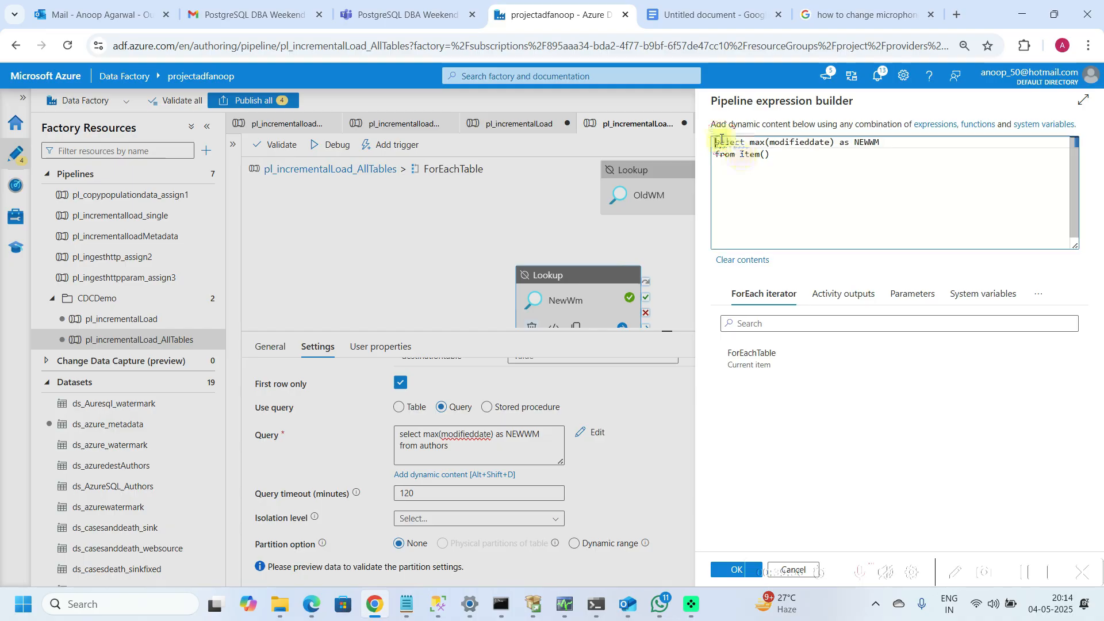
click(786, 162)
key(BackSpace)
key(BackSpace)
text(.)
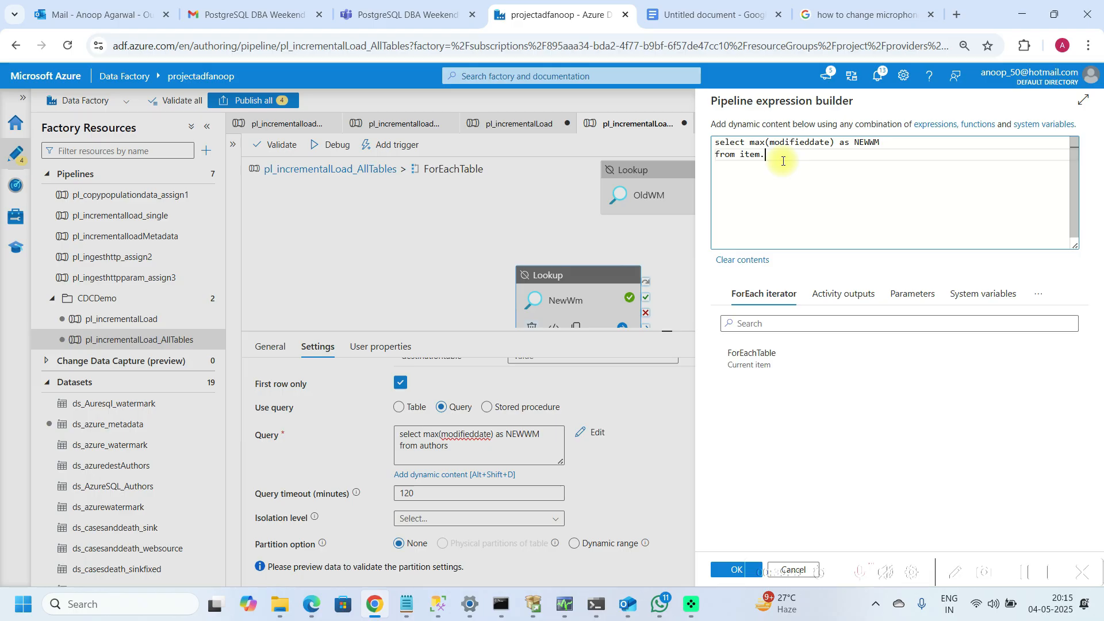
text(tabe)
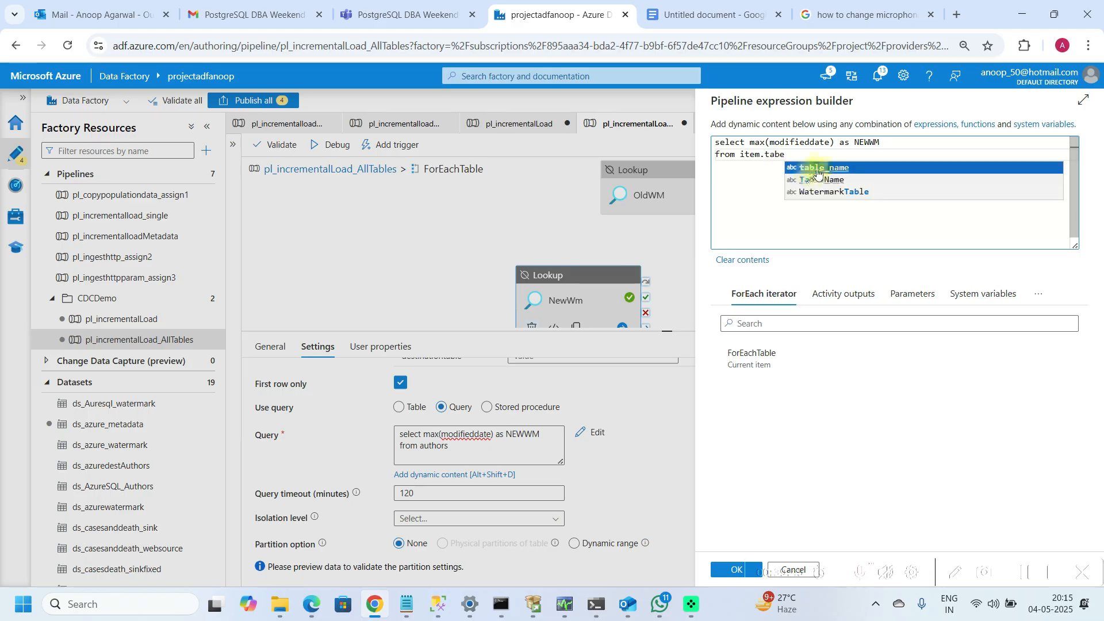
click(819, 170)
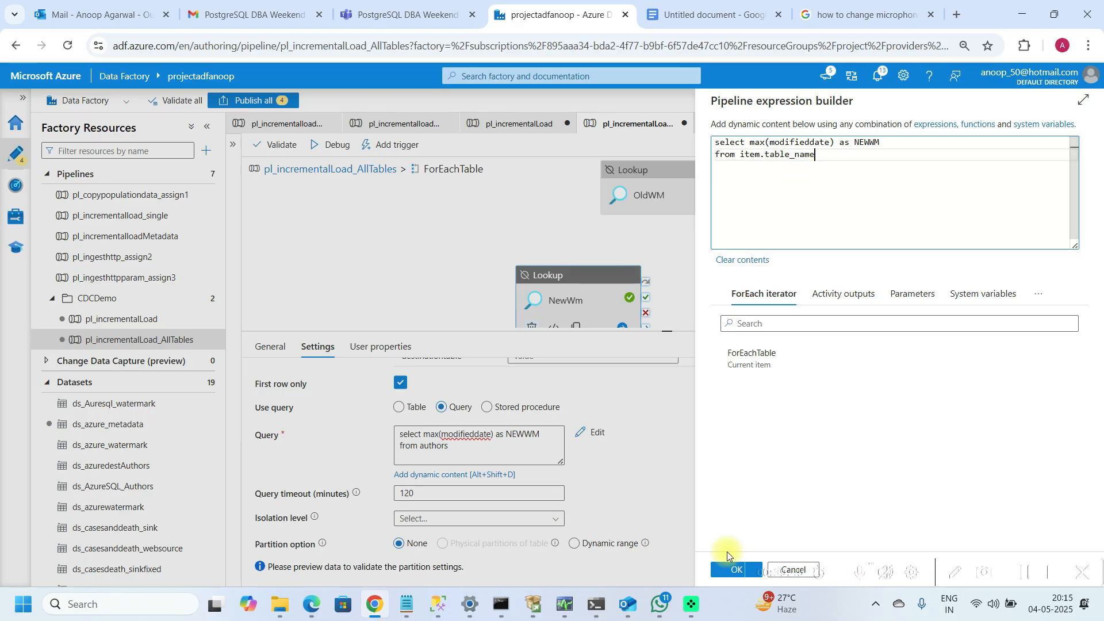
click(725, 572)
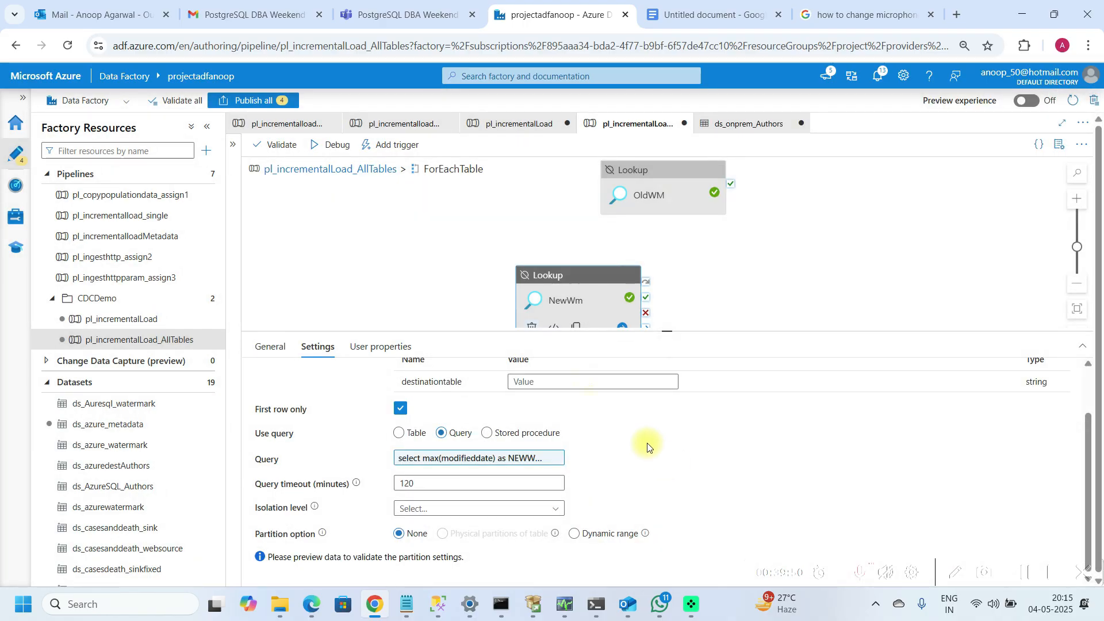
Step: Open dynamic content for the lookup's destinationtable property and insert the ForEachTable current item
click(515, 381)
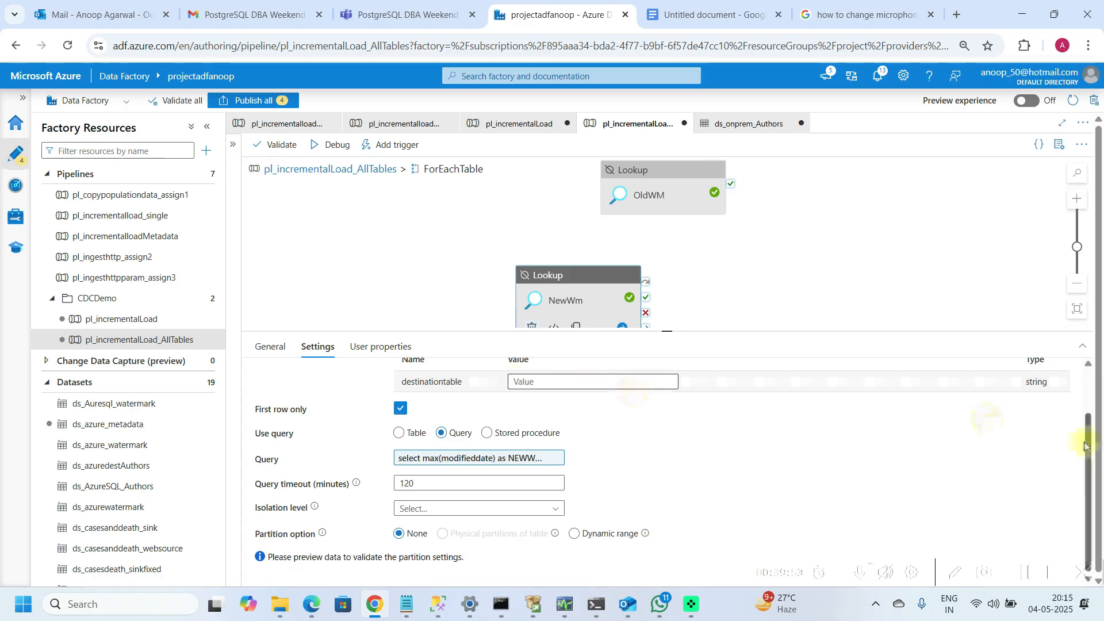
drag(1085, 439, 1086, 409)
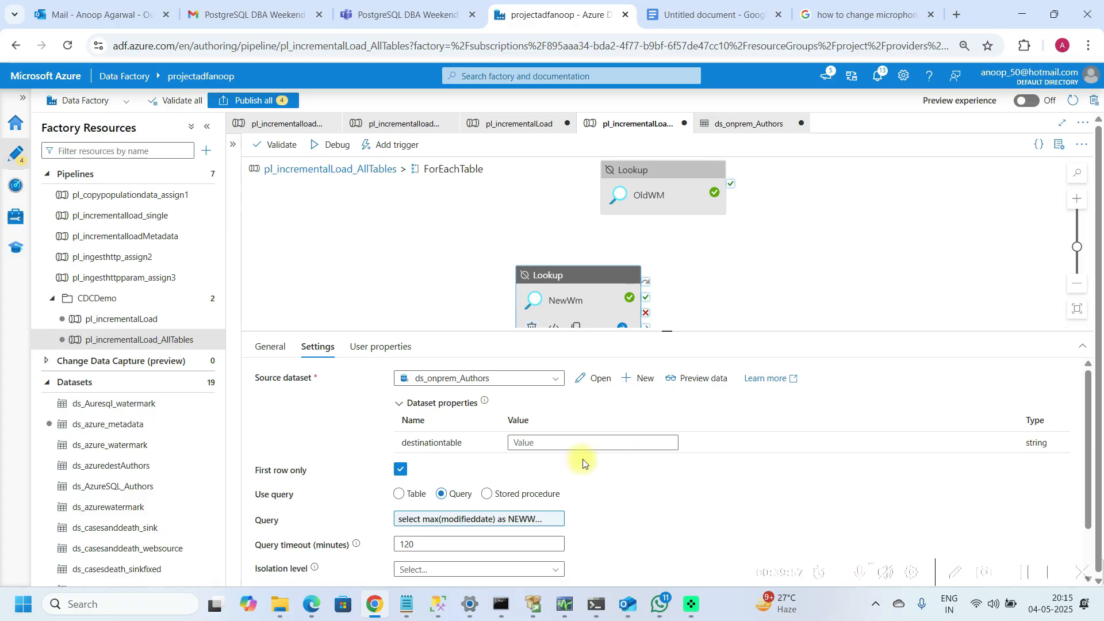
click(538, 442)
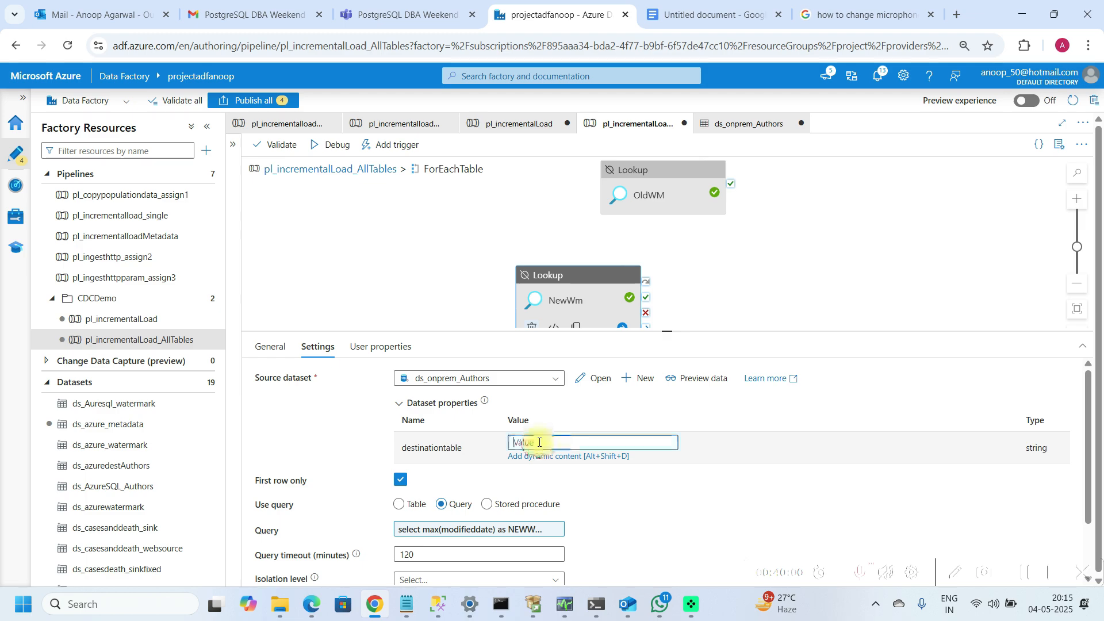
click(543, 457)
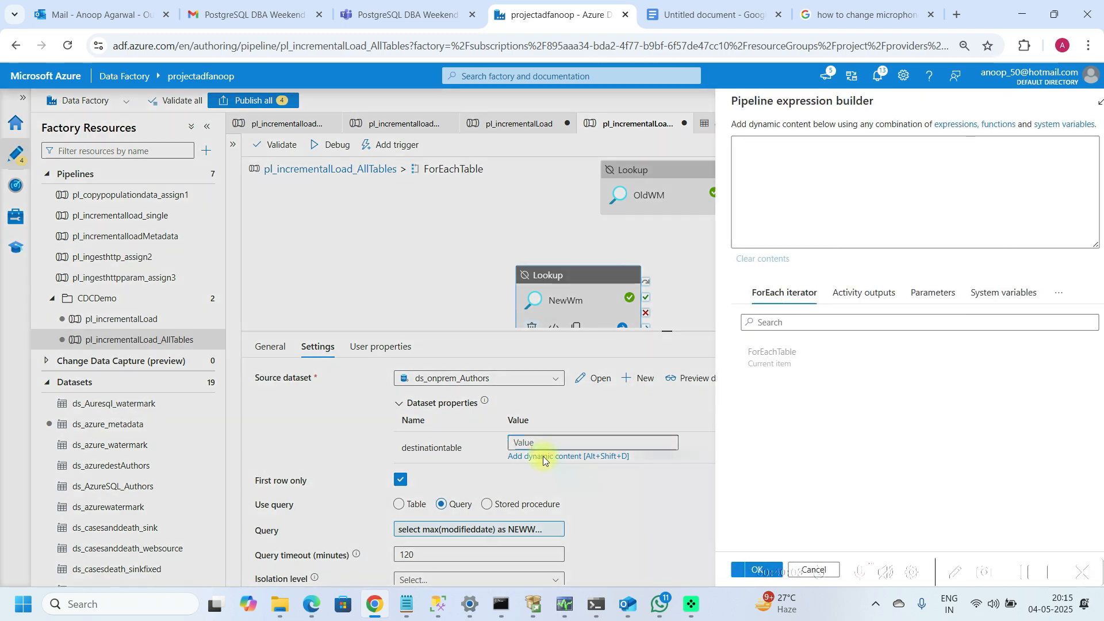
click(747, 354)
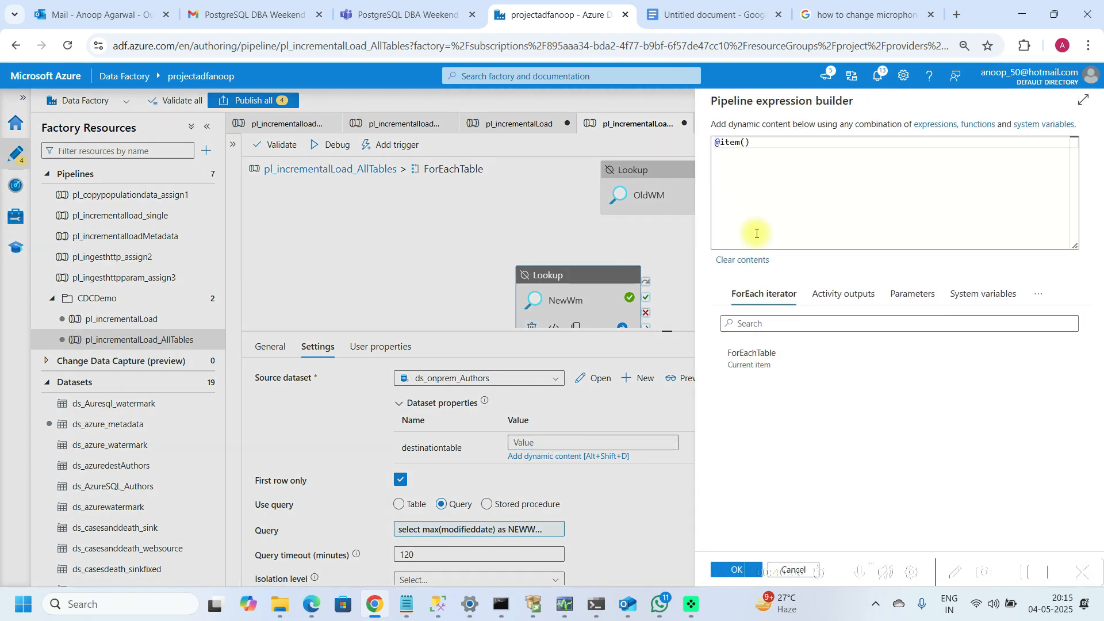
click(758, 140)
key(BackSpace)
key(BackSpace)
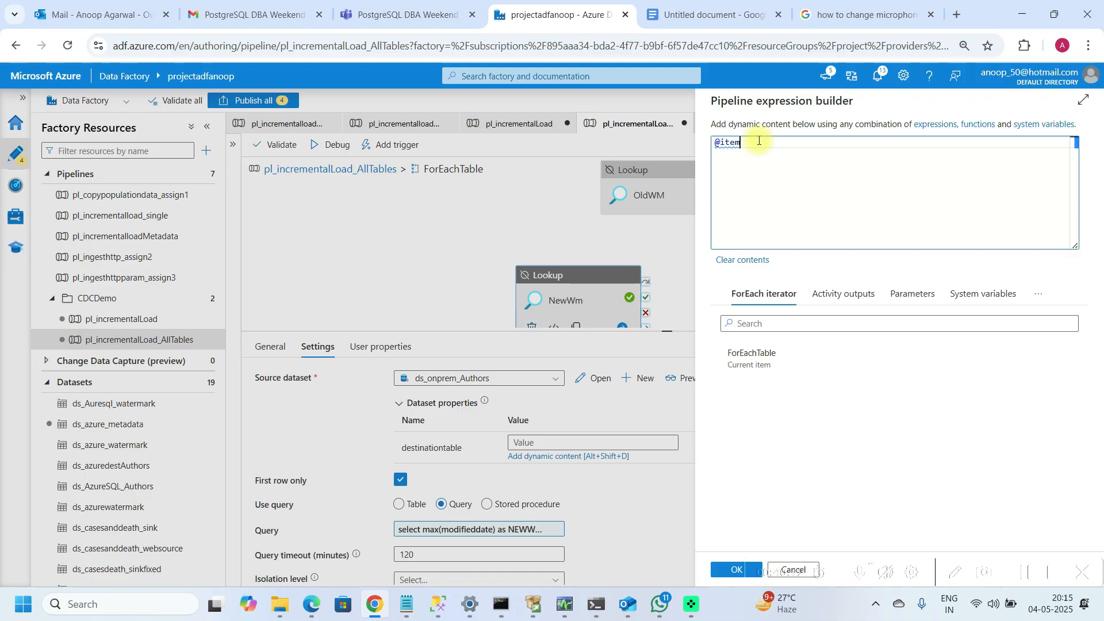
Step: Edit the destinationtable expression to item().table_name and apply it
text(table)
key(BackSpace)
key(BackSpace)
key(BackSpace)
key(BackSpace)
key(BackSpace)
key(BackSpace)
key(BackSpace)
key(BackSpace)
key(BackSpace)
key(BackSpace)
key(BackSpace)
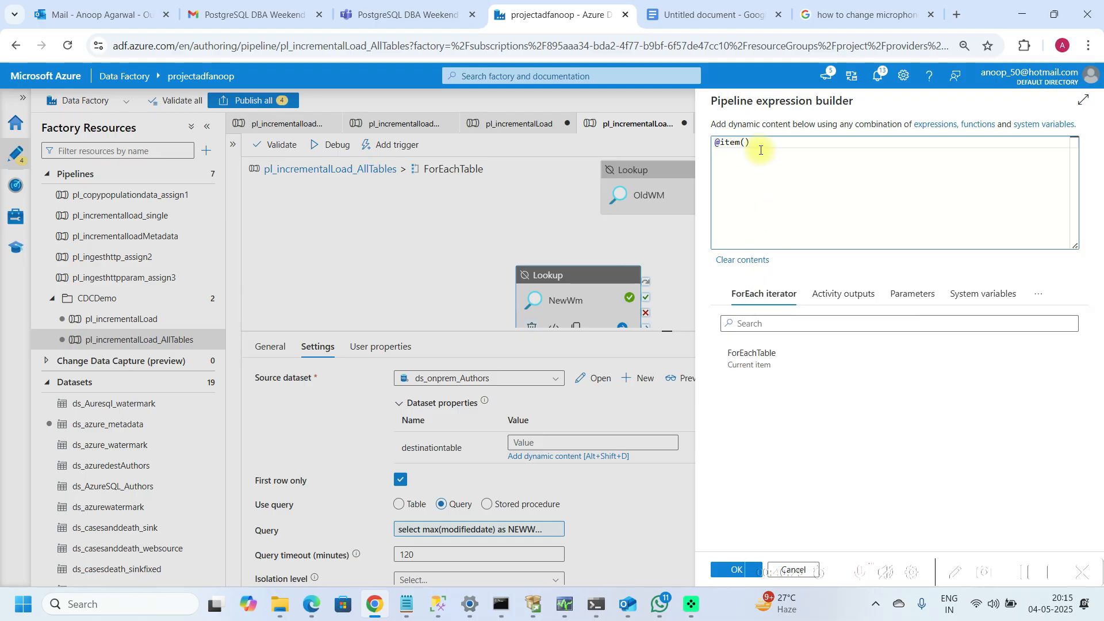
text(.ta)
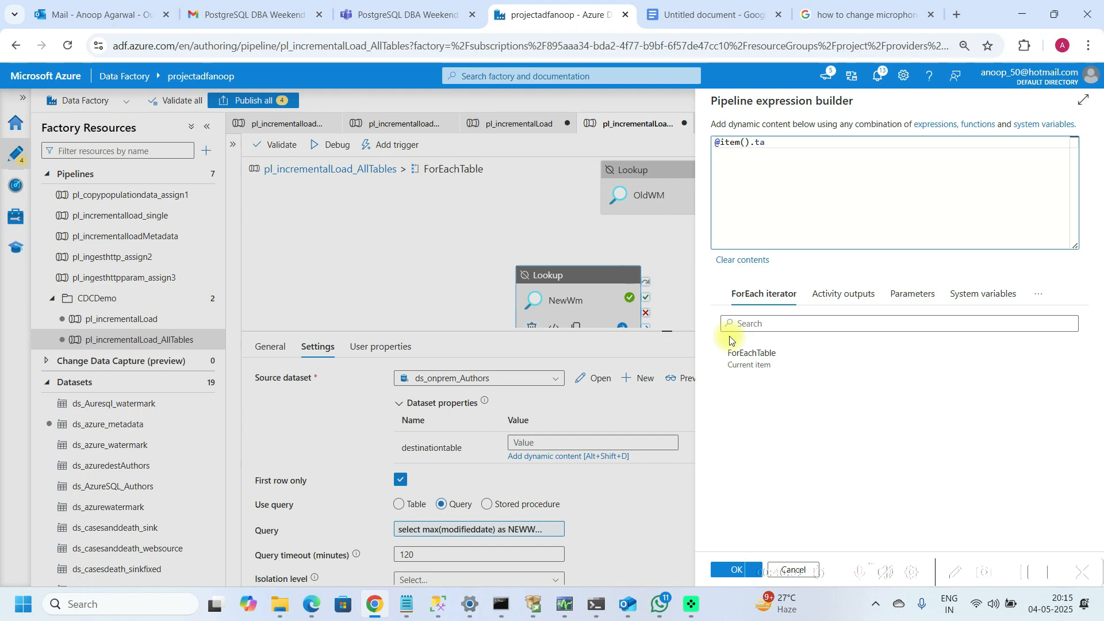
text(ble_name)
key(ctrl+Left)
key(ctrl+Left)
key(ctrl+Left)
key(BackSpace)
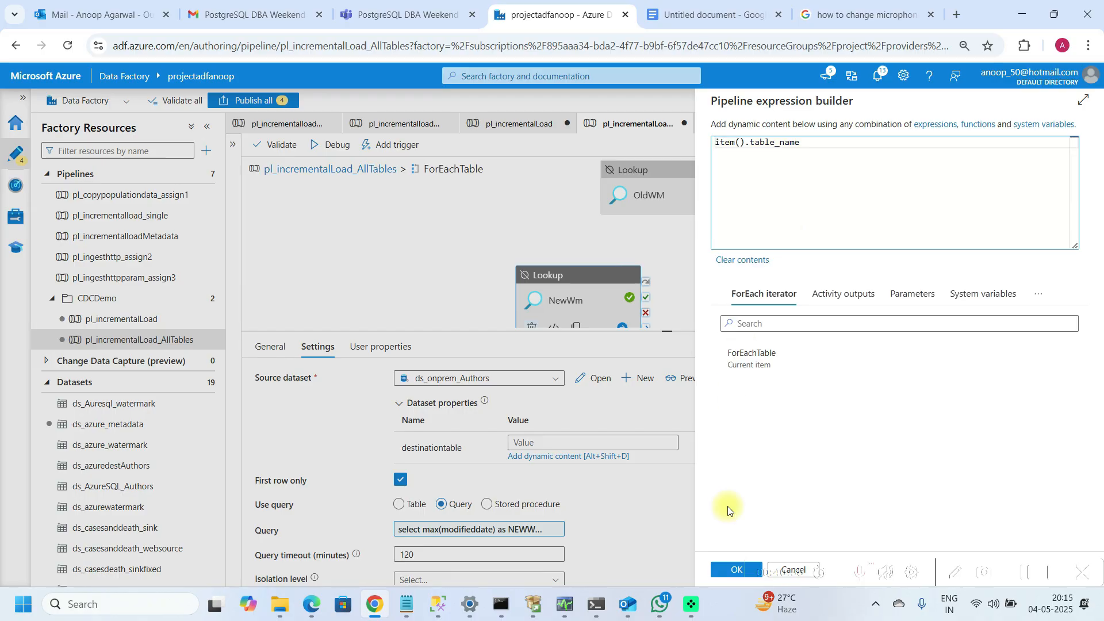
click(729, 578)
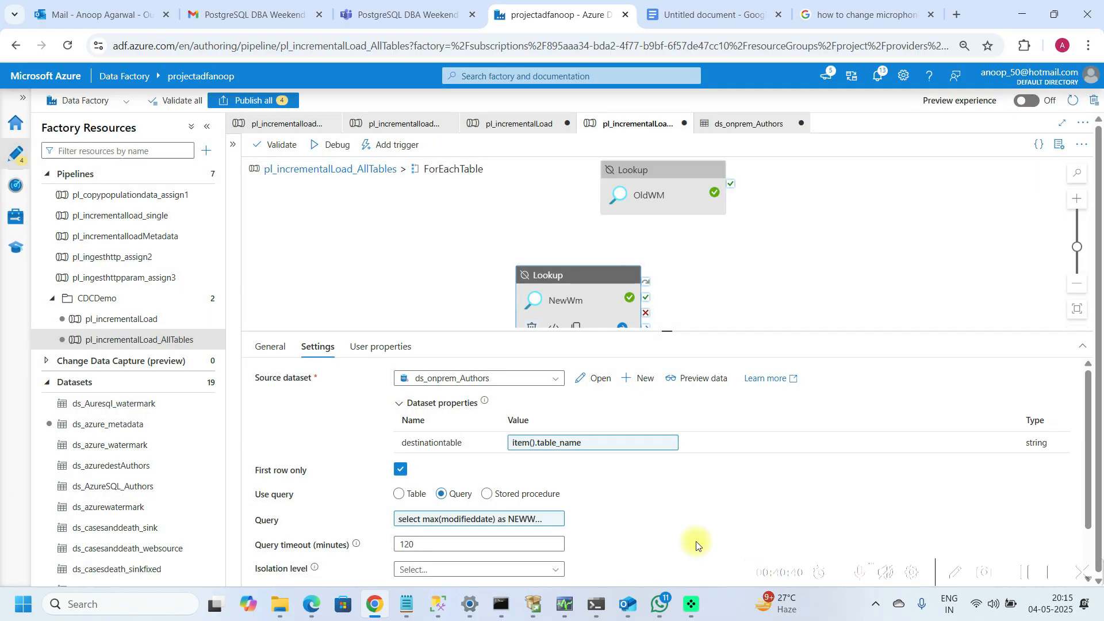
Step: Activate the NewWm and OldWM lookups and return to the pl_incrementalLoad_AllTables pipeline canvas
right_click(566, 277)
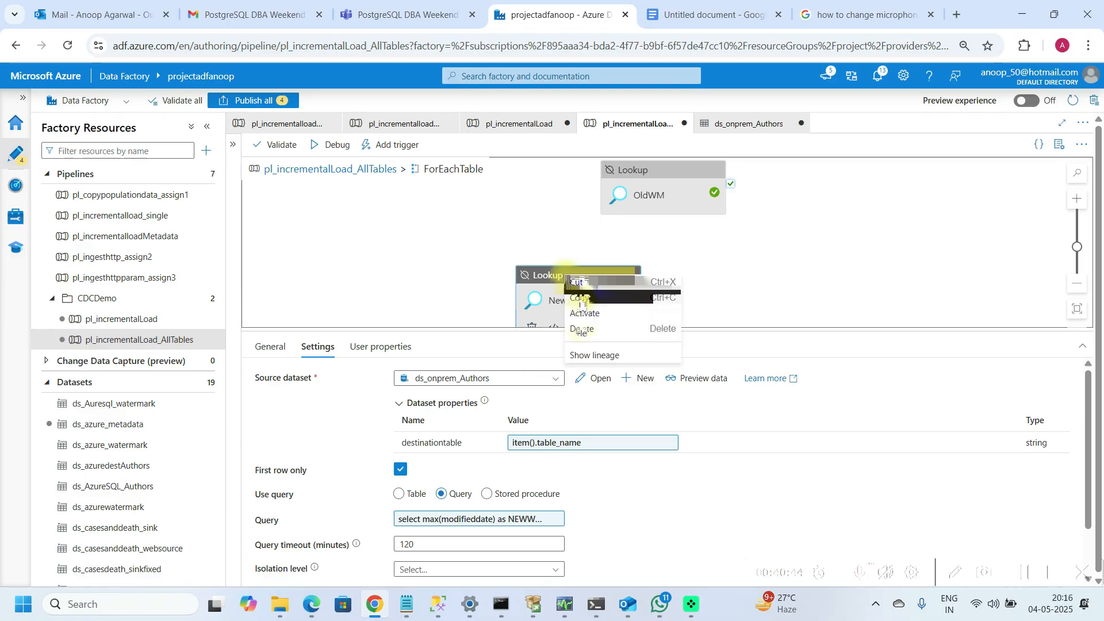
click(585, 313)
right_click(631, 206)
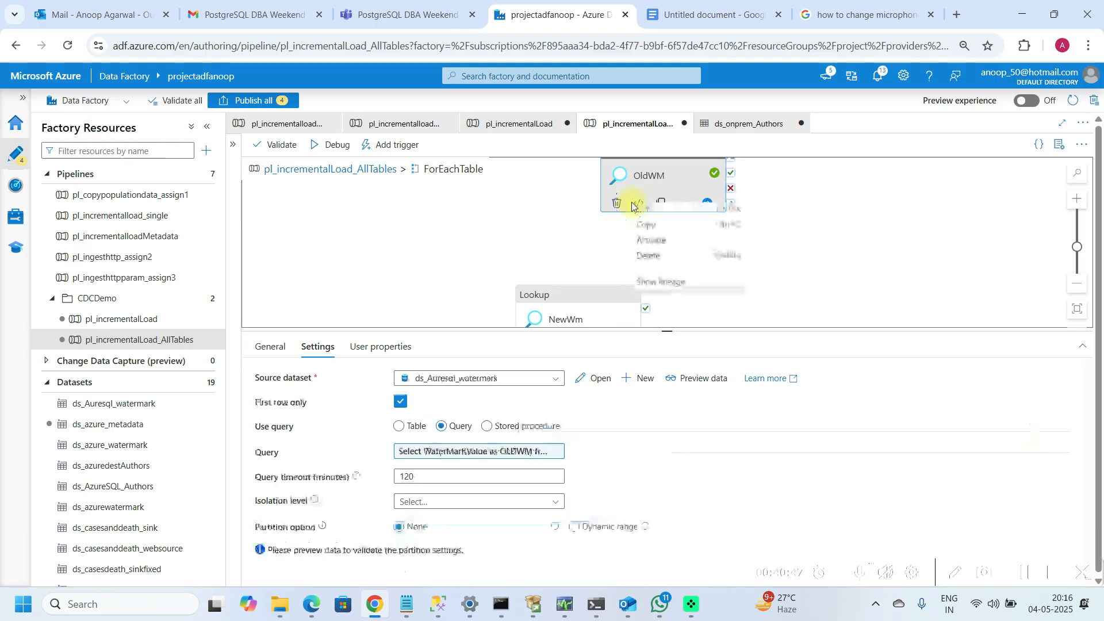
click(648, 242)
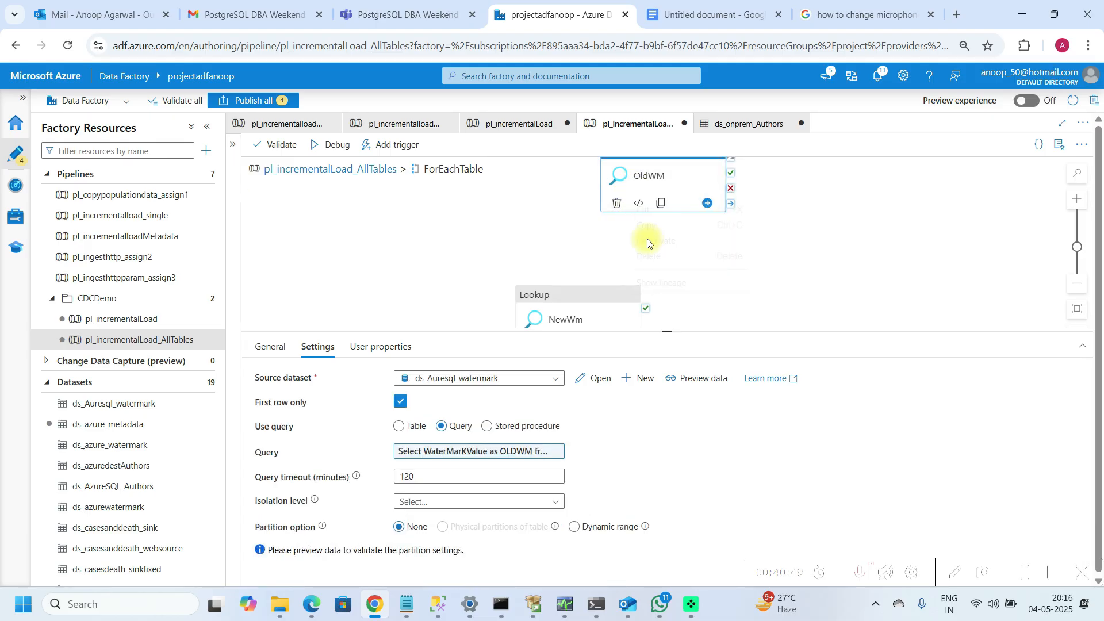
click(340, 168)
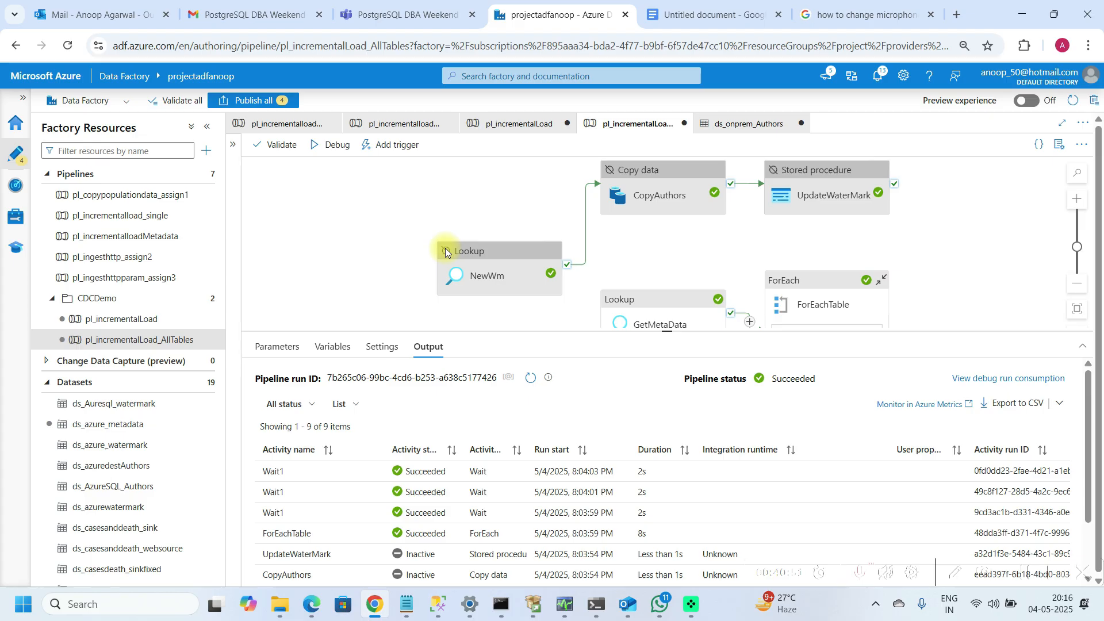
Step: Activate the NewWm lookup activity on the pipeline canvas
right_click(488, 206)
click(504, 244)
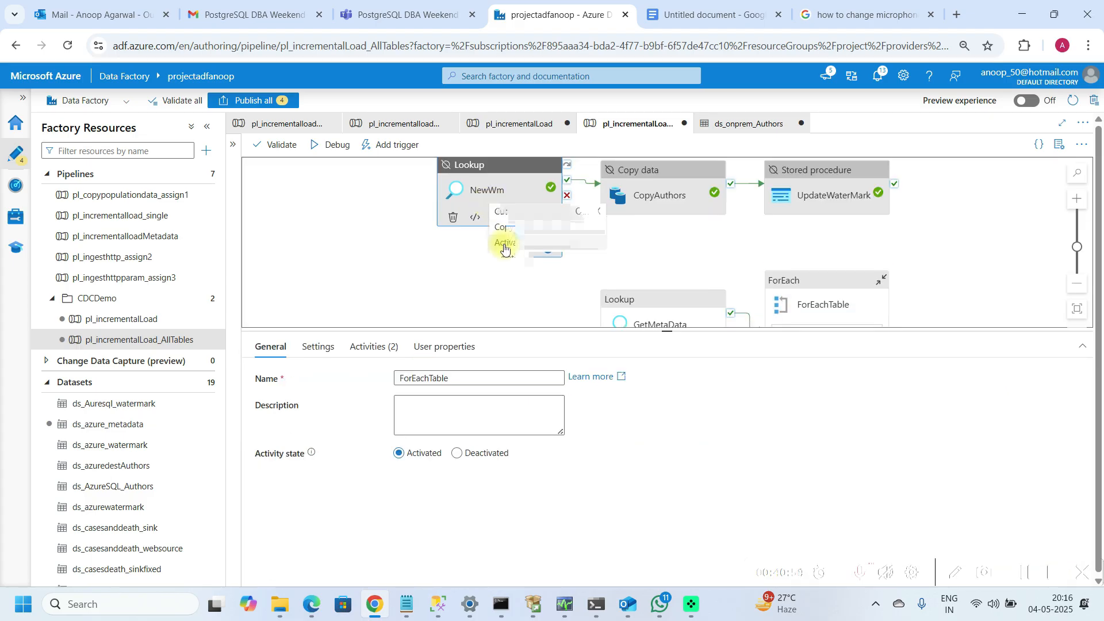
click(505, 257)
click(555, 284)
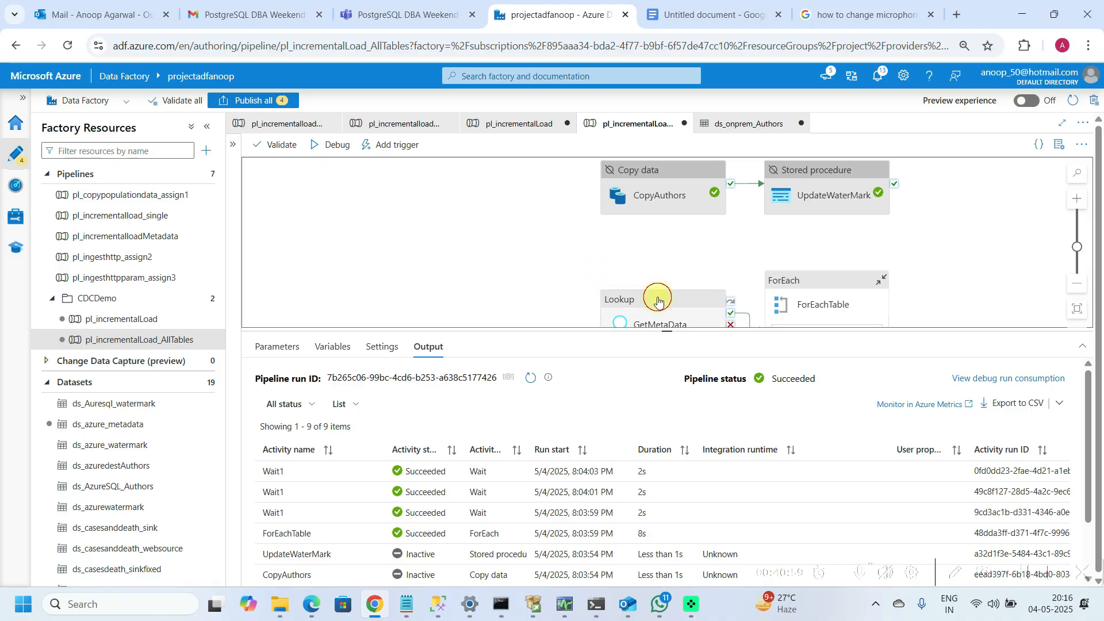
Step: Rearrange the GetMetaData lookup and the ForEachTable activity on the pipeline canvas
drag(659, 300, 461, 229)
drag(782, 281, 771, 227)
scroll(771, 227, down, 1)
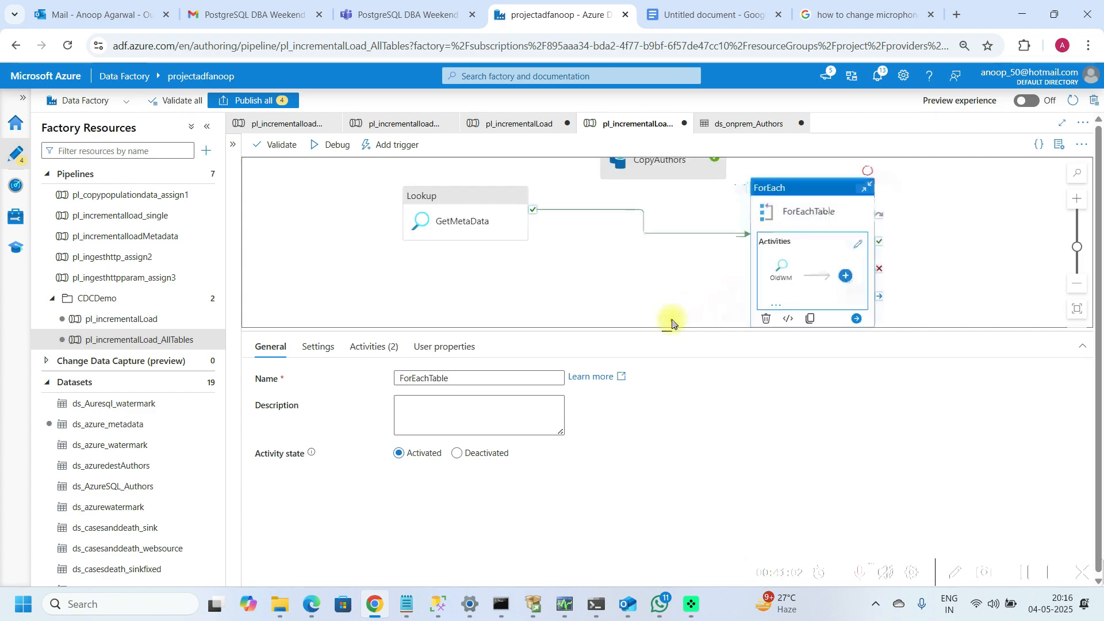
drag(673, 325, 680, 414)
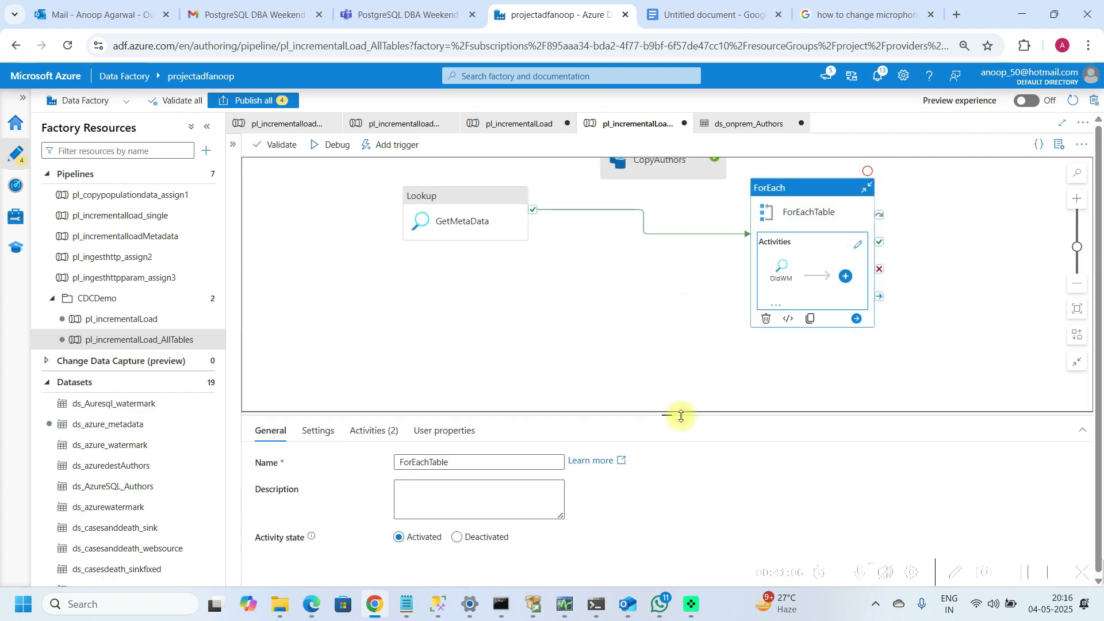
drag(786, 189, 701, 222)
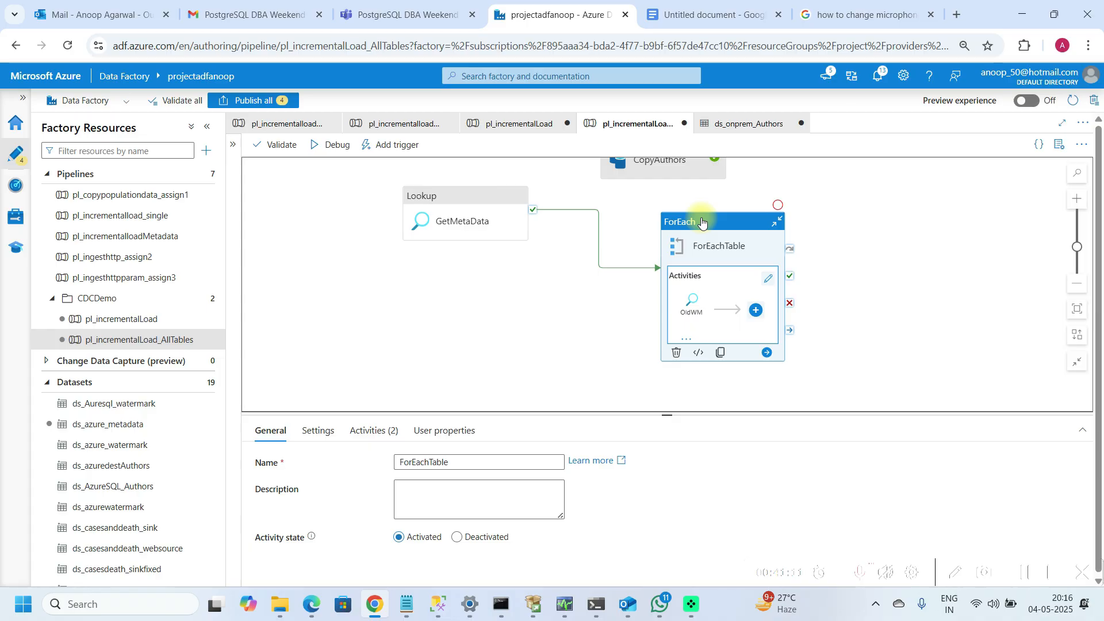
Step: Run a debug of the pl_incrementalLoad_AllTables pipeline
click(337, 154)
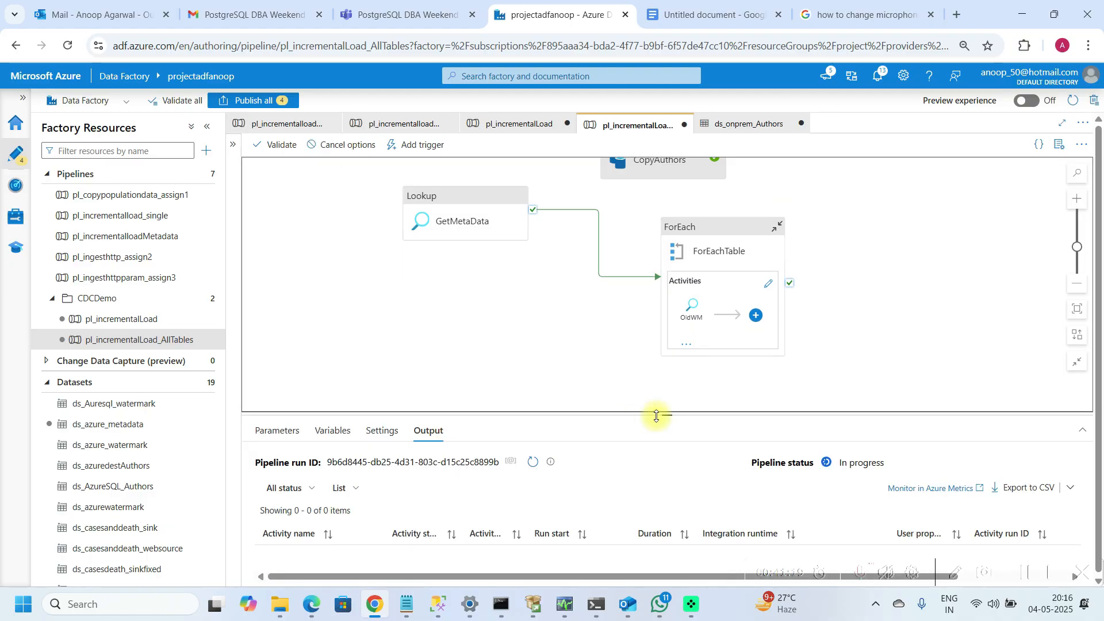
drag(668, 417, 666, 375)
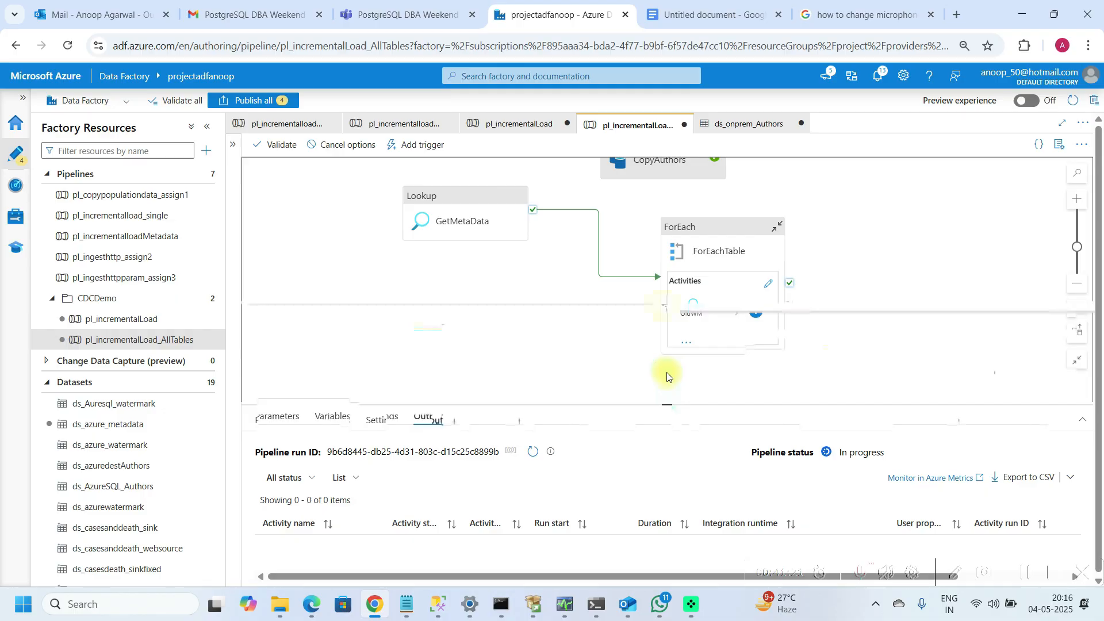
click(534, 352)
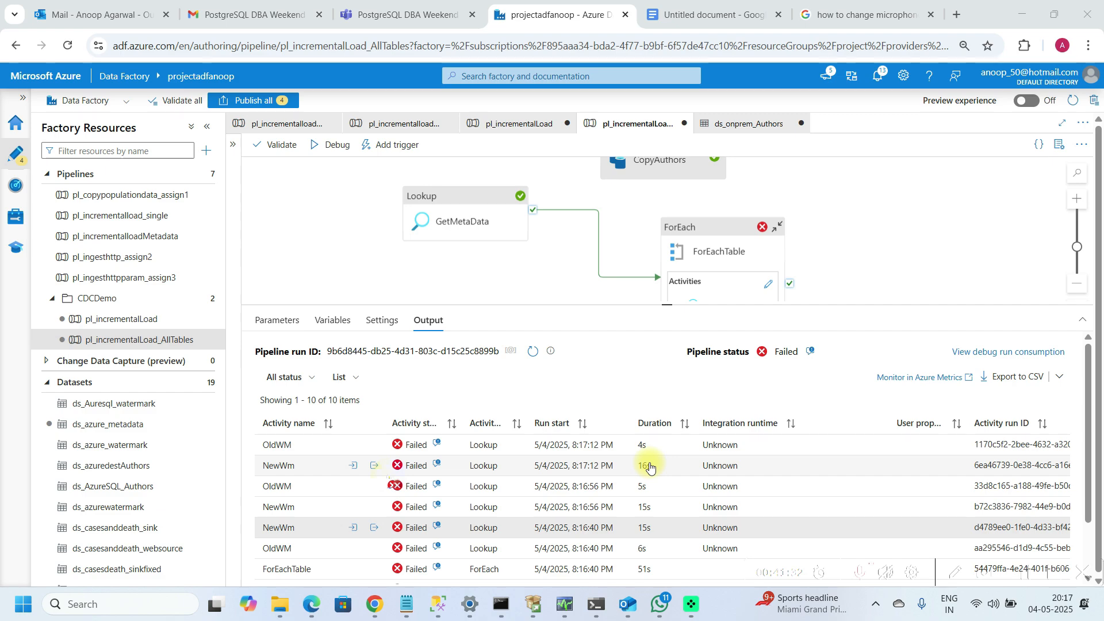
Step: Inspect the failed NewWm lookup's output and the OldWM lookup's input from the debug run
click(374, 466)
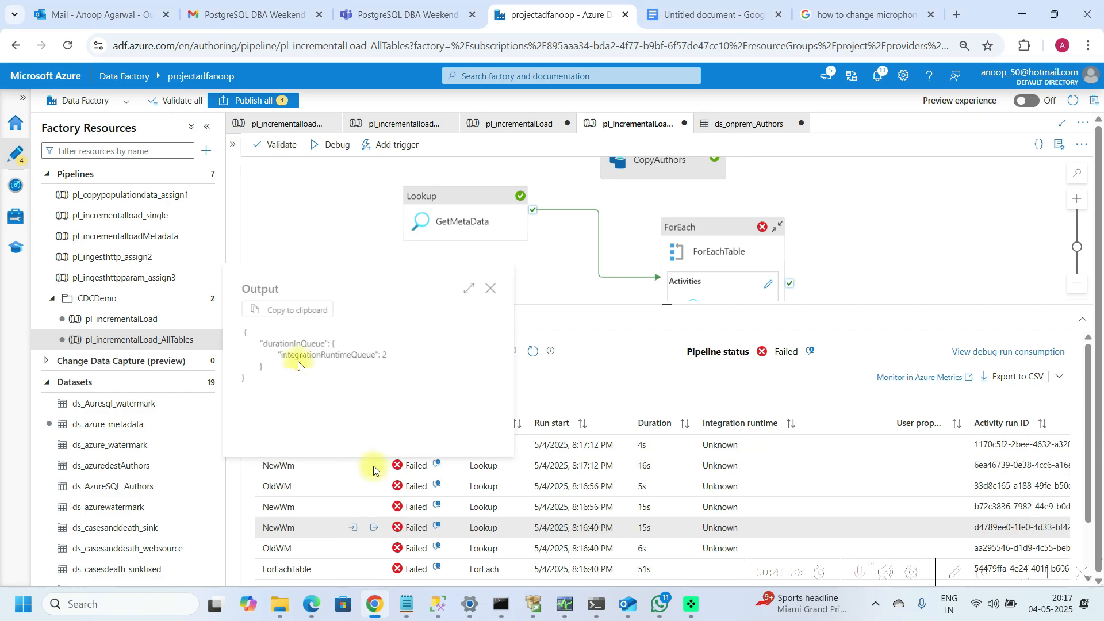
click(490, 288)
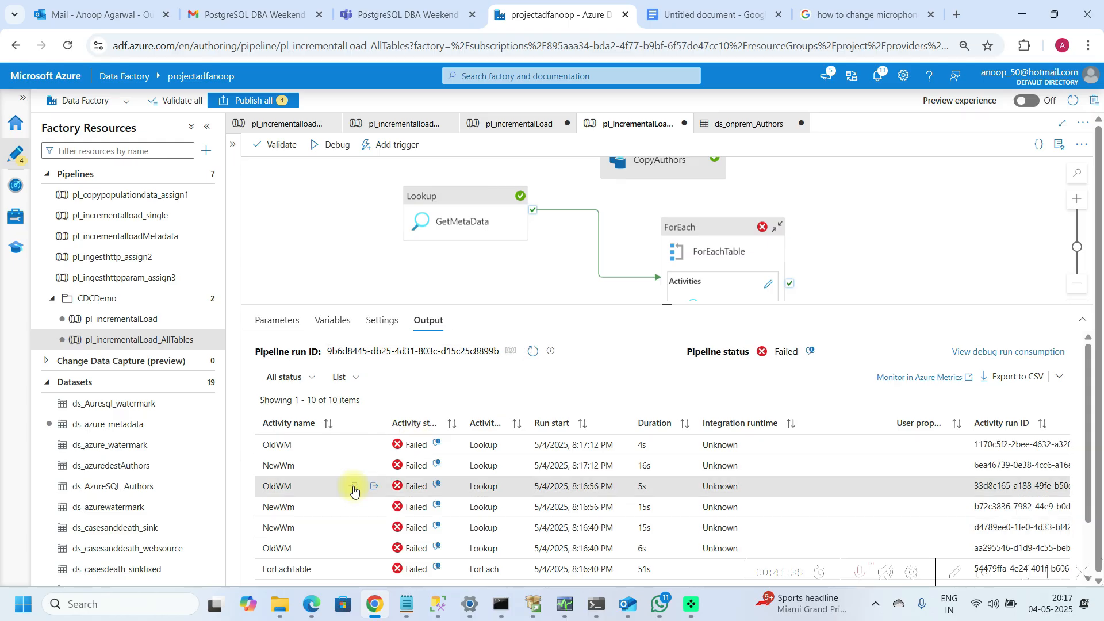
click(354, 486)
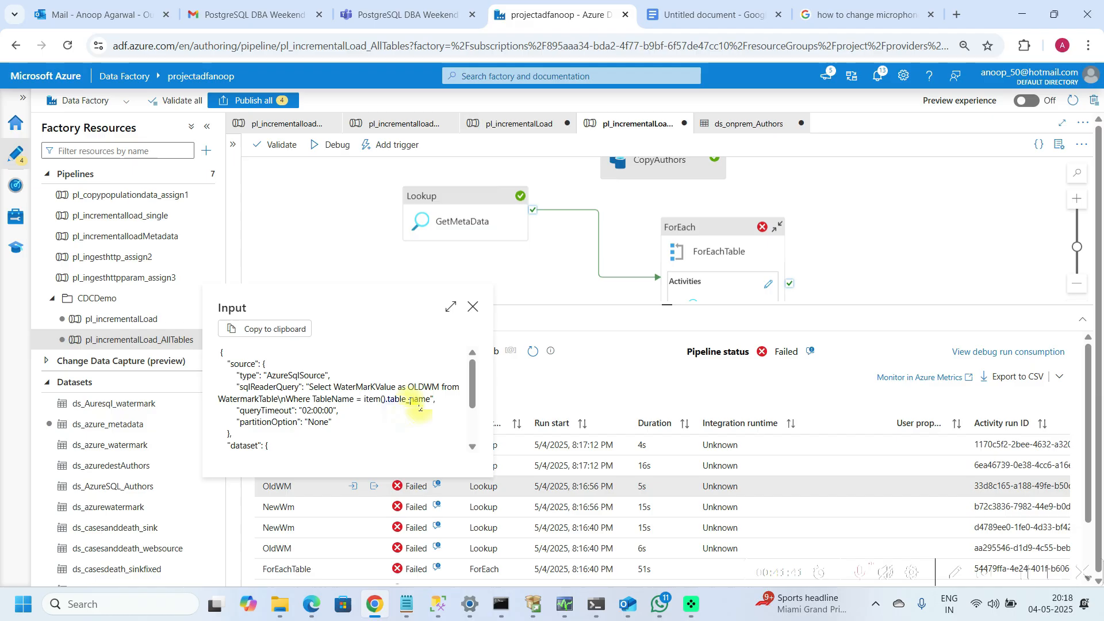
click(473, 305)
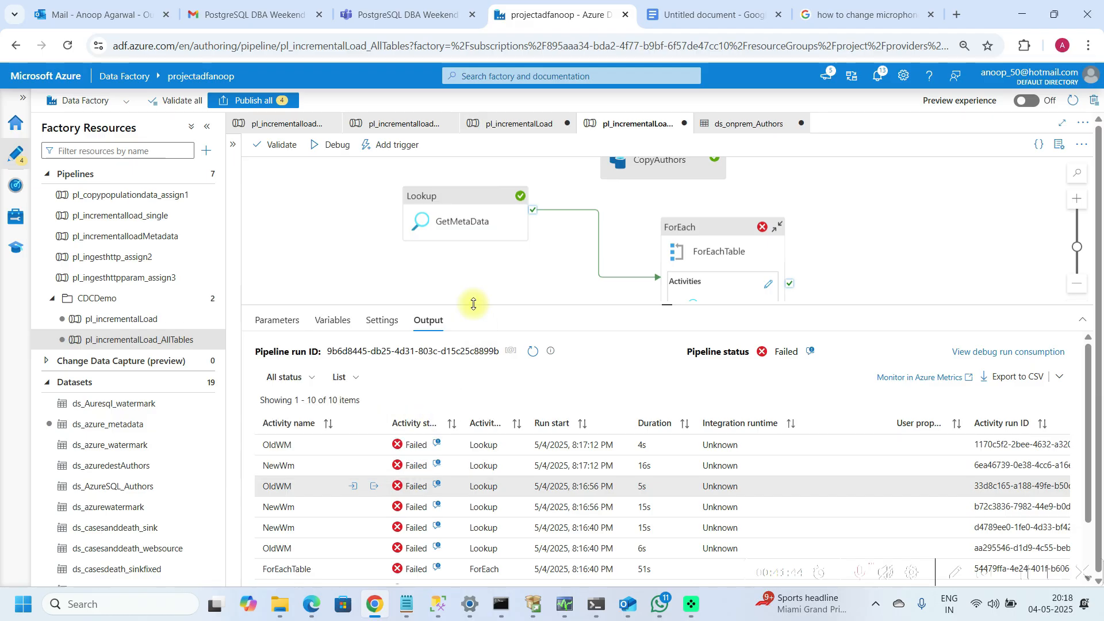
click(721, 282)
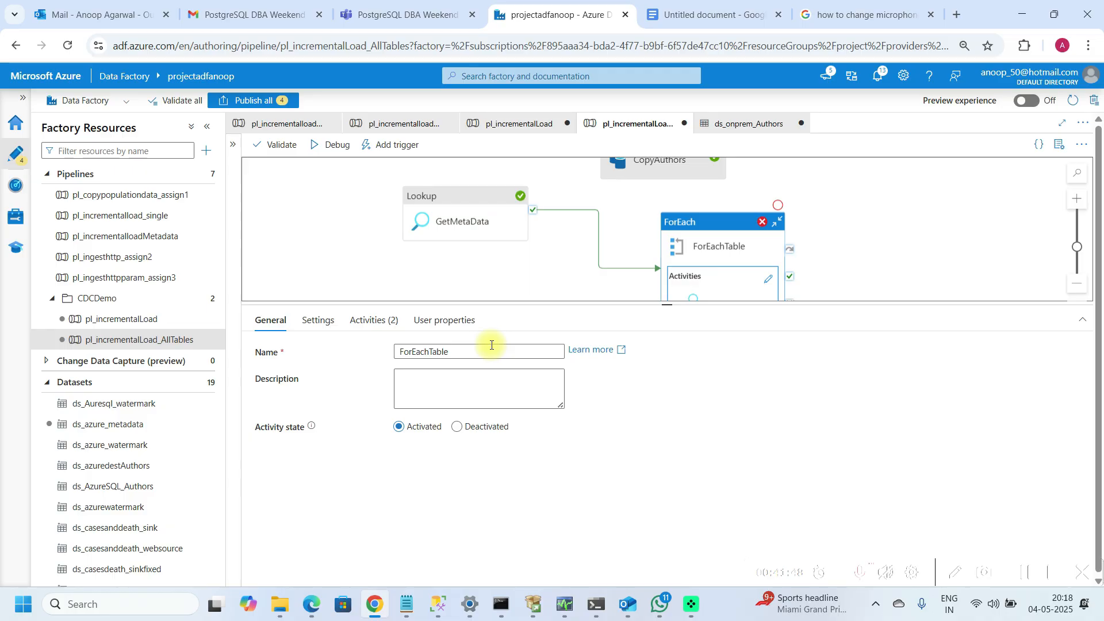
click(374, 320)
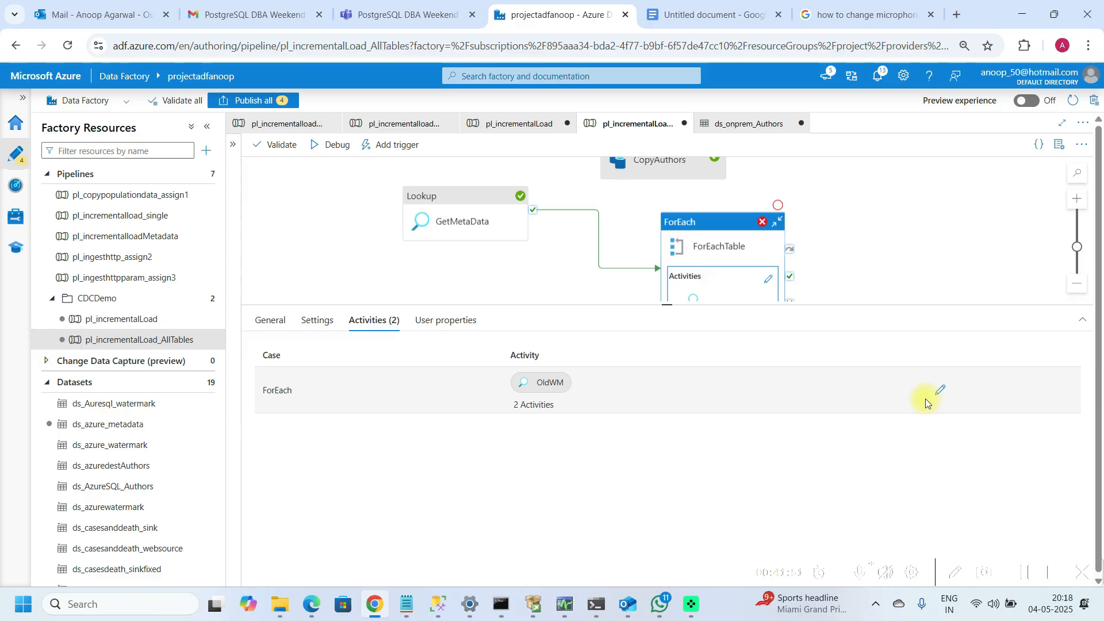
click(939, 390)
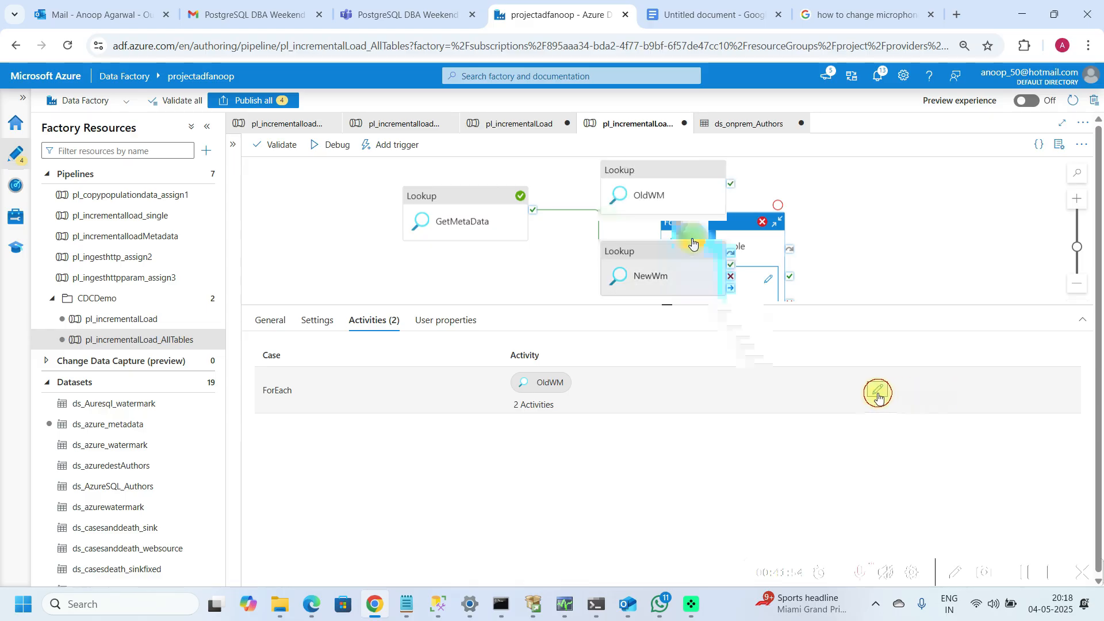
click(661, 195)
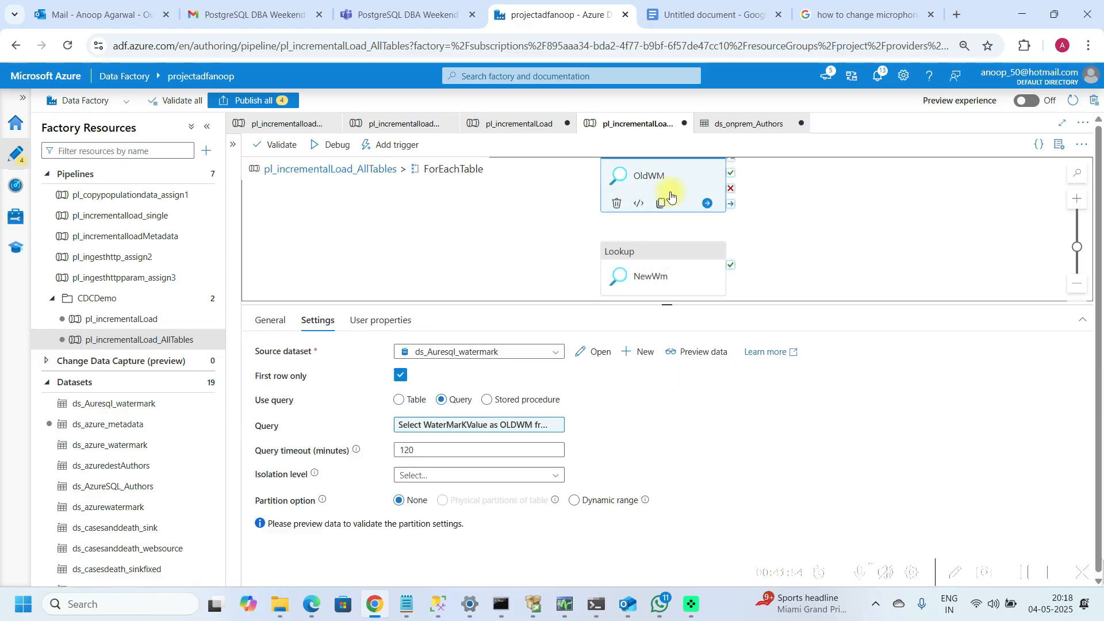
click(518, 426)
click(847, 155)
click(810, 156)
text(@item().table_name)
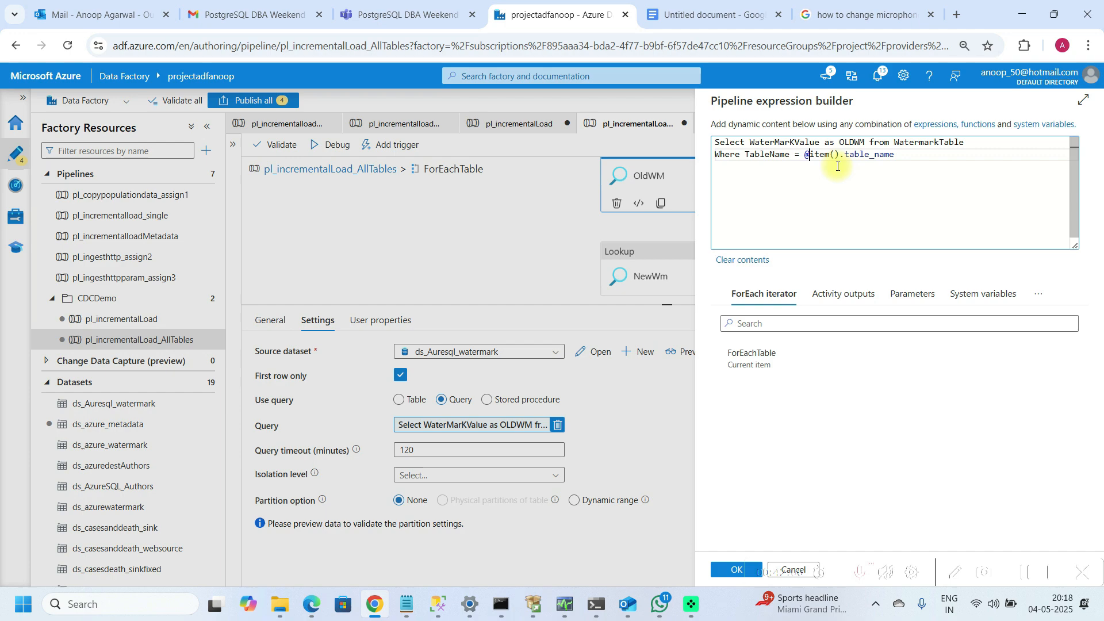
click(761, 198)
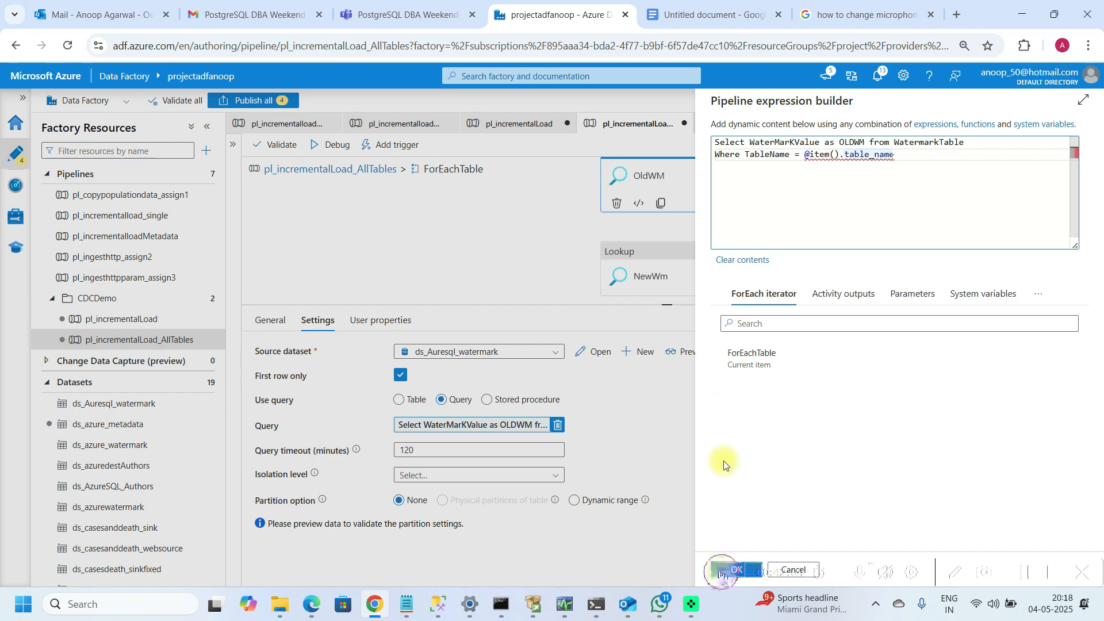
click(720, 572)
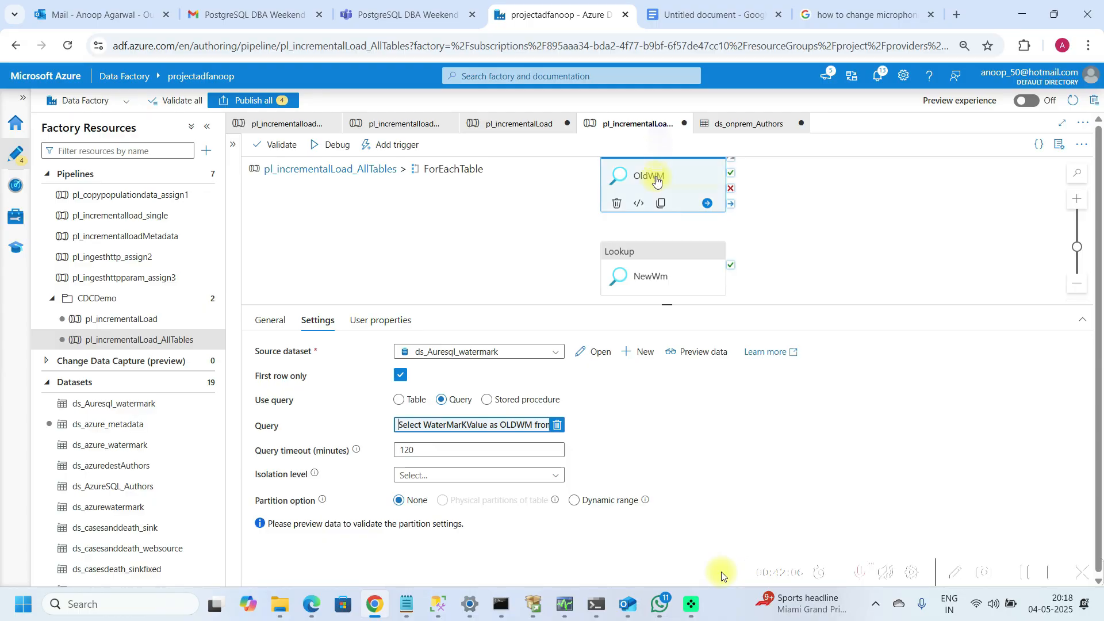
click(644, 271)
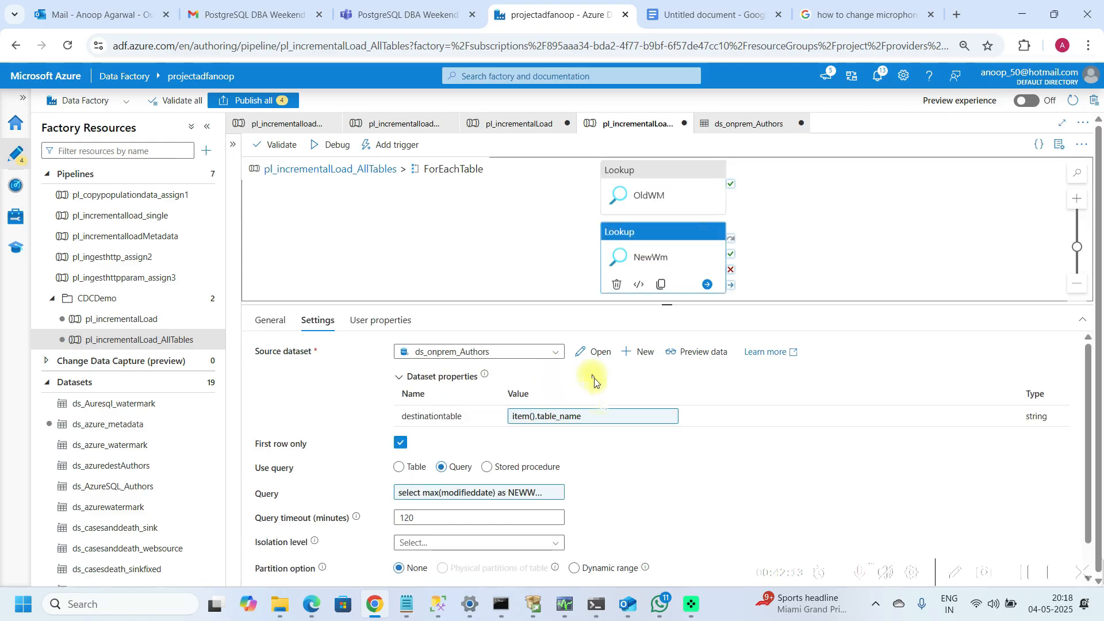
click(627, 418)
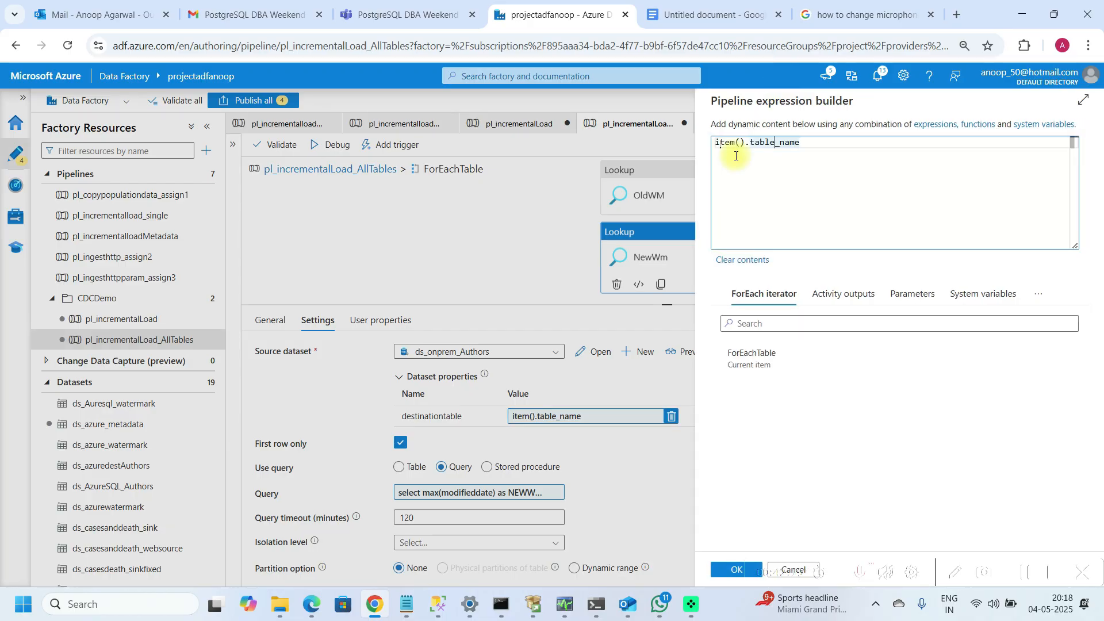
text(@)
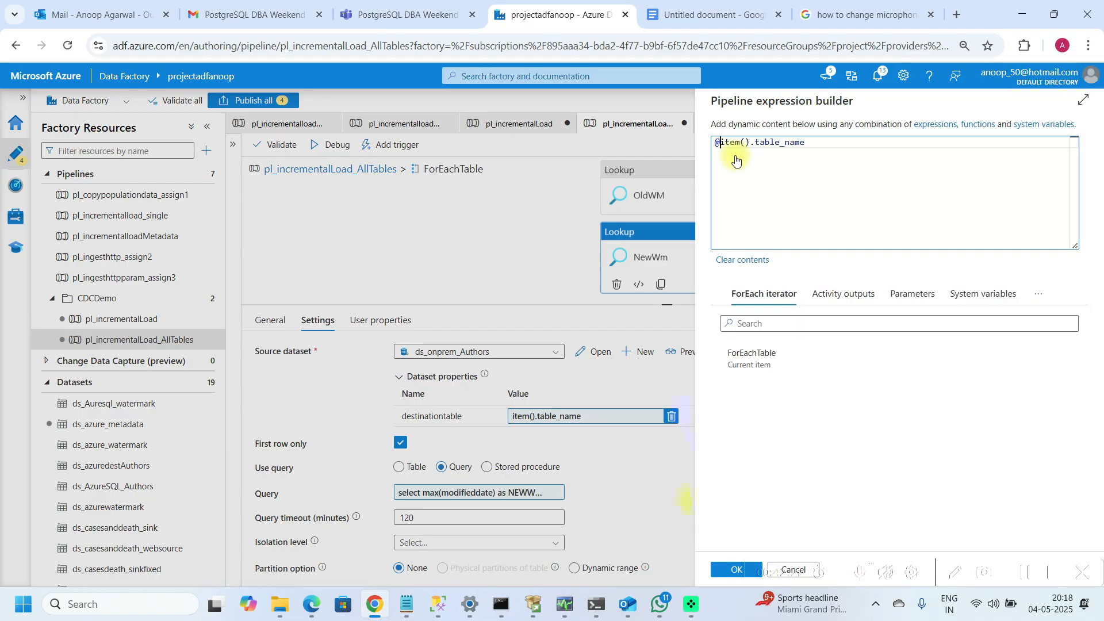
click(737, 570)
click(489, 494)
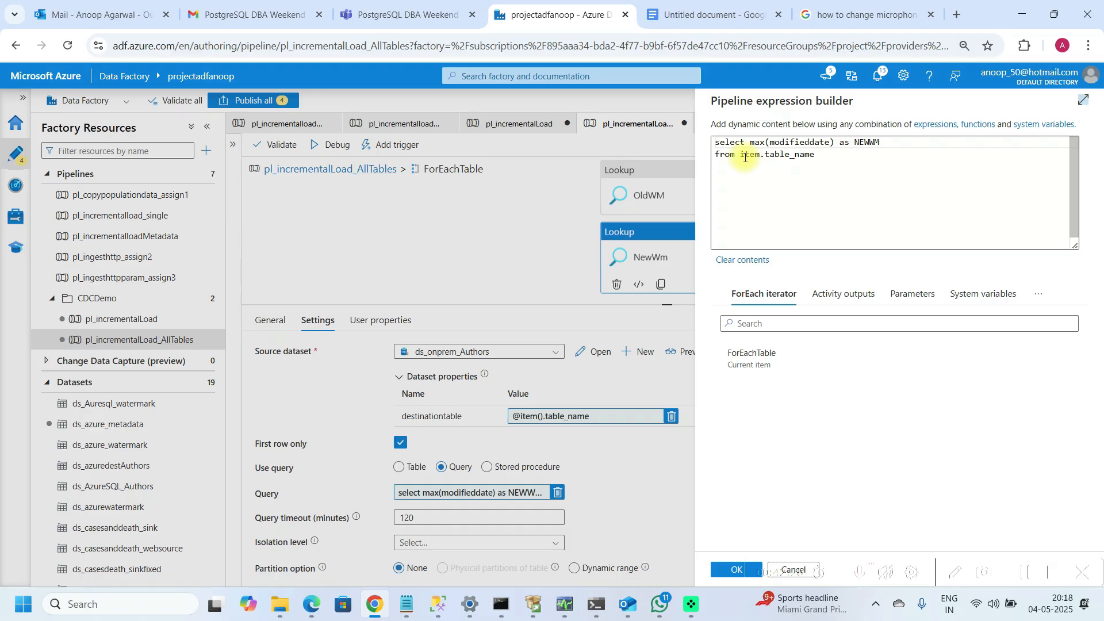
click(815, 156)
key(BackSpace)
key(BackSpace)
key(BackSpace)
key(BackSpace)
key(BackSpace)
key(BackSpace)
key(BackSpace)
key(BackSpace)
key(BackSpace)
key(BackSpace)
key(BackSpace)
key(BackSpace)
key(BackSpace)
key(BackSpace)
key(BackSpace)
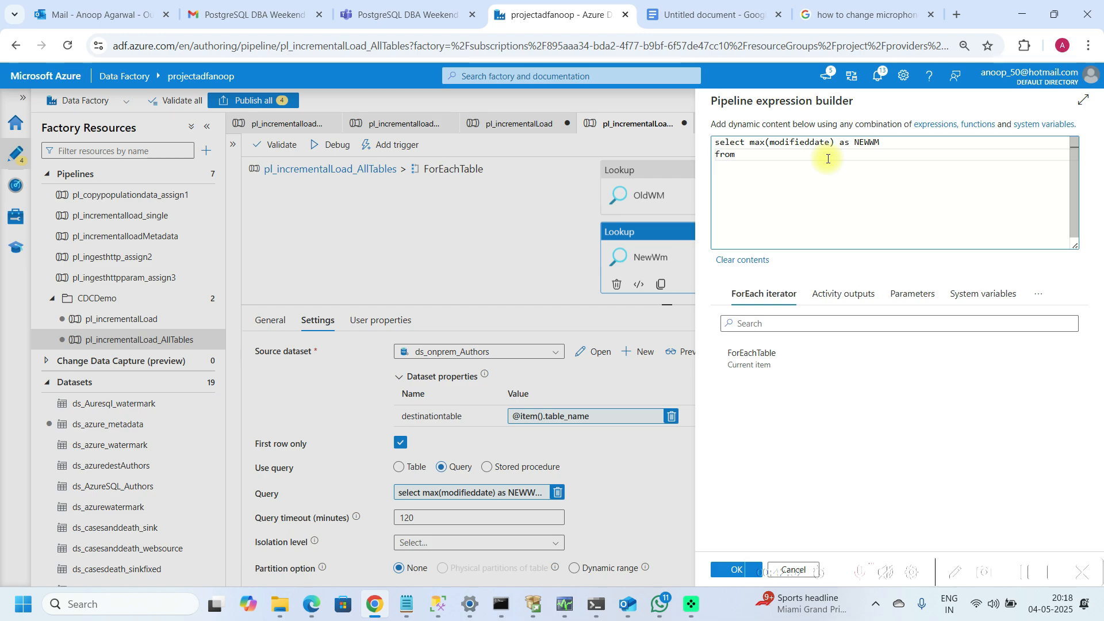
click(738, 364)
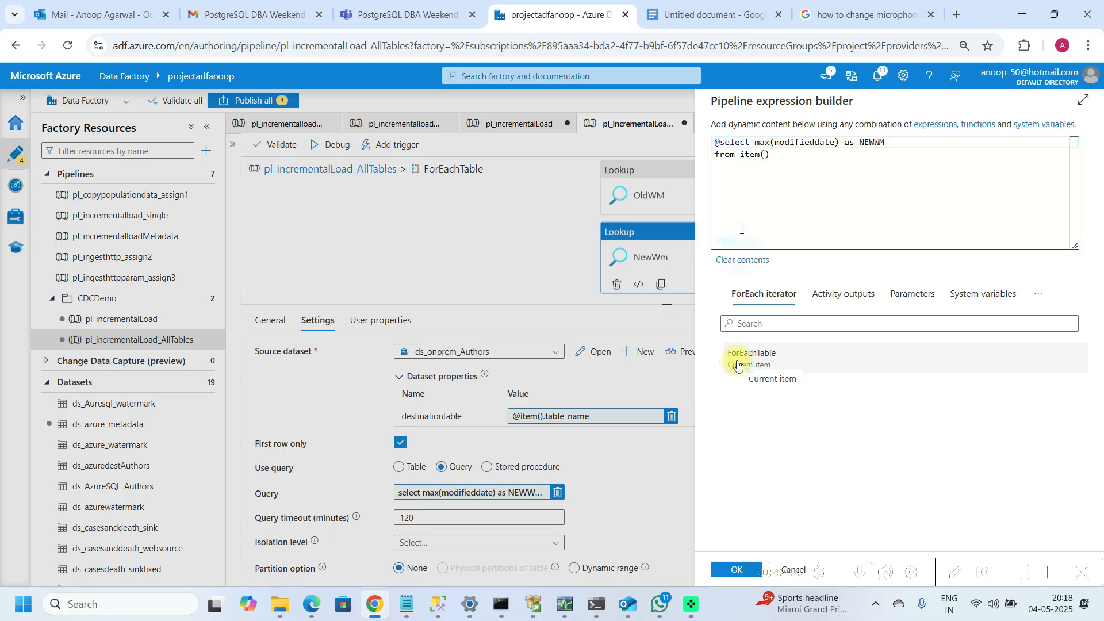
key(Delete)
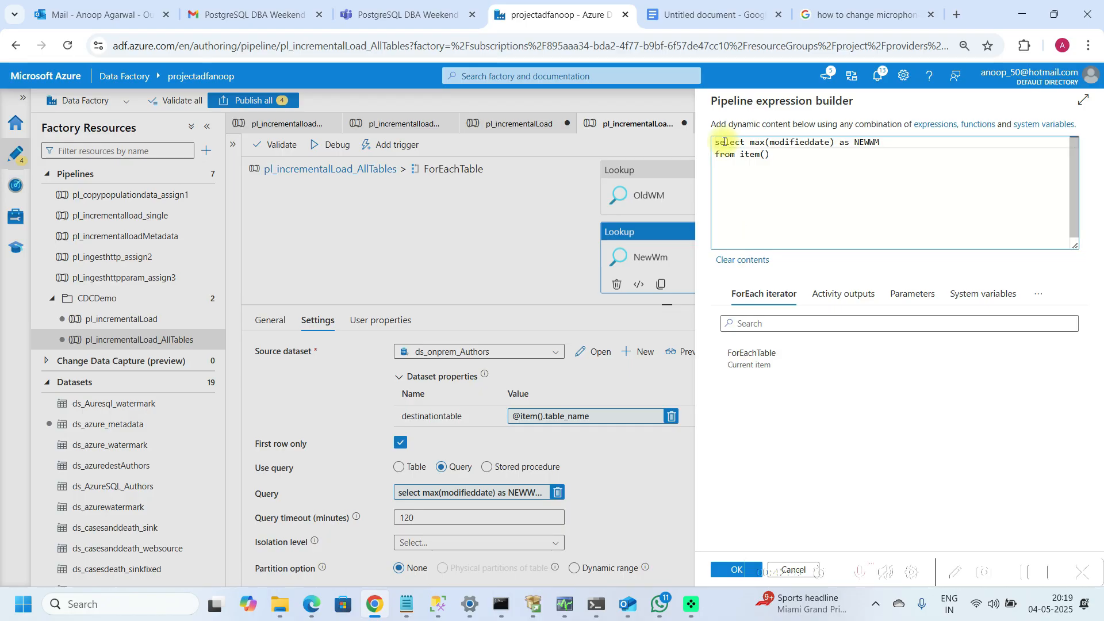
text(@item())
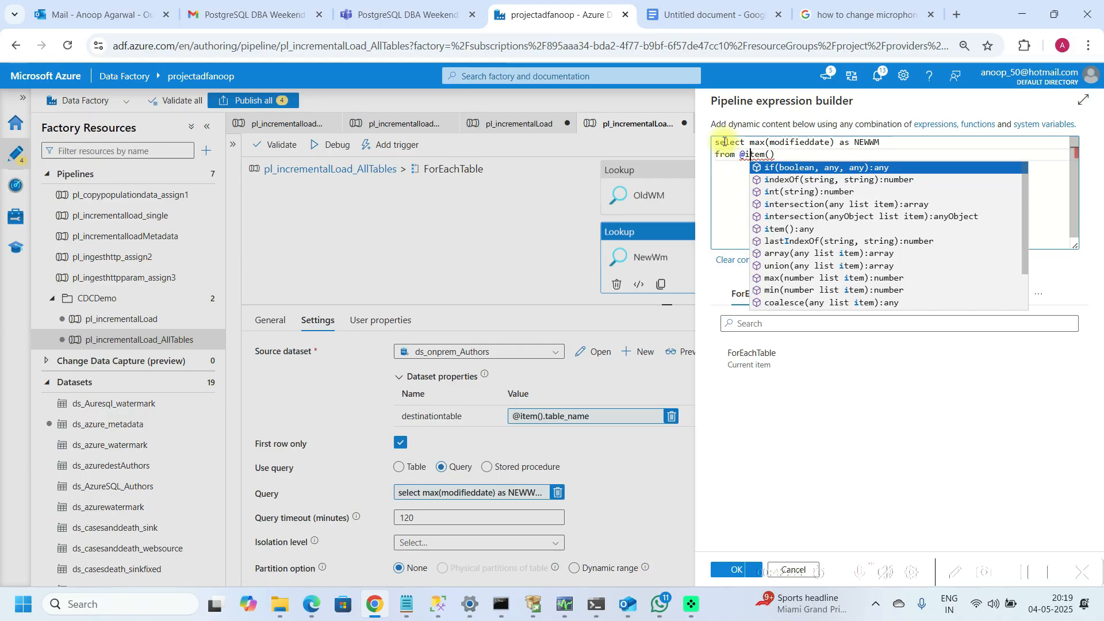
text(.ta)
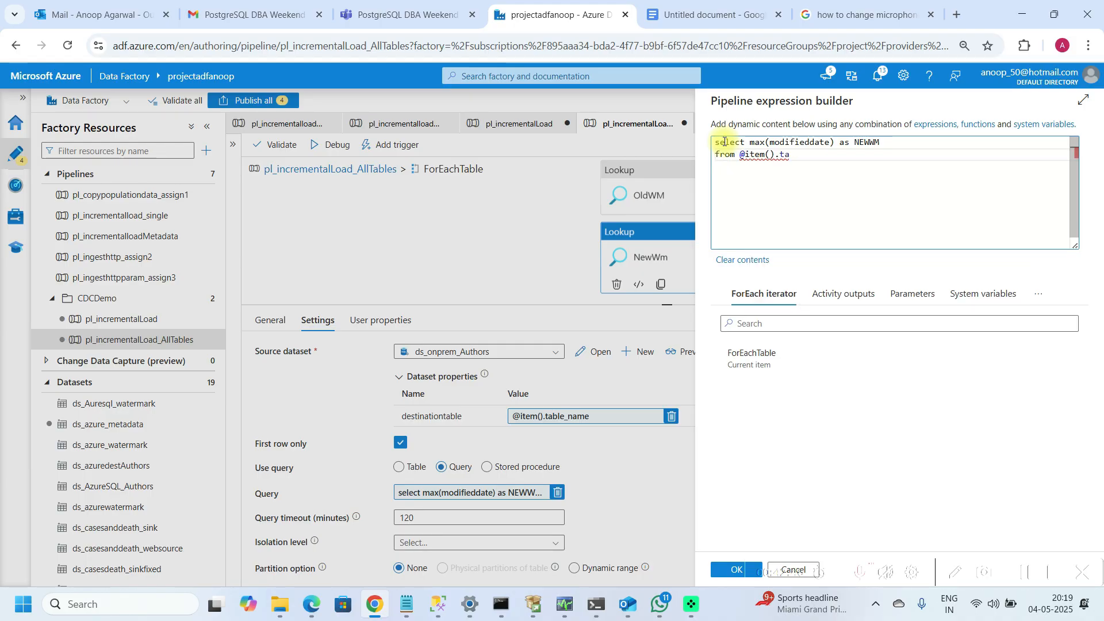
text(ble_name)
click(722, 572)
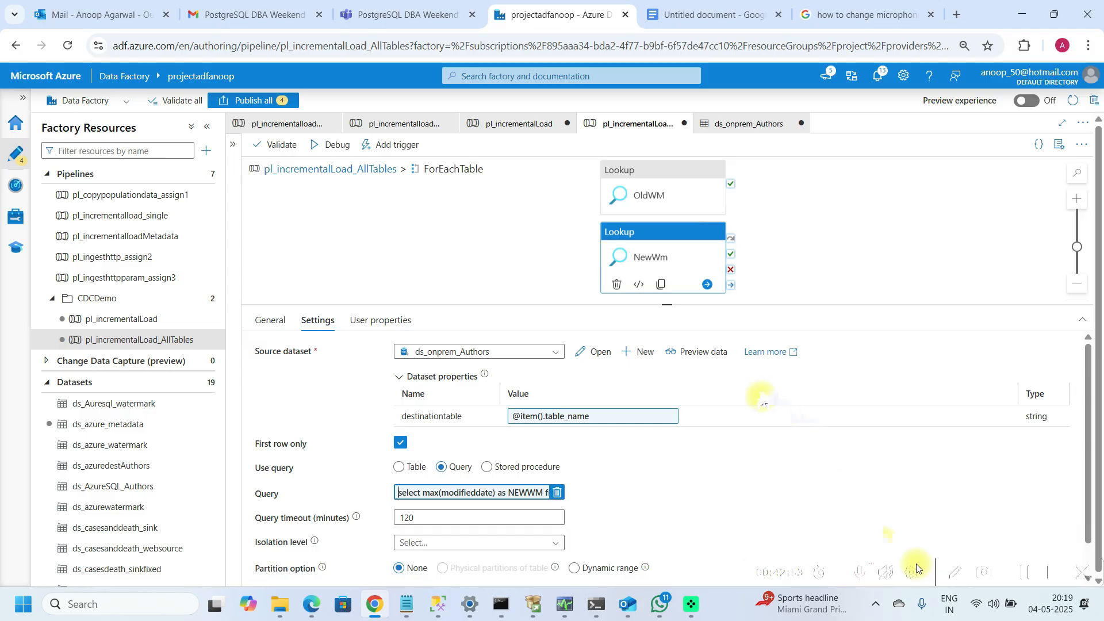
Step: Return to the pipeline, debug it again, and inspect the NewWm lookup's input
click(522, 285)
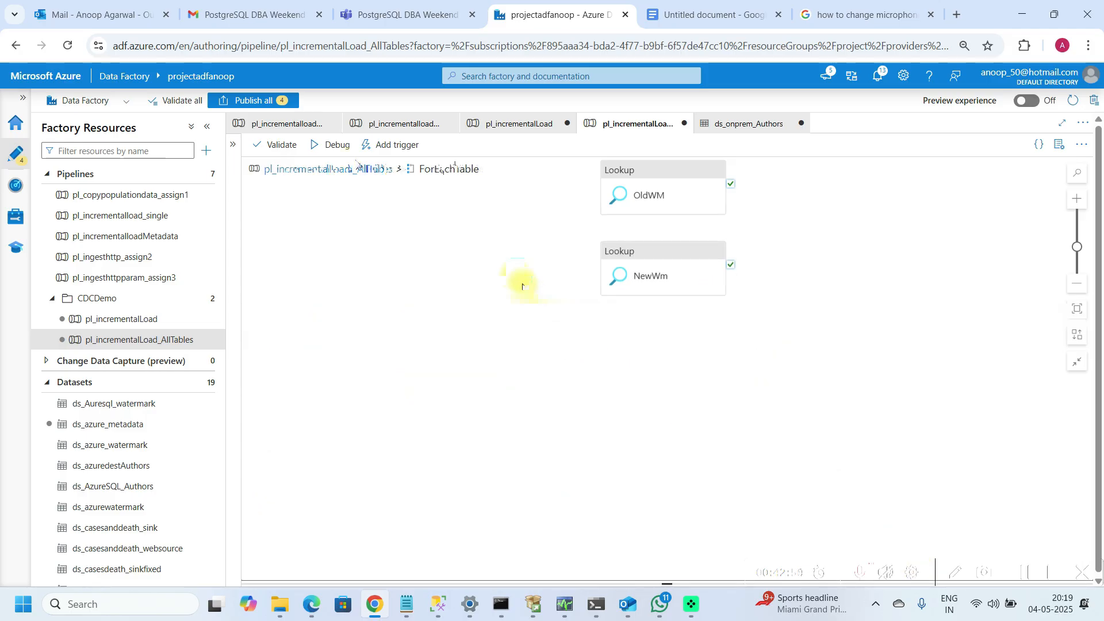
click(332, 146)
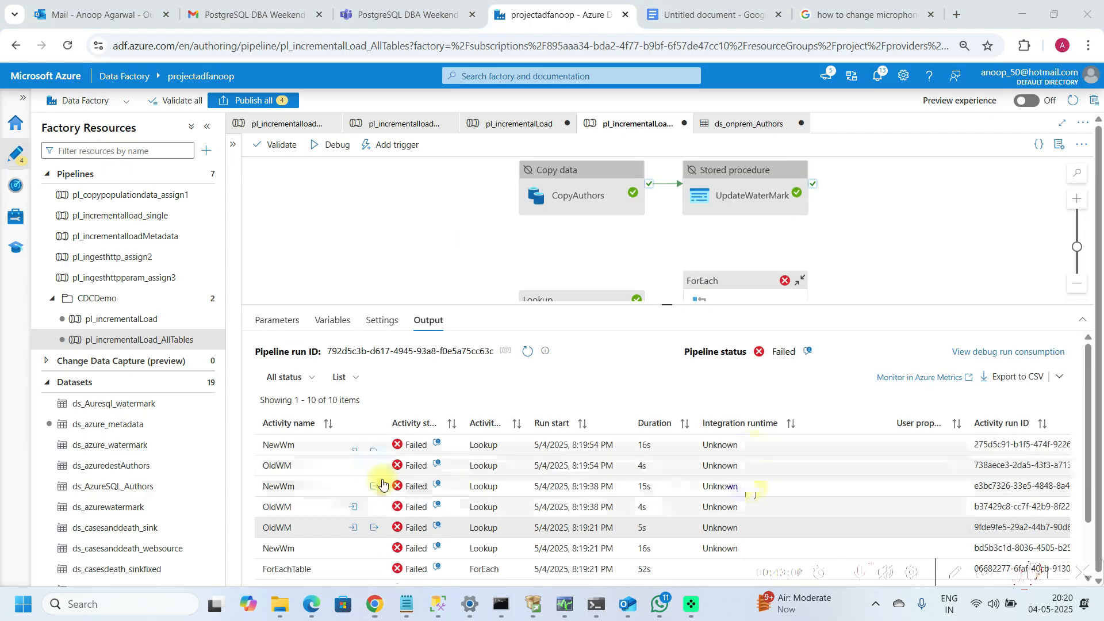
click(353, 446)
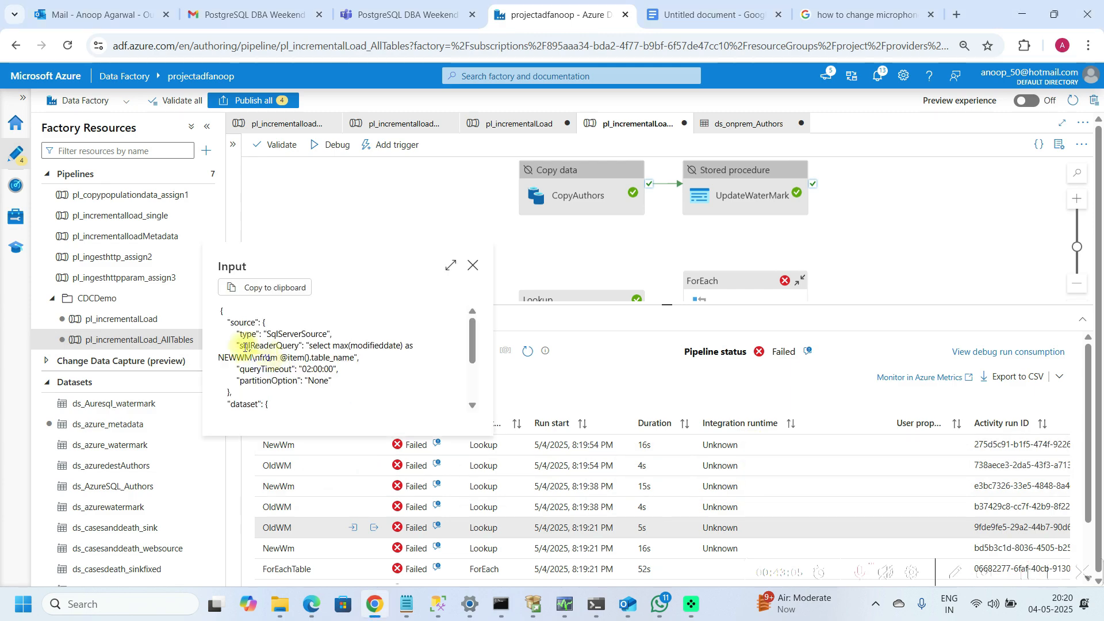
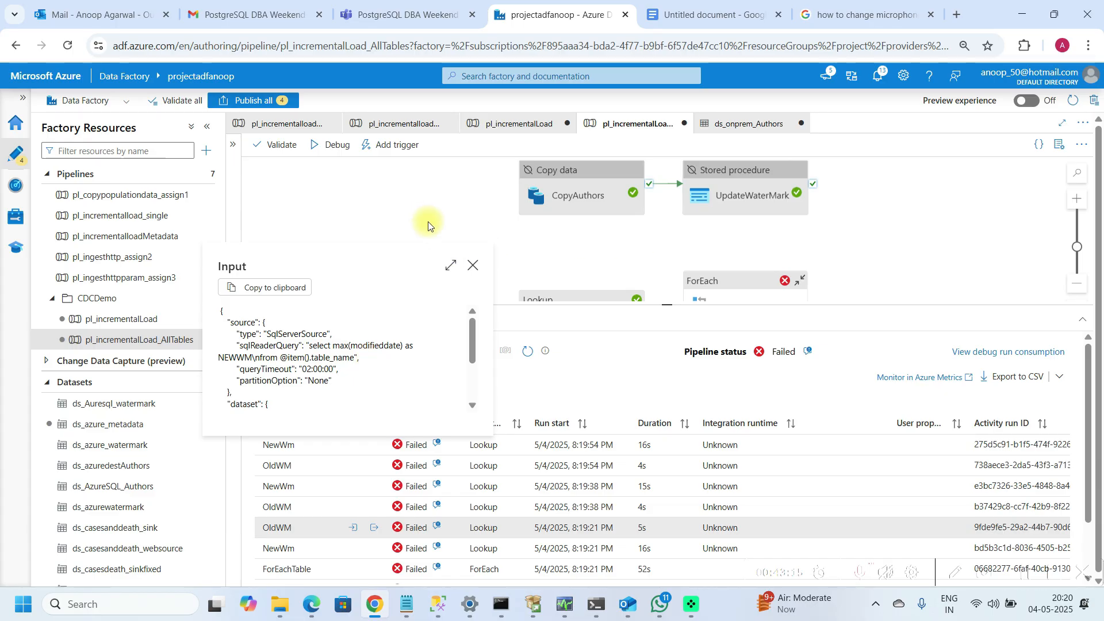
Step: Close the input view, open the pl_incrementalloadMetadata pipeline, and copy the NewWaterMark lookup's full query expression
click(473, 265)
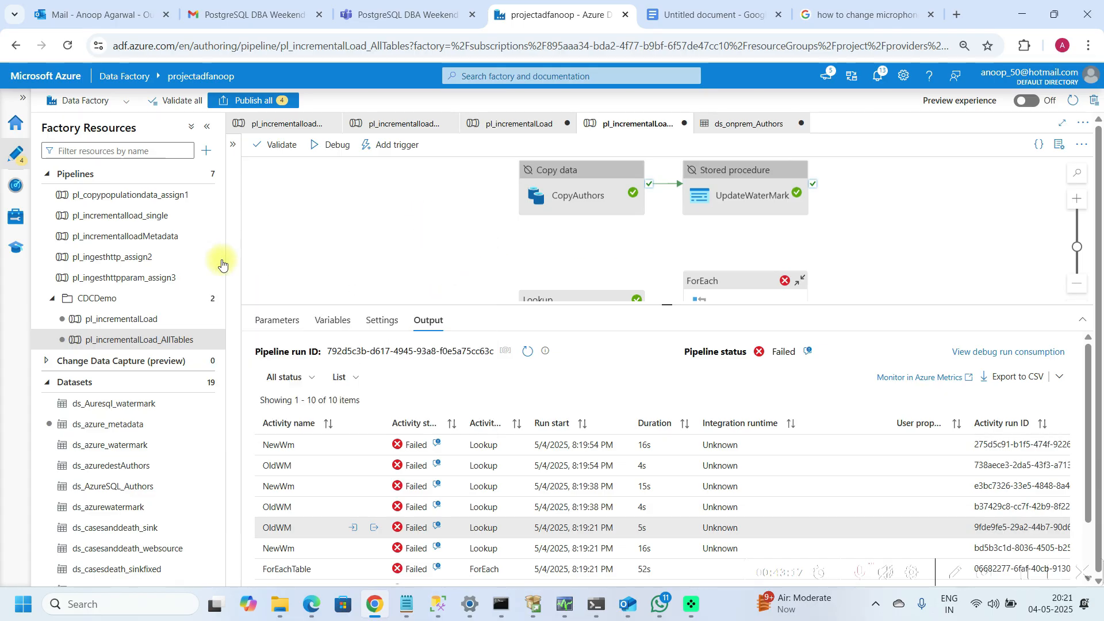
click(154, 241)
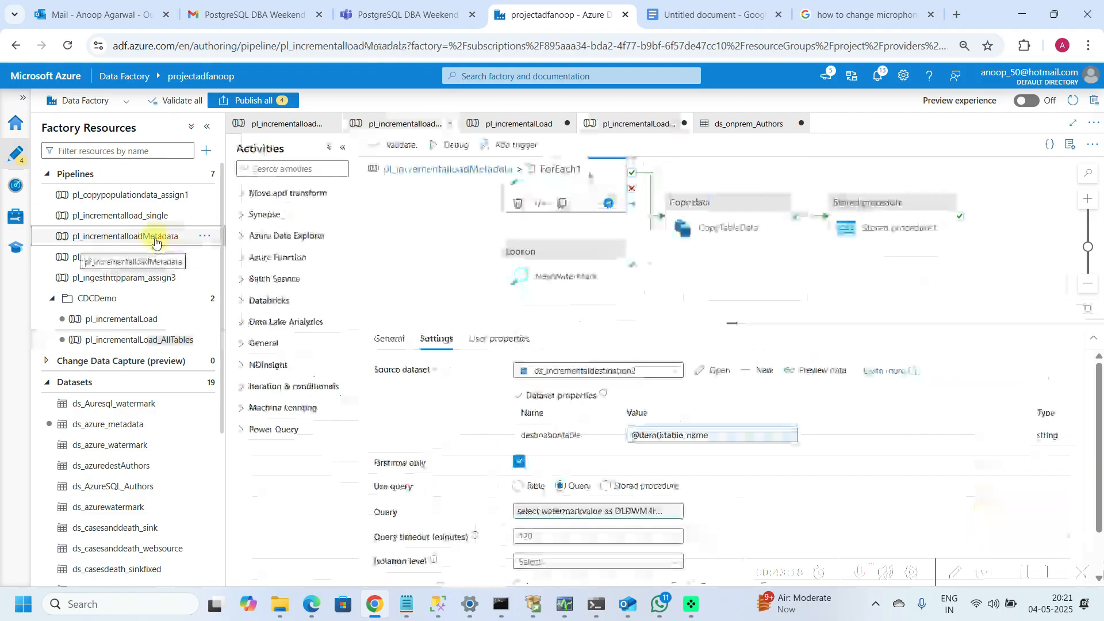
click(551, 268)
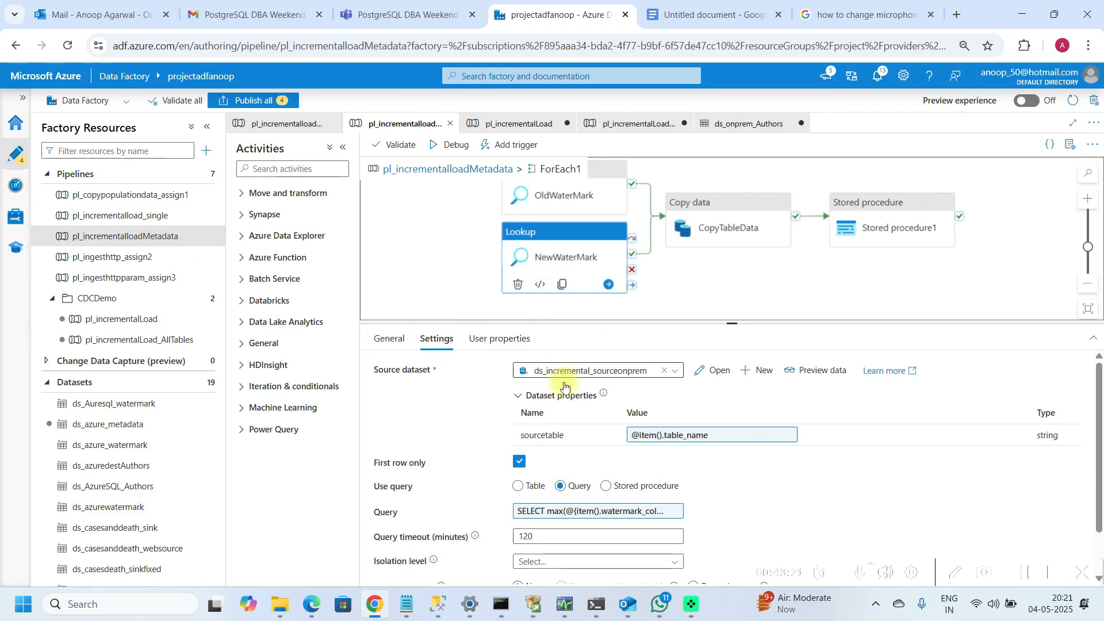
click(585, 512)
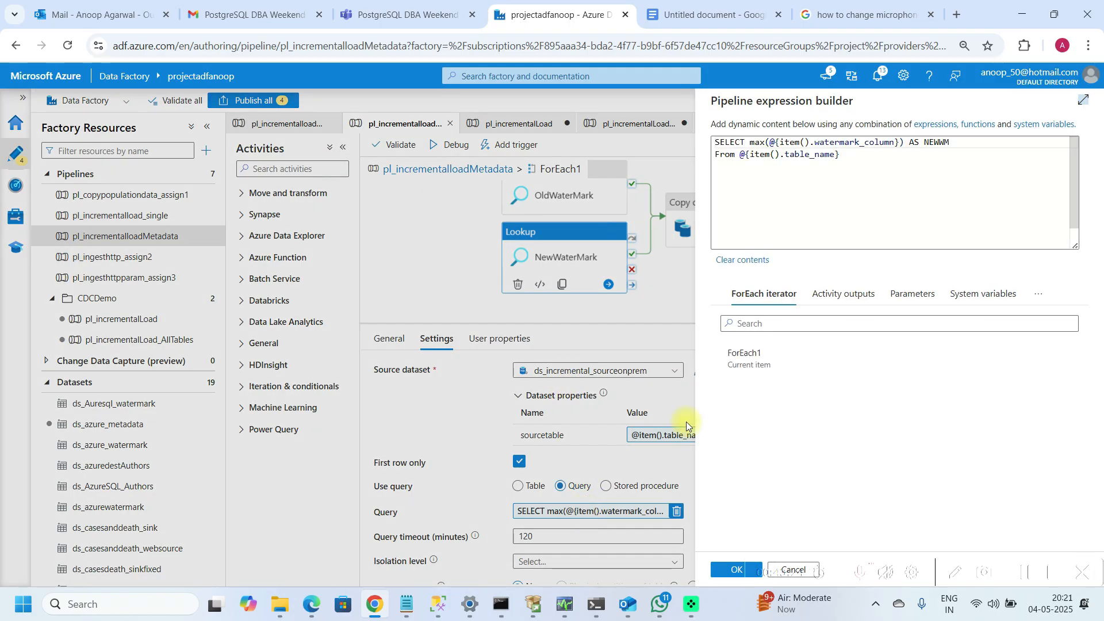
click(861, 156)
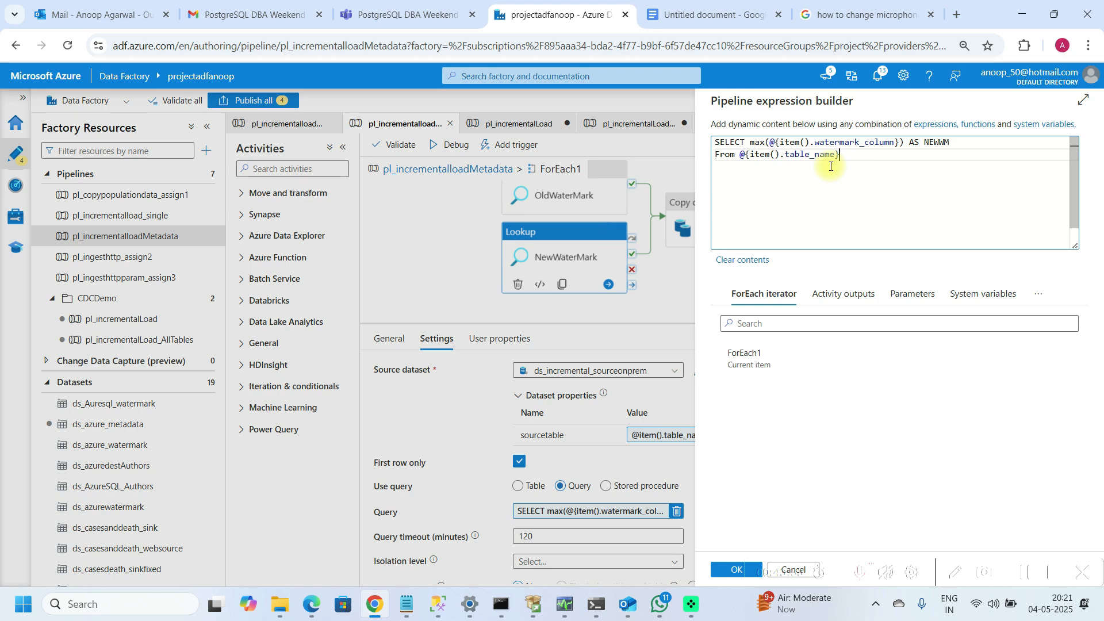
key(ctrl+shift+Left)
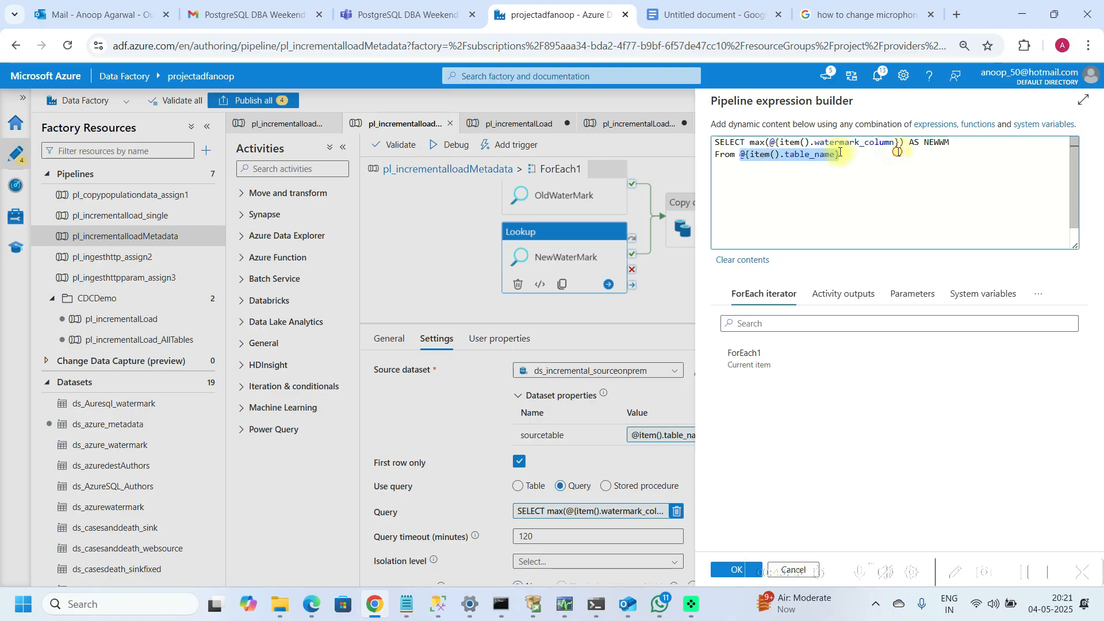
click(863, 155)
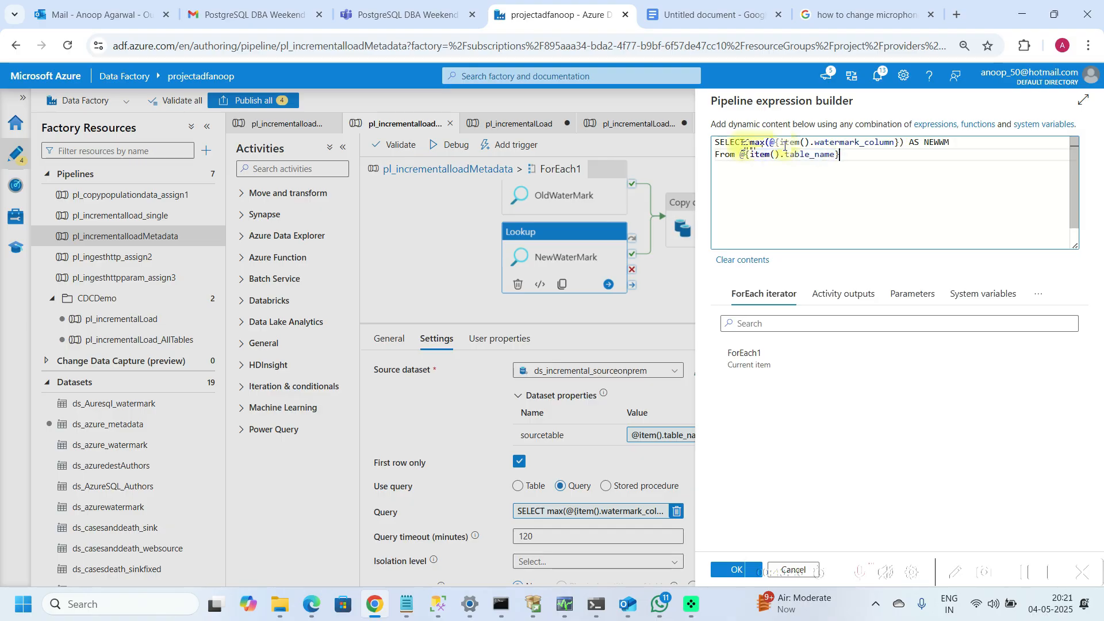
key(shift+Up)
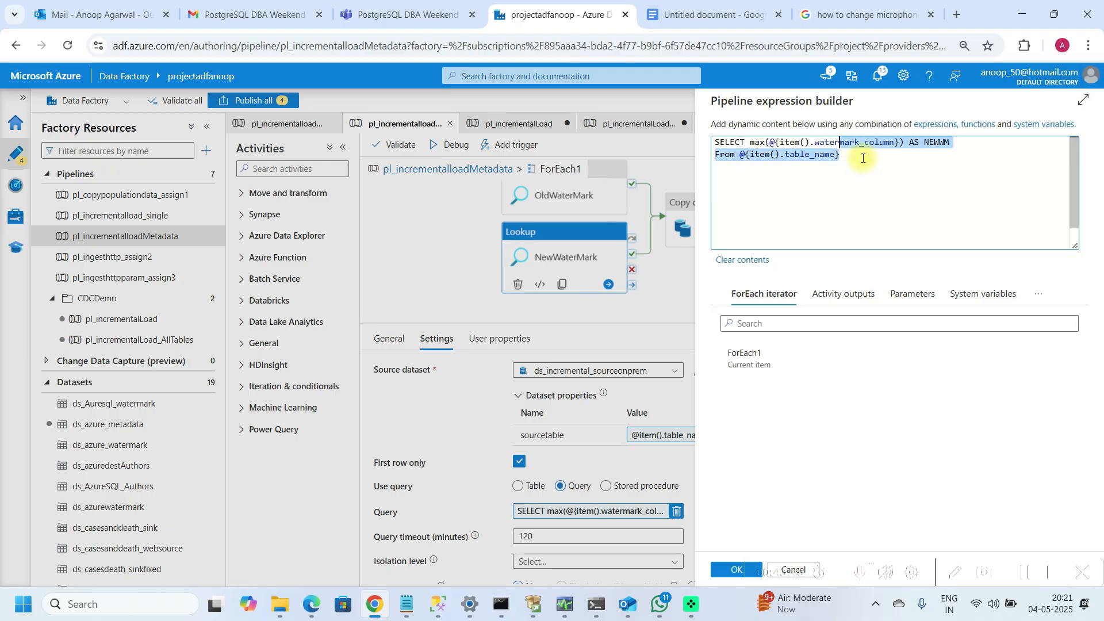
key(shift+Home)
key(ctrl+c)
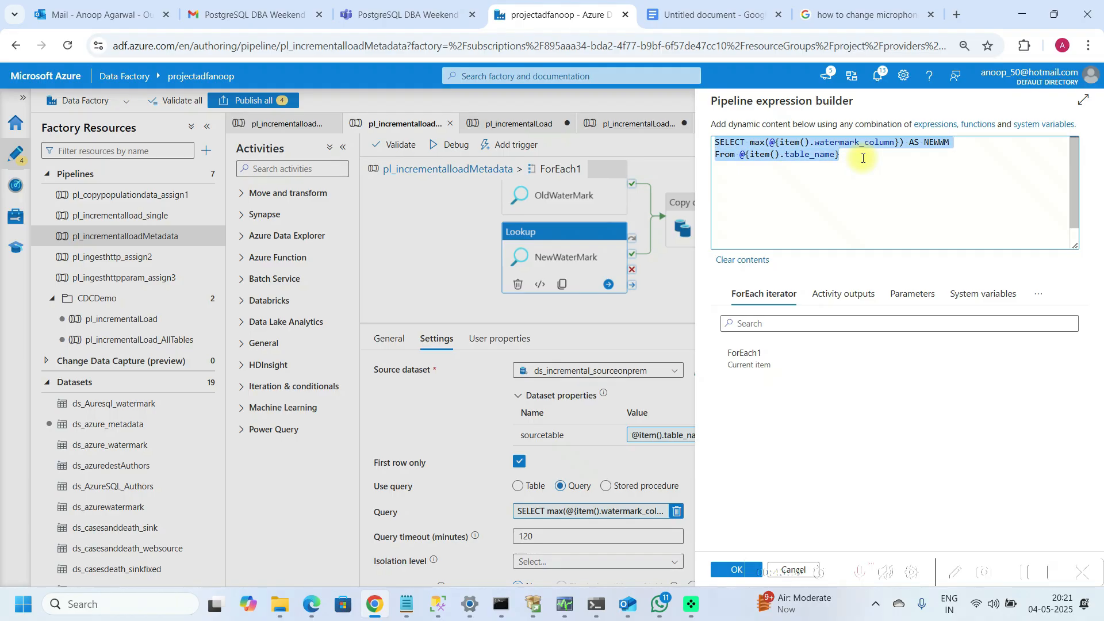
click(728, 570)
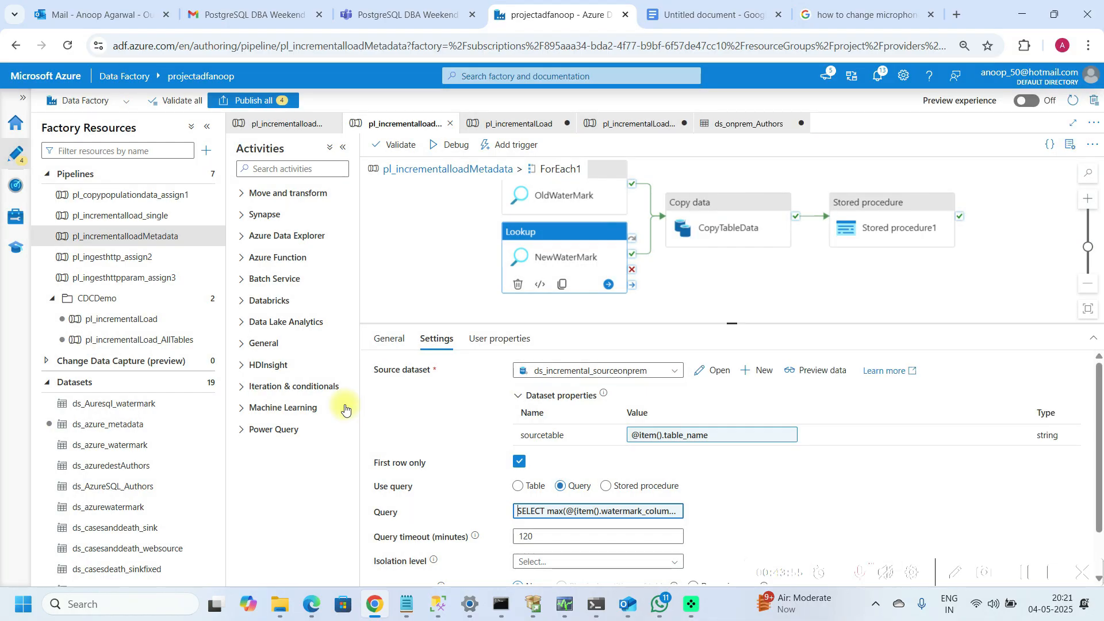
Step: In pl_incrementalLoad_AllTables, open the NewWm lookup's query inside ForEachTable and paste the copied query below the existing one
click(177, 346)
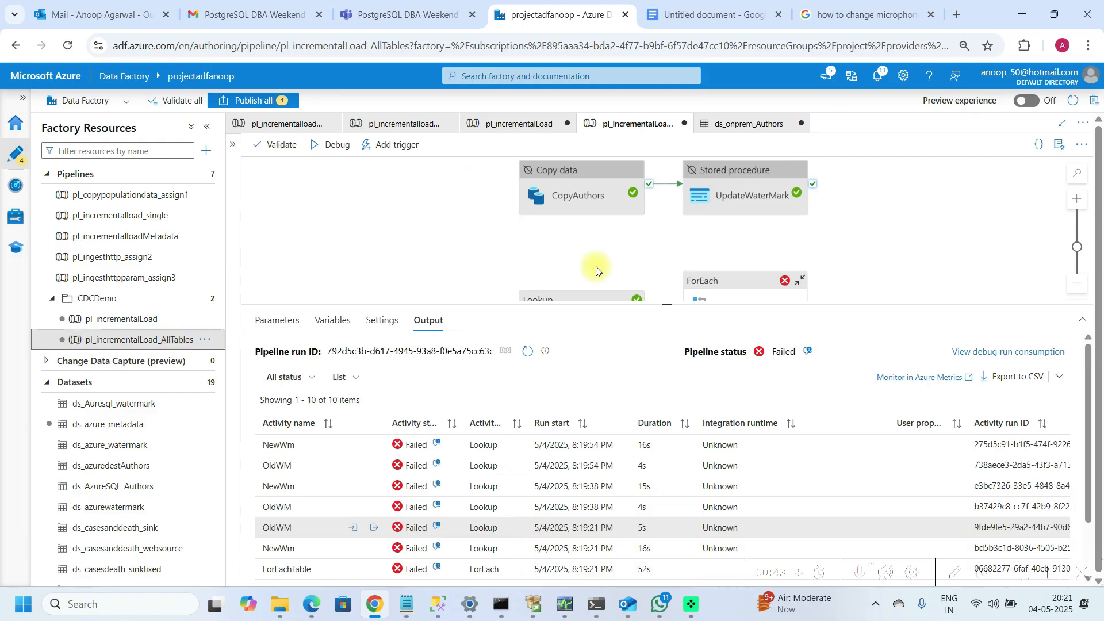
click(719, 280)
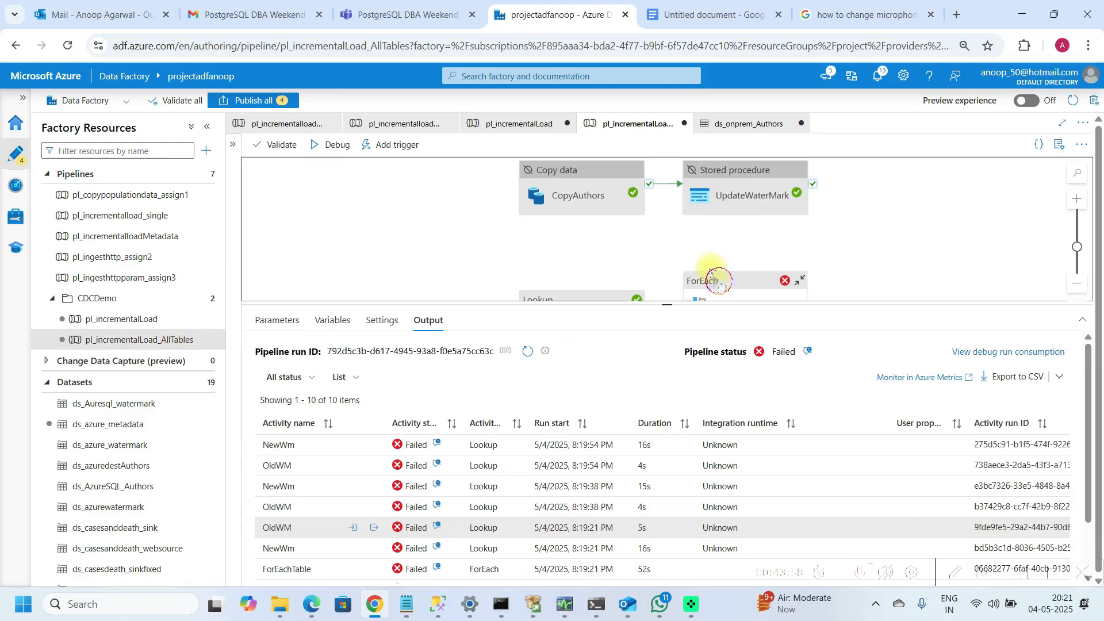
click(369, 320)
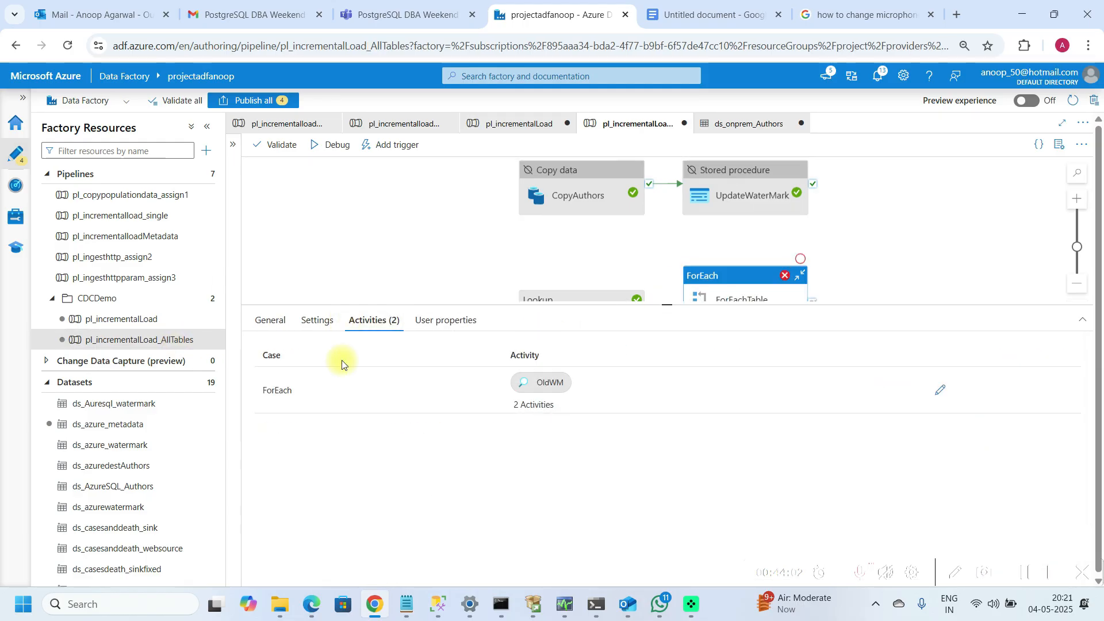
click(946, 395)
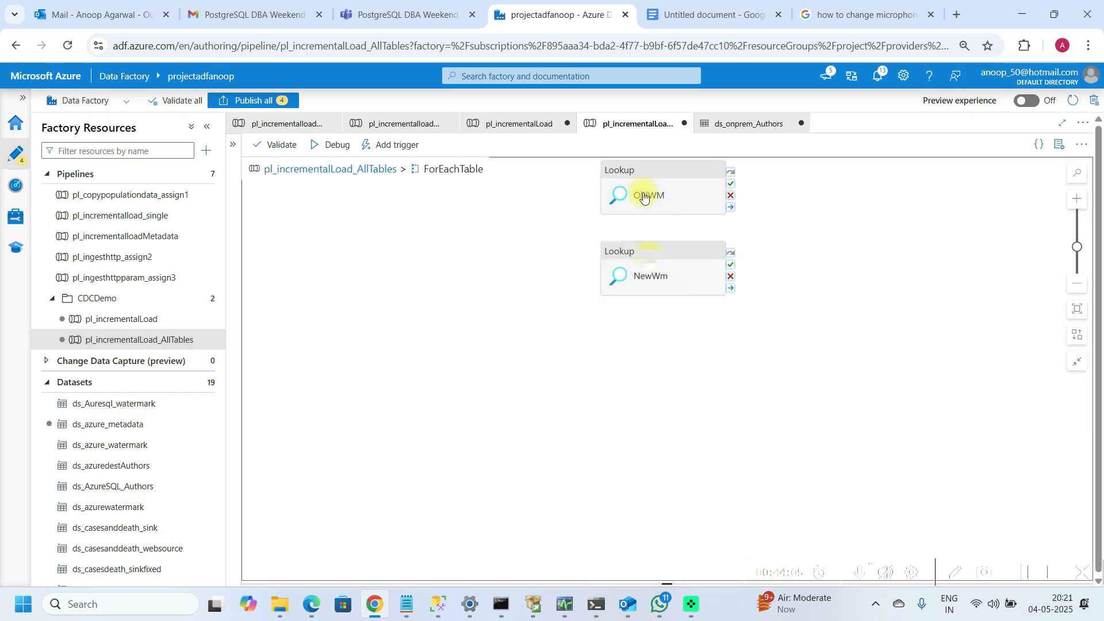
click(650, 260)
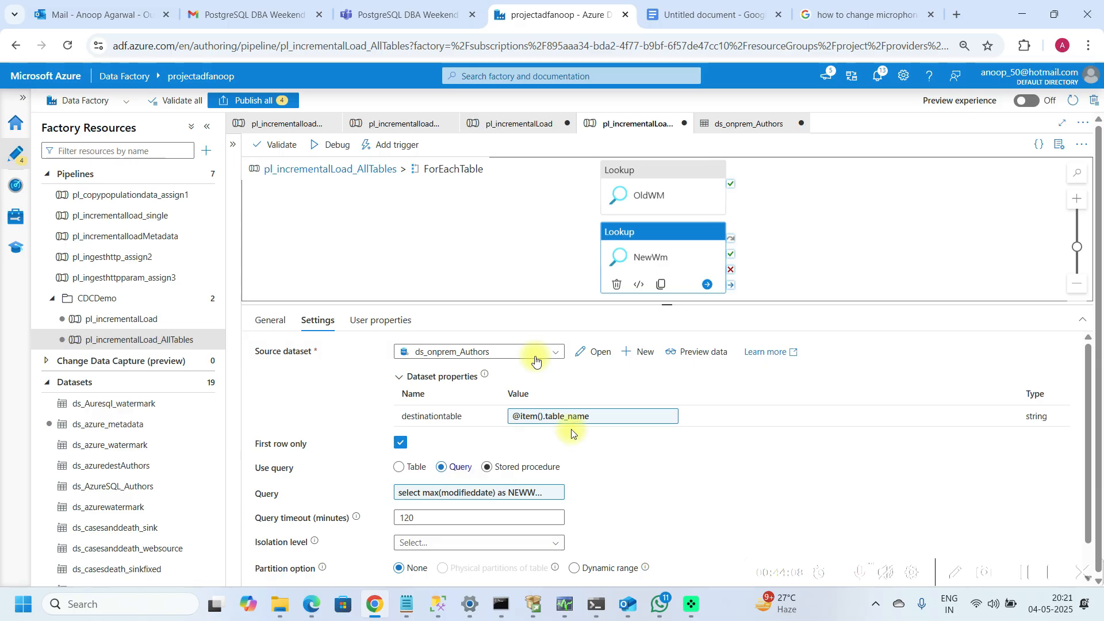
click(530, 498)
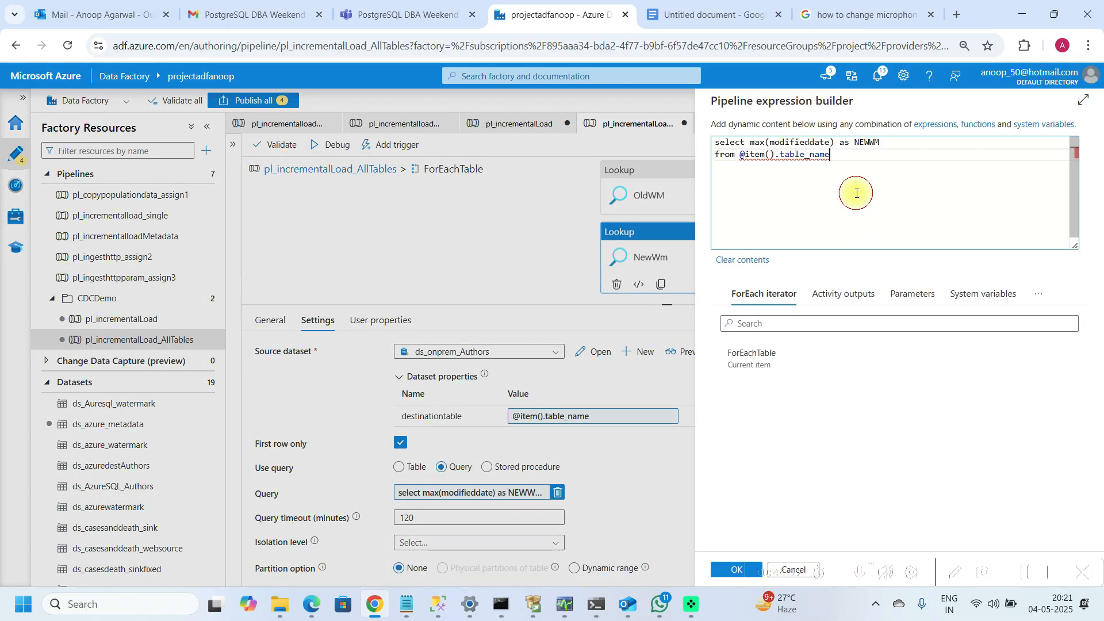
key(Return)
key(Return)
key(ctrl+v)
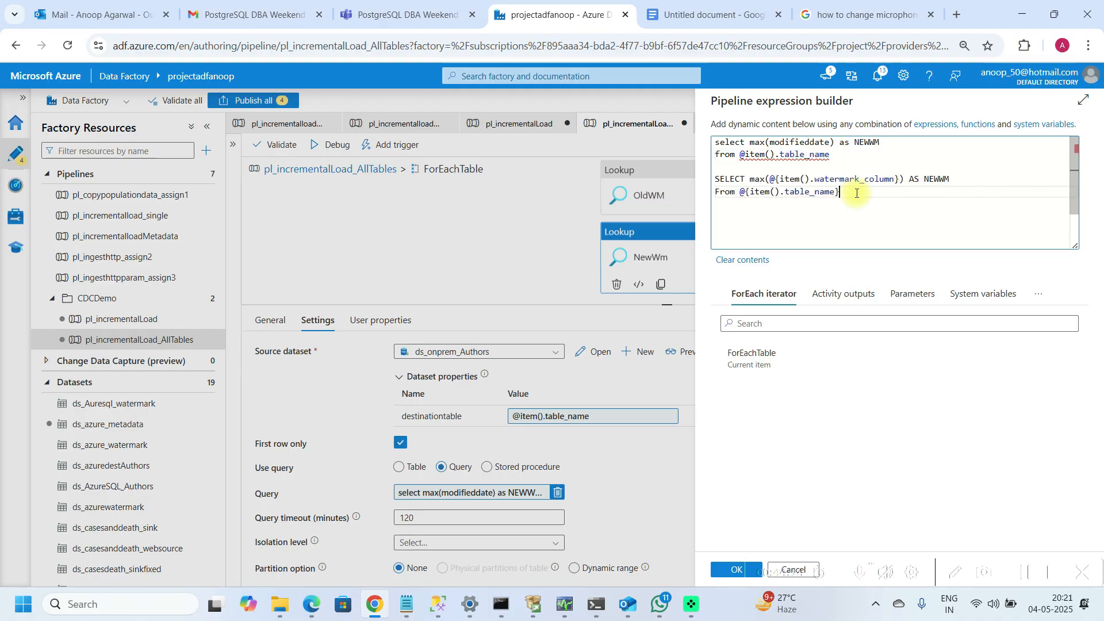
Step: Delete the old lines so the NewWm query reads SELECT max(@{item().watermark_column}) AS NEWWM From @{item().table_name}, and apply it
key(Up)
key(Up)
key(Down)
key(Down)
key(Up)
key(Left)
key(Left)
key(Left)
key(Left)
key(Left)
key(Left)
key(Left)
key(Left)
key(Left)
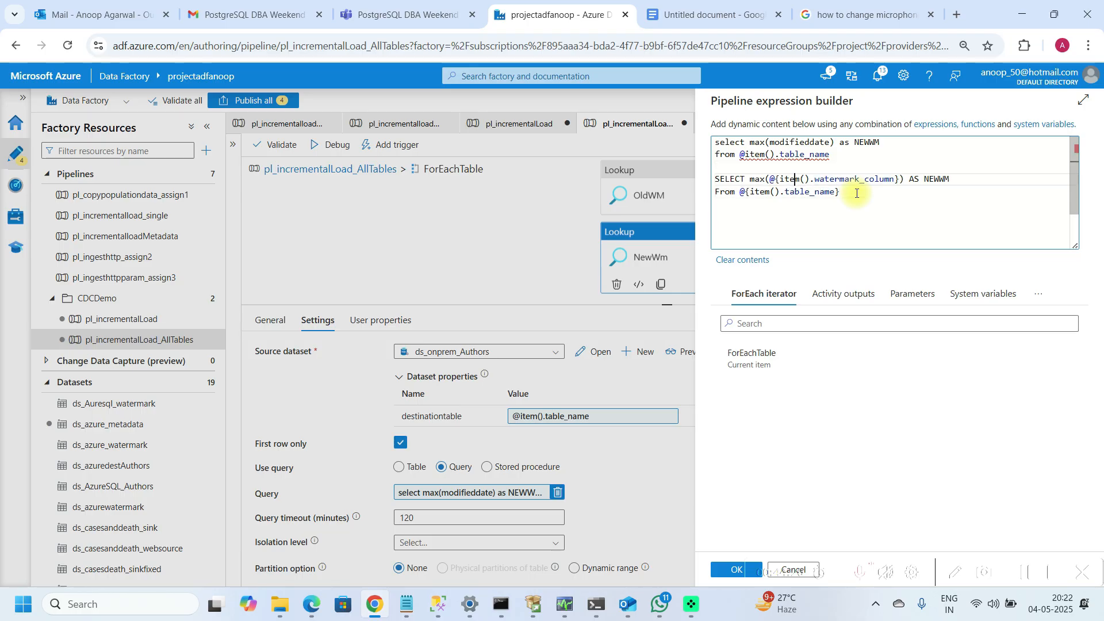
key(Left)
key(Left)
key(Left)
key(Left)
key(Left)
key(shift+Right)
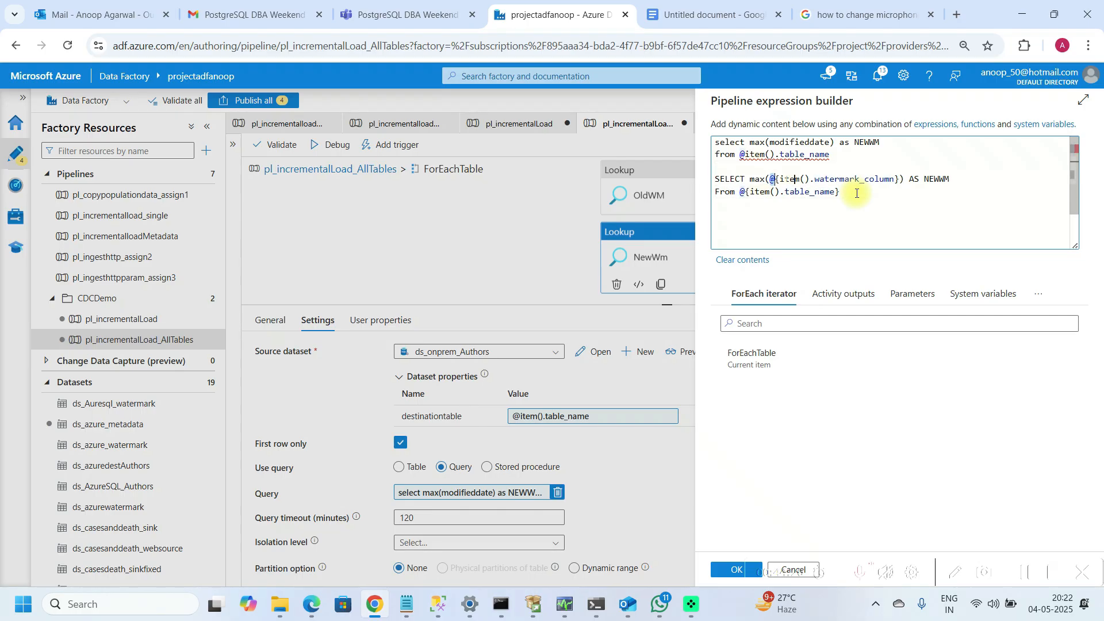
key(shift+Right)
key(shift+Right)
key(shift+Right)
key(shift+Right)
key(shift+Right)
key(shift+Right)
key(shift+Right)
key(shift+Right)
key(shift+Right)
key(shift+Right)
key(shift+Right)
key(shift+Right)
key(shift+Right)
key(shift+Right)
key(shift+Right)
key(shift+Right)
key(shift+Right)
key(shift+Right)
key(shift+Right)
key(shift+Right)
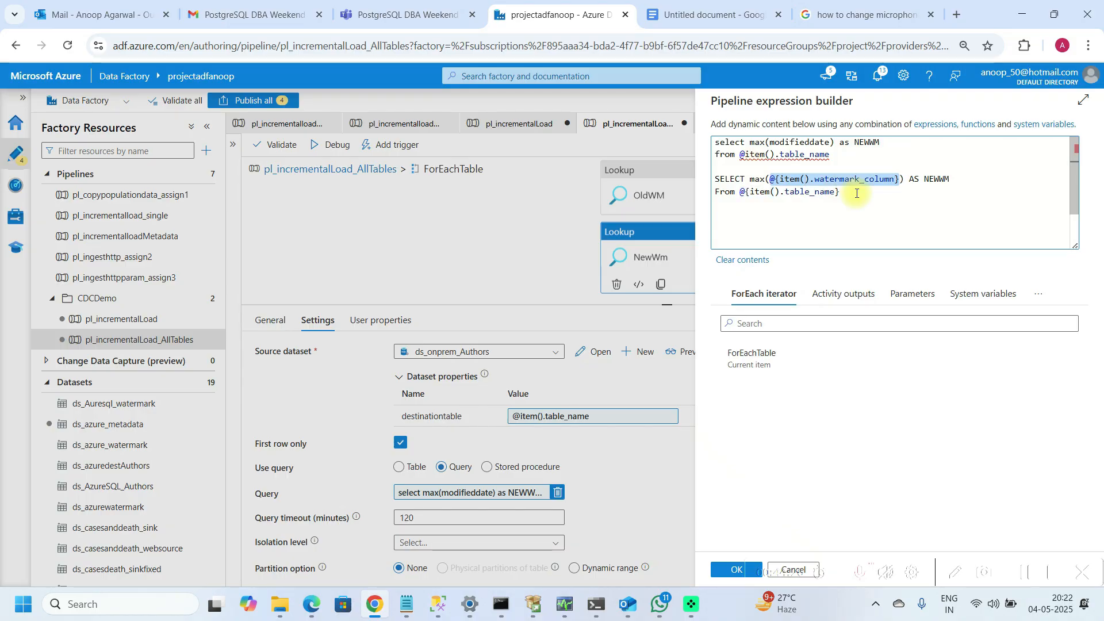
click(770, 143)
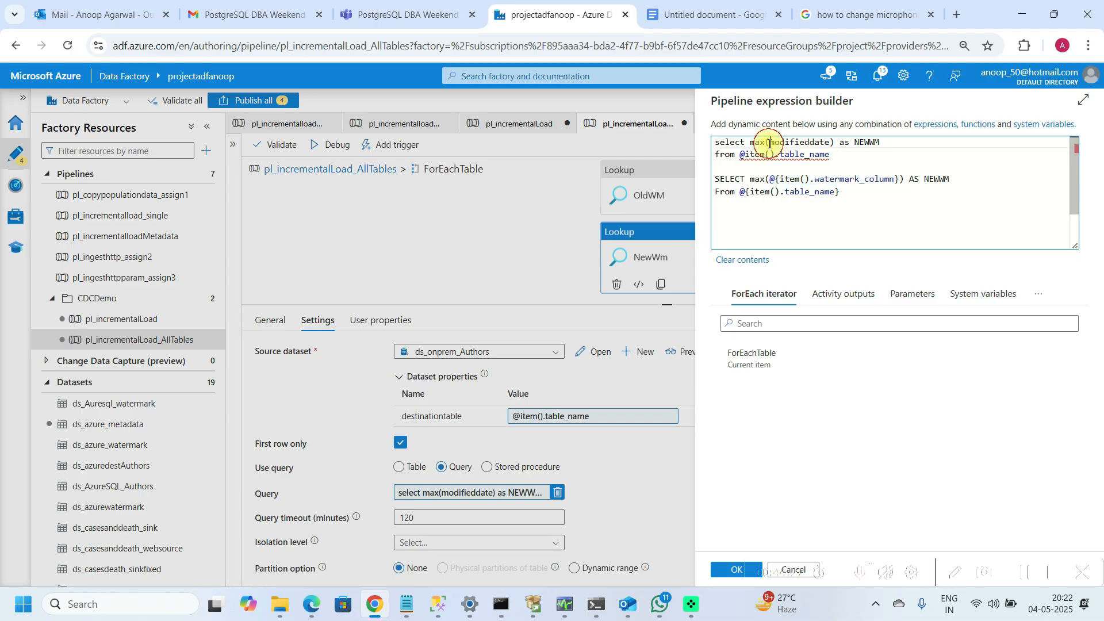
key(Down)
key(Down)
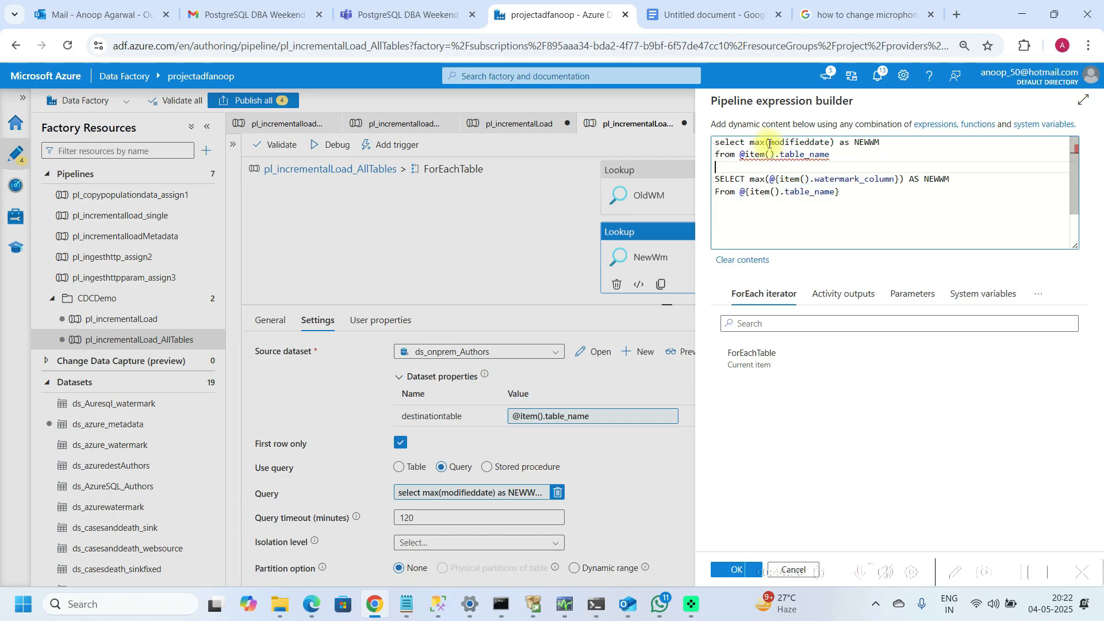
key(shift+Up)
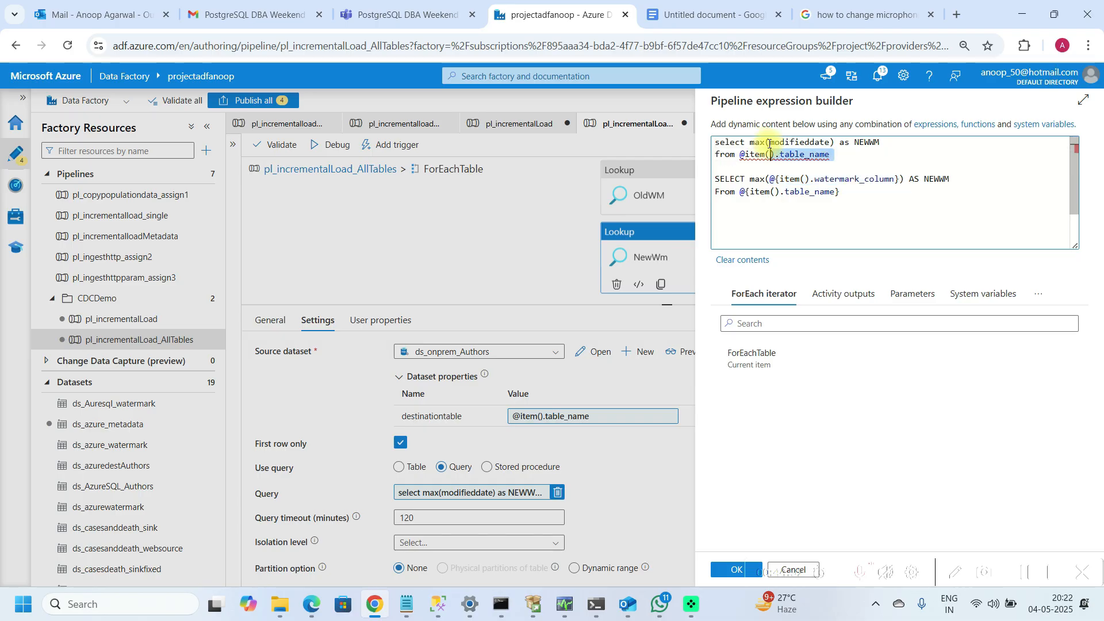
key(shift+Up)
key(shift+Home)
key(Delete)
key(Delete)
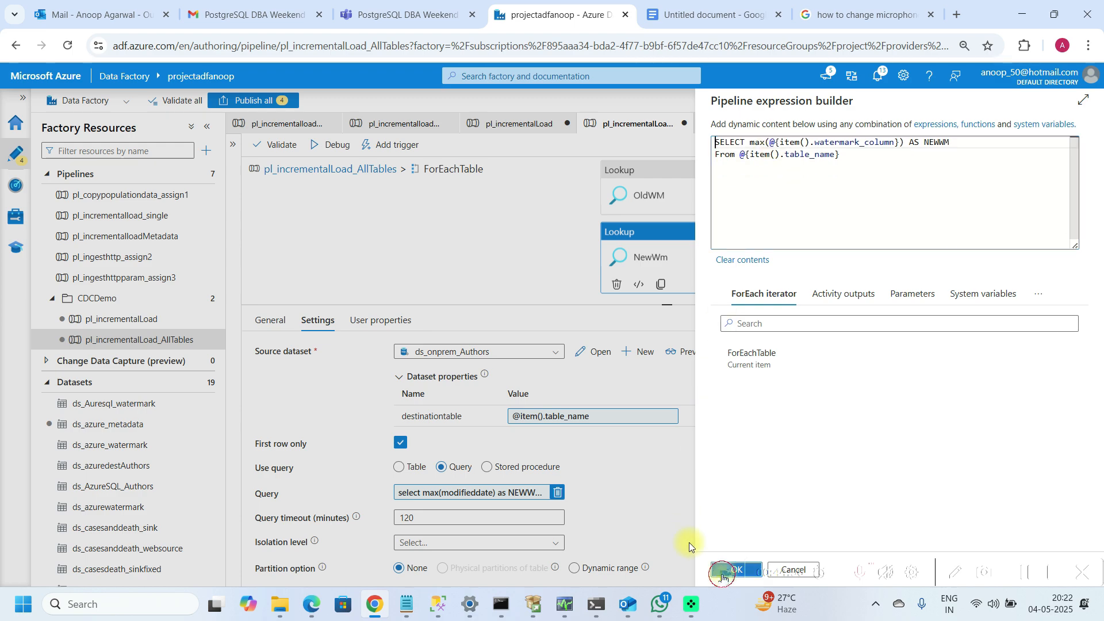
click(722, 574)
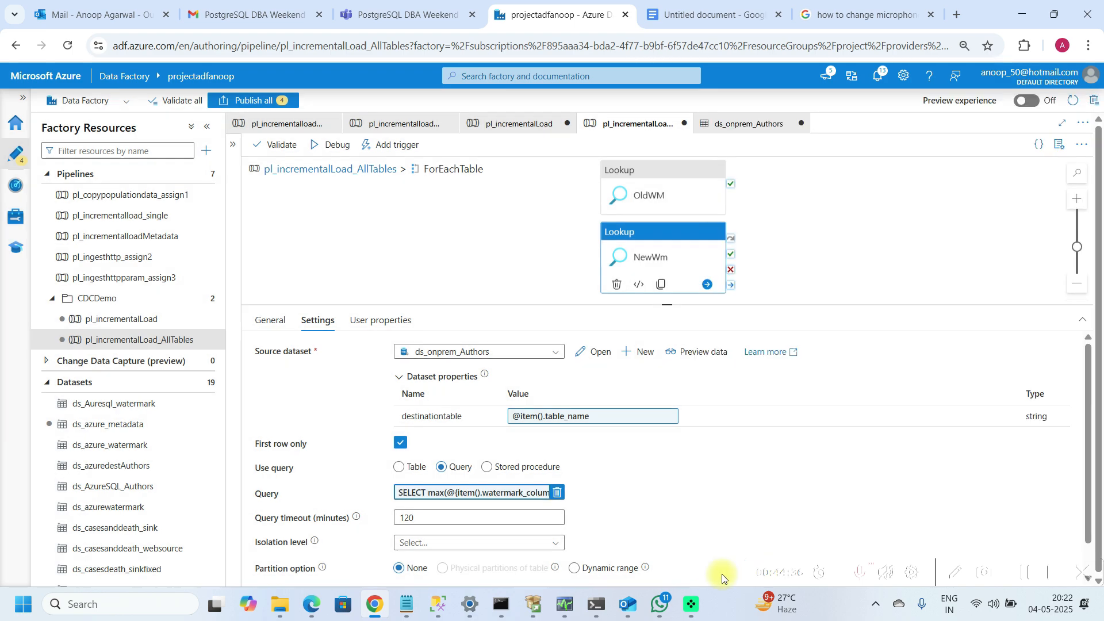
Step: Open the OldWaterMark lookup's query in the pl_incrementalloadMetadata pipeline and select all of it
click(634, 178)
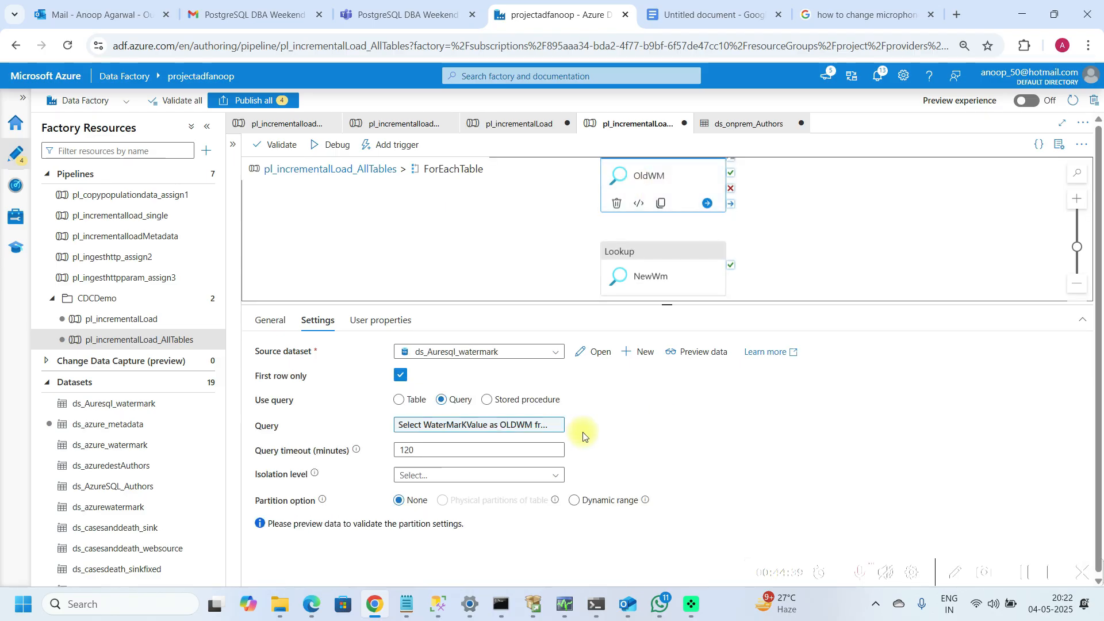
click(125, 236)
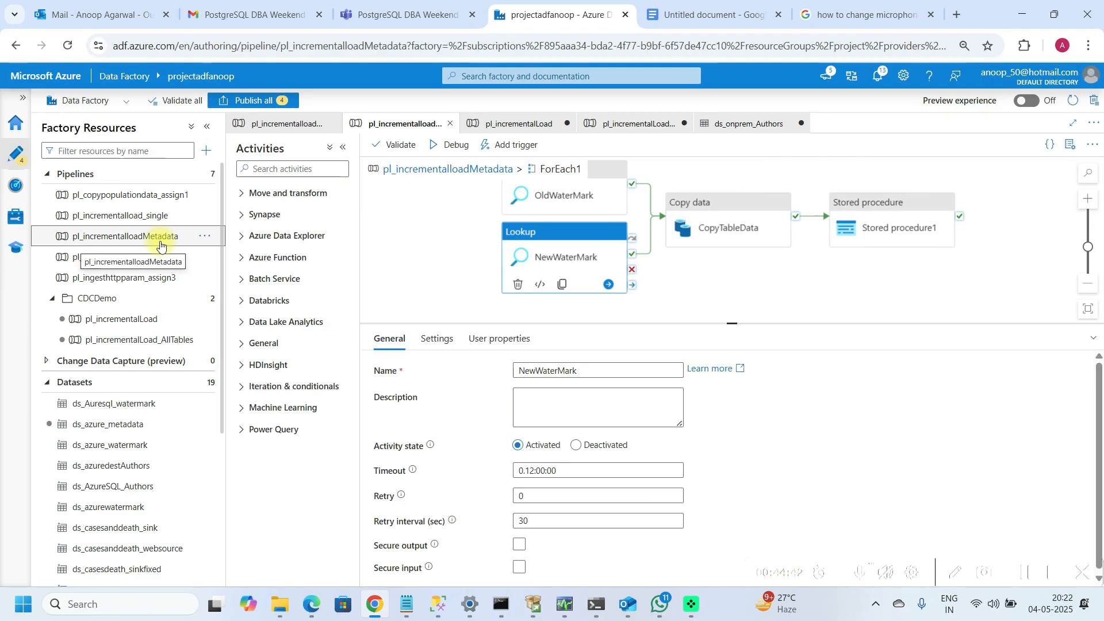
click(563, 211)
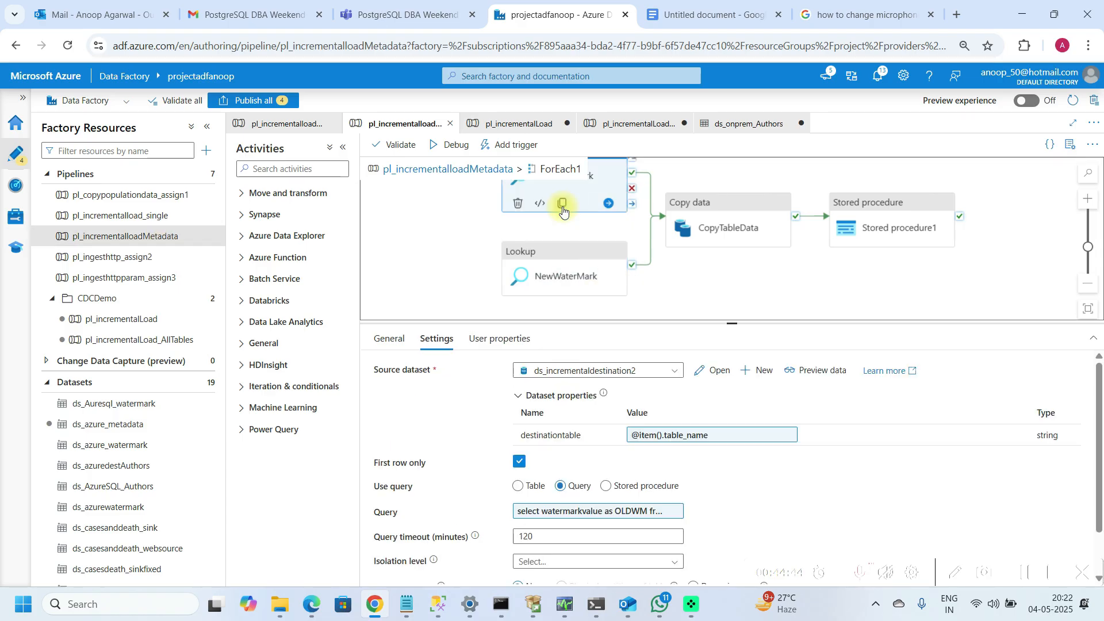
click(598, 510)
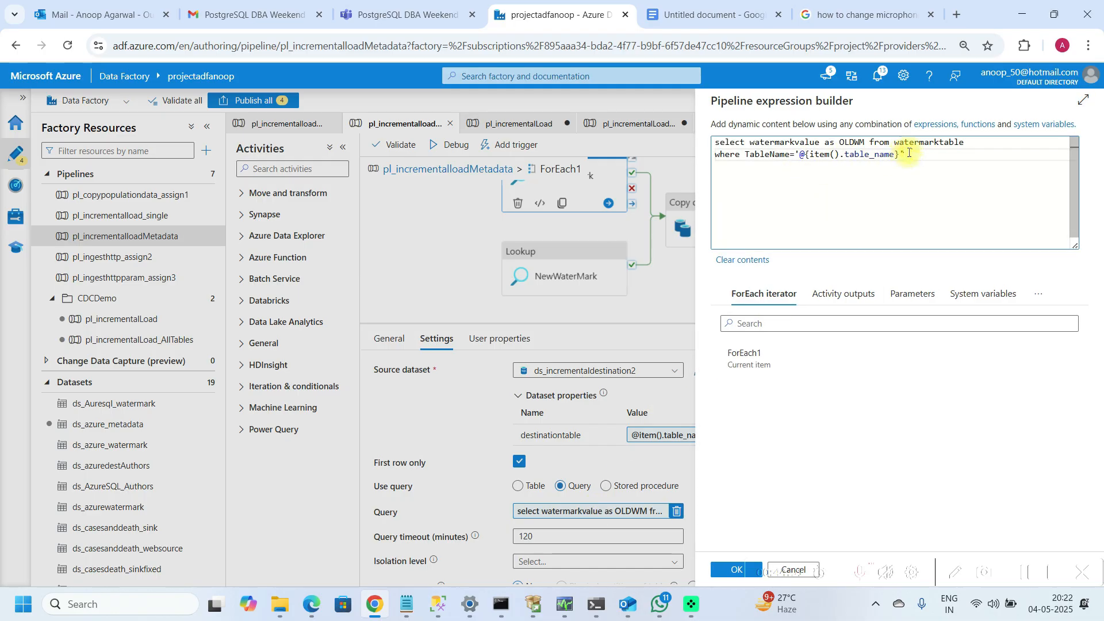
key(shift+Up)
key(shift+Left)
key(shift+Left)
key(shift+Left)
key(shift+Left)
key(shift+Left)
key(shift+Left)
key(shift+Left)
key(shift+Left)
key(shift+Left)
key(shift+Left)
key(shift+Left)
key(shift+Left)
key(shift+Left)
key(shift+Left)
key(shift+Left)
key(shift+Left)
key(shift+Left)
key(shift+Left)
key(shift+Left)
key(shift+Left)
key(shift+Left)
key(Left)
key(Down)
key(Right)
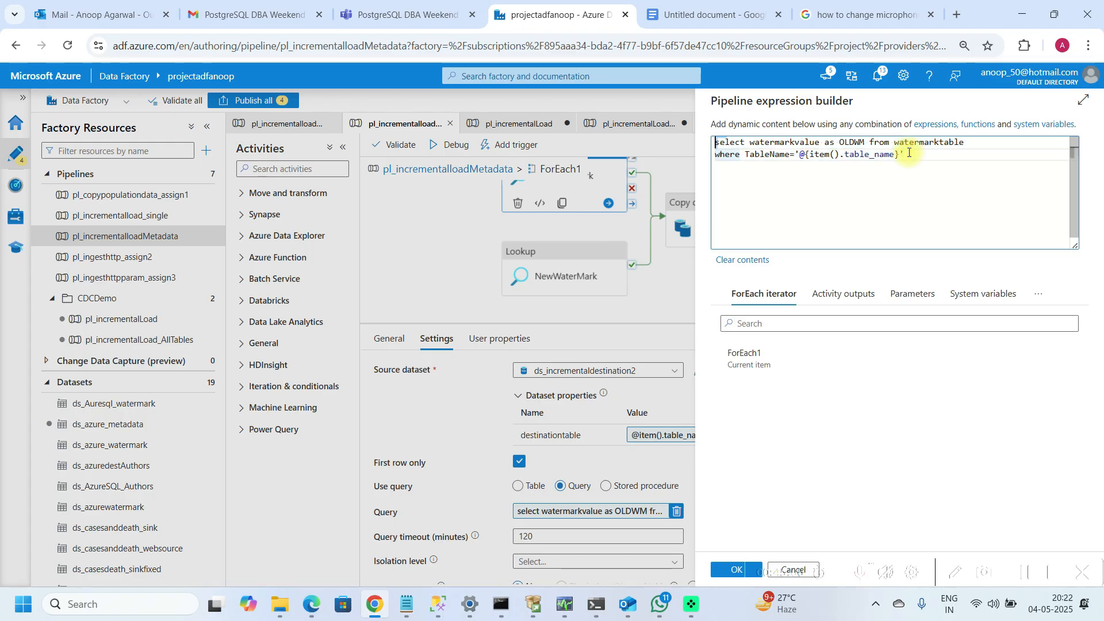
key(ctrl+a)
key(ctrl+c)
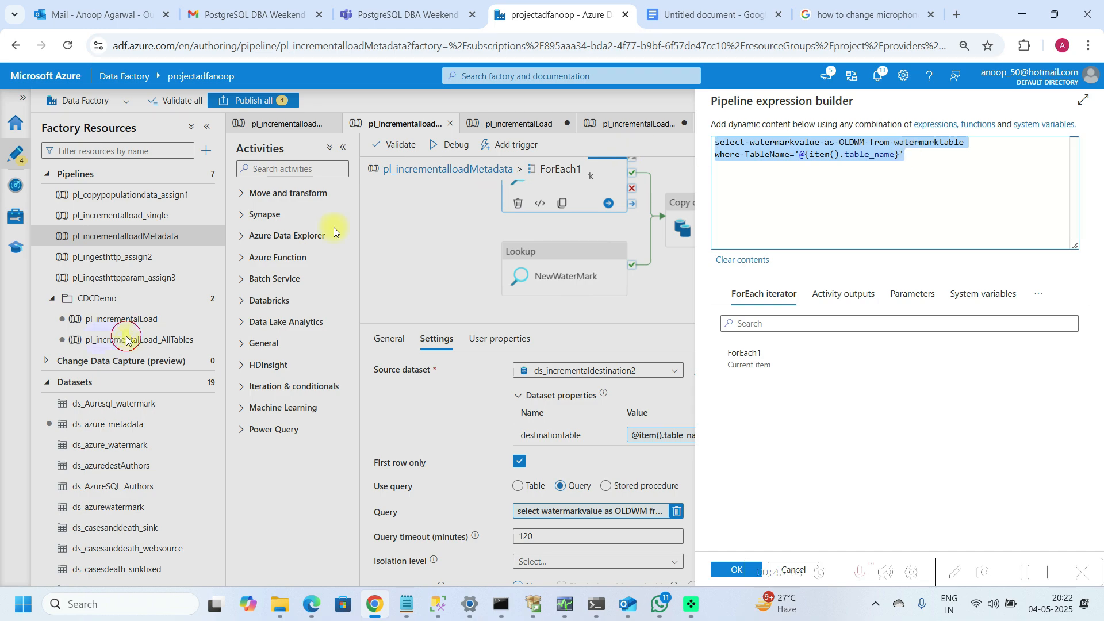
click(732, 570)
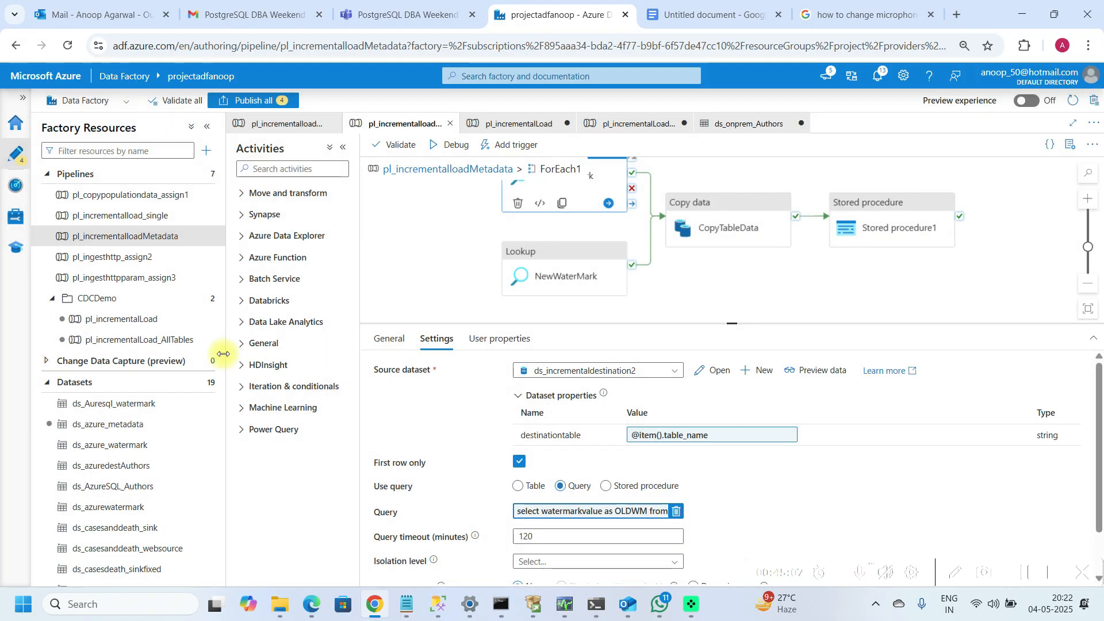
Step: In pl_incrementalLoad_AllTables, open the OldWM lookup's query inside ForEachTable and paste the copied query below the existing one
click(180, 338)
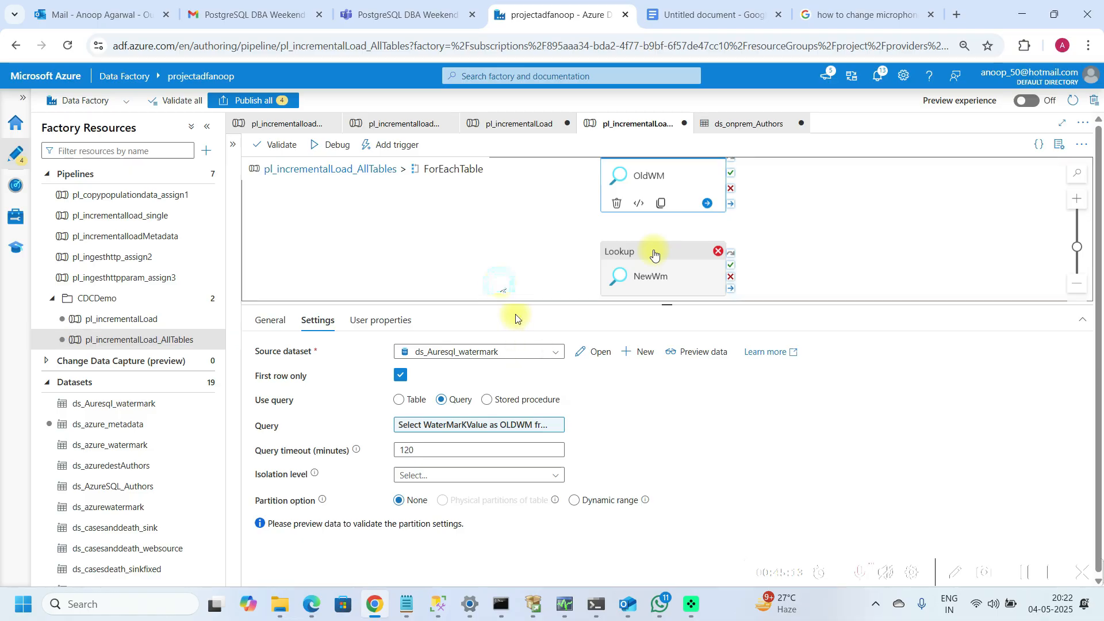
click(458, 224)
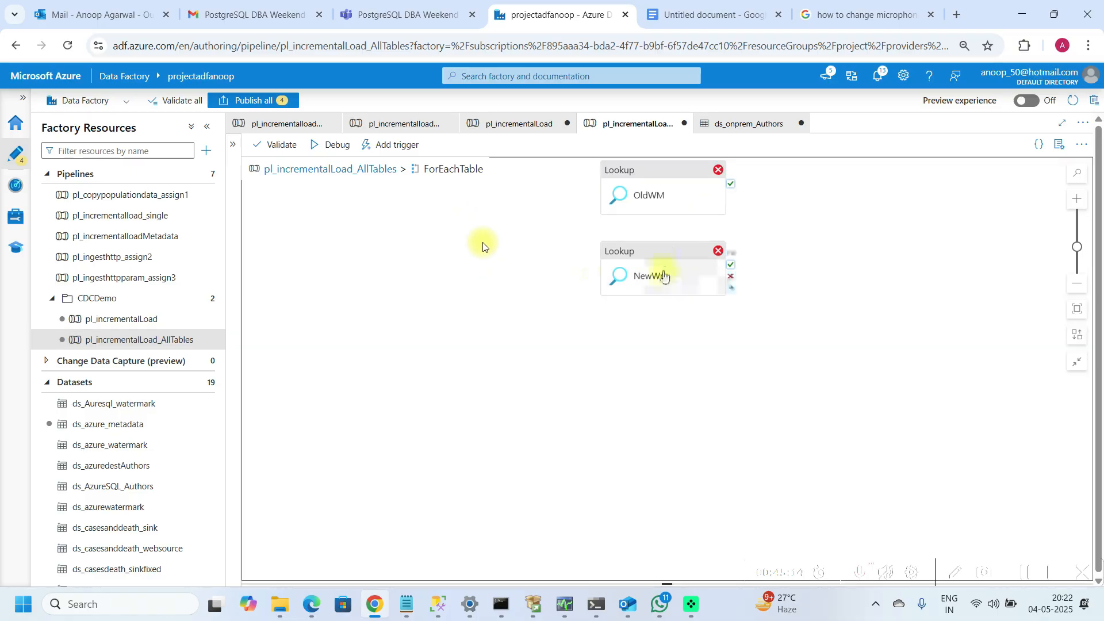
click(657, 205)
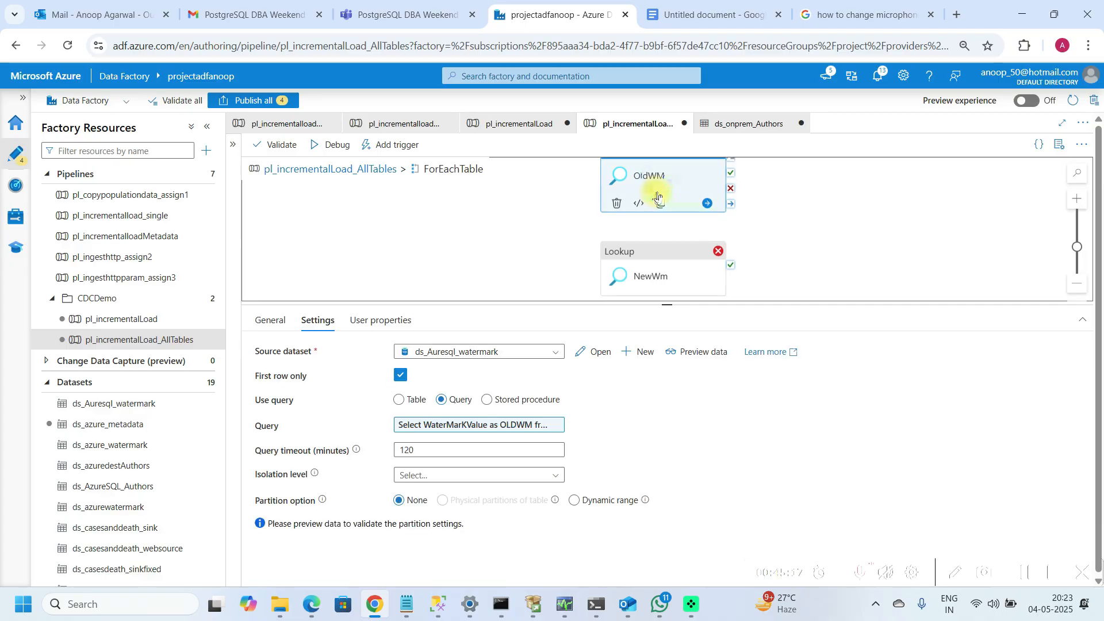
click(471, 425)
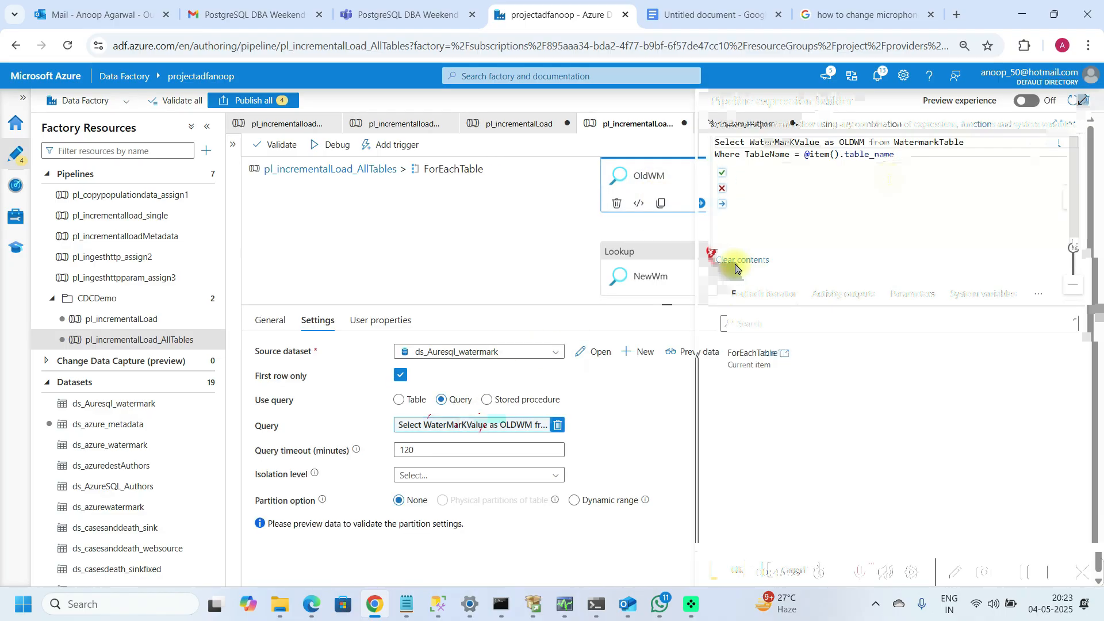
key(shift+Up)
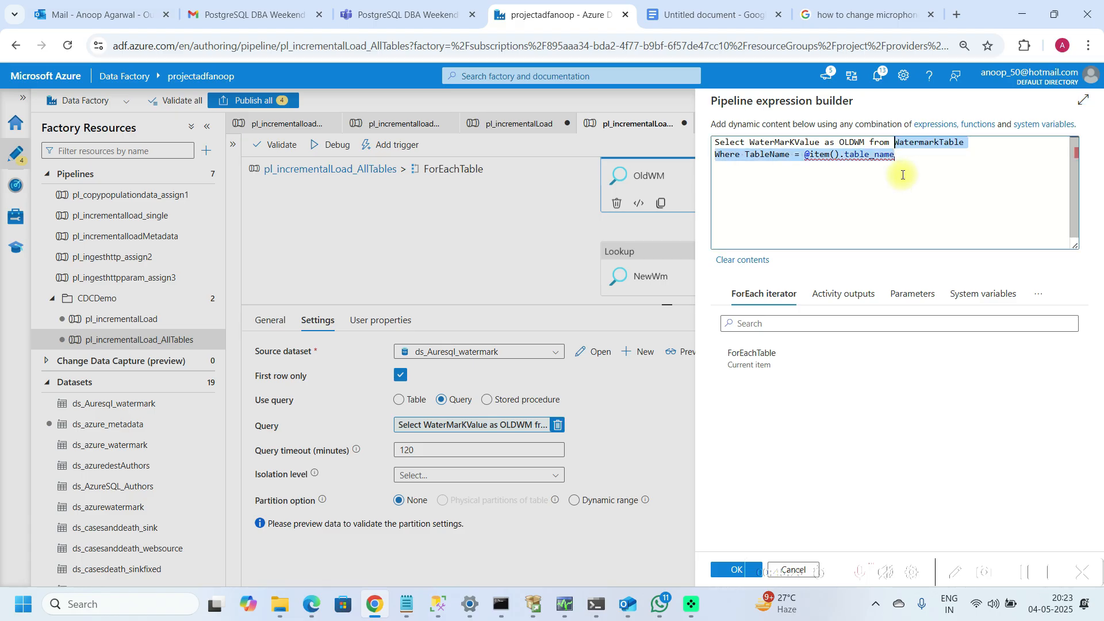
key(Down)
key(Return)
key(Return)
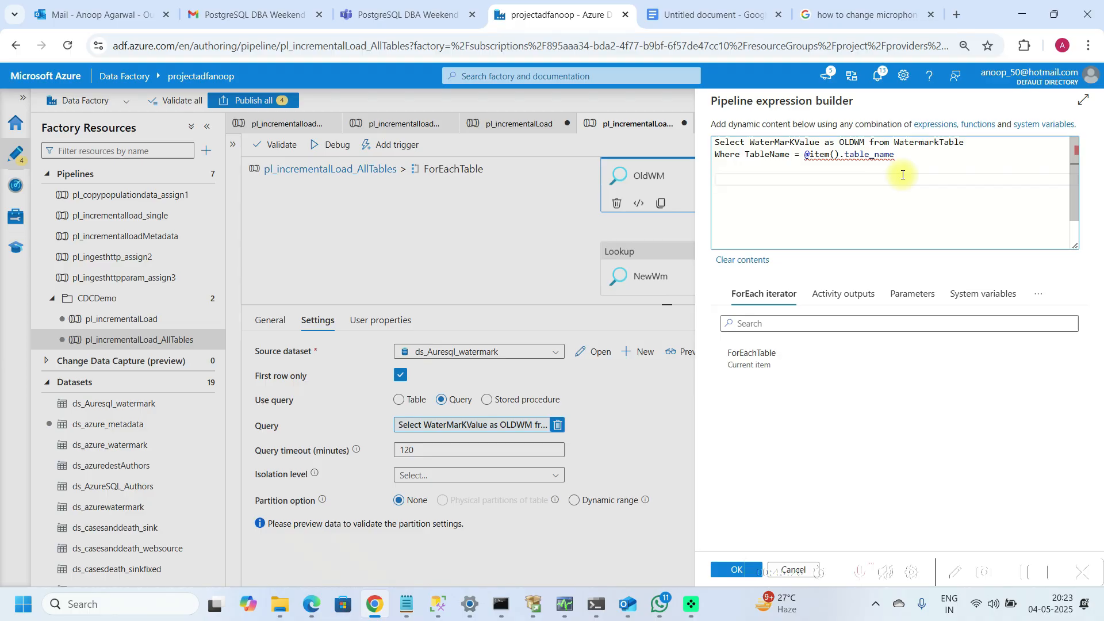
key(ctrl+v)
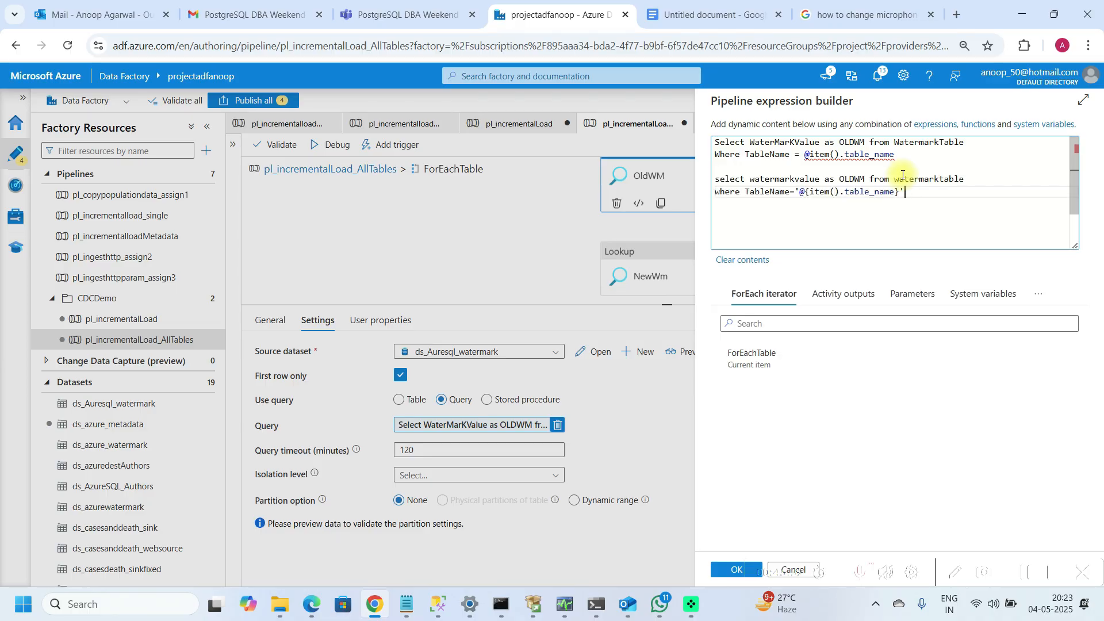
Step: Delete the old lines so the OldWM query reads select watermarkvalue as OLDWM from watermarktable where TableName='@{item().table_name}', and apply it
key(Up)
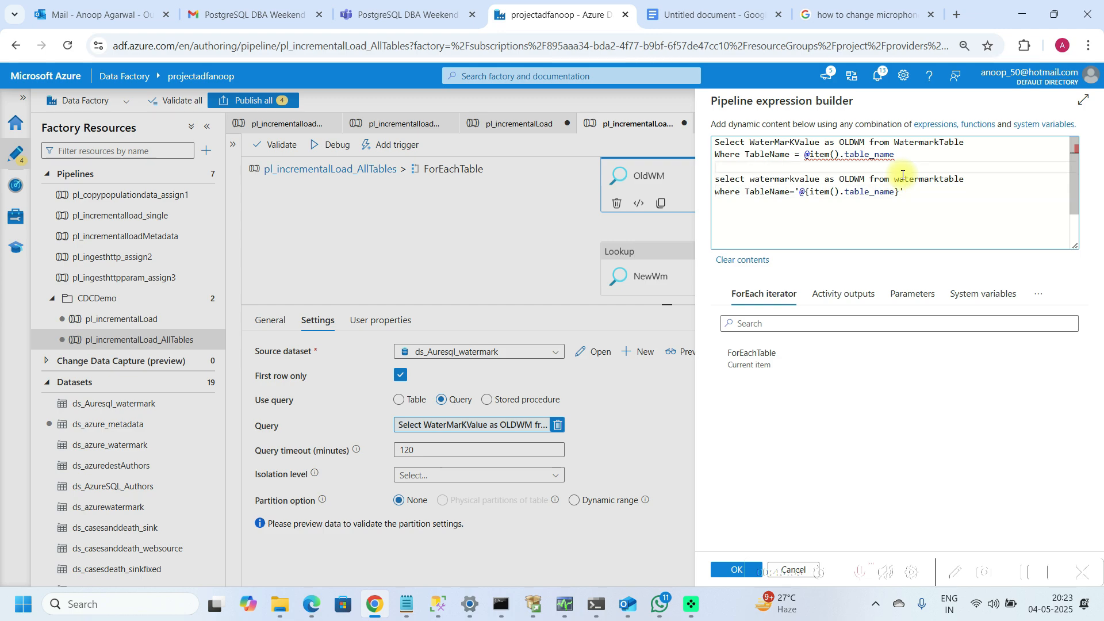
key(shift+Up)
key(shift+Up)
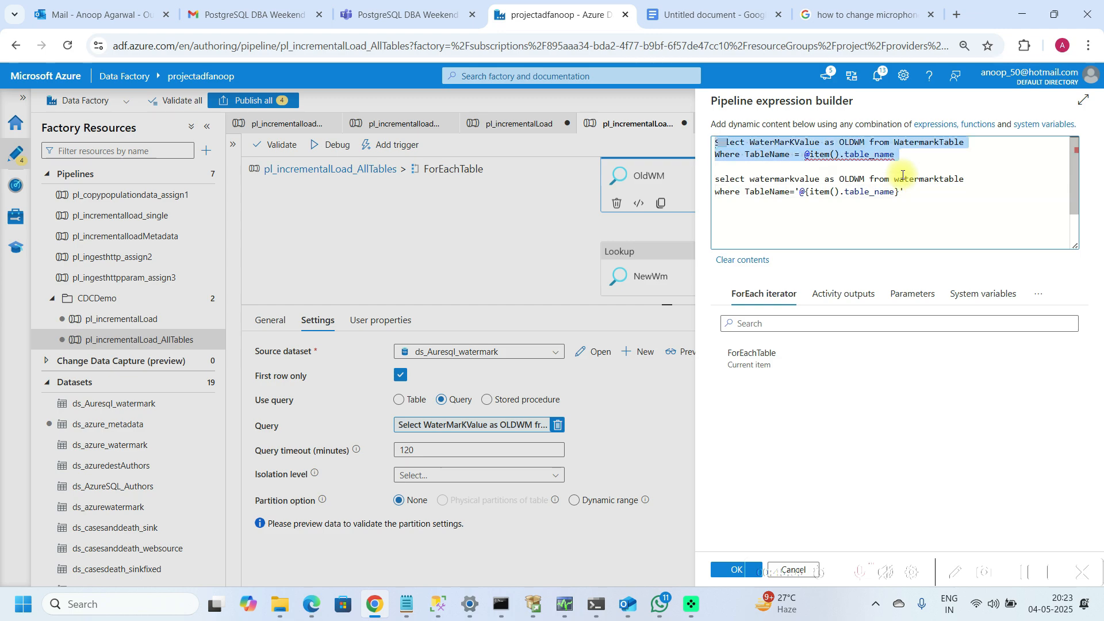
key(Delete)
key(Delete)
click(726, 559)
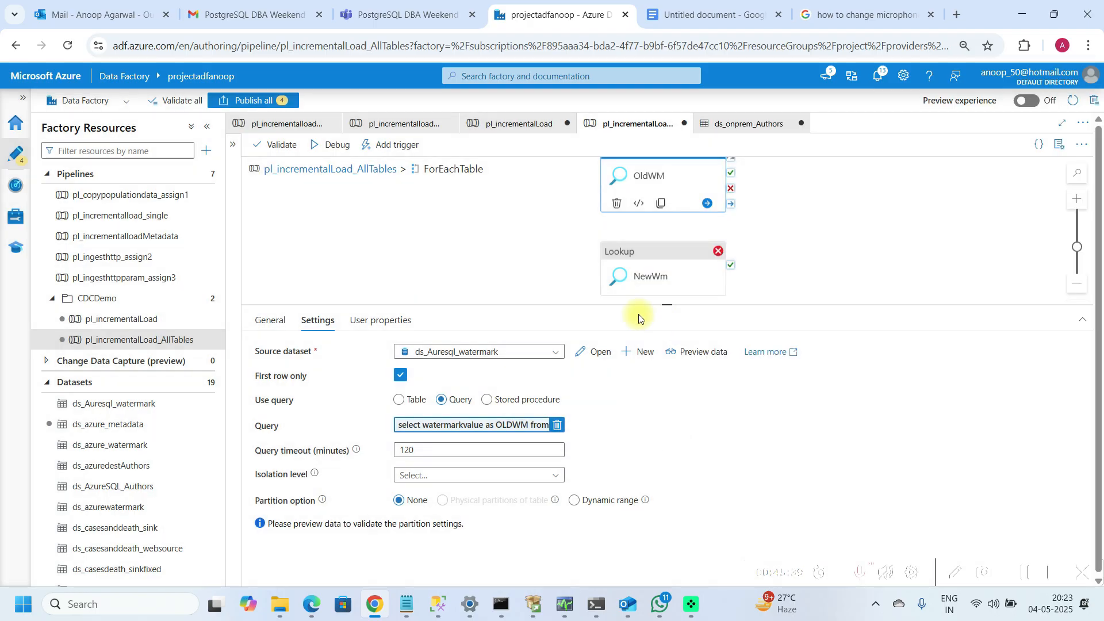
Step: Return to the main pipeline canvas and rearrange the GetMetaData lookup and ForEachTable activities
click(340, 168)
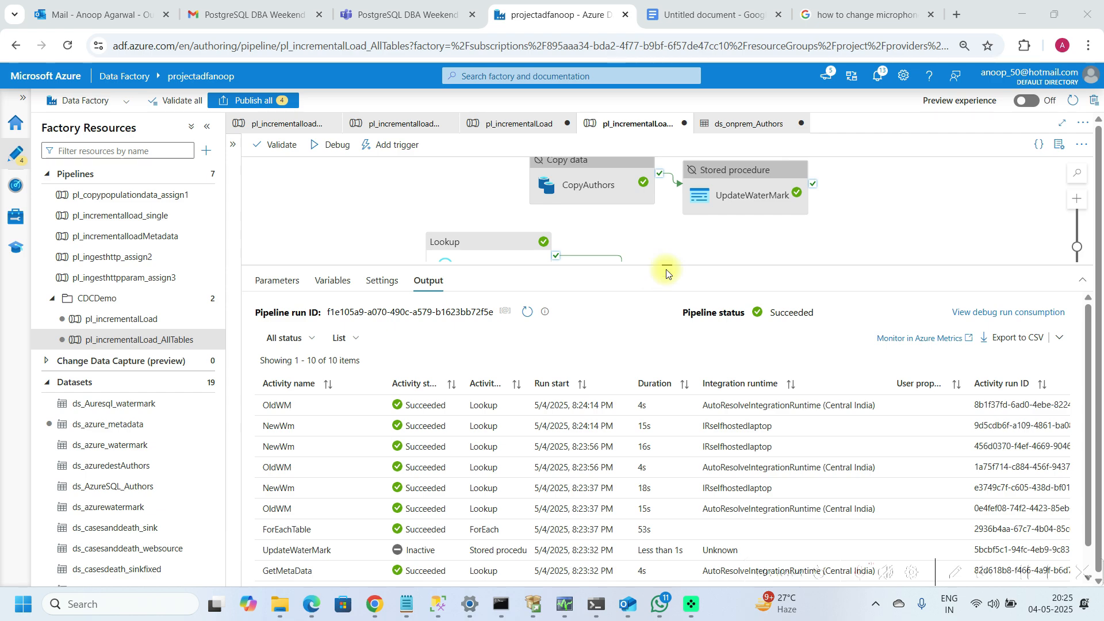
drag(666, 262, 666, 385)
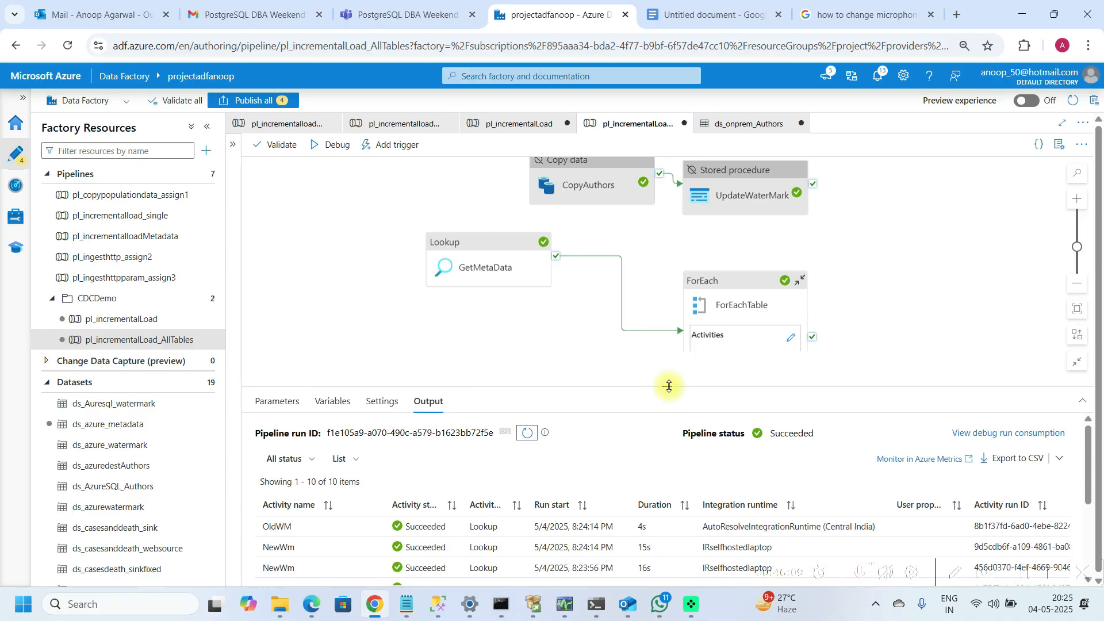
click(716, 282)
drag(716, 282, 660, 249)
drag(502, 241, 356, 251)
mouse_move(640, 246)
mouse_down()
mouse_move(513, 246)
mouse_move(536, 247)
mouse_up()
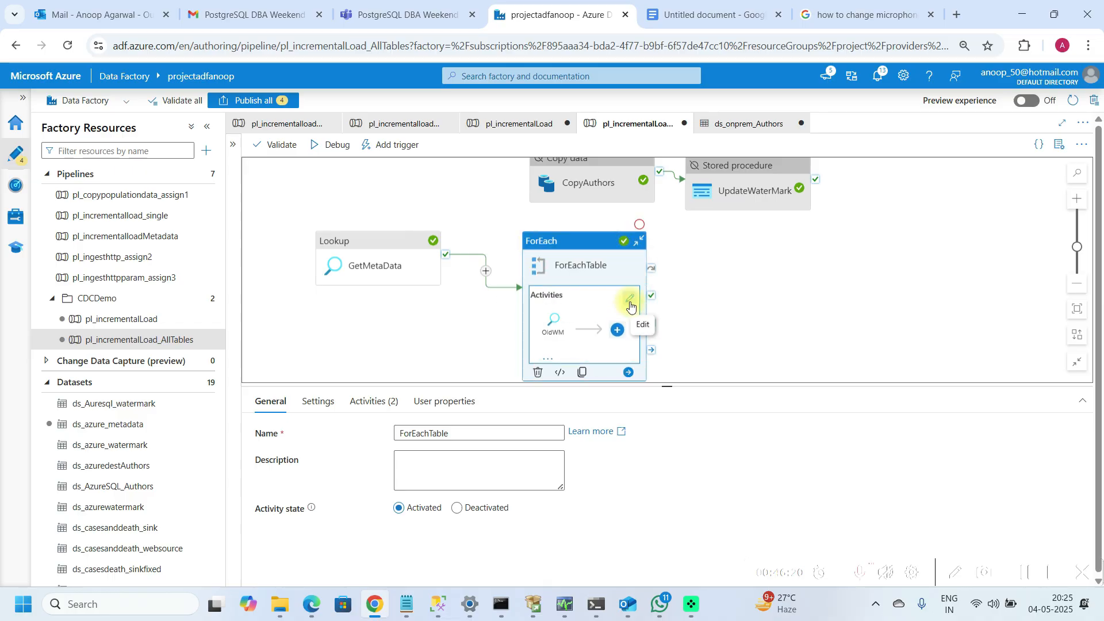
Step: Copy the CopyAuthors activity and paste it inside ForEachTable beside the rearranged OldWM and NewWm lookups
click(598, 194)
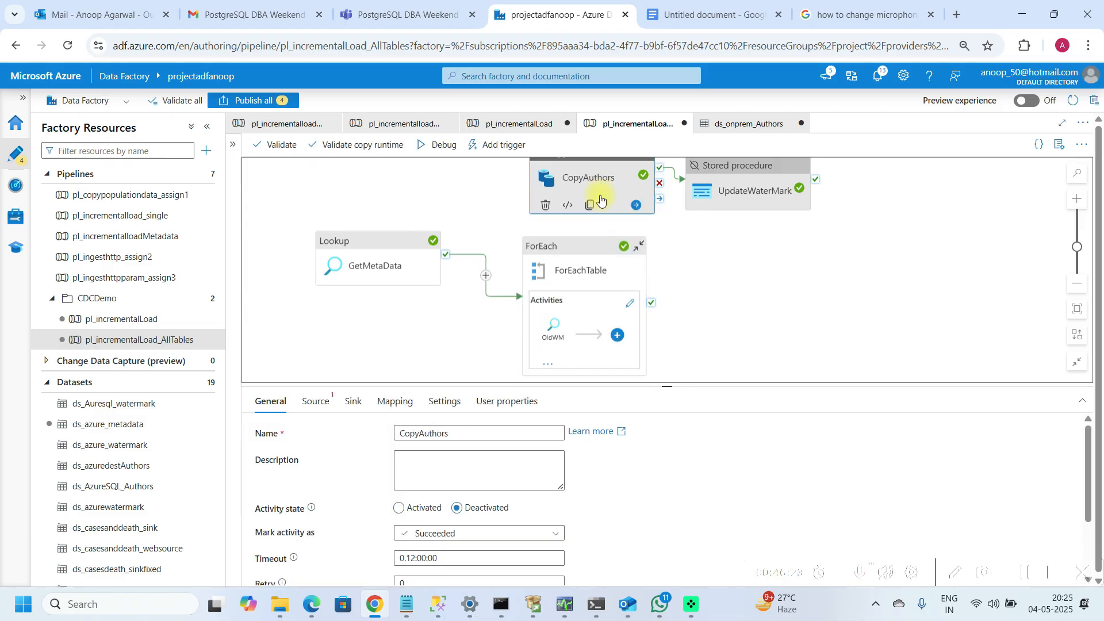
click(629, 303)
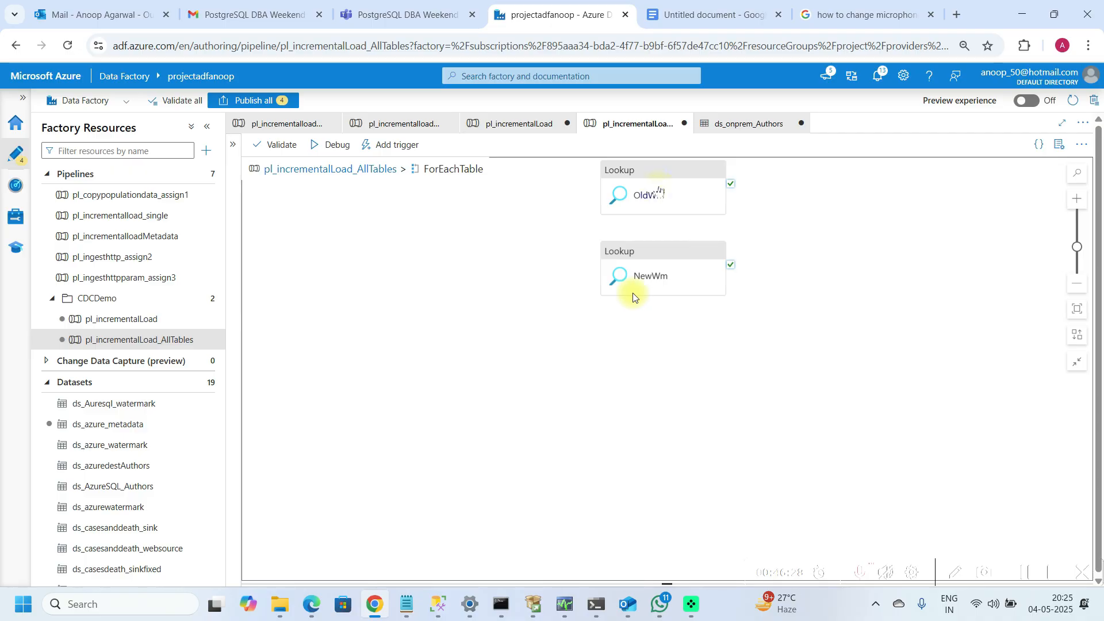
drag(656, 185, 498, 262)
drag(627, 270, 450, 364)
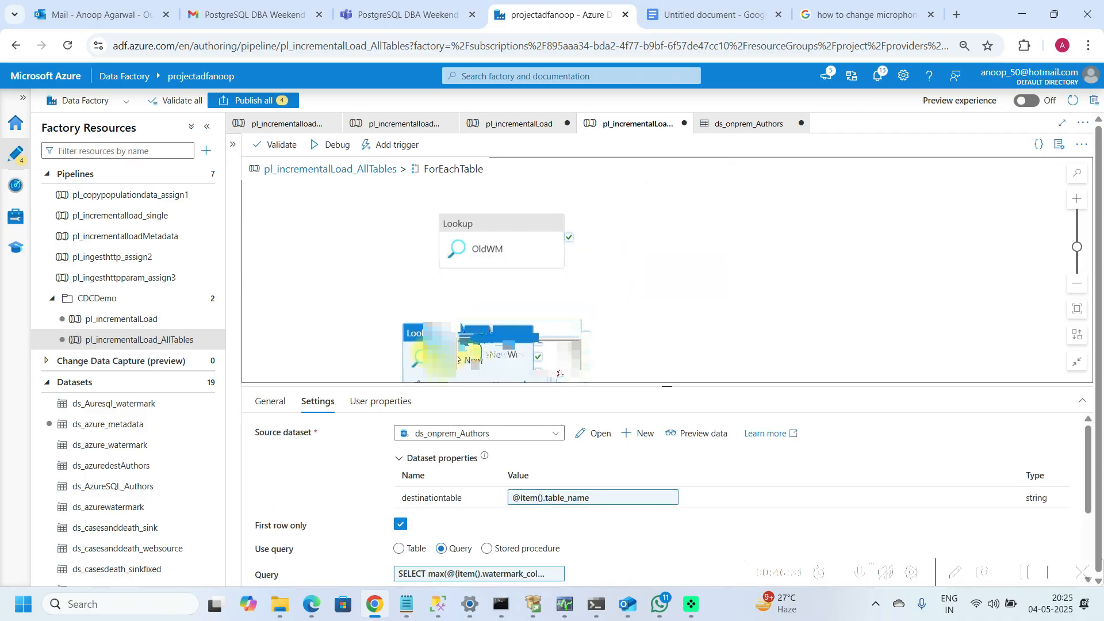
click(813, 230)
key(ctrl+v)
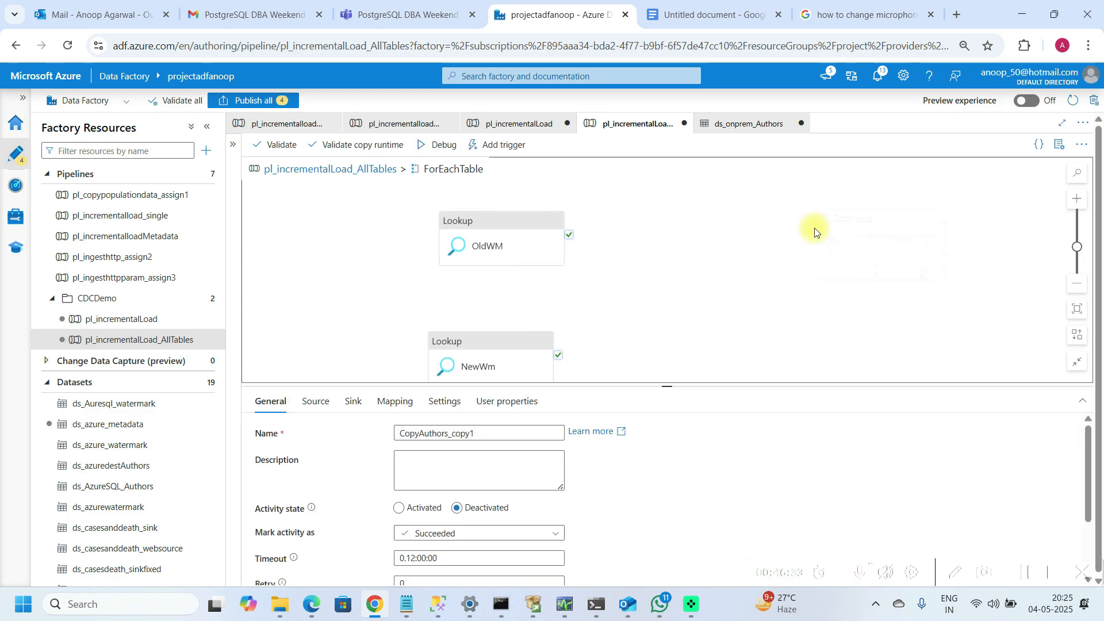
drag(846, 223, 714, 281)
Step: Rename the pasted copy activity to CopyAllTables
click(485, 432)
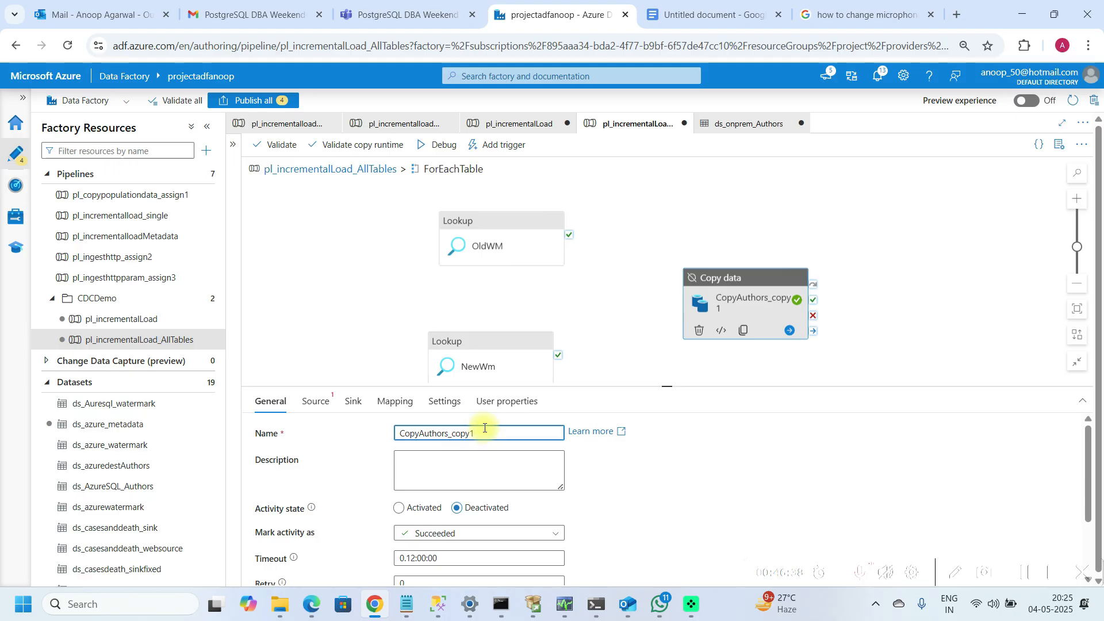
key(BackSpace)
key(BackSpace)
key(BackSpace)
key(BackSpace)
key(BackSpace)
key(BackSpace)
key(BackSpace)
key(BackSpace)
key(BackSpace)
key(BackSpace)
key(BackSpace)
key(BackSpace)
key(BackSpace)
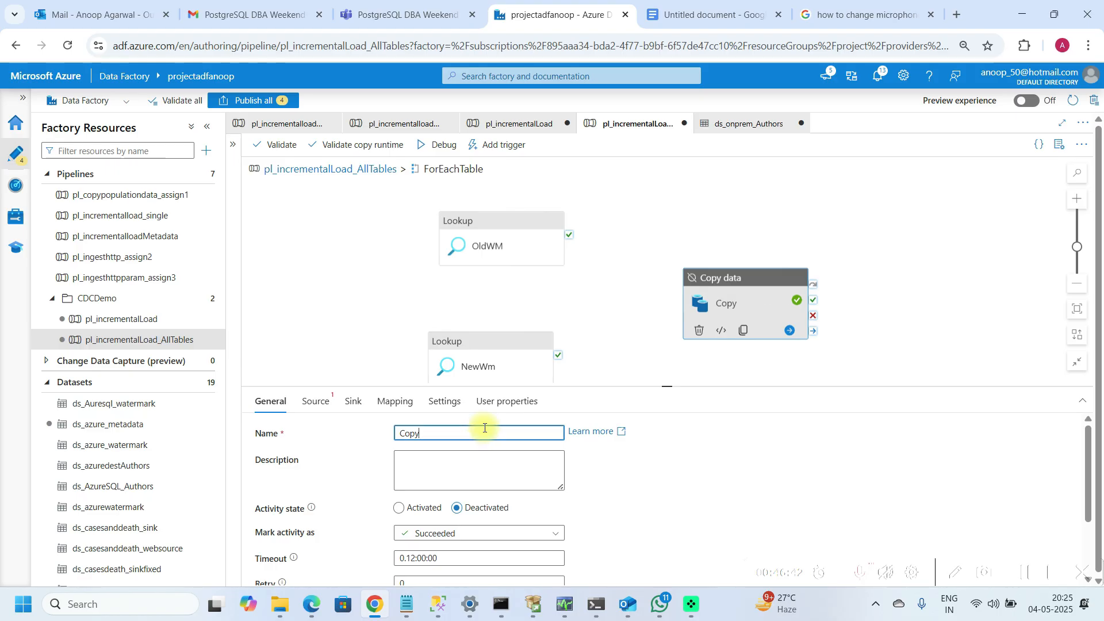
text(AllTables)
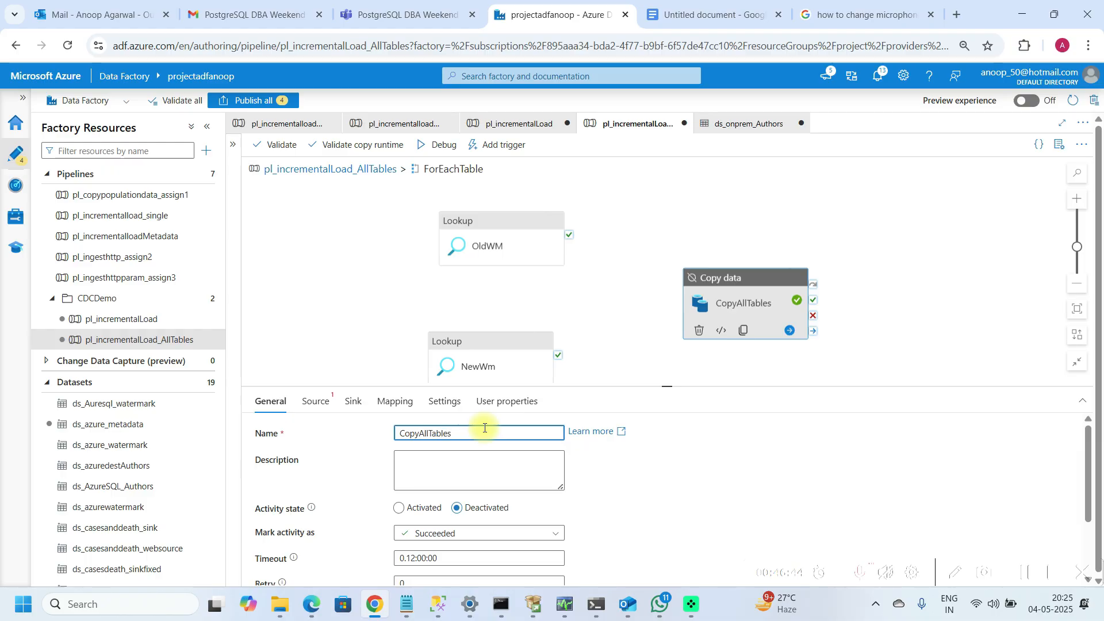
Step: Connect the success outputs of both OldWM and NewWm lookups to CopyAllTables
drag(580, 224, 682, 313)
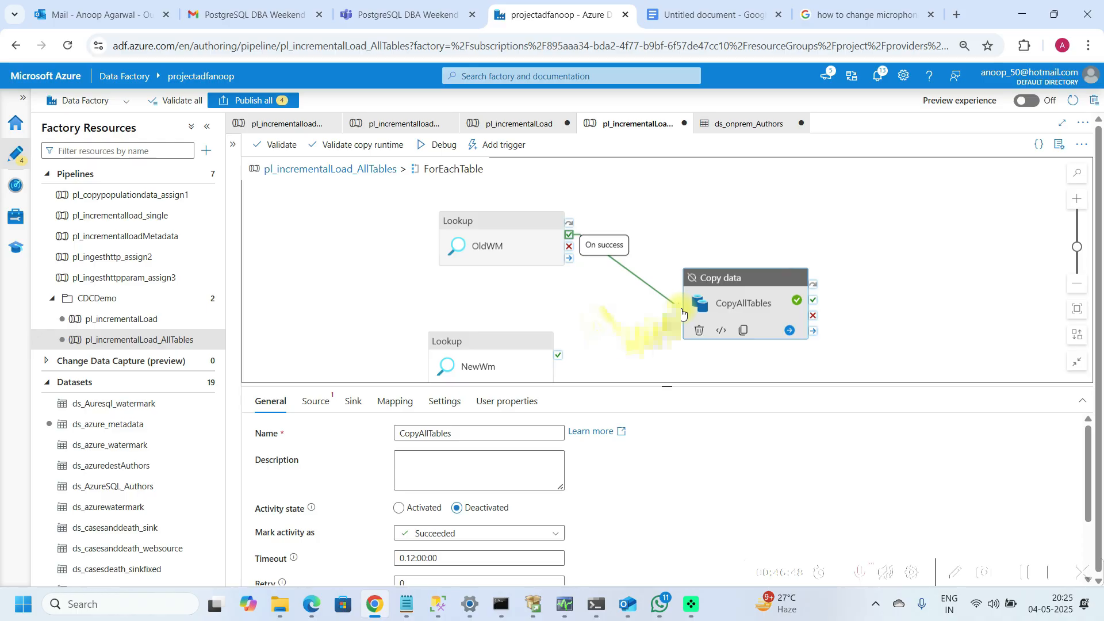
drag(696, 293, 702, 298)
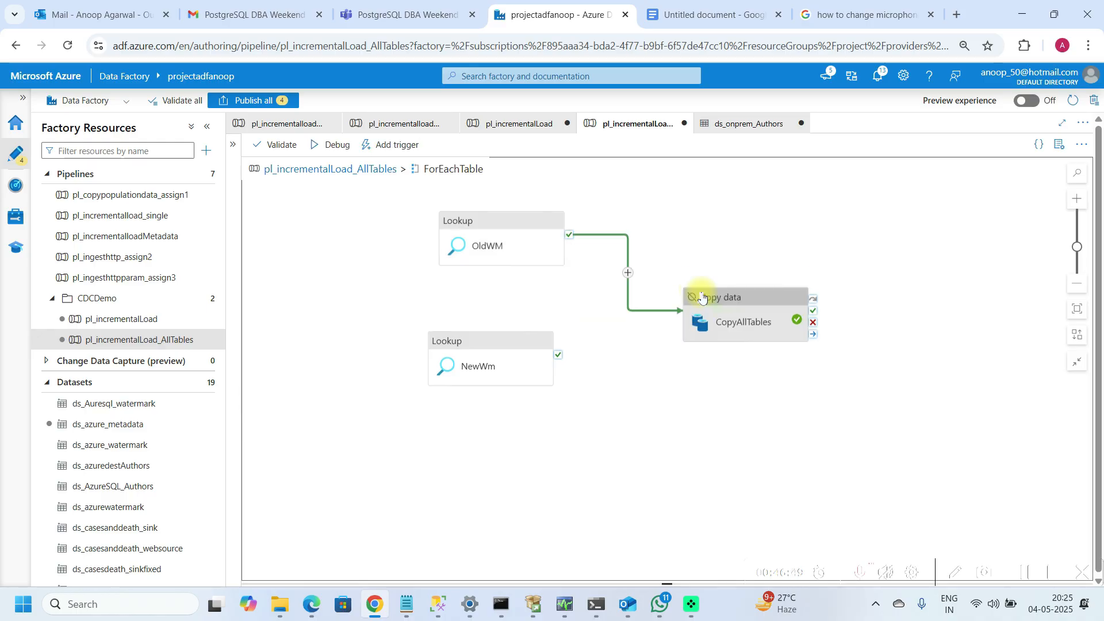
drag(559, 355, 722, 302)
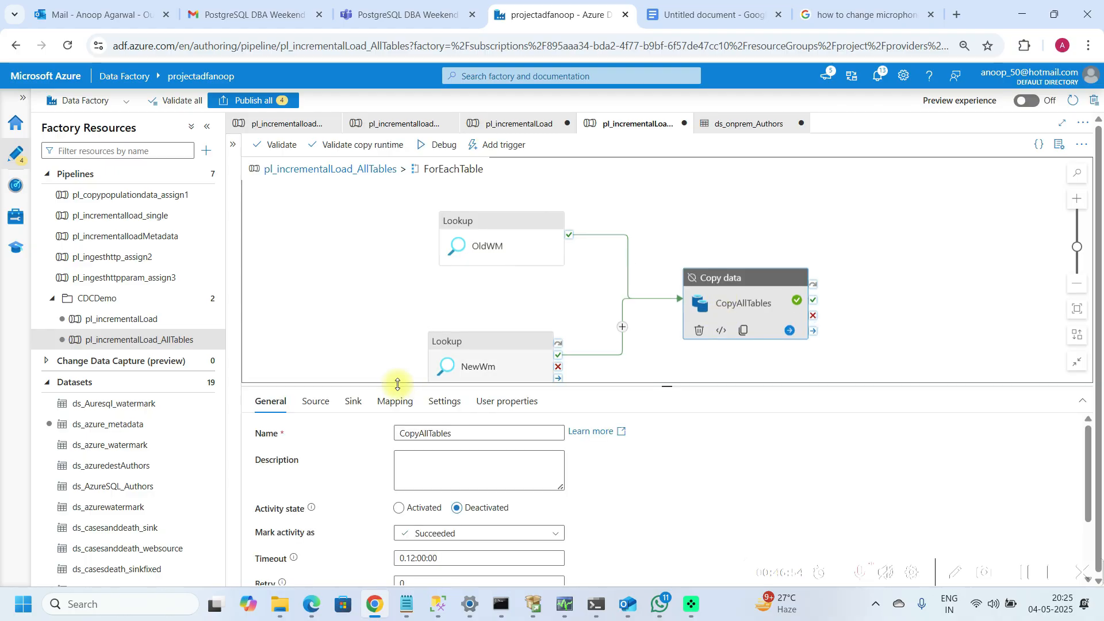
drag(397, 384, 398, 321)
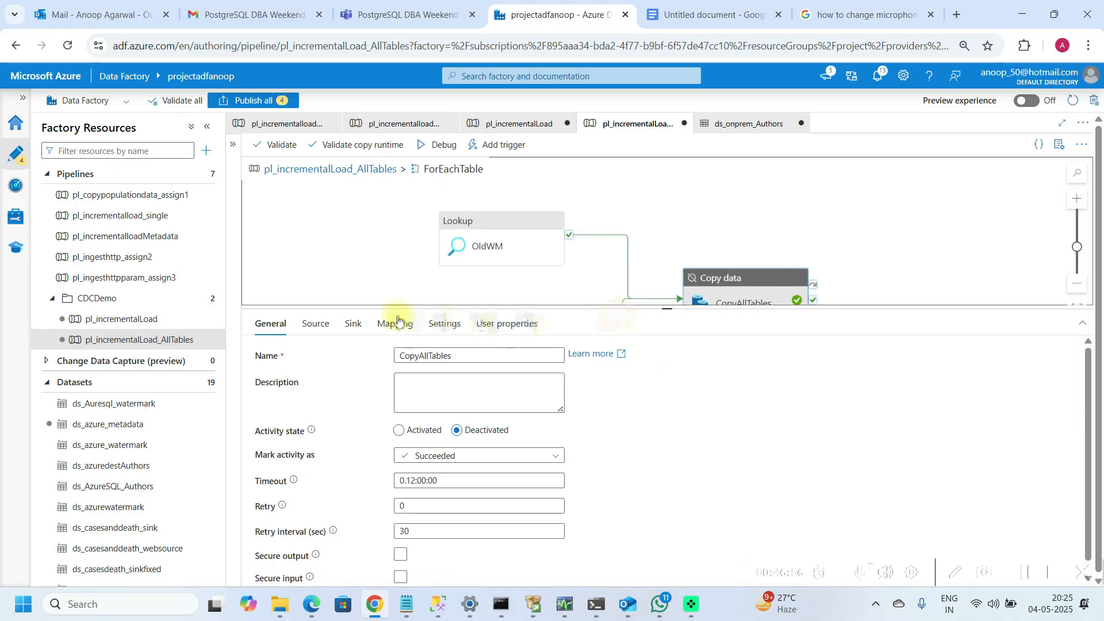
click(315, 324)
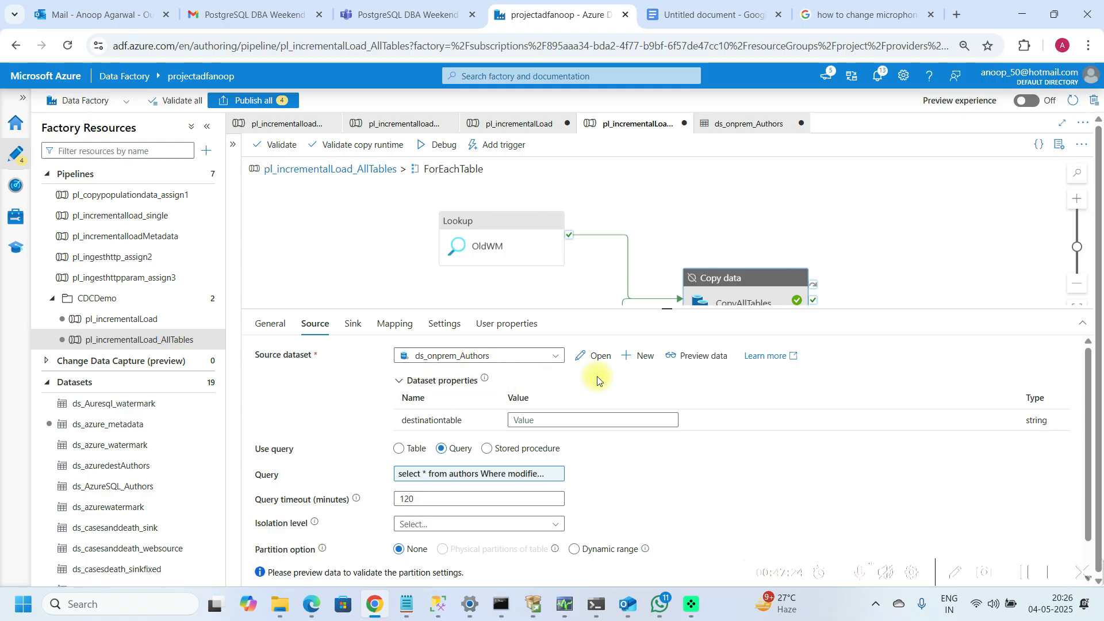
click(643, 358)
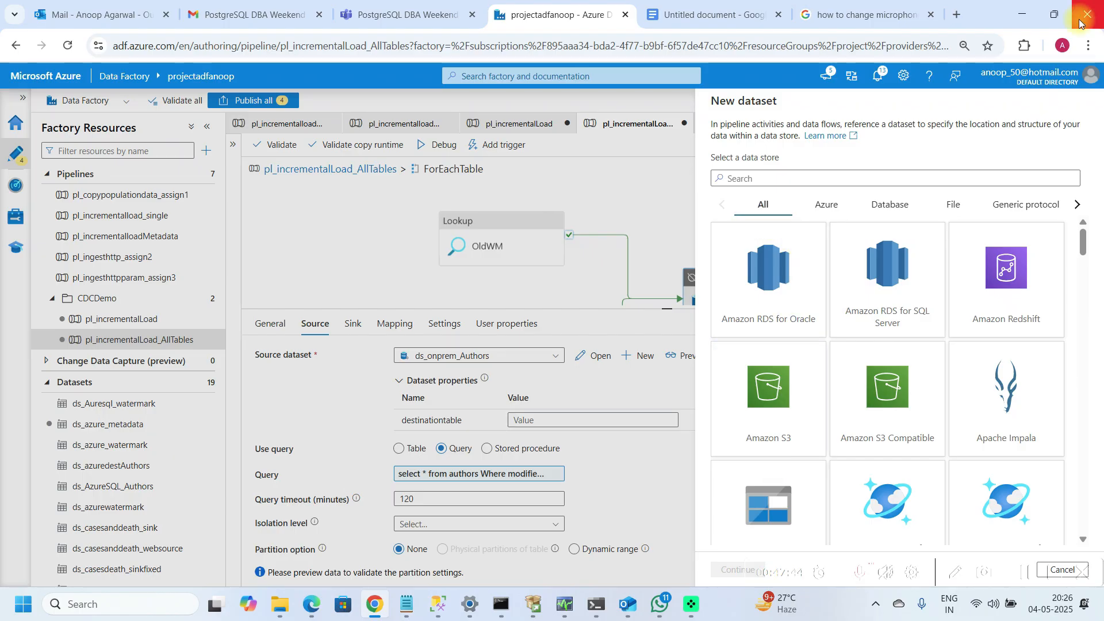
click(1058, 16)
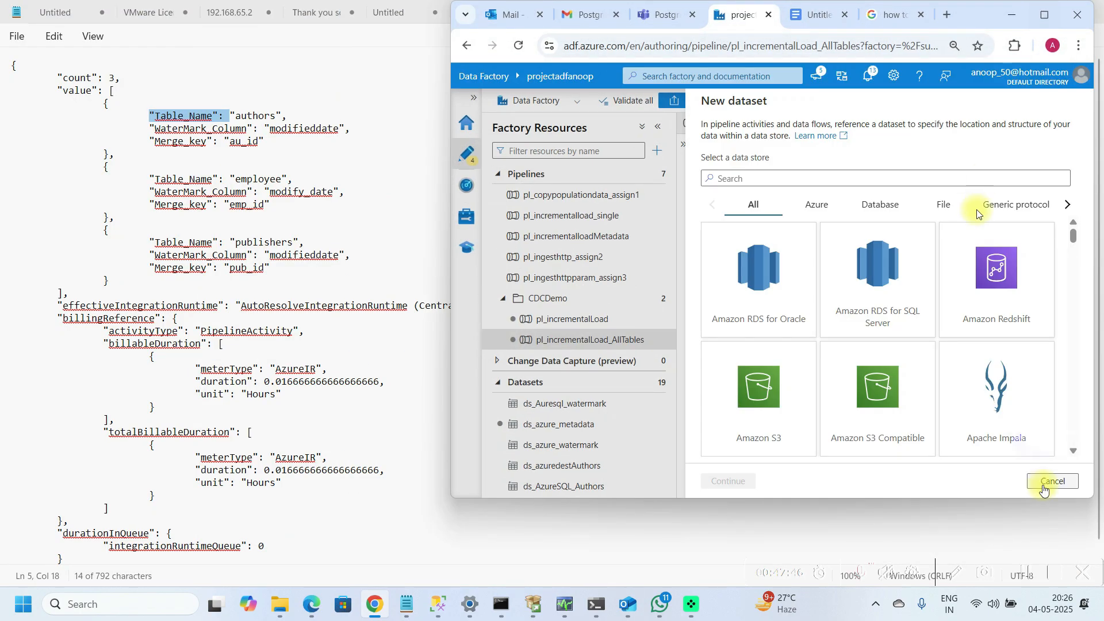
click(1042, 485)
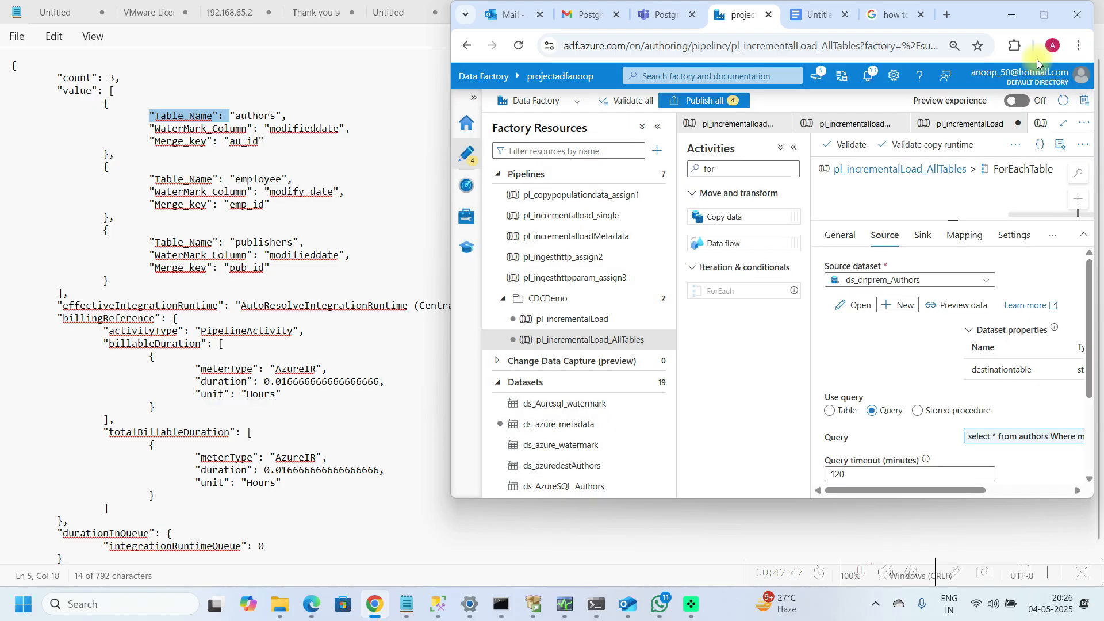
click(1045, 15)
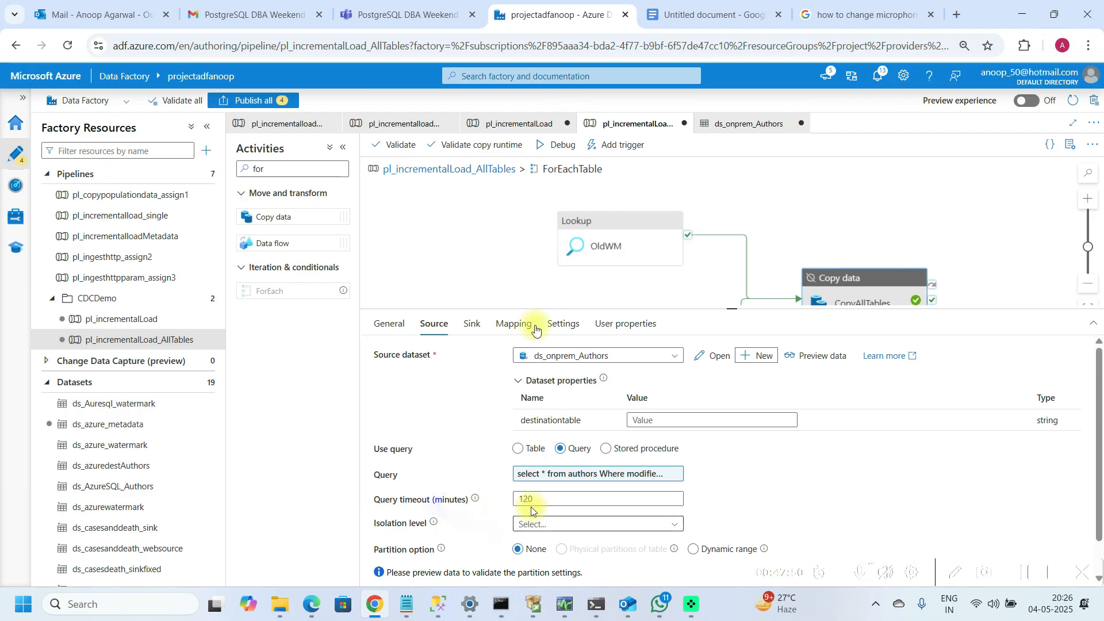
Step: Open CopyAllTables' source query expression and select the entire query
click(589, 475)
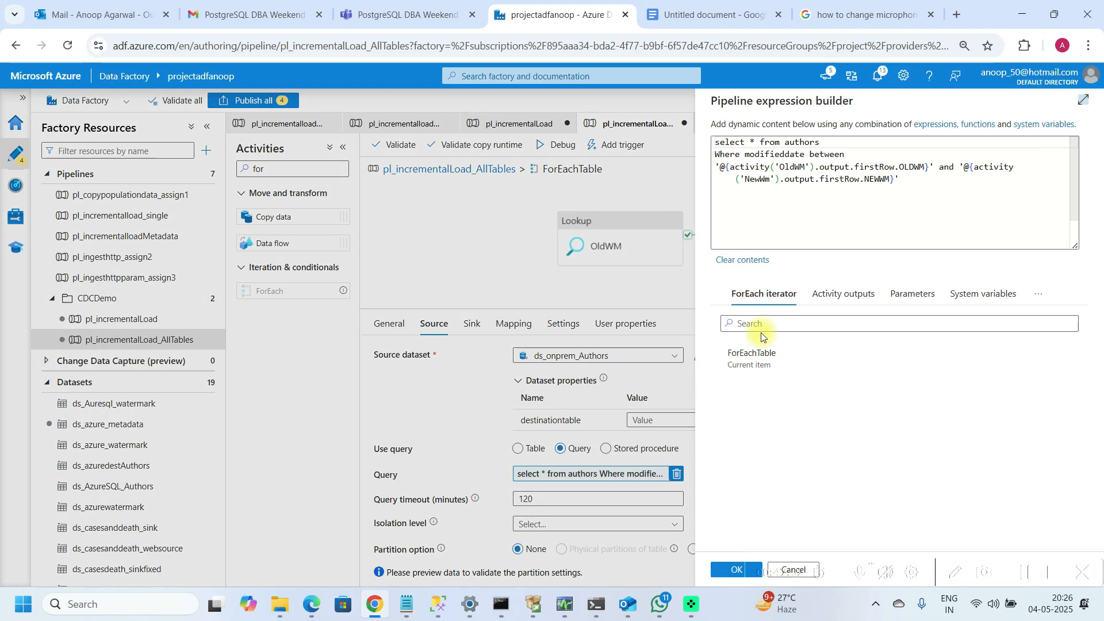
click(807, 212)
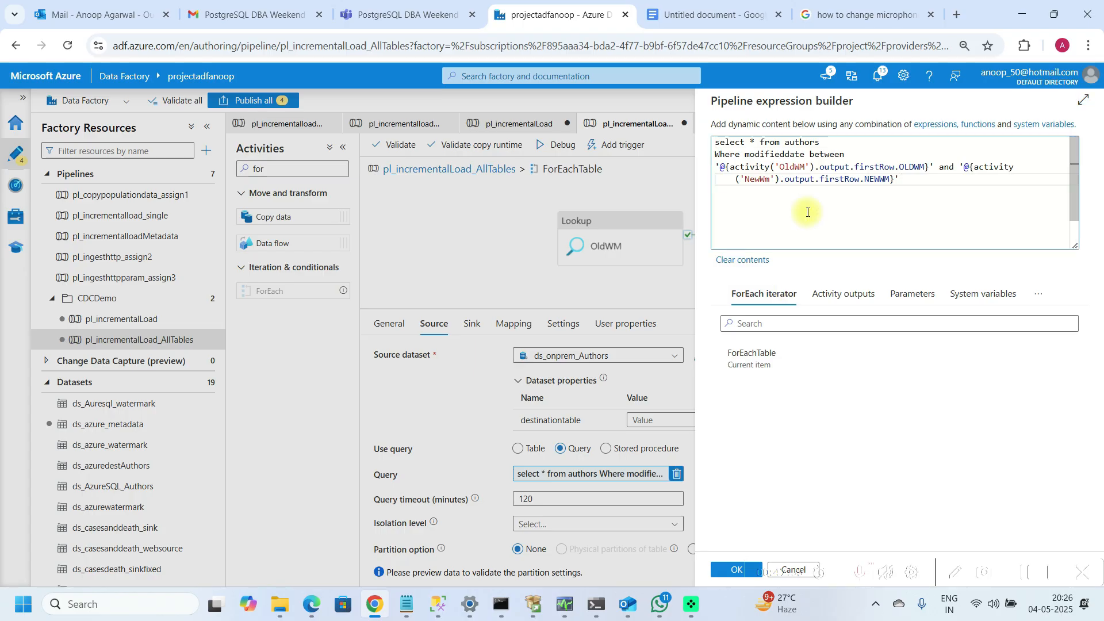
key(shift+Up)
key(shift+Up)
key(shift+Up)
key(shift+Up)
key(ctrl+c)
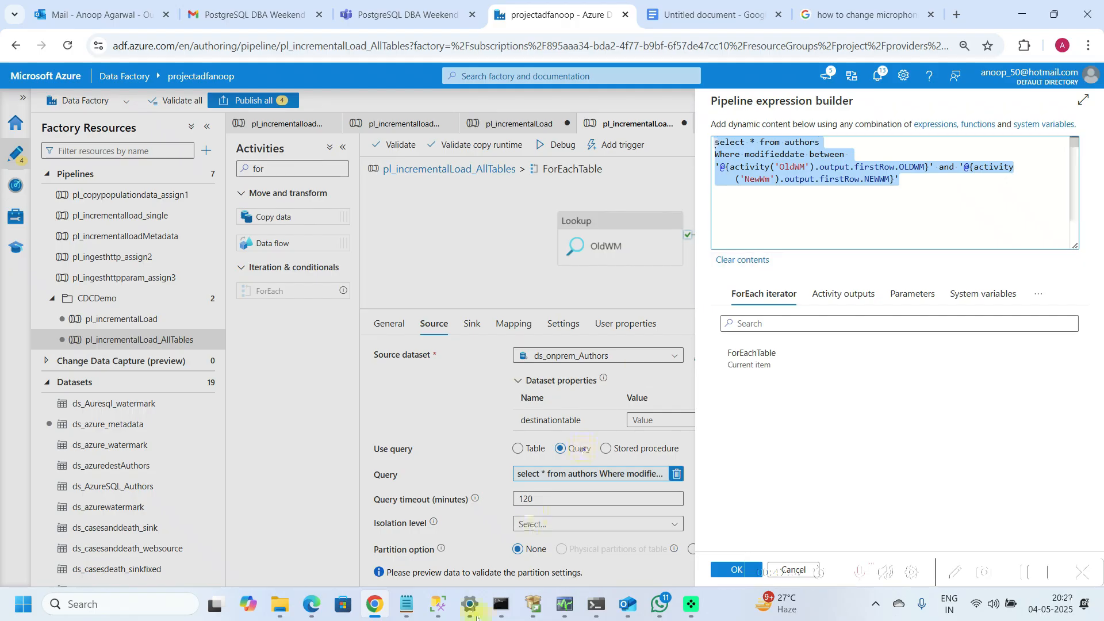
Step: Switch to Notepad and paste the copied source query at the end of the document below the JSON
click(408, 605)
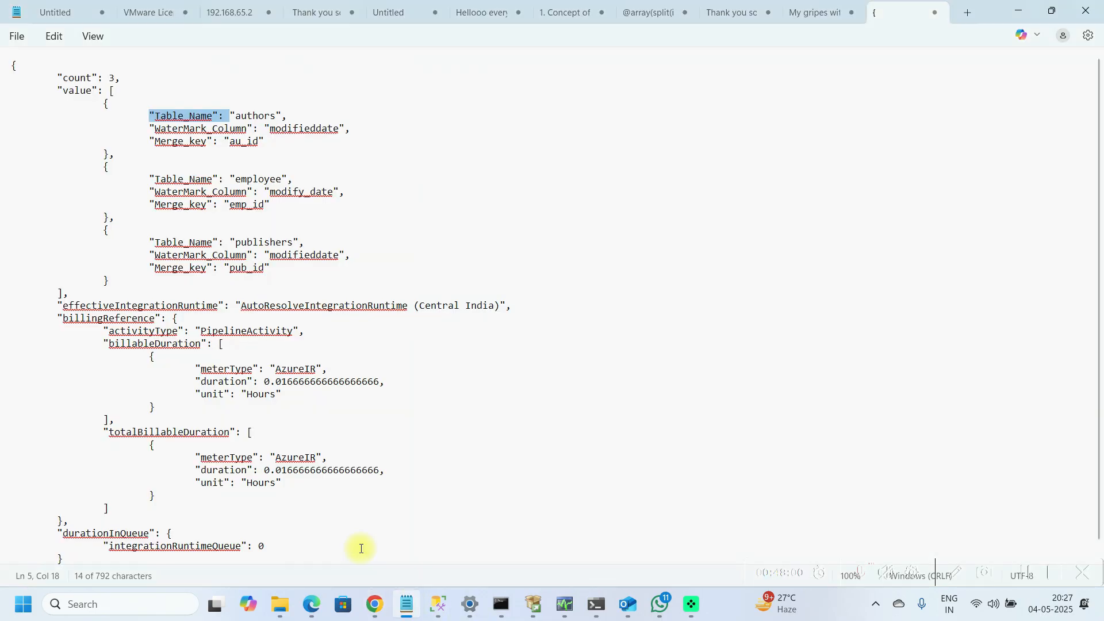
click(352, 543)
key(ctrl+End)
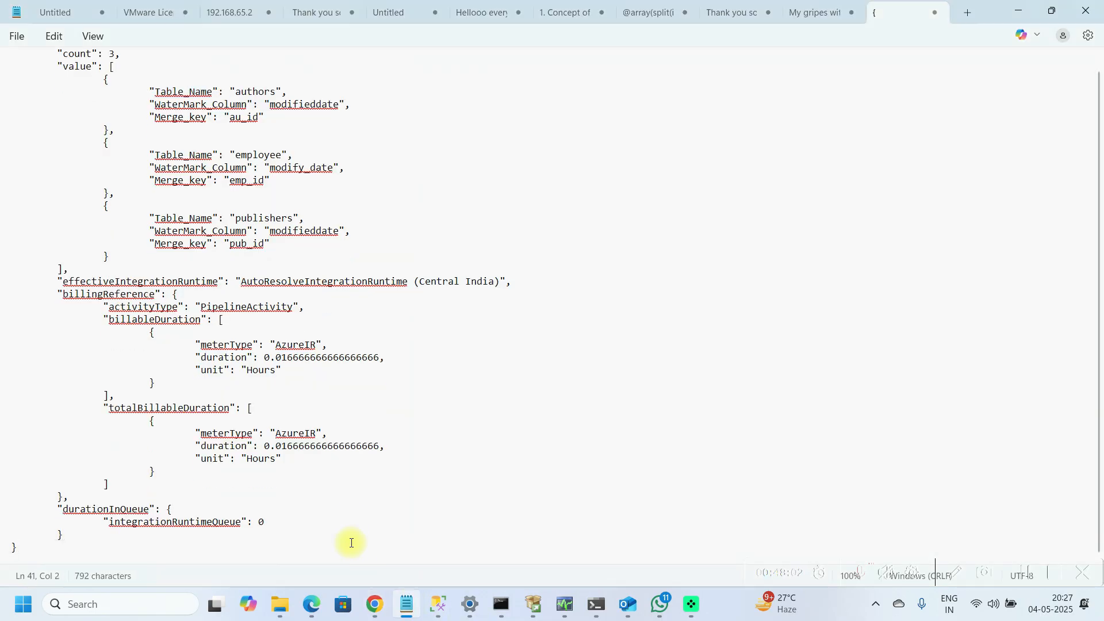
key(Return)
key(Return)
key(Return)
key(Return)
key(ctrl+v)
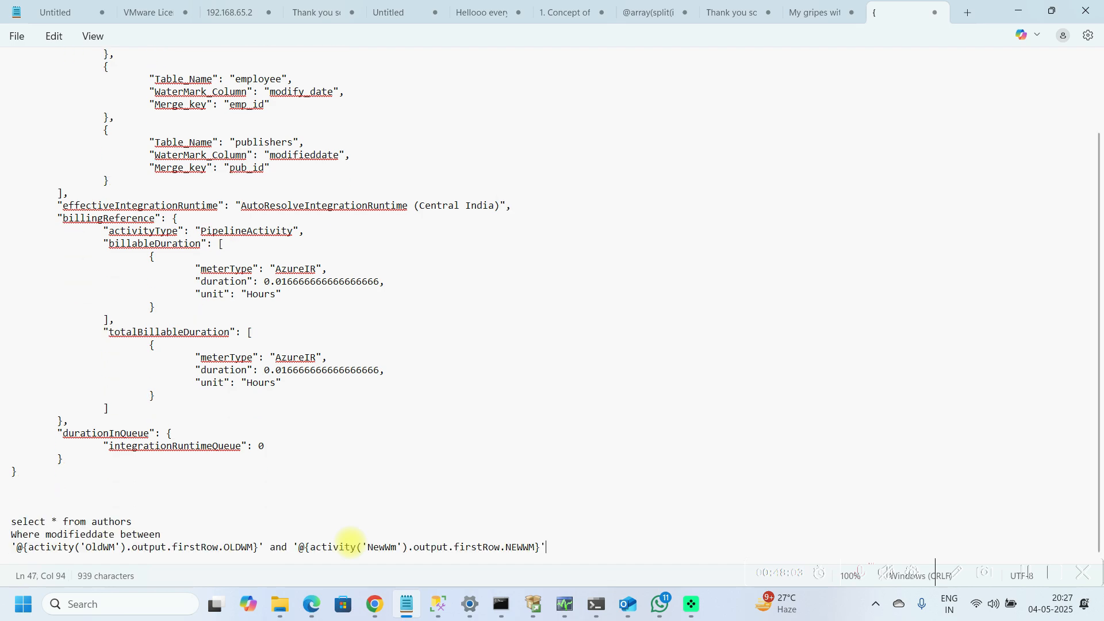
Step: Start a new source dataset for CopyAllTables, choosing the Azure SQL Database data store
click(379, 614)
click(719, 571)
click(765, 356)
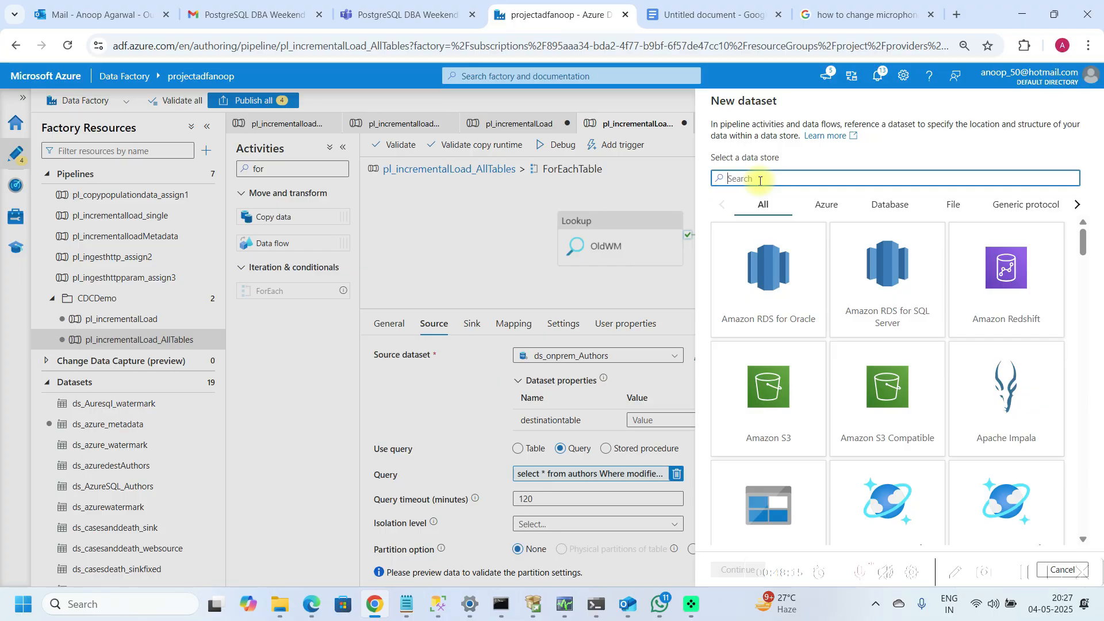
text(azure sql)
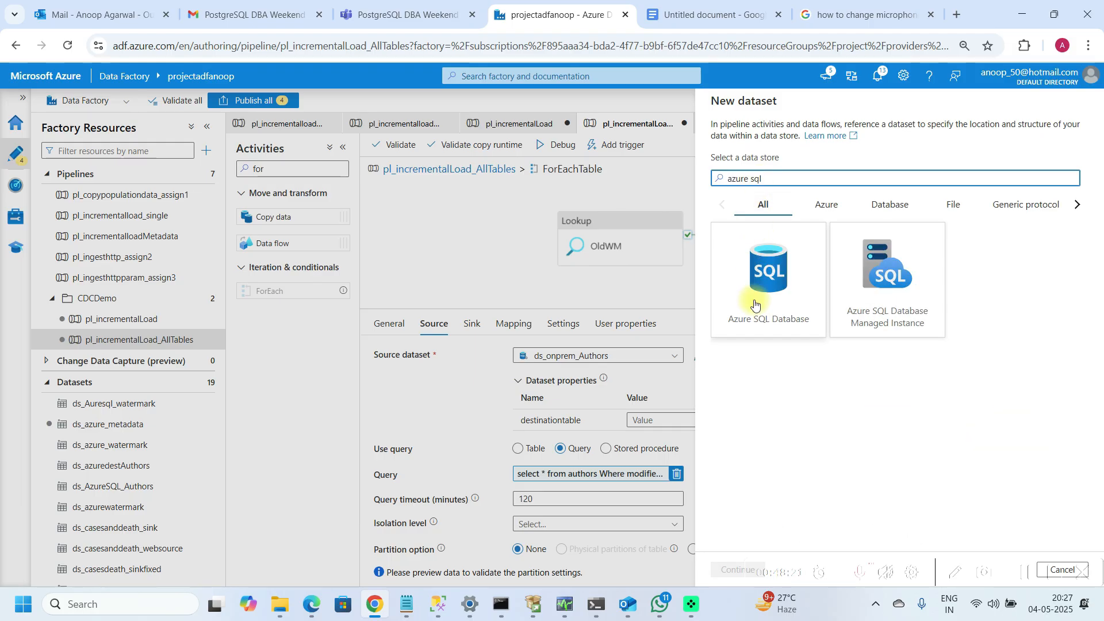
click(755, 305)
click(733, 570)
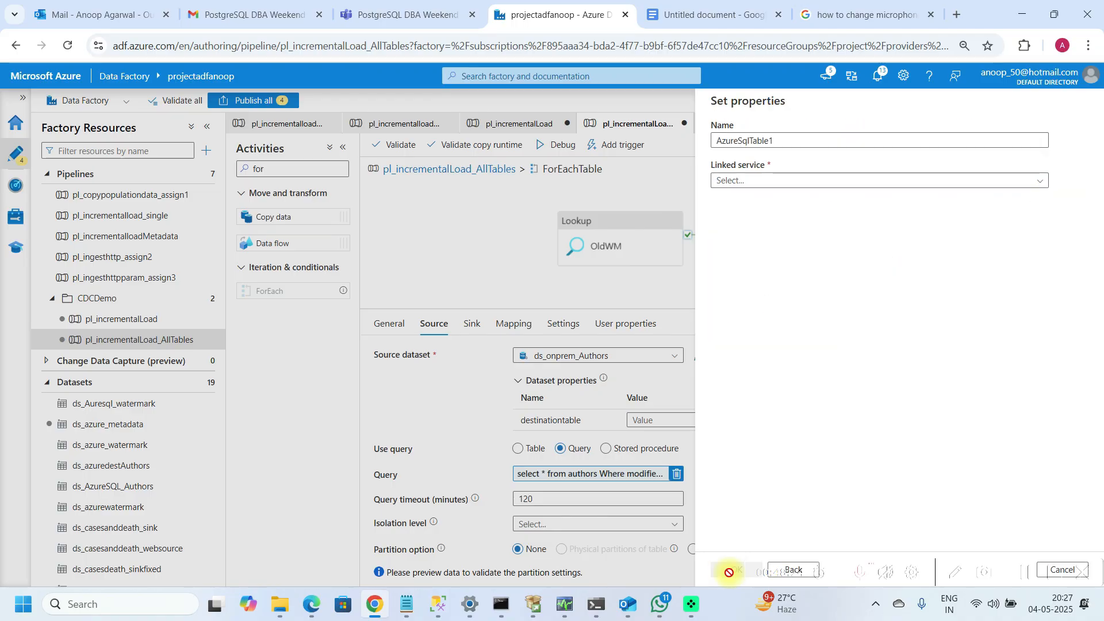
Step: Name the new dataset ds_AzureSQL_Destination and select the ds_azuresqldb linked service
click(777, 145)
key(BackSpace)
key(BackSpace)
key(BackSpace)
key(BackSpace)
key(BackSpace)
key(BackSpace)
key(BackSpace)
key(BackSpace)
key(BackSpace)
key(BackSpace)
key(BackSpace)
key(BackSpace)
key(BackSpace)
key(BackSpace)
text(ds_A)
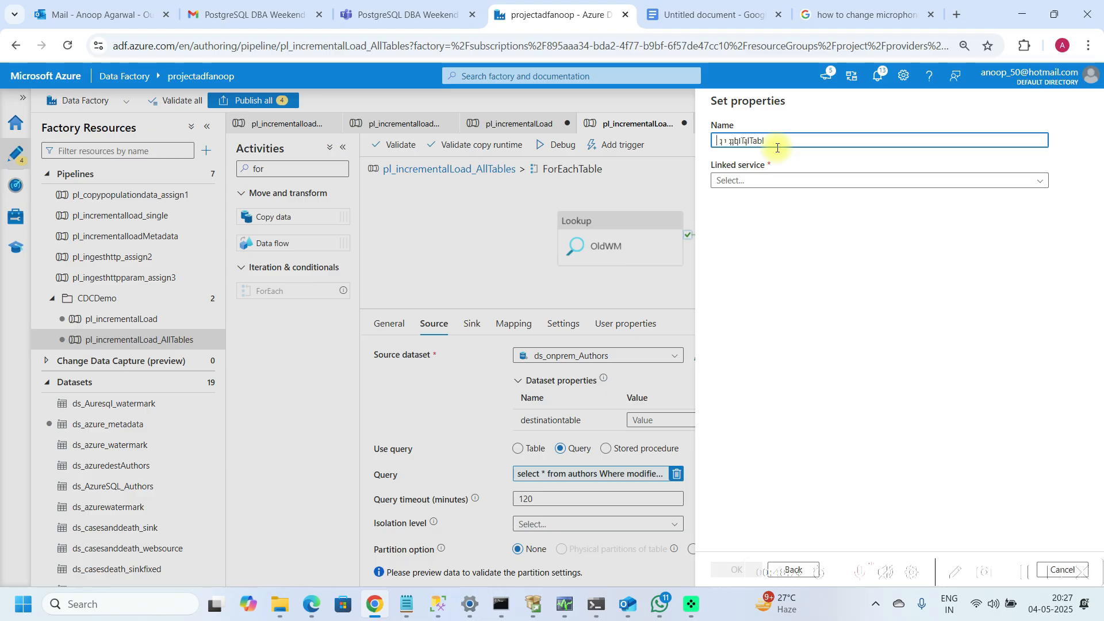
text(zire)
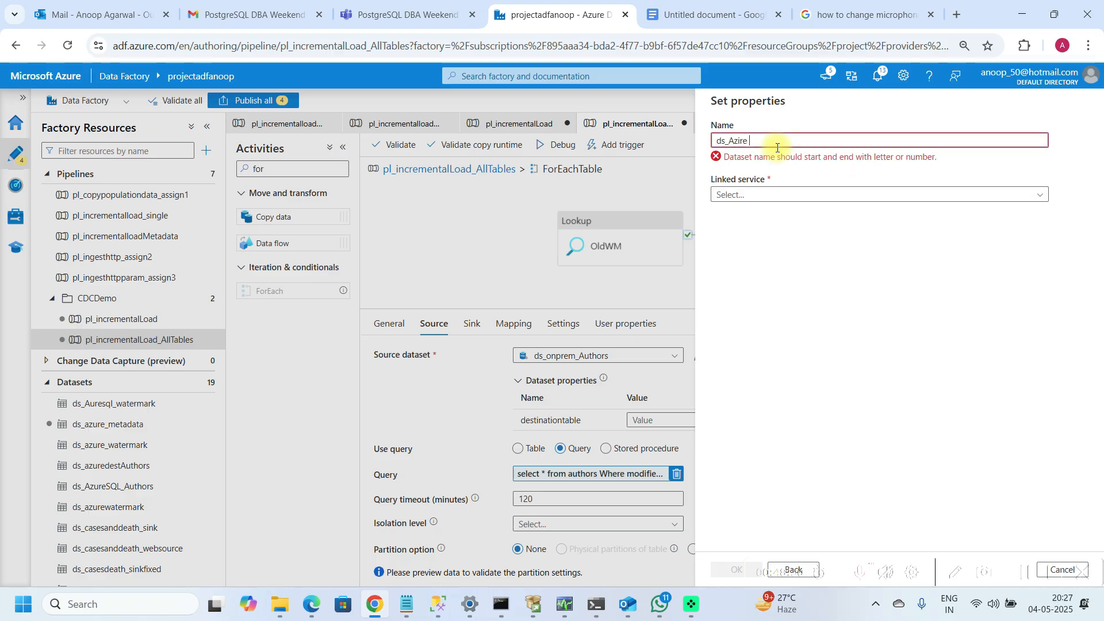
key(BackSpace)
key(BackSpace)
key(BackSpace)
key(BackSpace)
text(us)
text(e)
key(BackSpace)
text(SQL_D)
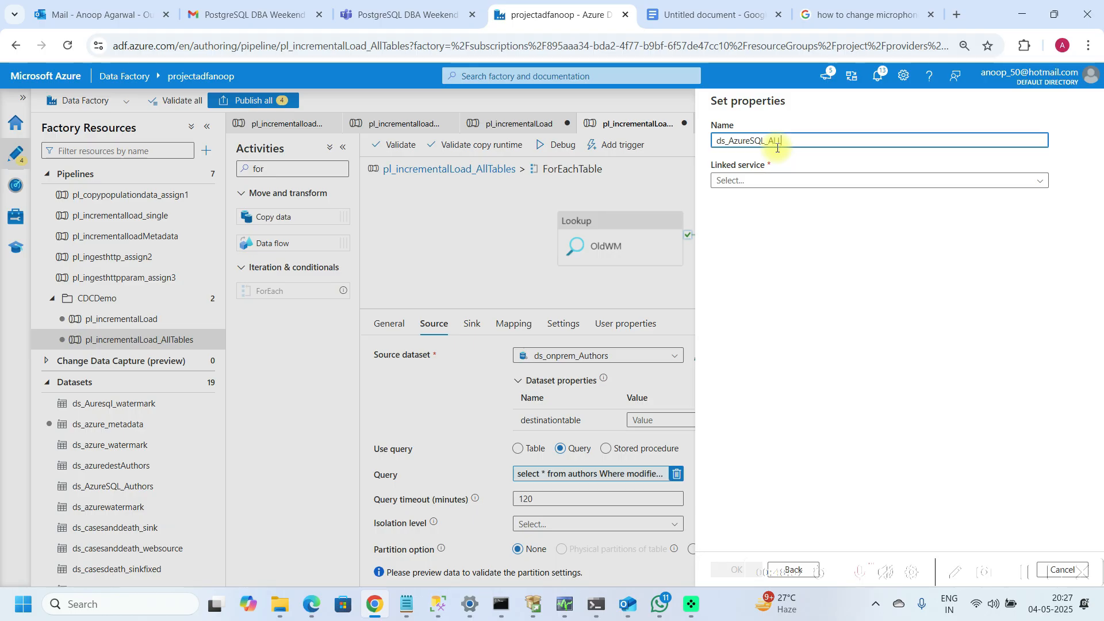
text(estination)
click(773, 181)
click(748, 244)
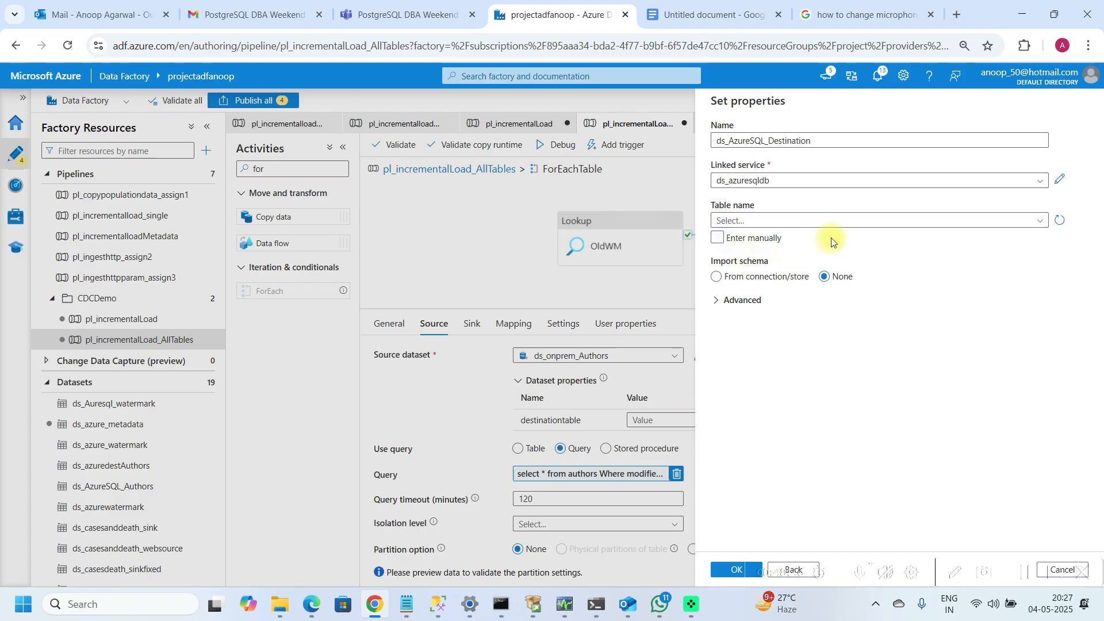
Step: Rename the new dataset to ds_AzureSQL_Source
drag(713, 303, 778, 232)
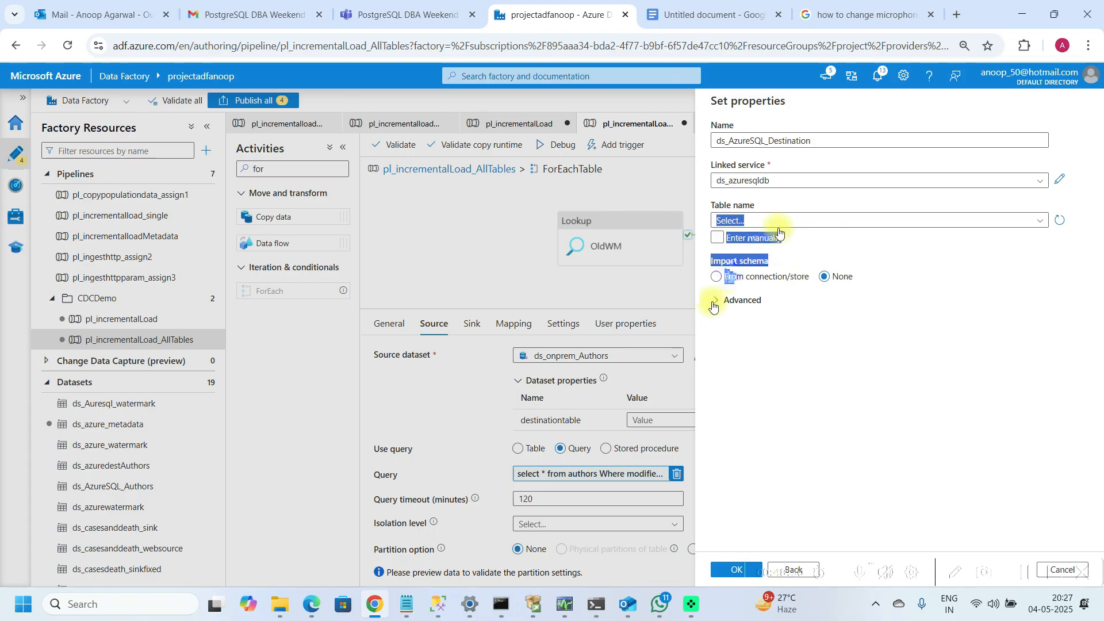
click(903, 278)
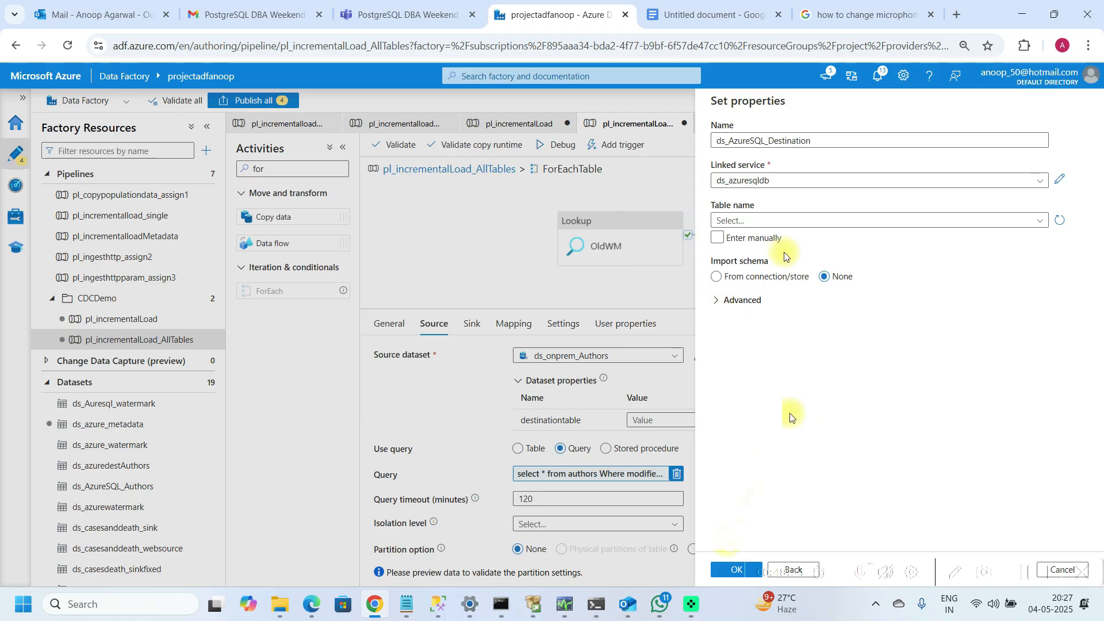
click(822, 141)
key(BackSpace)
key(BackSpace)
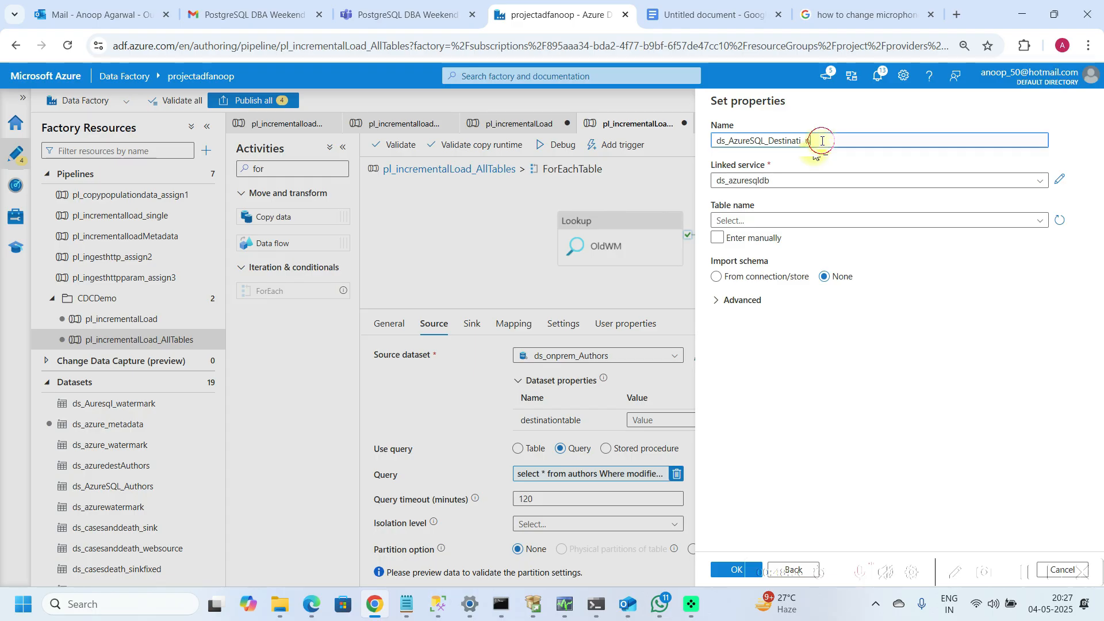
key(BackSpace)
key(BackSpace)
key(BackSpace)
key(BackSpace)
key(BackSpace)
key(BackSpace)
key(BackSpace)
key(BackSpace)
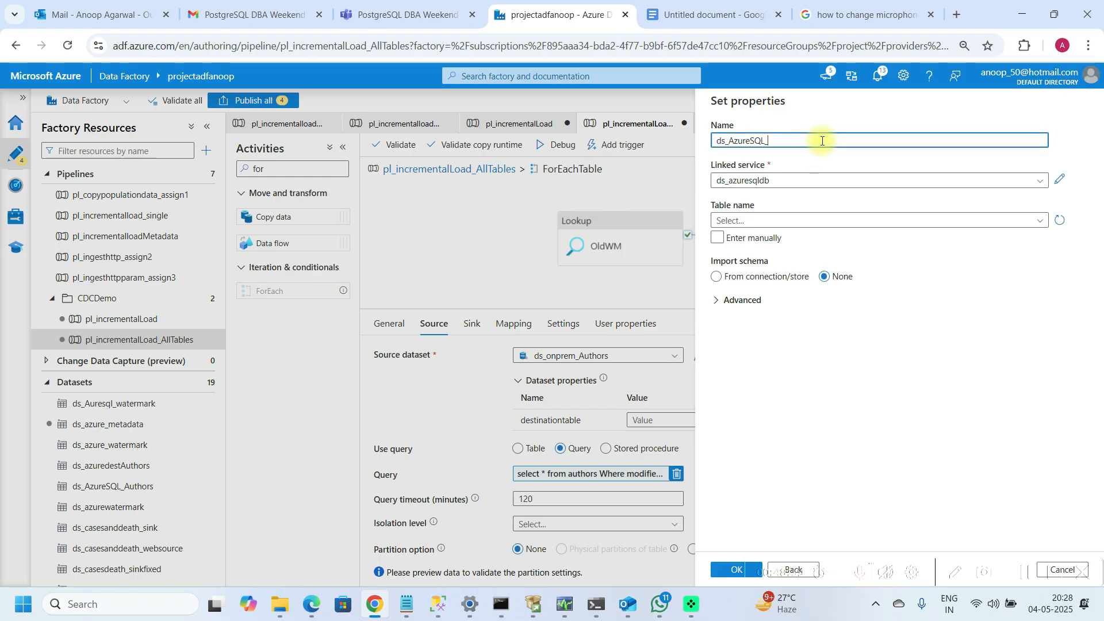
text(Source)
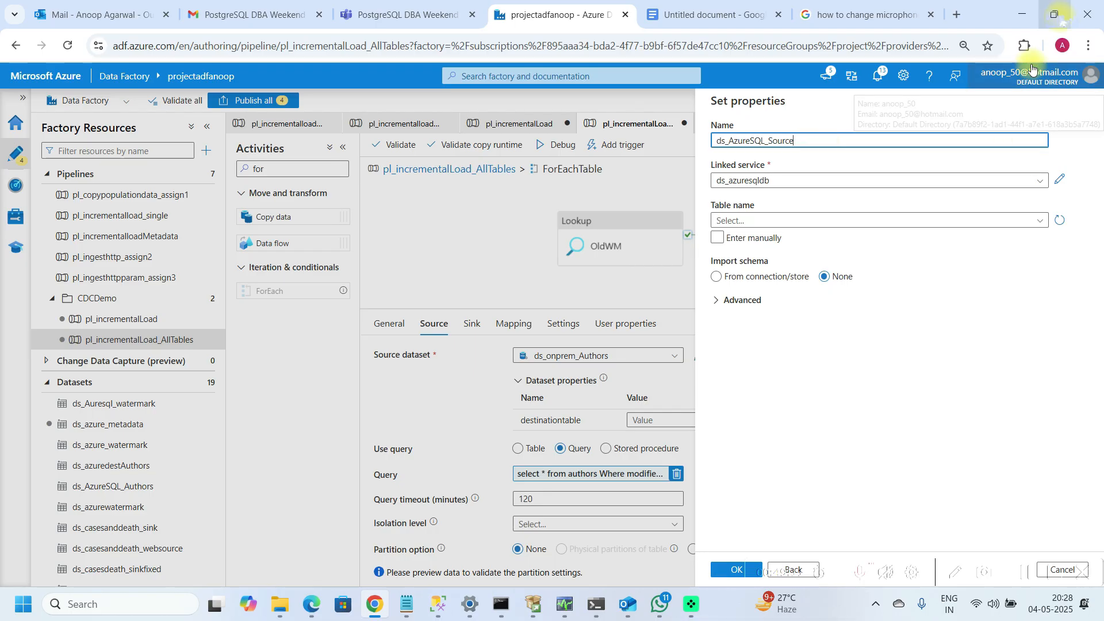
Step: Cancel the new dataset and discard its changes
mouse_move(1057, 25)
click(1057, 25)
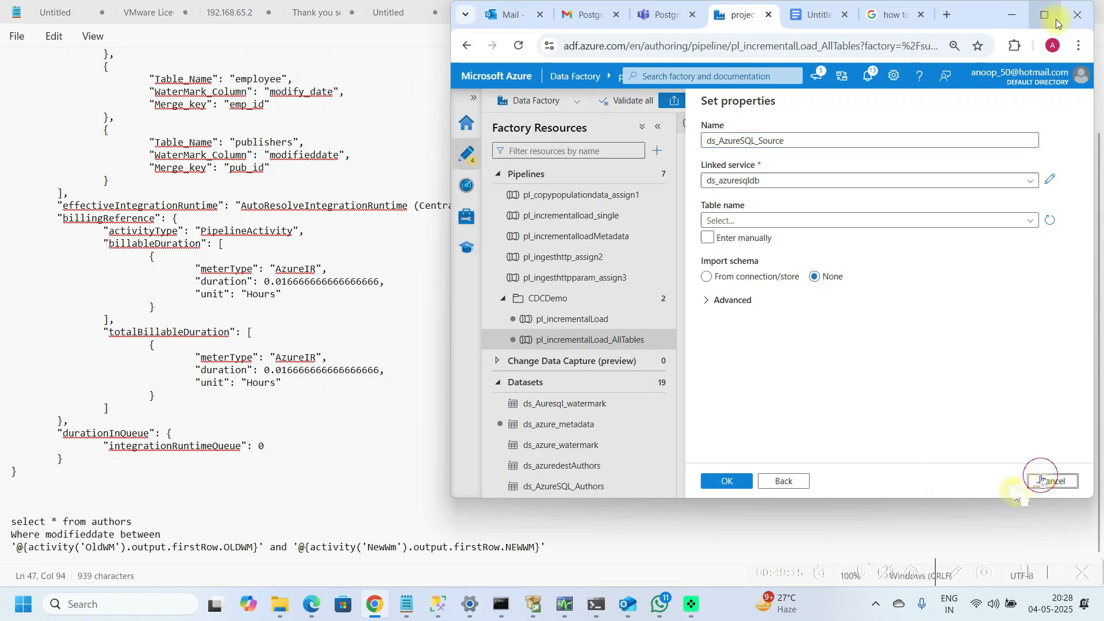
click(1053, 481)
click(774, 322)
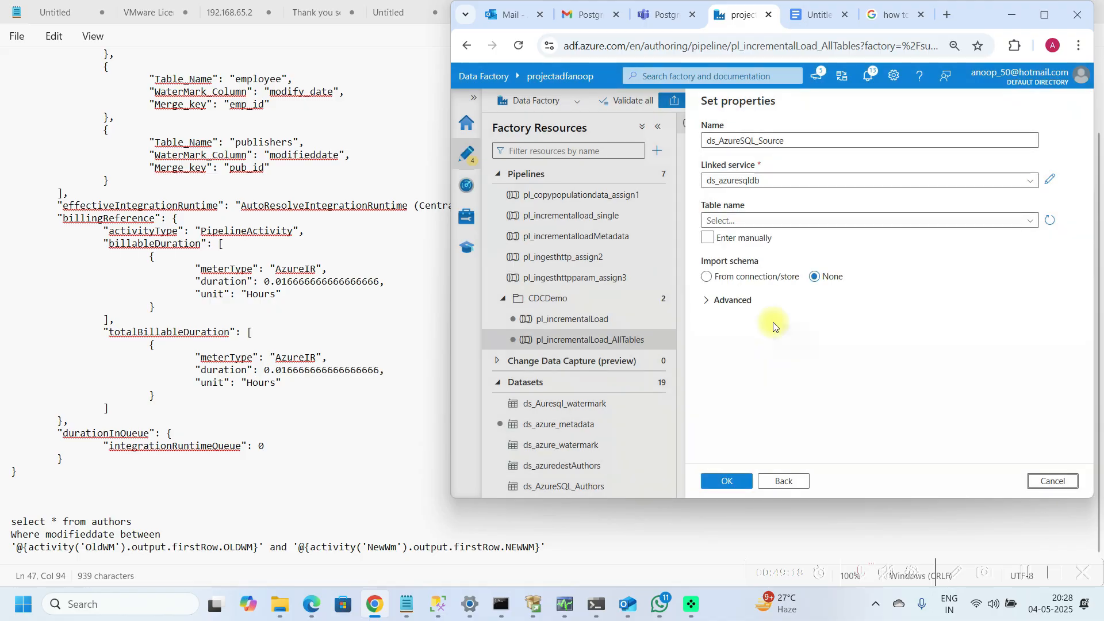
click(1039, 482)
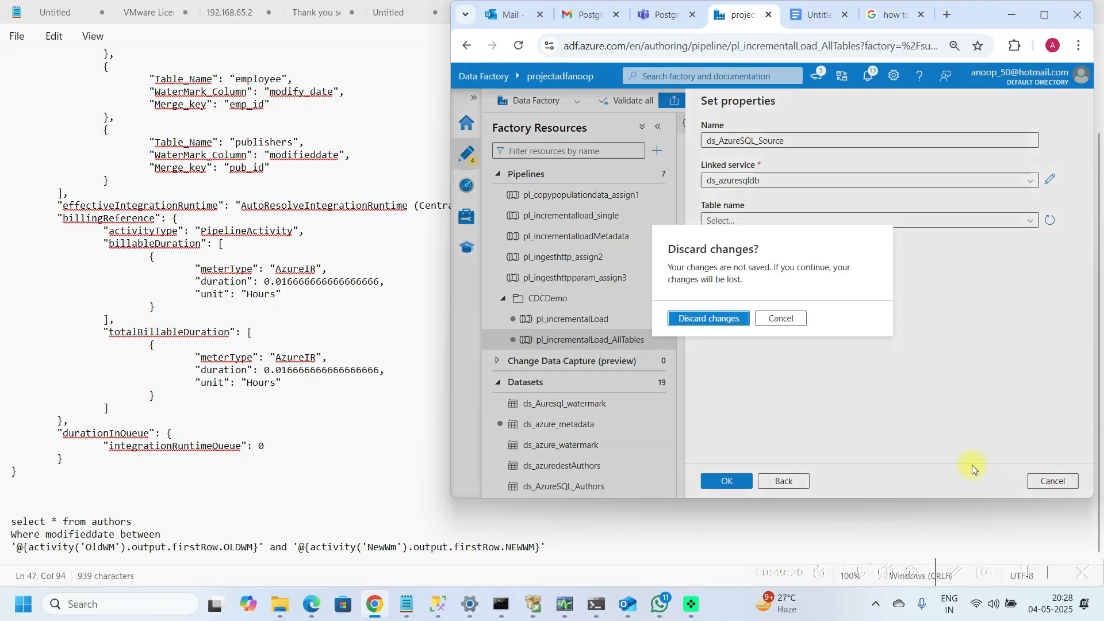
click(715, 322)
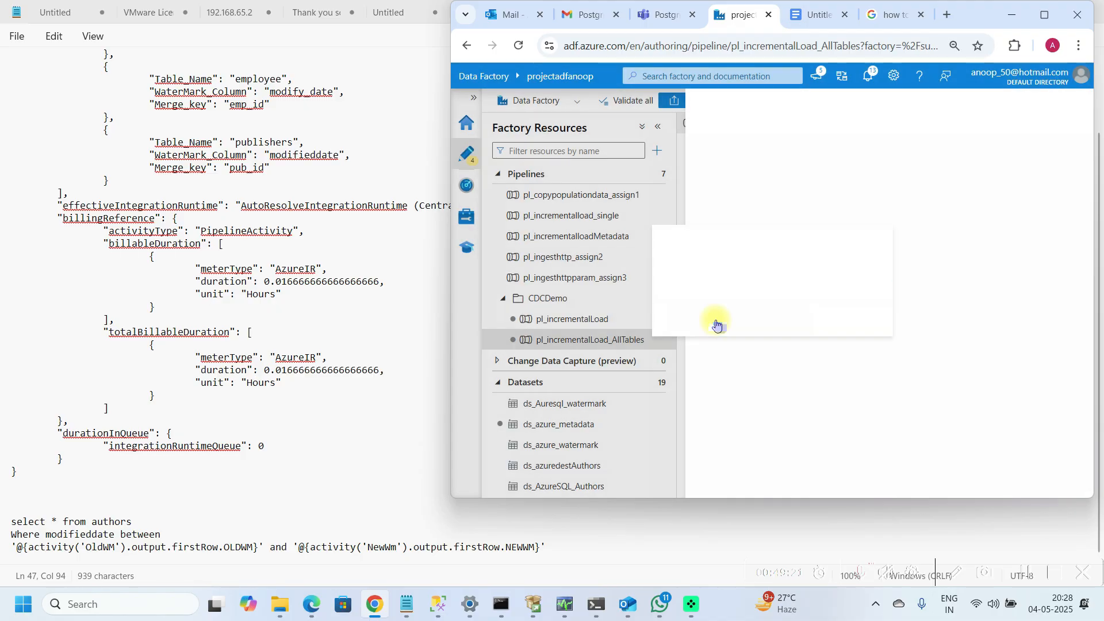
Step: Open the ds_onprem_Authors source dataset and inspect its linked service connection settings
click(1044, 18)
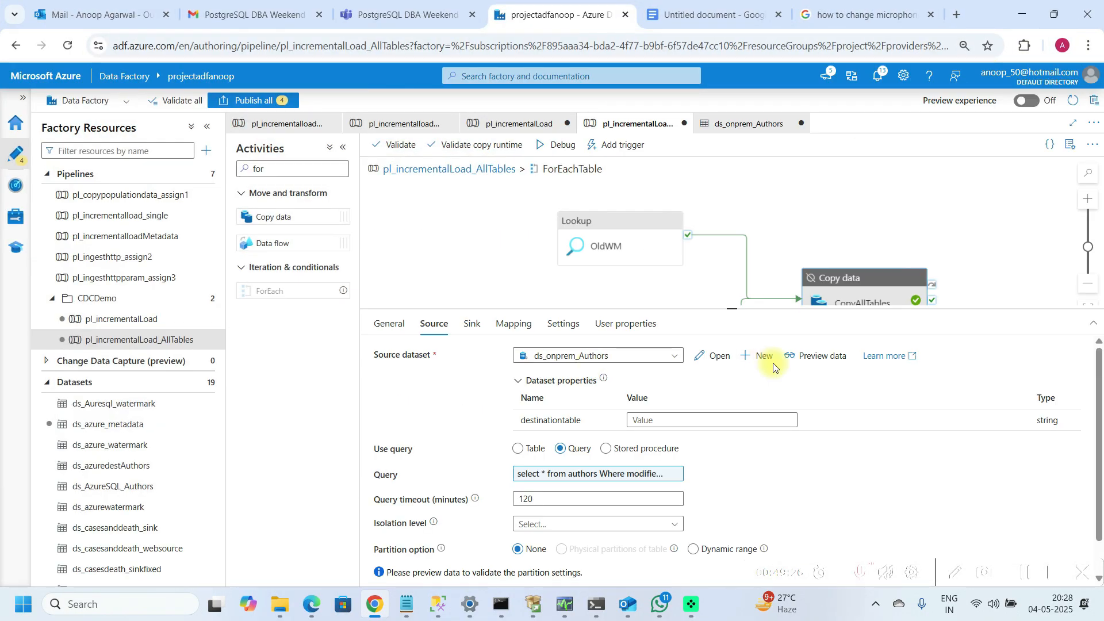
click(722, 363)
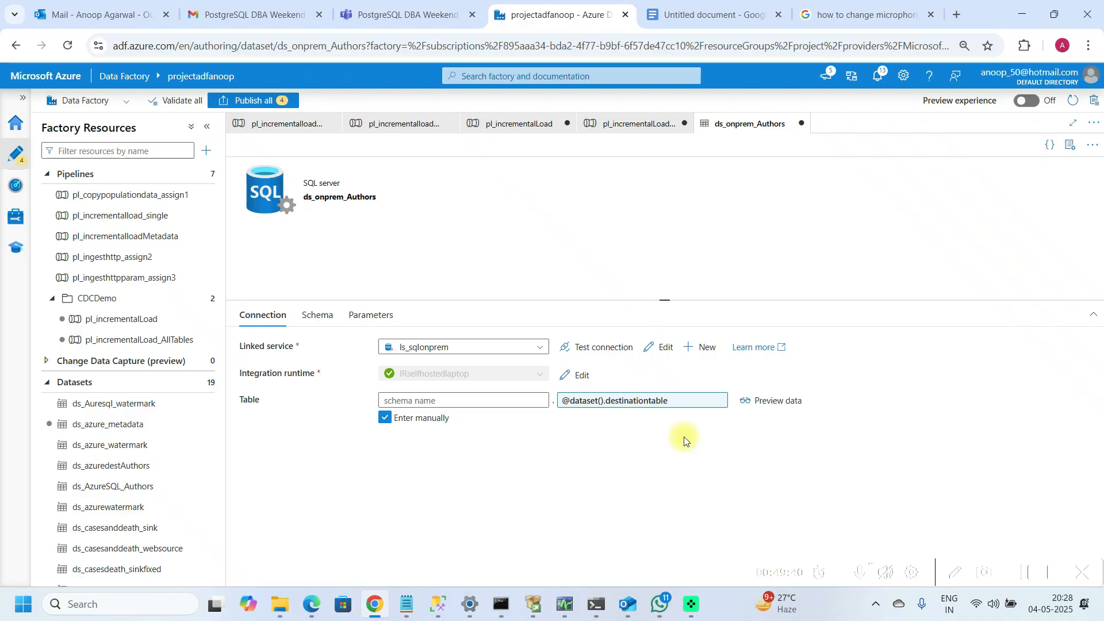
click(665, 350)
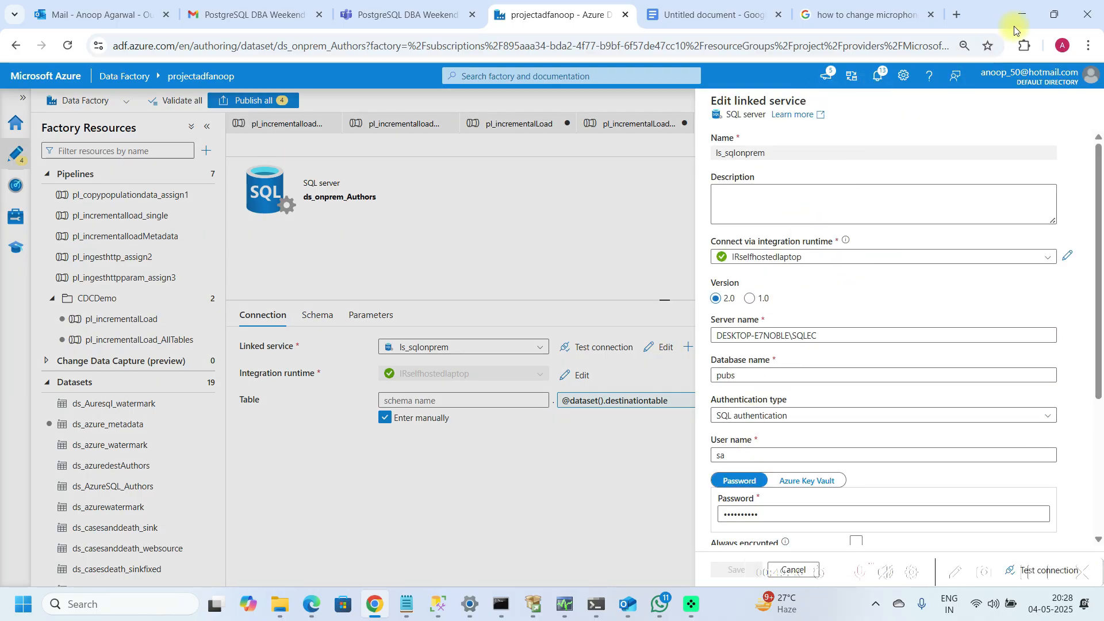
click(1054, 14)
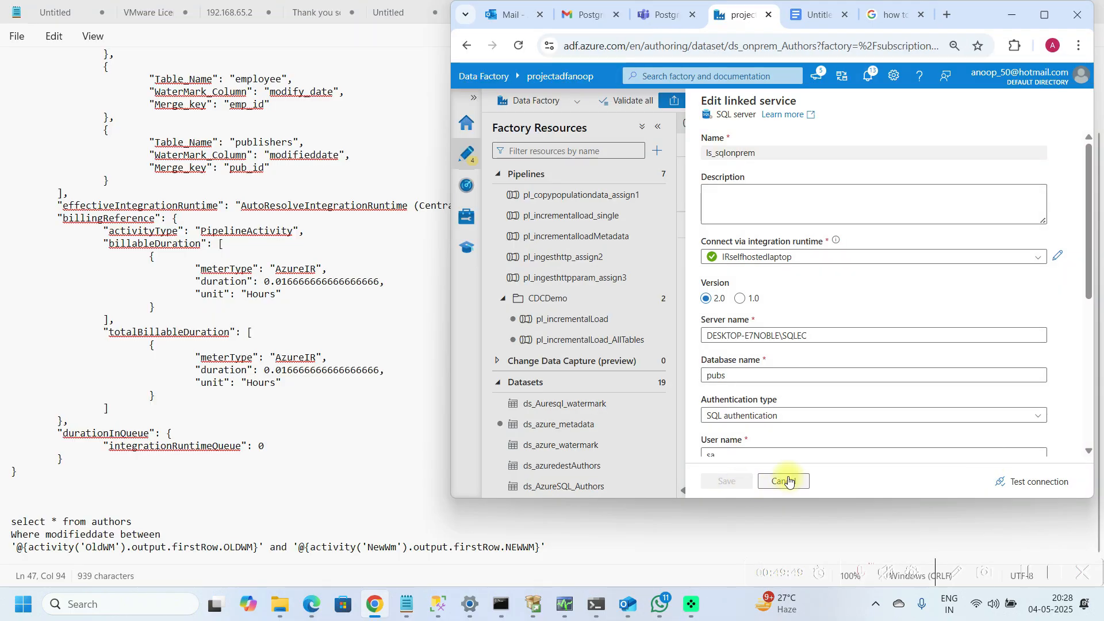
click(783, 481)
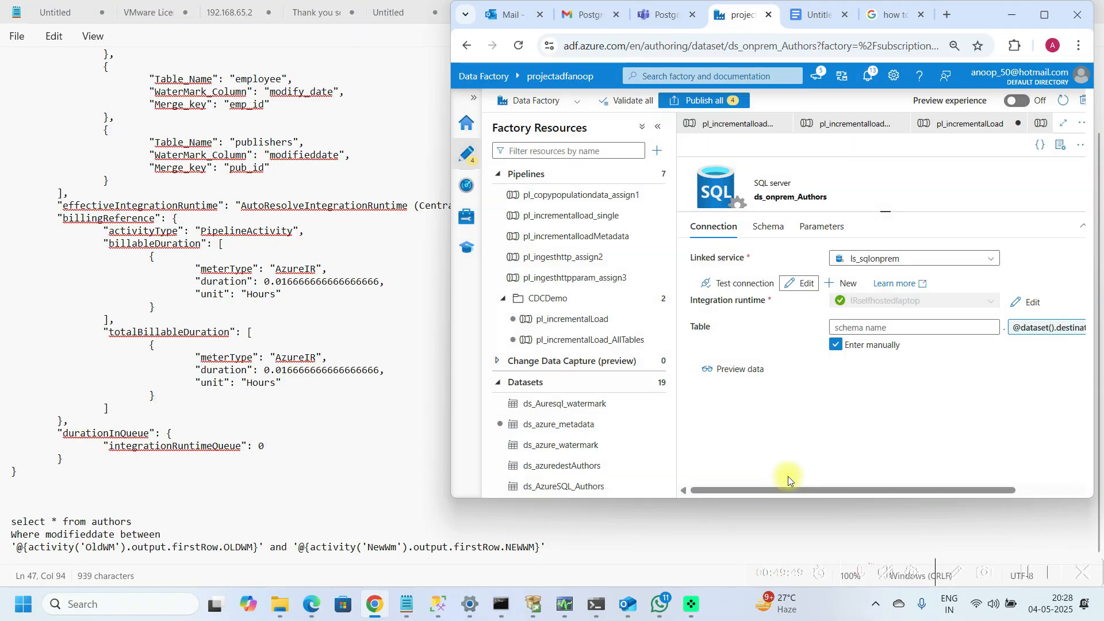
click(1035, 23)
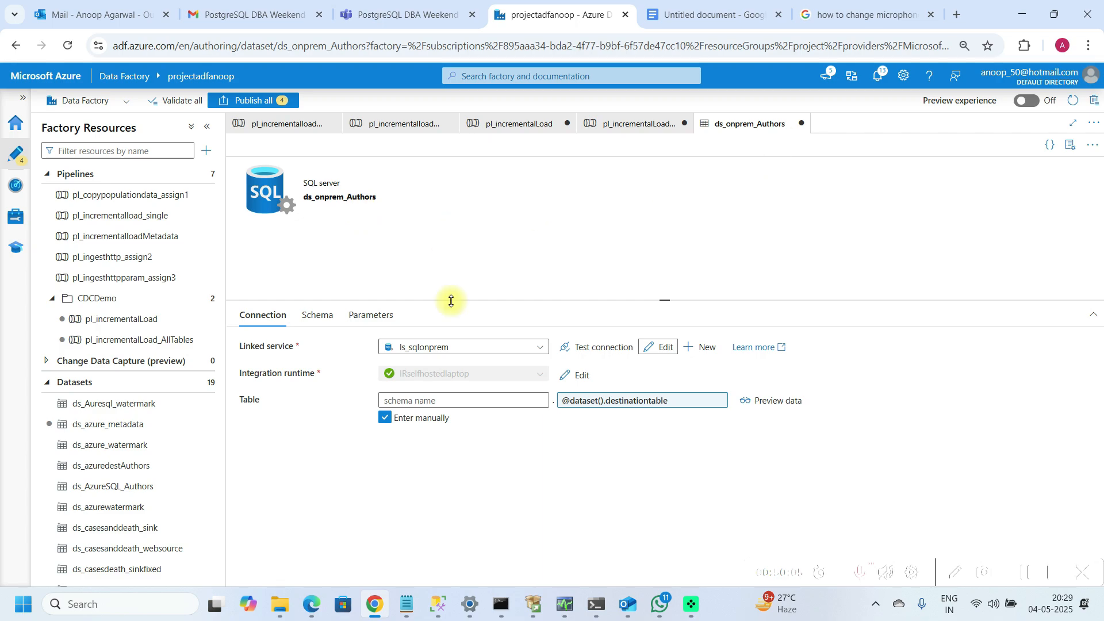
Step: Rename the dataset's destinationtable parameter to sourcetable
click(352, 320)
click(352, 397)
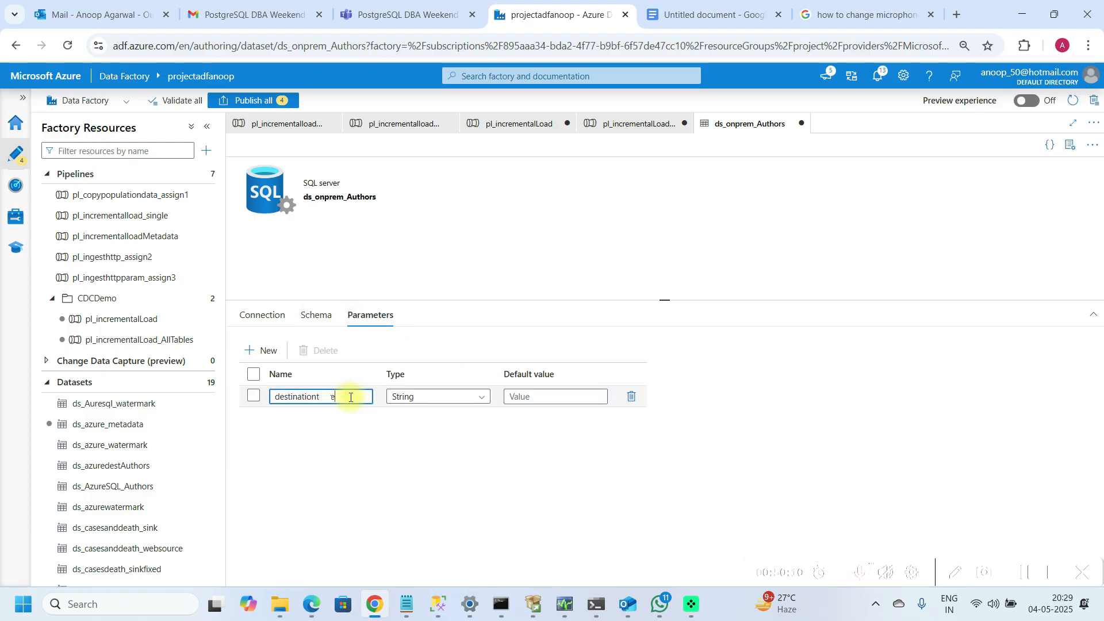
key(BackSpace)
key(BackSpace)
key(BackSpace)
text(sourcetable)
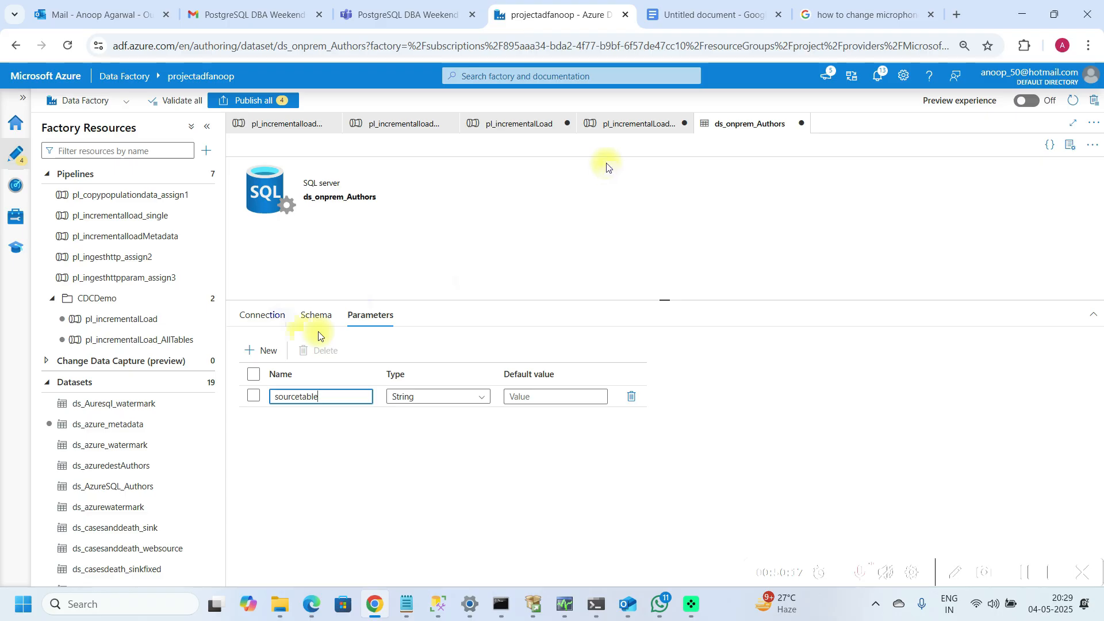
Step: Return to the pipeline and review the OldWM and NewWm lookup settings inside the ForEach
click(622, 132)
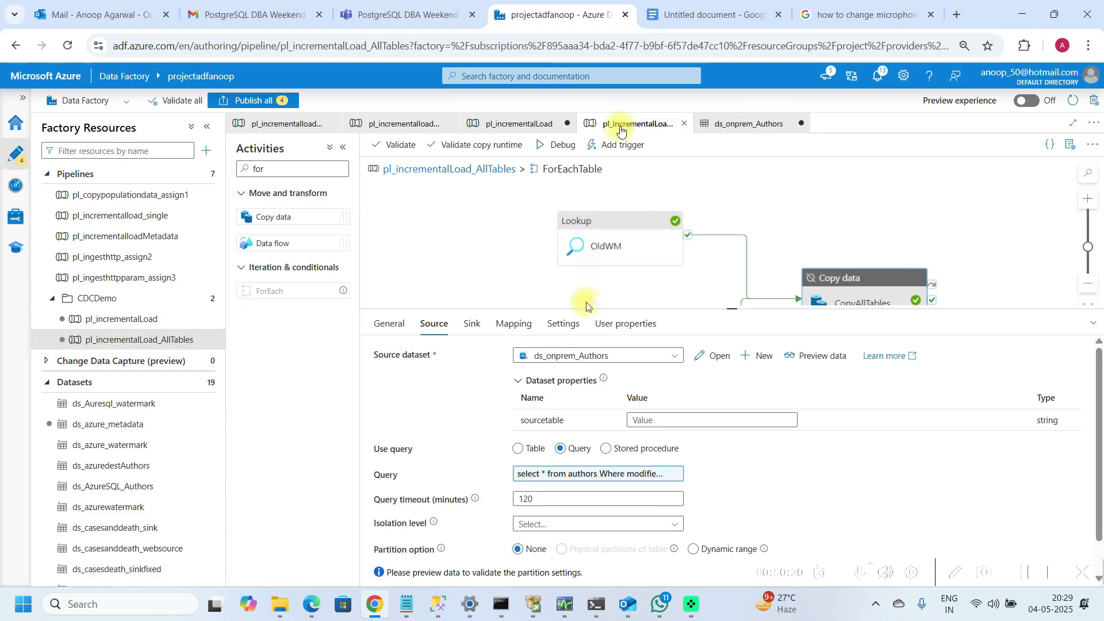
click(625, 237)
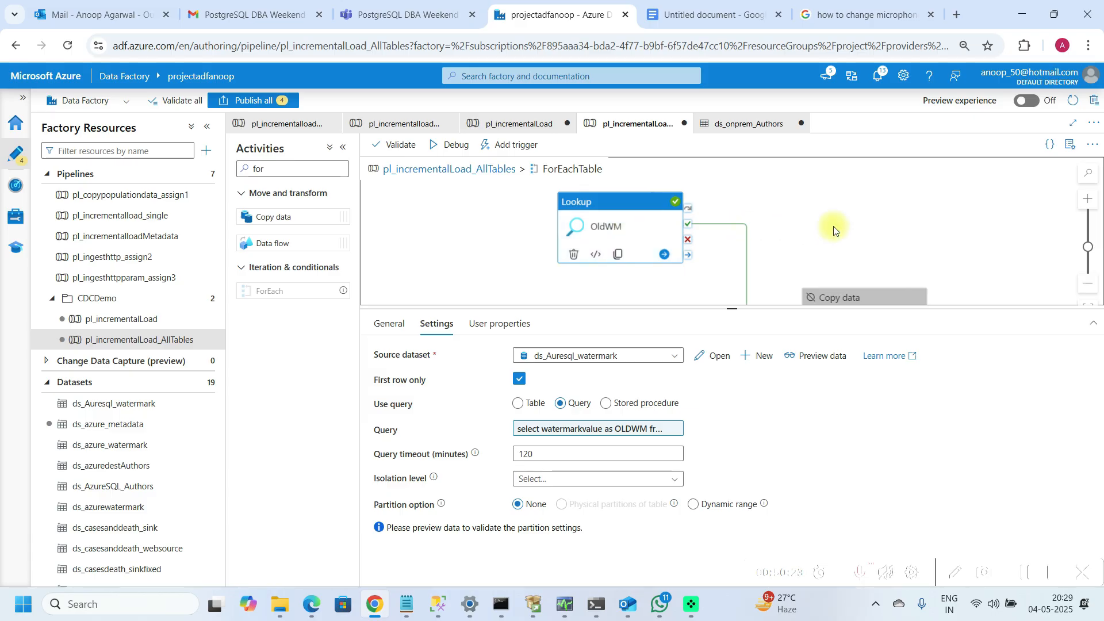
drag(833, 231, 834, 195)
scroll(624, 284, down, 1)
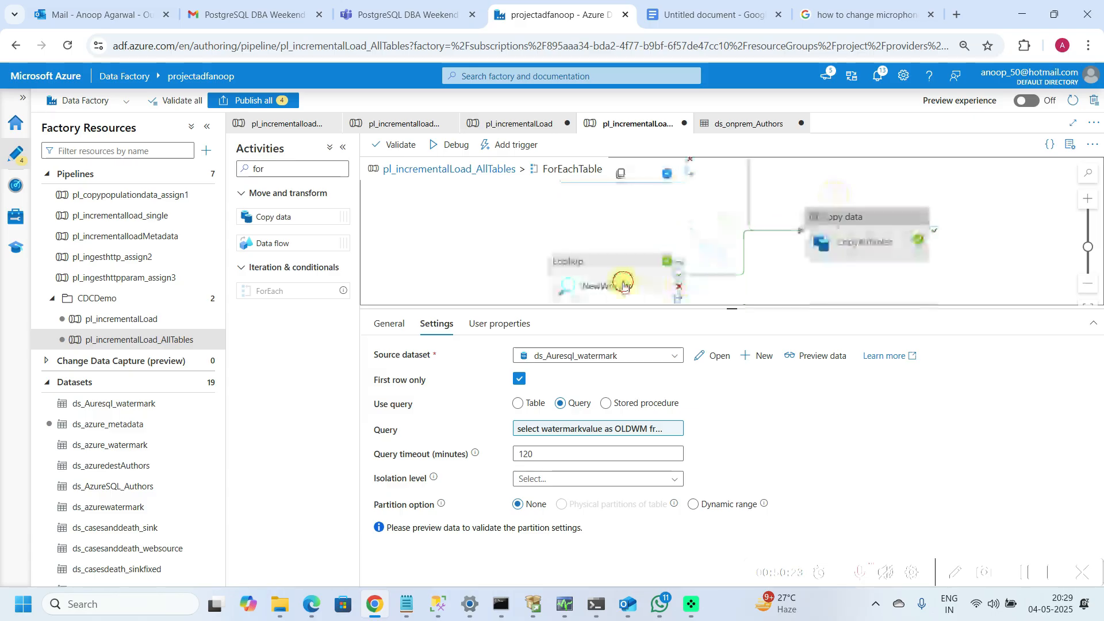
click(623, 286)
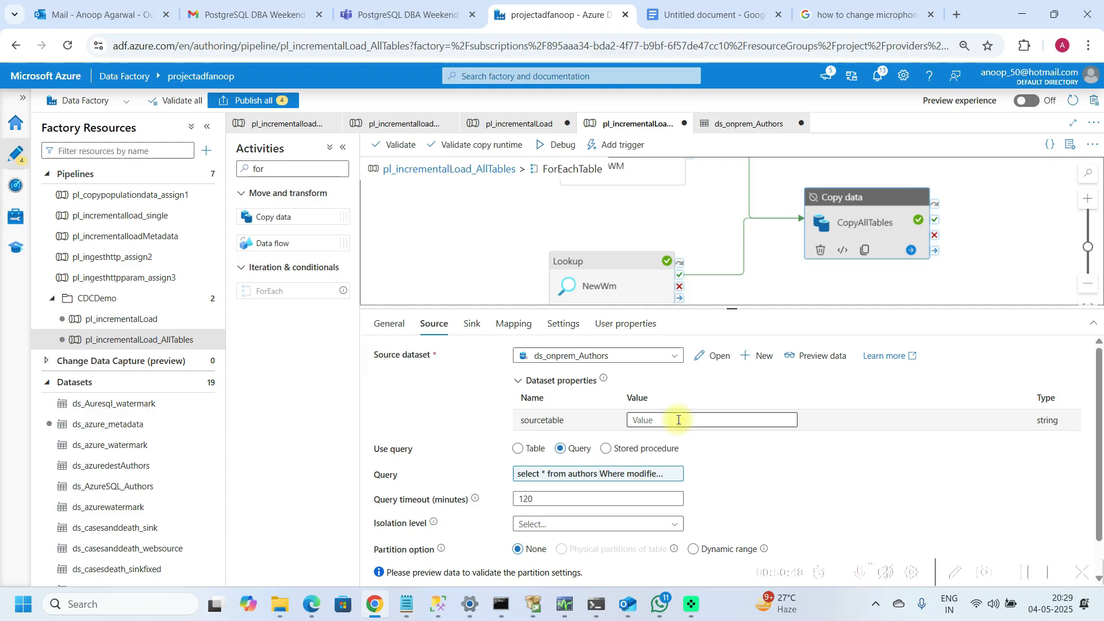
click(679, 420)
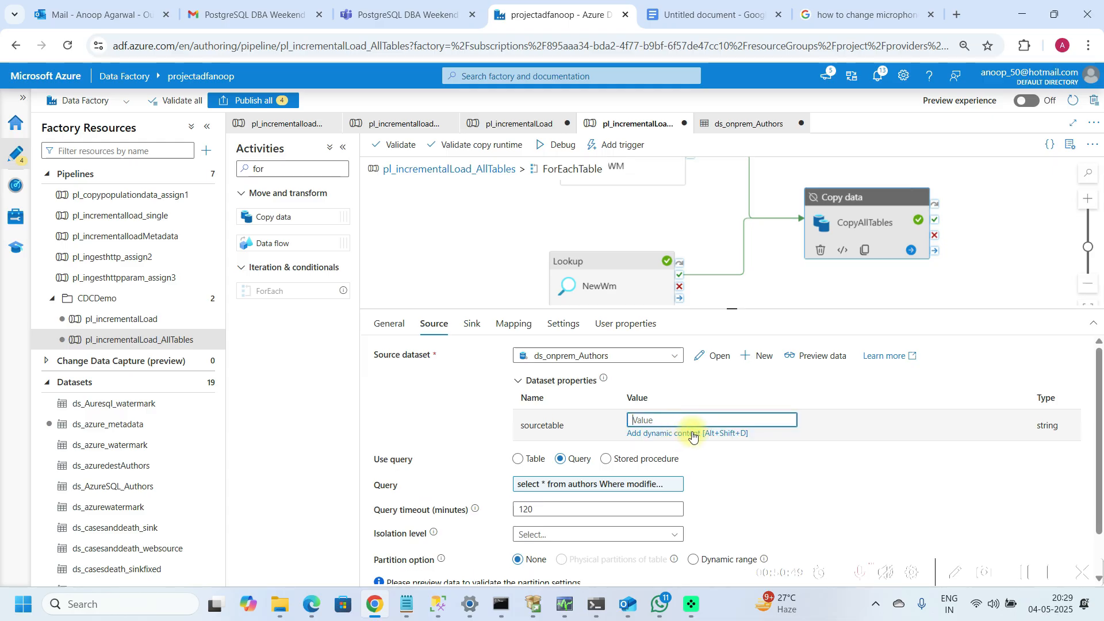
click(693, 434)
click(762, 367)
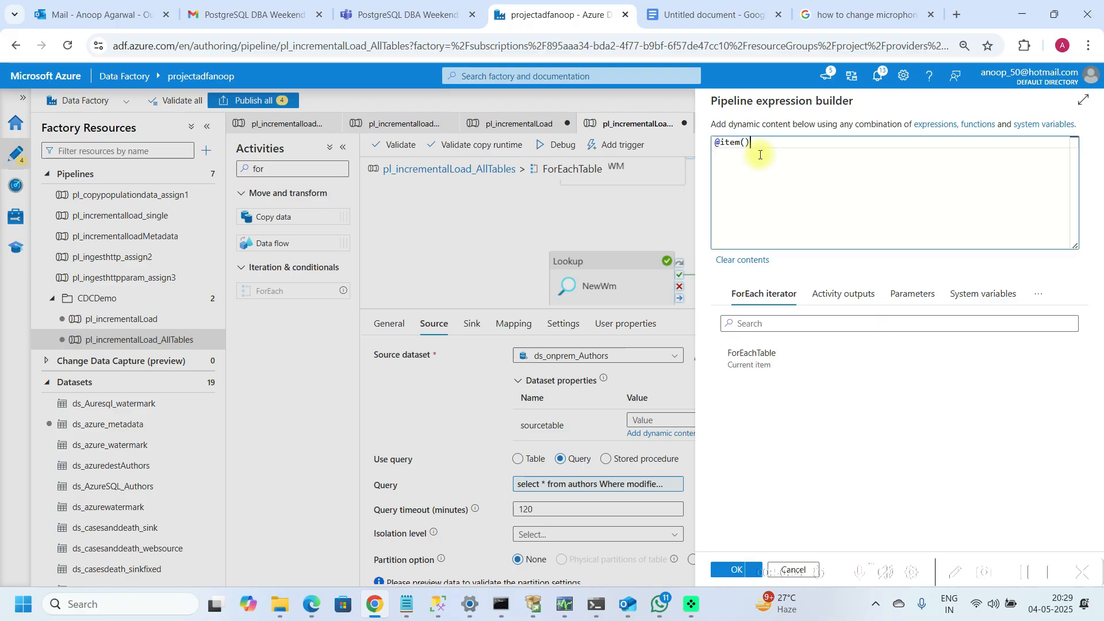
text(.table_name)
key(Return)
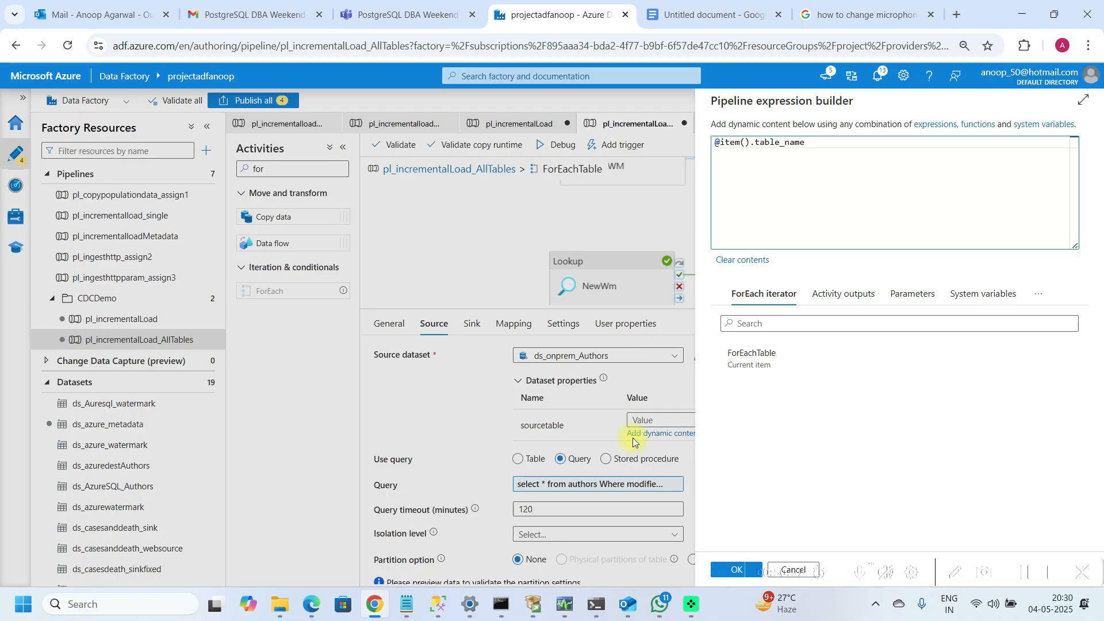
click(722, 576)
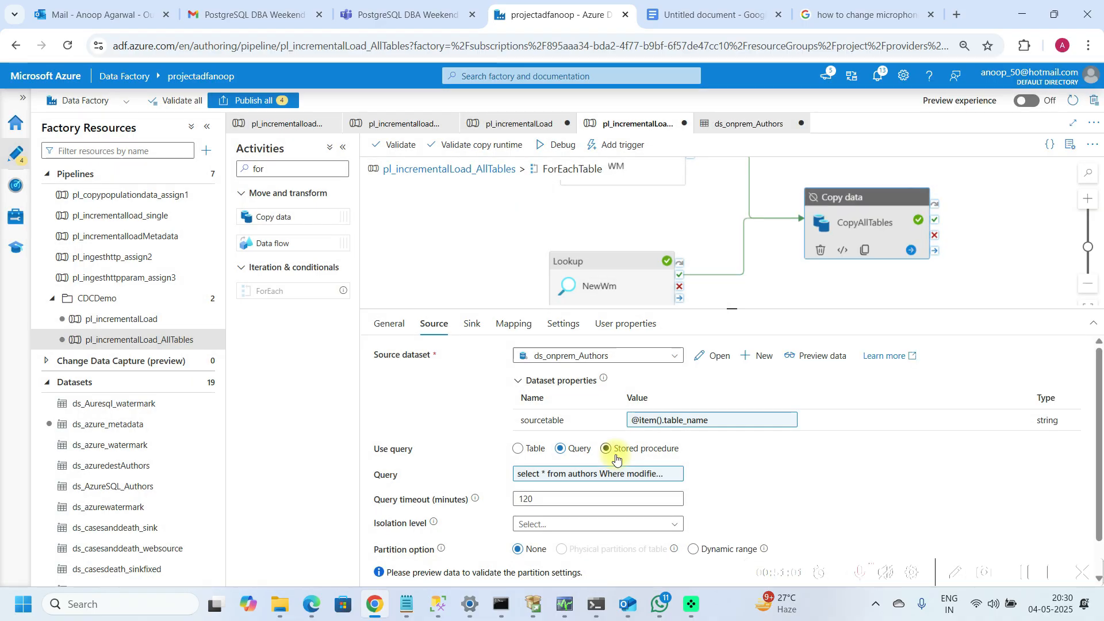
Step: Edit CopyAllTables' source query expression so it selects from item().table_name instead of authors
click(619, 475)
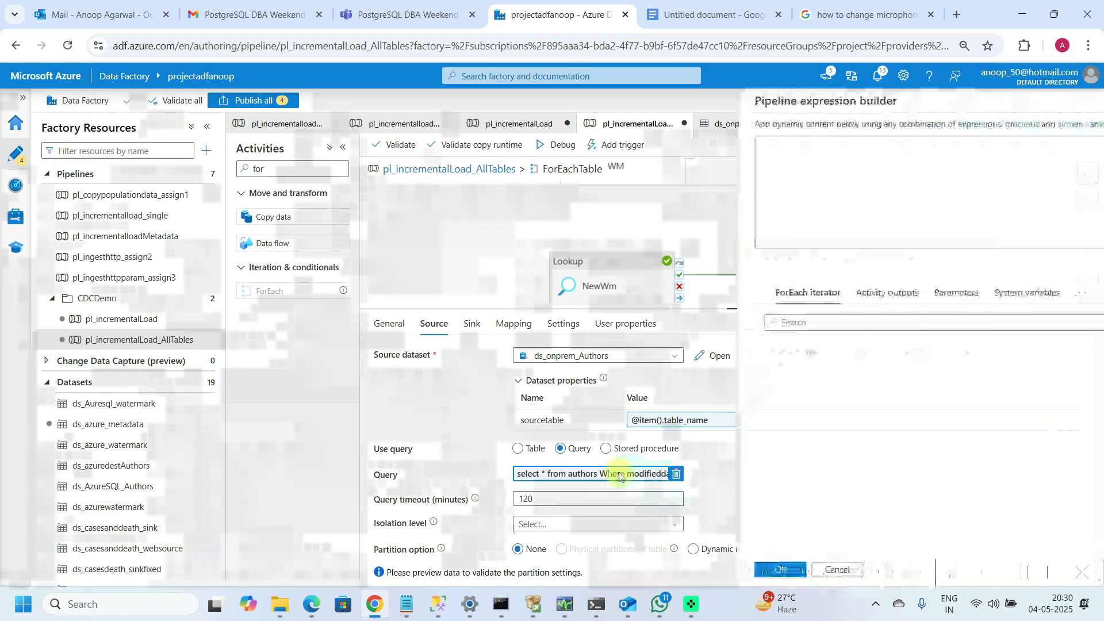
click(821, 143)
key(BackSpace)
key(BackSpace)
key(BackSpace)
key(BackSpace)
key(BackSpace)
key(BackSpace)
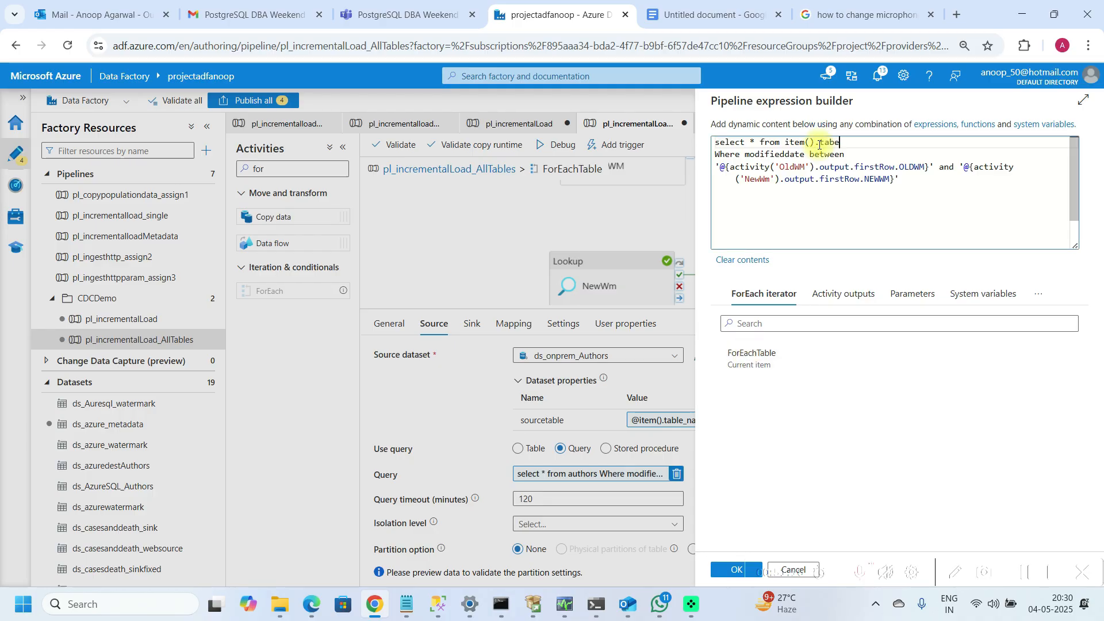
key(BackSpace)
text(l)
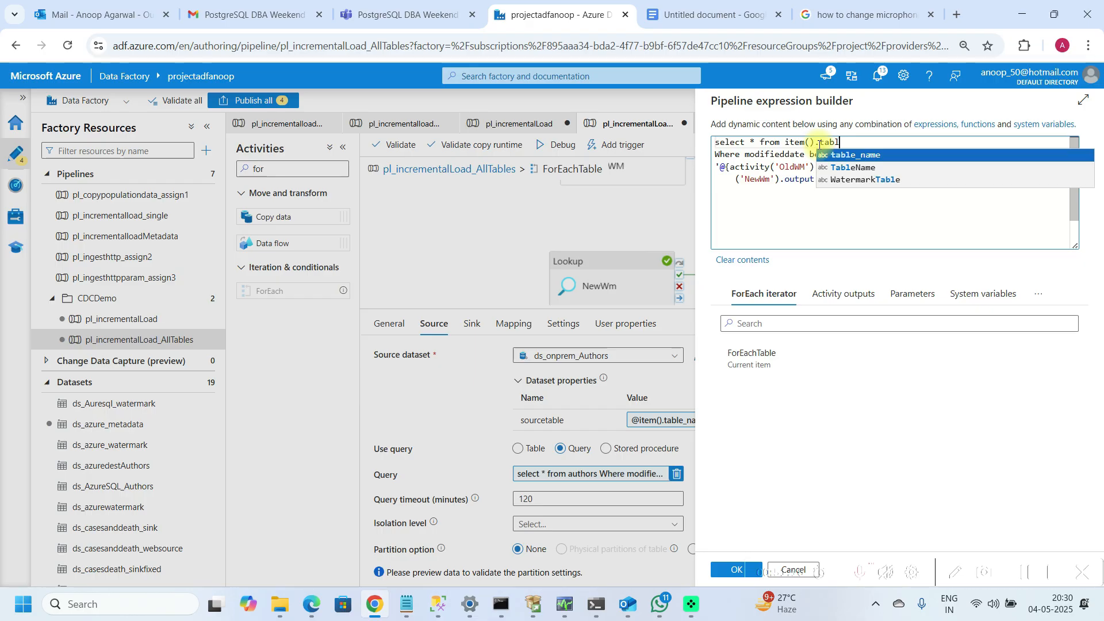
key(Return)
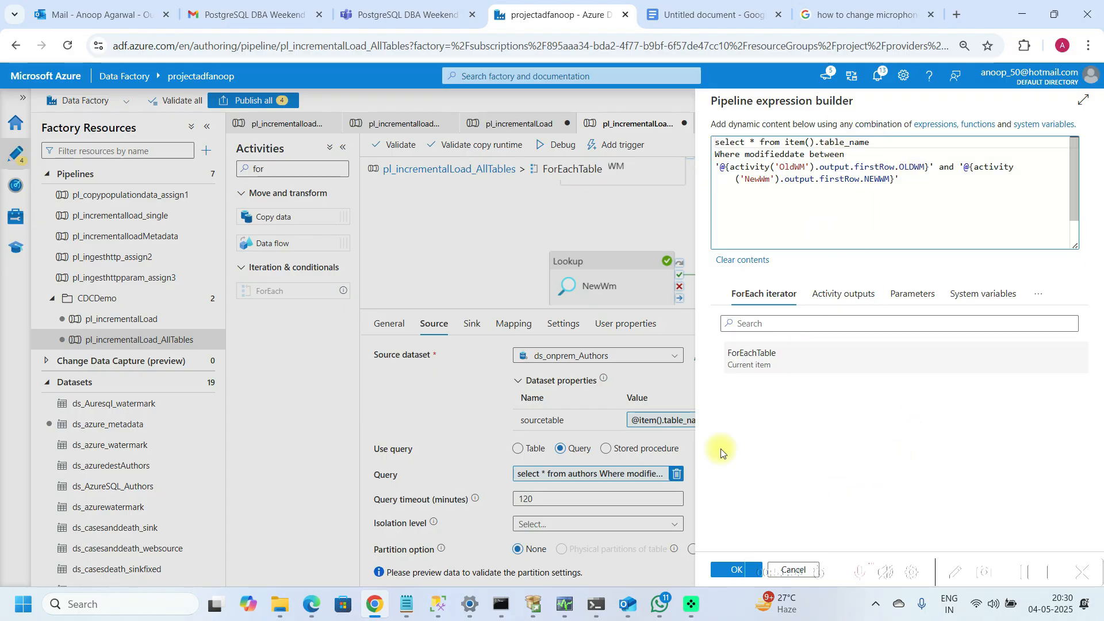
click(735, 569)
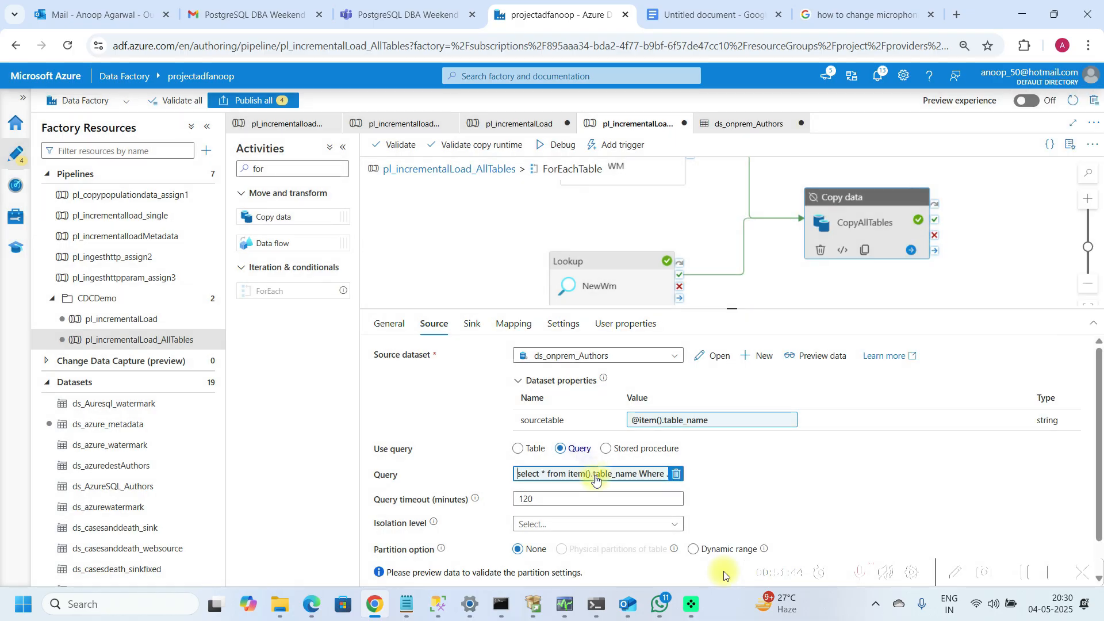
Step: Copy the full source query expression from CopyTableData in the pl_incrementalloadMetadata pipeline
click(126, 244)
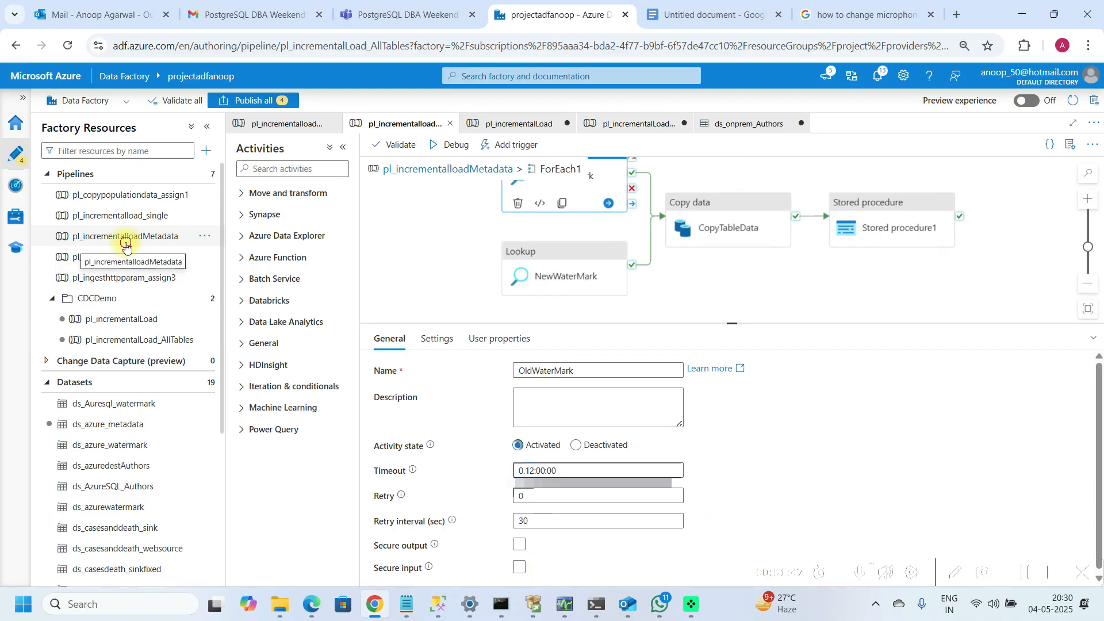
click(683, 237)
click(434, 339)
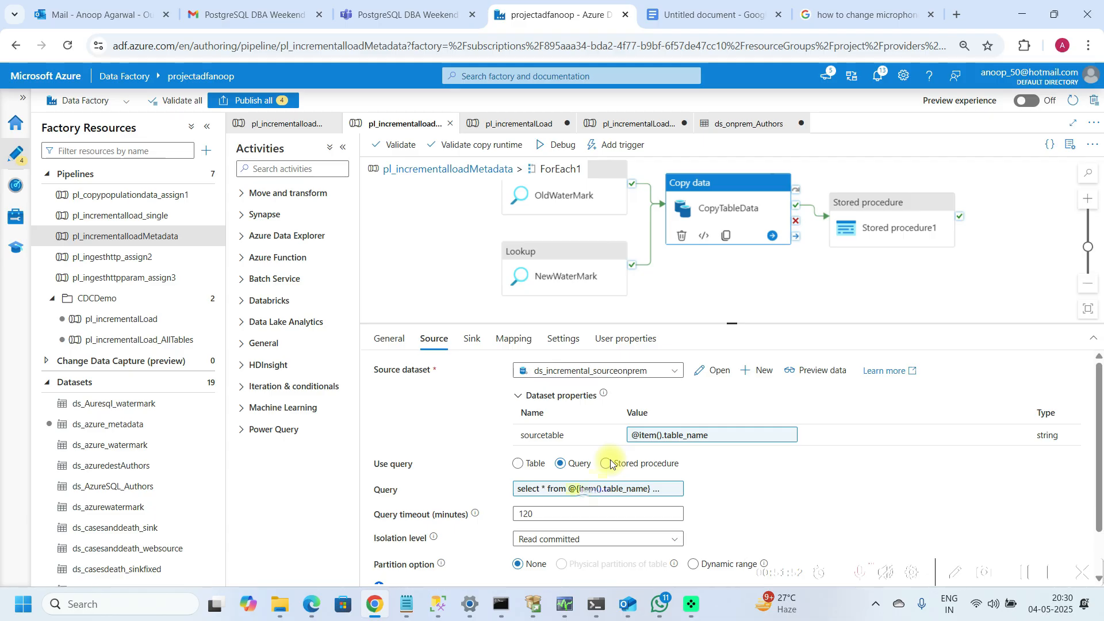
click(579, 491)
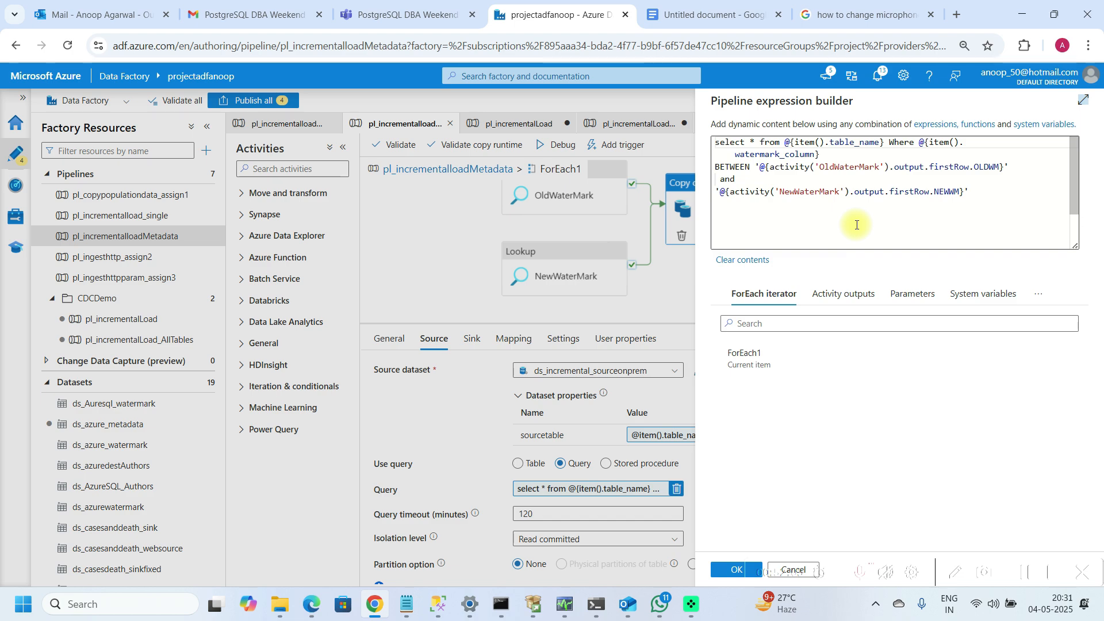
click(741, 206)
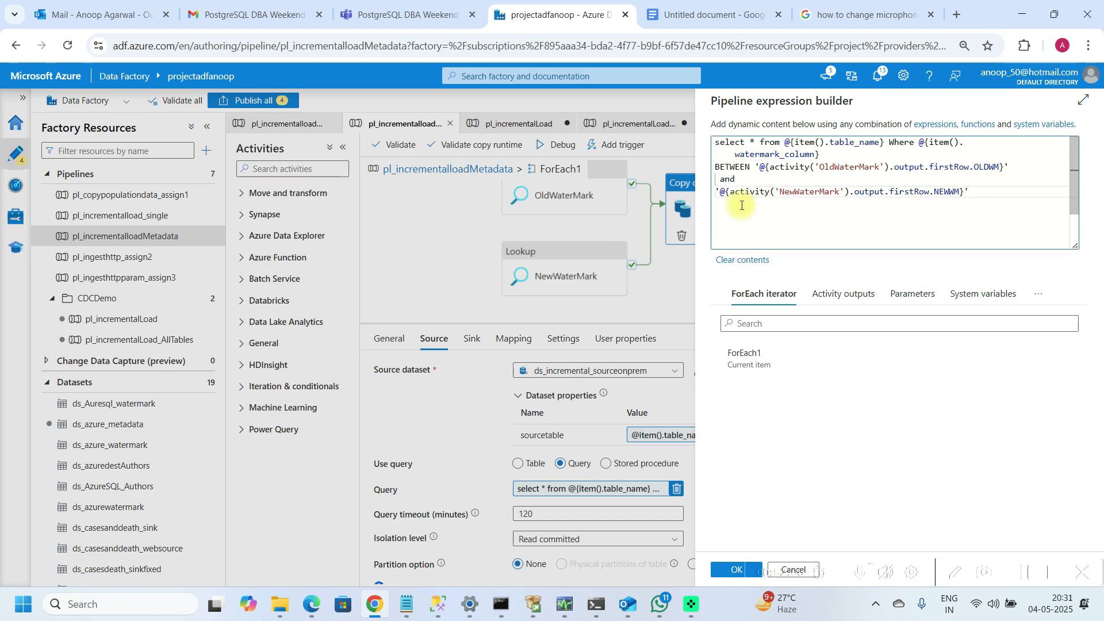
key(shift+Up)
key(shift+Up)
key(shift+Up)
key(shift+Up)
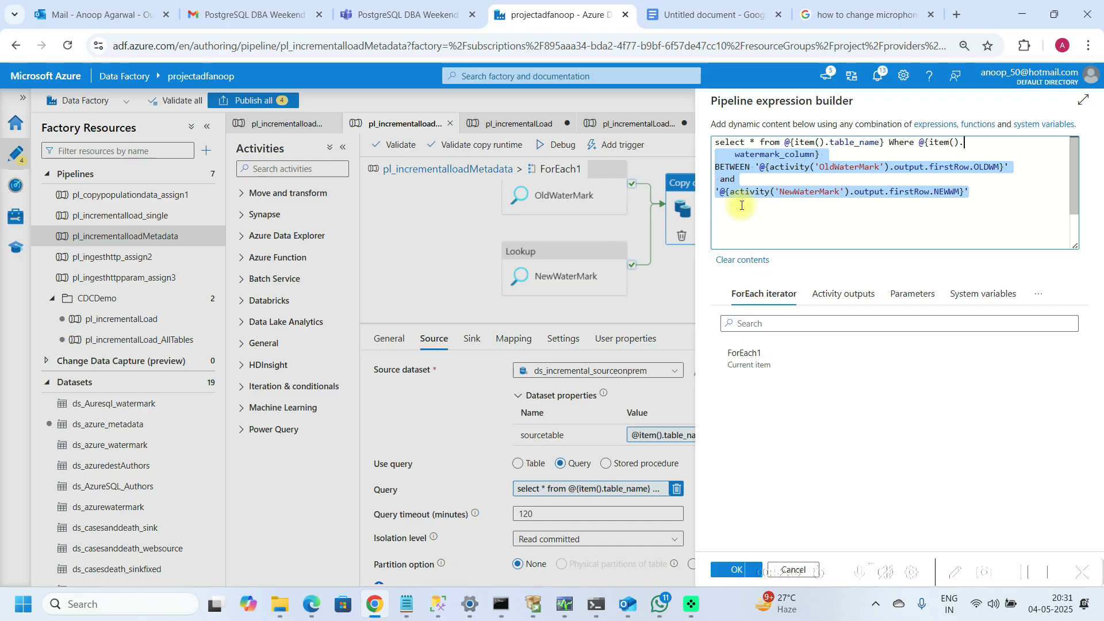
key(shift+Left)
key(shift+Left)
key(shift+Left)
key(shift+Left)
key(shift+Left)
key(shift+Left)
key(shift+Left)
key(shift+Left)
key(shift+Home)
key(ctrl+c)
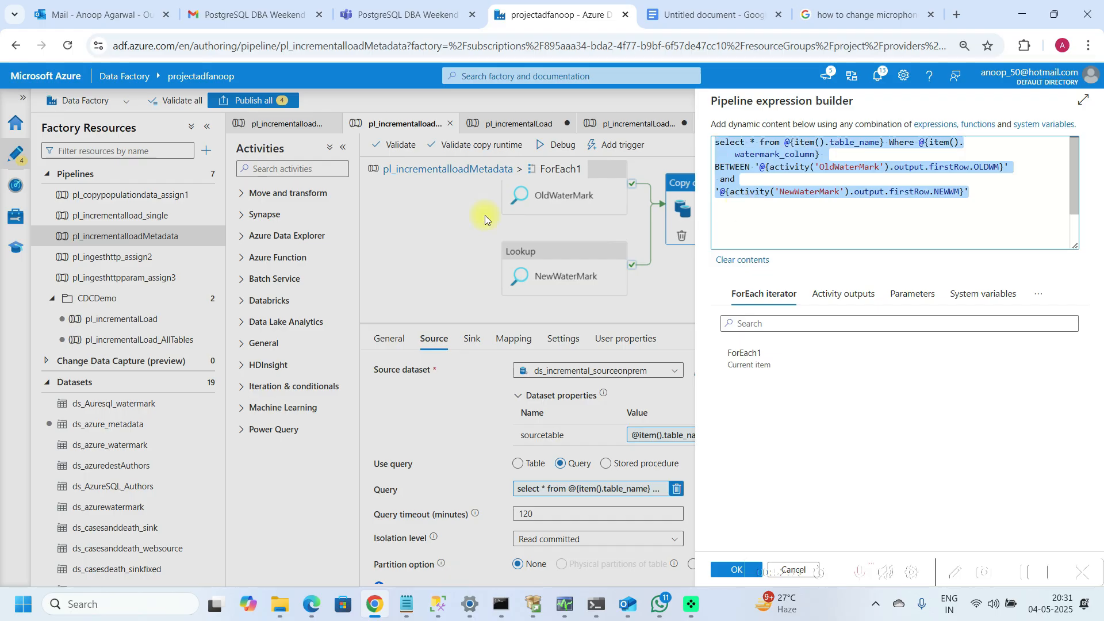
click(127, 338)
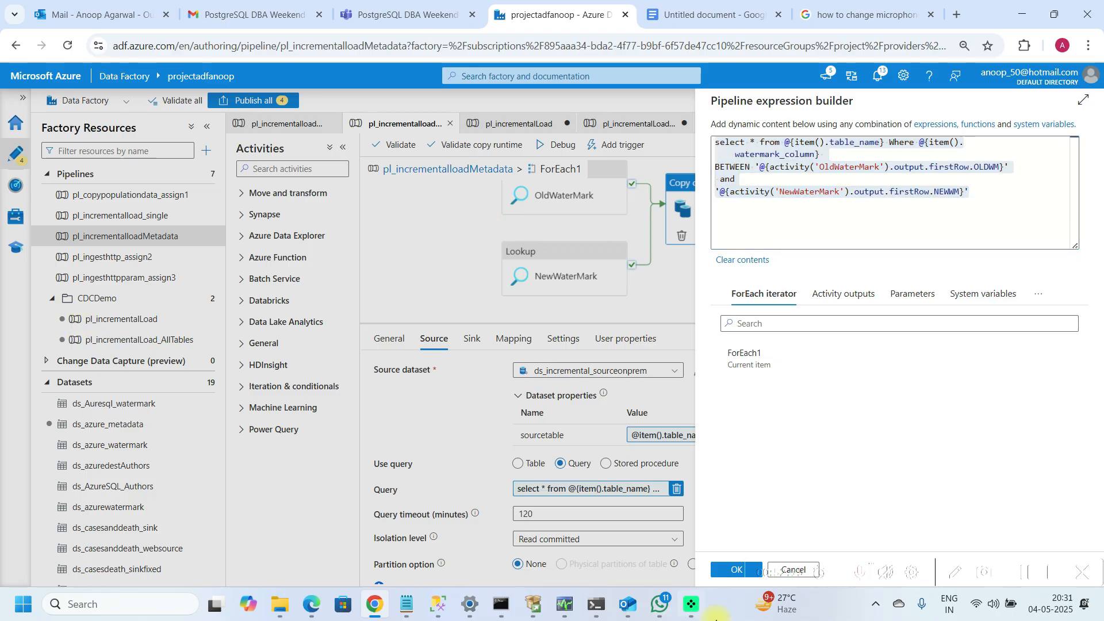
click(732, 575)
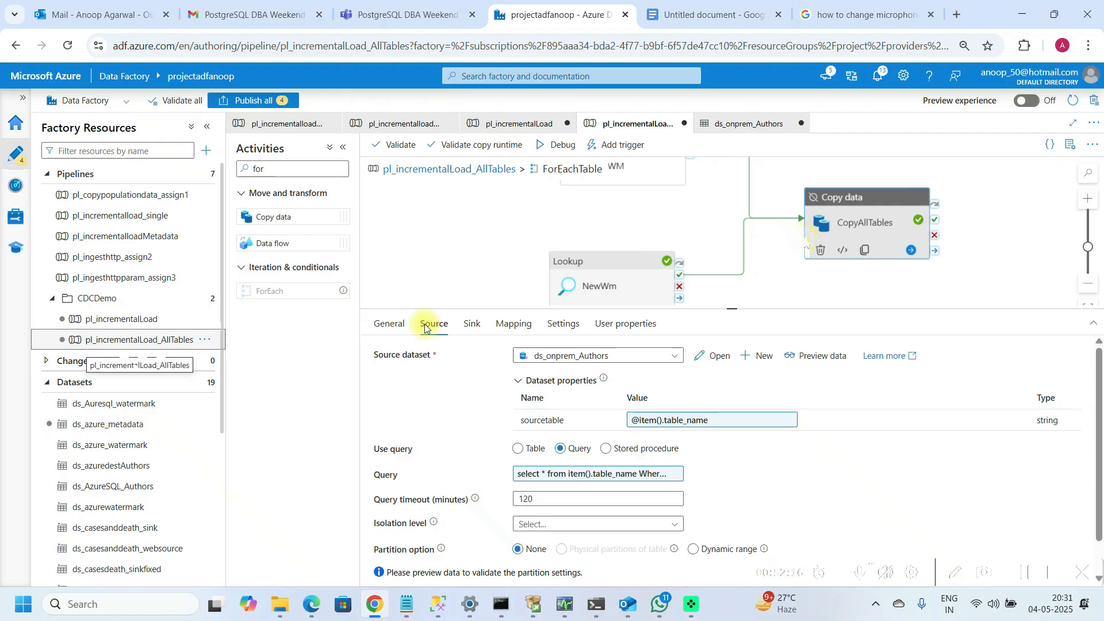
Step: Paste the copied query below the existing expression in CopyAllTables' source query builder
click(724, 257)
click(840, 228)
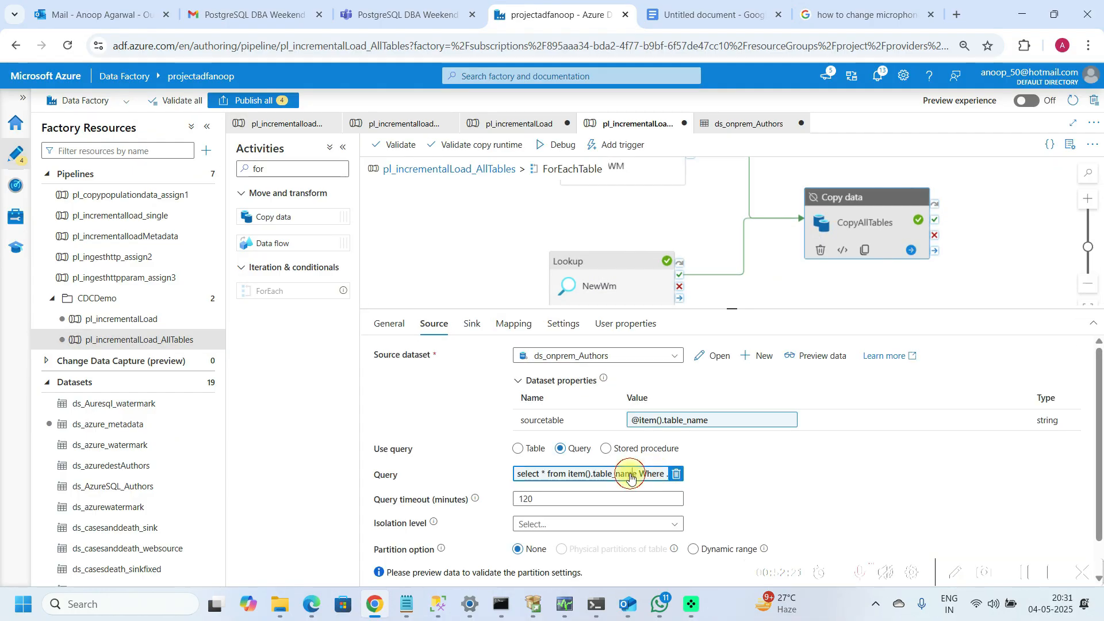
click(630, 475)
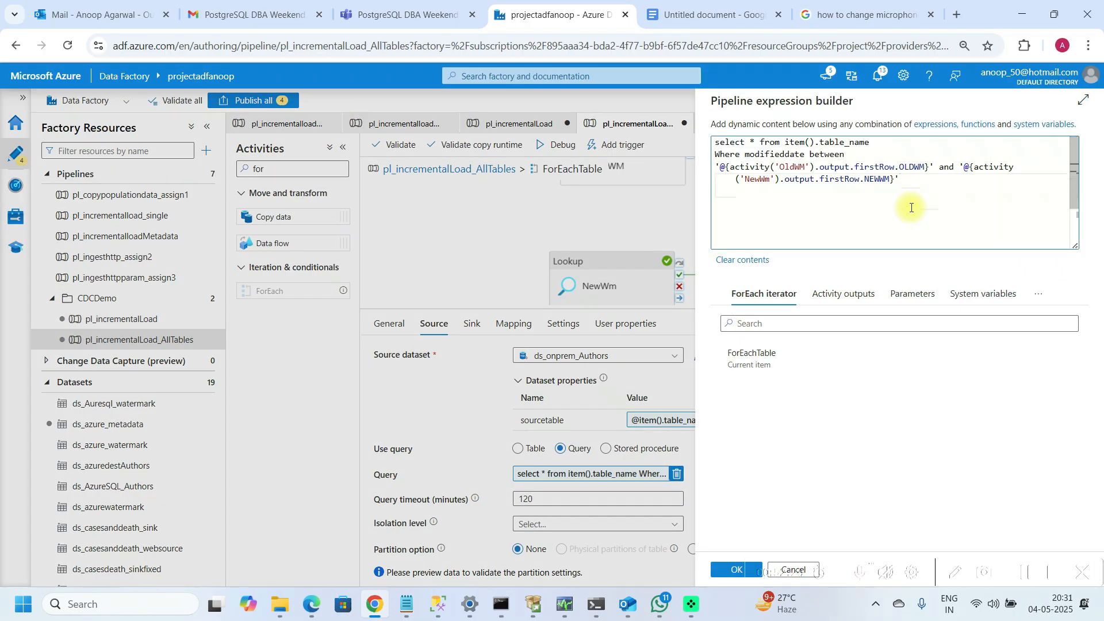
key(ctrl+v)
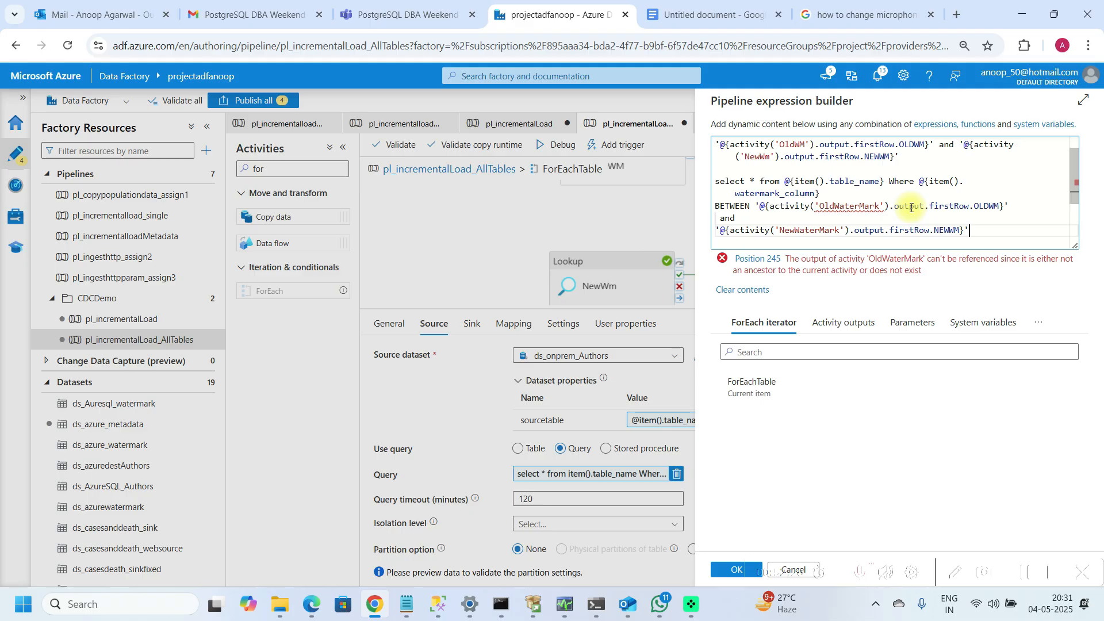
key(shift)
key(shift)
key(shift)
key(shift)
key(shift)
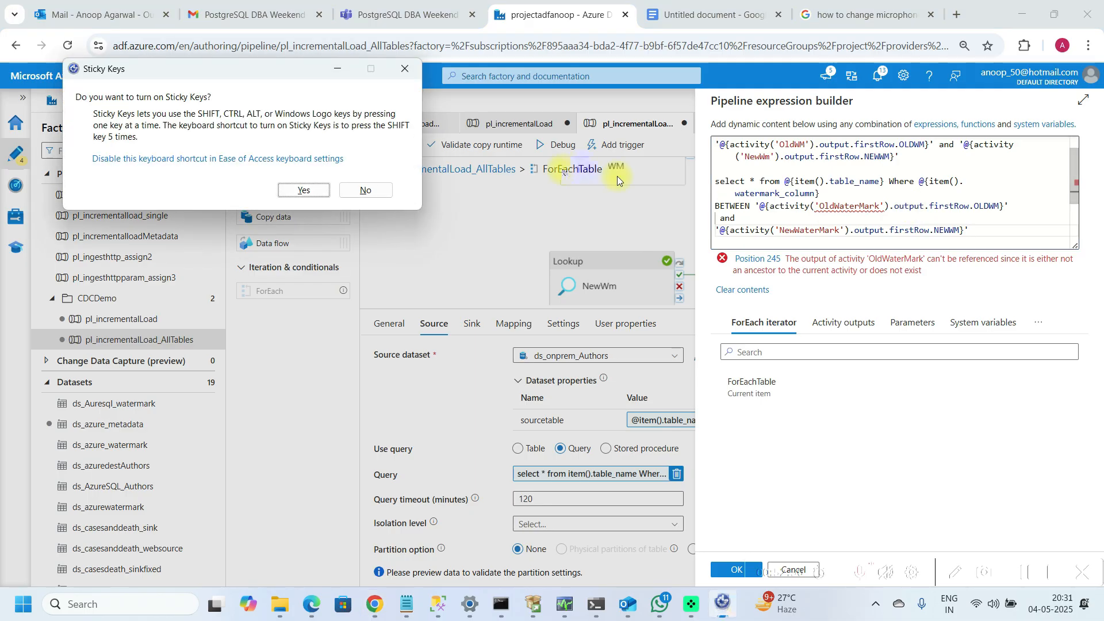
click(376, 190)
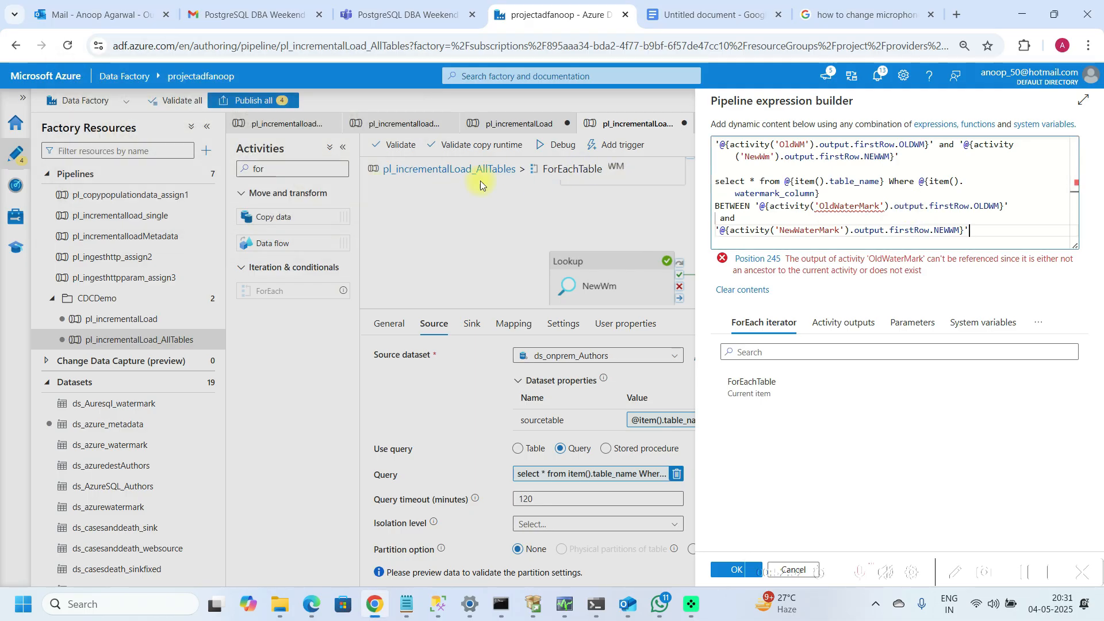
Step: Examine the first query's where clause and its modifieddate column in the expression builder
scroll(742, 169, up, 2)
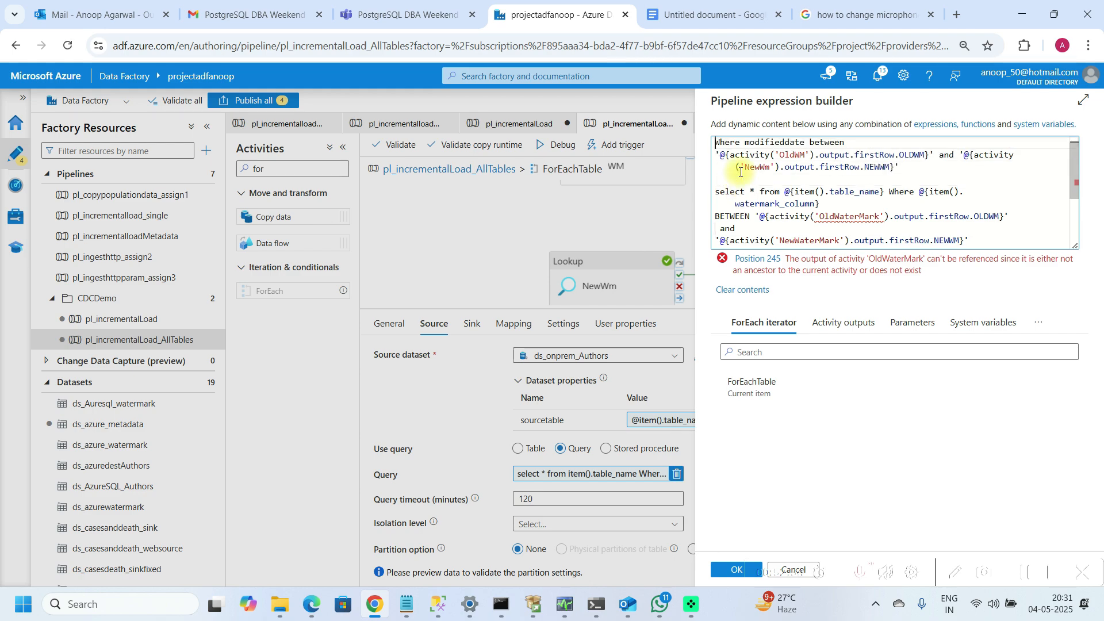
key(Down)
key(Down)
key(Up)
key(Right)
key(Right)
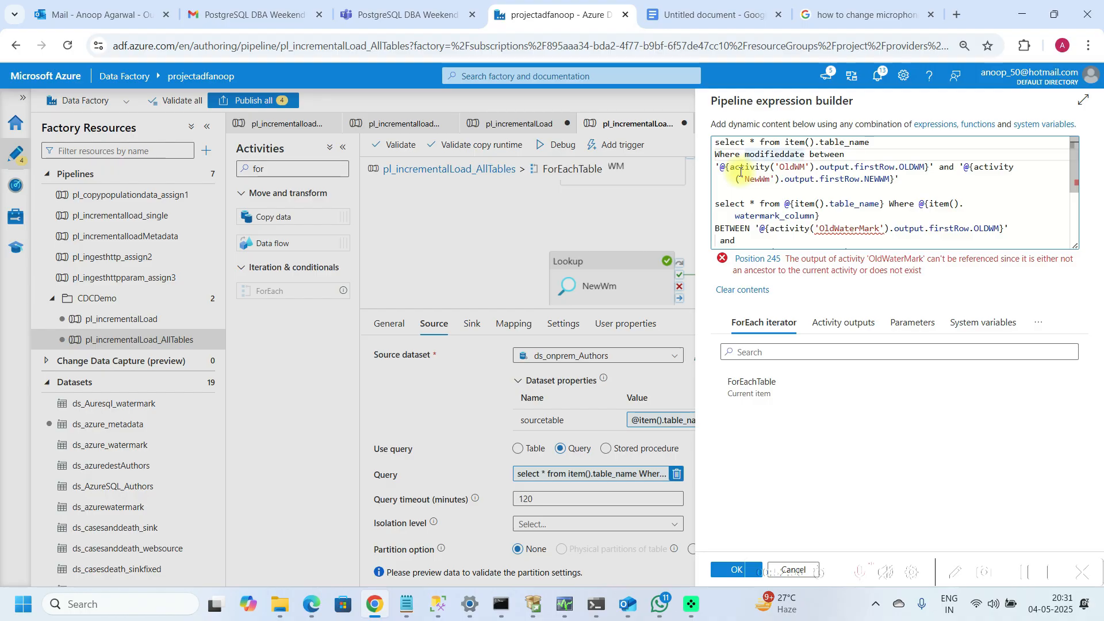
key(shift+Right)
key(shift+Right)
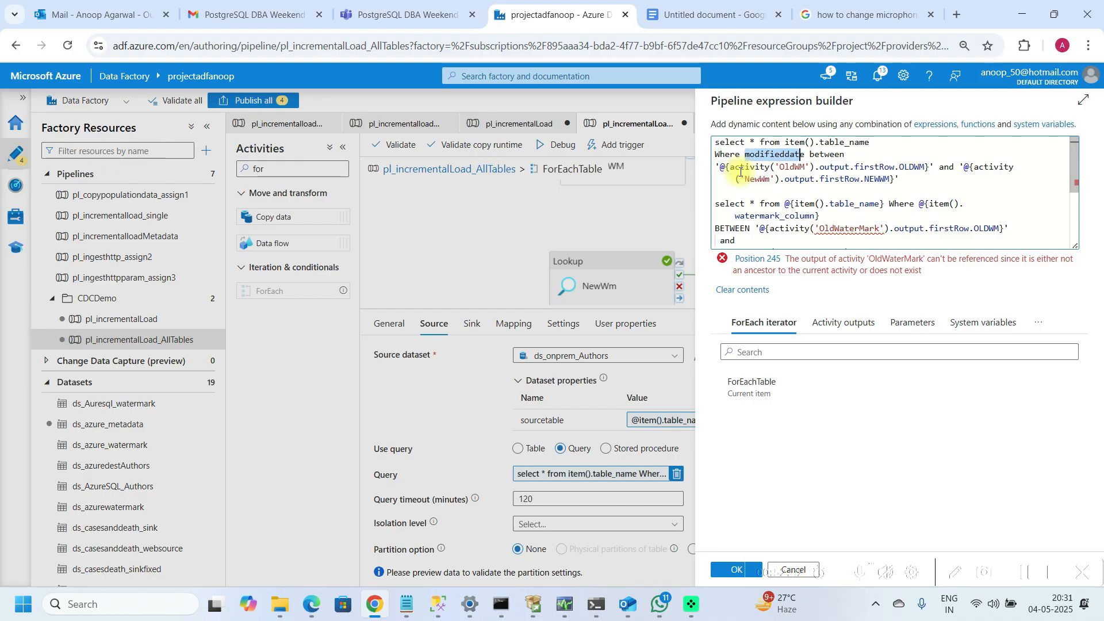
Step: Switch to SQL Server Management Studio and run select * from Metadata to review each table's watermark column
click(435, 608)
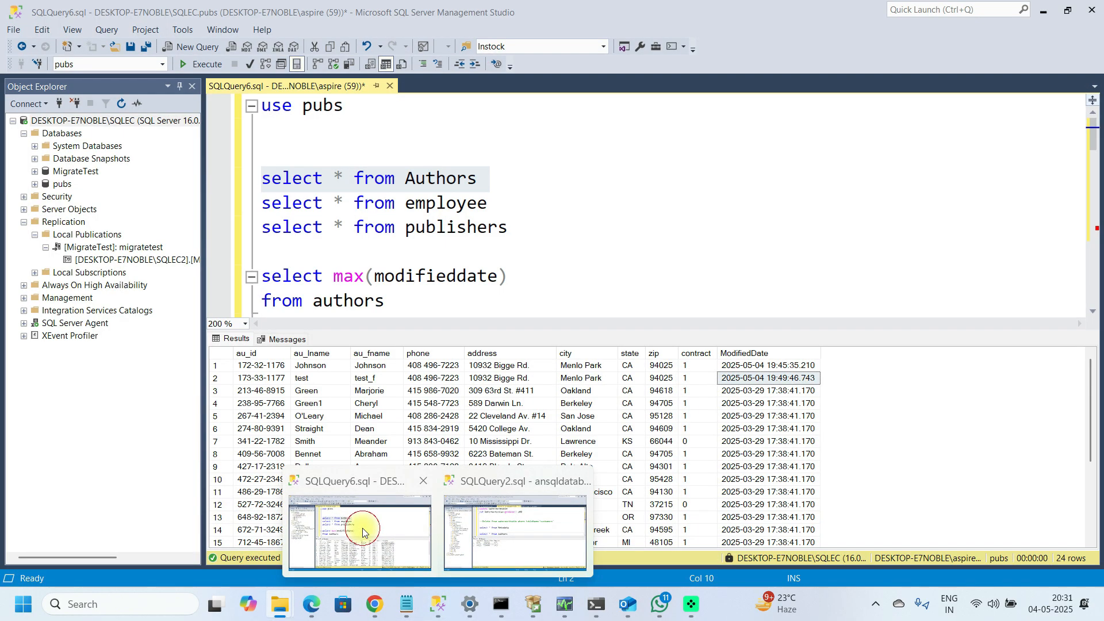
click(363, 528)
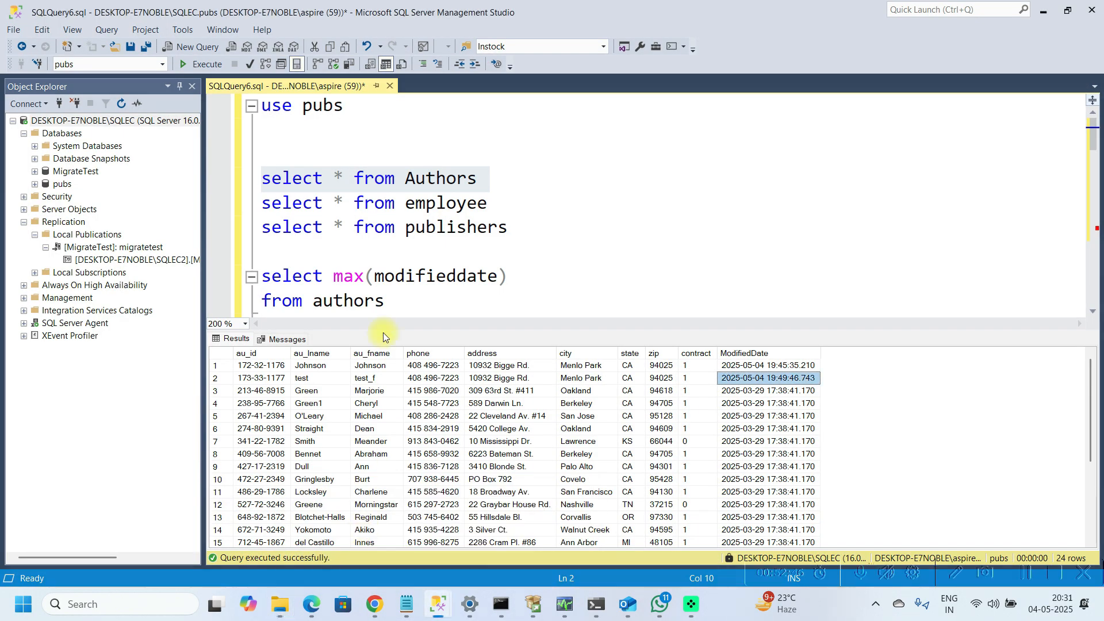
click(437, 604)
click(491, 516)
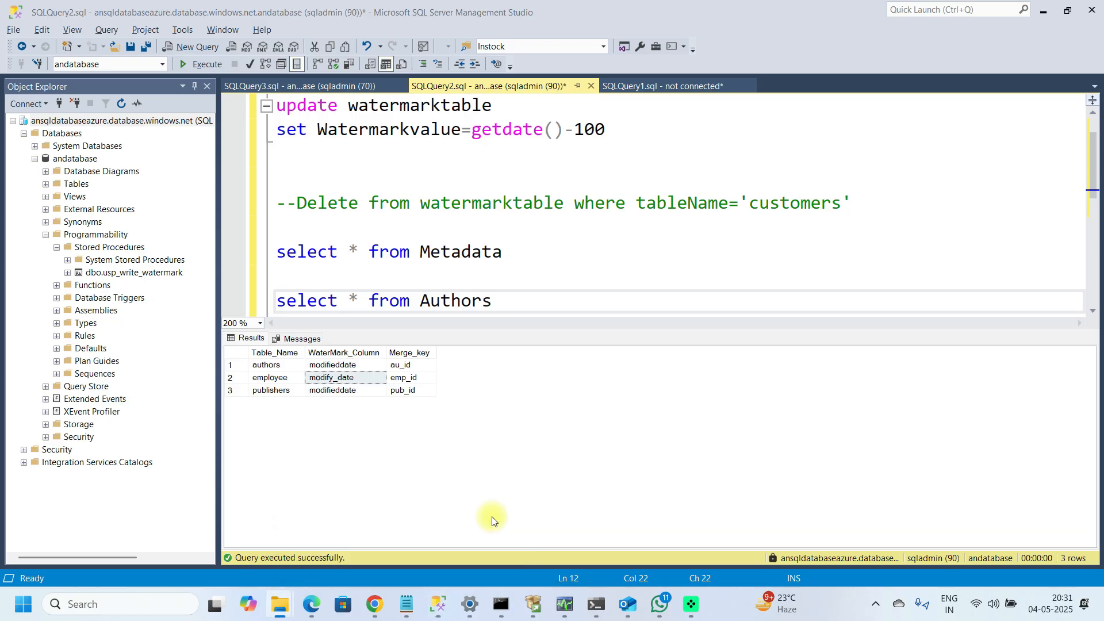
click(518, 257)
key(shift+Up)
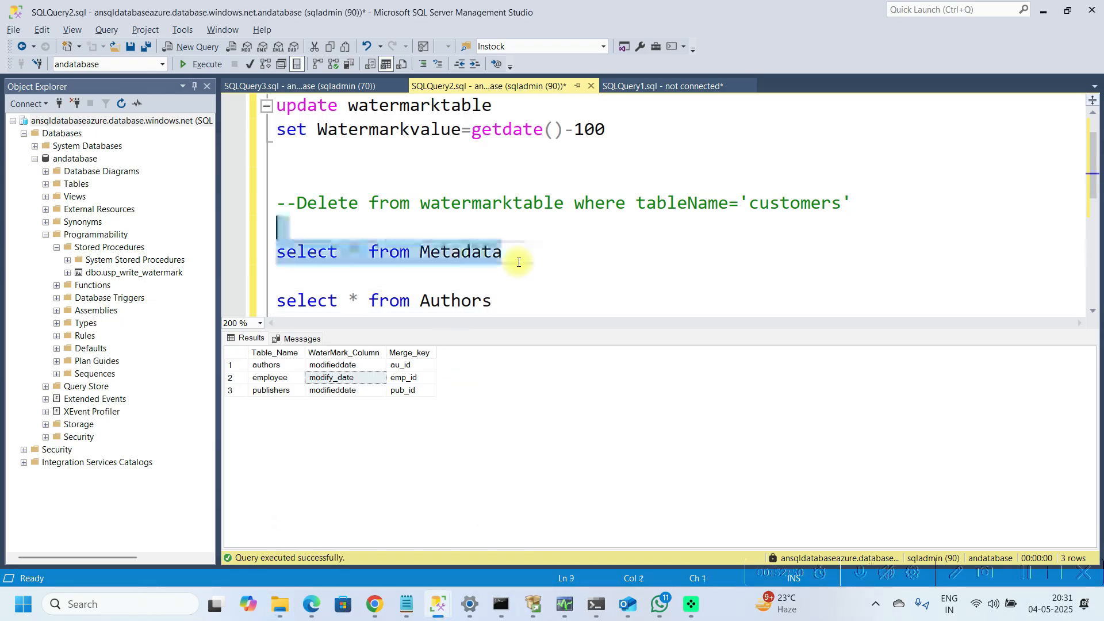
key(F5)
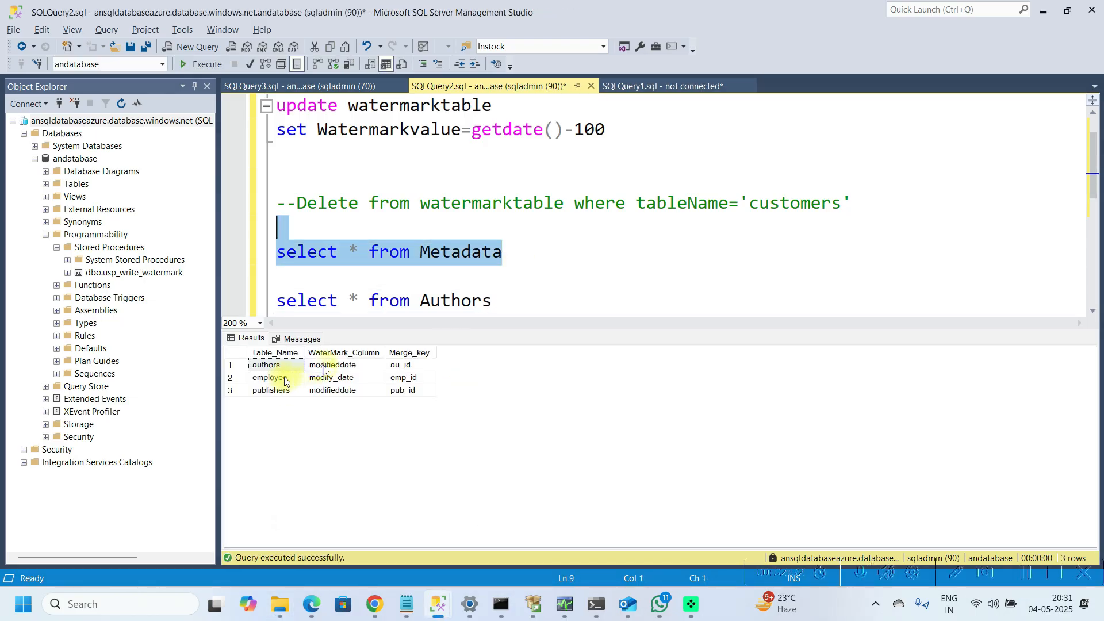
click(330, 380)
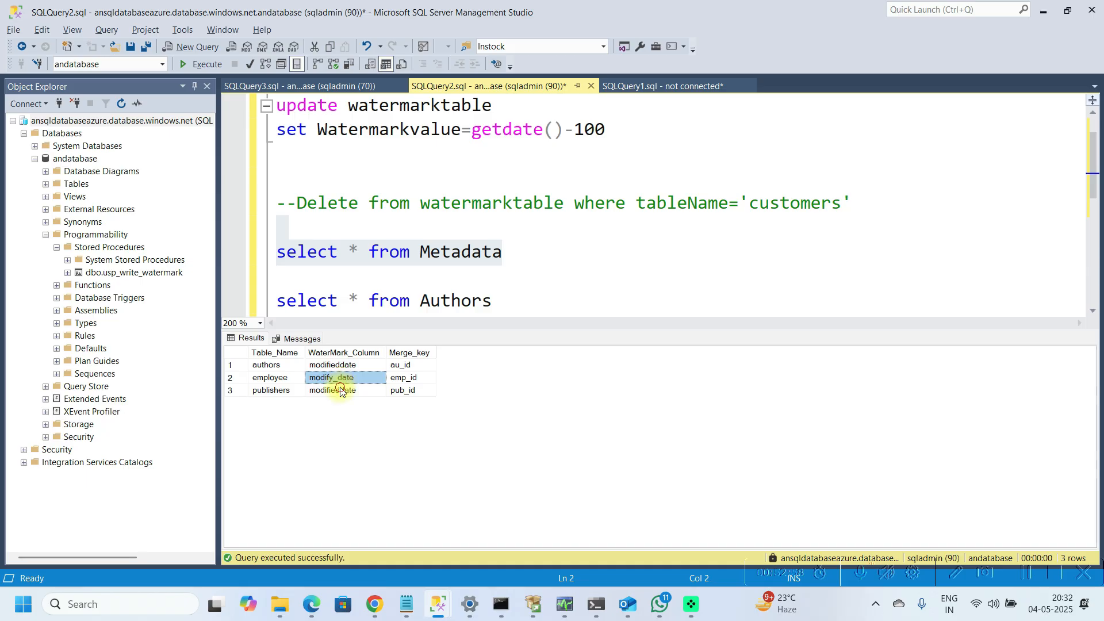
click(340, 390)
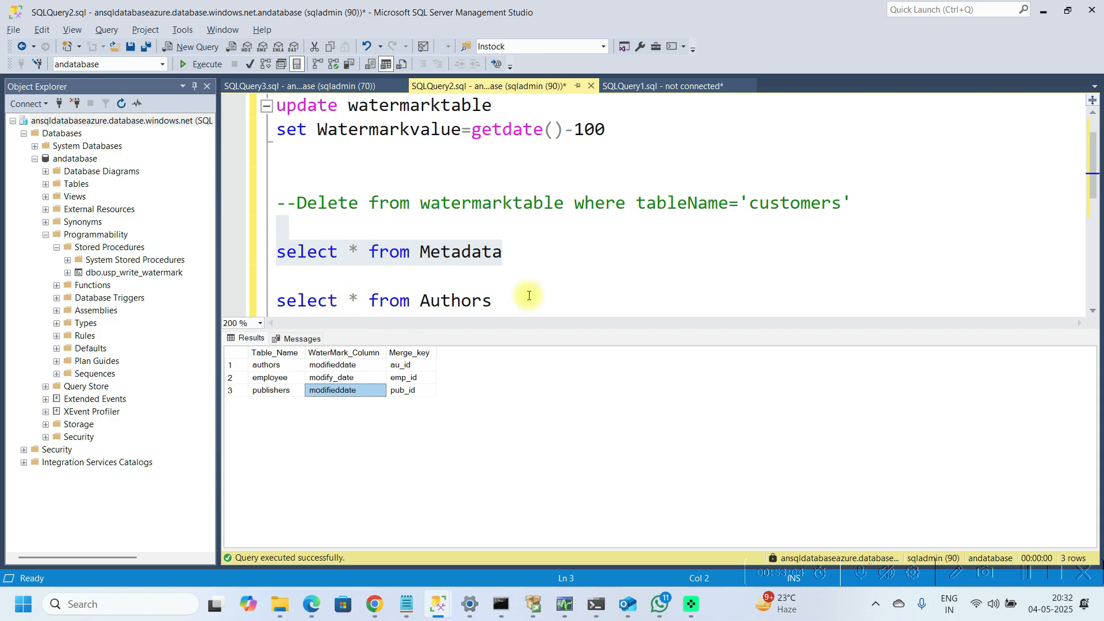
click(375, 604)
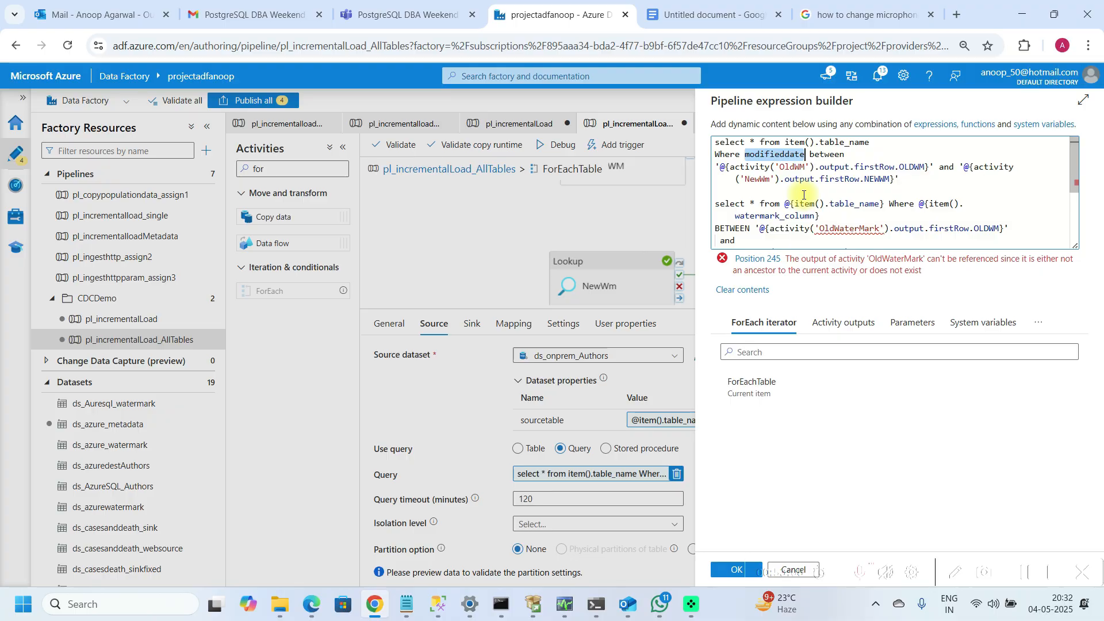
Step: Wrap the first query's table reference as @{item().table_name}
click(790, 141)
text(@)
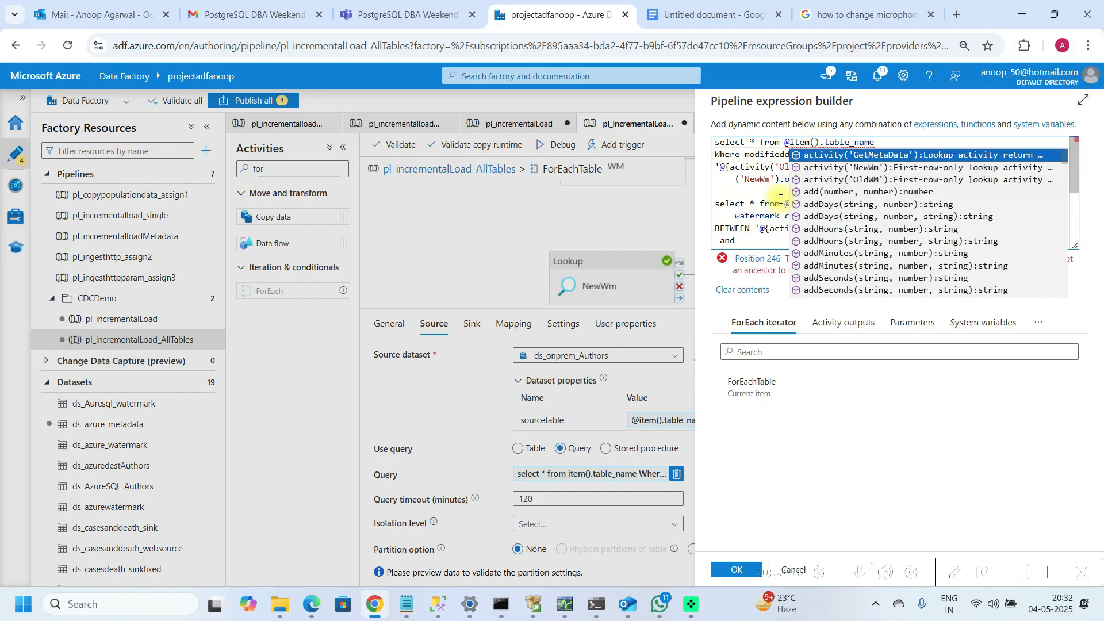
click(739, 202)
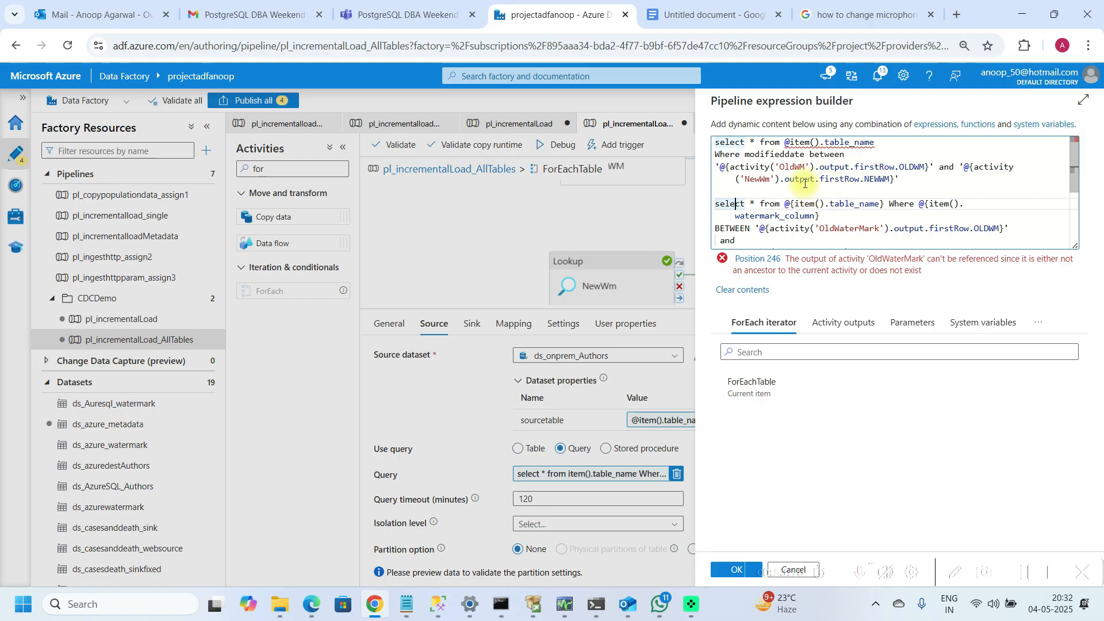
click(792, 142)
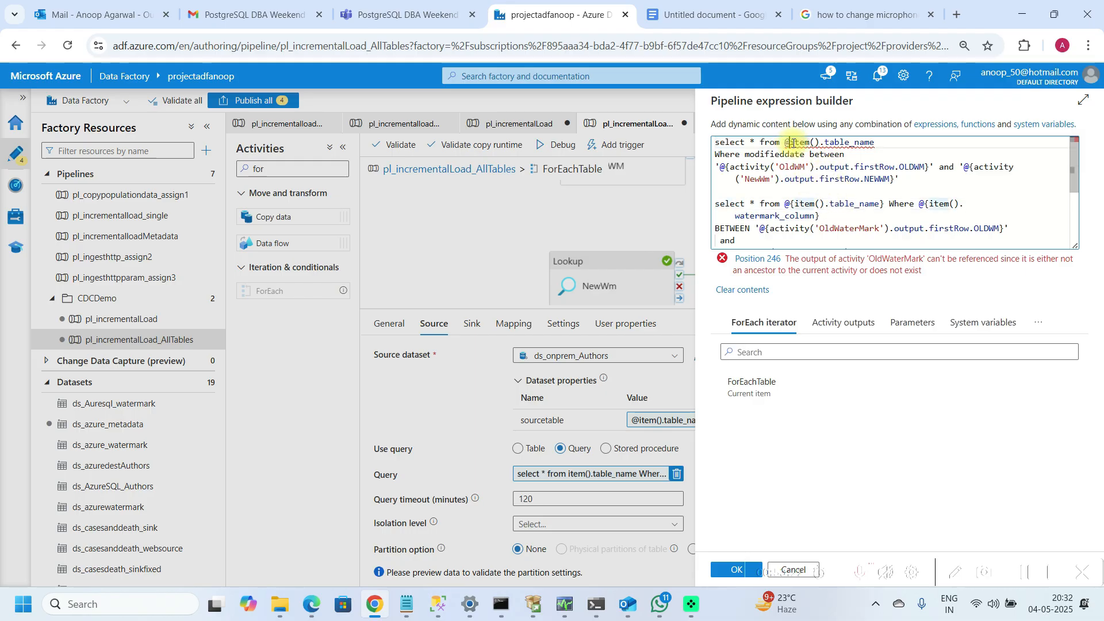
text({)
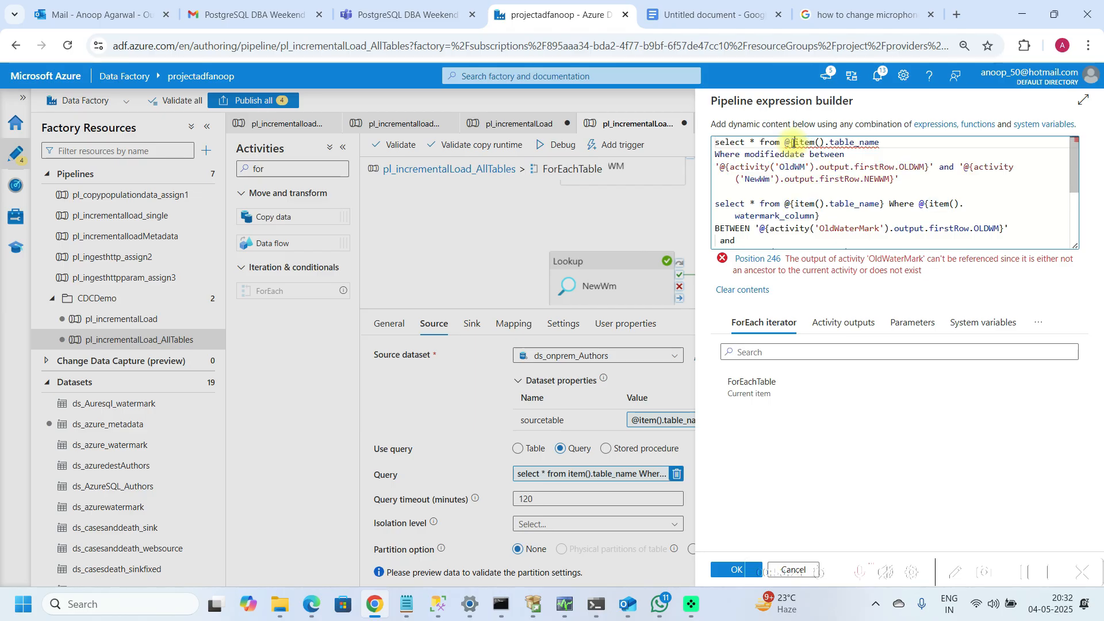
key(Right)
key(Right)
key(Right)
key(Right)
key(Right)
key(Right)
key(Right)
key(Right)
key(Right)
key(Right)
text(})
key(Down)
key(Down)
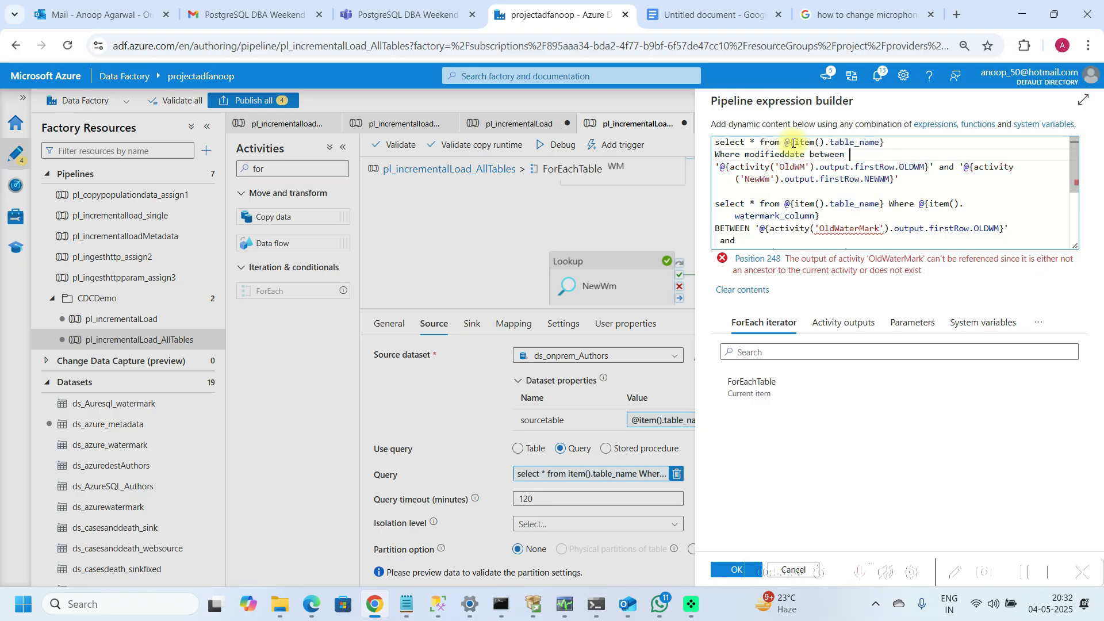
key(Down)
key(Down)
key(Up)
key(Up)
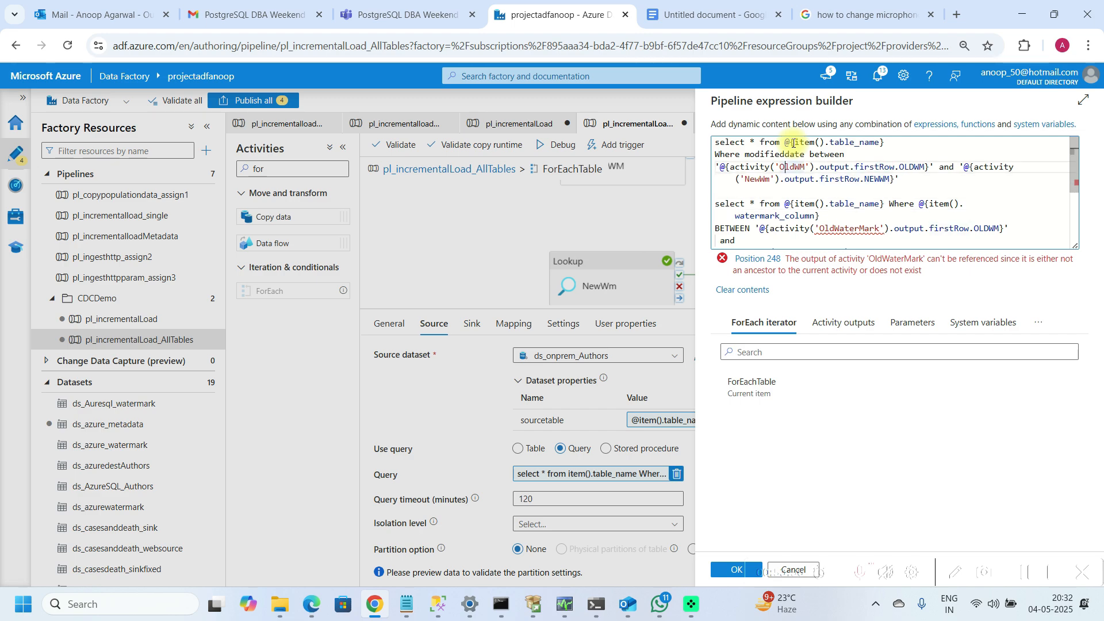
key(Down)
key(Down)
key(Down)
key(Down)
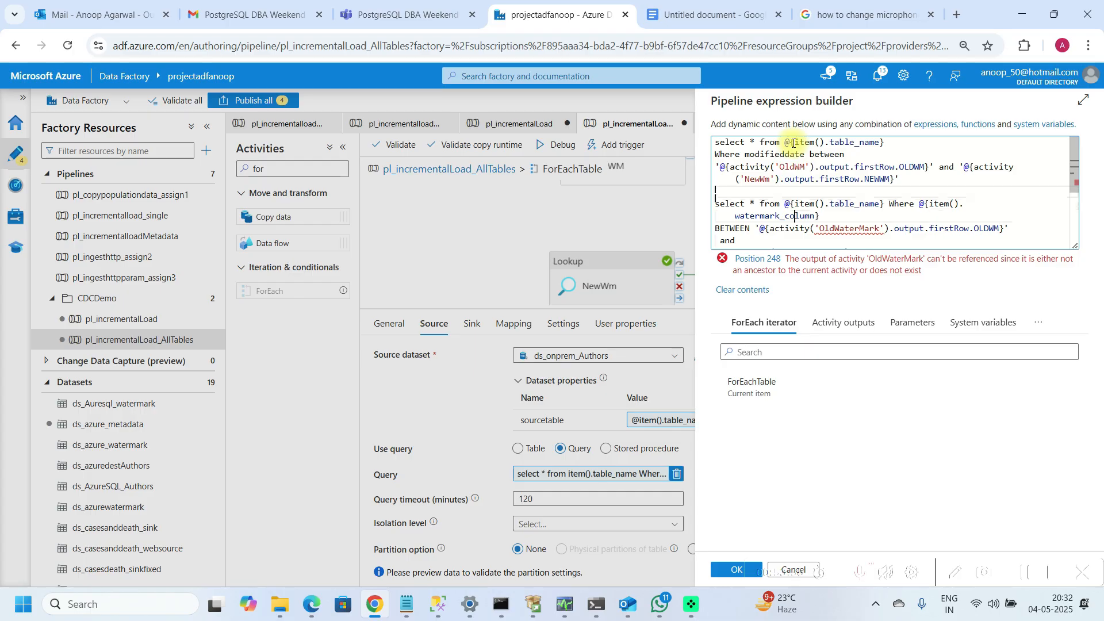
Step: Replace modifieddate in the first query's where clause with the start of an item expression, @{item()
key(Left)
key(Left)
key(Left)
key(Left)
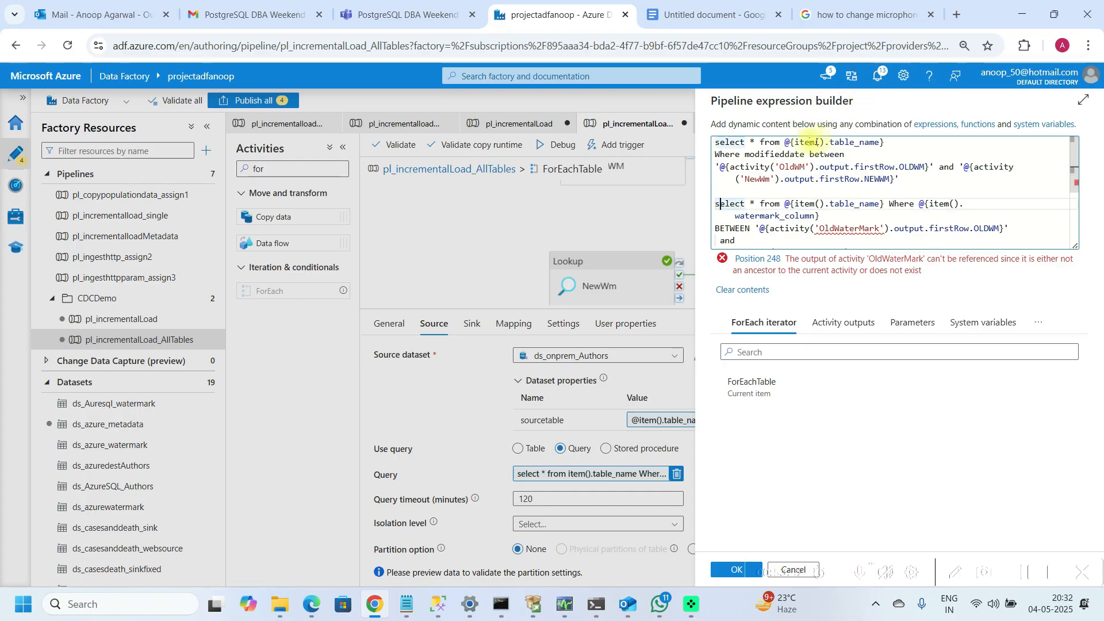
click(880, 143)
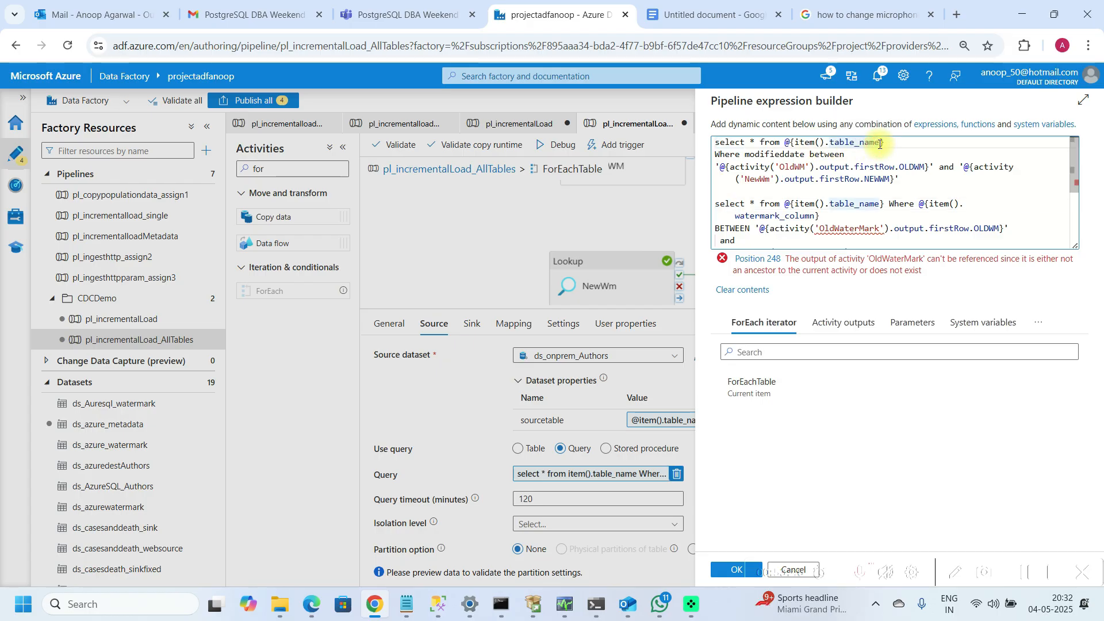
key(Down)
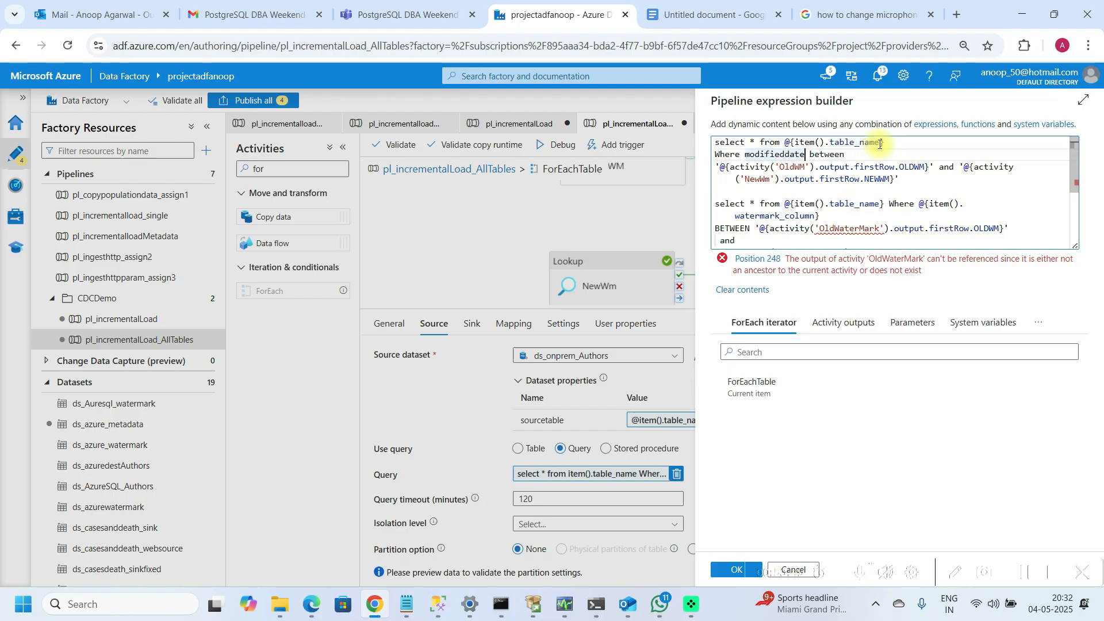
key(BackSpace)
key(BackSpace)
key(BackSpace)
key(BackSpace)
key(BackSpace)
key(BackSpace)
key(BackSpace)
key(BackSpace)
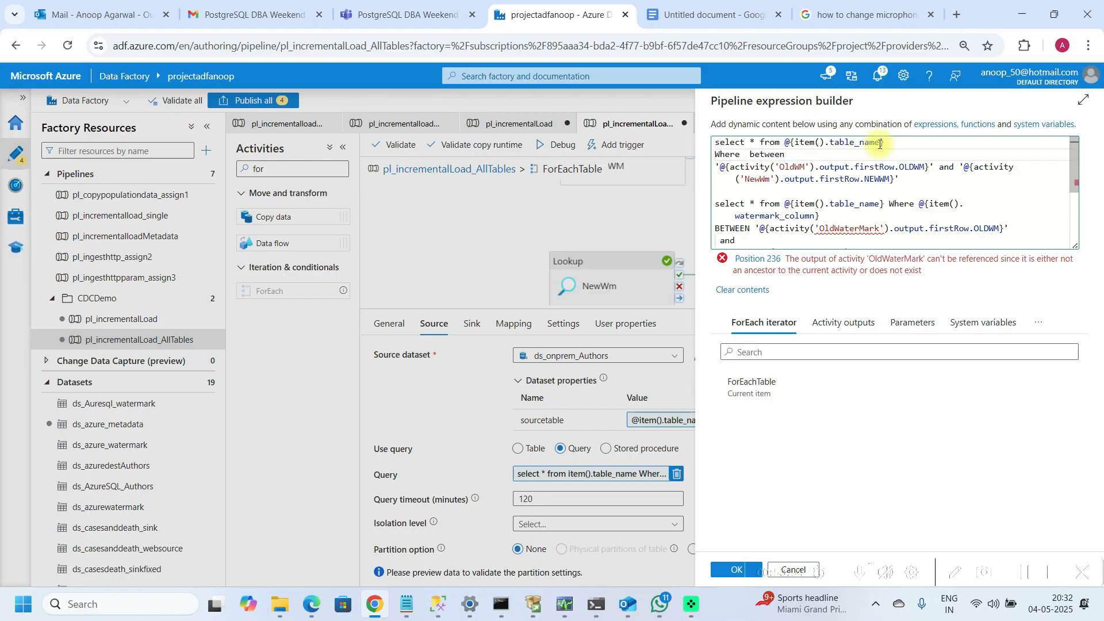
text(@)
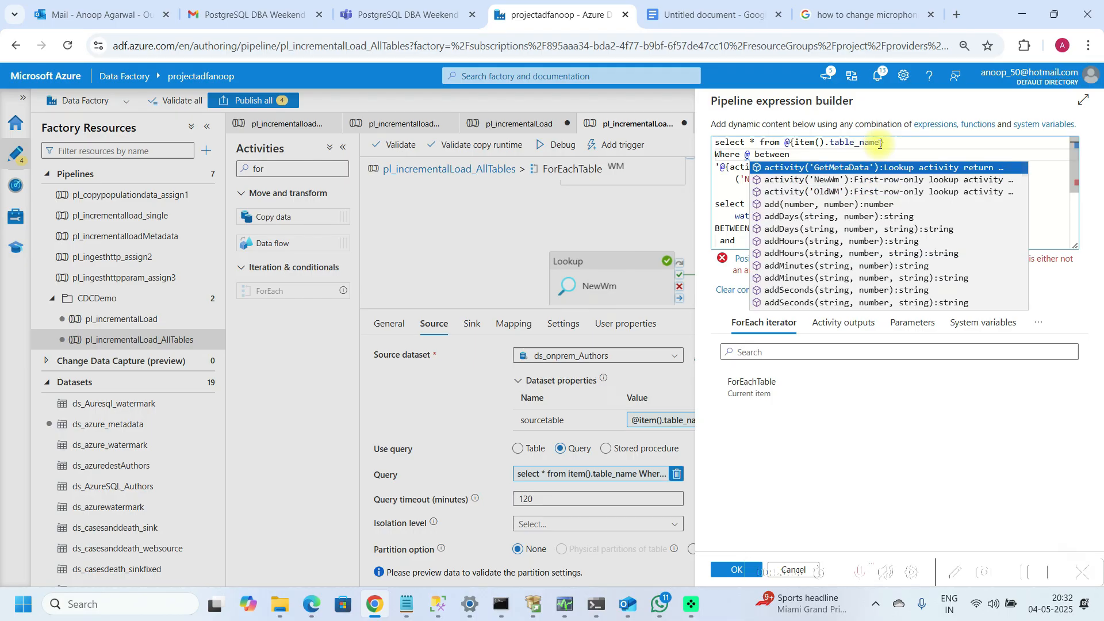
text({)
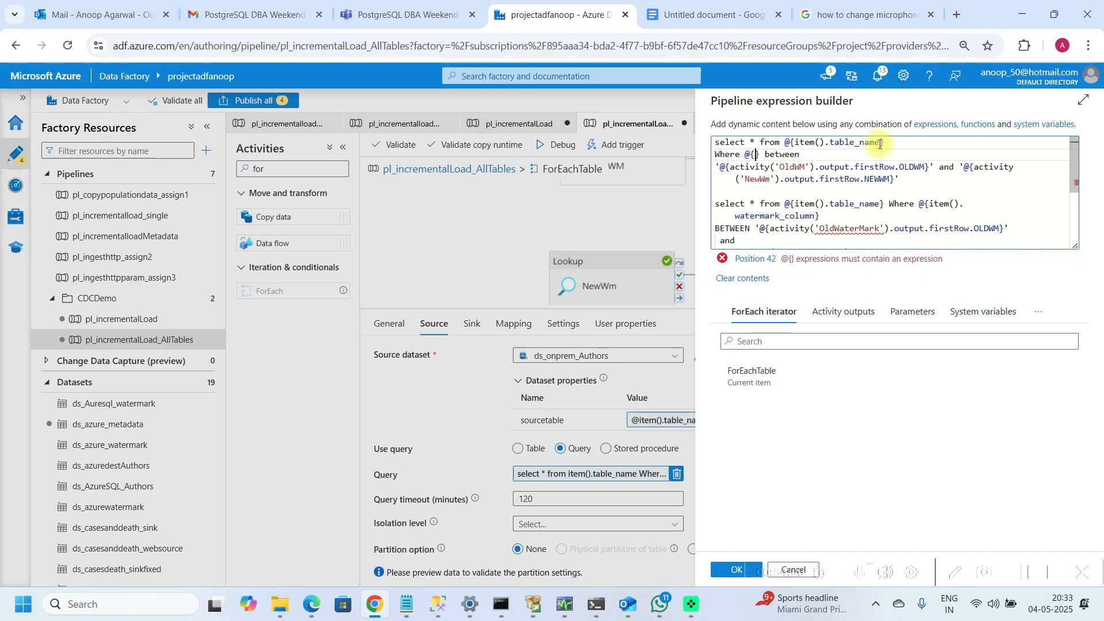
text(ite)
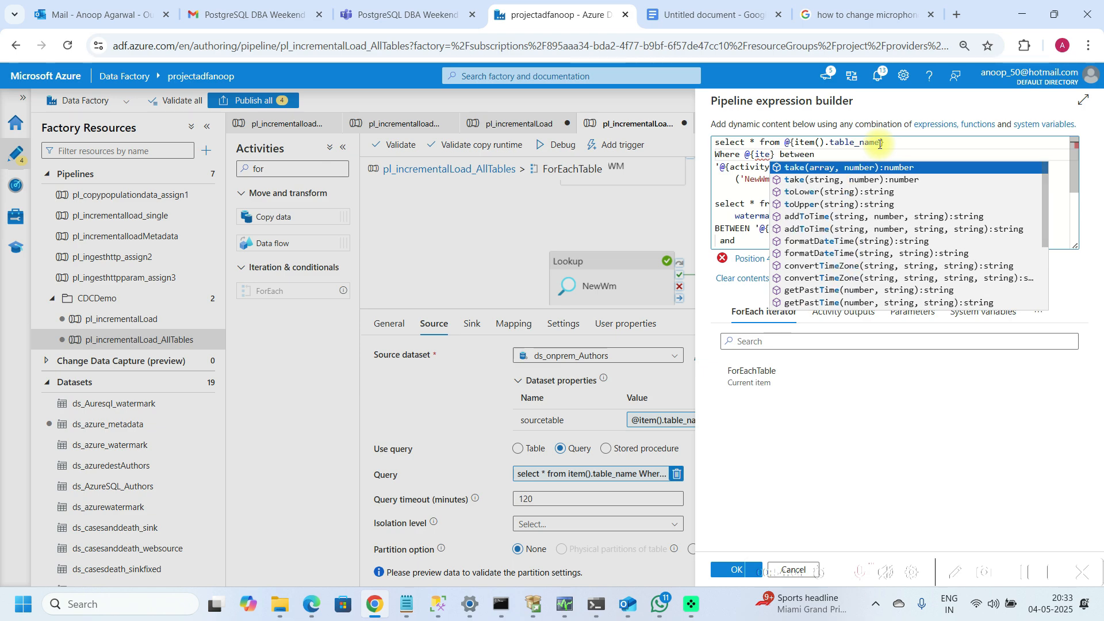
text(m().)
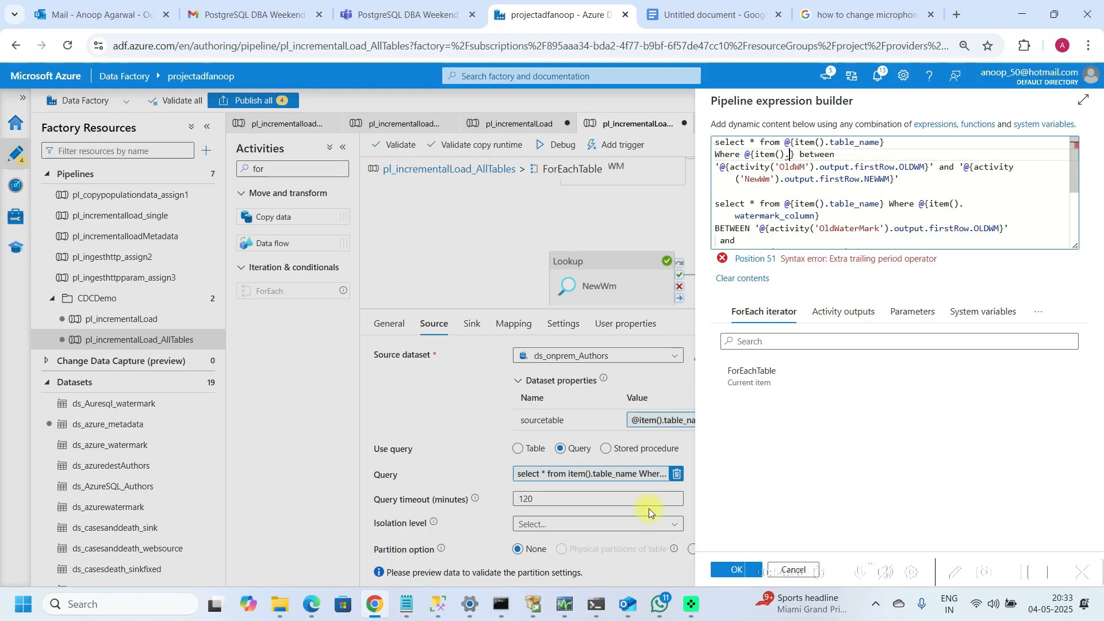
Step: Copy the WaterMark_Column key from the lookup output JSON in Notepad and paste it into the where-clause expression
click(421, 608)
click(238, 446)
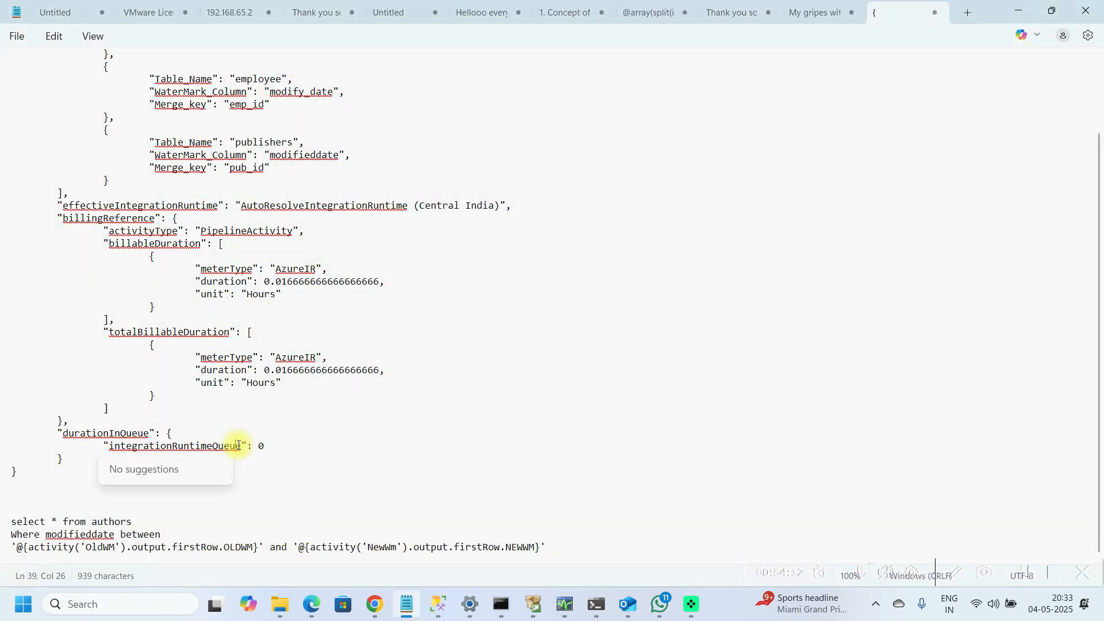
key(ctrl+Home)
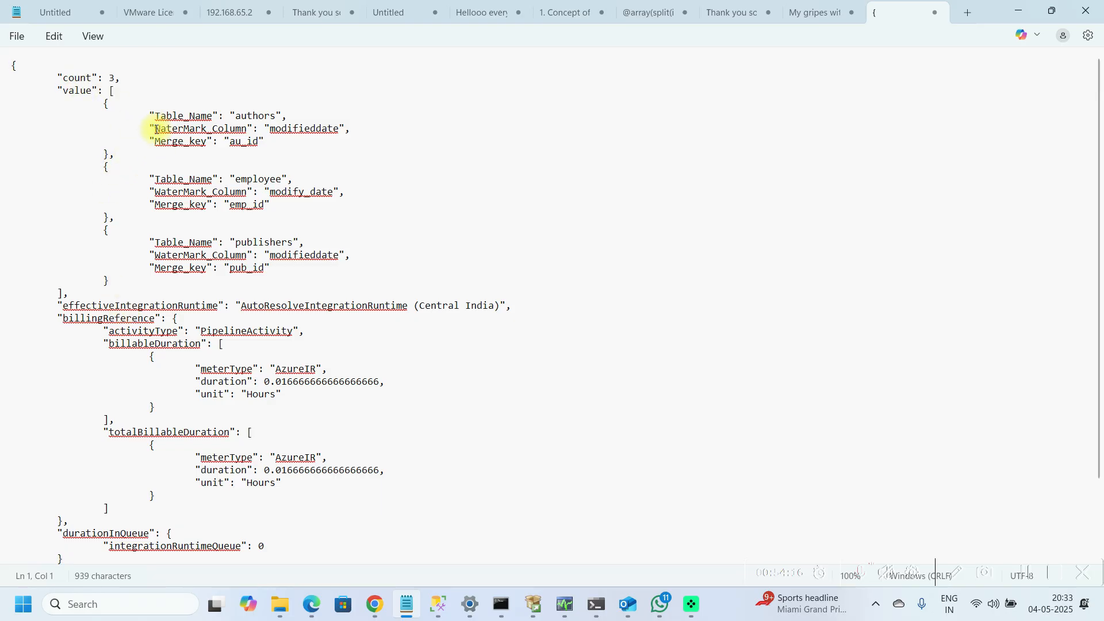
drag(156, 129, 251, 130)
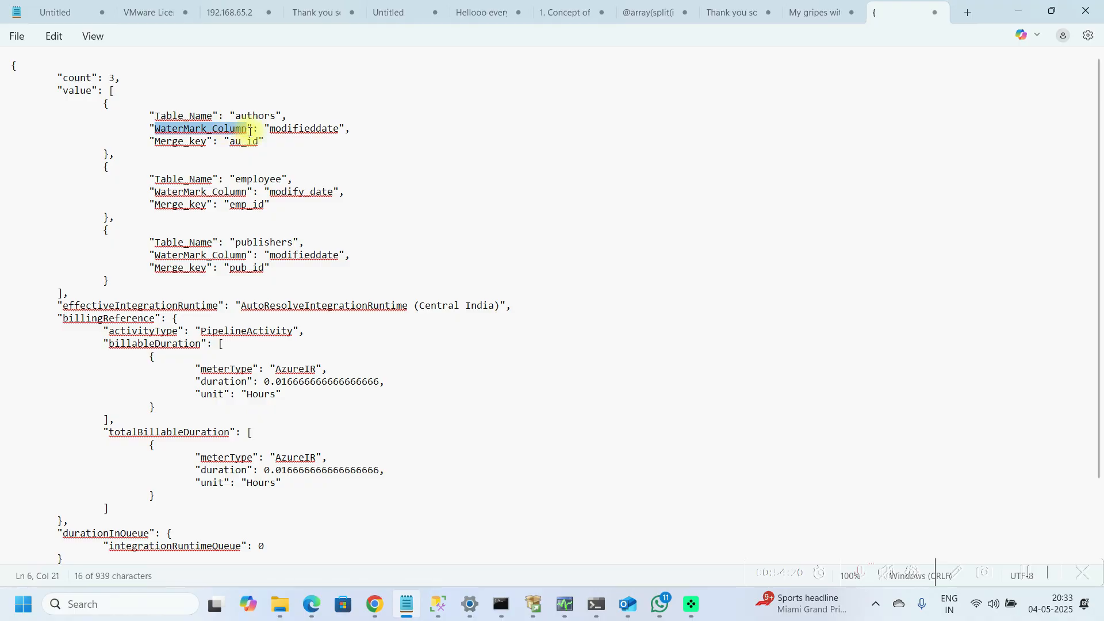
key(alt+Tab)
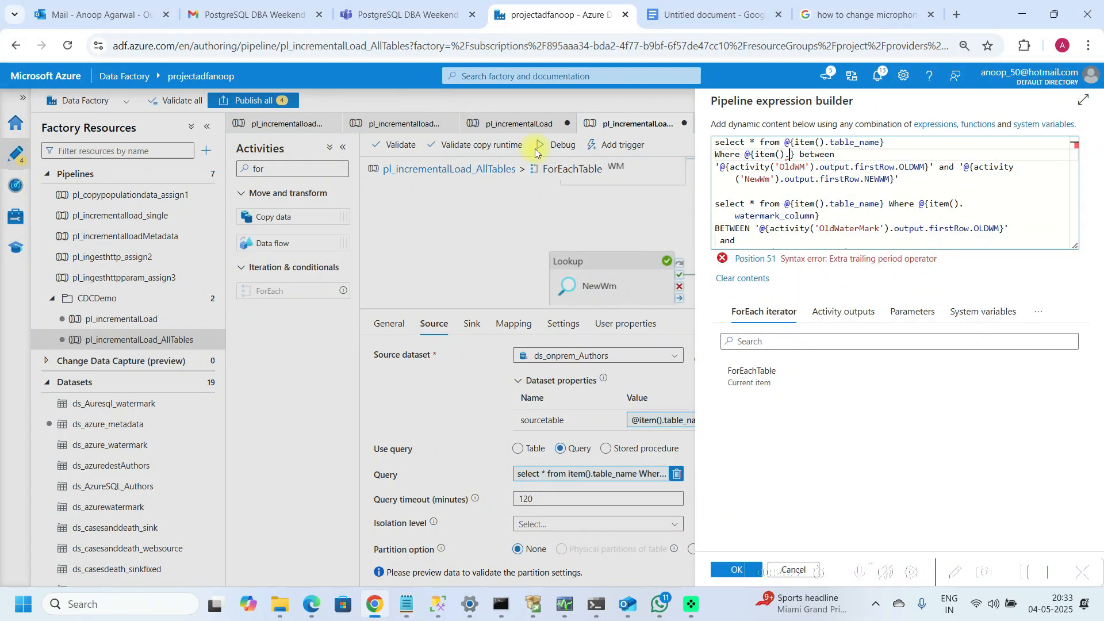
text(WaterMark_Column)
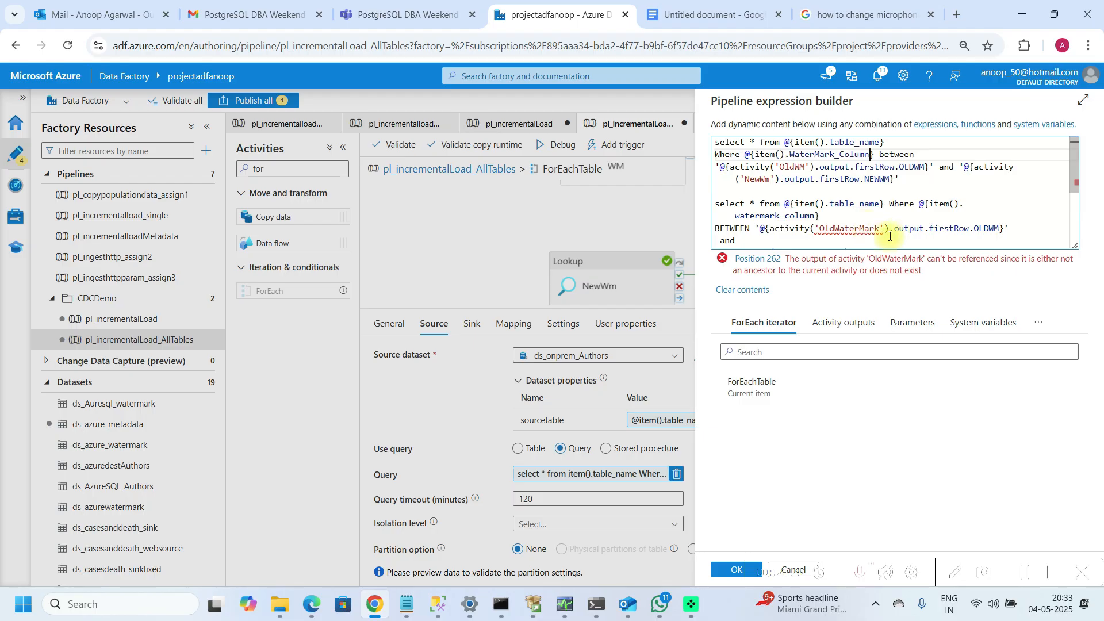
Step: Delete the pasted second query from the expression and save the source query
click(726, 202)
key(Up)
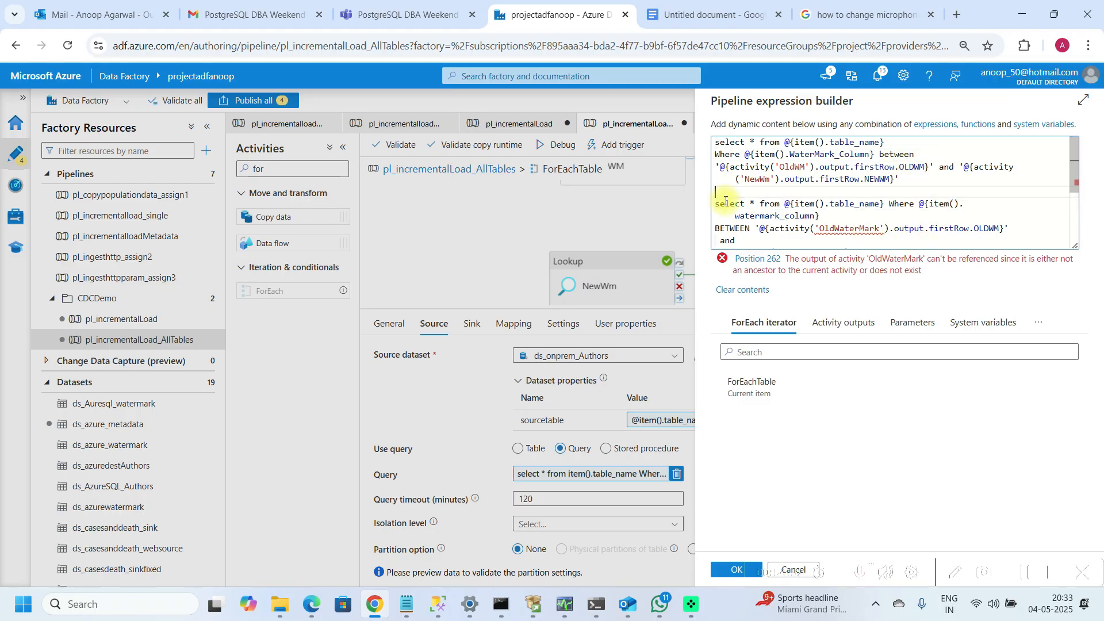
key(ctrl+shift+End)
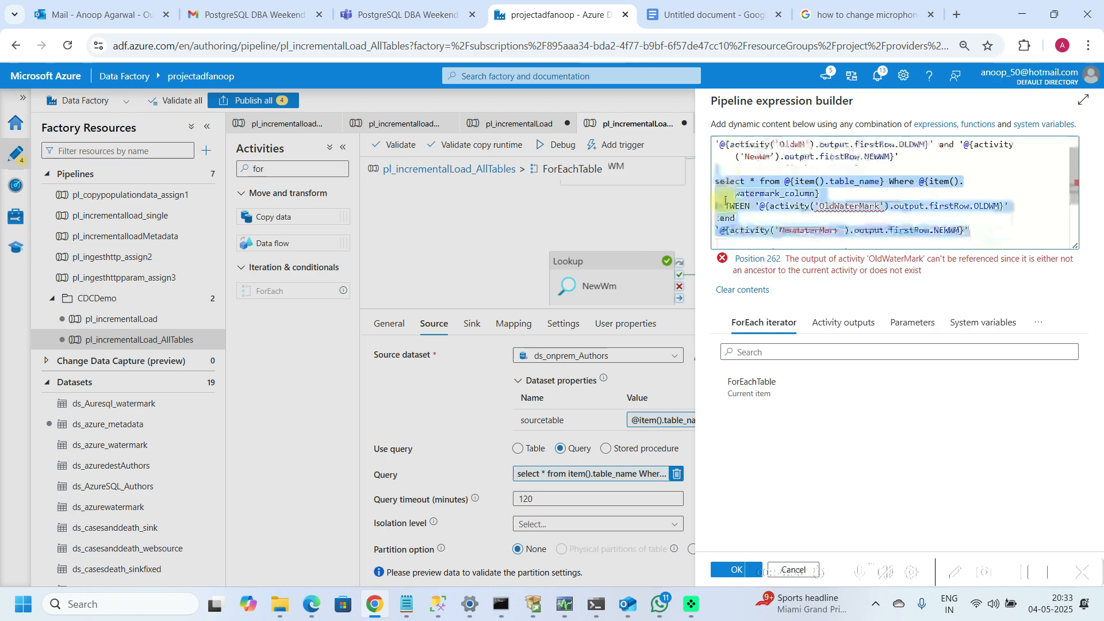
key(Delete)
key(ctrl+Home)
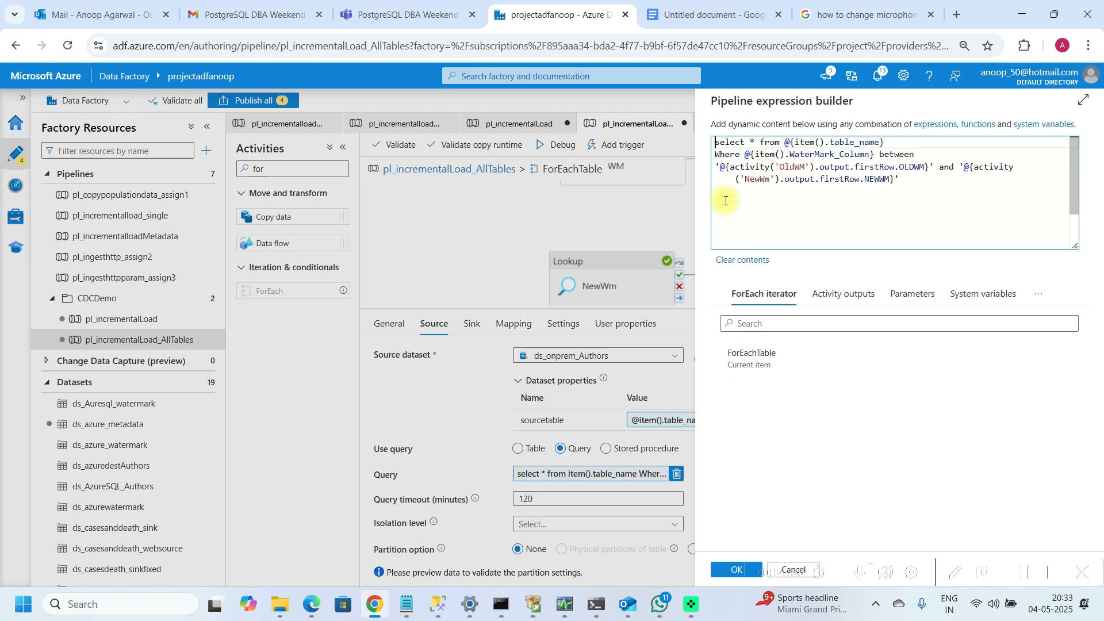
click(719, 571)
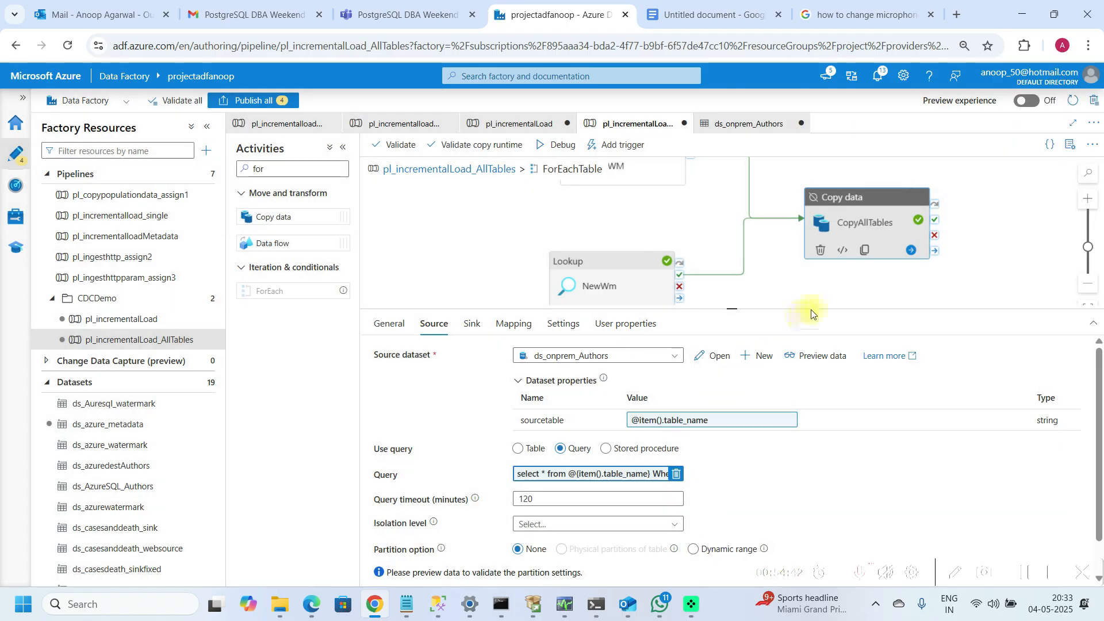
Step: Start a new Azure SQL Database sink dataset for the CopyAllTables activity
click(469, 326)
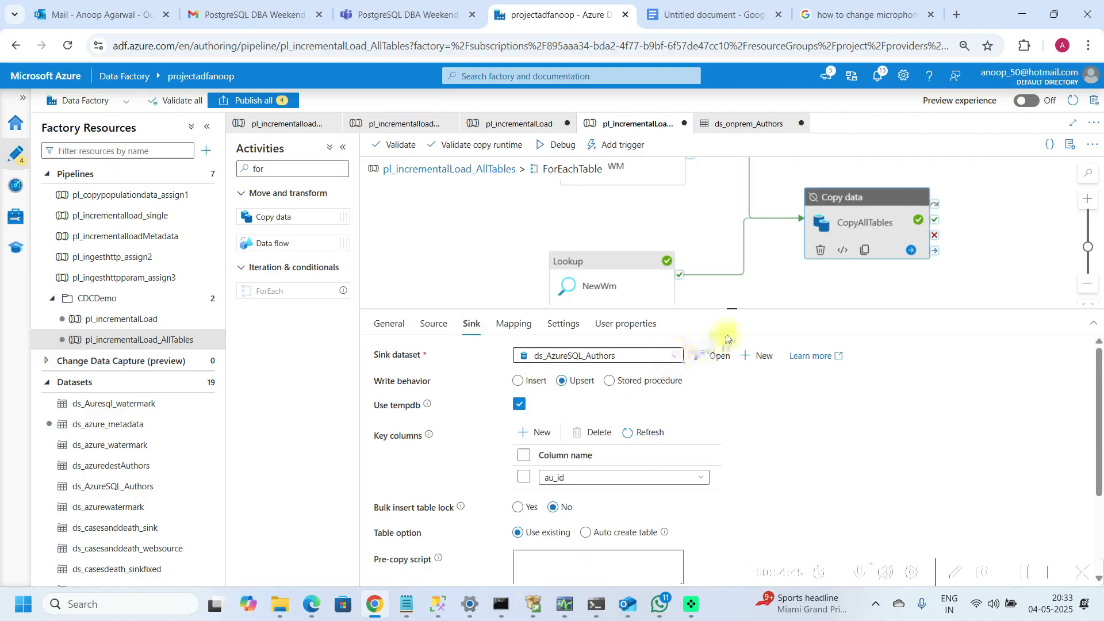
drag(732, 310, 732, 284)
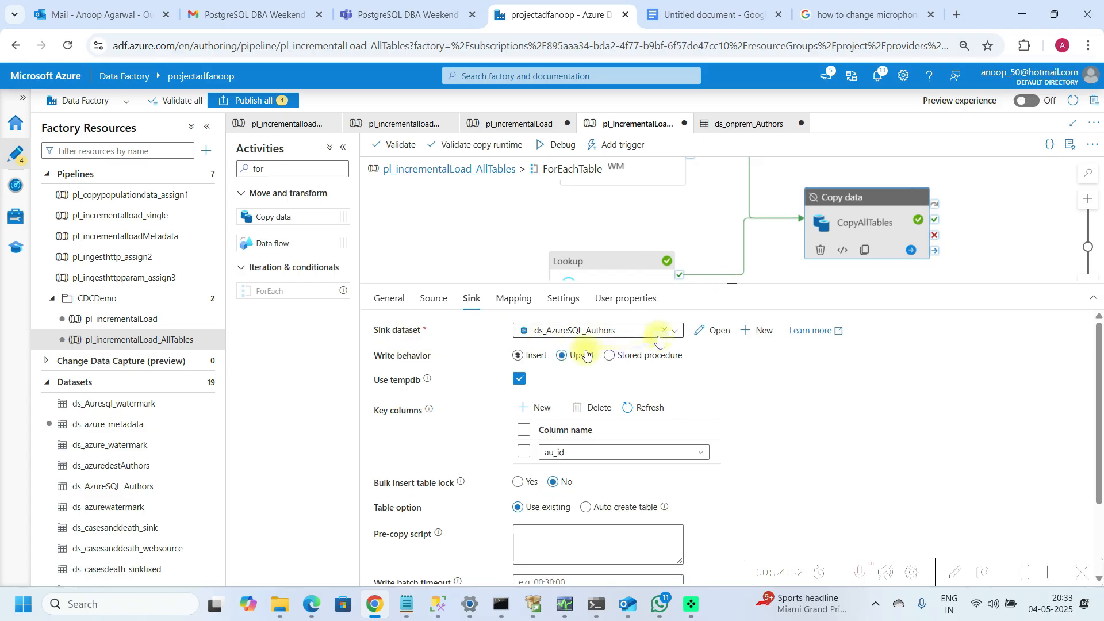
click(759, 331)
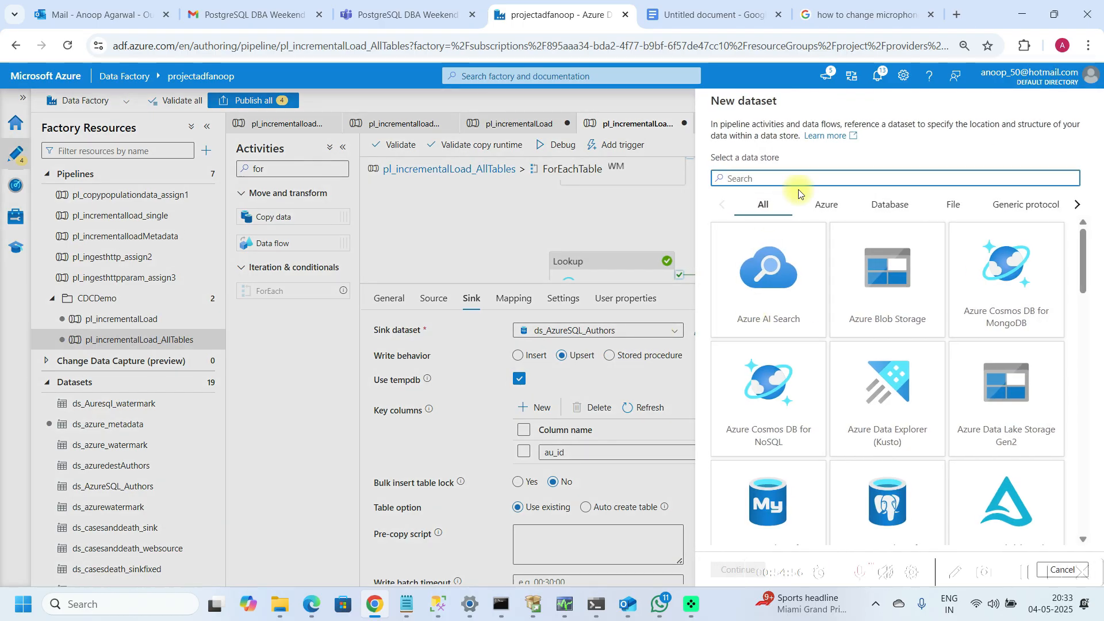
text(a)
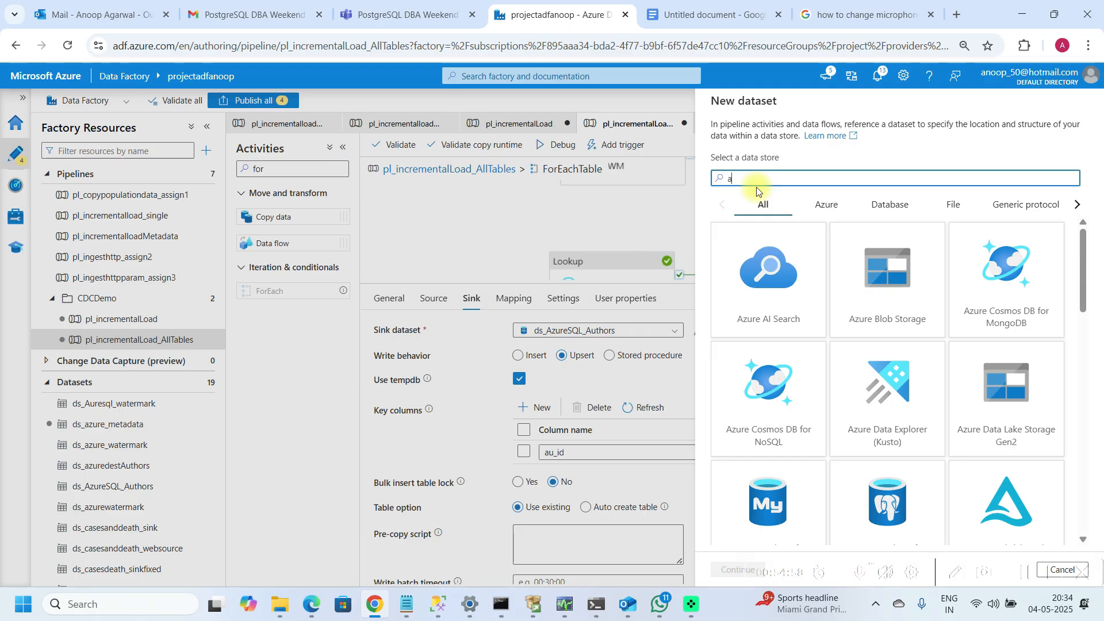
text(zure s)
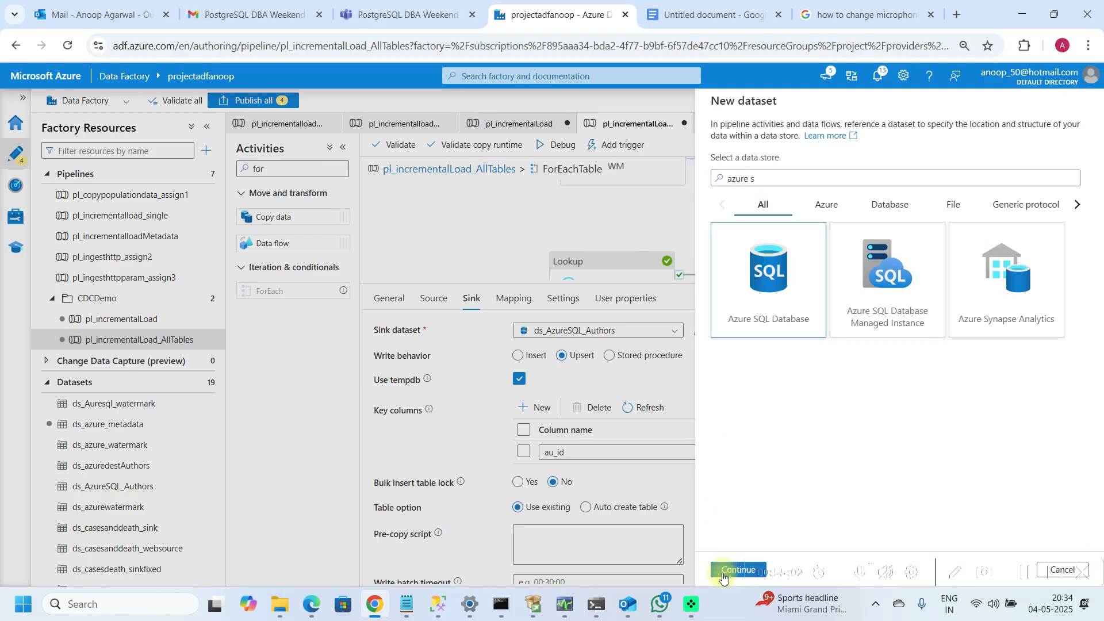
click(725, 570)
Step: Name the sink dataset ds_azuresql_alltables, link it to ds_azuresqldb, and create it
click(801, 139)
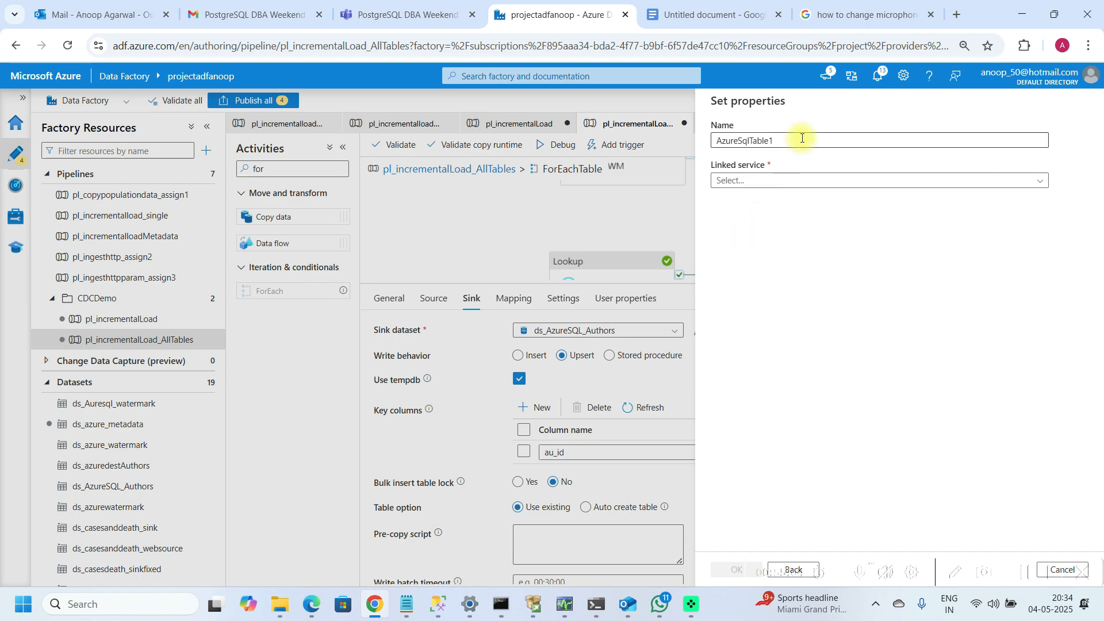
text(d)
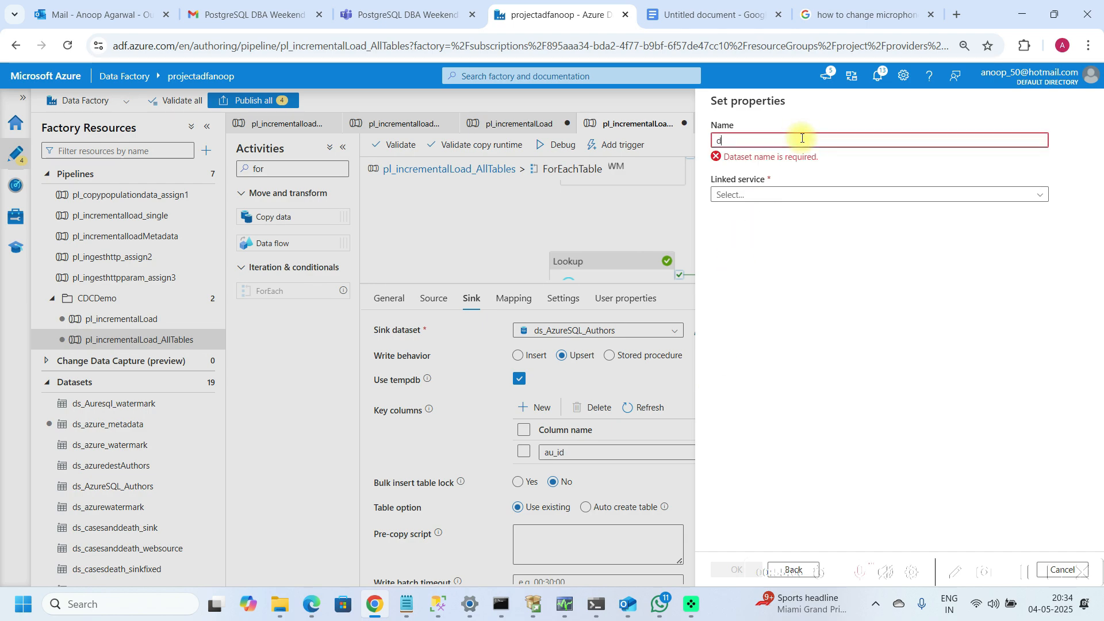
text(s_on)
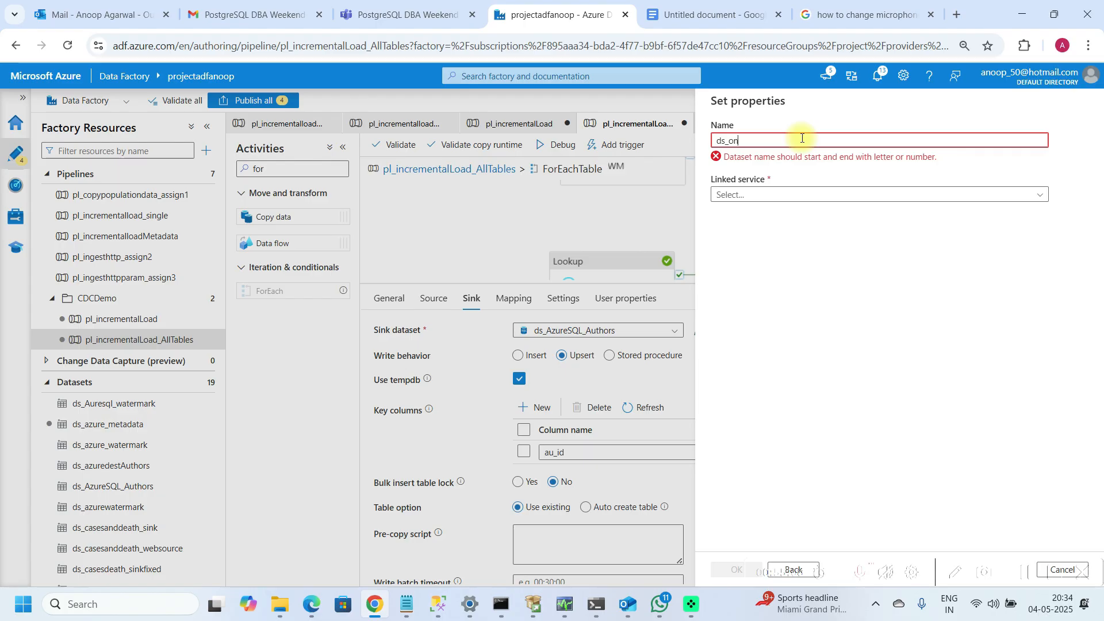
text(lazurere)
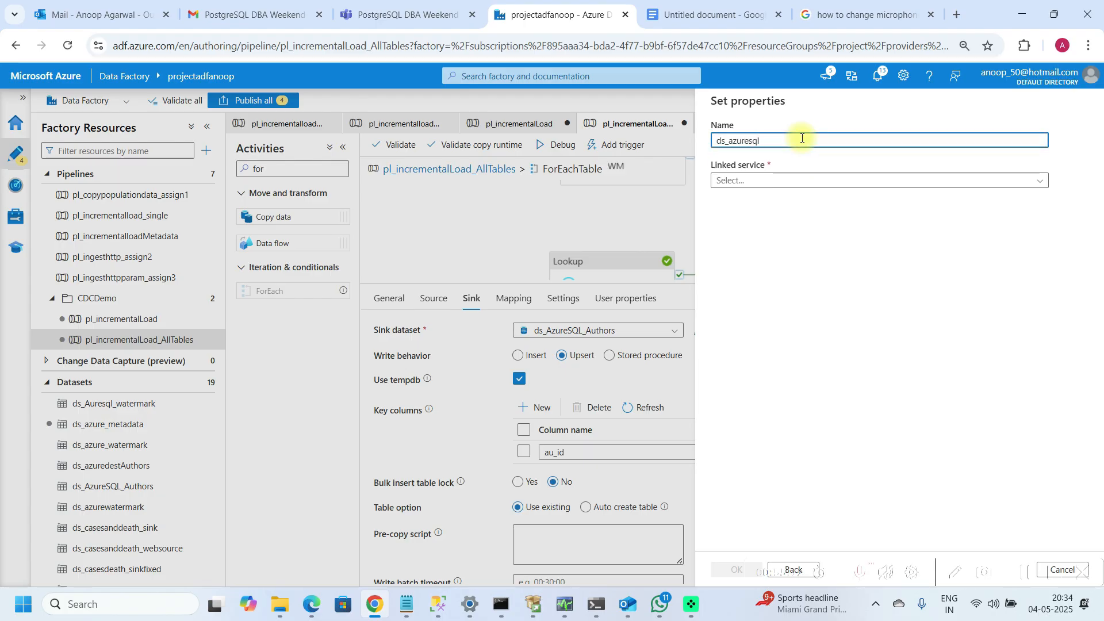
text(l_allt)
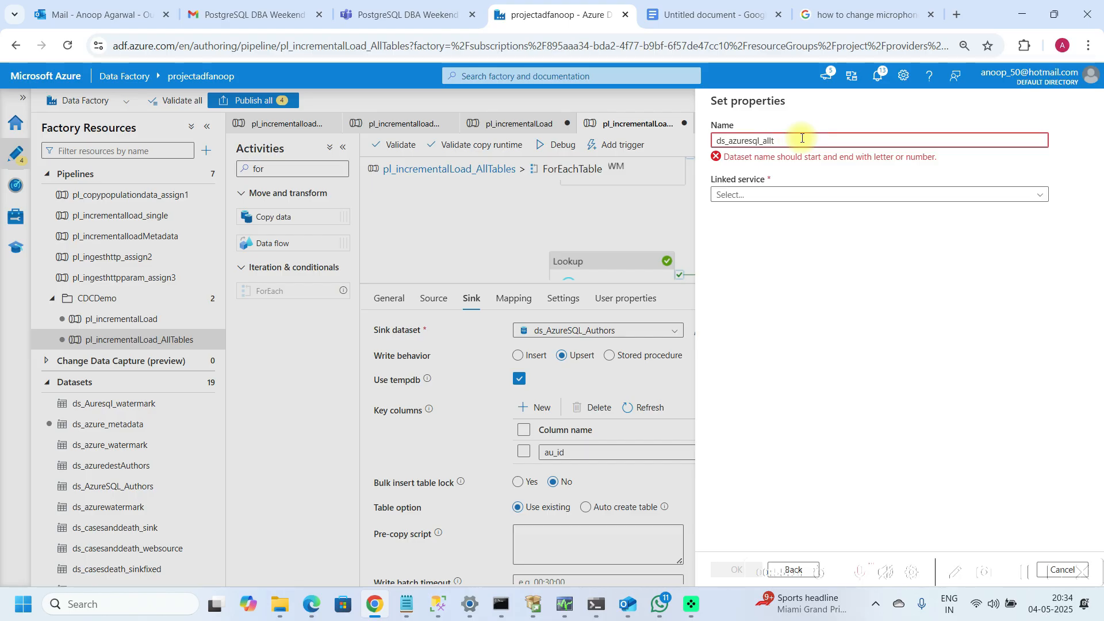
text(ables)
click(788, 181)
click(738, 252)
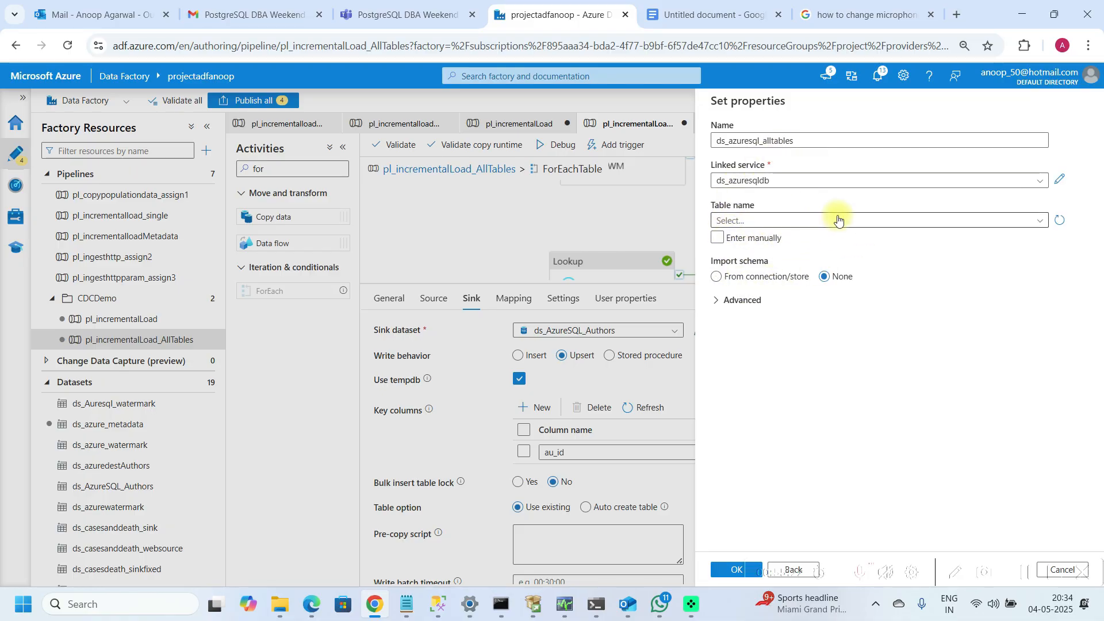
click(730, 570)
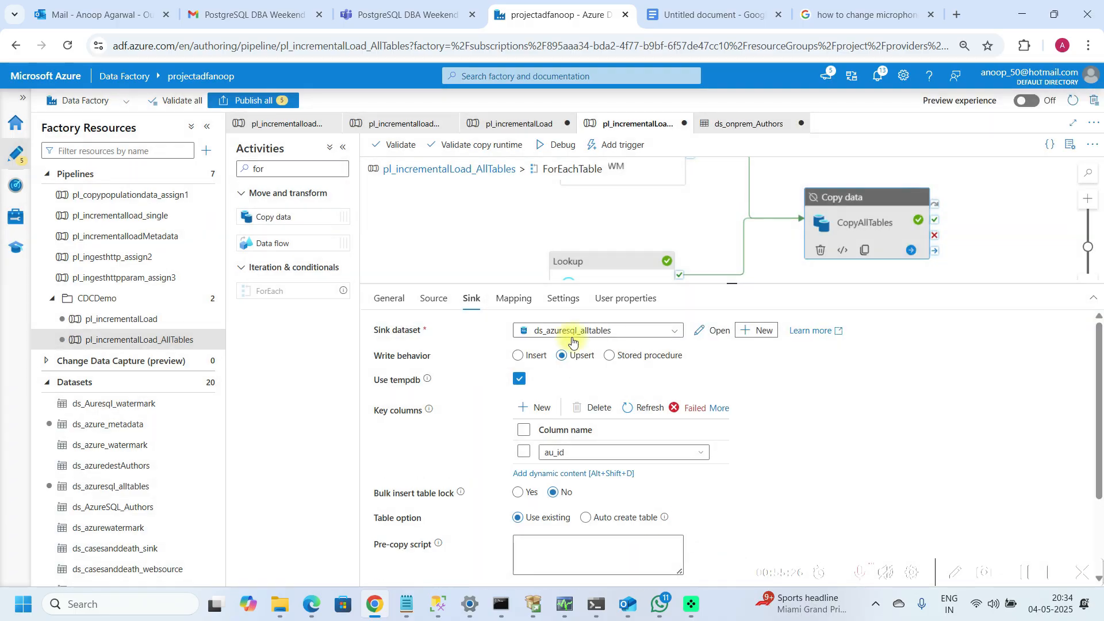
Step: Open ds_azuresql_alltables and add a string parameter named destinationtable
click(712, 332)
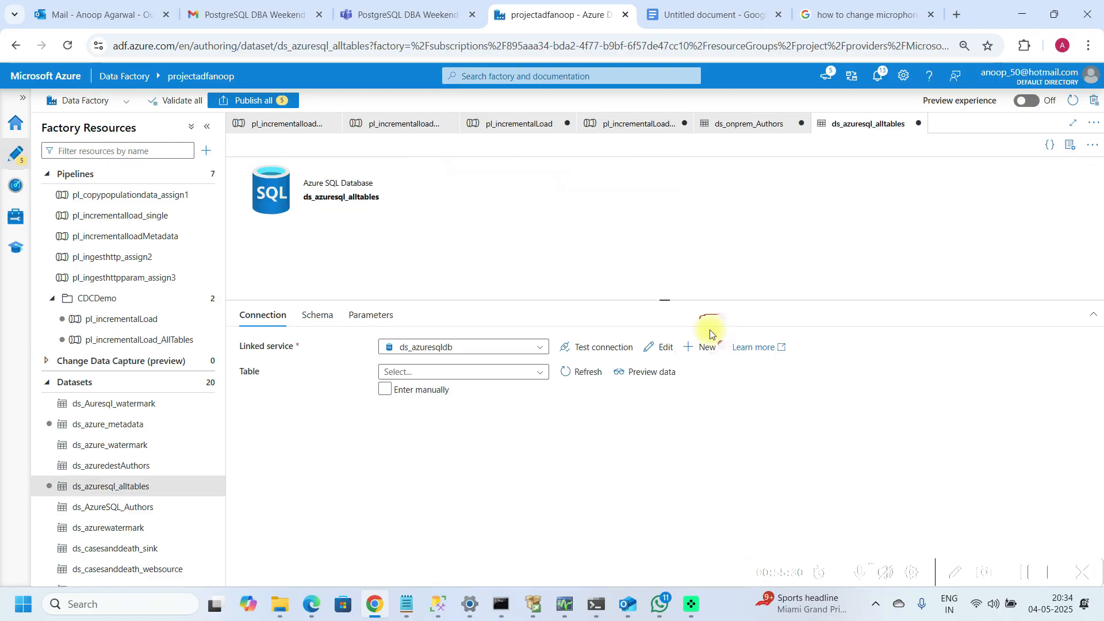
click(377, 320)
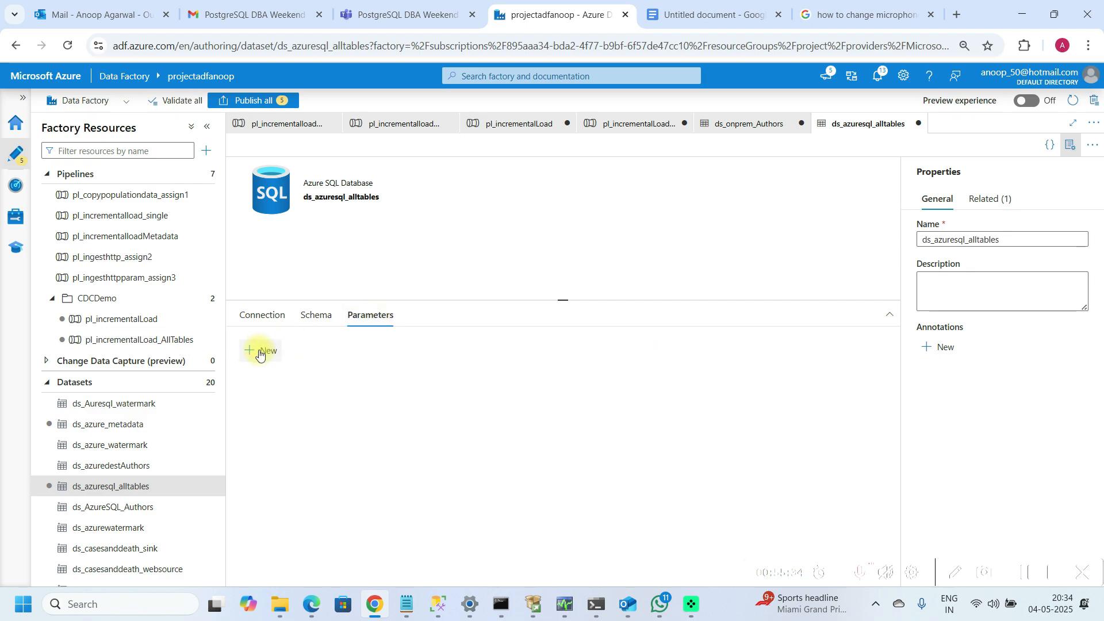
click(260, 350)
click(307, 395)
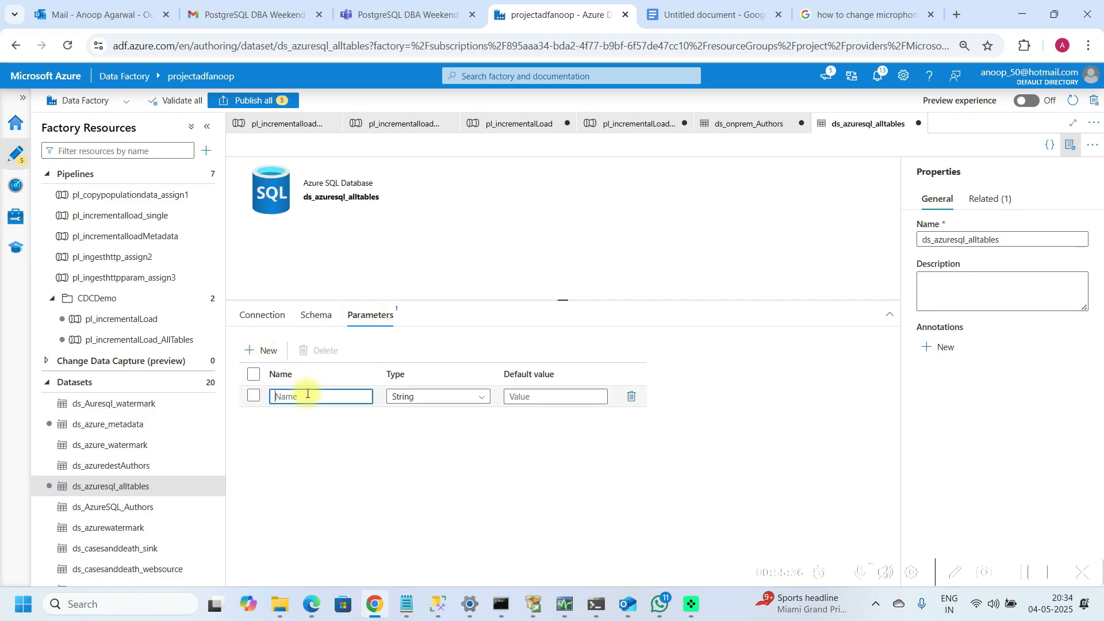
text(destinationtable)
click(1068, 154)
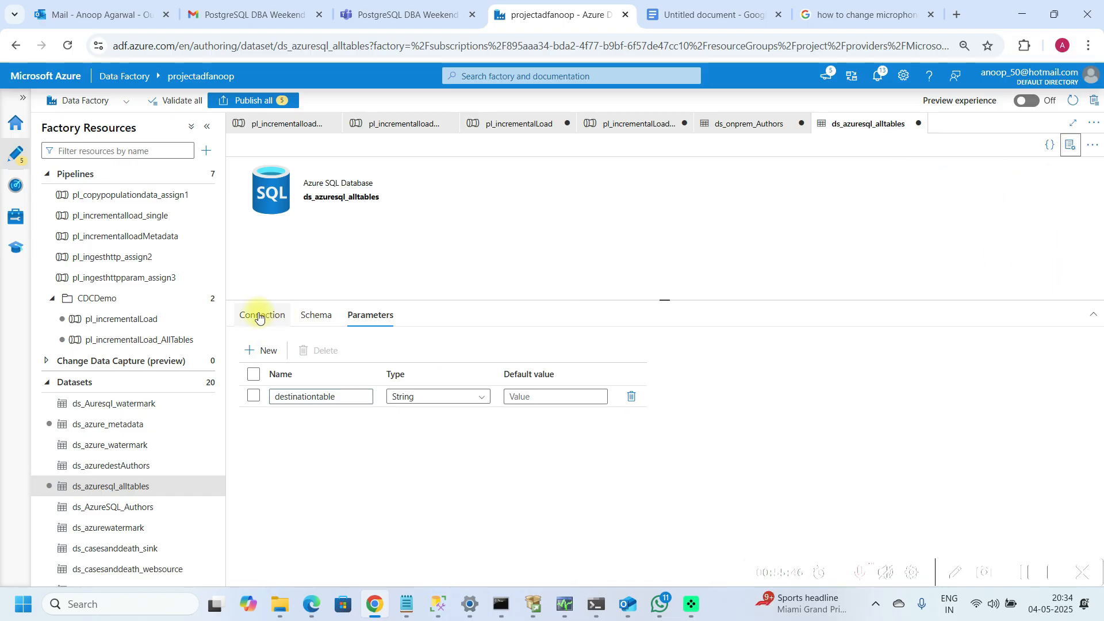
click(259, 317)
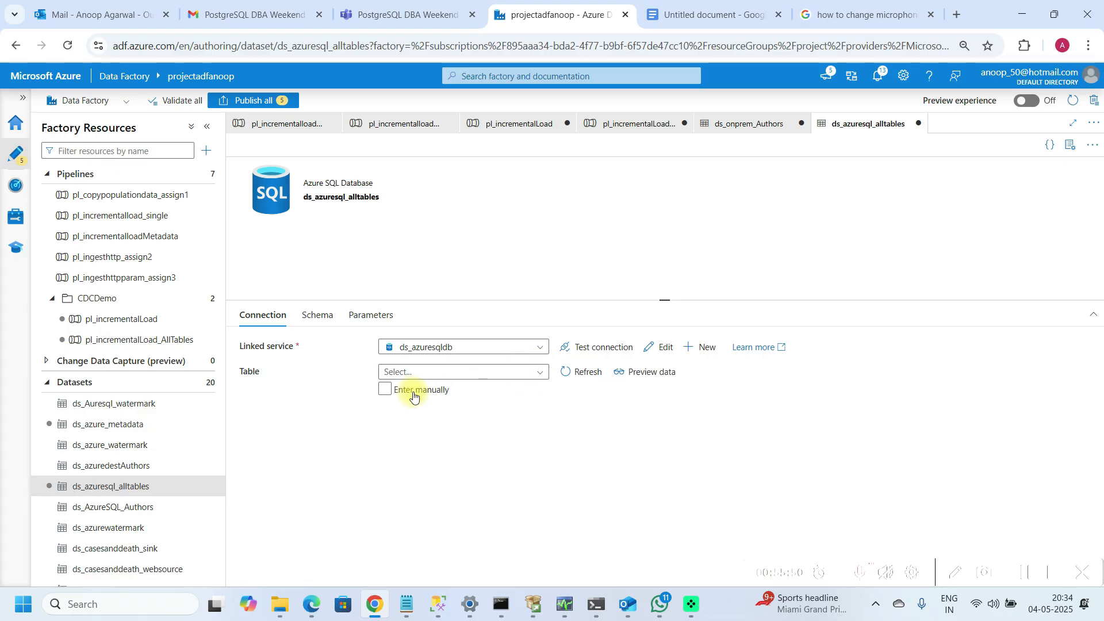
click(395, 394)
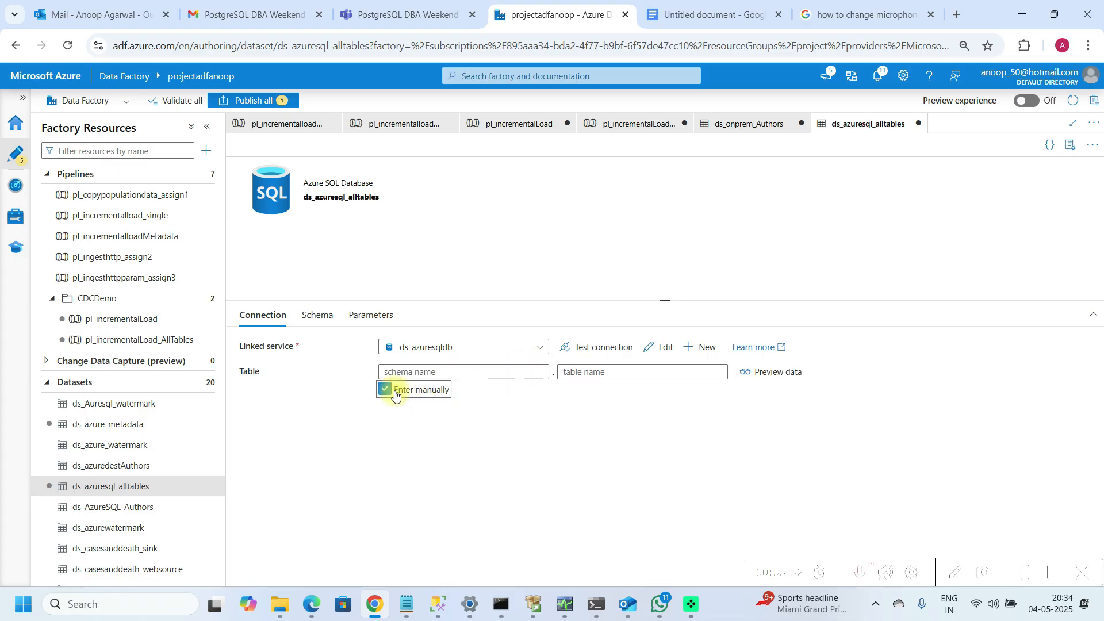
click(587, 372)
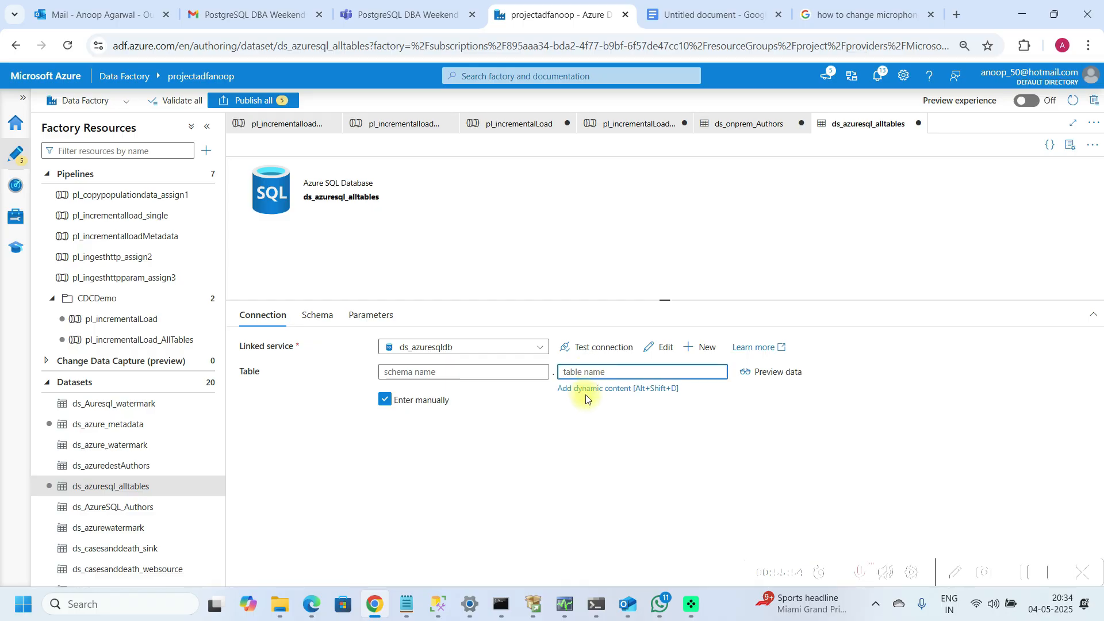
click(602, 391)
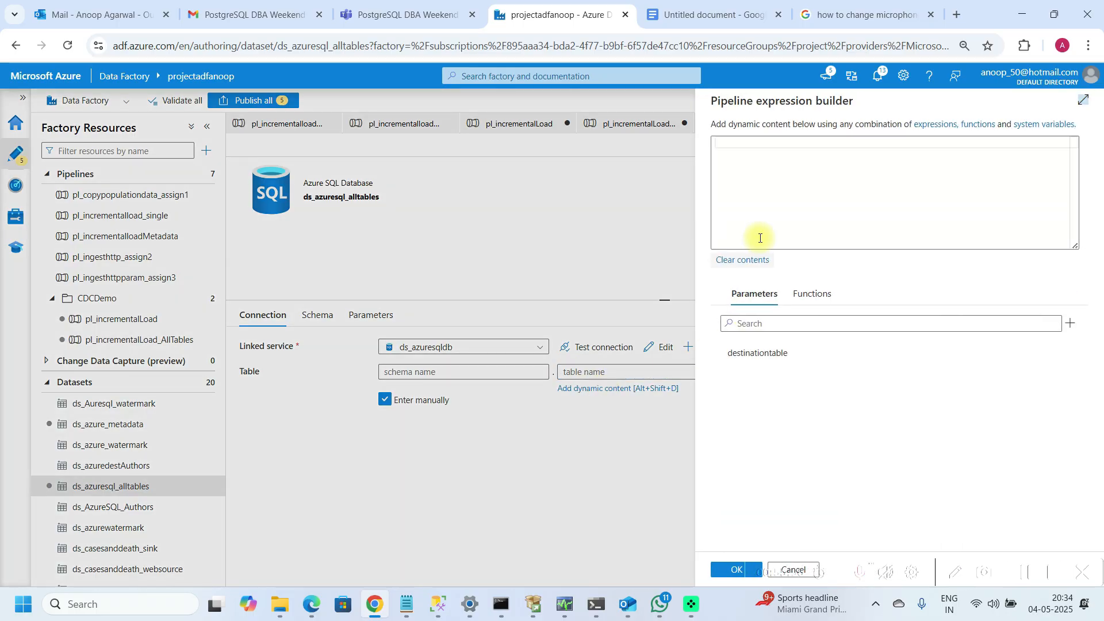
click(748, 356)
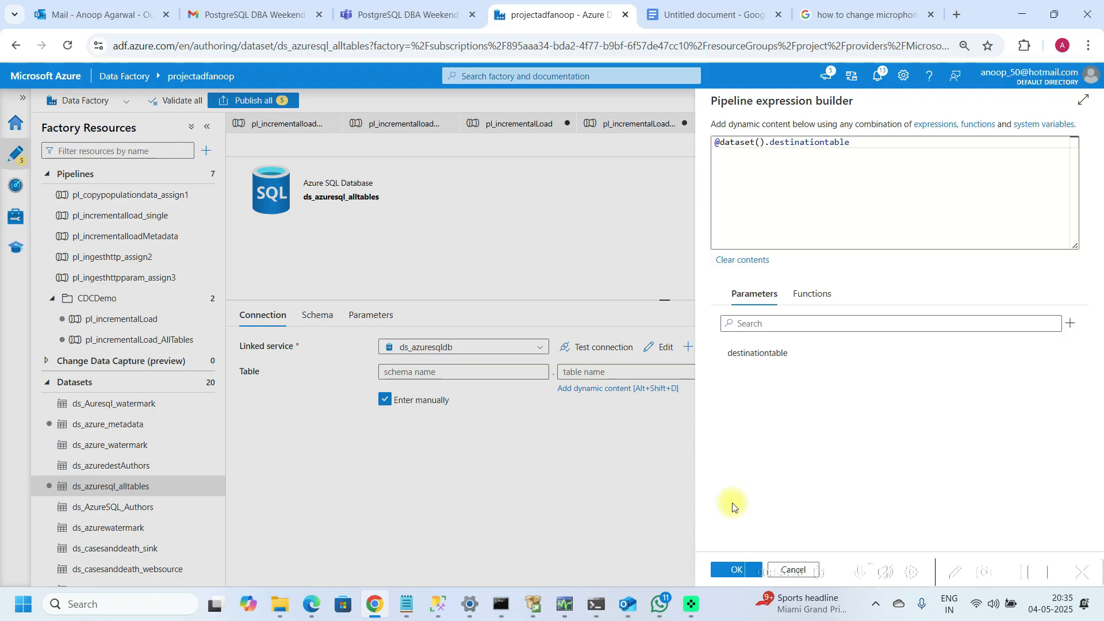
click(727, 571)
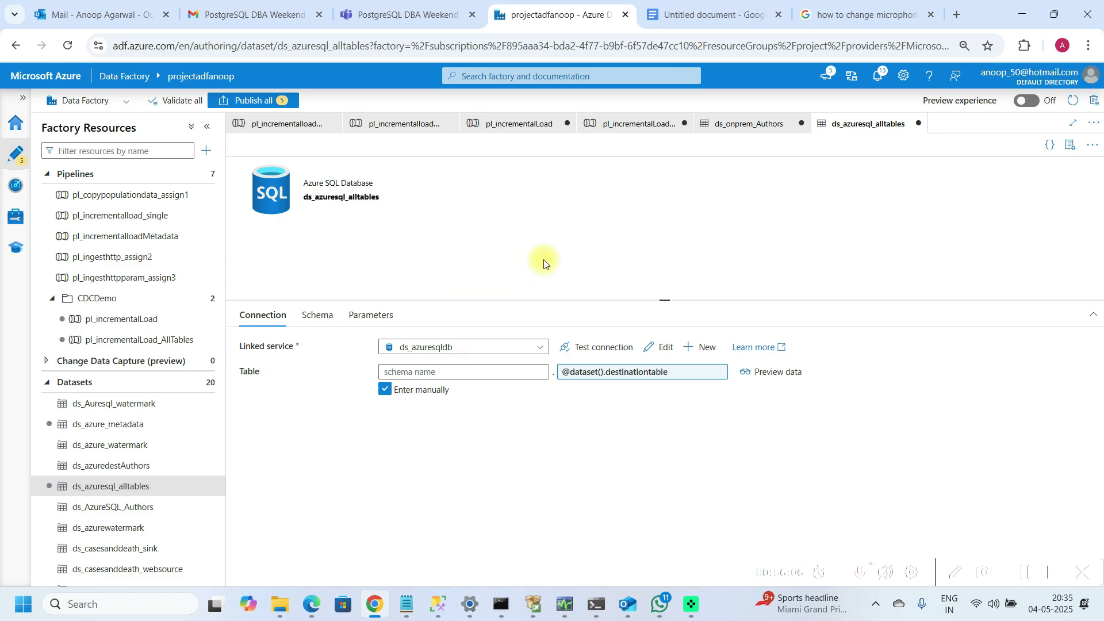
click(746, 129)
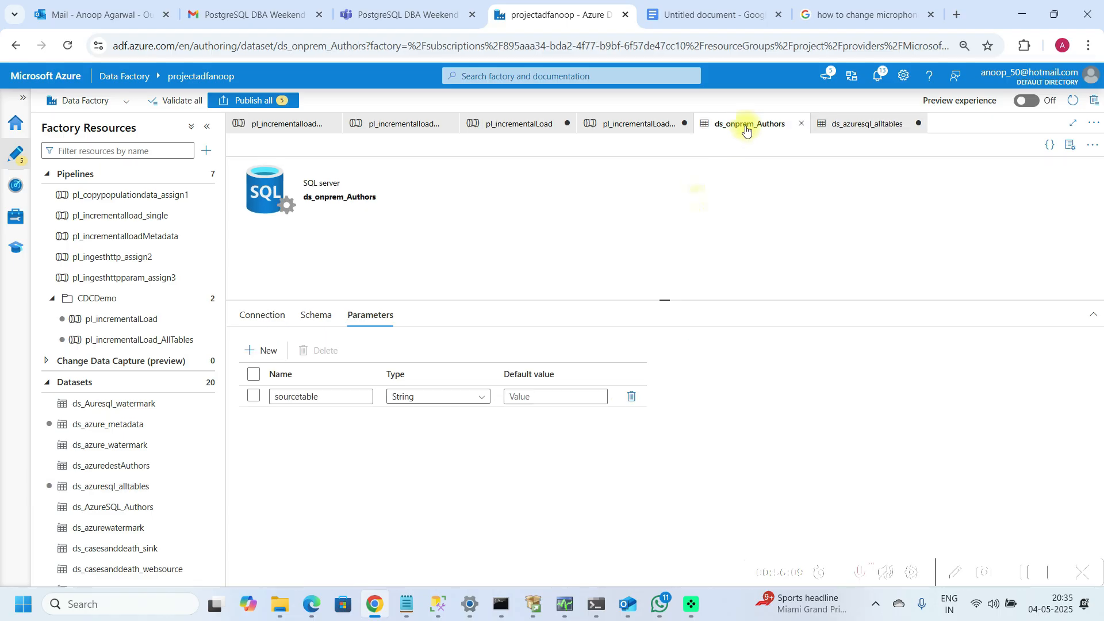
click(834, 135)
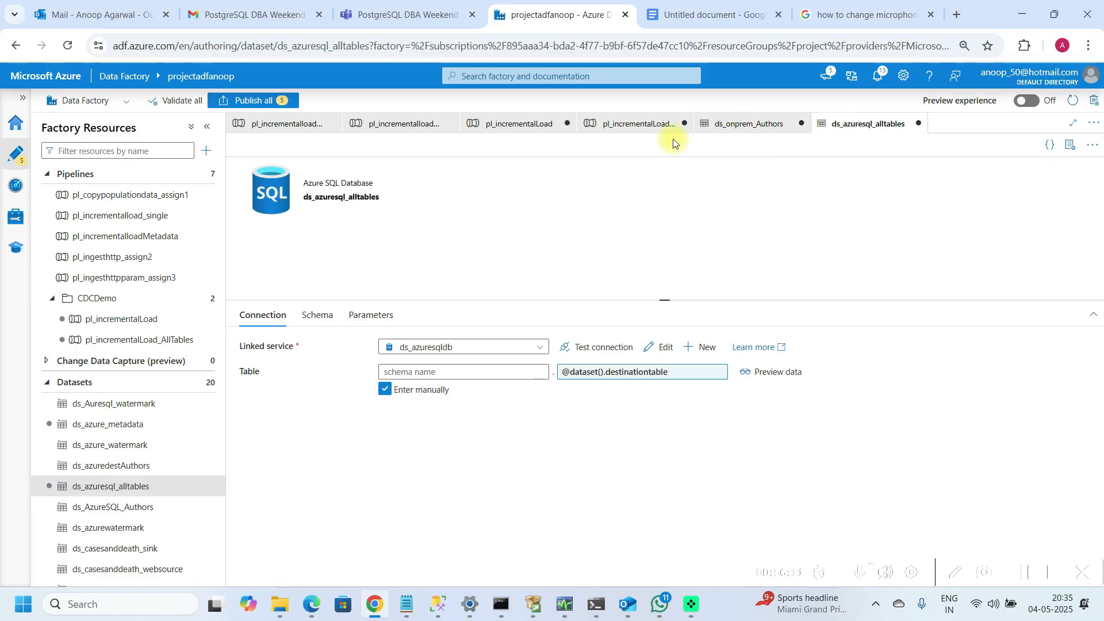
click(607, 131)
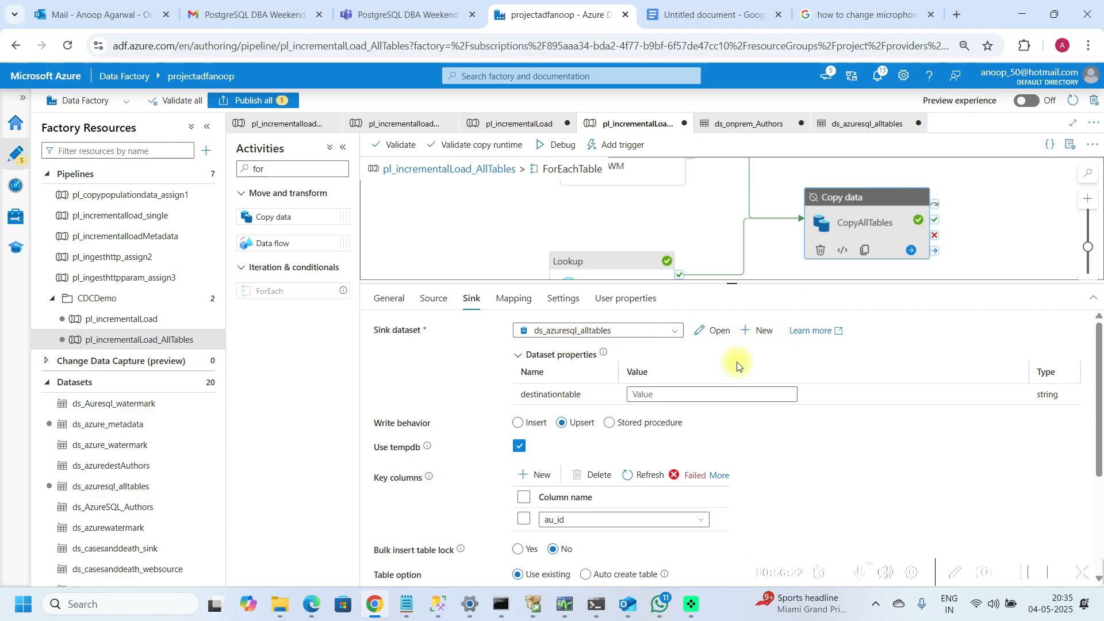
click(665, 392)
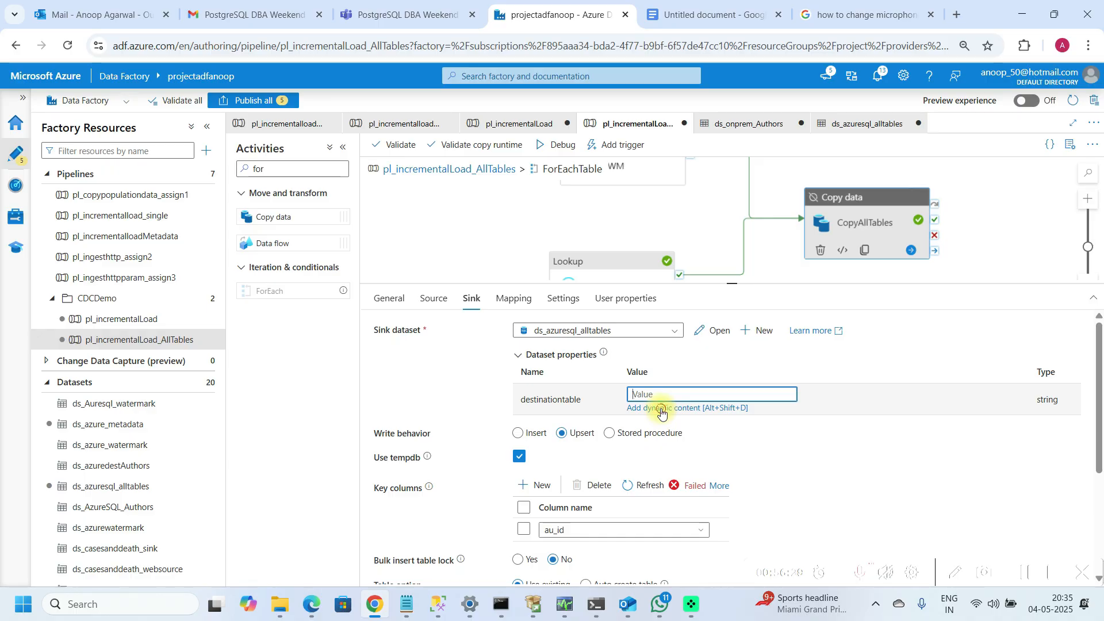
click(662, 409)
click(741, 363)
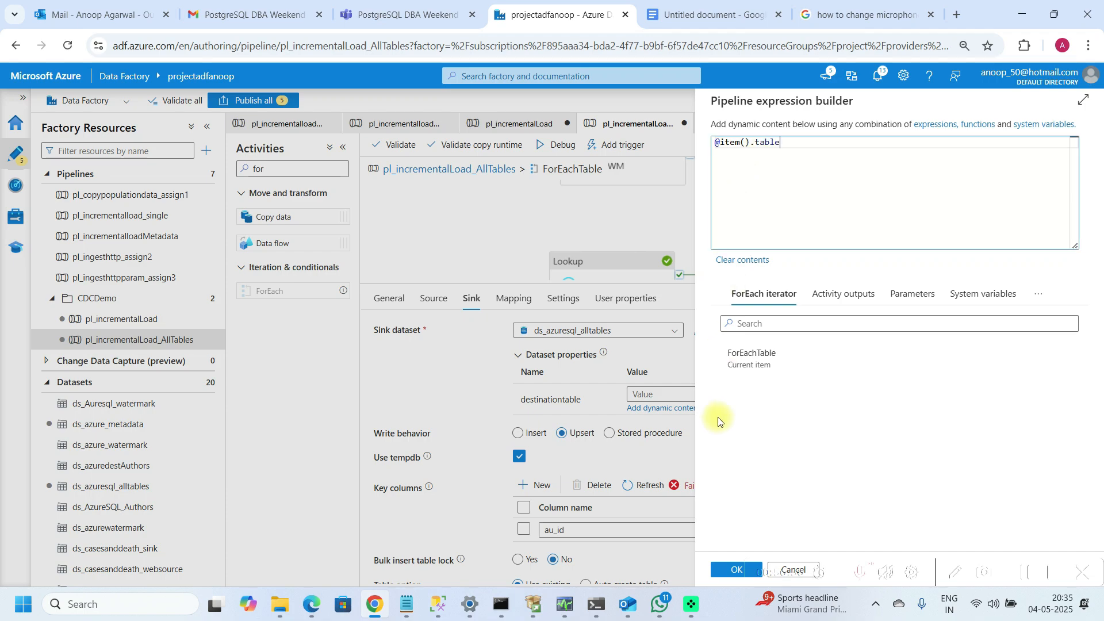
text(.table_name)
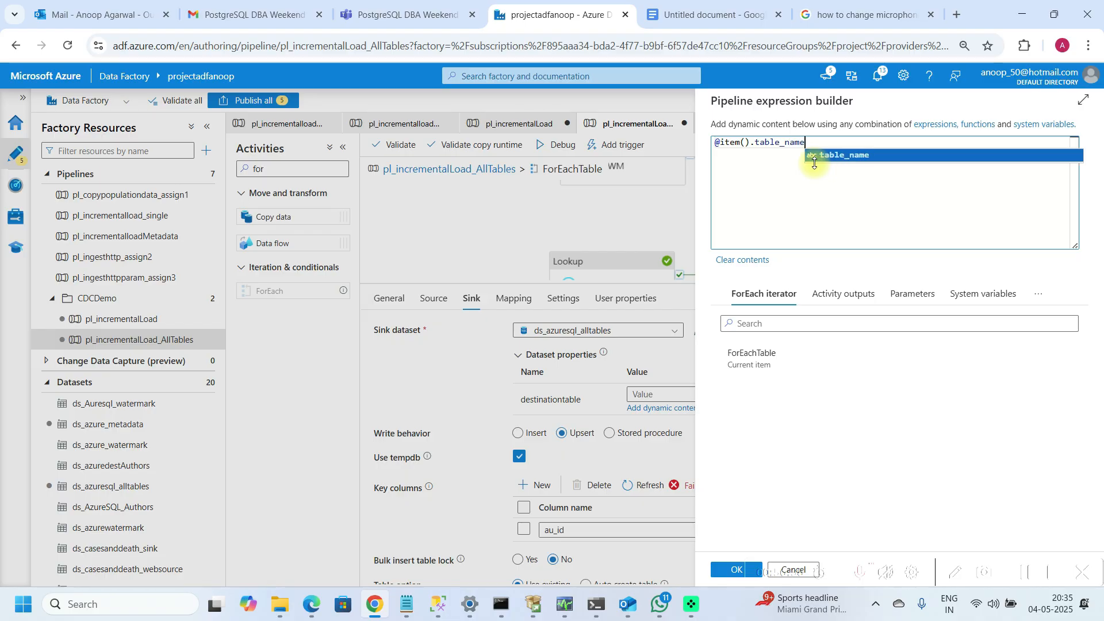
click(815, 163)
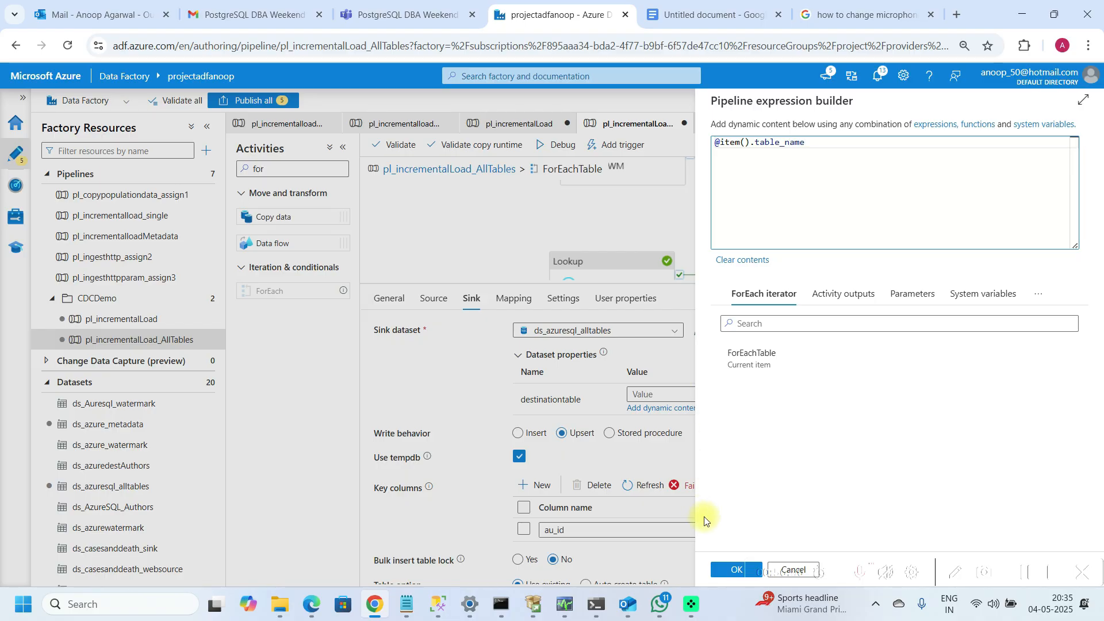
click(727, 574)
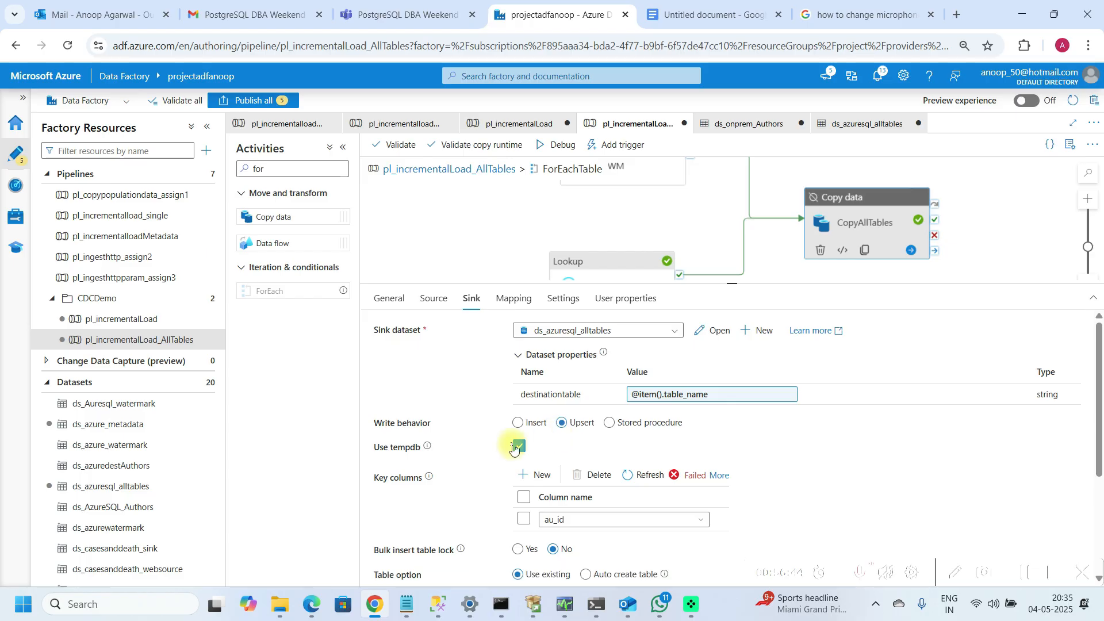
mouse_move(592, 517)
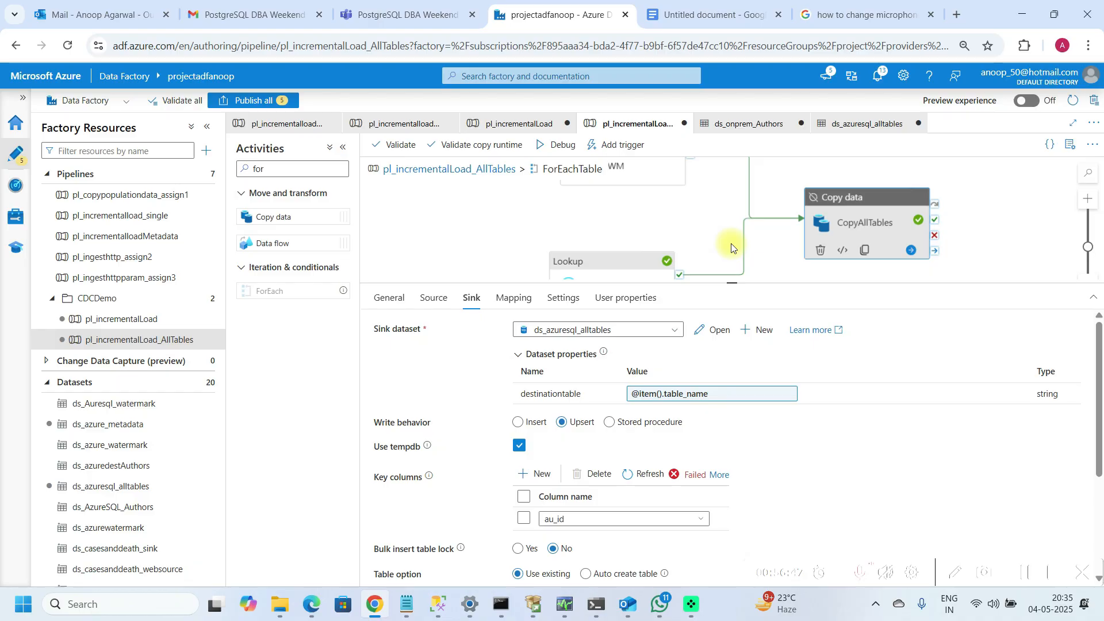
drag(732, 284, 732, 214)
mouse_move(593, 444)
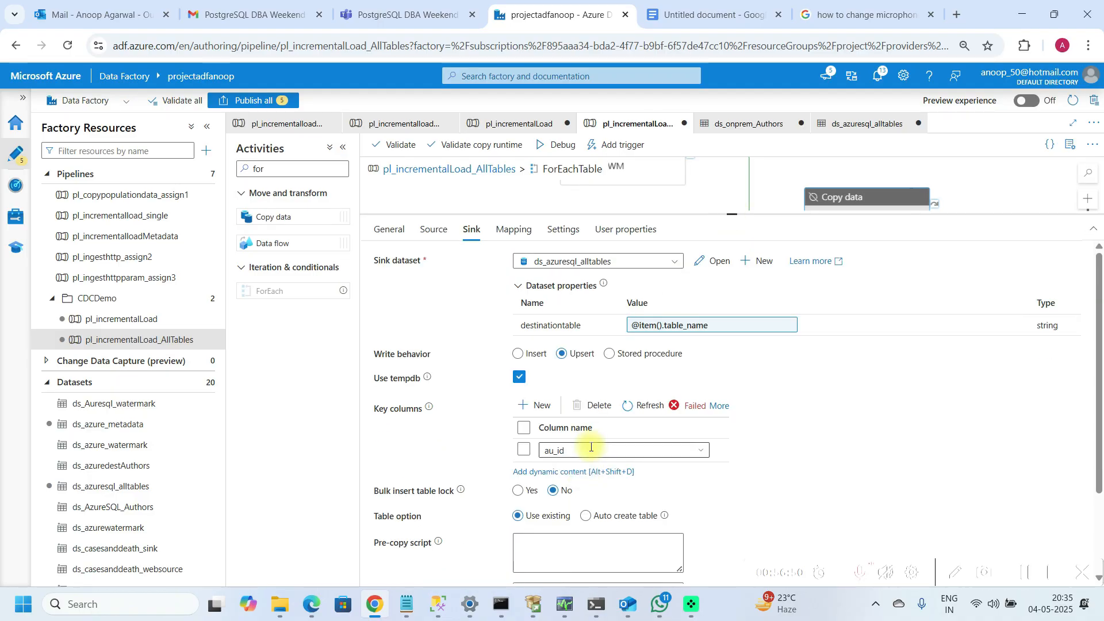
mouse_move(411, 605)
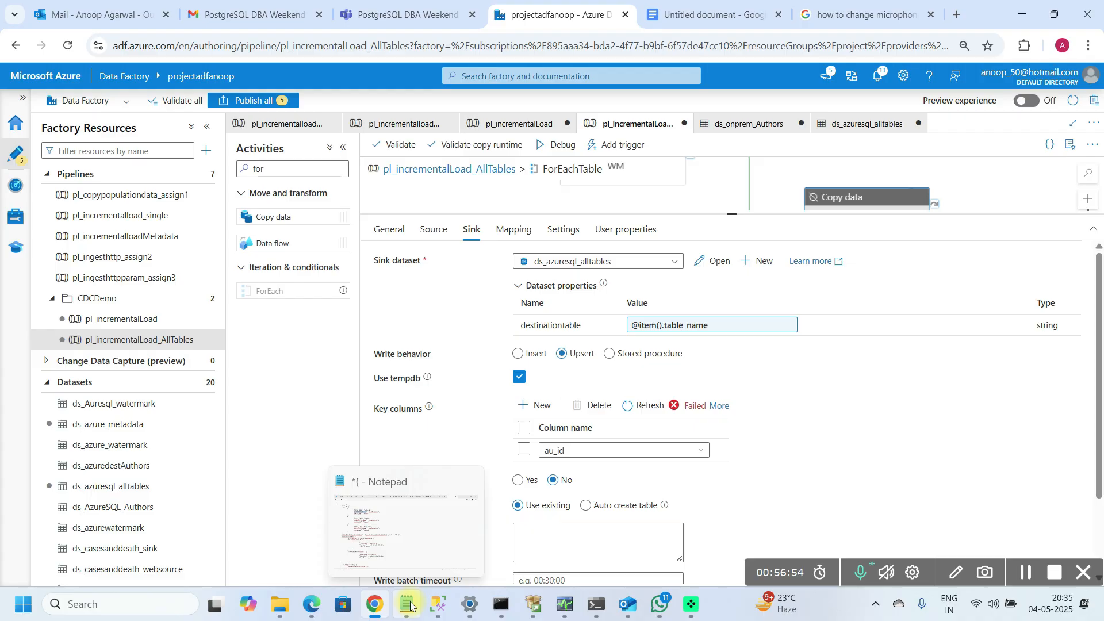
click(395, 514)
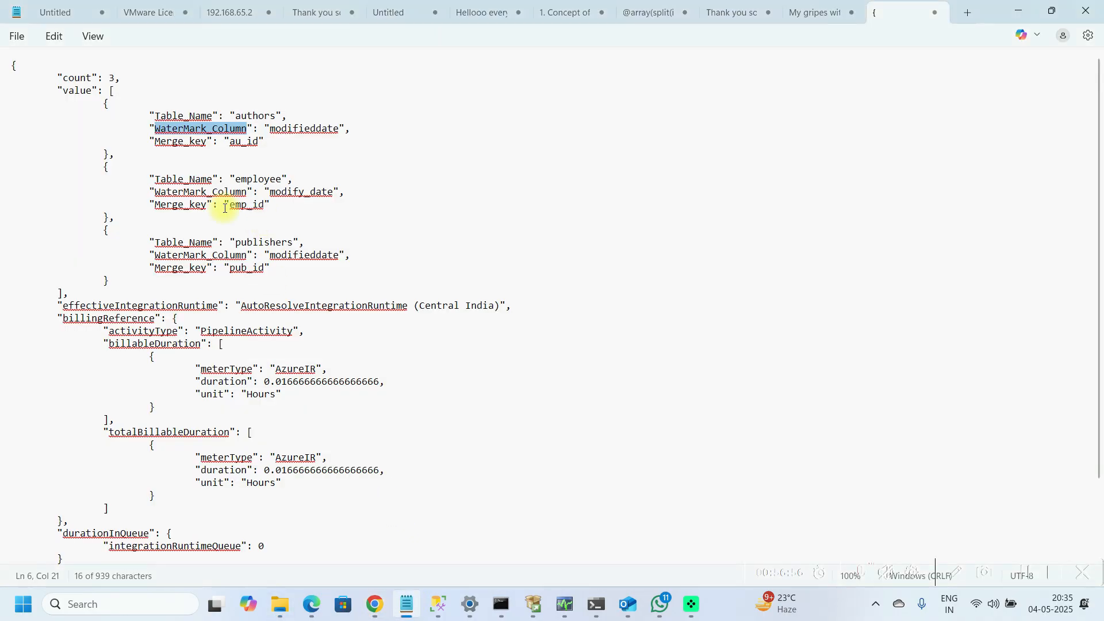
drag(155, 205, 208, 210)
key(ctrl+c)
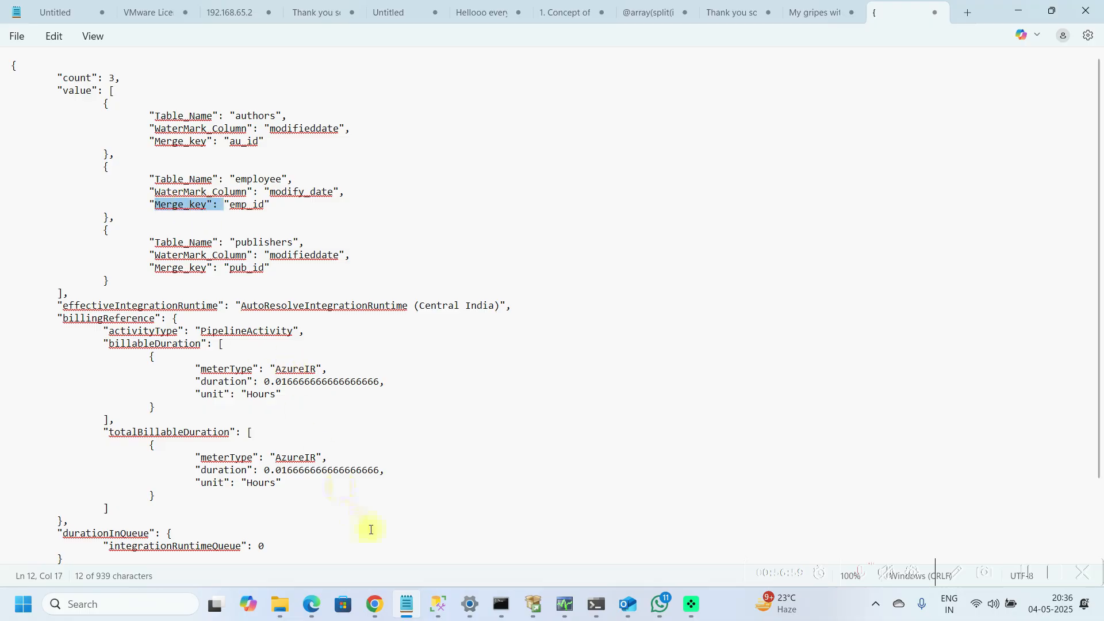
click(371, 598)
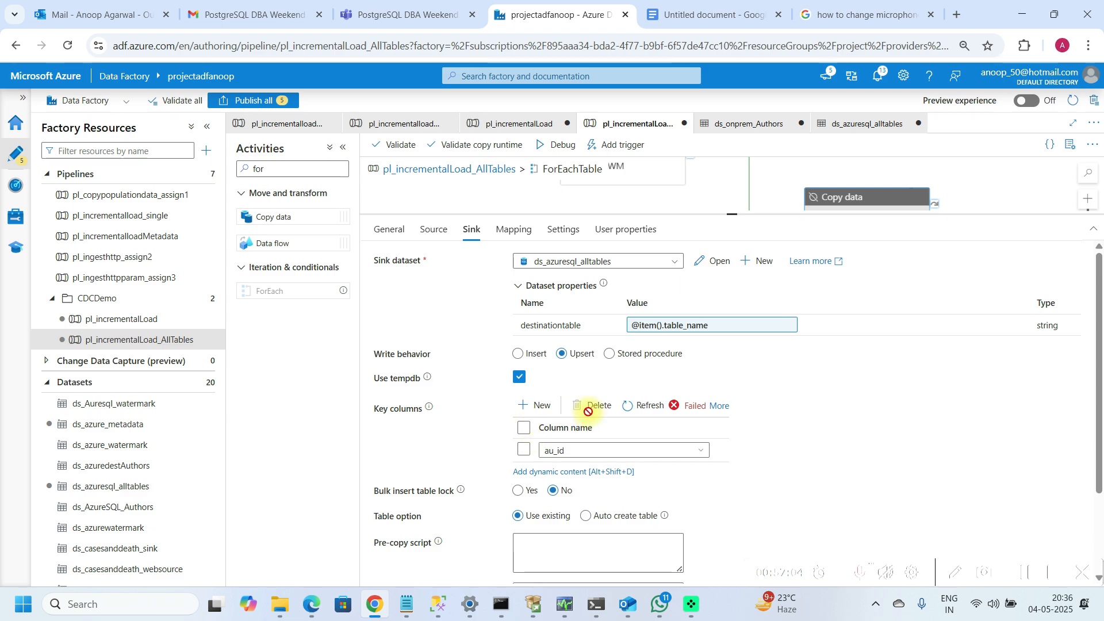
click(567, 472)
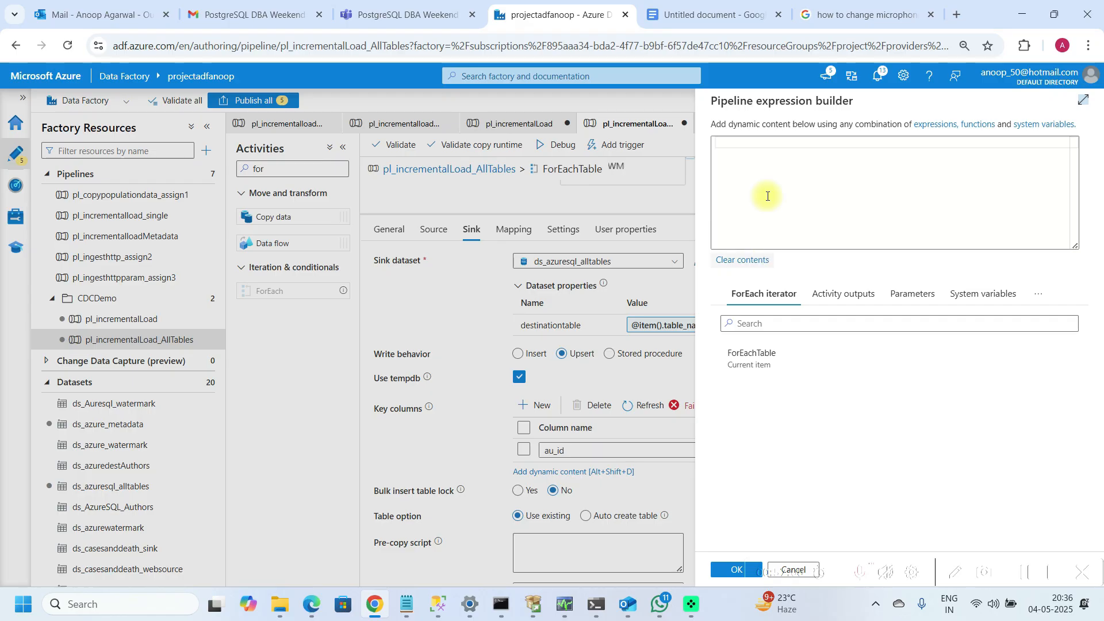
click(767, 149)
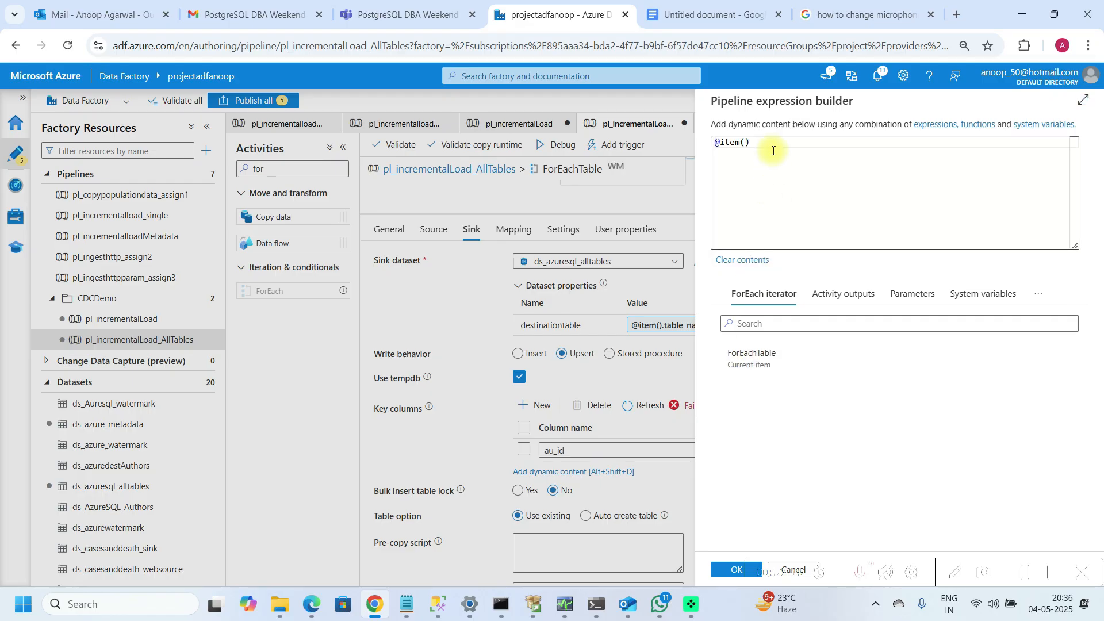
text(.)
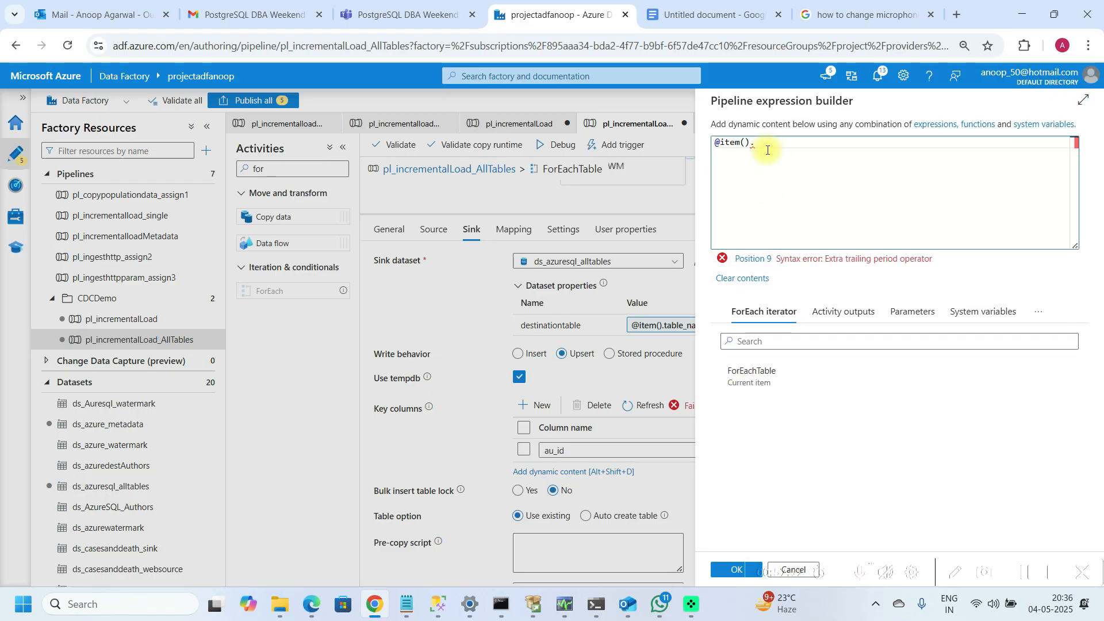
text(WaterMark_Column)
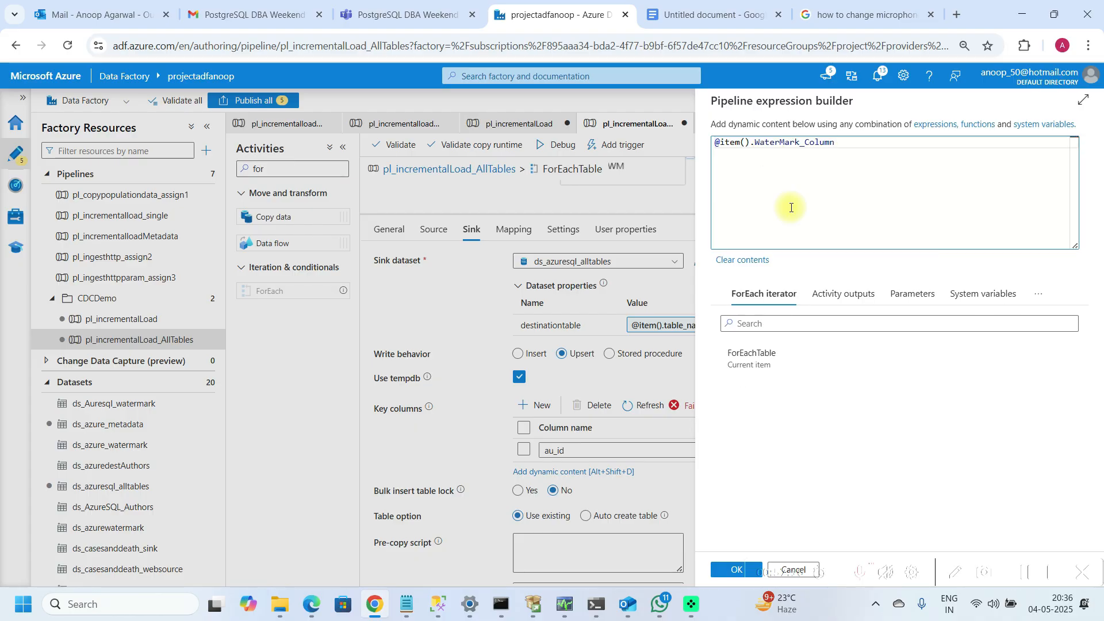
click(404, 608)
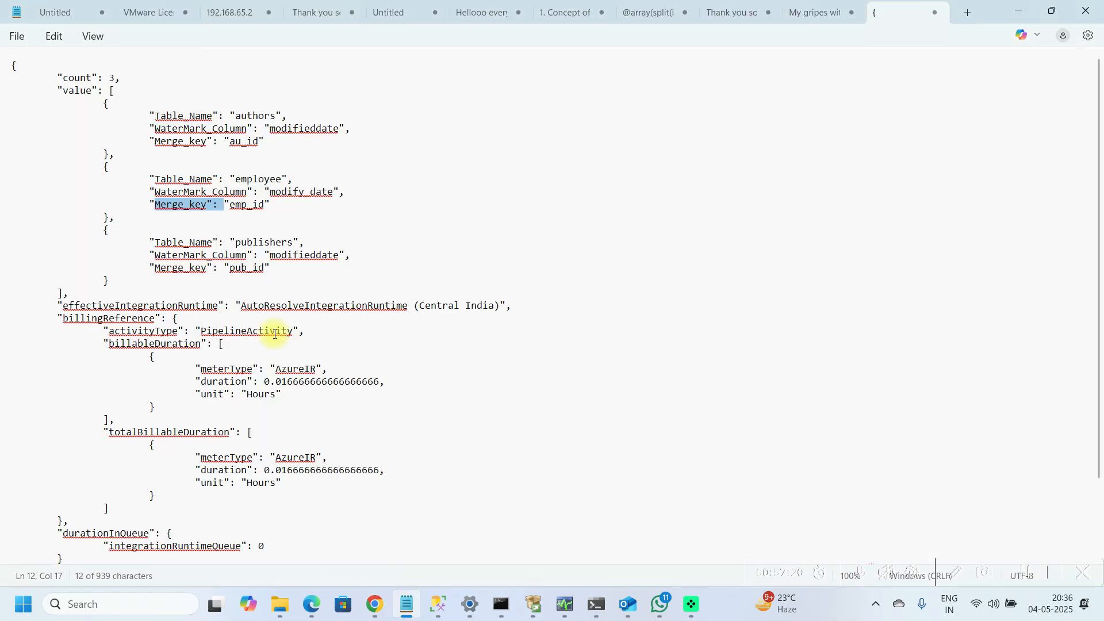
click(156, 206)
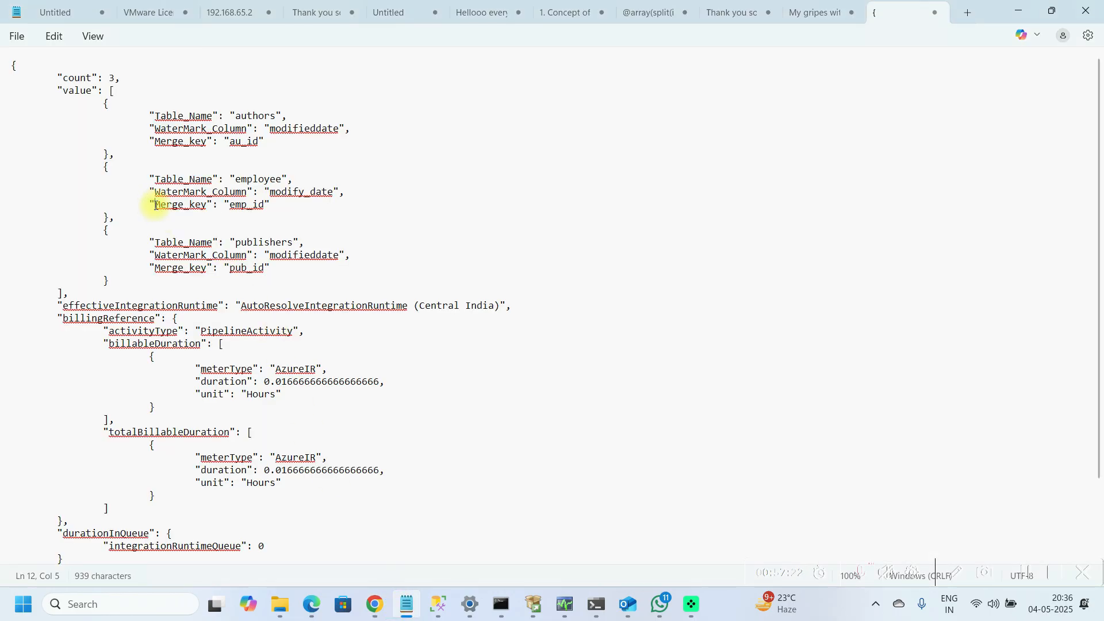
drag(154, 205, 204, 205)
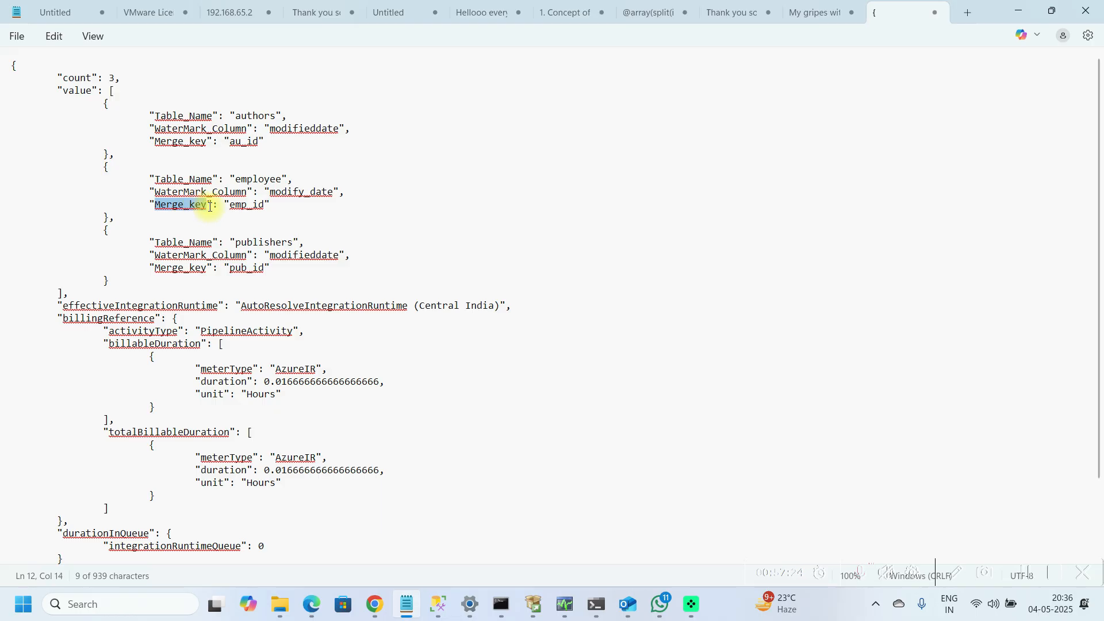
key(alt+Tab)
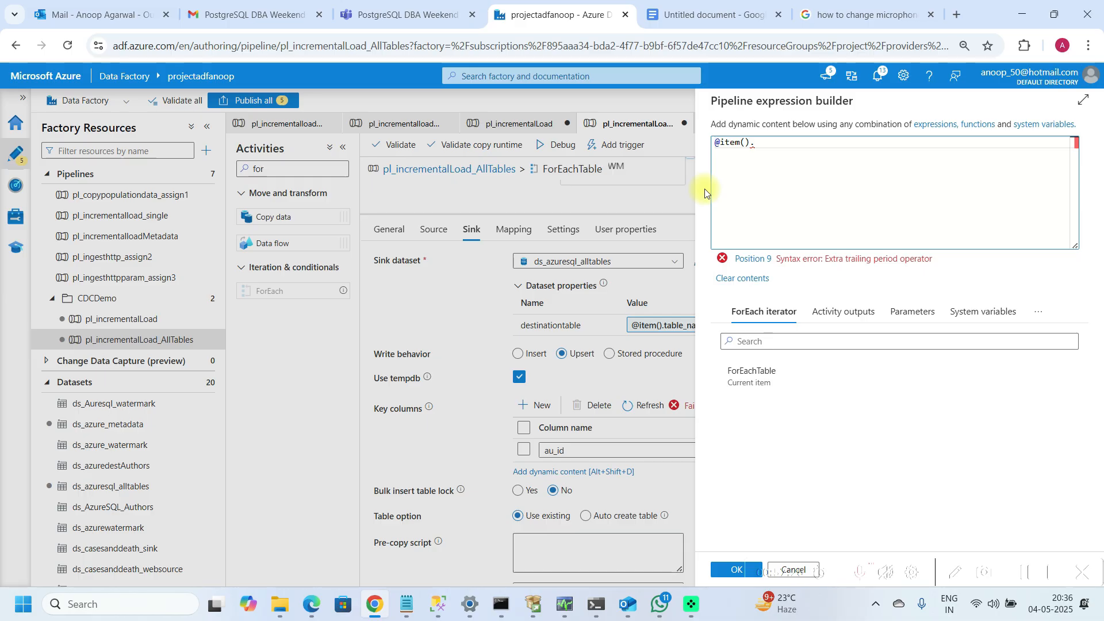
key(ctrl+v)
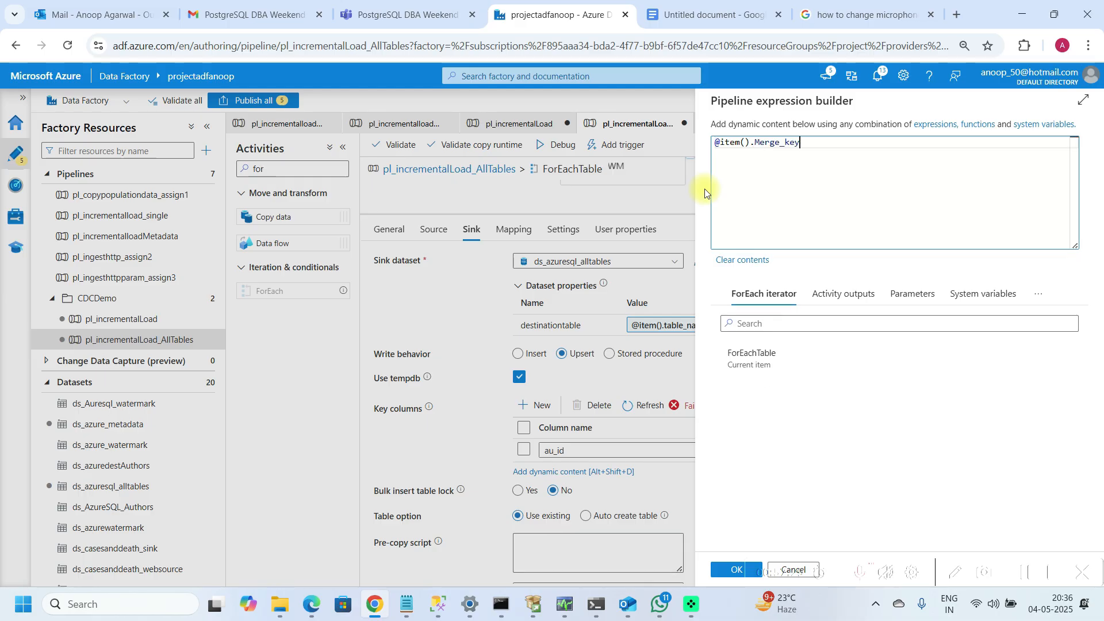
click(725, 571)
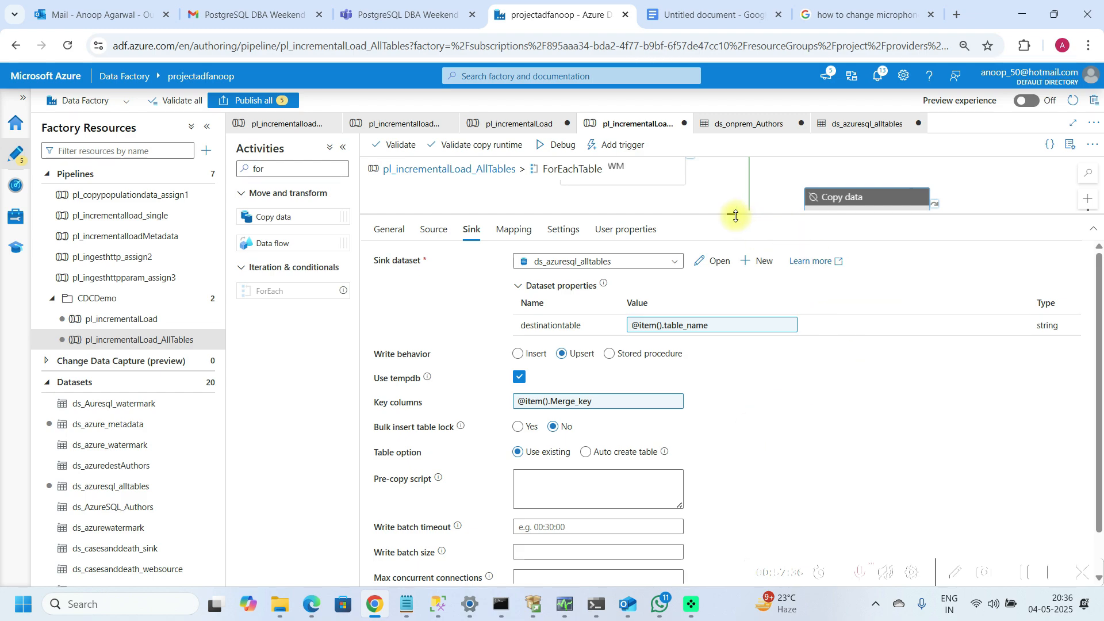
Step: Return to the top pipeline level and delete the CopyAuthors copy activity
drag(732, 215, 738, 345)
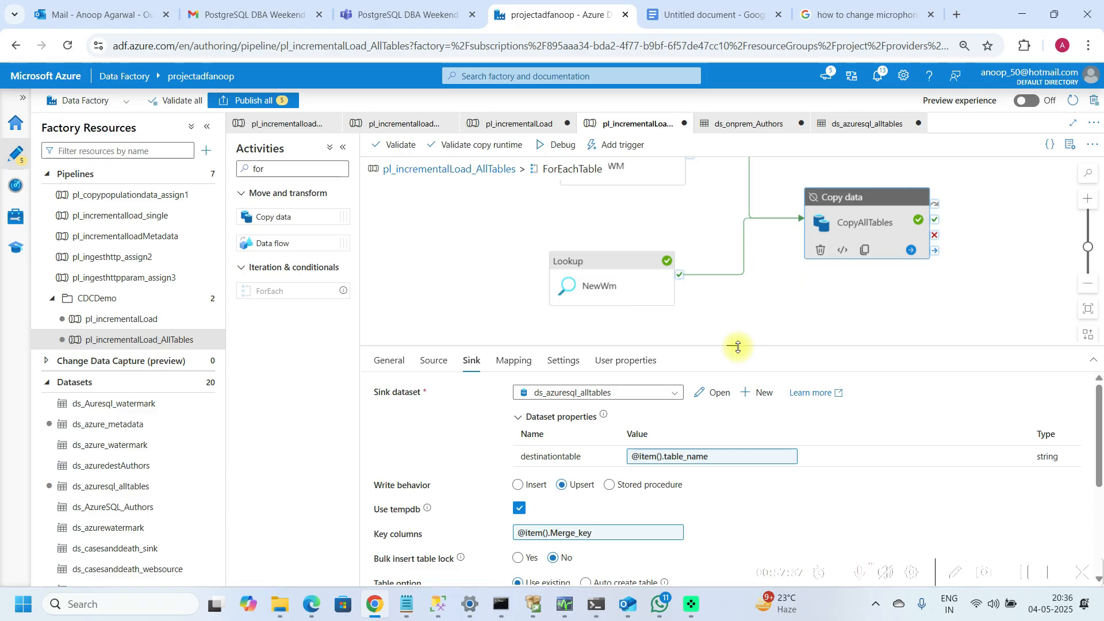
right_click(823, 229)
click(834, 261)
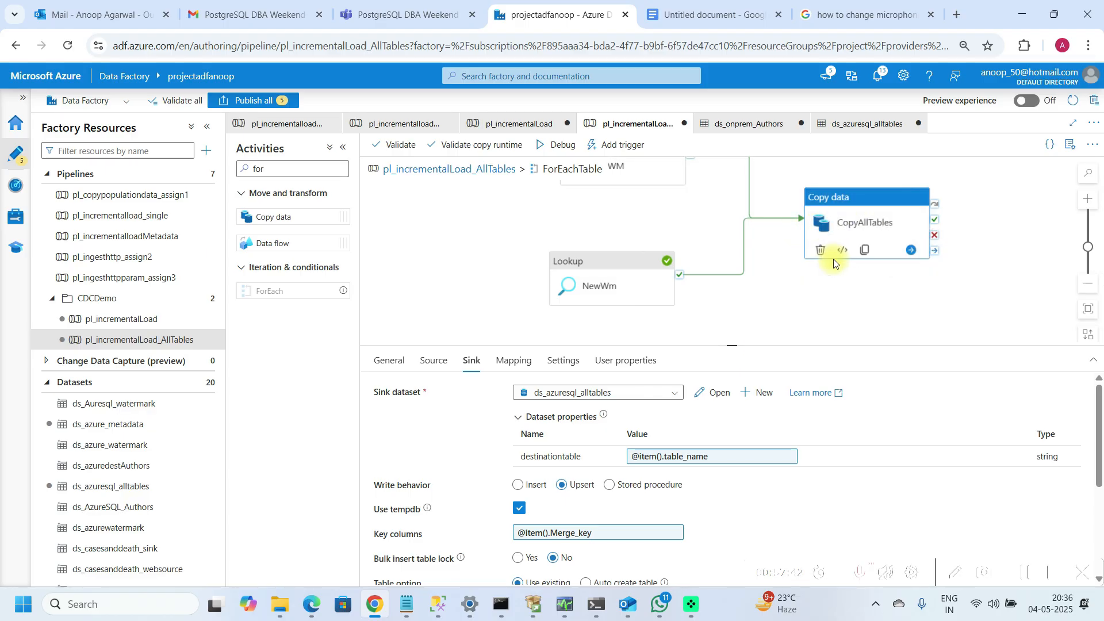
mouse_move(730, 344)
mouse_down()
mouse_move(730, 296)
mouse_move(730, 334)
mouse_up()
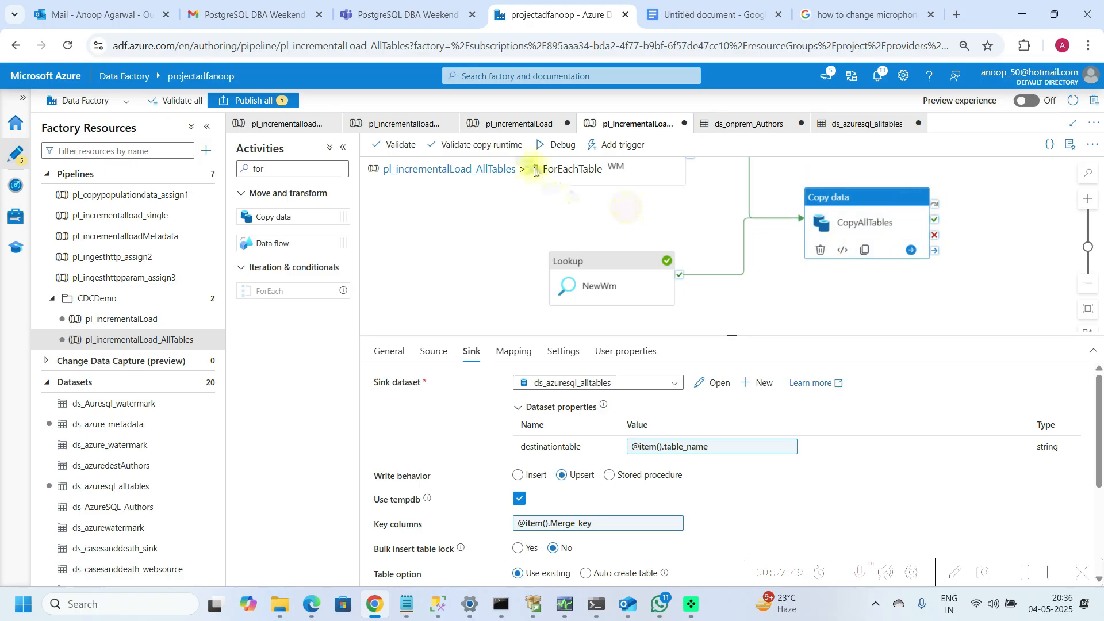
click(483, 169)
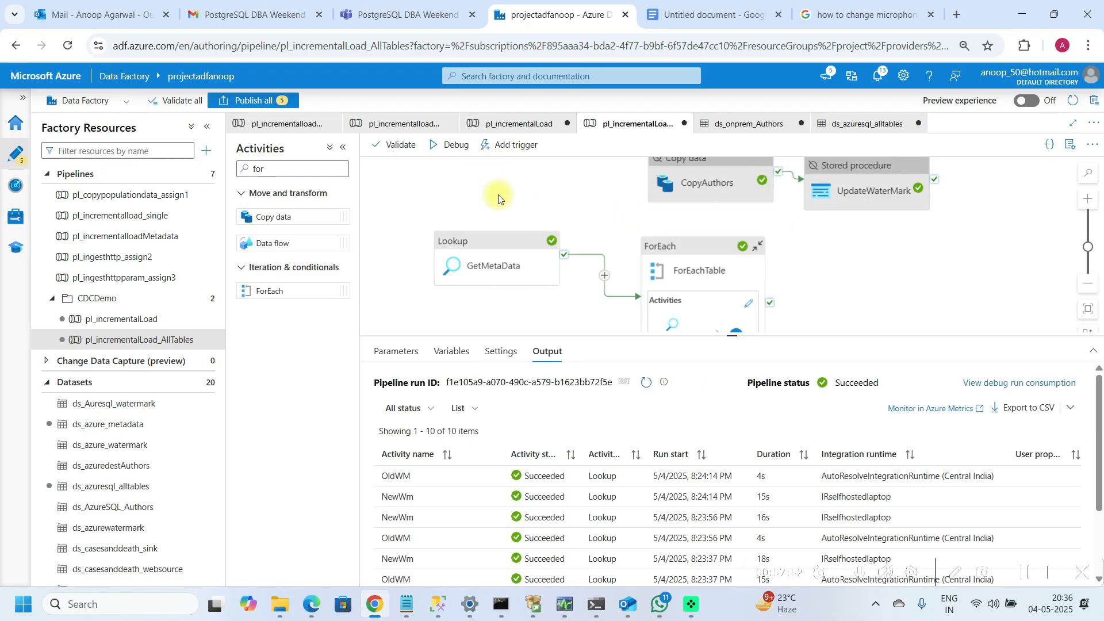
click(608, 202)
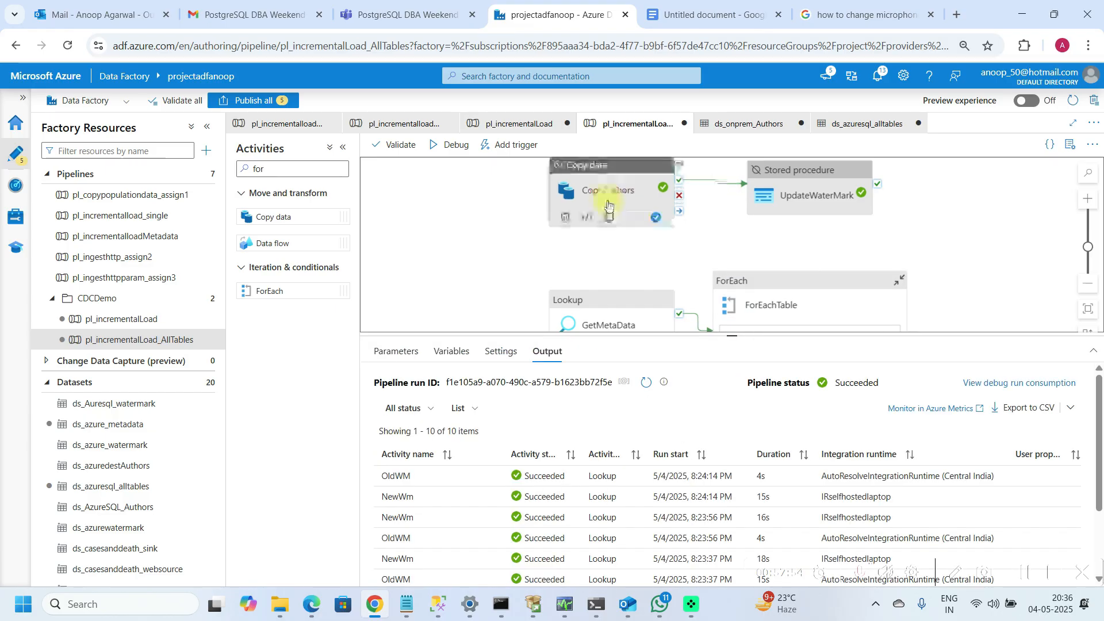
key(Delete)
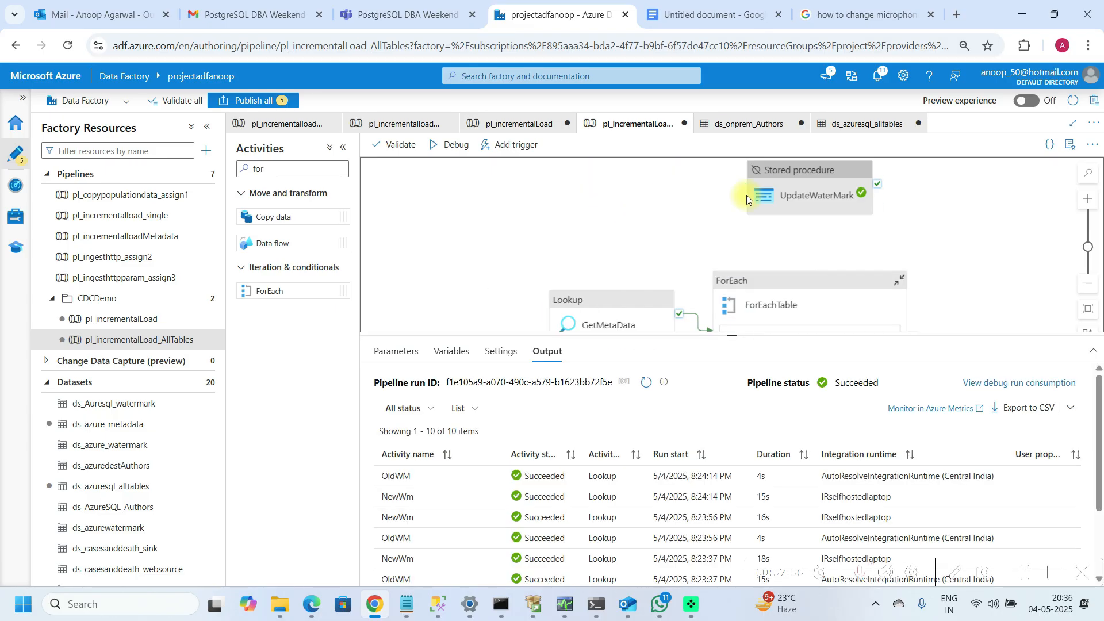
Step: Copy the UpdateWaterMark stored procedure into the ForEach loop and connect it after CopyAllTables on success
click(774, 200)
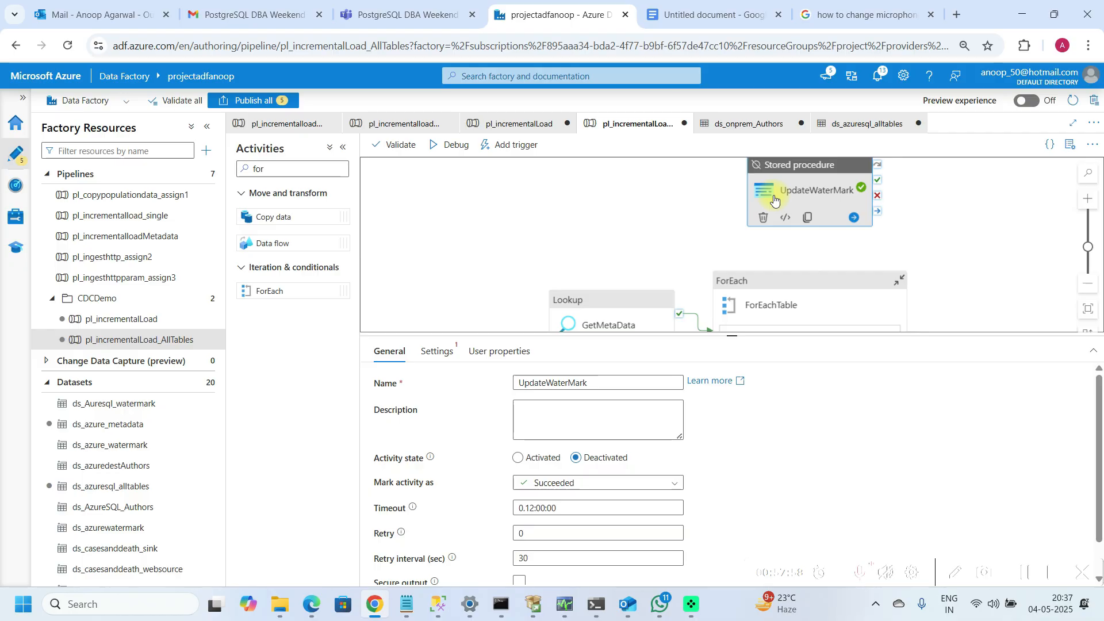
click(756, 298)
drag(738, 334, 722, 229)
click(502, 248)
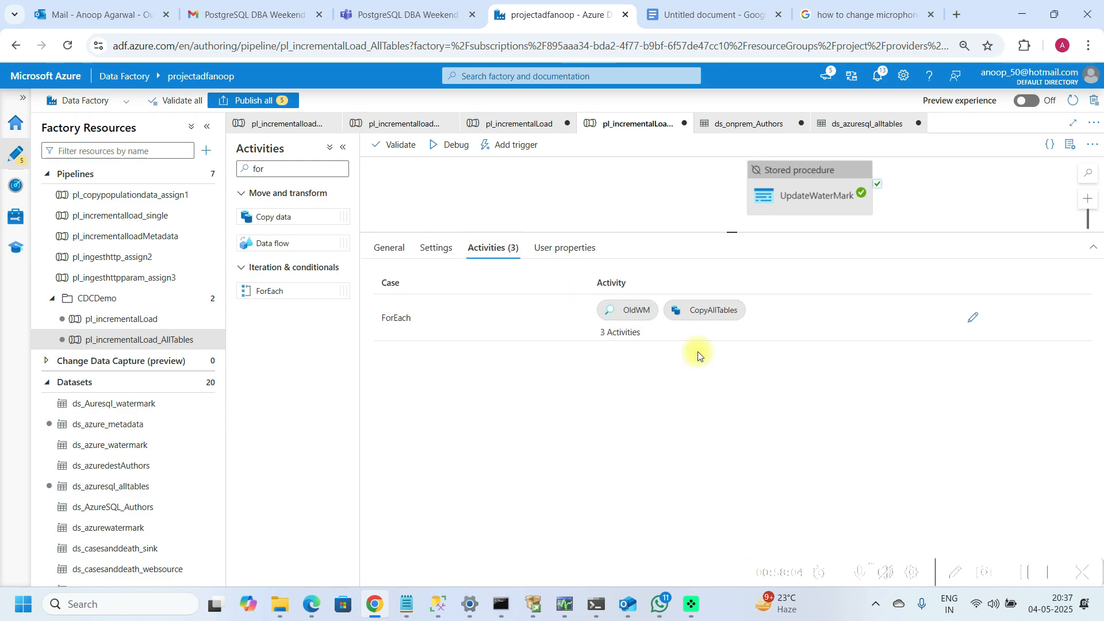
click(973, 320)
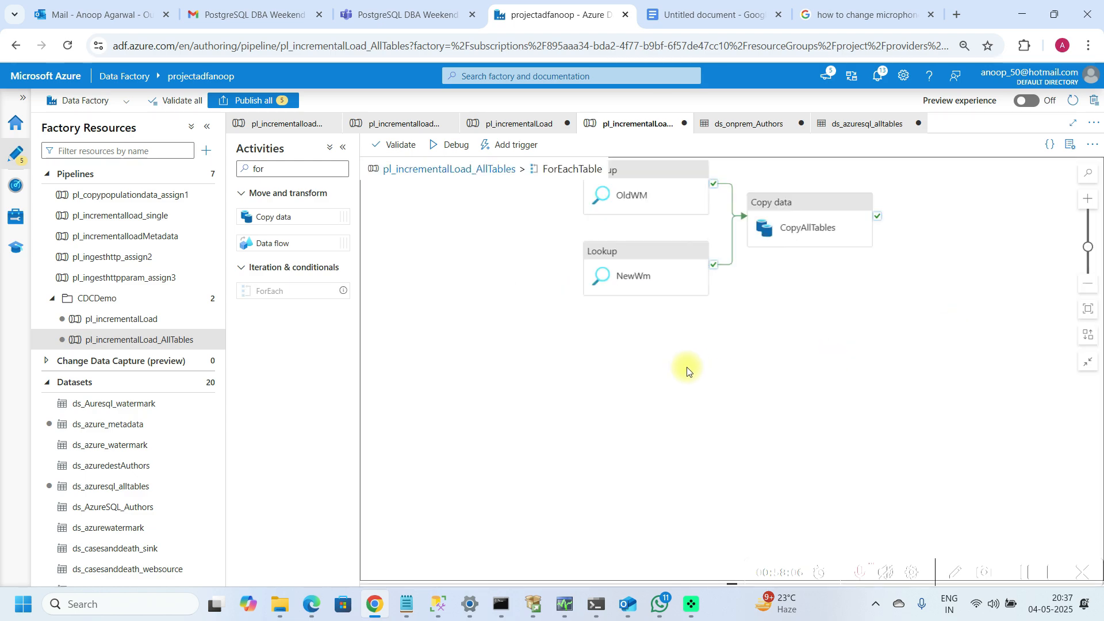
key(ctrl+v)
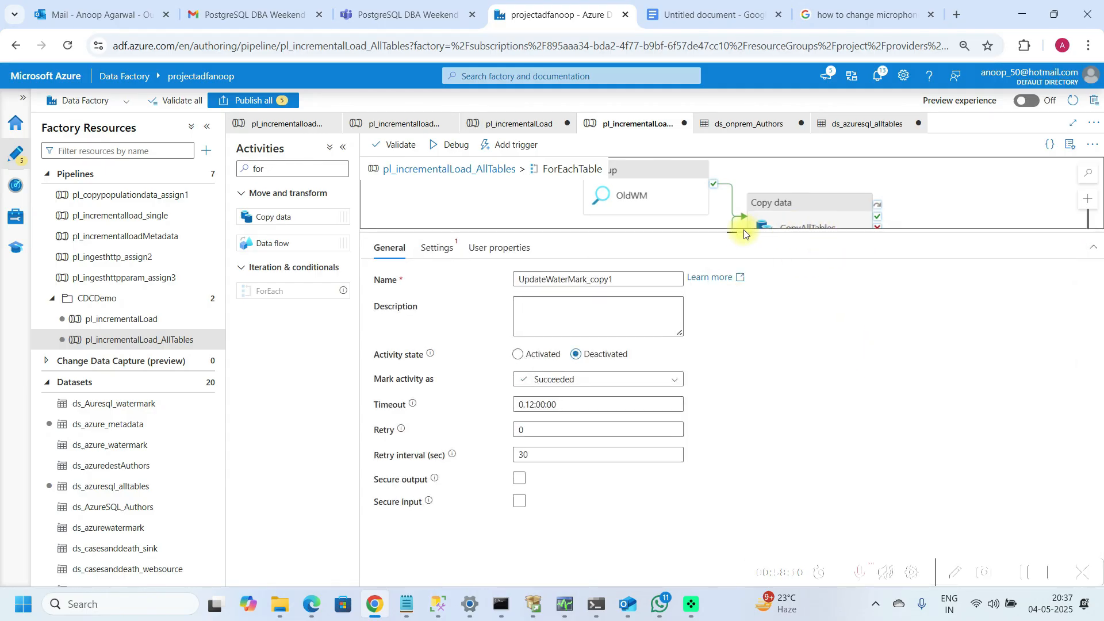
drag(740, 230, 791, 418)
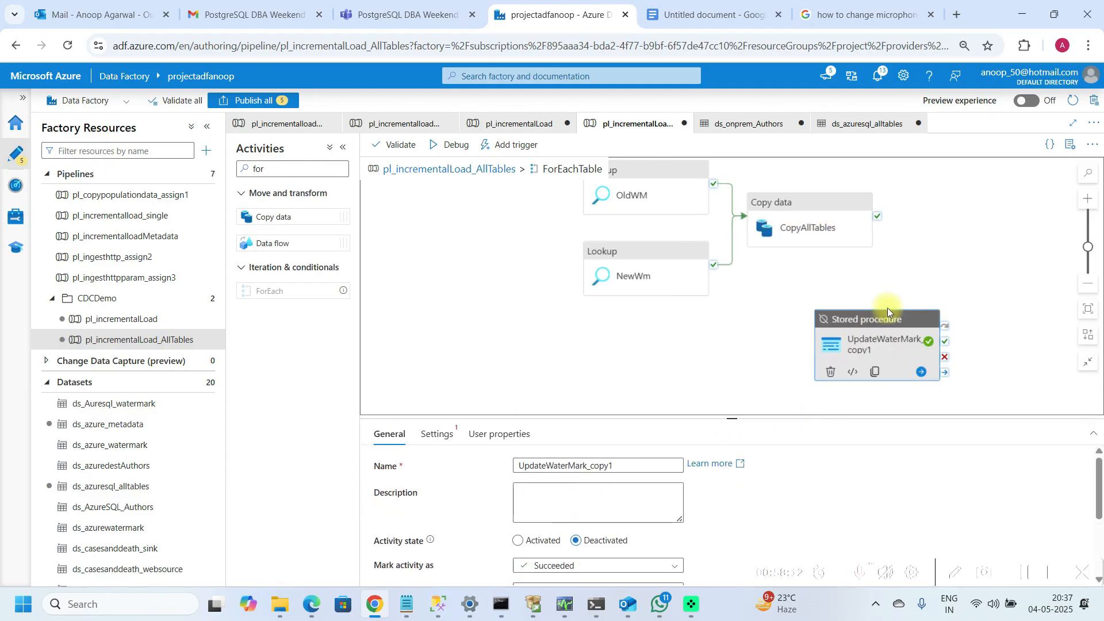
drag(889, 320, 983, 222)
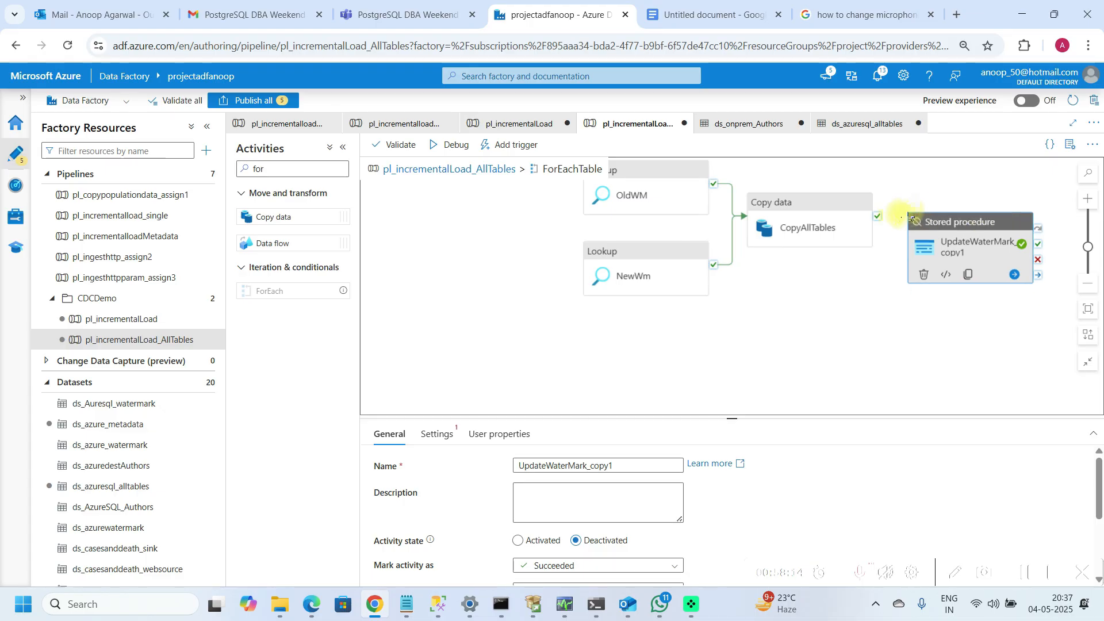
drag(878, 218, 929, 252)
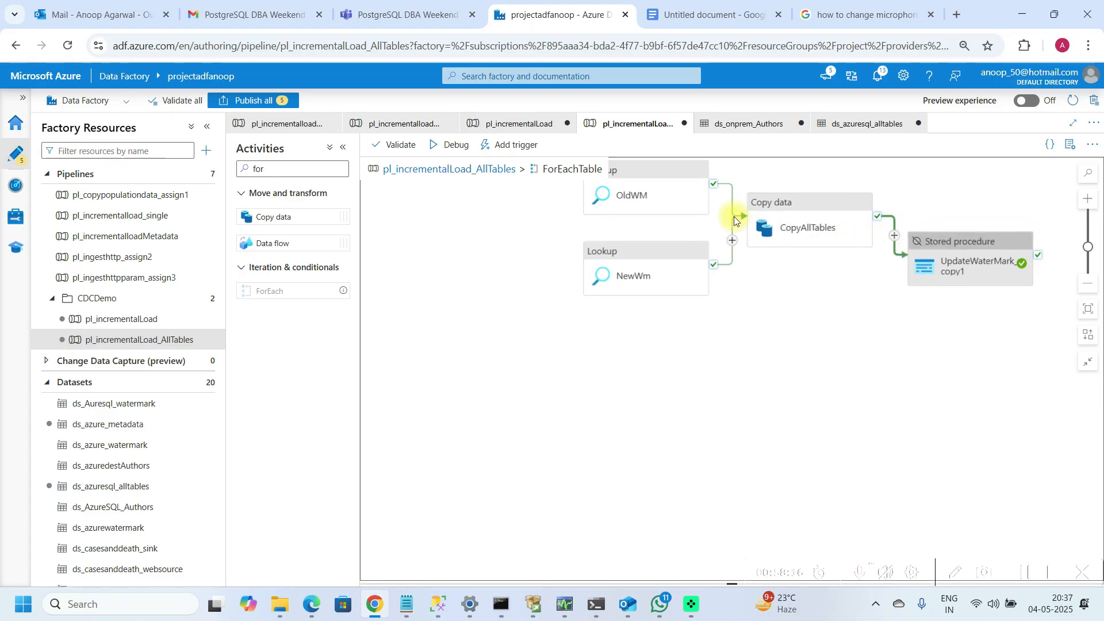
Step: Rename the pasted stored procedure activity to UpdateWaterMark
click(924, 242)
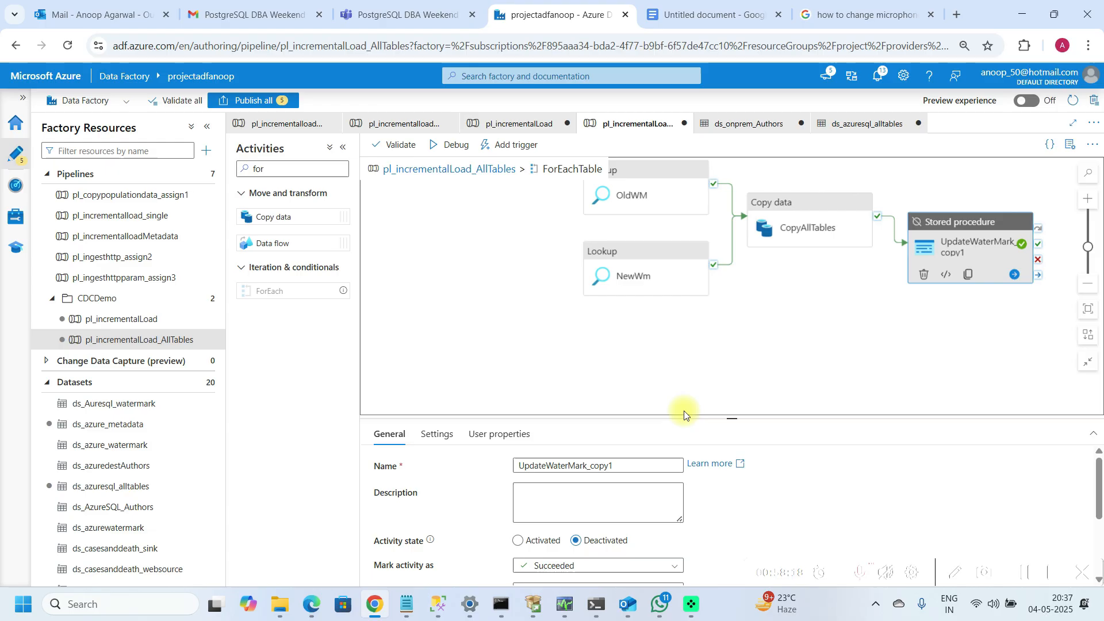
click(639, 463)
key(BackSpace)
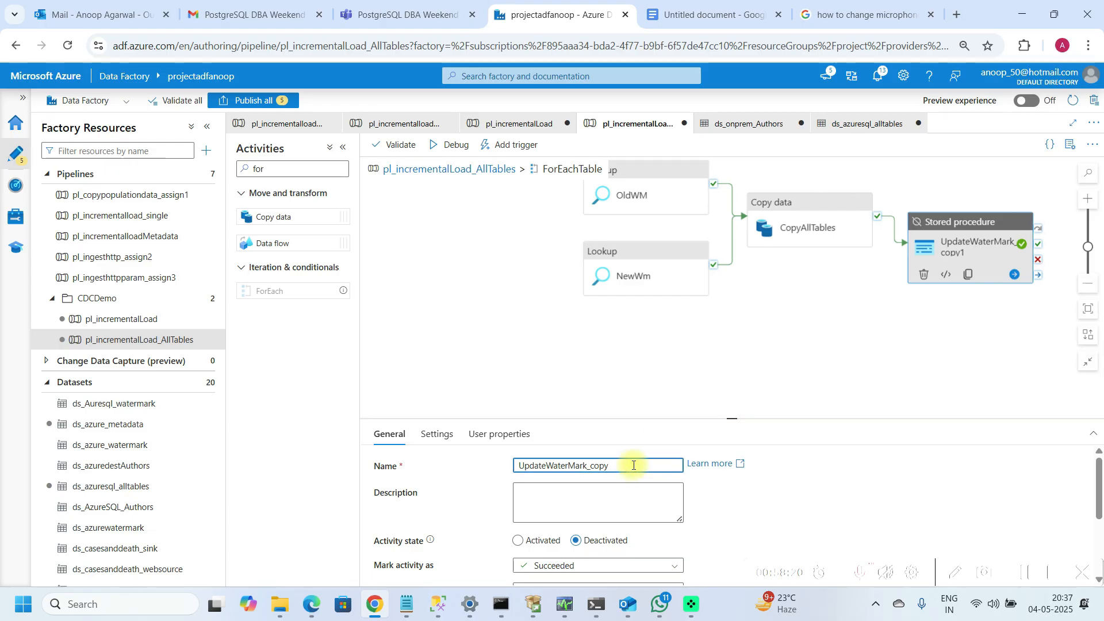
key(BackSpace)
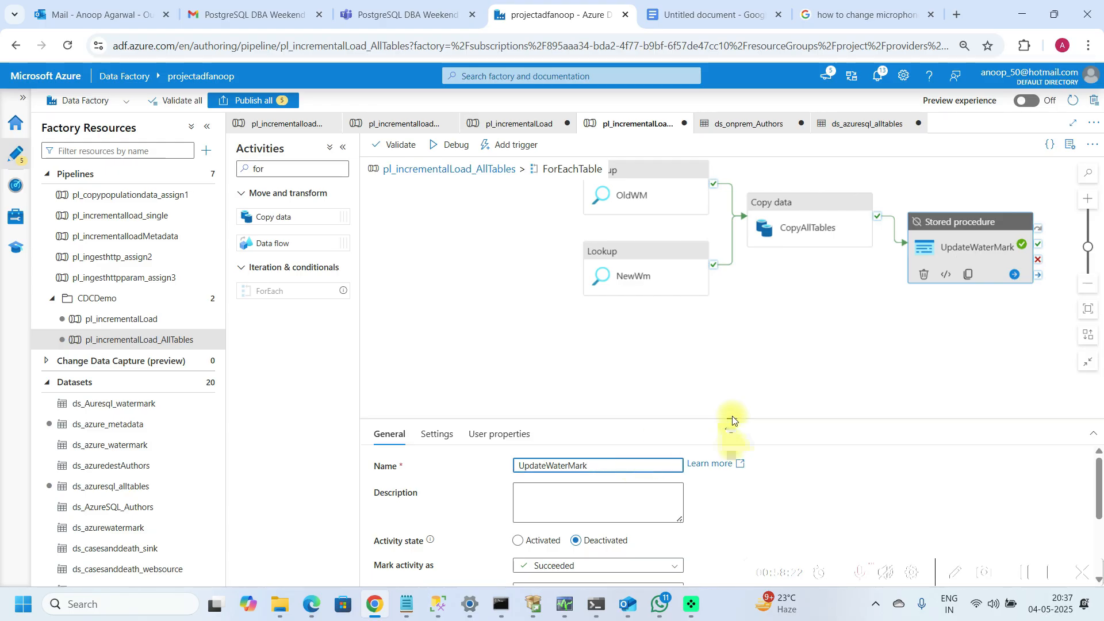
drag(732, 419, 732, 327)
click(436, 343)
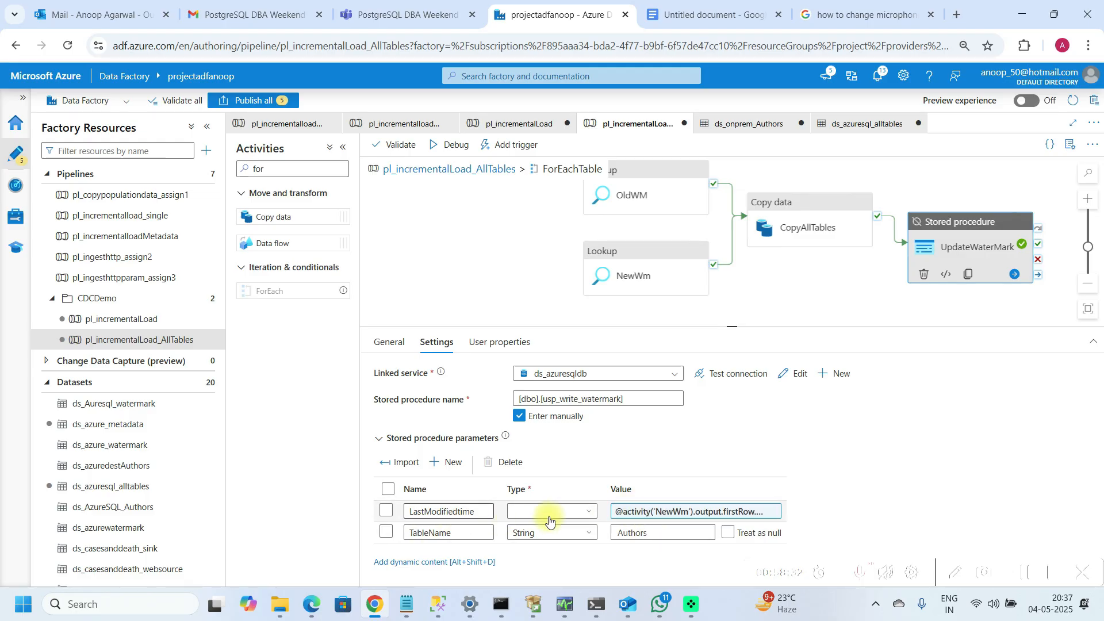
click(655, 513)
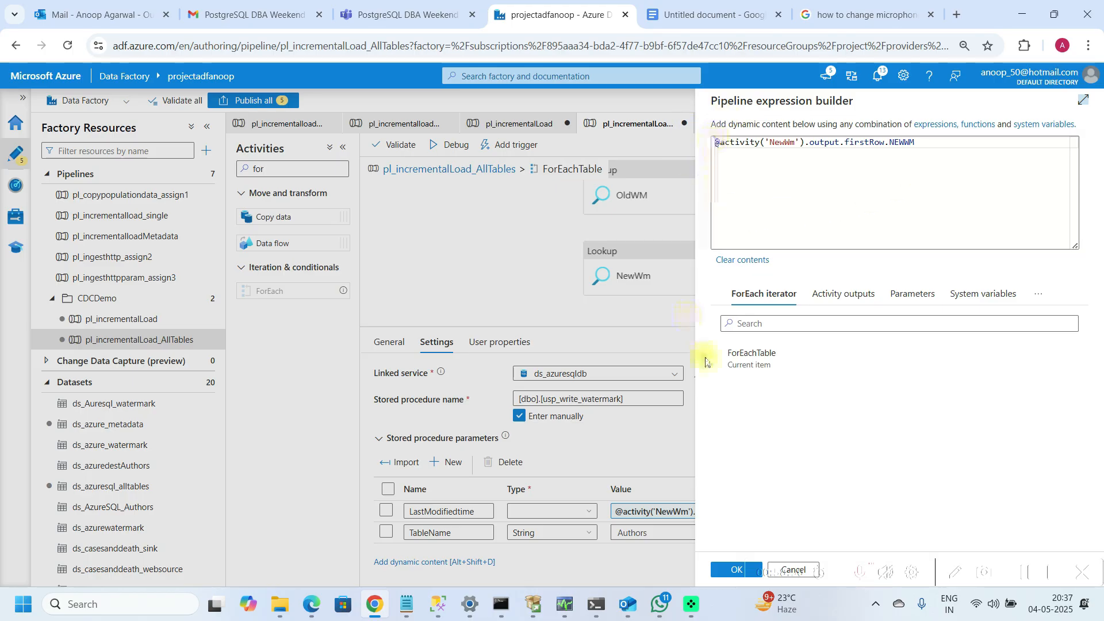
click(720, 571)
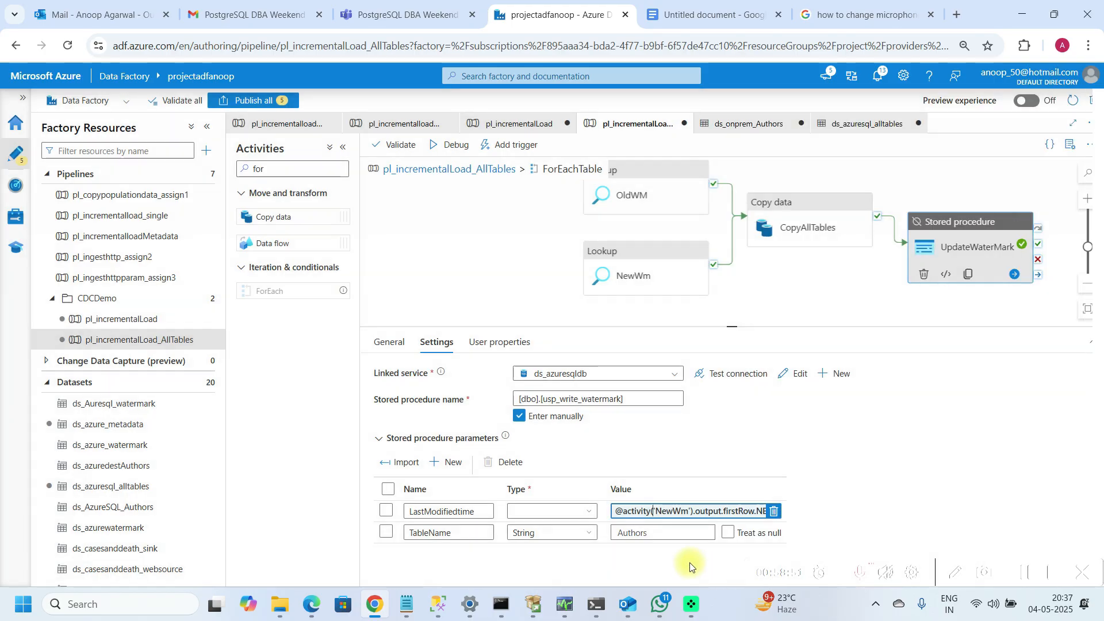
click(640, 534)
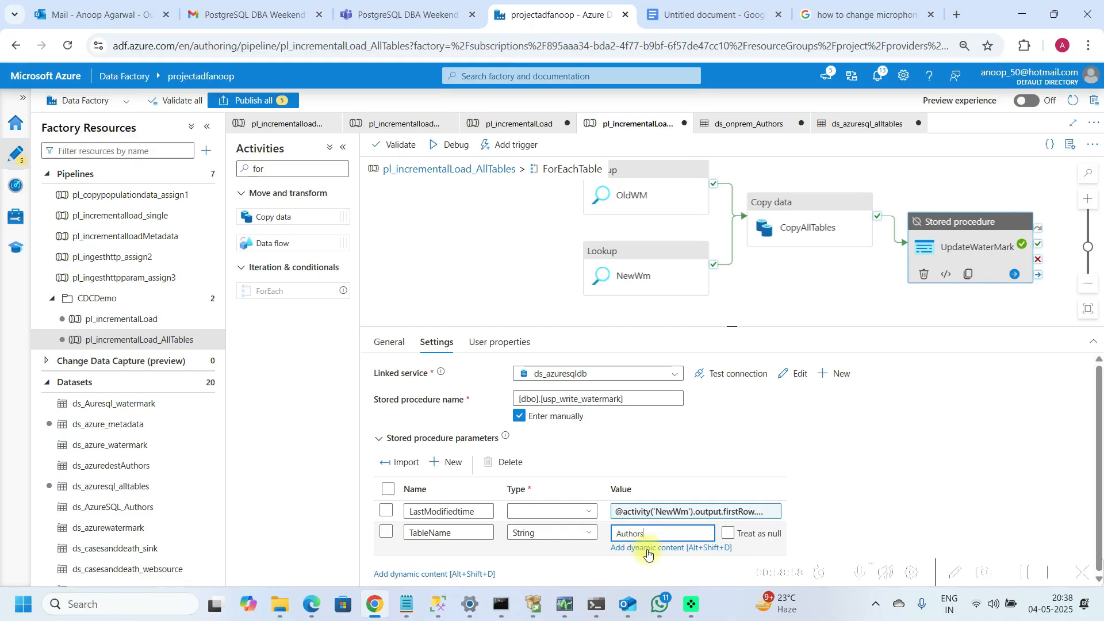
click(648, 550)
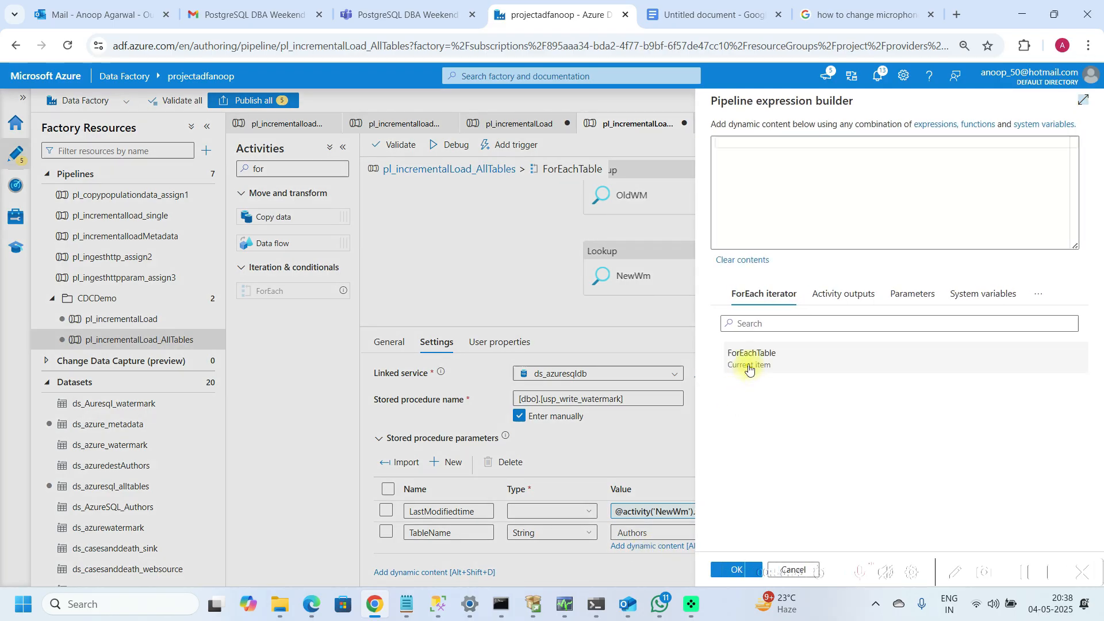
click(748, 369)
text(.ta)
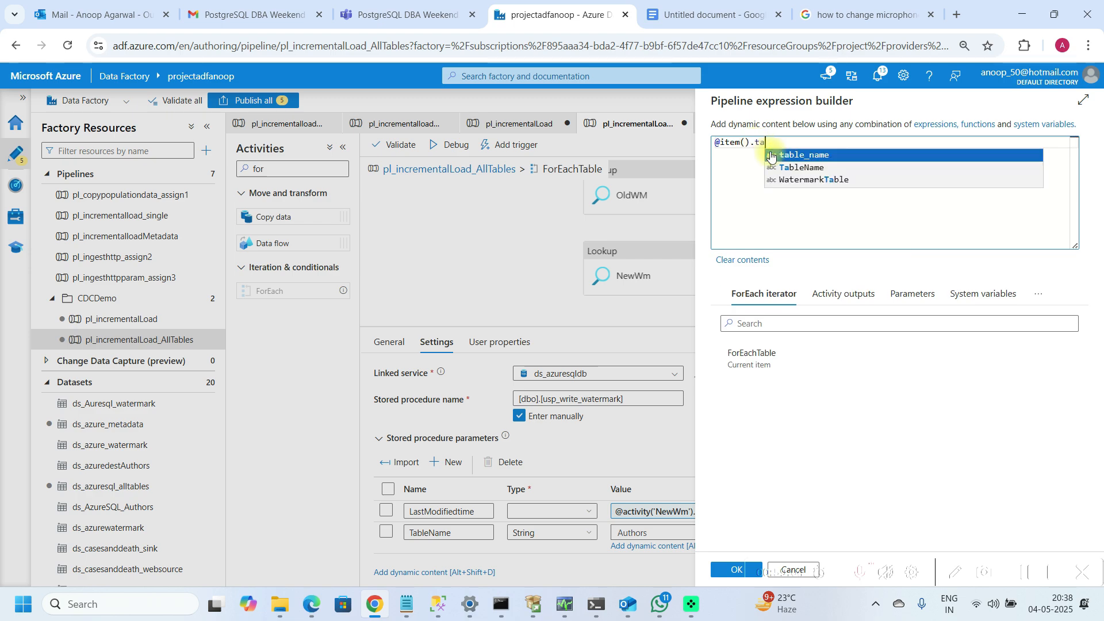
click(800, 156)
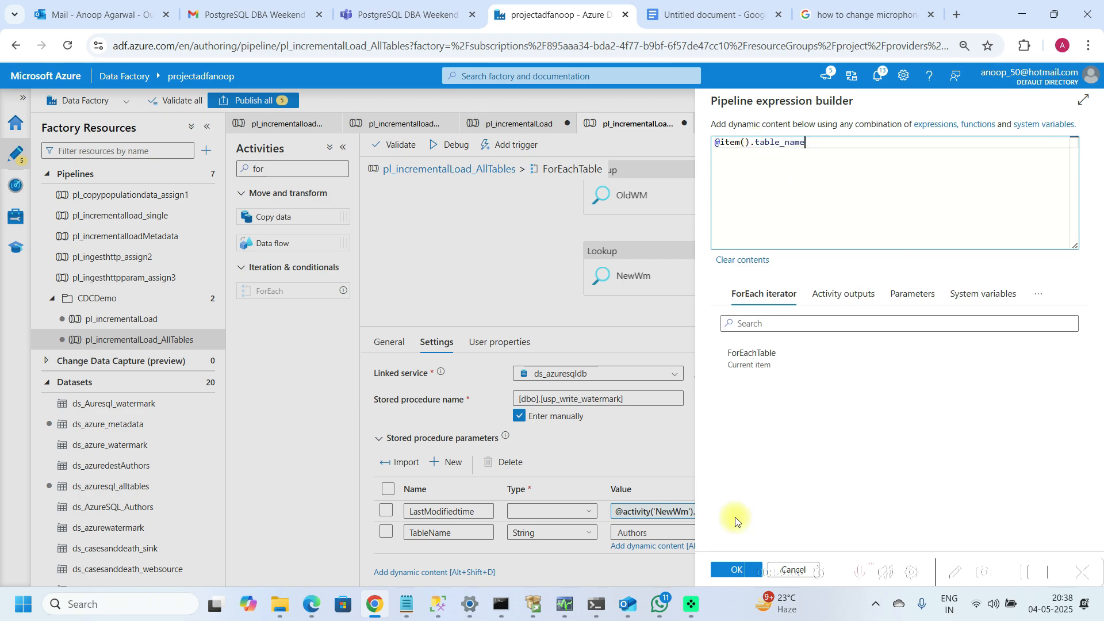
click(737, 572)
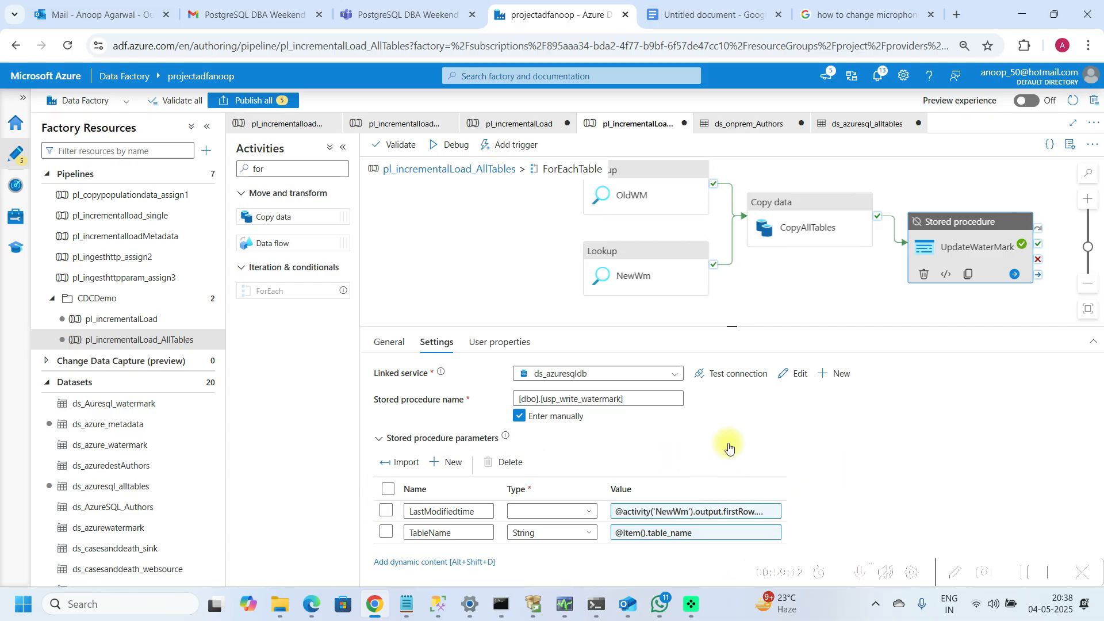
Step: Activate the UpdateWaterMark activity inside the ForEach loop
right_click(944, 230)
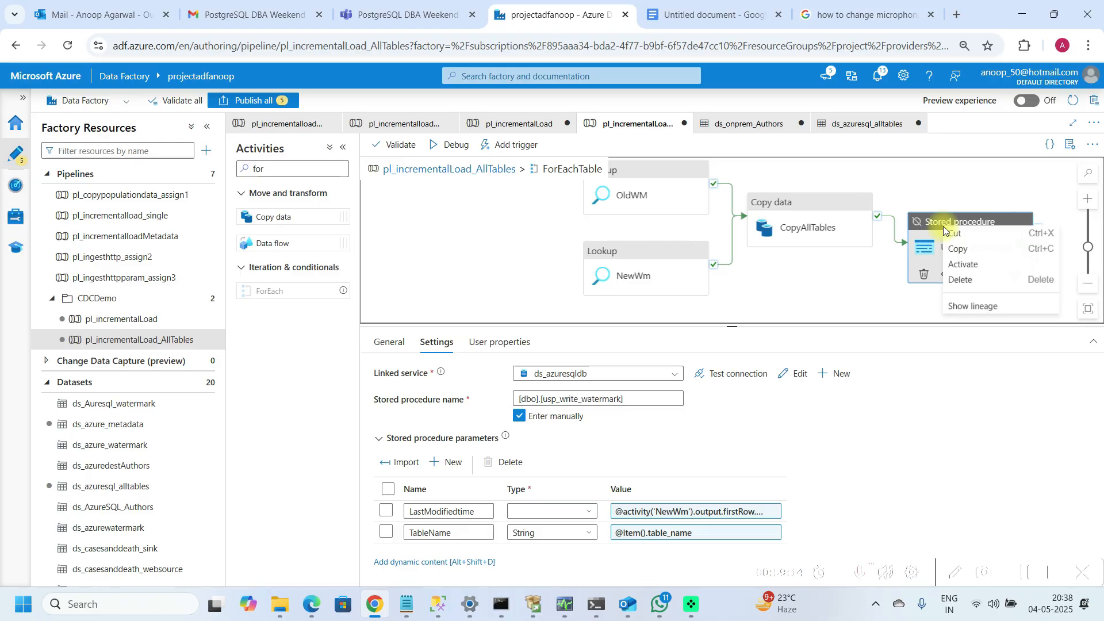
click(959, 265)
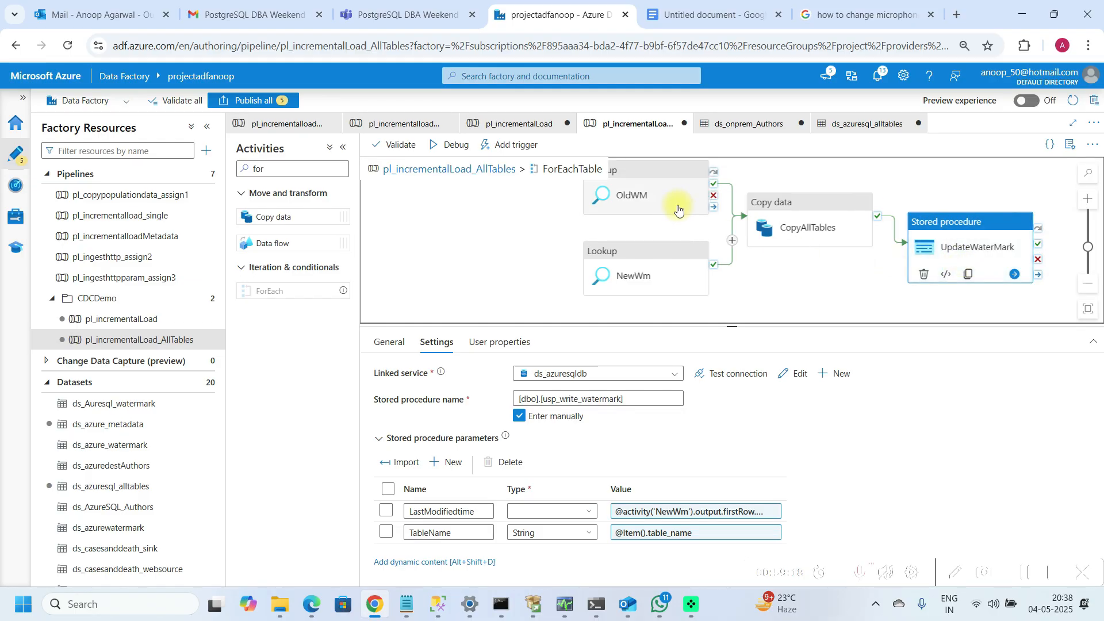
Step: Return to the top pipeline level and delete the standalone UpdateWaterMark stored procedure activity
click(473, 170)
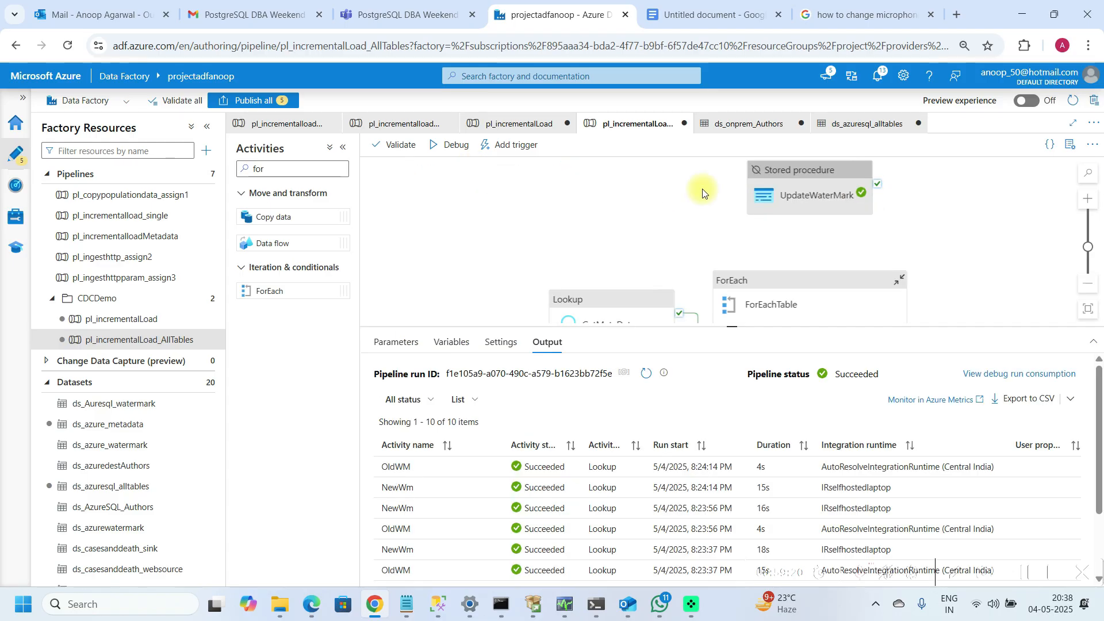
click(765, 180)
right_click(765, 183)
click(640, 182)
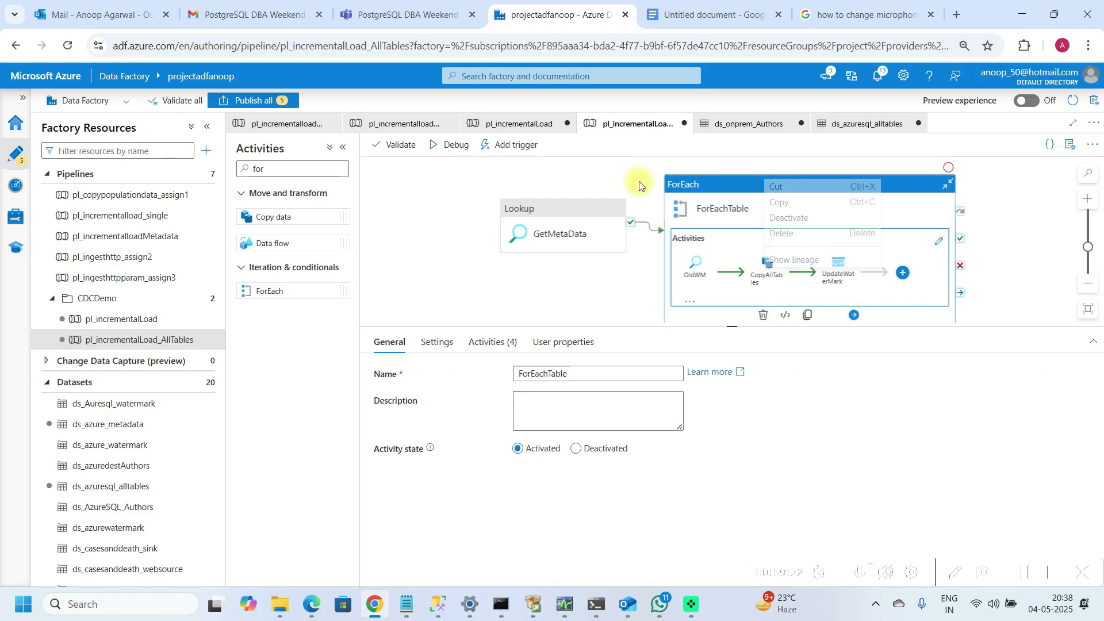
click(1013, 195)
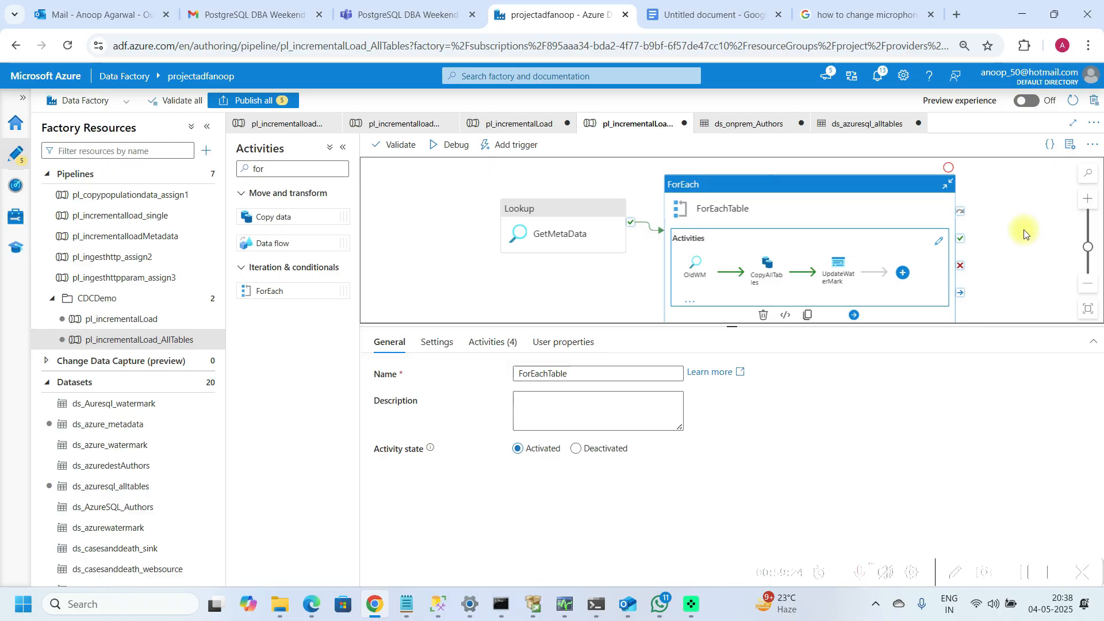
drag(730, 328, 732, 444)
drag(528, 331, 493, 394)
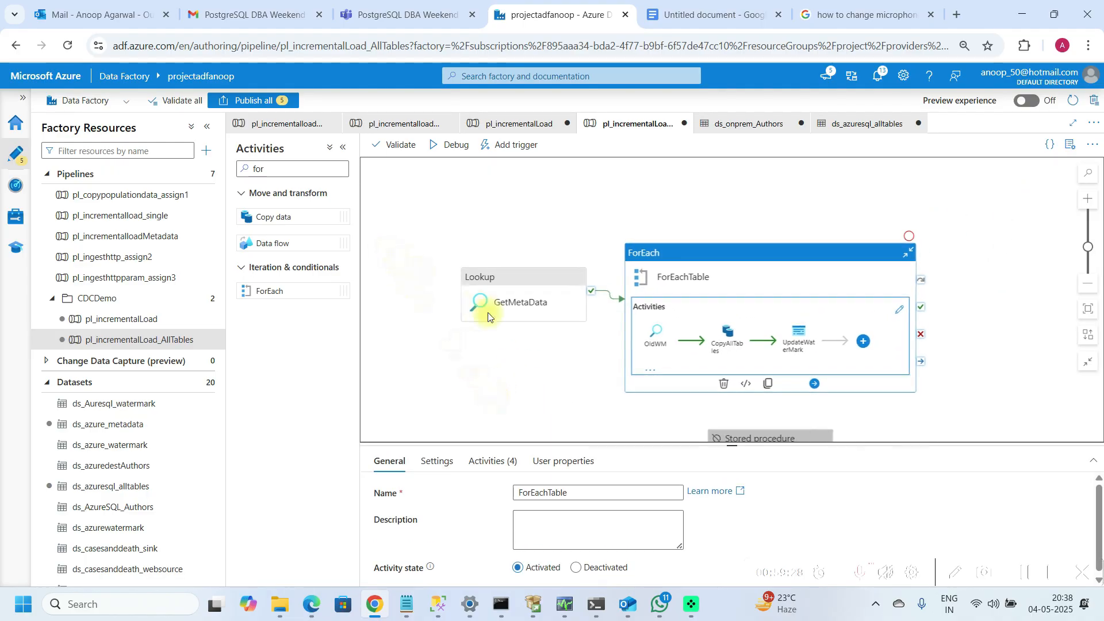
drag(995, 338, 986, 217)
click(768, 320)
right_click(767, 316)
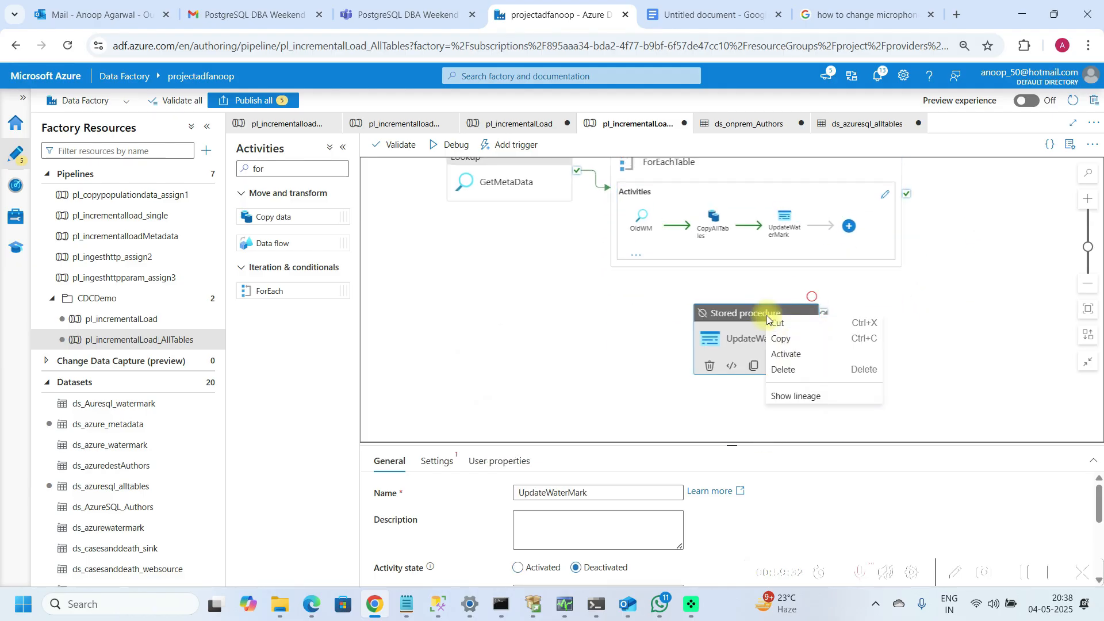
click(785, 371)
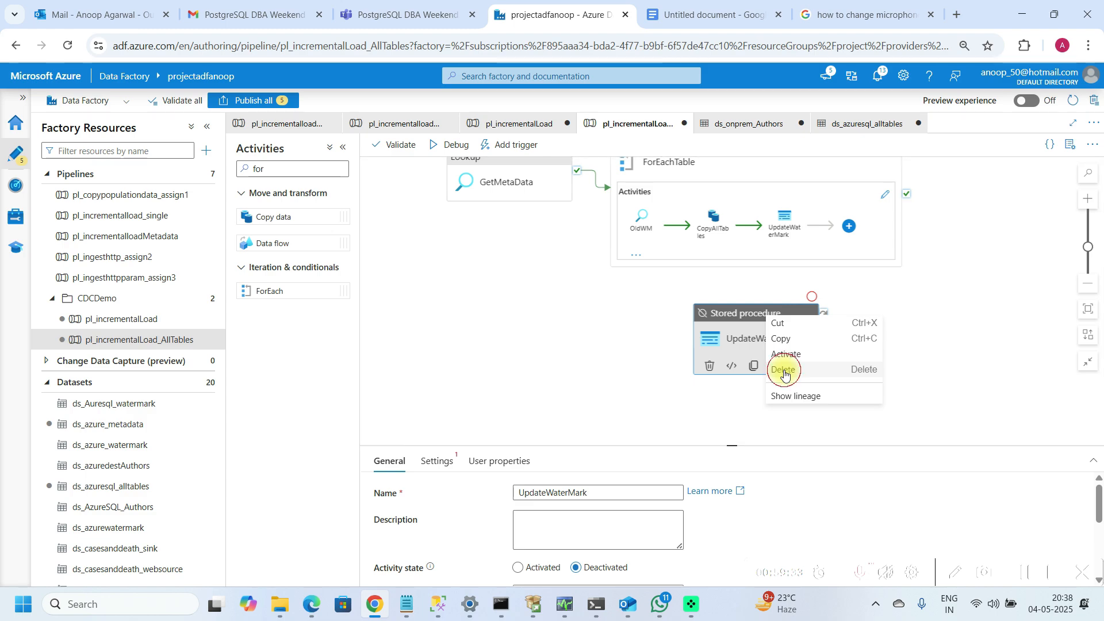
Step: Publish all changes to the data factory
drag(997, 182, 993, 256)
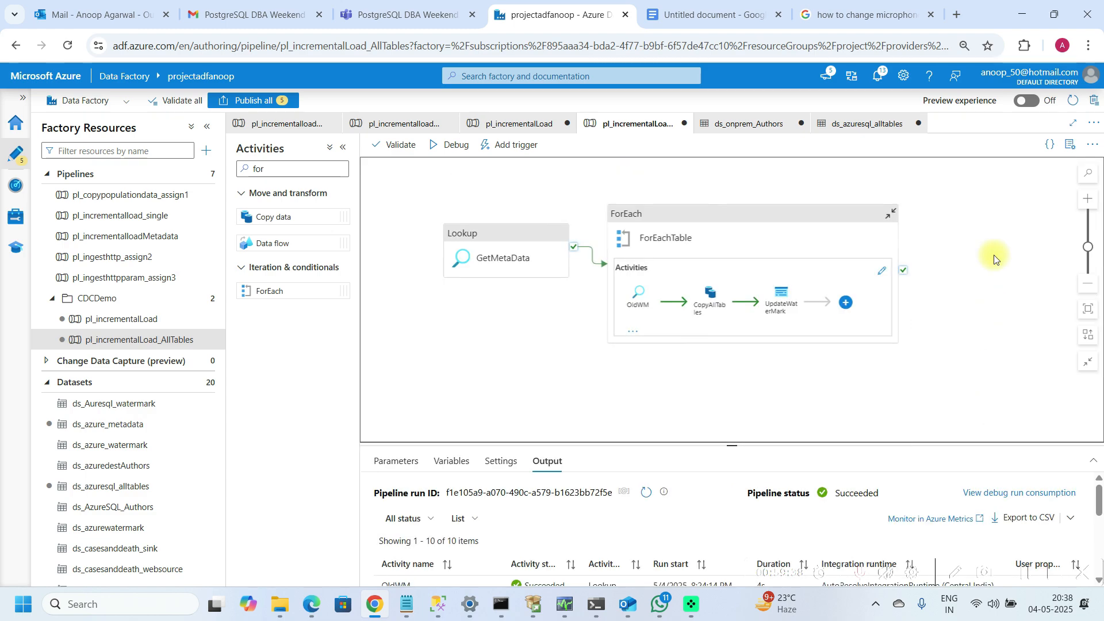
click(344, 147)
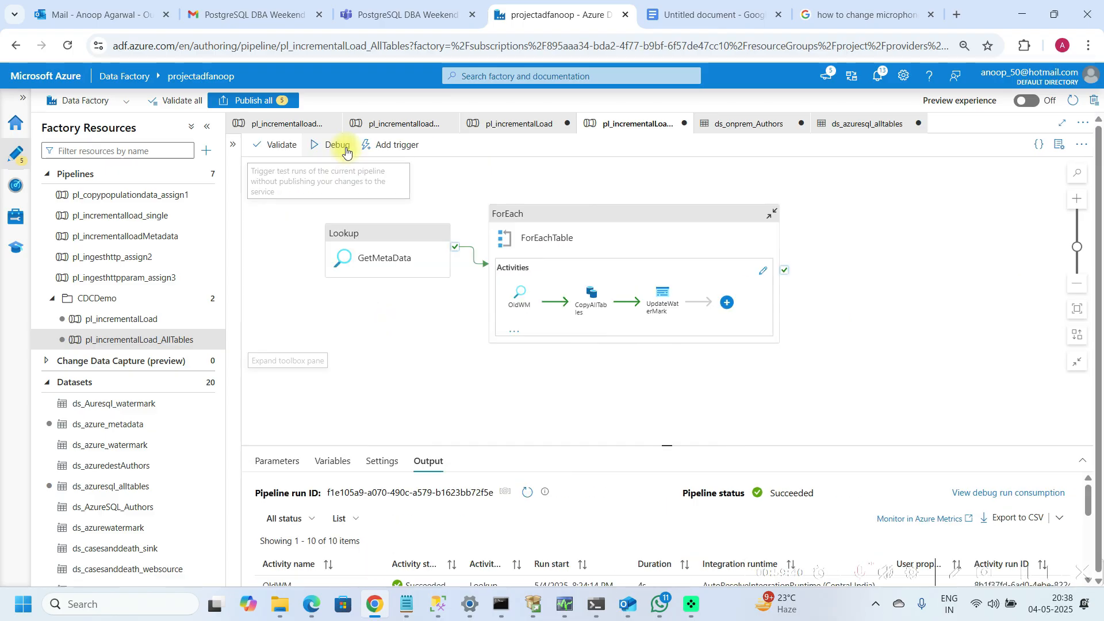
click(257, 101)
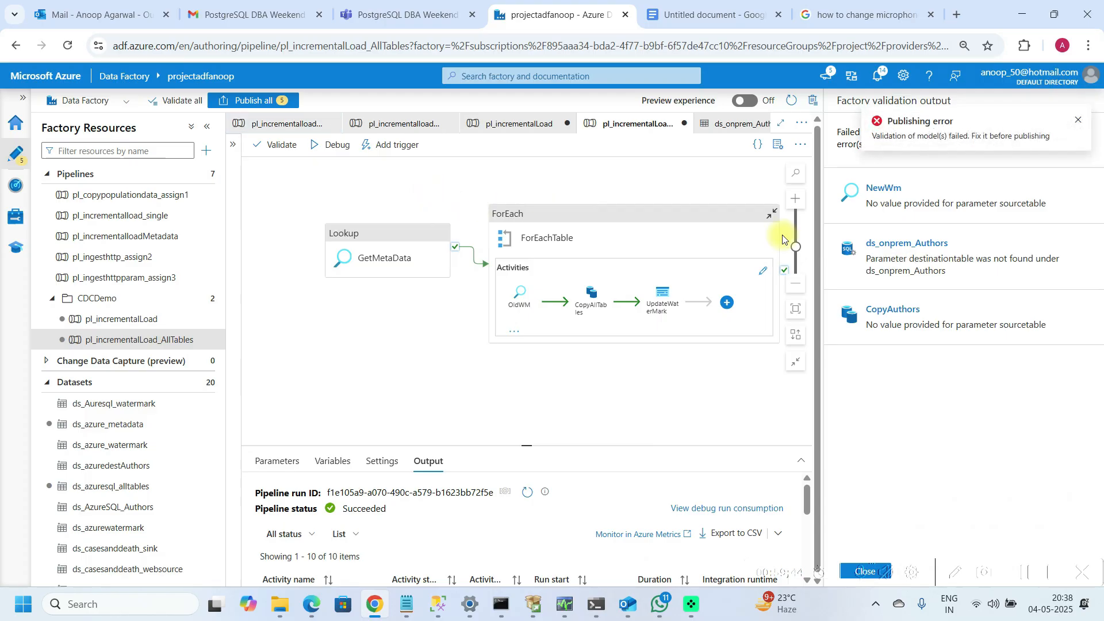
Step: Open the NewWm lookup's sourcetable value from the validation output and cancel the dynamic content editor
click(906, 207)
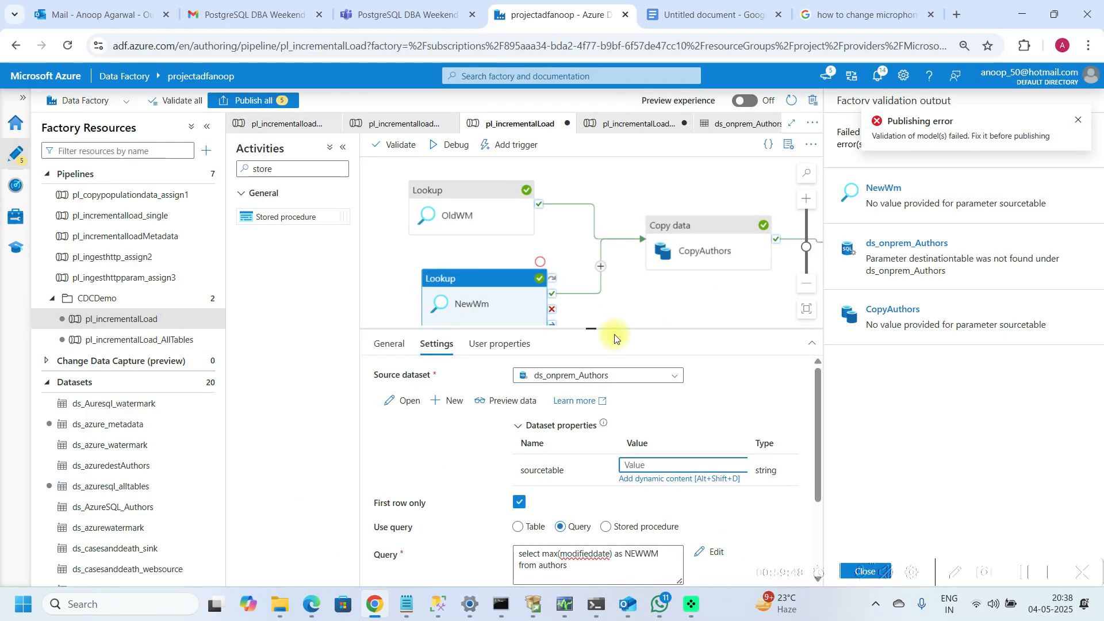
mouse_move(589, 329)
mouse_down()
mouse_move(587, 268)
mouse_move(591, 319)
mouse_up()
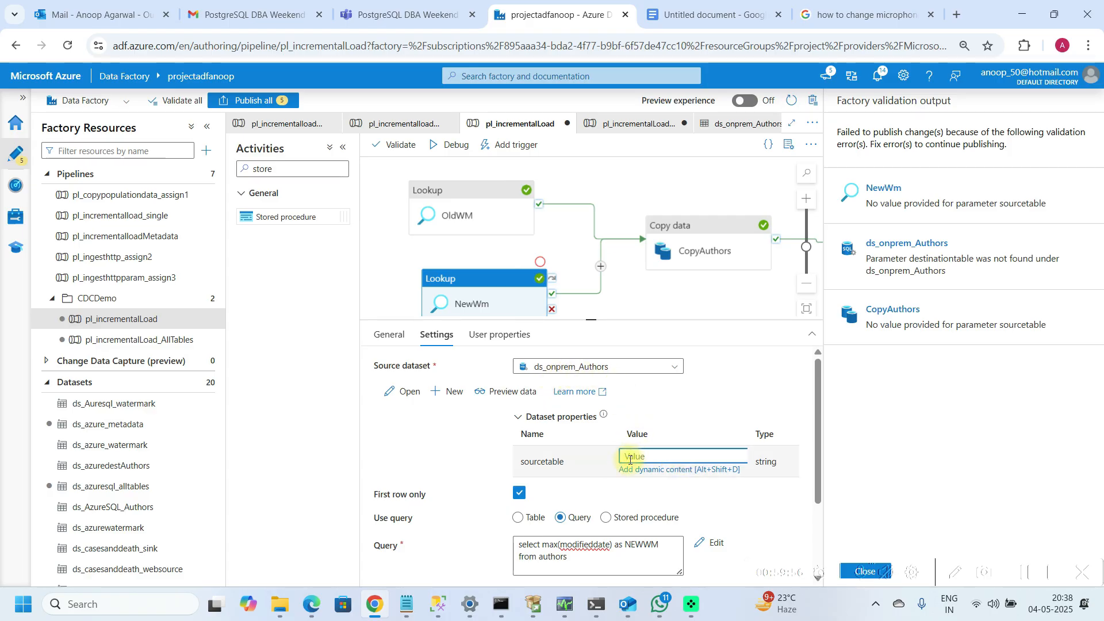
click(651, 470)
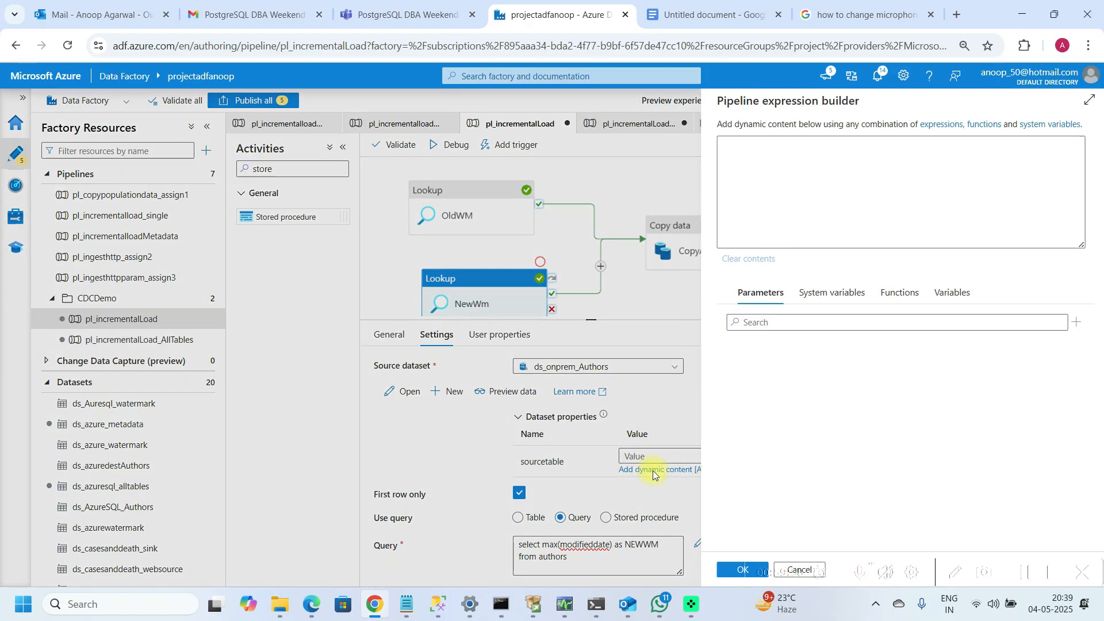
click(763, 186)
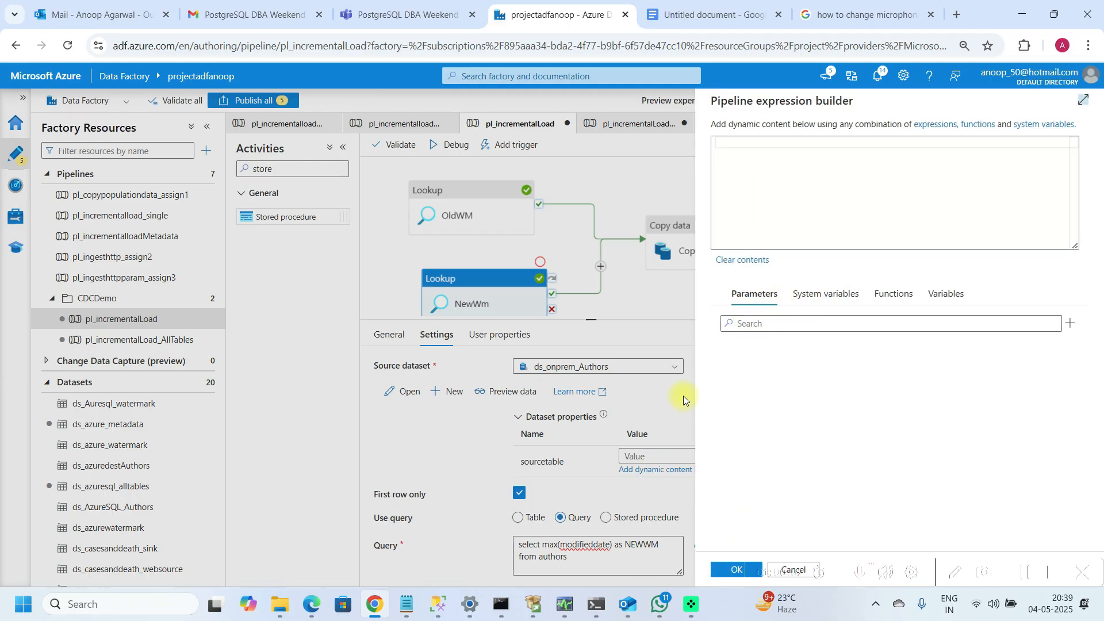
click(1055, 15)
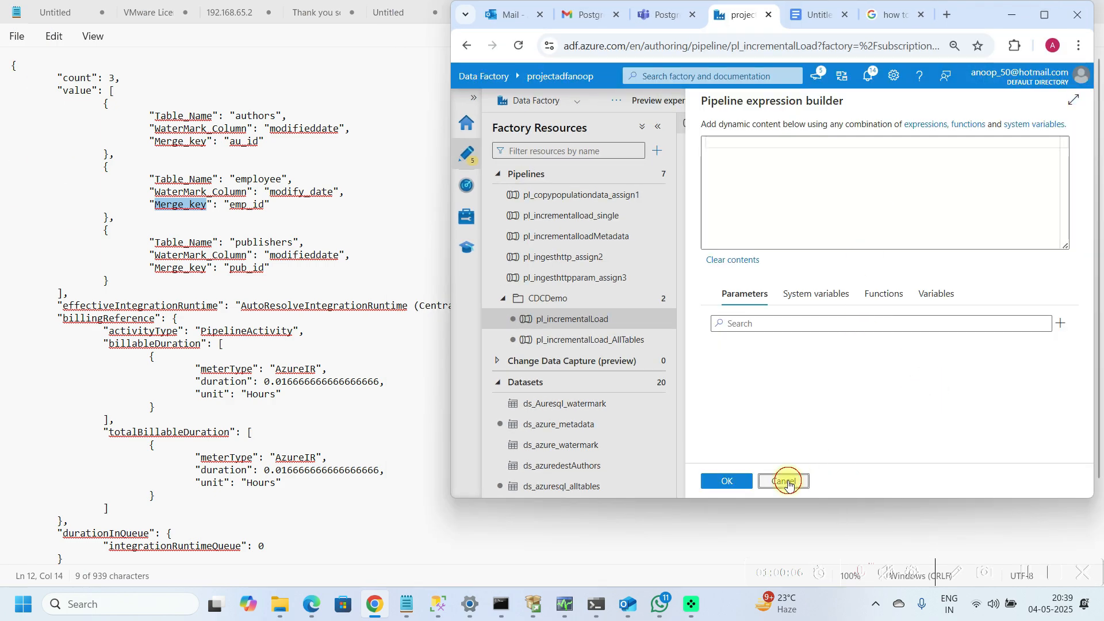
click(788, 484)
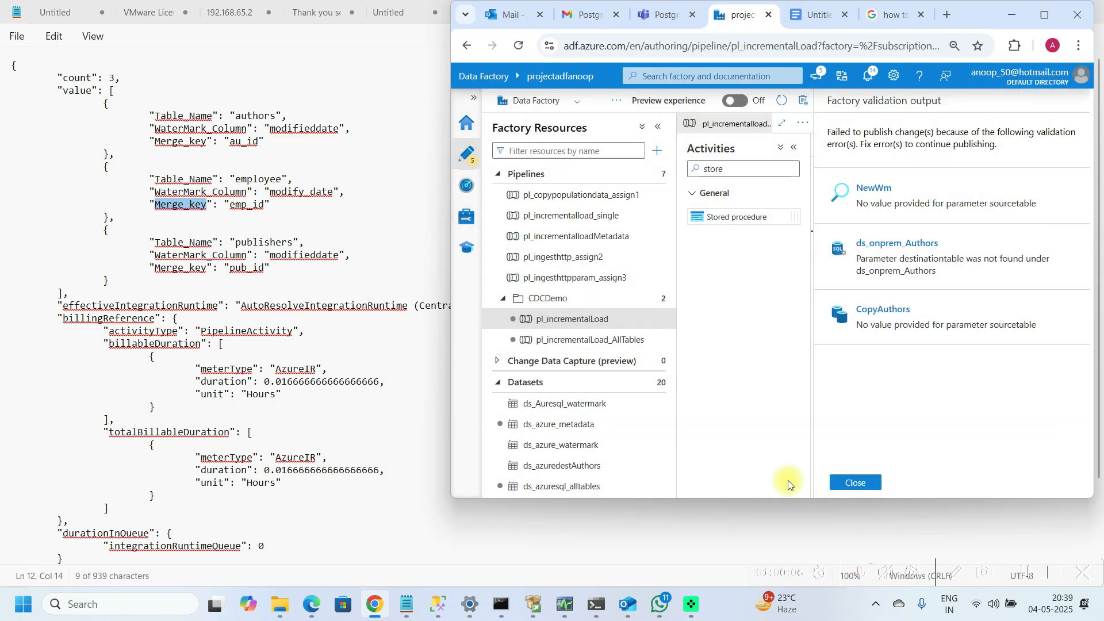
Step: Close the factory validation output pane and maximize the browser window
click(1044, 15)
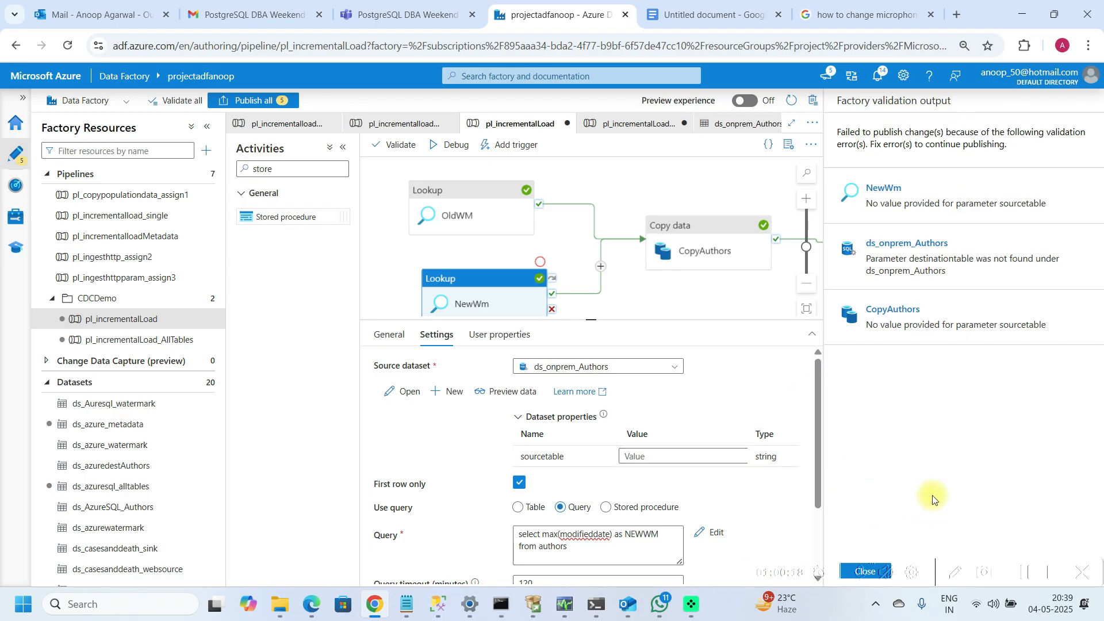
click(1054, 15)
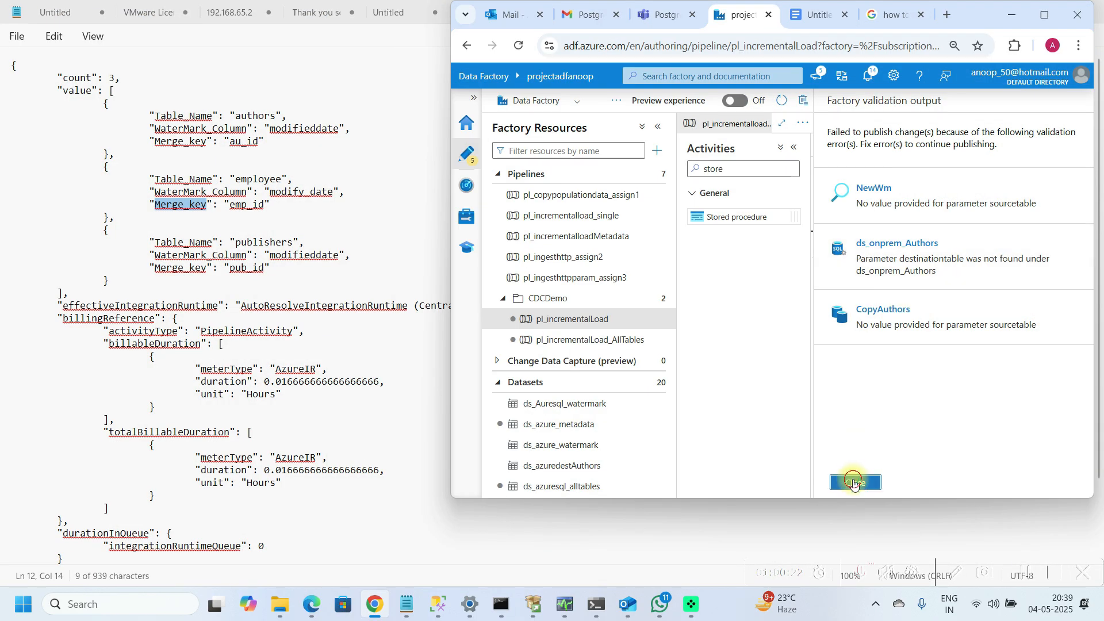
click(854, 483)
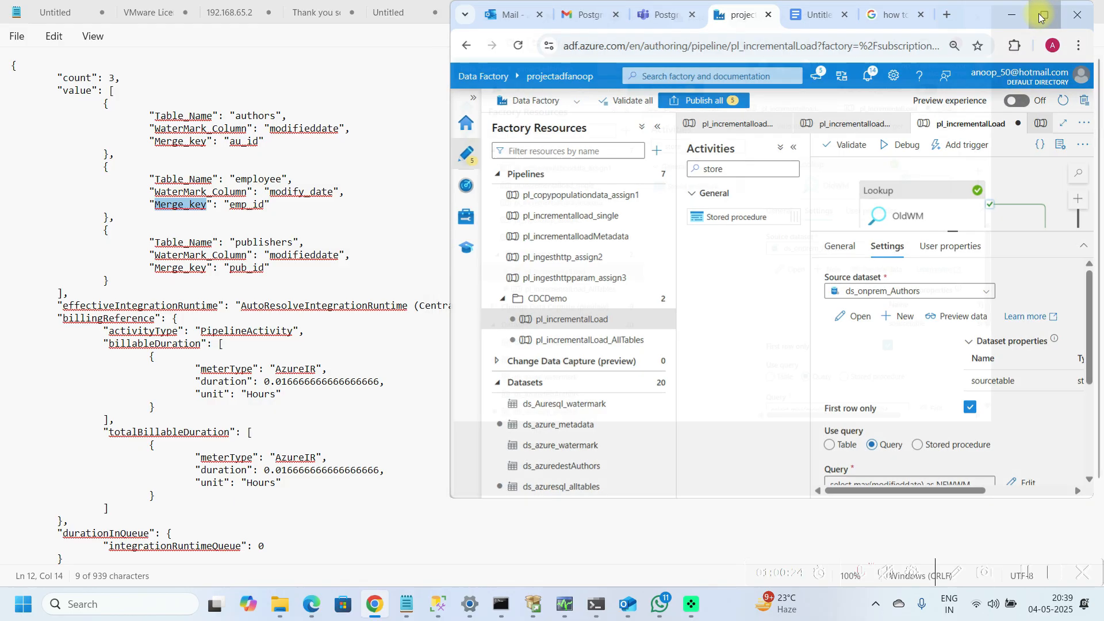
click(1040, 18)
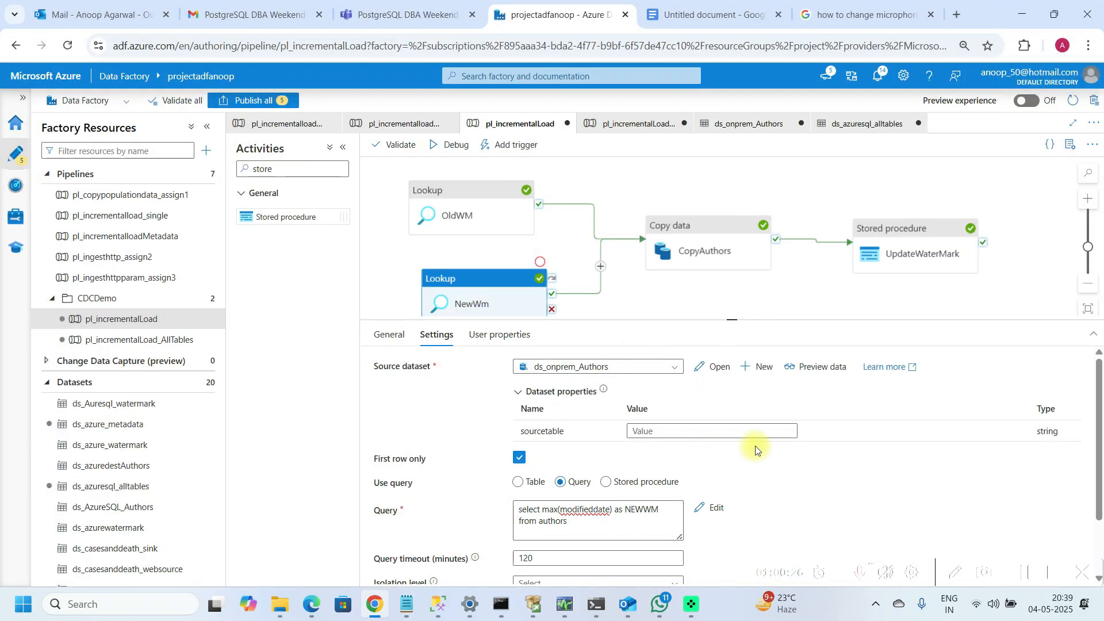
Step: Examine the dynamic content options available for the NewWm lookup's sourcetable value
click(665, 432)
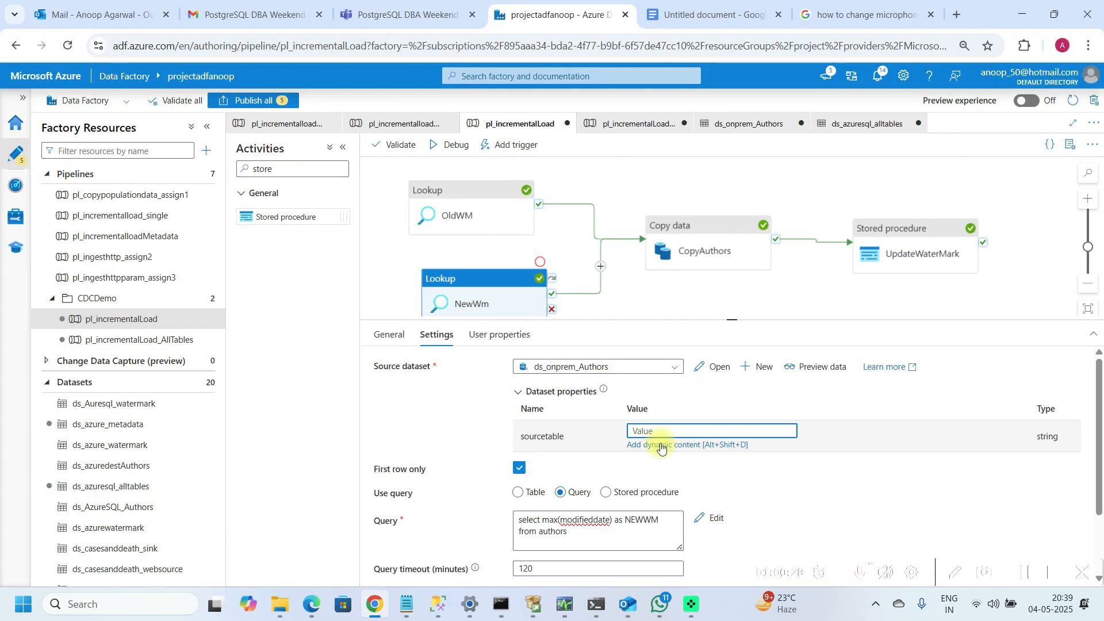
click(661, 446)
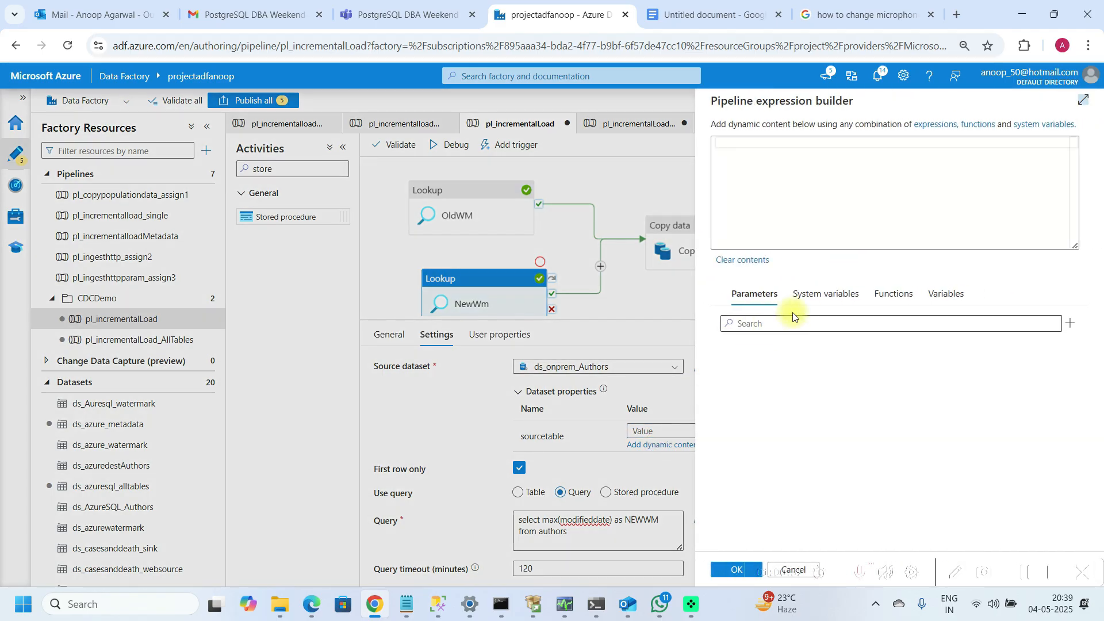
click(825, 296)
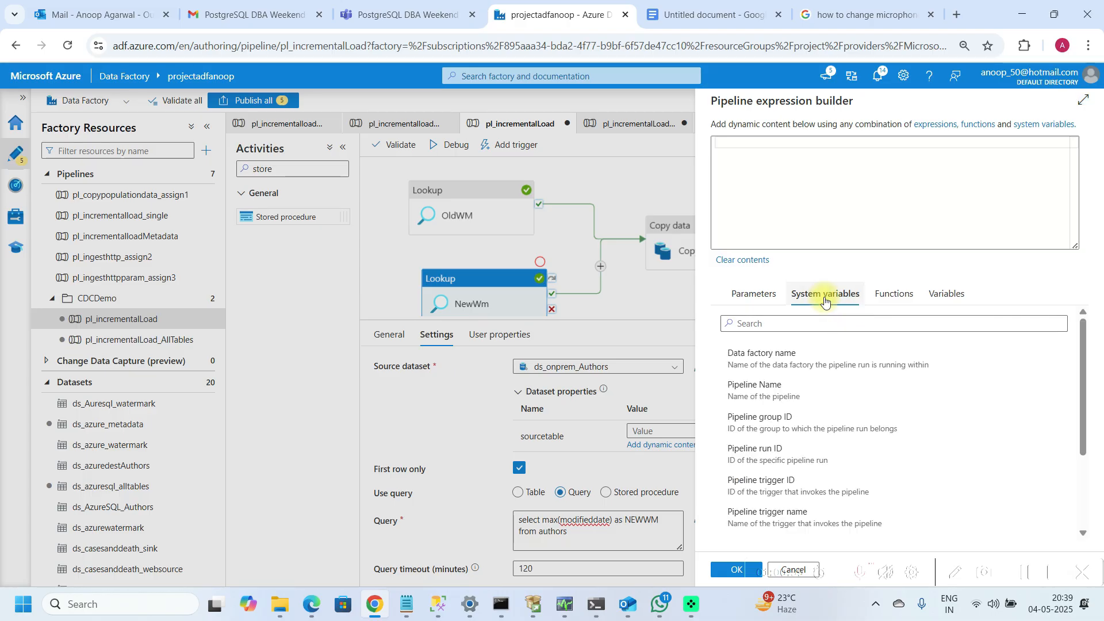
click(947, 290)
click(755, 304)
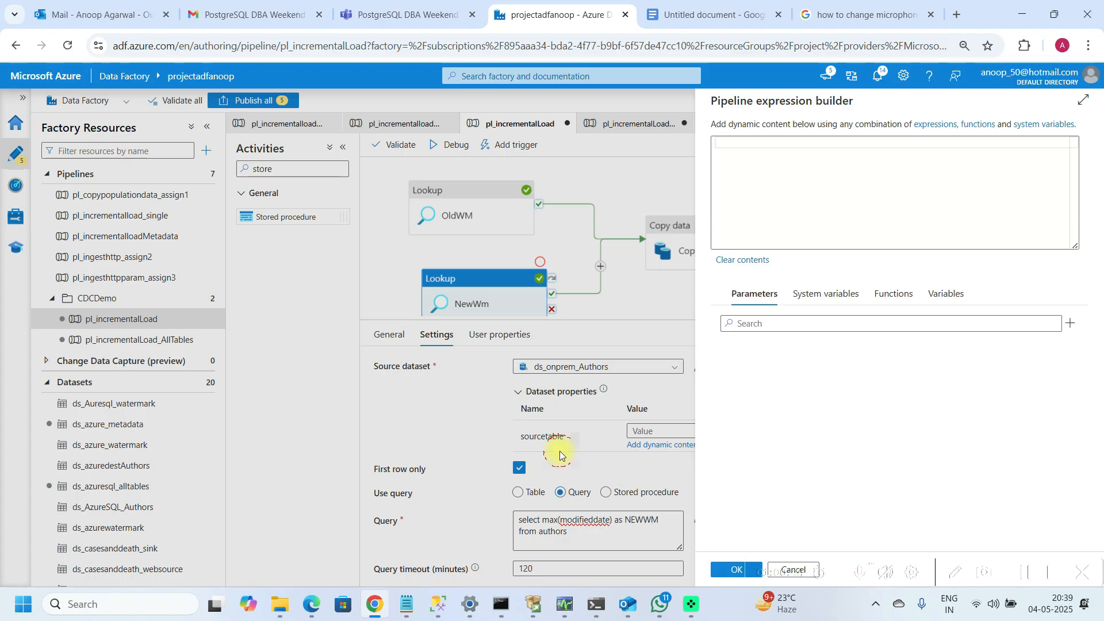
click(725, 569)
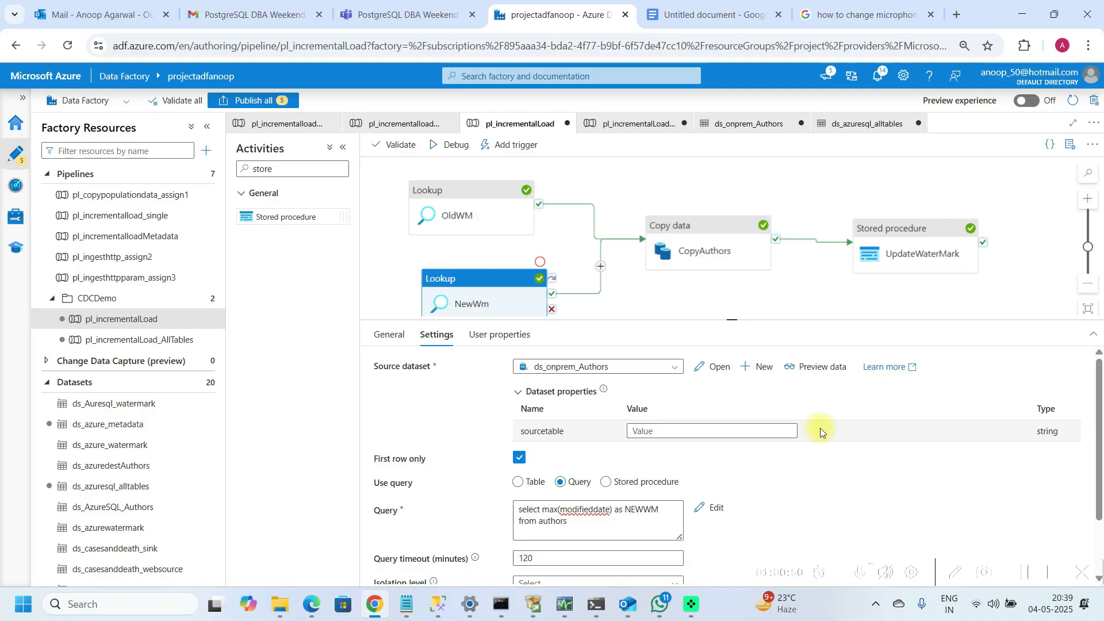
click(662, 433)
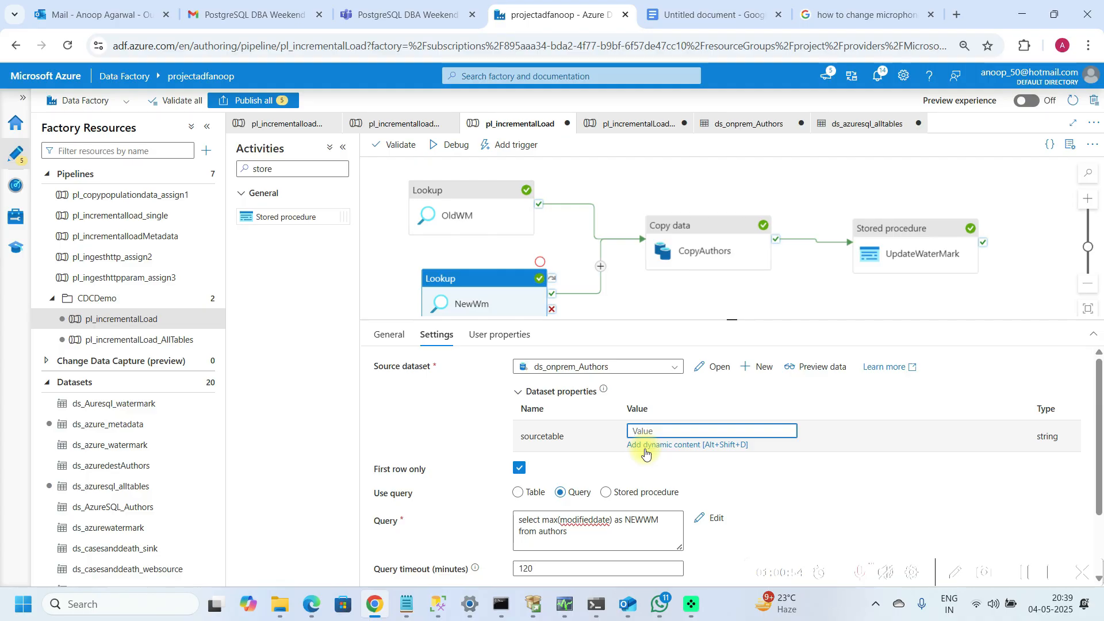
click(548, 244)
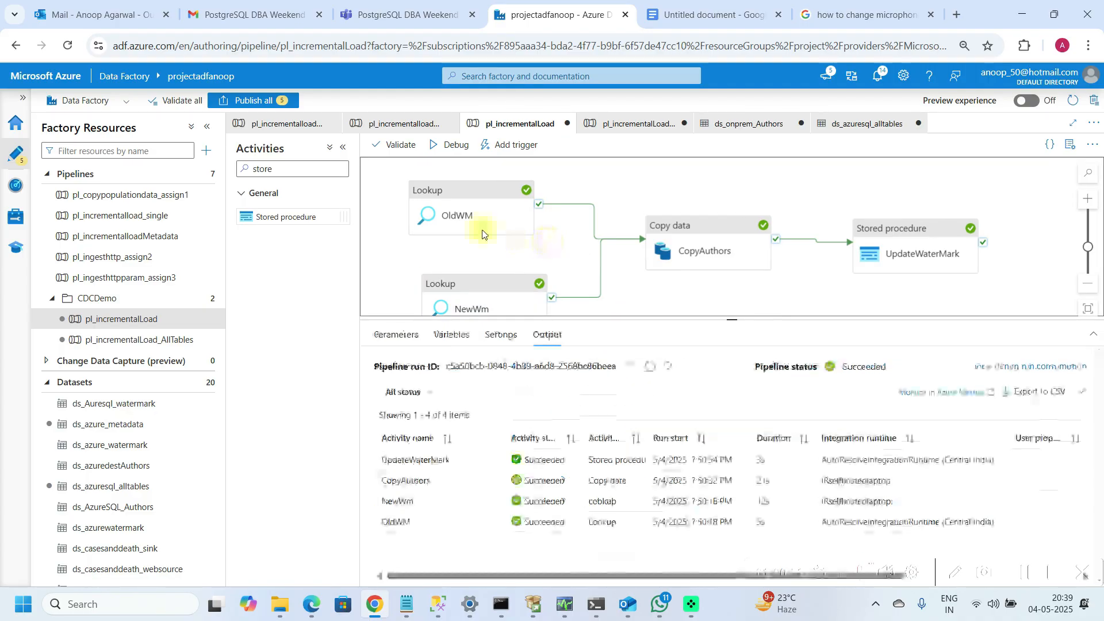
Step: Collapse the activities pane and switch to pl_incrementalLoad_AllTables, then back to pl_incrementalLoad
click(344, 152)
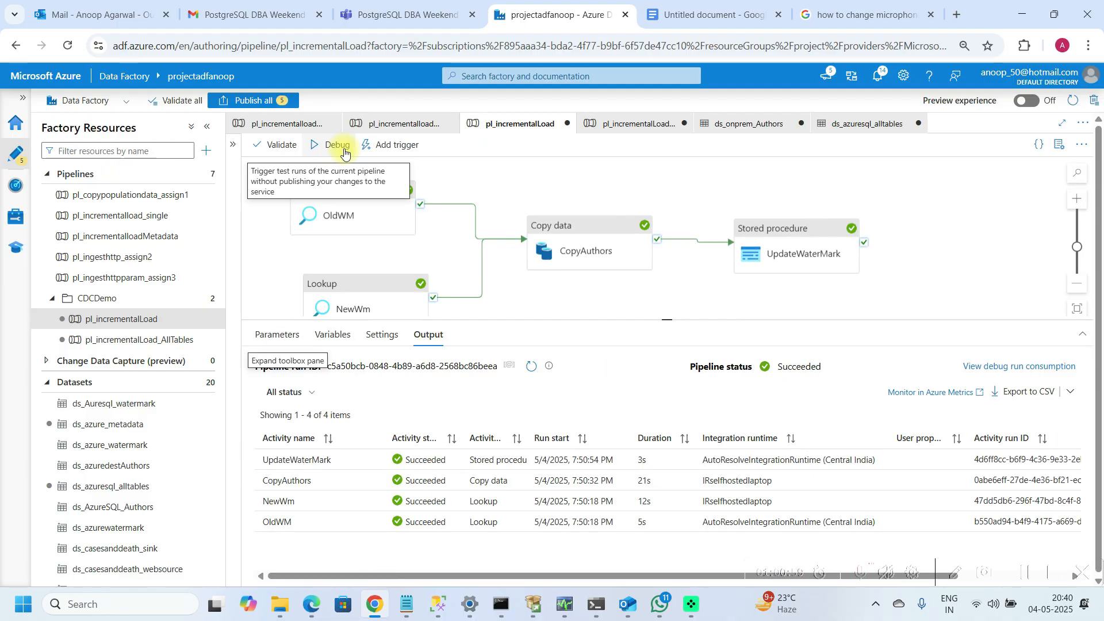
click(159, 343)
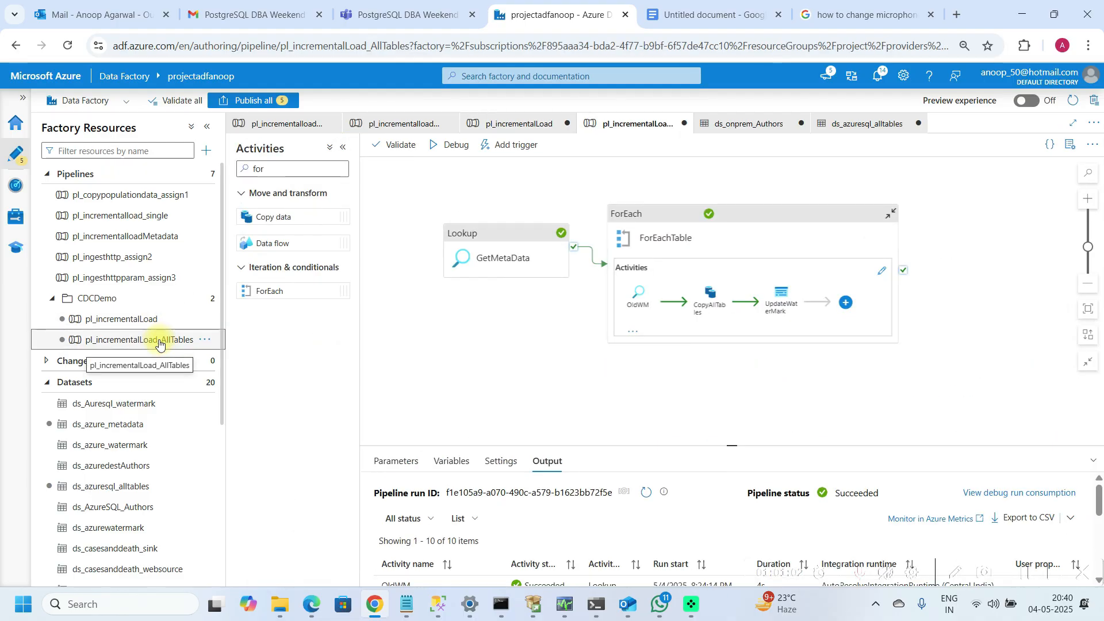
click(140, 320)
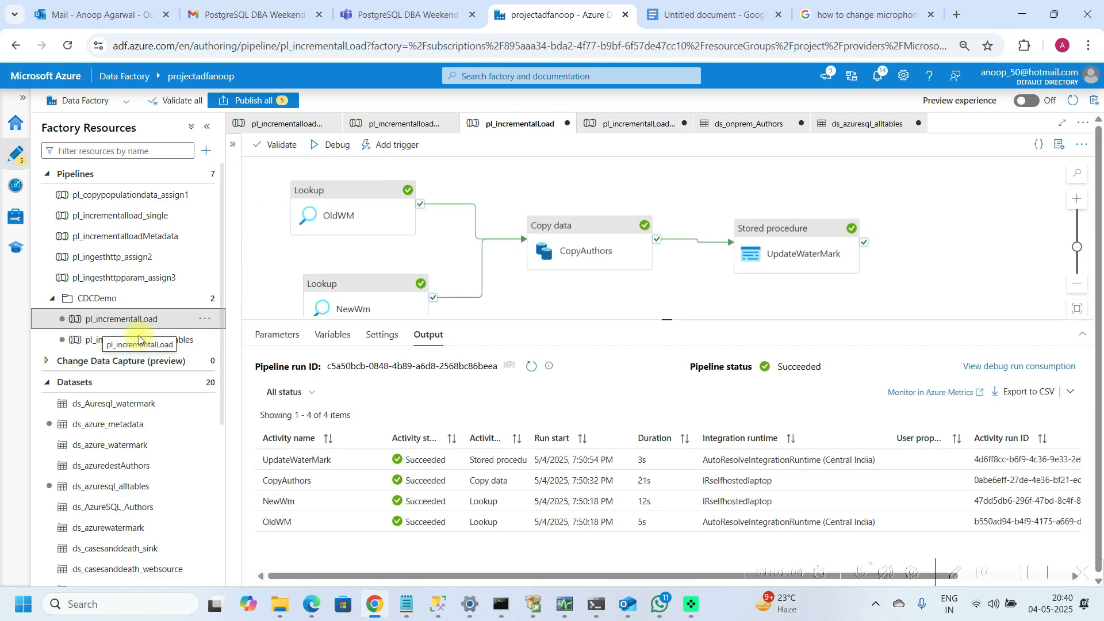
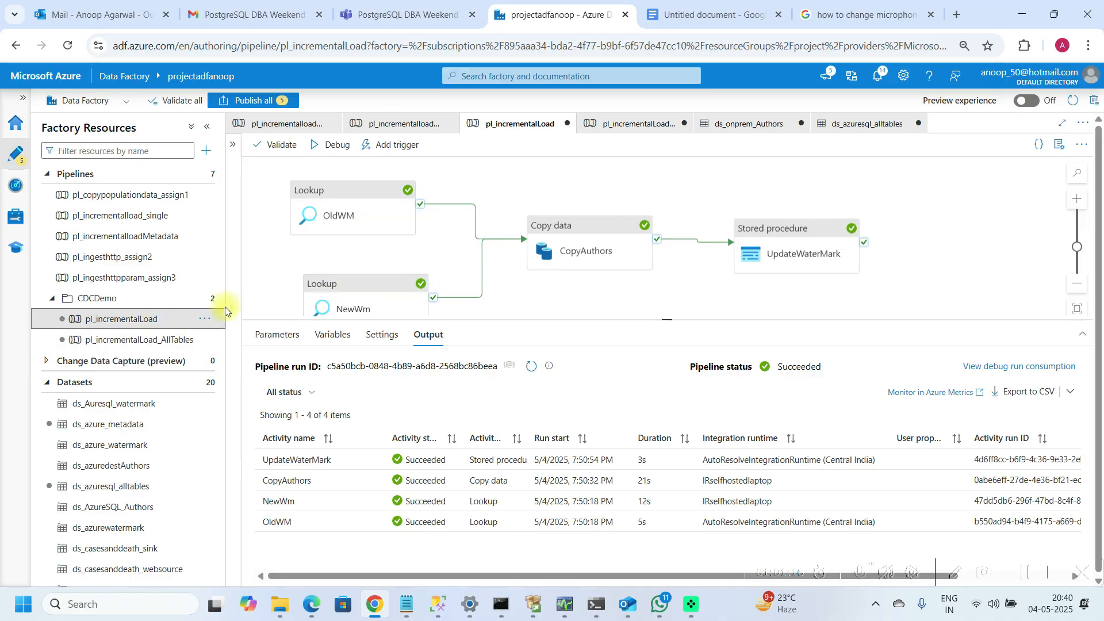
Step: Deactivate the OldWM lookup activity in the pl_incrementalLoad pipeline
click(360, 207)
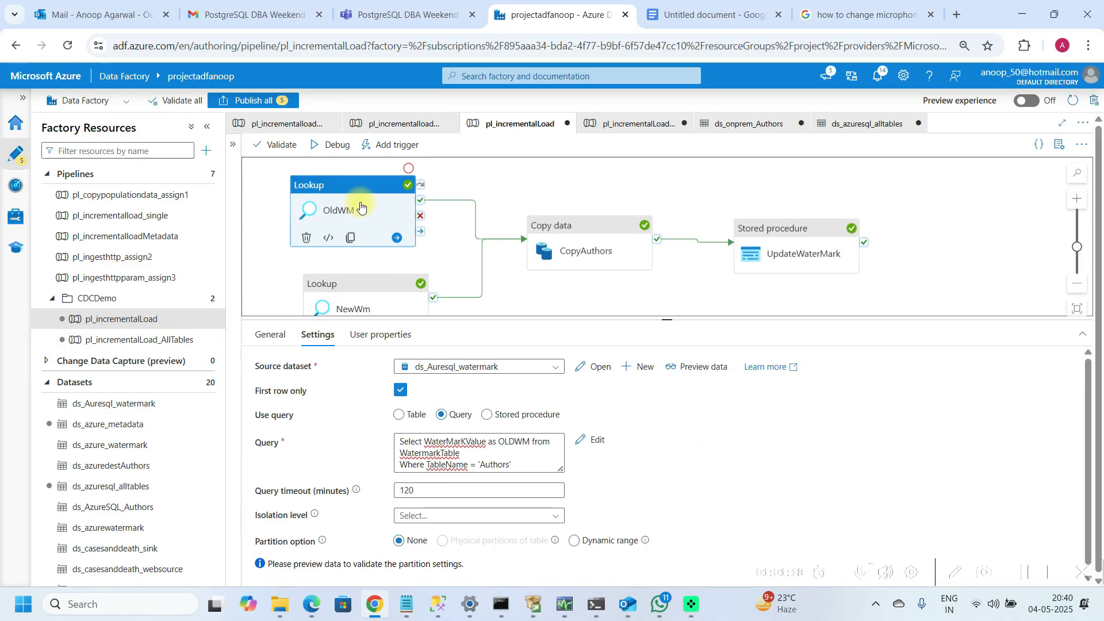
right_click(360, 205)
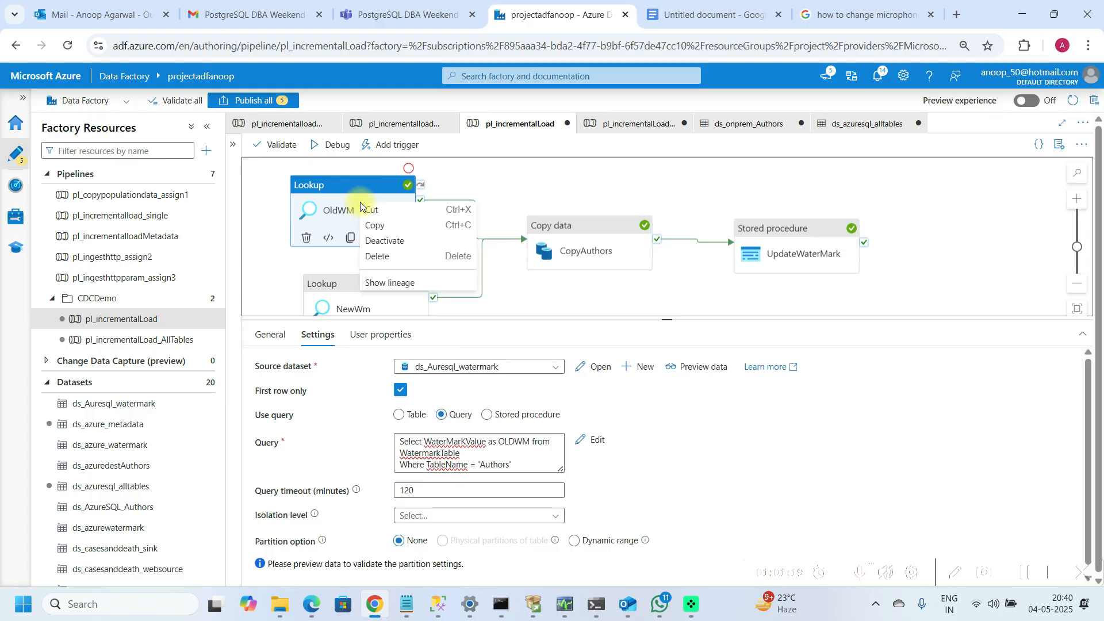
click(379, 241)
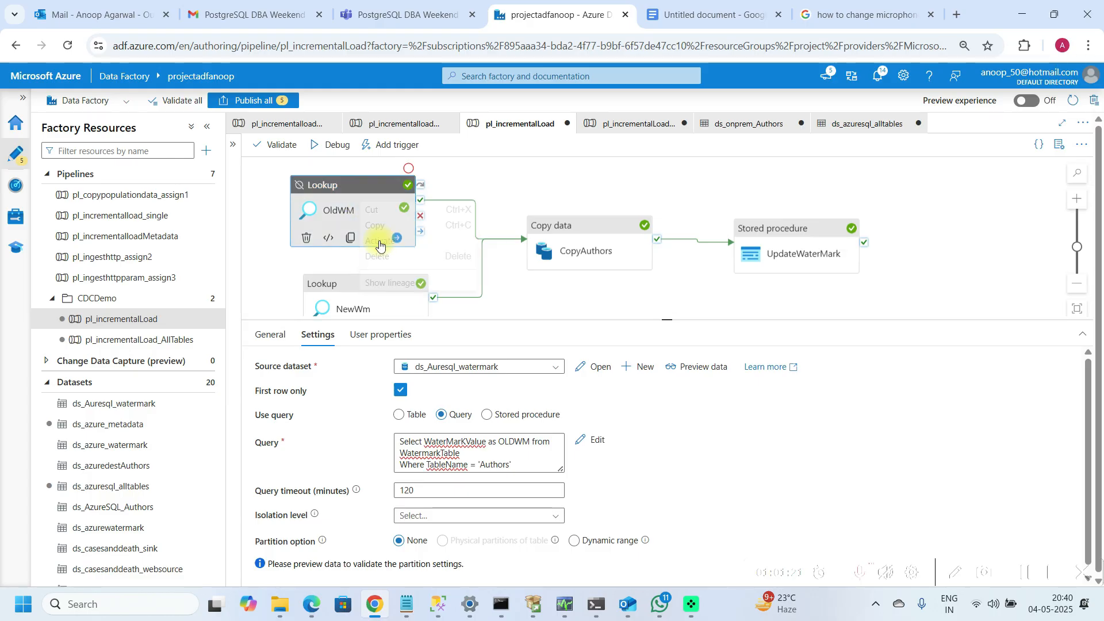
Step: Open the pl_incrementalLoad_AllTables pipeline and try to publish all pending changes
click(152, 340)
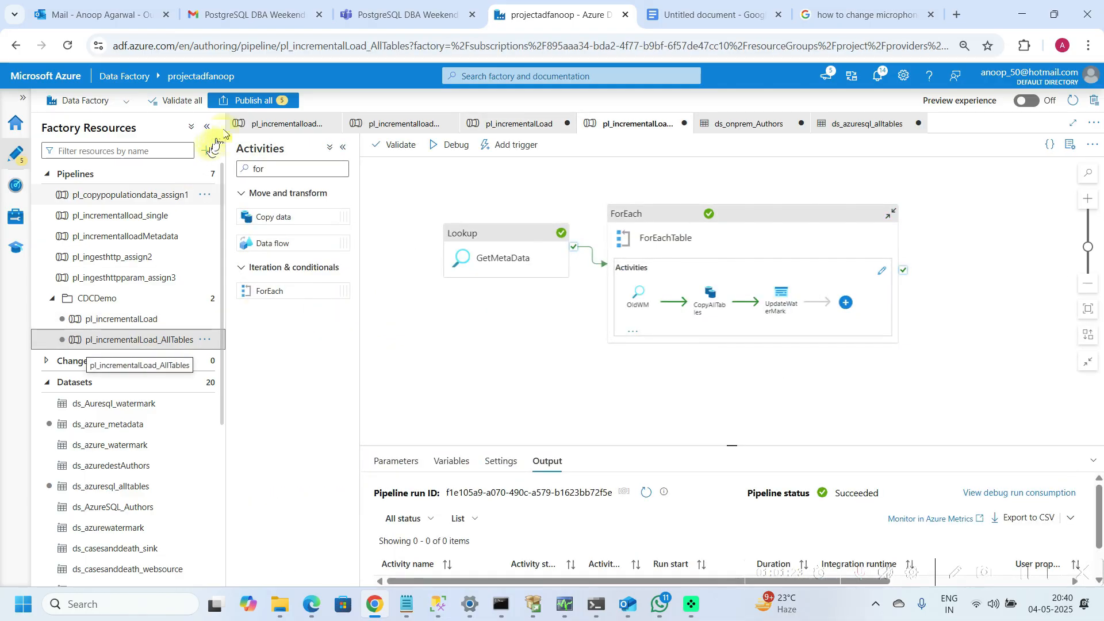
click(244, 101)
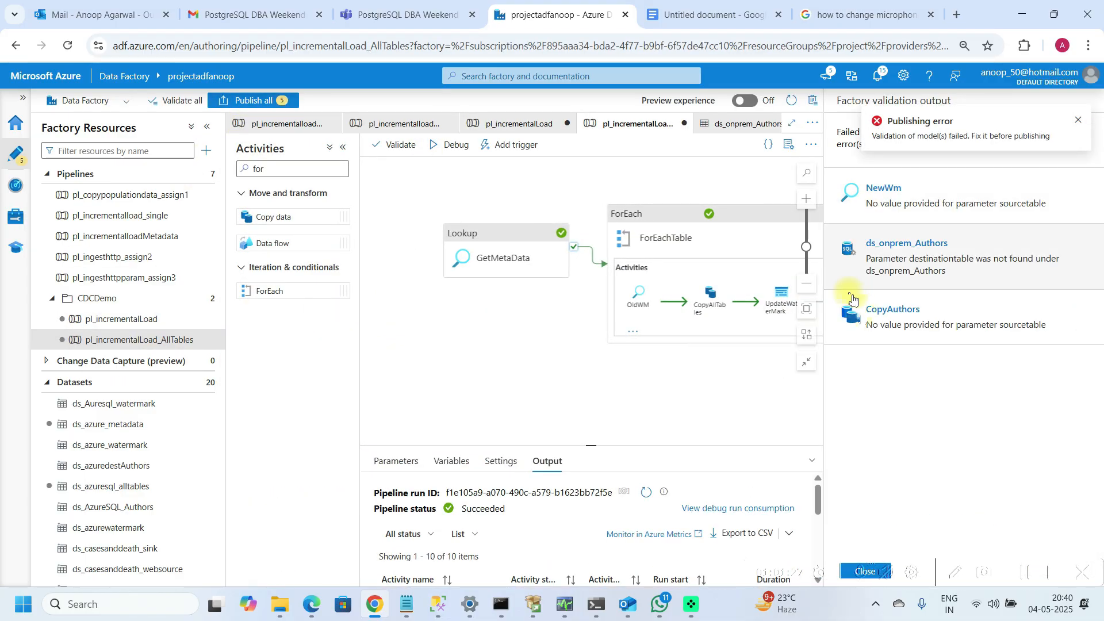
click(860, 313)
Step: Delete the pl_incrementalLoad pipeline from the CDCDemo folder, confirming the deletion
click(153, 319)
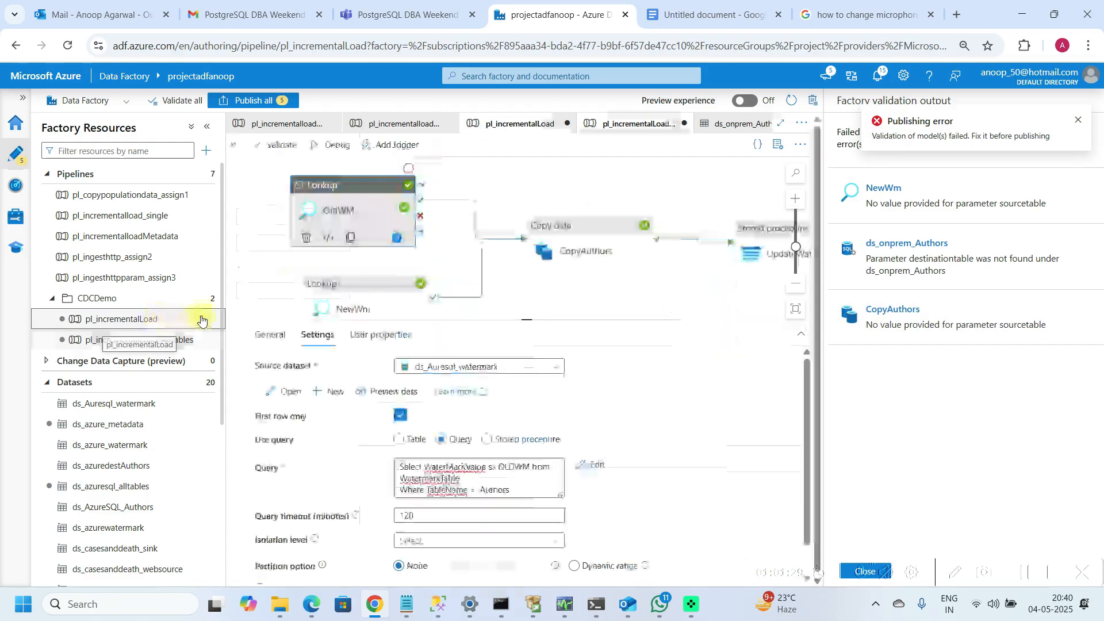
click(204, 320)
right_click(203, 320)
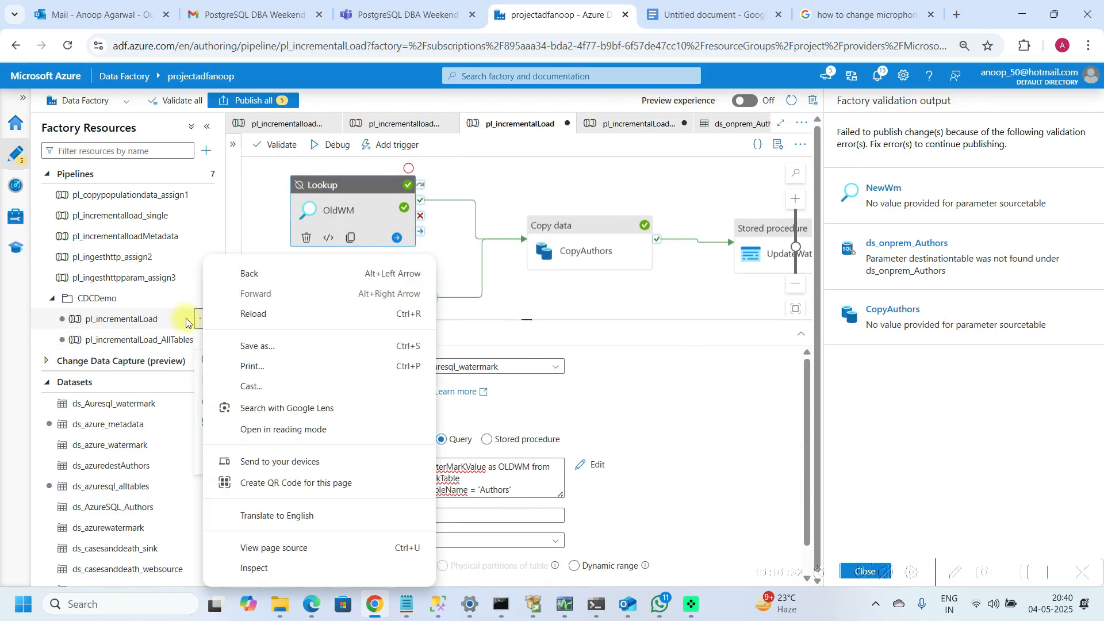
click(169, 320)
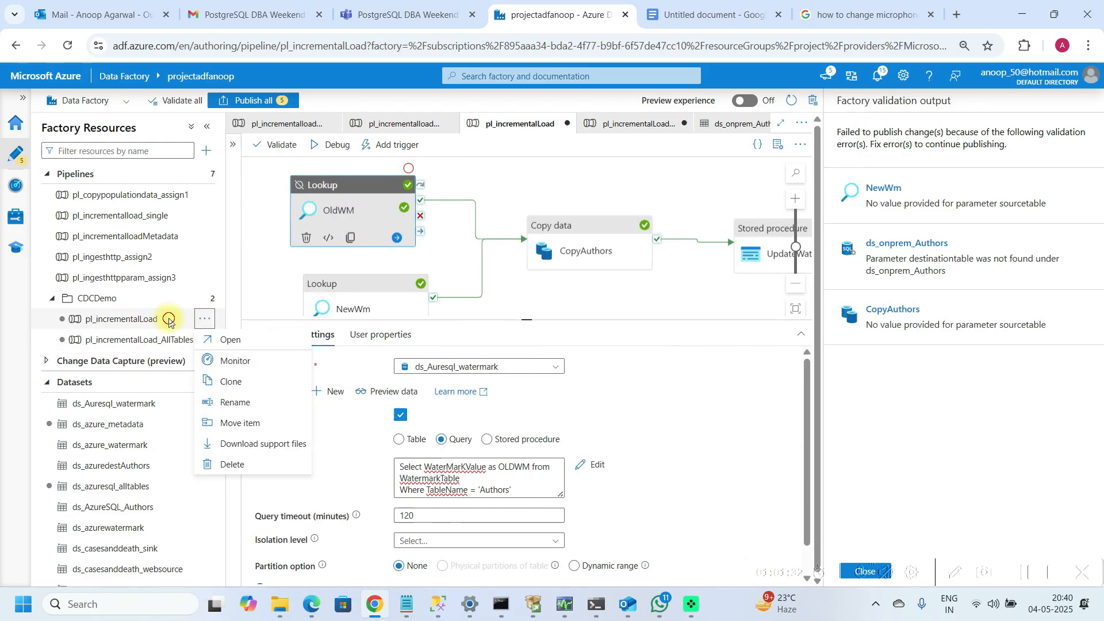
click(204, 323)
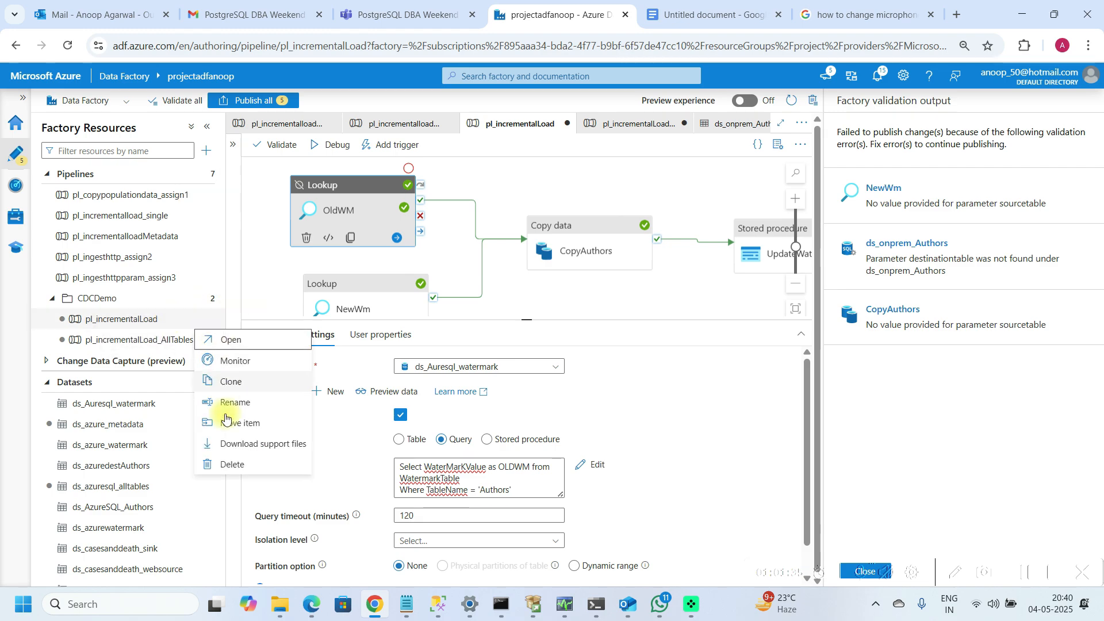
click(216, 464)
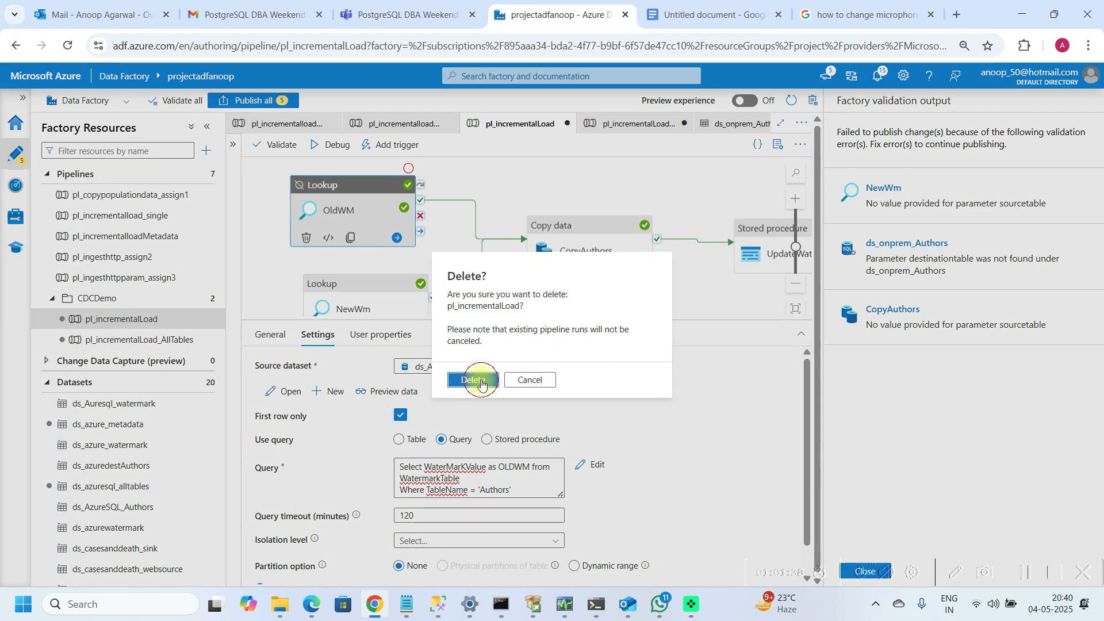
click(474, 380)
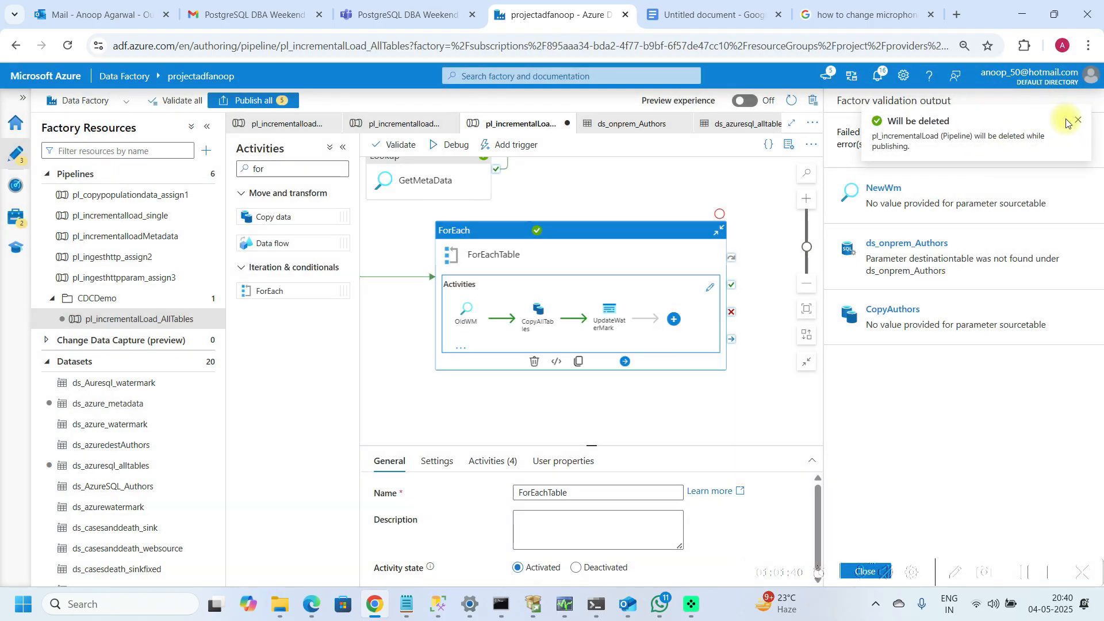
Step: Dismiss the deletion notice and try publishing all changes again
click(1076, 123)
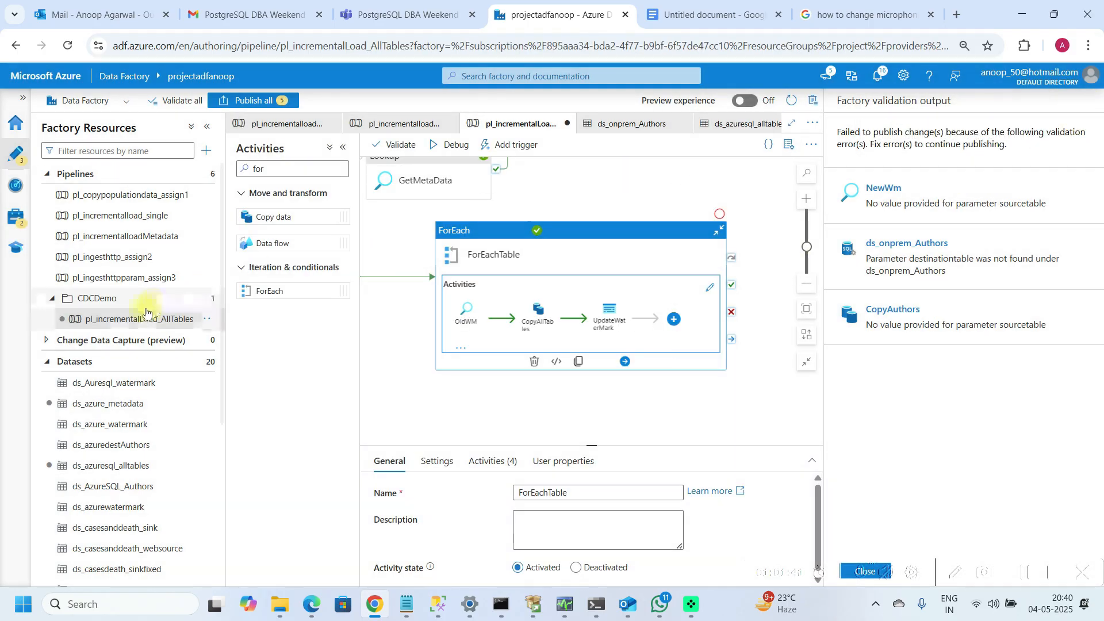
click(258, 103)
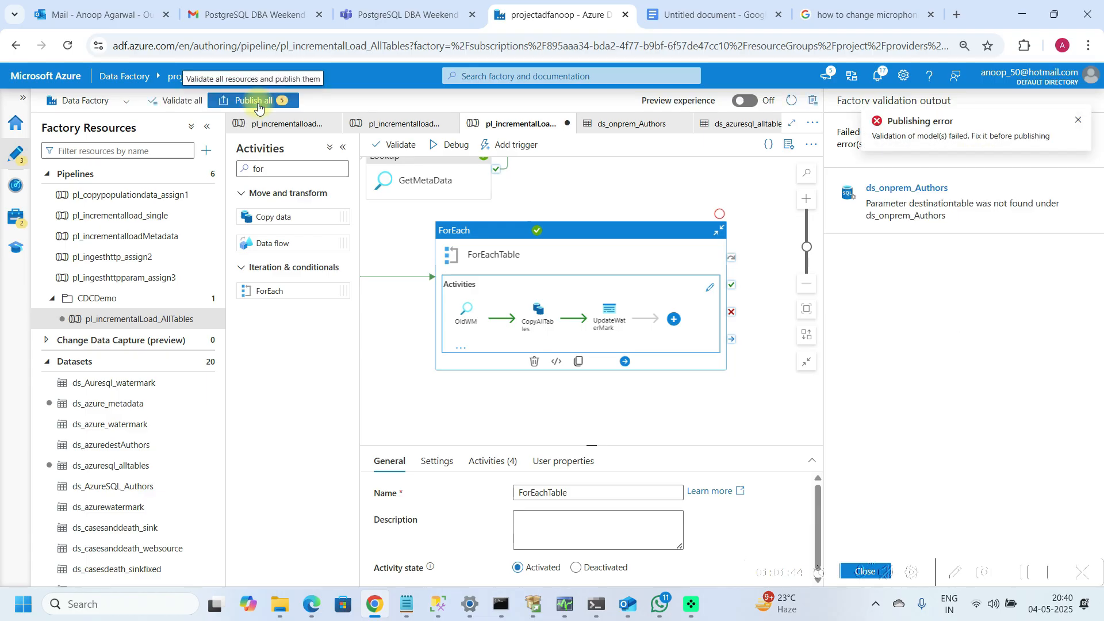
click(1077, 121)
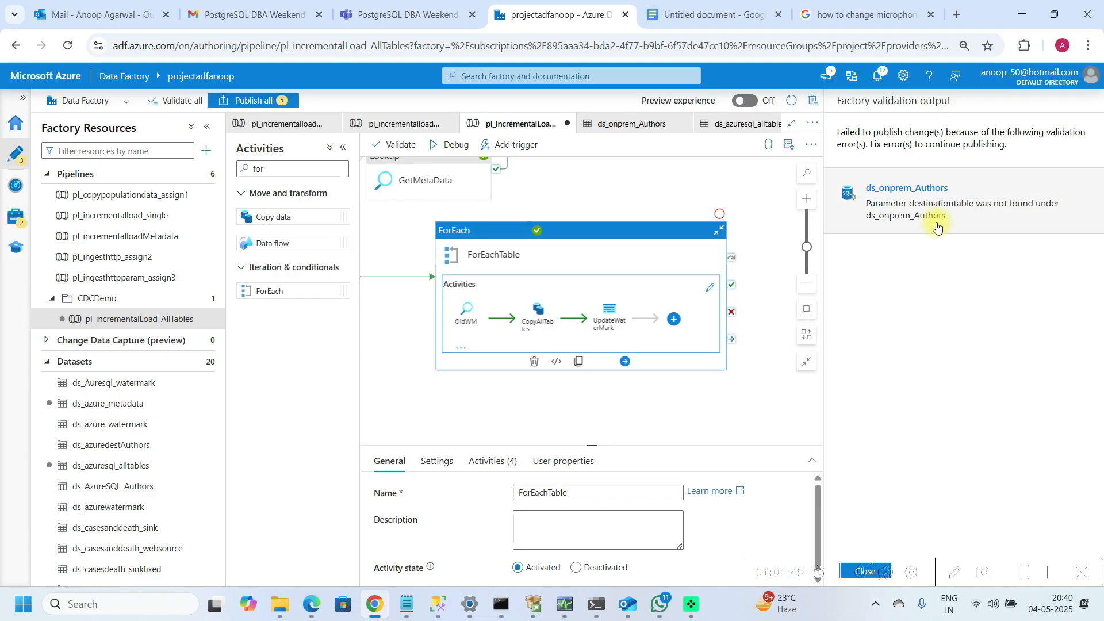
click(898, 215)
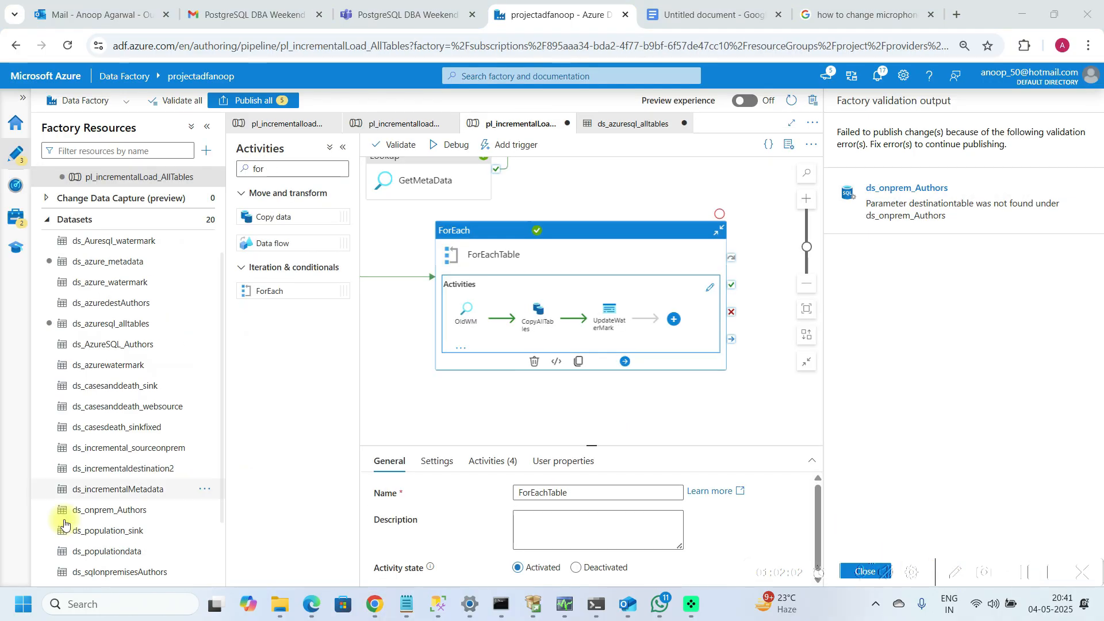
click(124, 511)
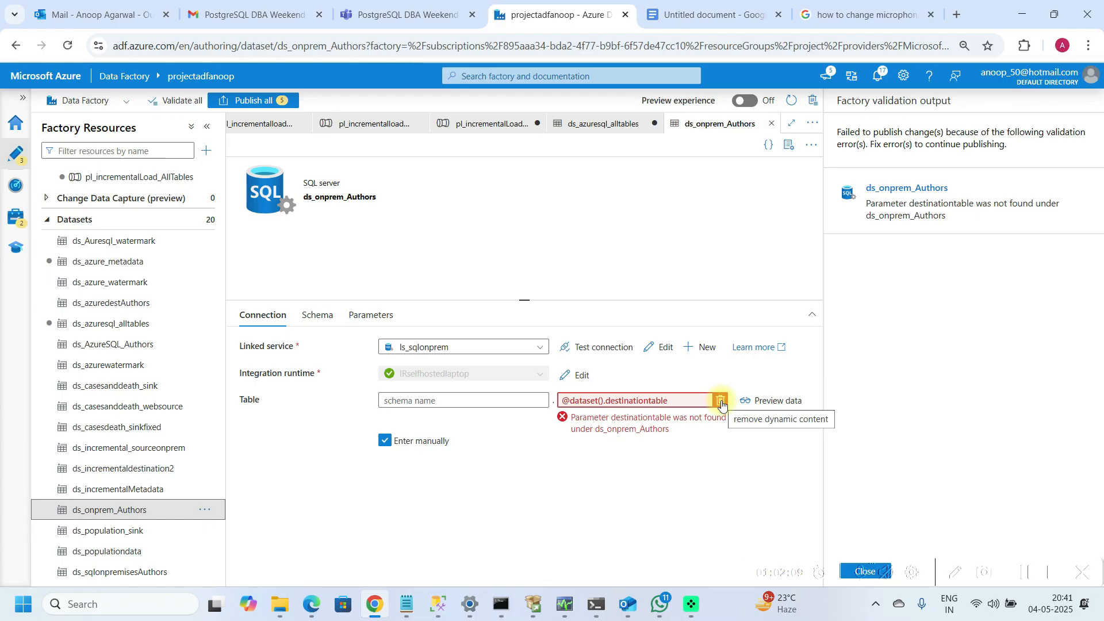
click(721, 401)
click(615, 401)
click(595, 418)
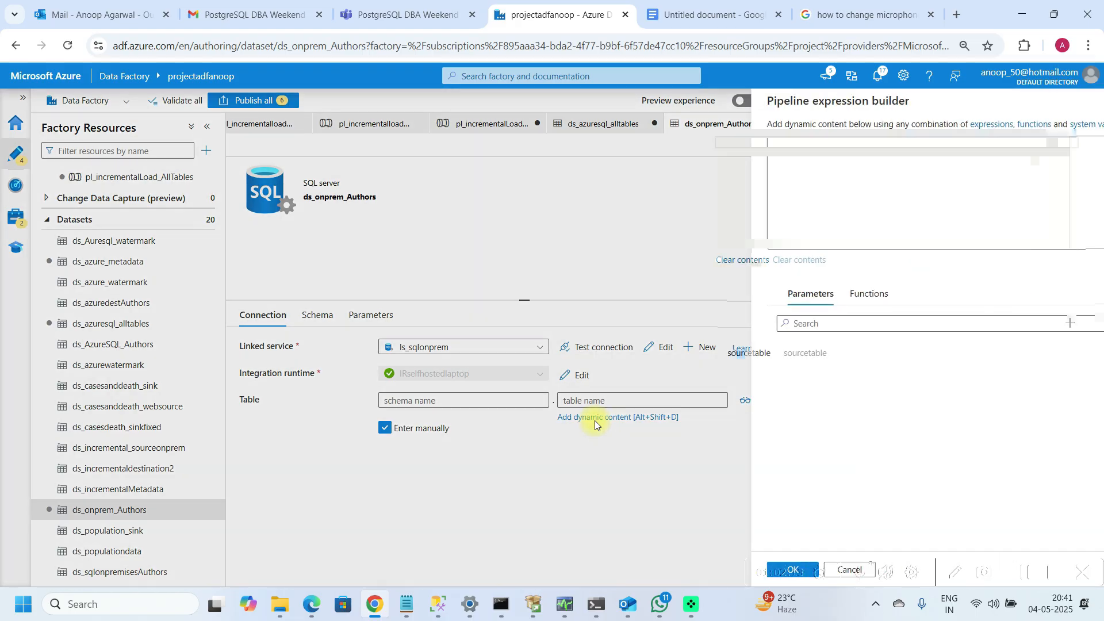
click(739, 353)
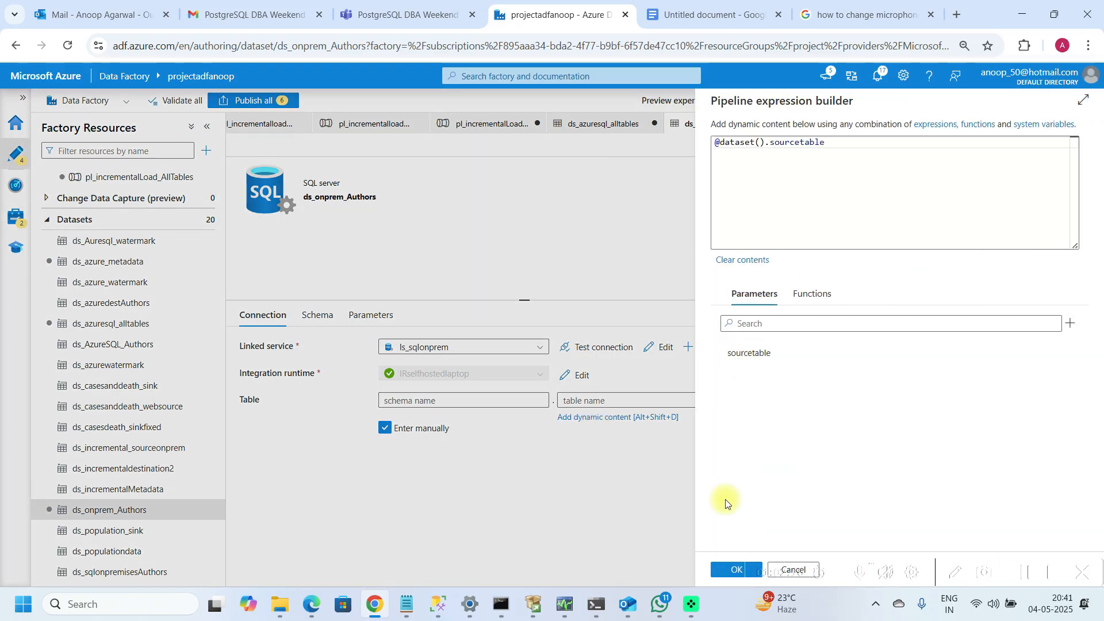
click(723, 569)
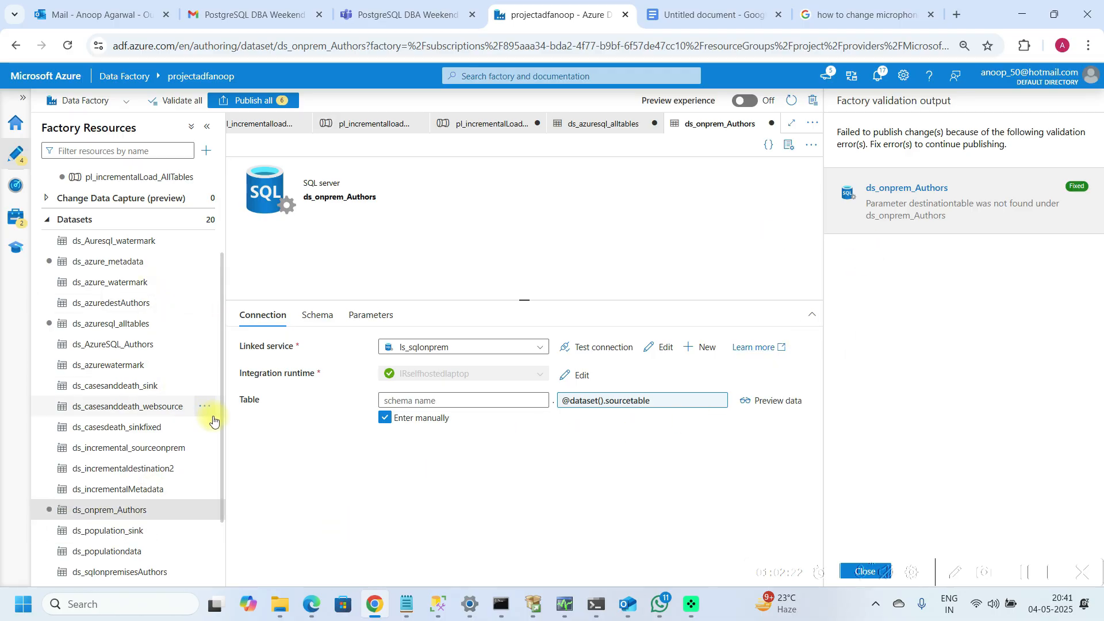
Step: Return to pl_incrementalLoad_AllTables and publish all pending changes to the live environment
scroll(213, 421, up, 3)
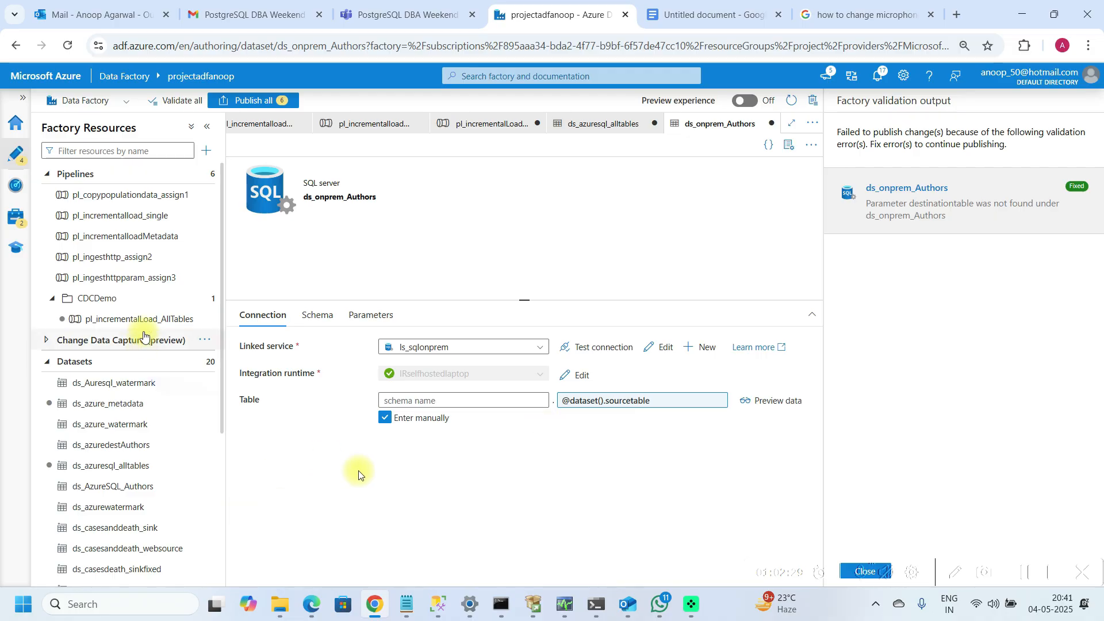
click(149, 319)
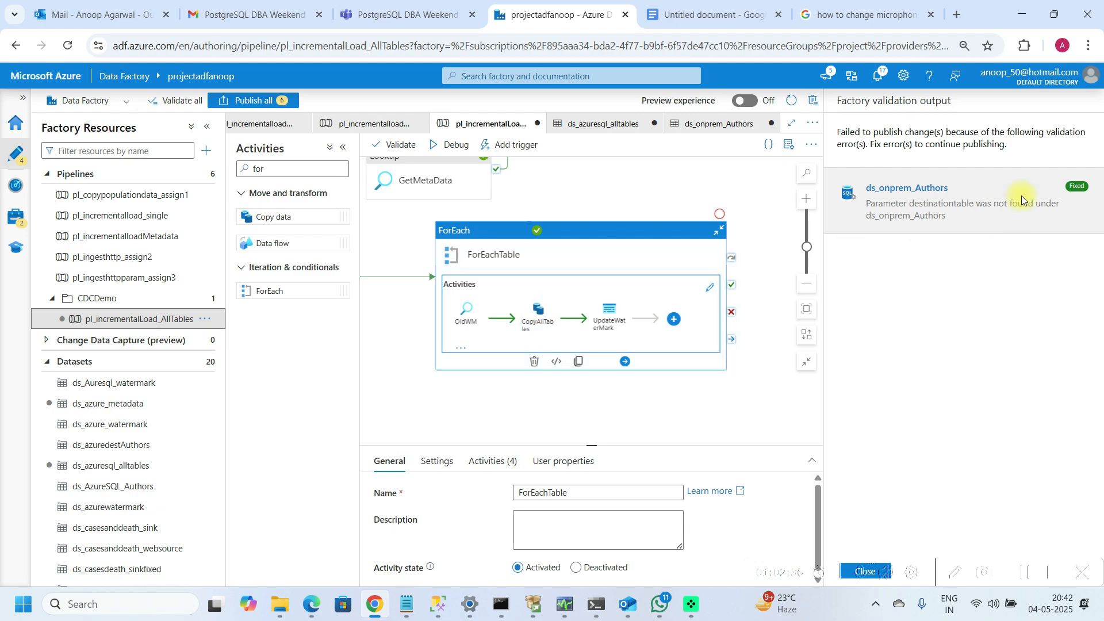
click(250, 102)
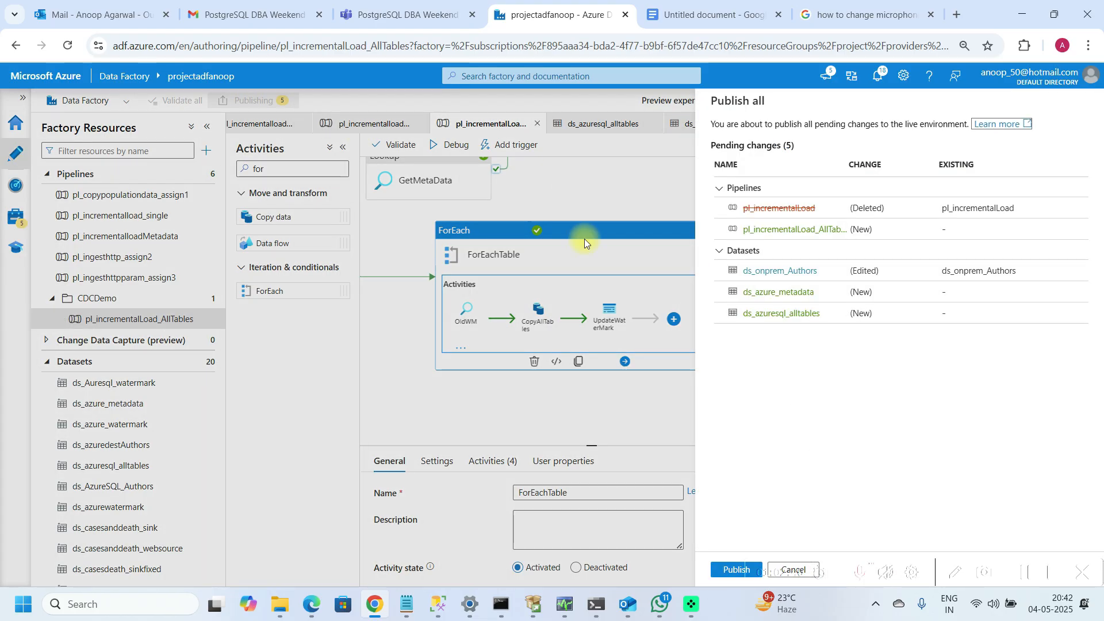
click(712, 571)
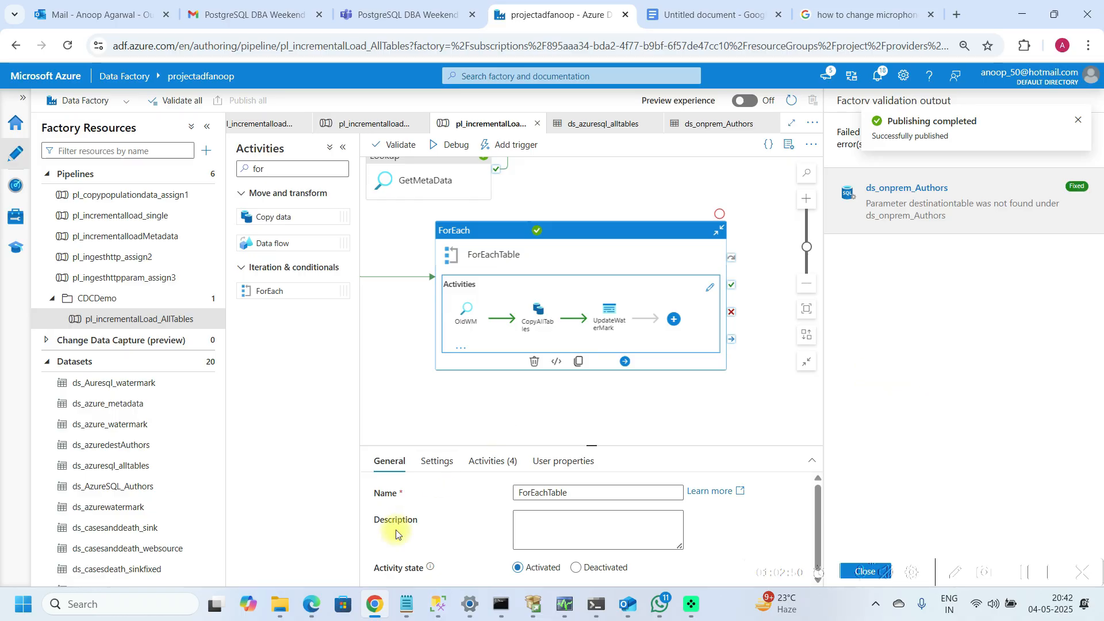
Step: Switch to SQL Server Management Studio and run the select queries for the Authors, employee and publishers tables
mouse_move(432, 609)
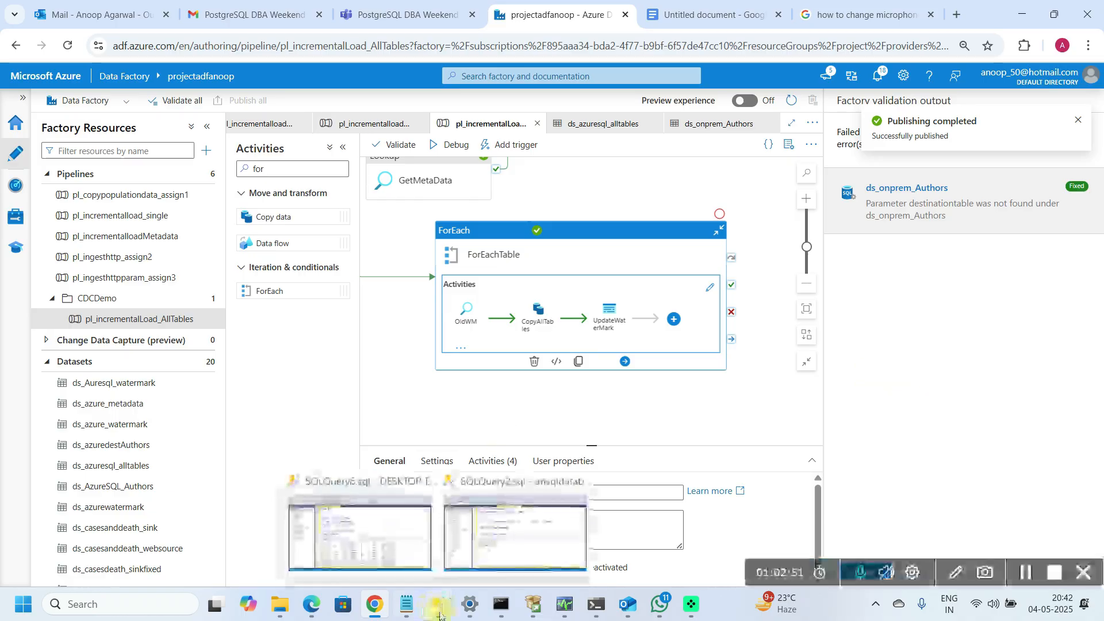
click(487, 535)
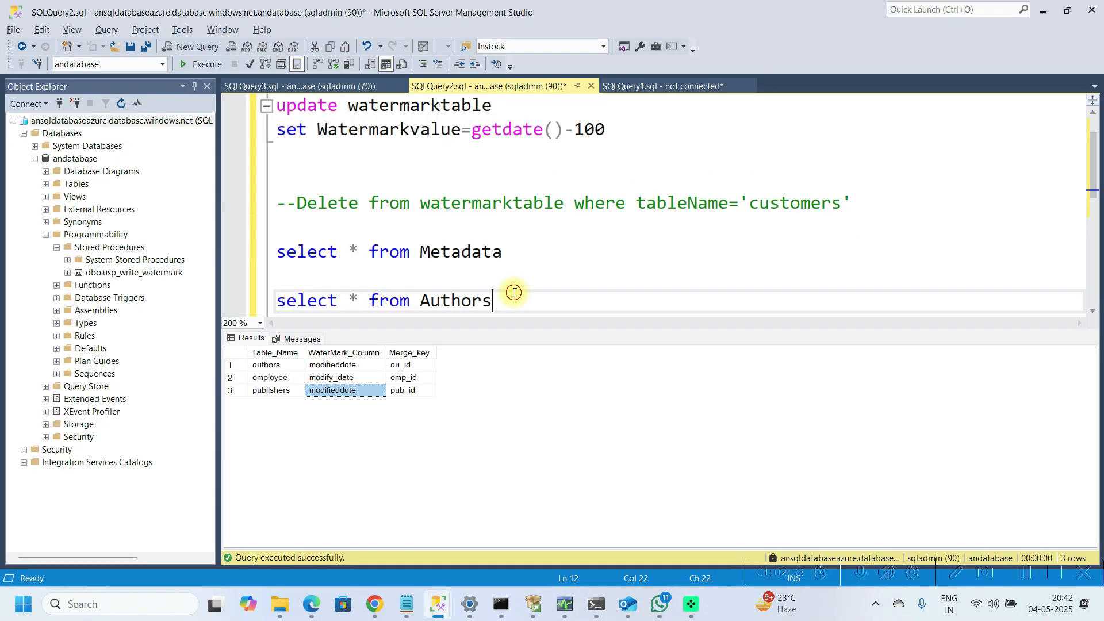
key(Down)
key(Down)
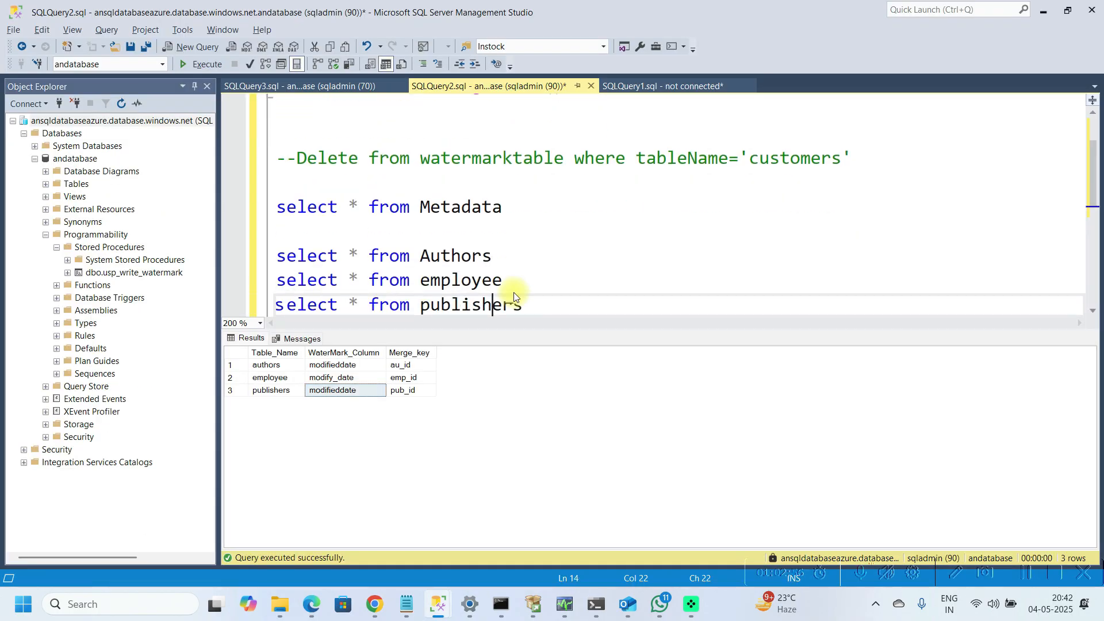
key(End)
key(shift+Up)
key(shift+Up)
key(shift+Up)
key(F5)
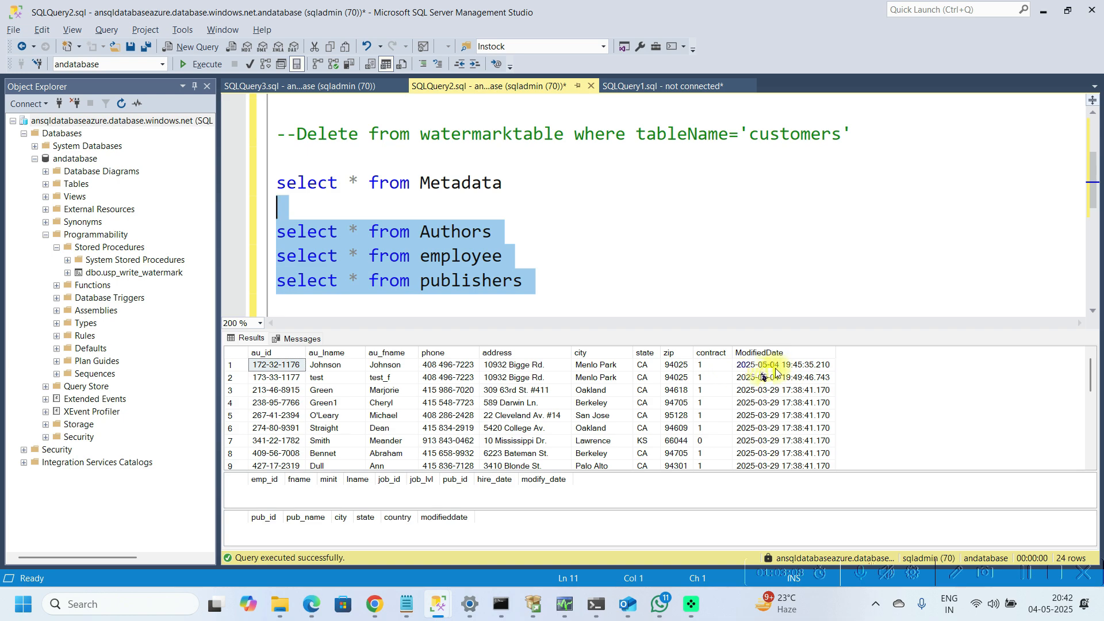
Step: Run the select query on watermarktable and examine each table's watermark value
click(543, 216)
key(Up)
key(Up)
key(Up)
key(Up)
key(Up)
key(Up)
key(Up)
key(Up)
key(Up)
key(Up)
key(Up)
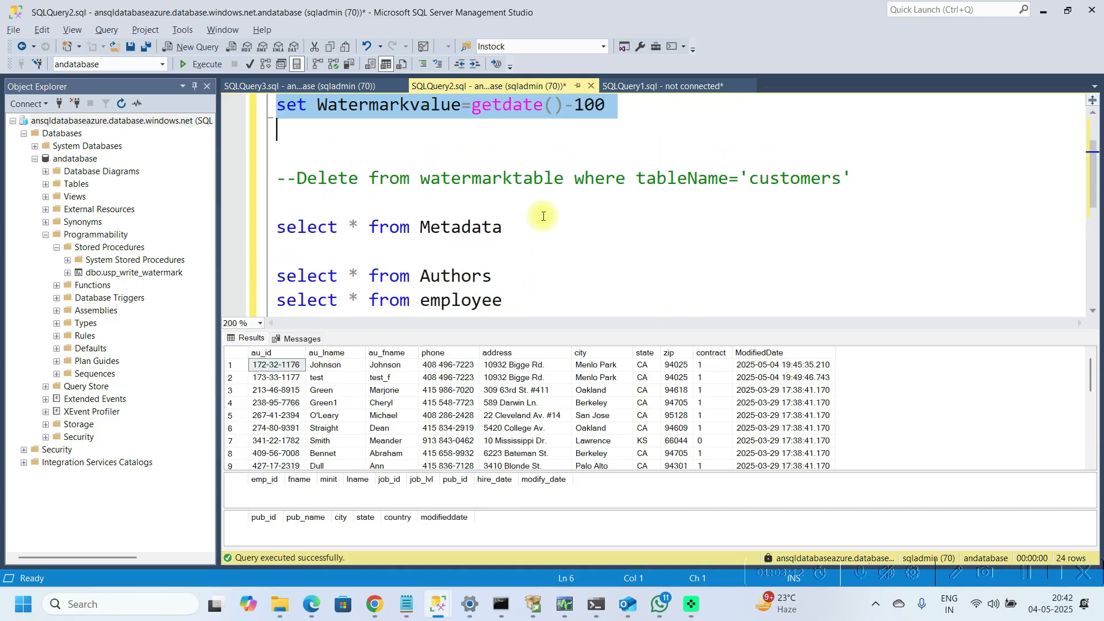
key(Up)
key(shift+Up)
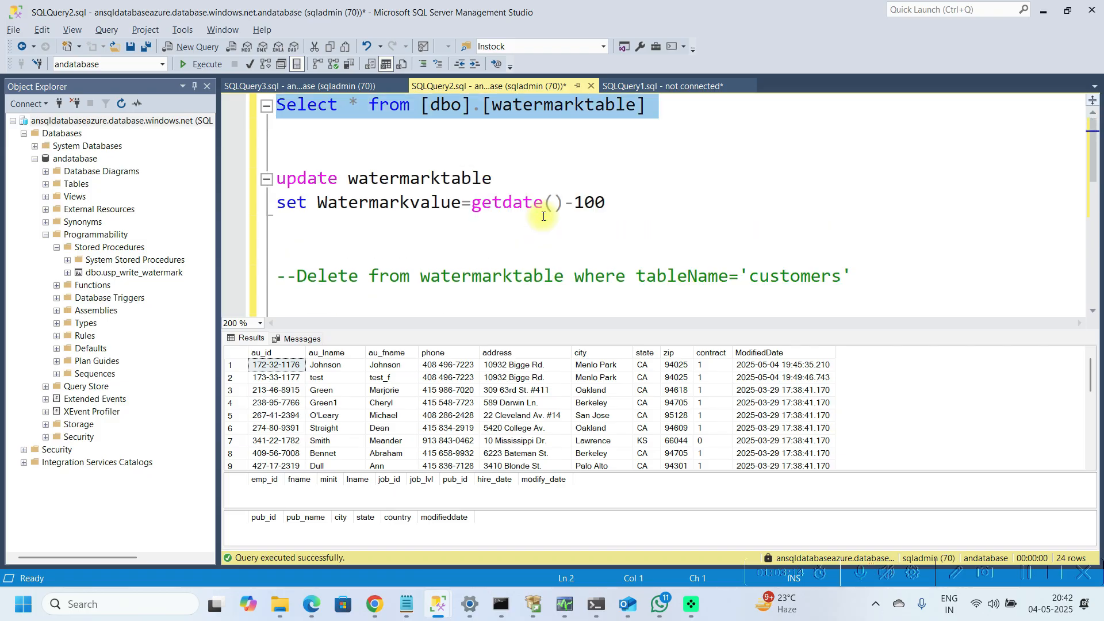
key(F5)
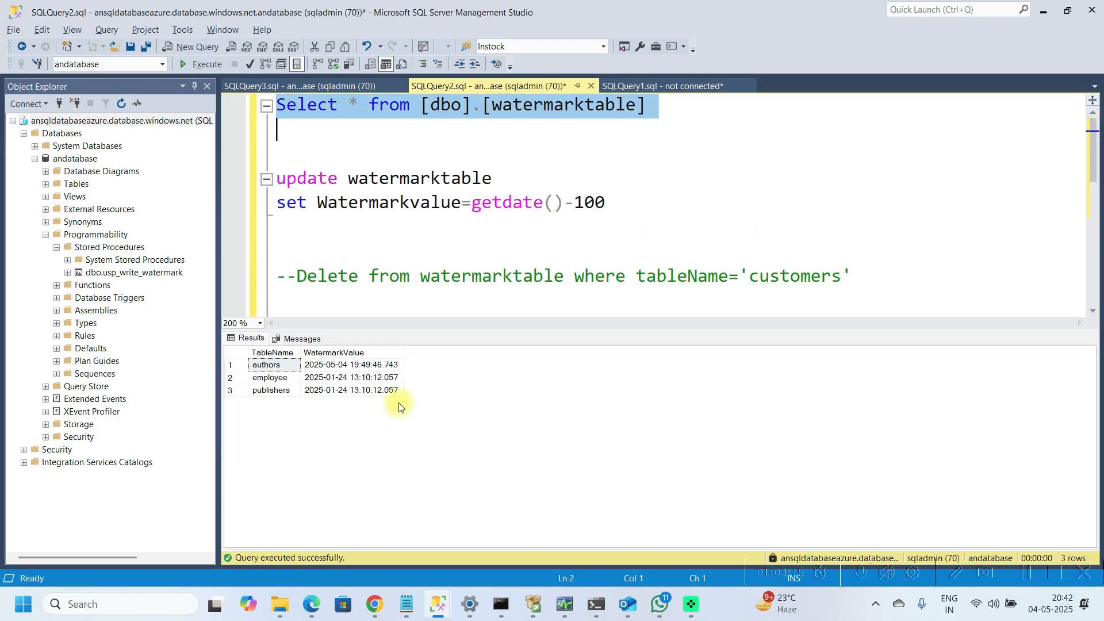
click(363, 368)
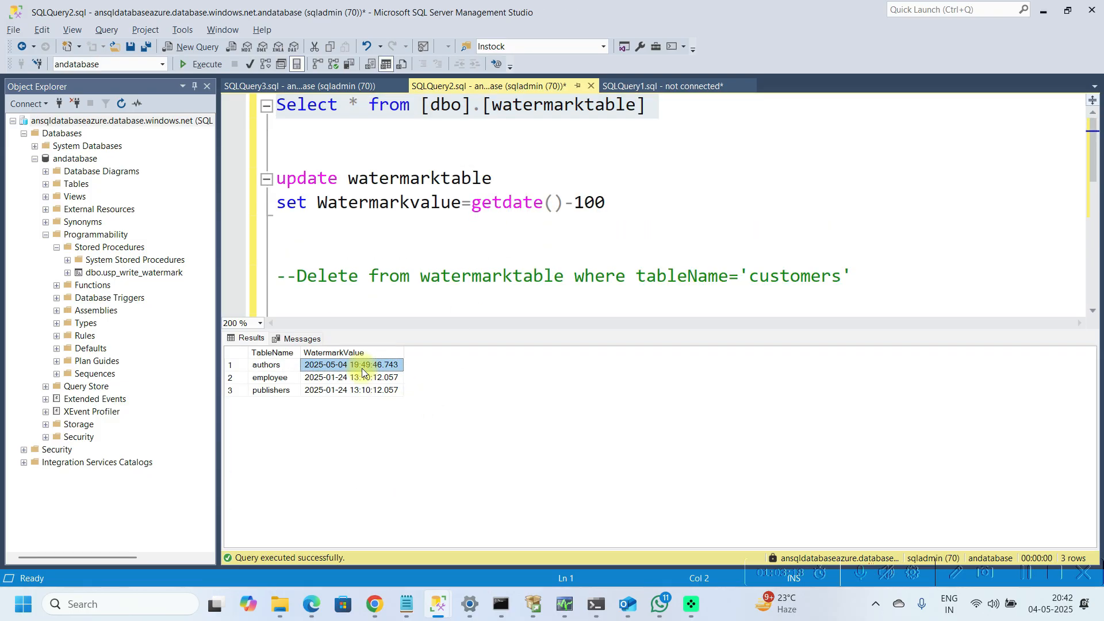
click(360, 379)
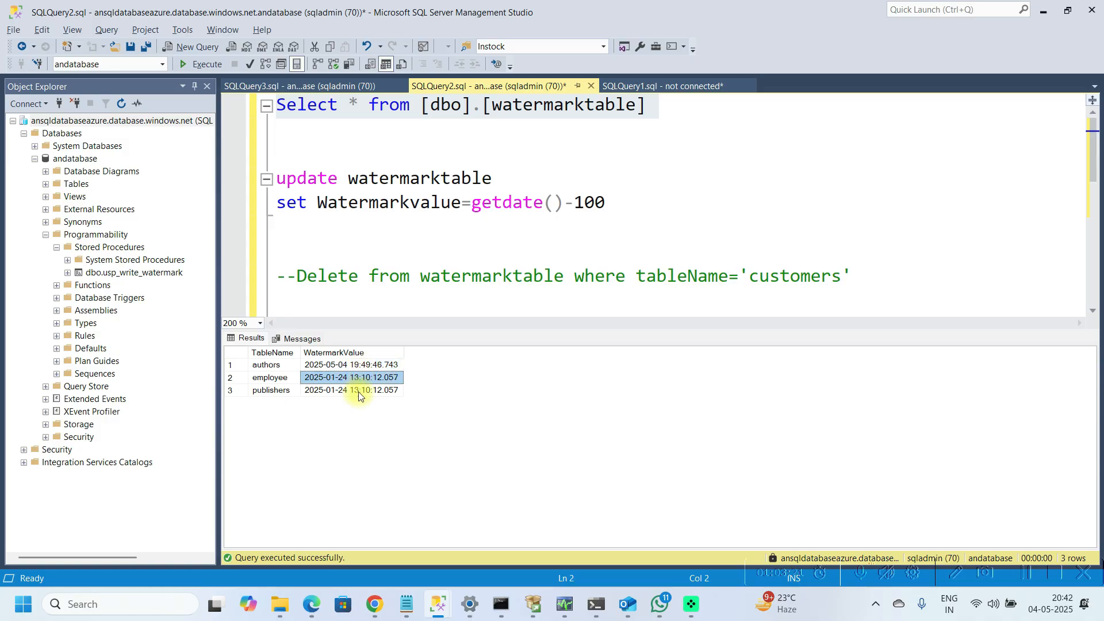
click(358, 390)
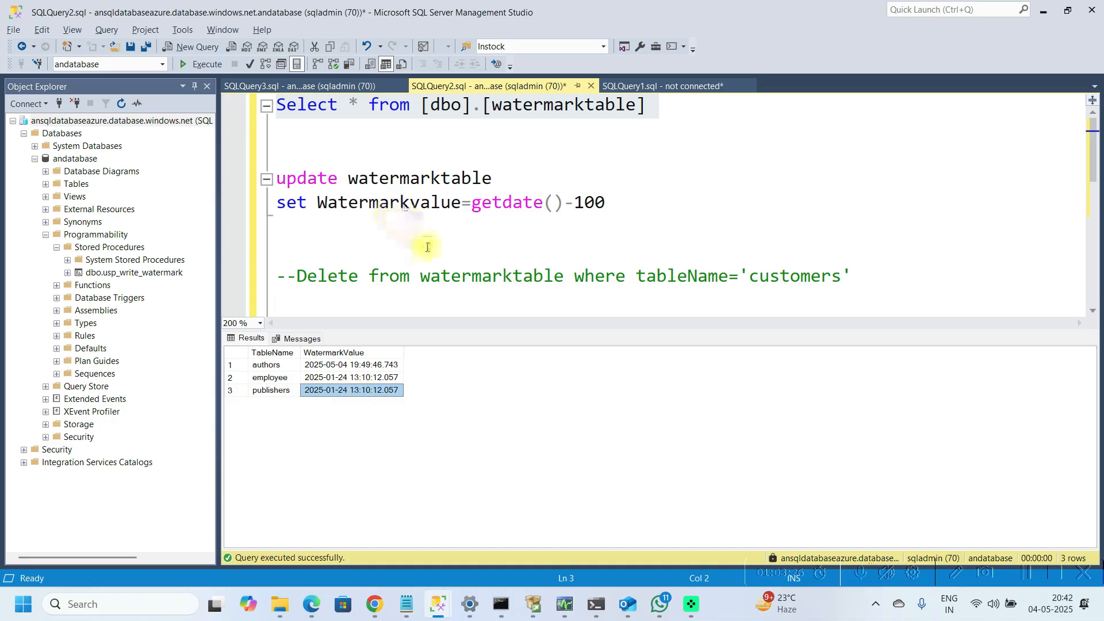
click(362, 368)
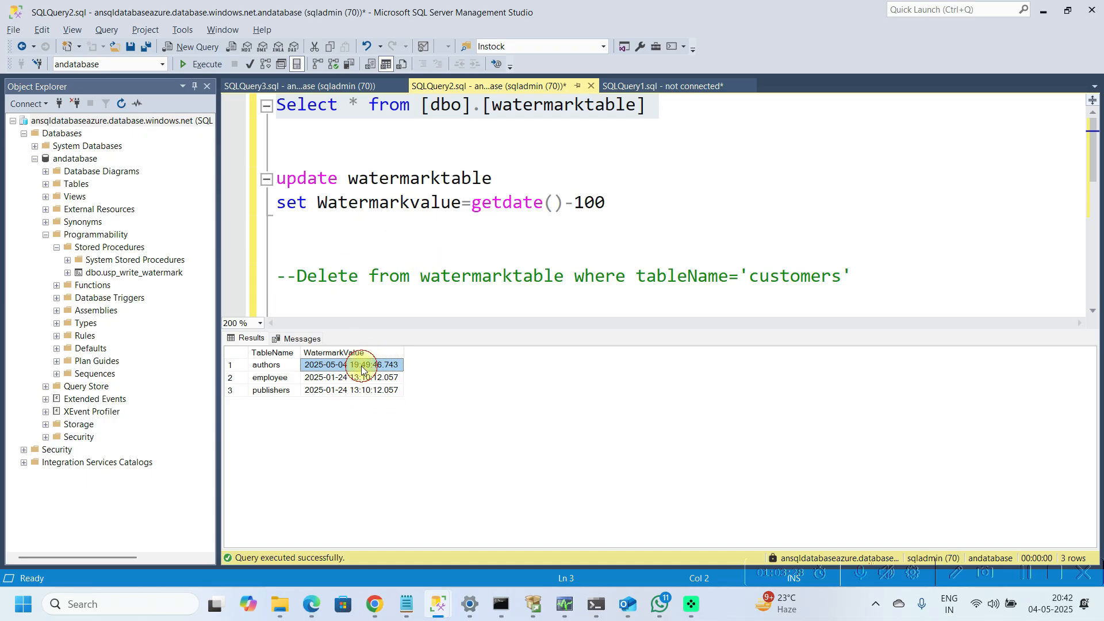
click(355, 379)
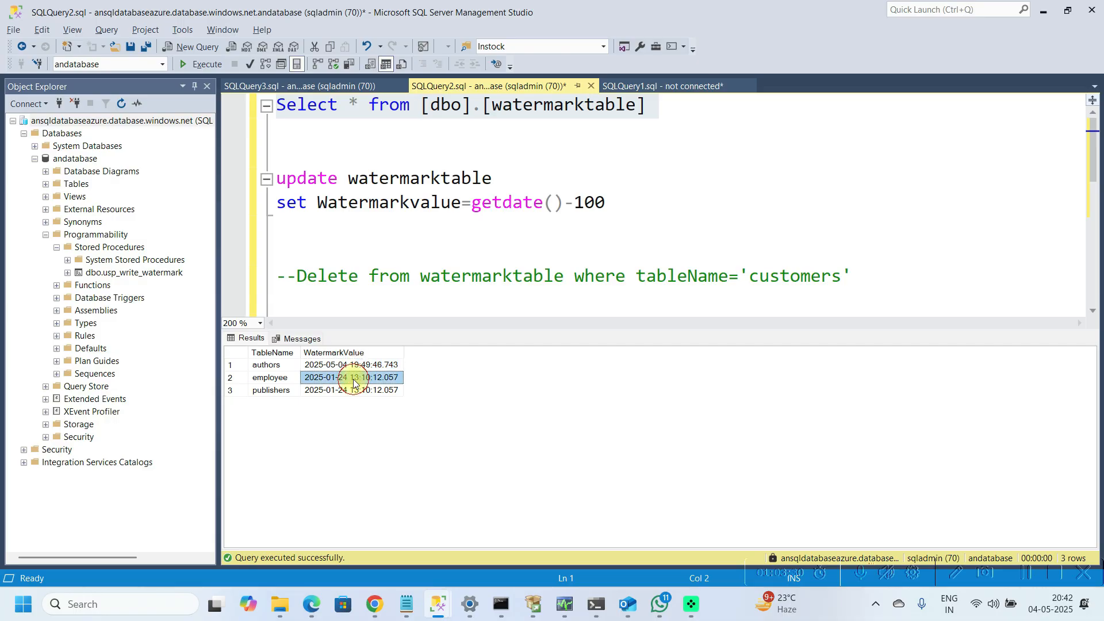
Step: Switch to the on-premises pubs query window and run the select queries for Authors, employee and publishers together
click(354, 391)
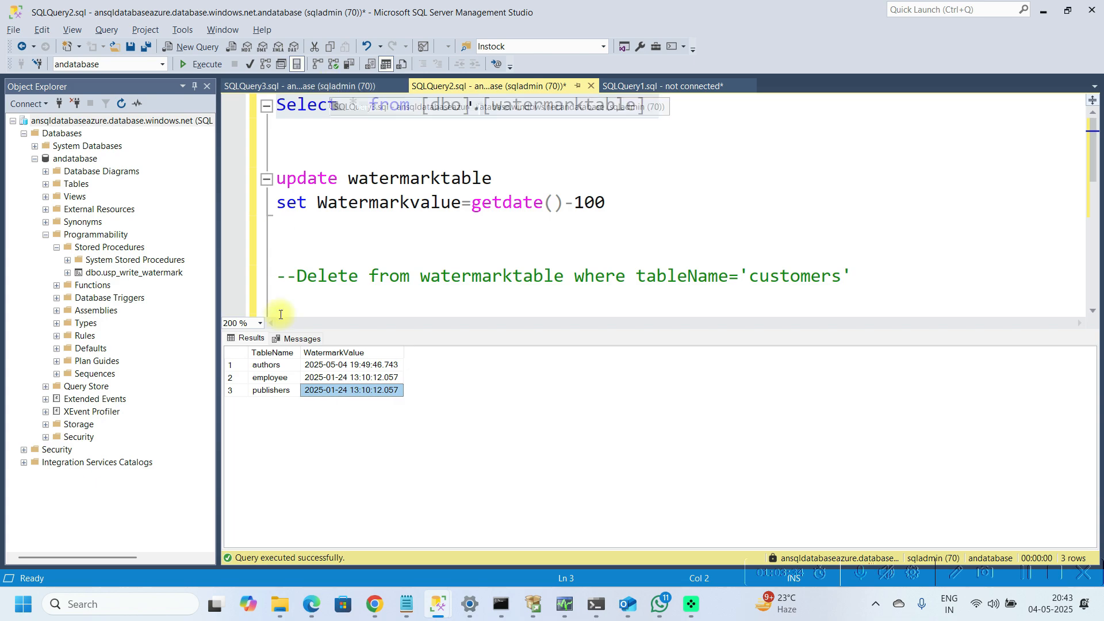
mouse_move(433, 614)
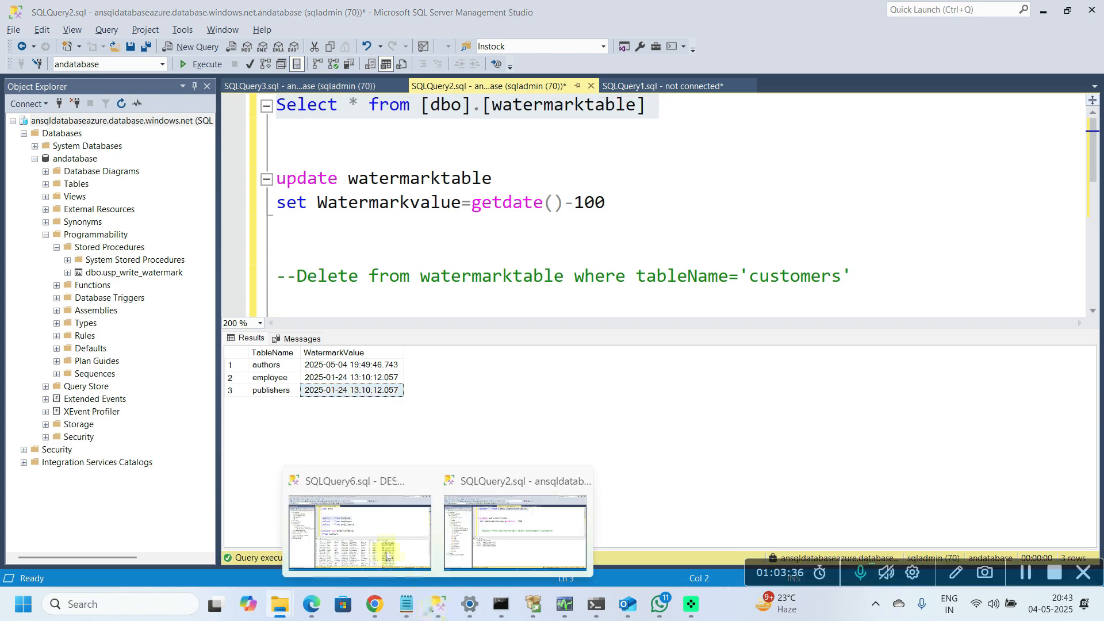
click(361, 517)
click(520, 228)
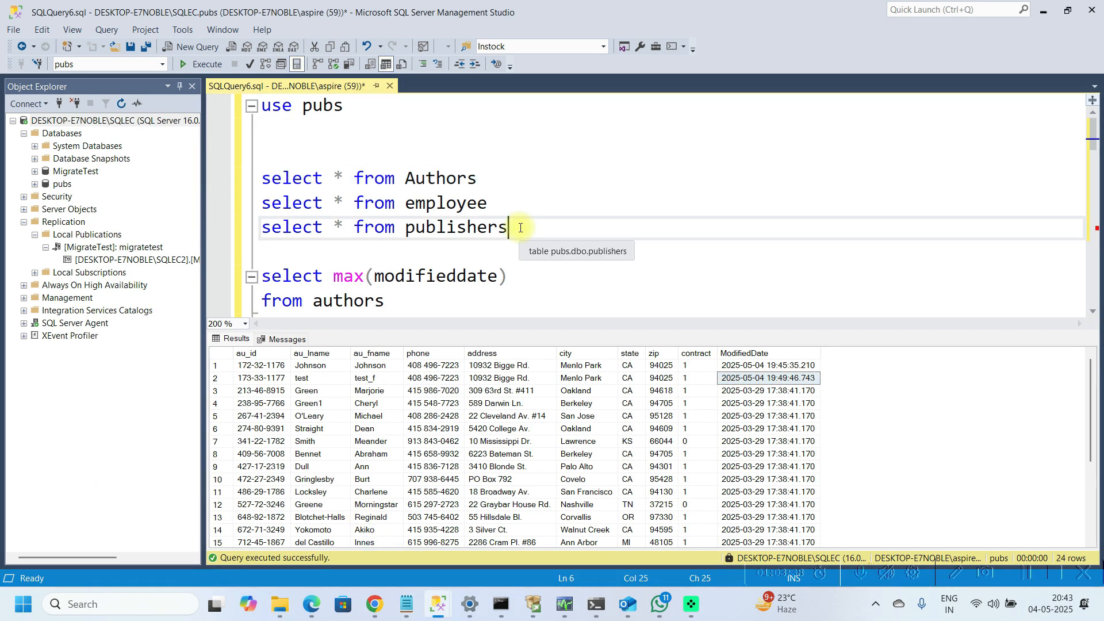
key(shift+Up)
key(shift+Up)
key(shift+Up)
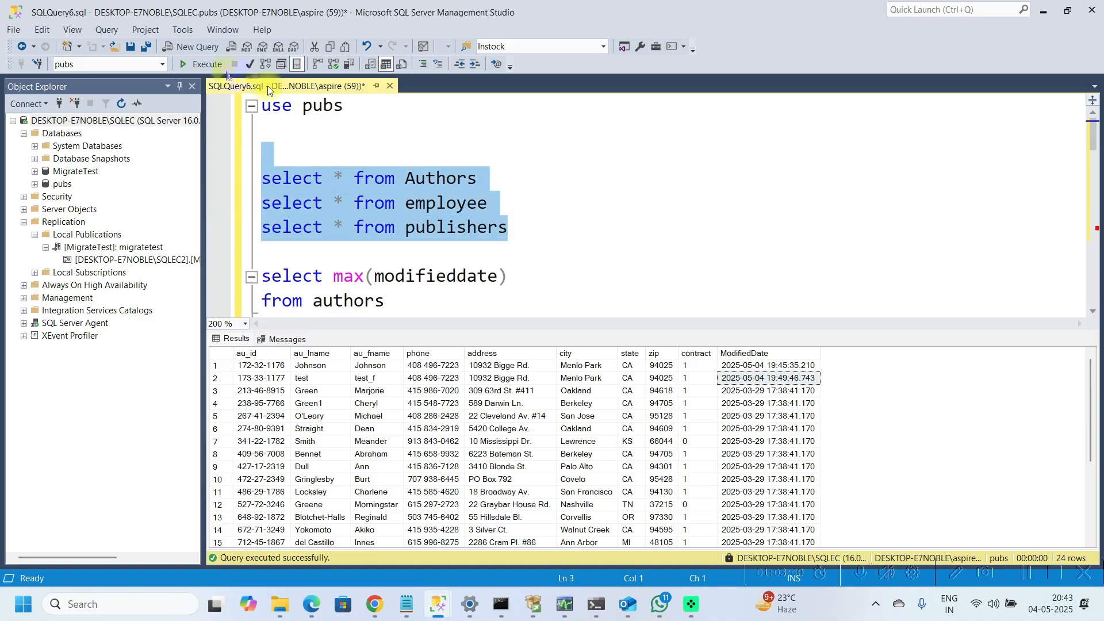
click(198, 50)
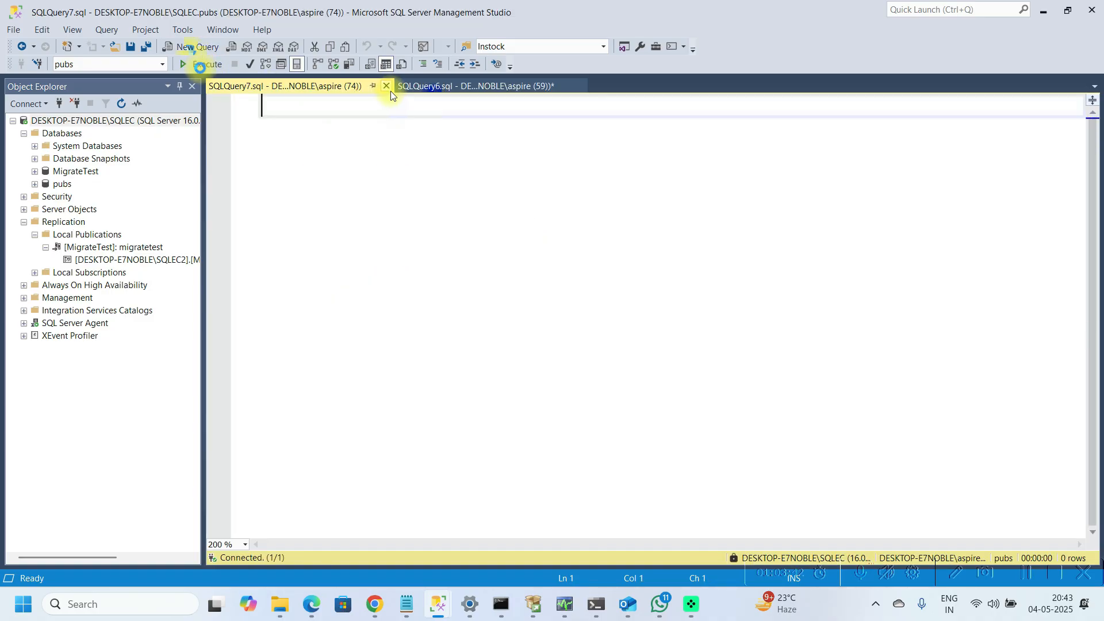
click(423, 87)
click(201, 64)
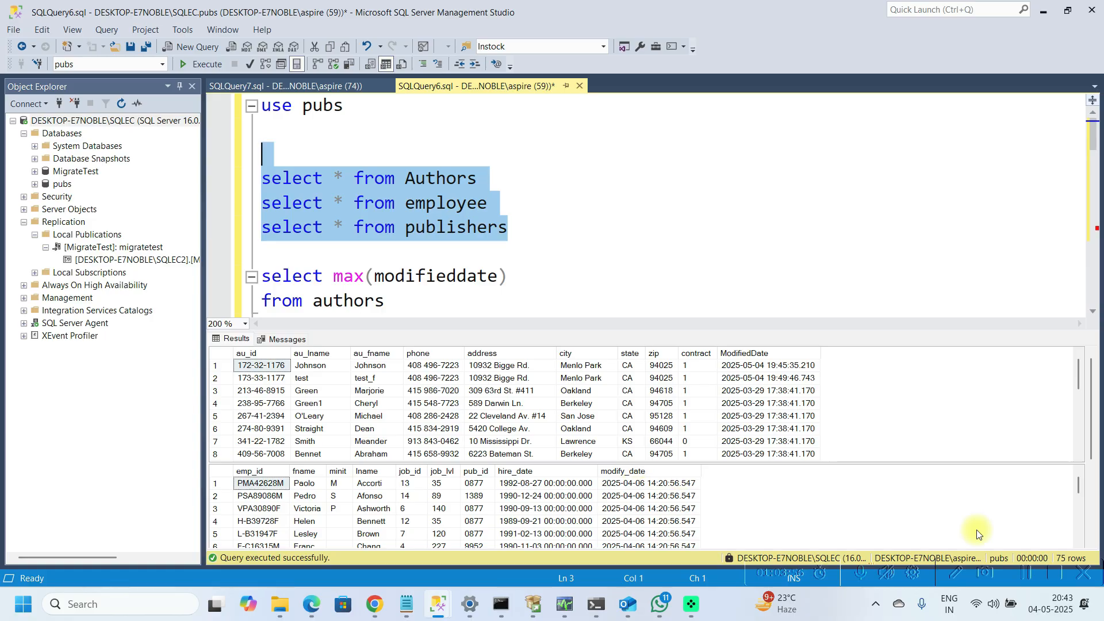
Step: Compare the source tables' modified dates with the watermark values in the Azure watermarktable results
scroll(976, 530, down, 5)
click(636, 486)
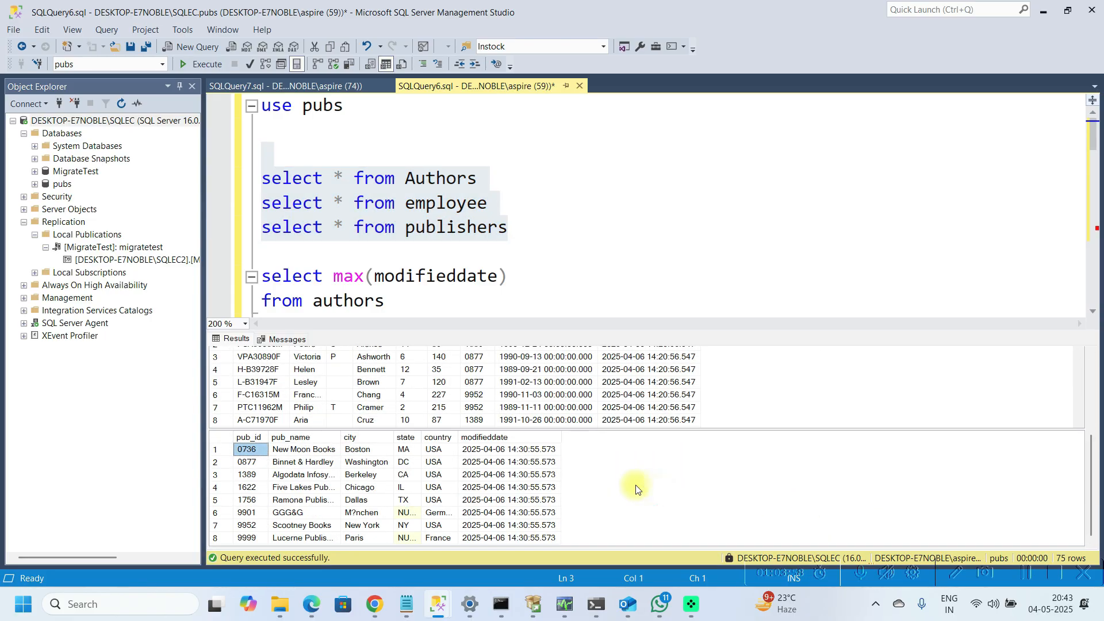
click(508, 475)
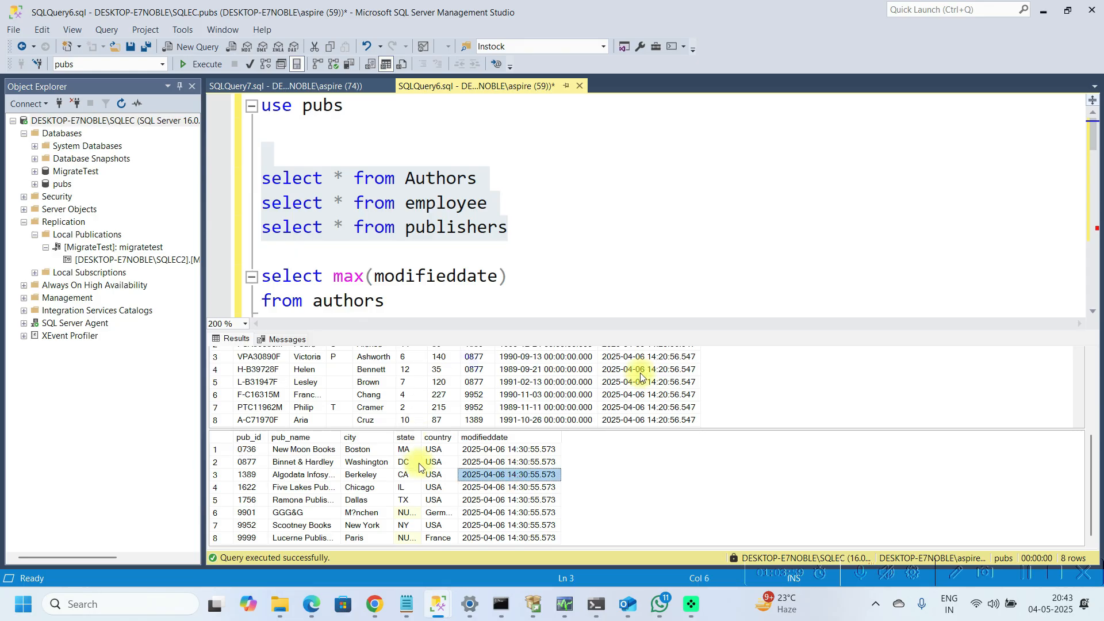
click(478, 180)
click(295, 91)
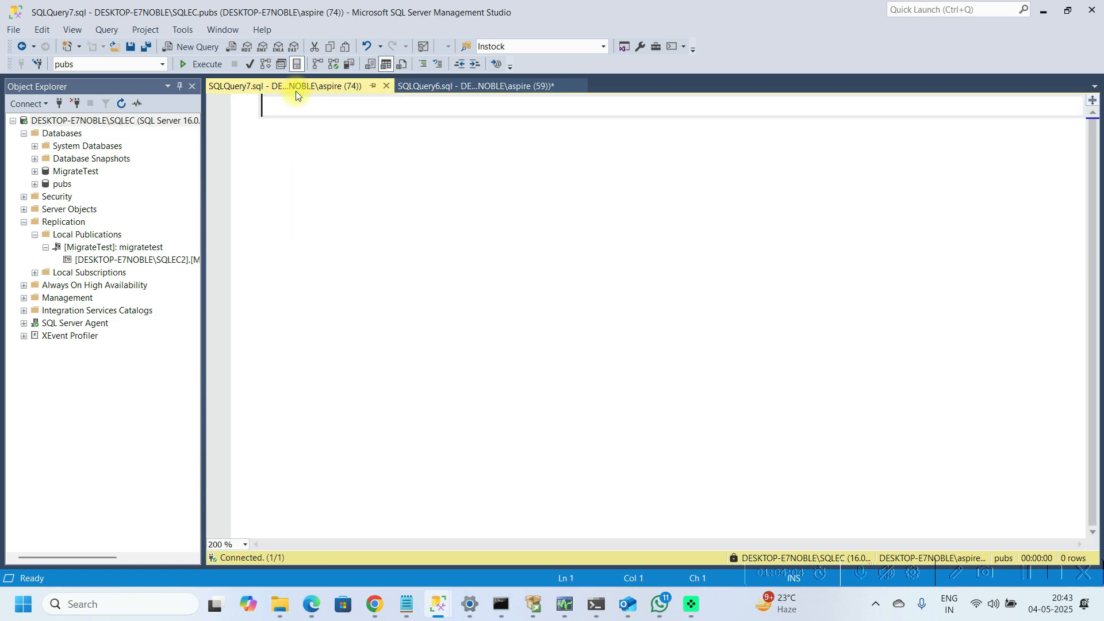
click(465, 91)
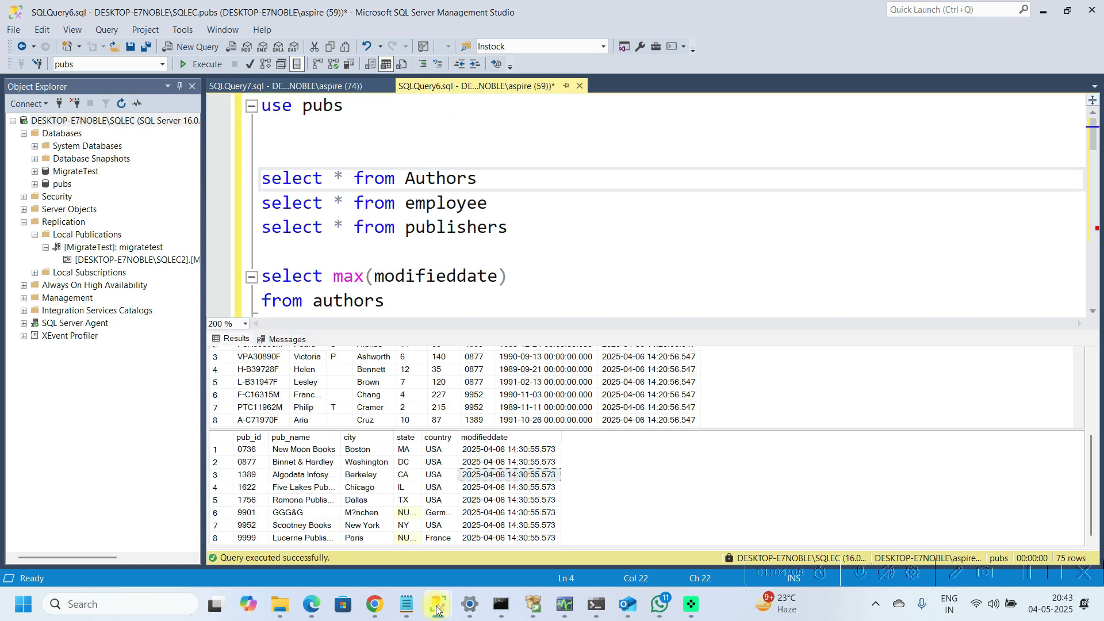
mouse_move(432, 615)
click(493, 521)
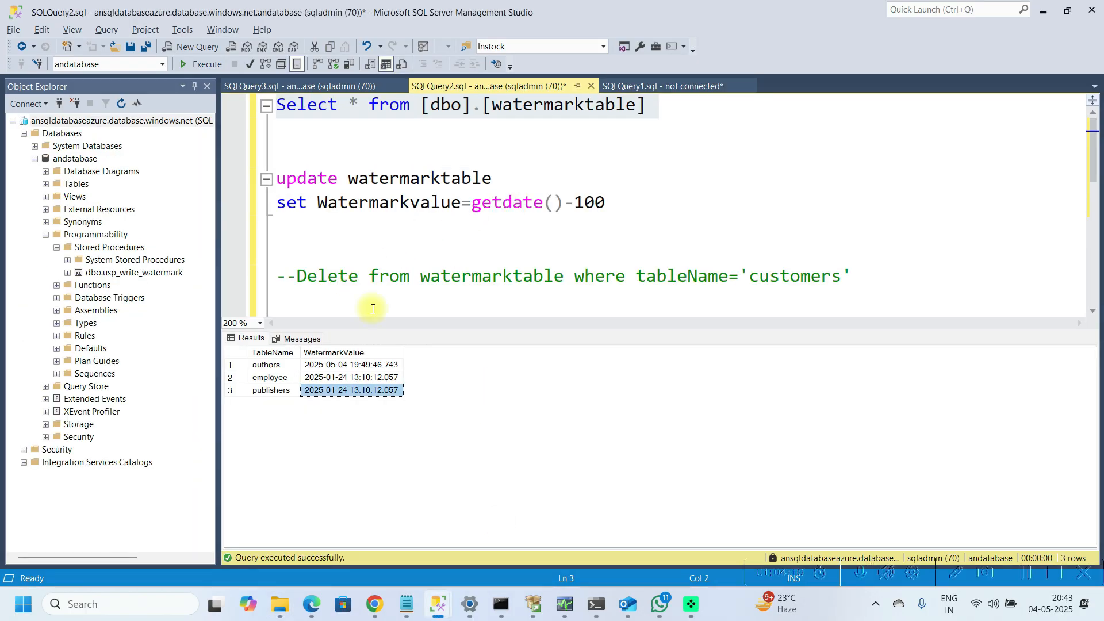
click(370, 366)
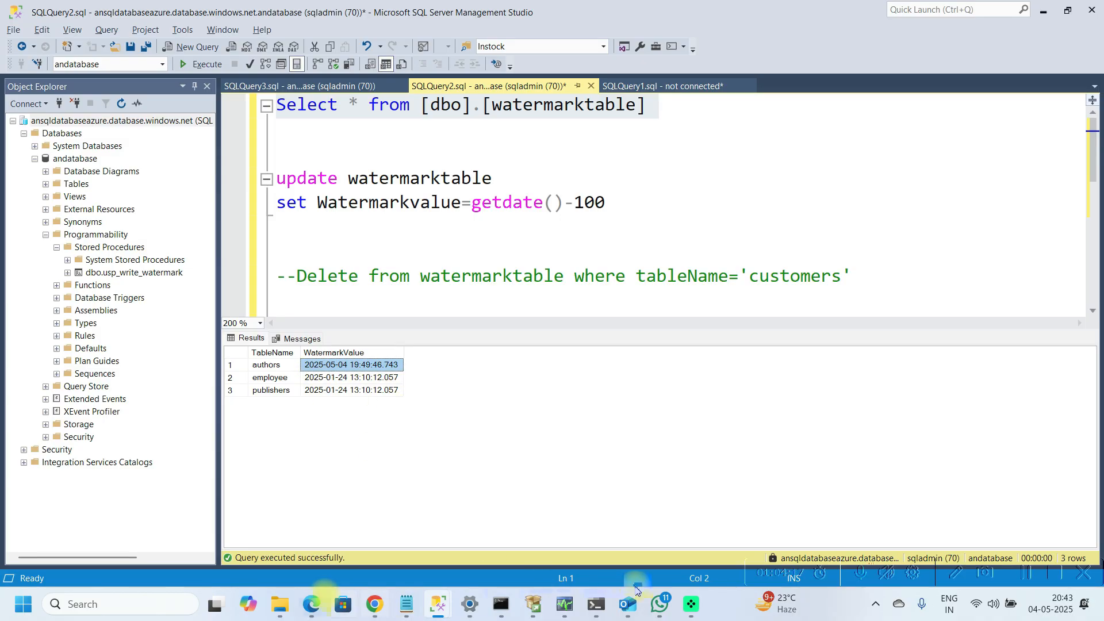
Step: Return to the pl_incrementalLoad_AllTables pipeline in the browser and close the factory validation output pane
click(363, 615)
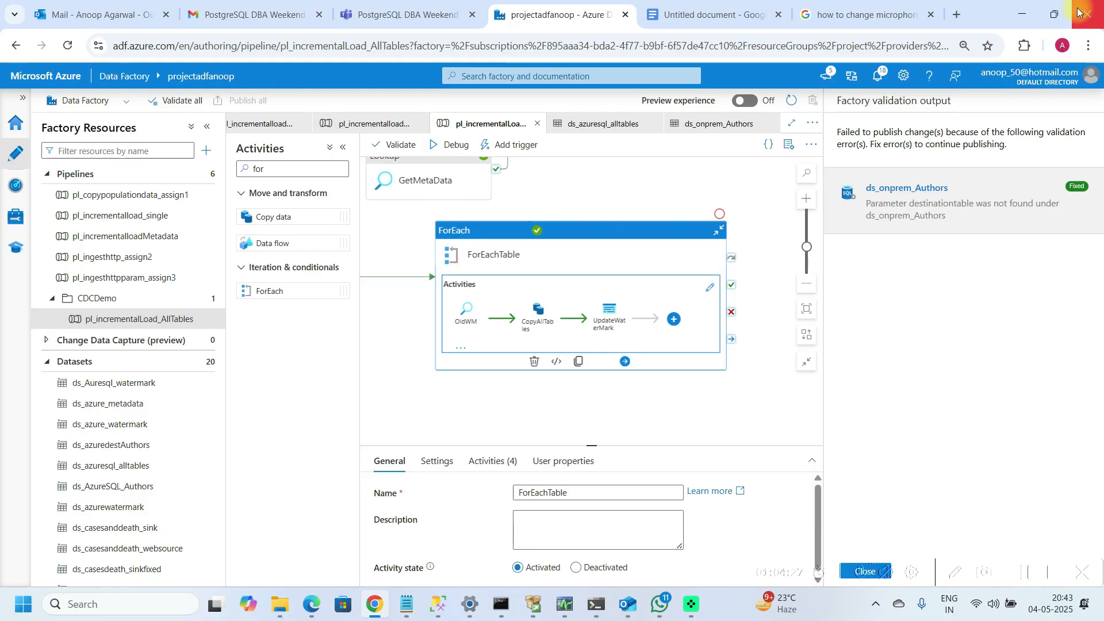
click(1055, 15)
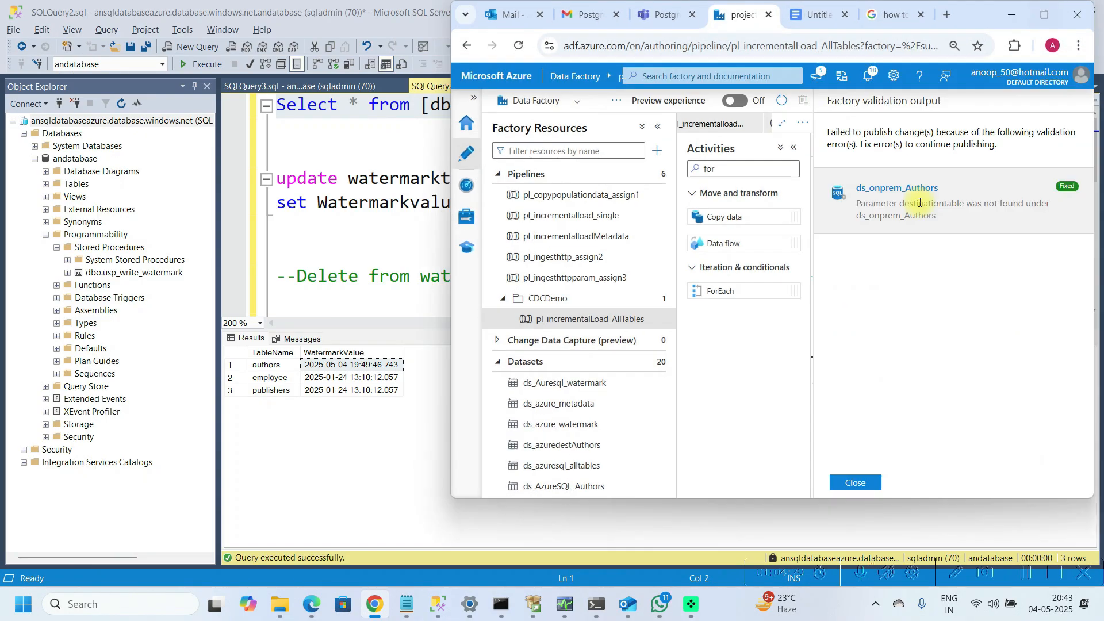
click(856, 482)
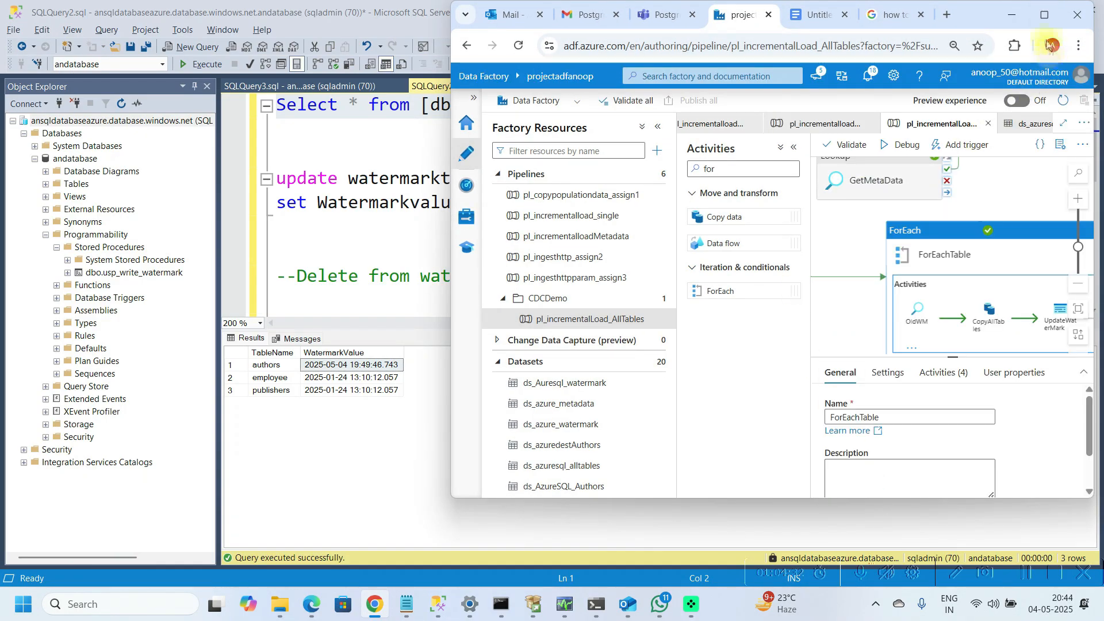
click(1045, 17)
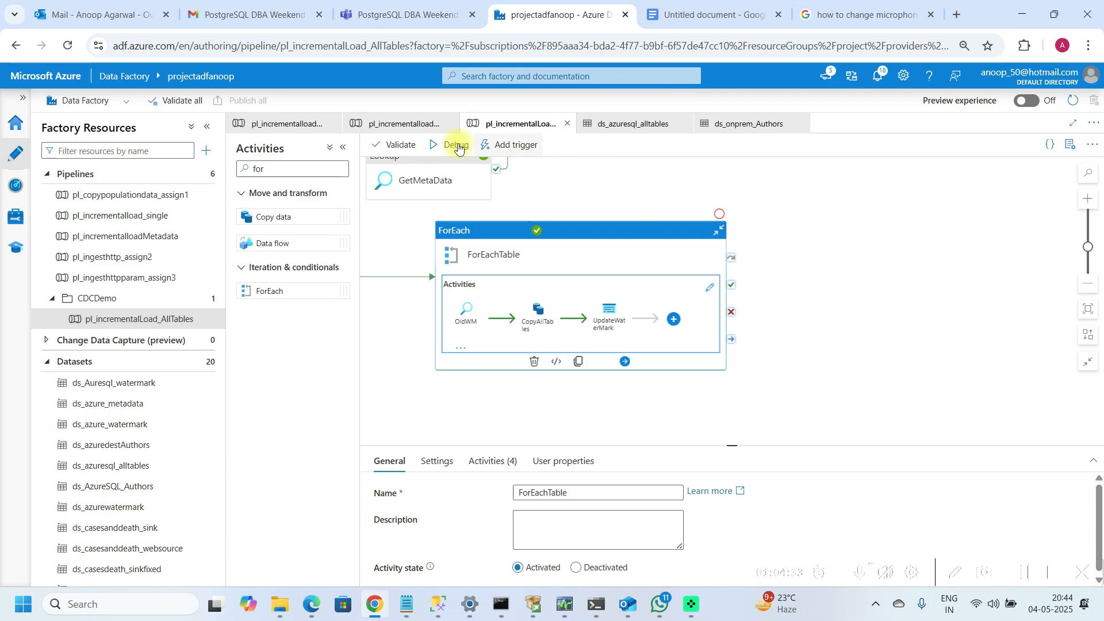
click(345, 150)
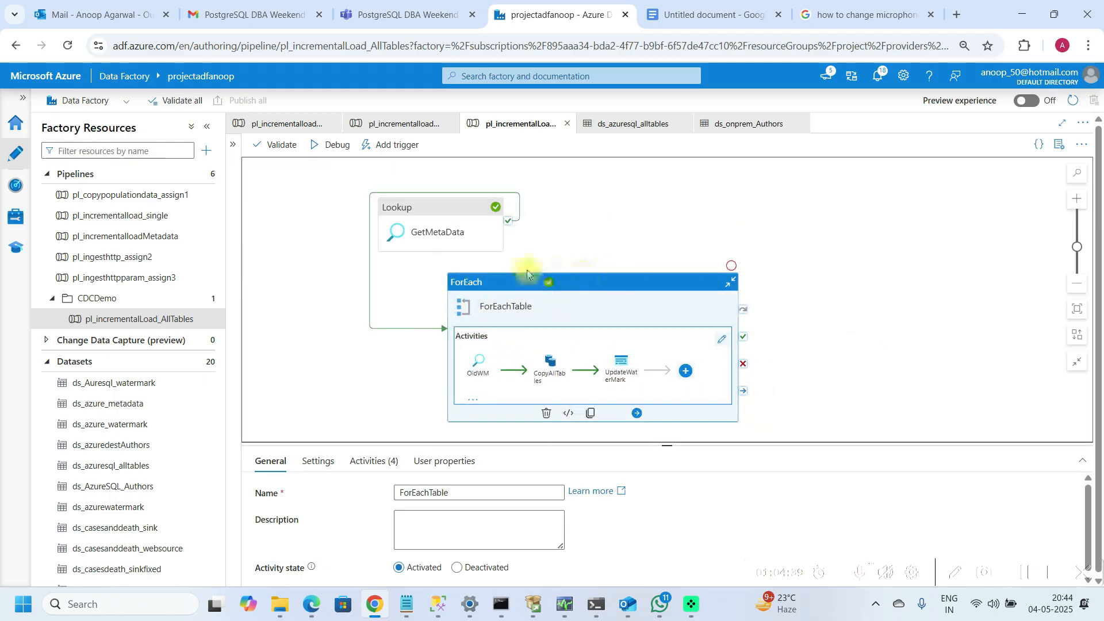
Step: Rearrange the GetMetaData Lookup and ForEachTable activities on the pipeline canvas
click(457, 206)
drag(397, 239, 278, 352)
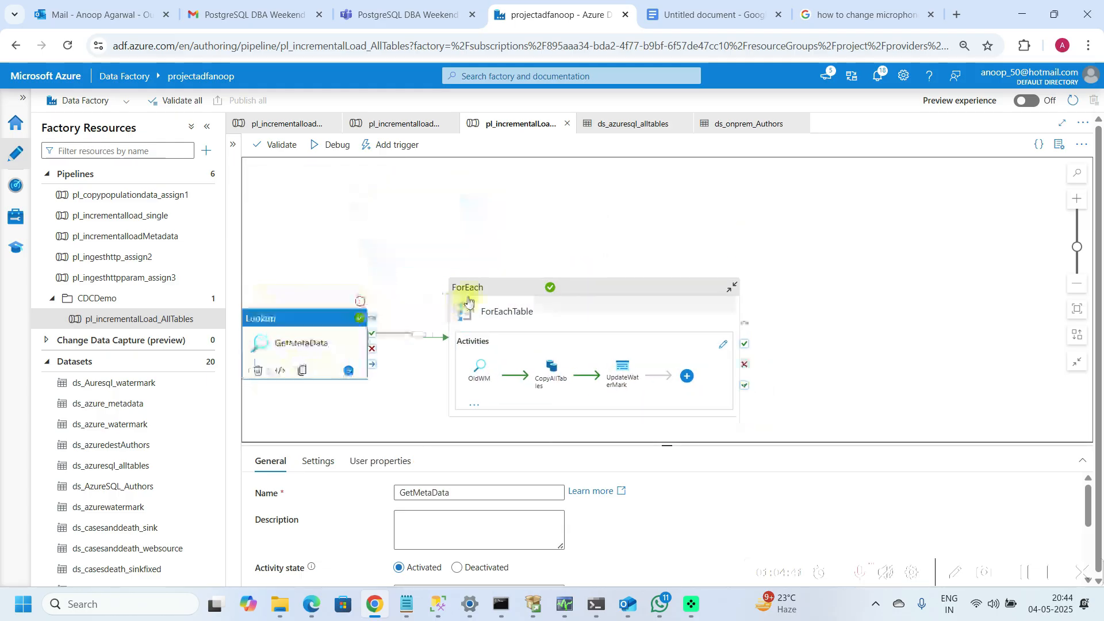
drag(481, 290, 570, 250)
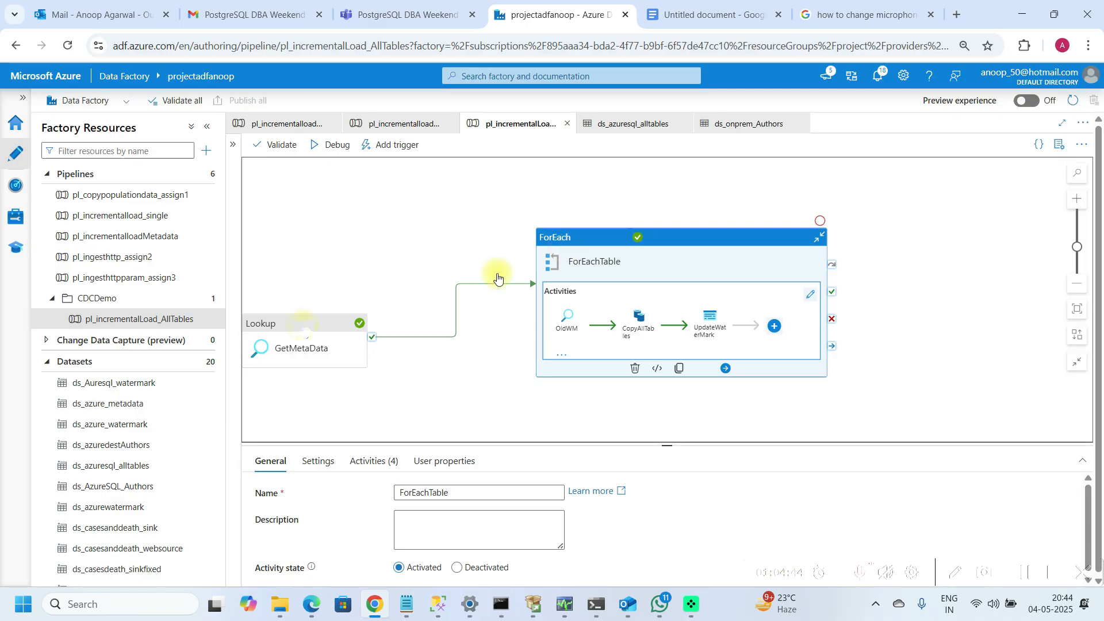
drag(302, 330, 345, 291)
Step: Run the pipeline in Debug mode and refresh its run output
click(333, 146)
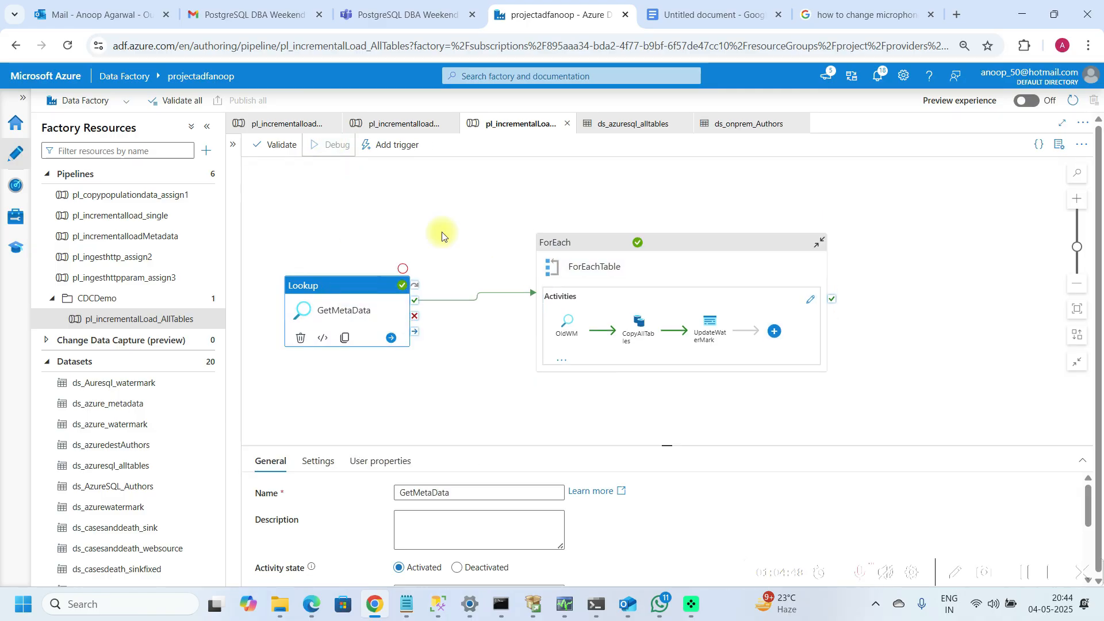
click(660, 441)
drag(661, 443, 665, 344)
click(525, 395)
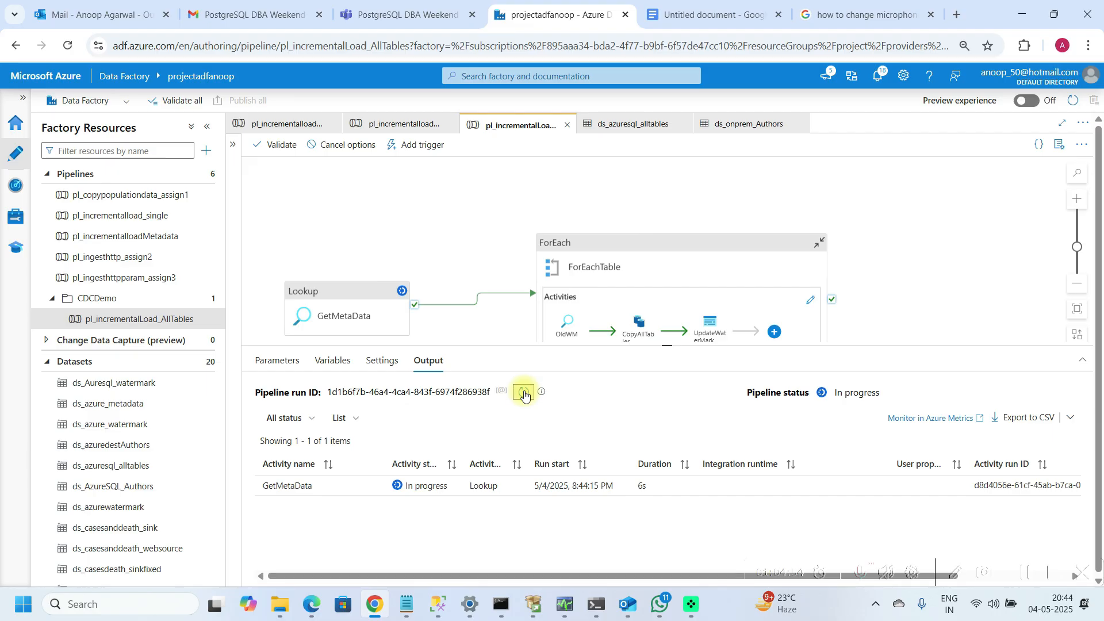
click(525, 394)
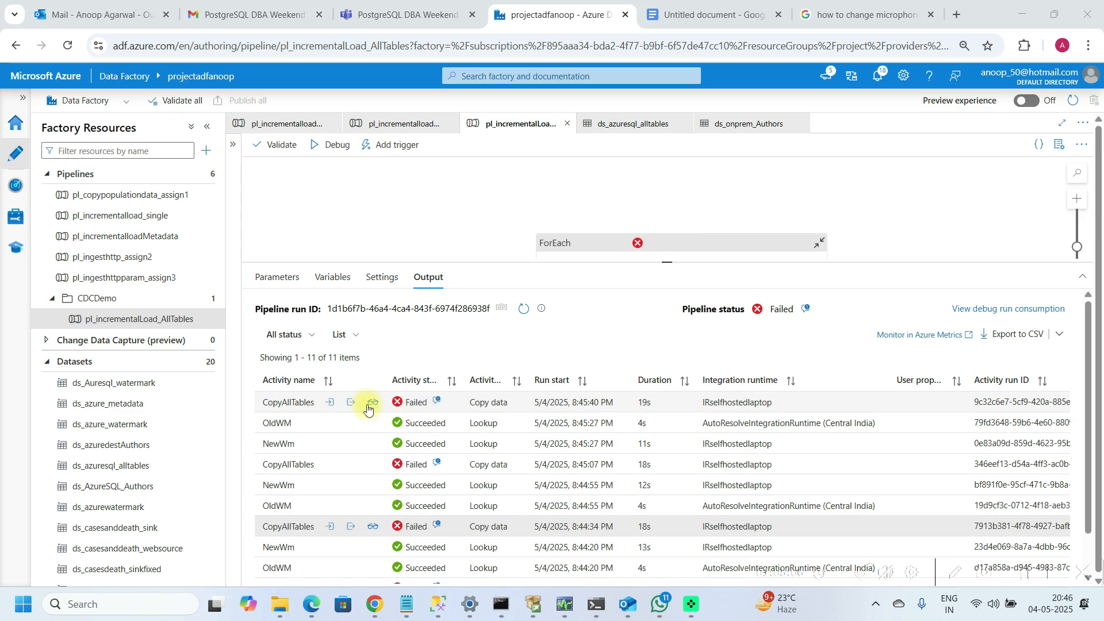
Step: Open the error details of the failed CopyAllTables run and copy the error message
click(435, 404)
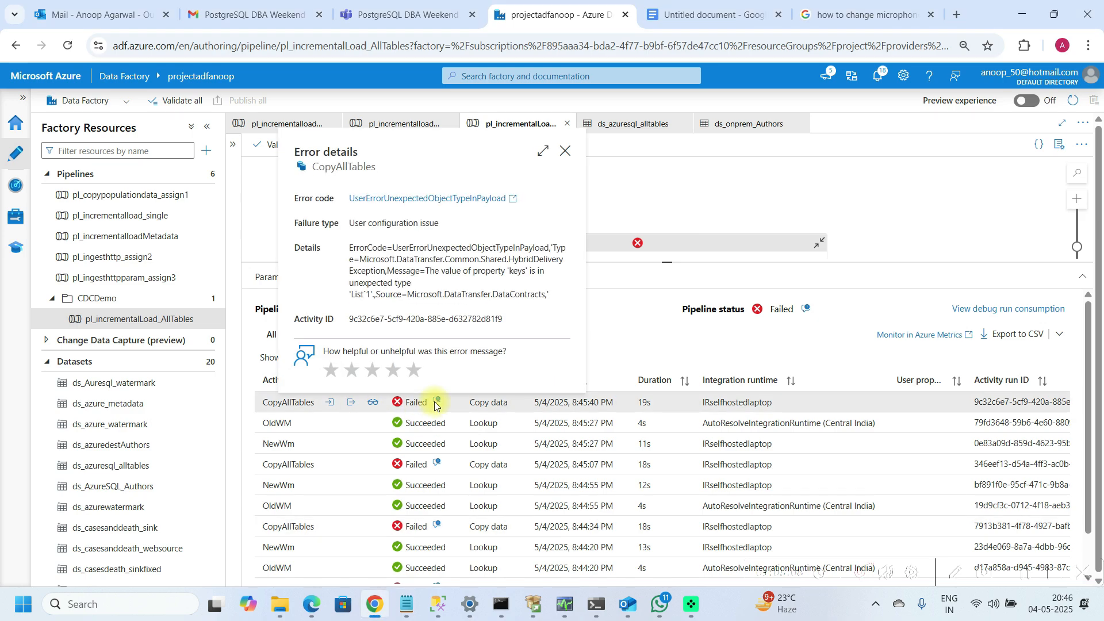
click(407, 265)
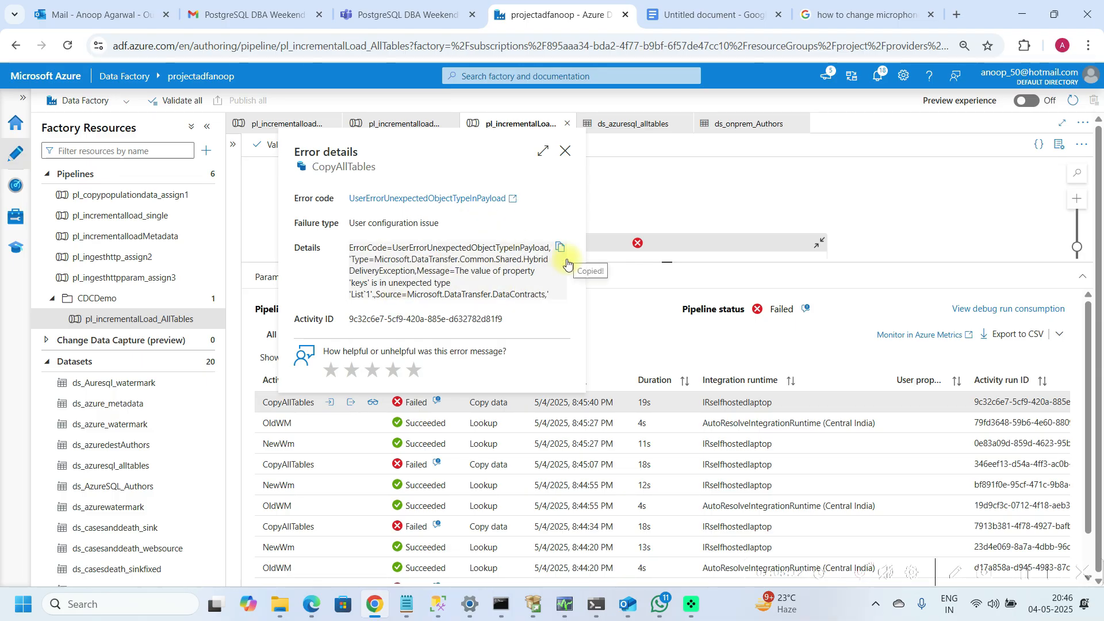
click(565, 152)
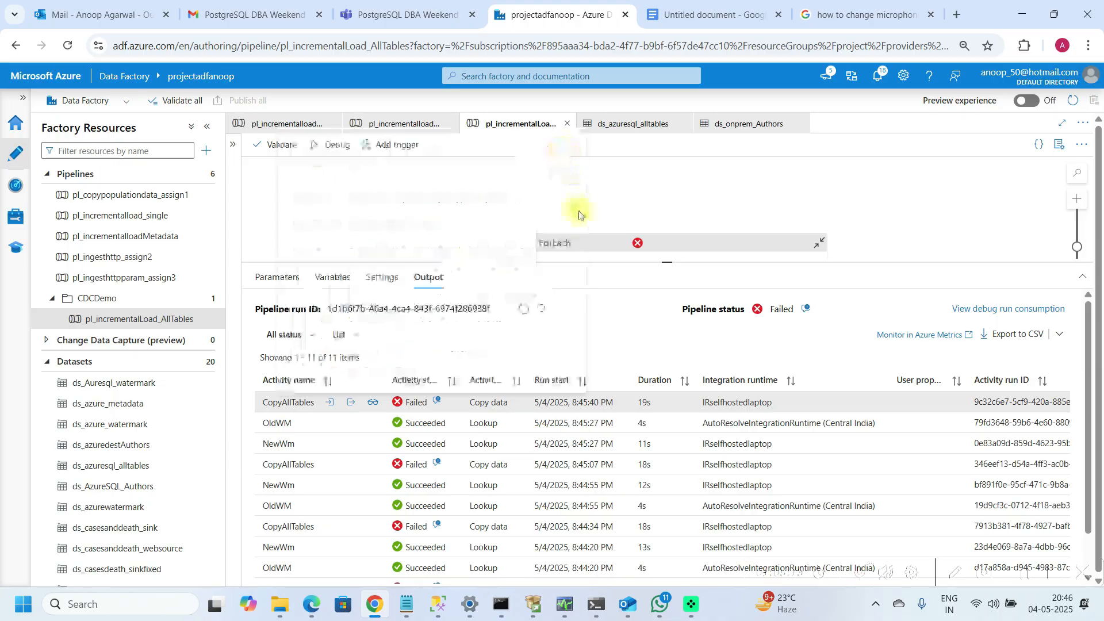
Step: Open the ForEachTable activities and inspect the CopyAllTables sink settings
click(586, 242)
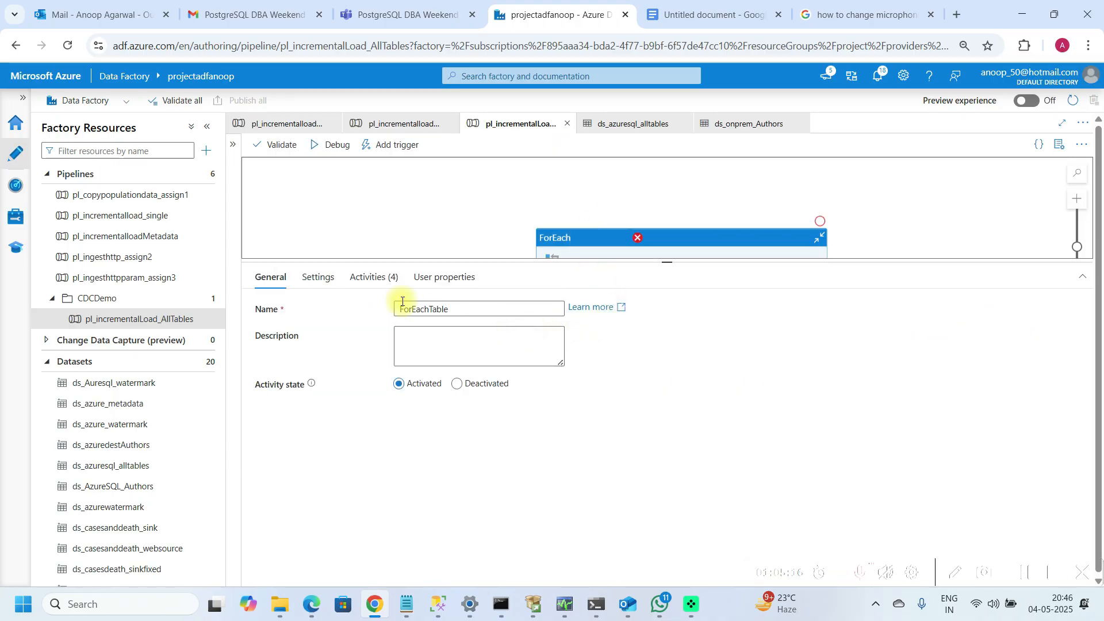
click(375, 280)
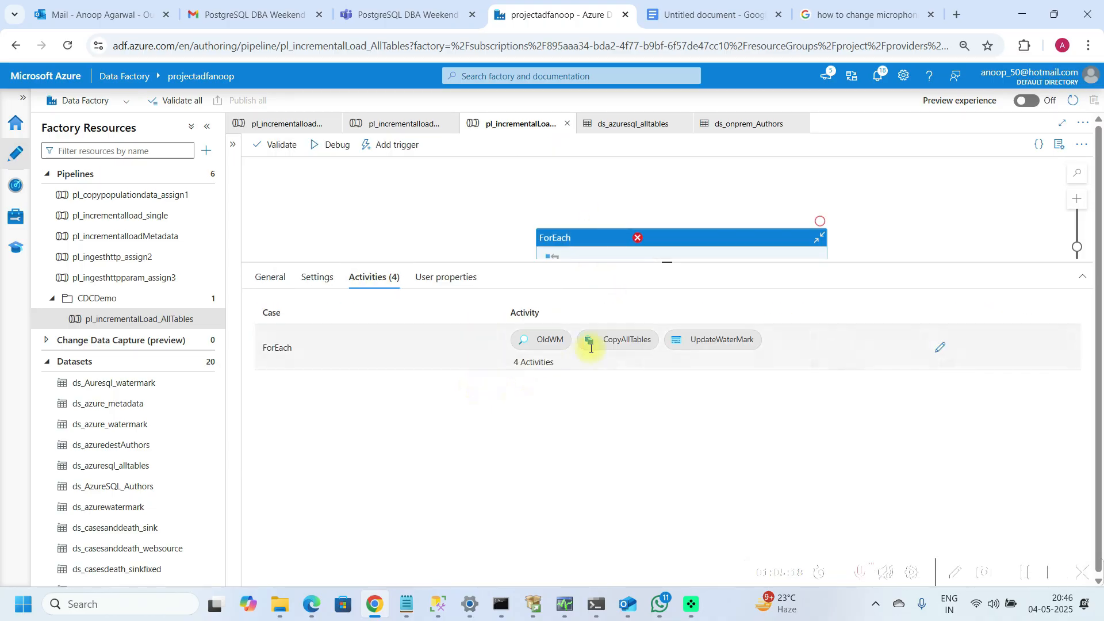
click(933, 352)
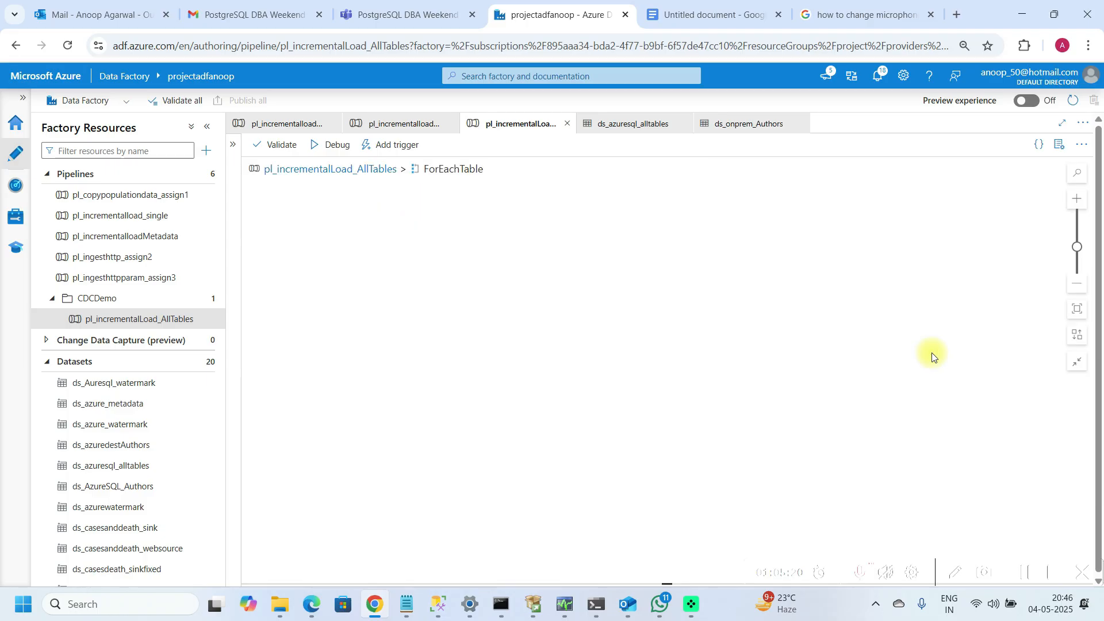
click(643, 217)
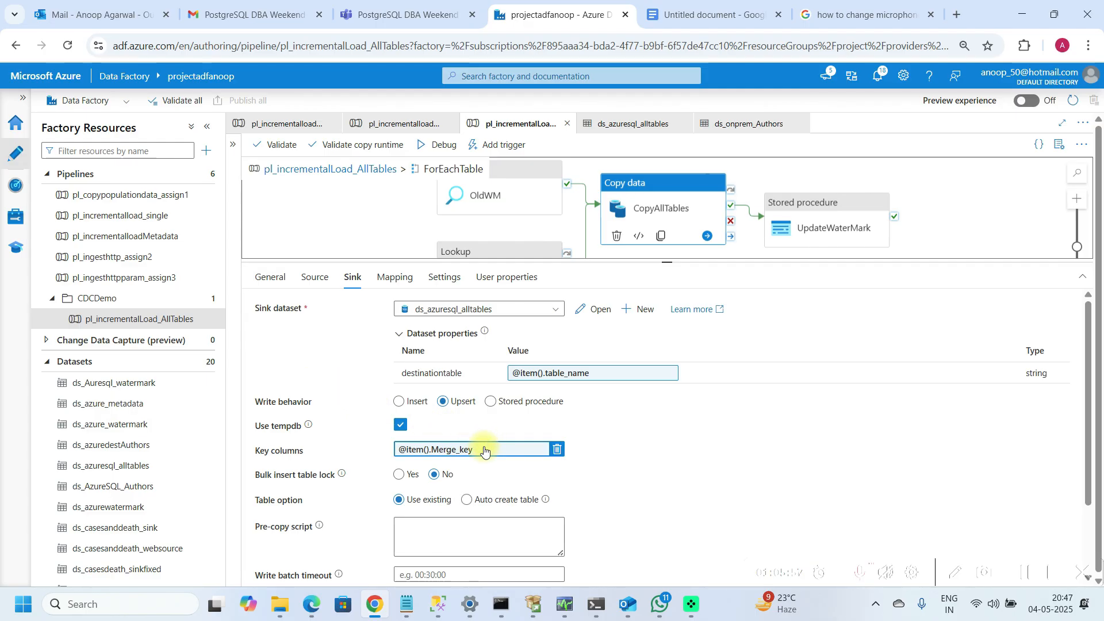
click(163, 244)
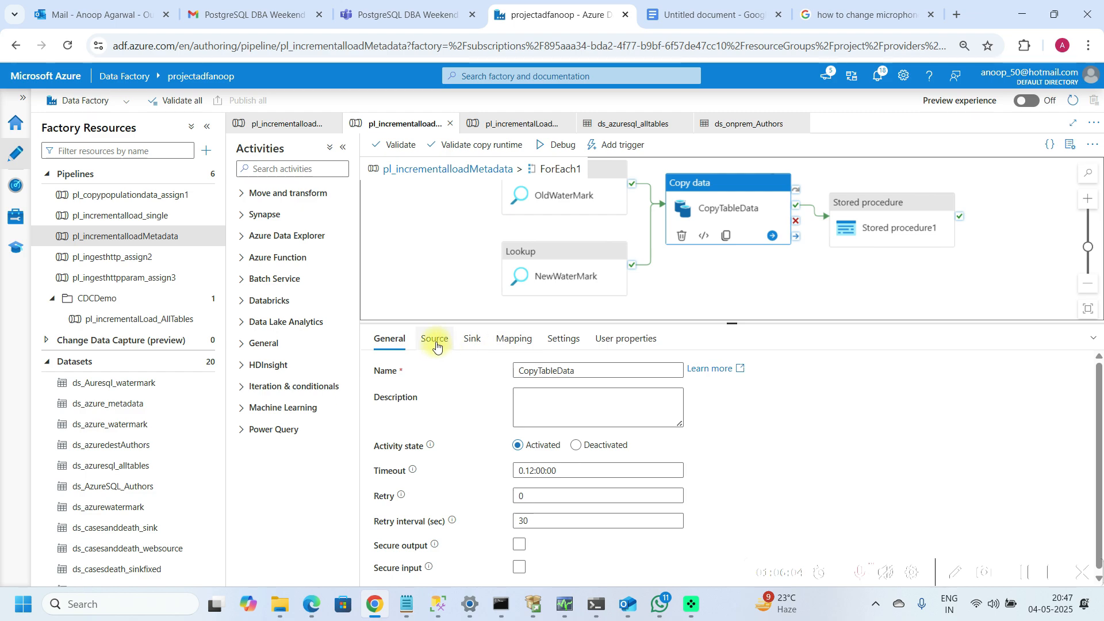
click(473, 343)
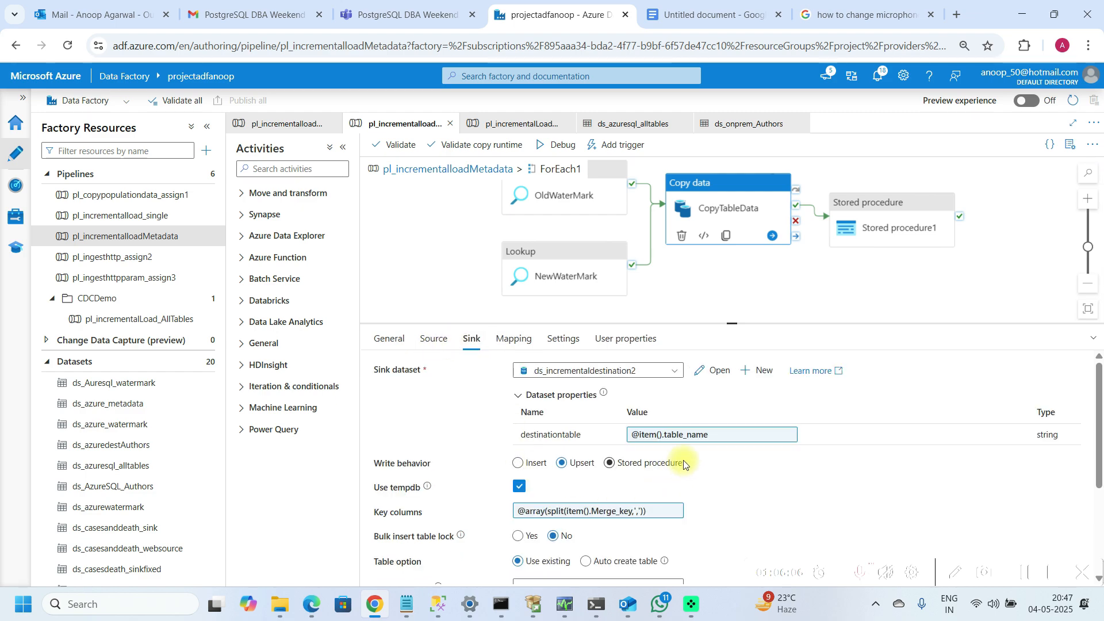
click(621, 511)
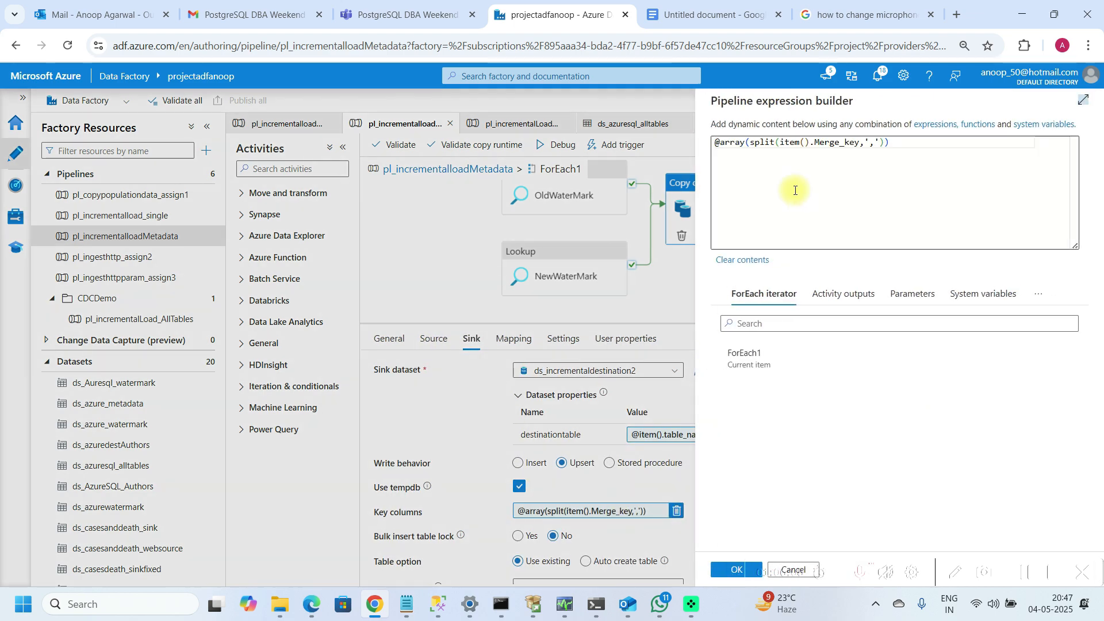
click(911, 141)
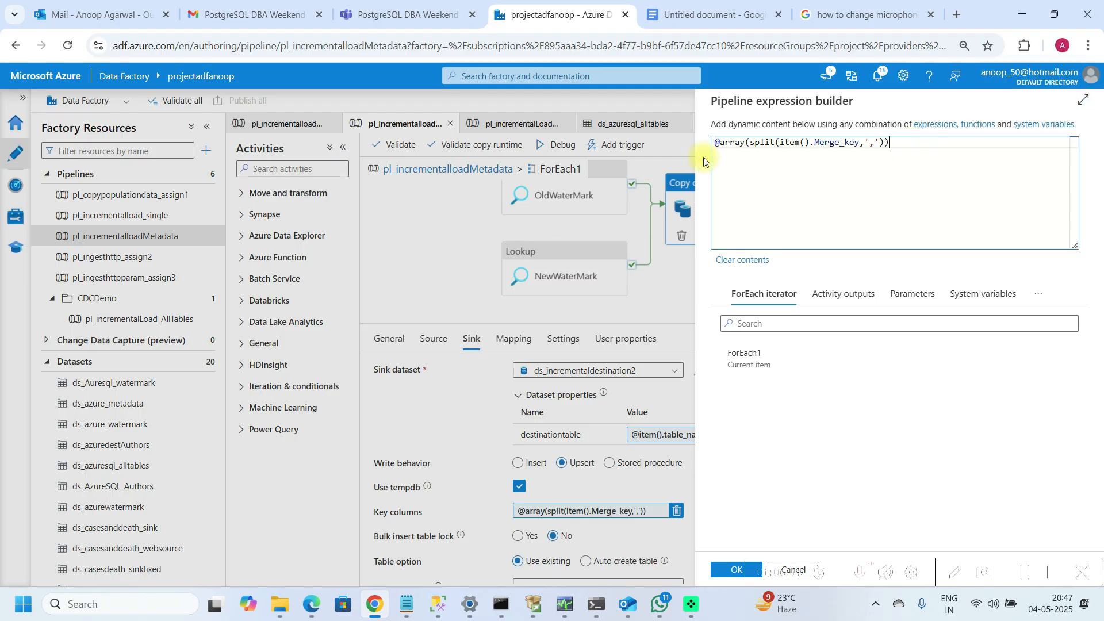
double_click(838, 143)
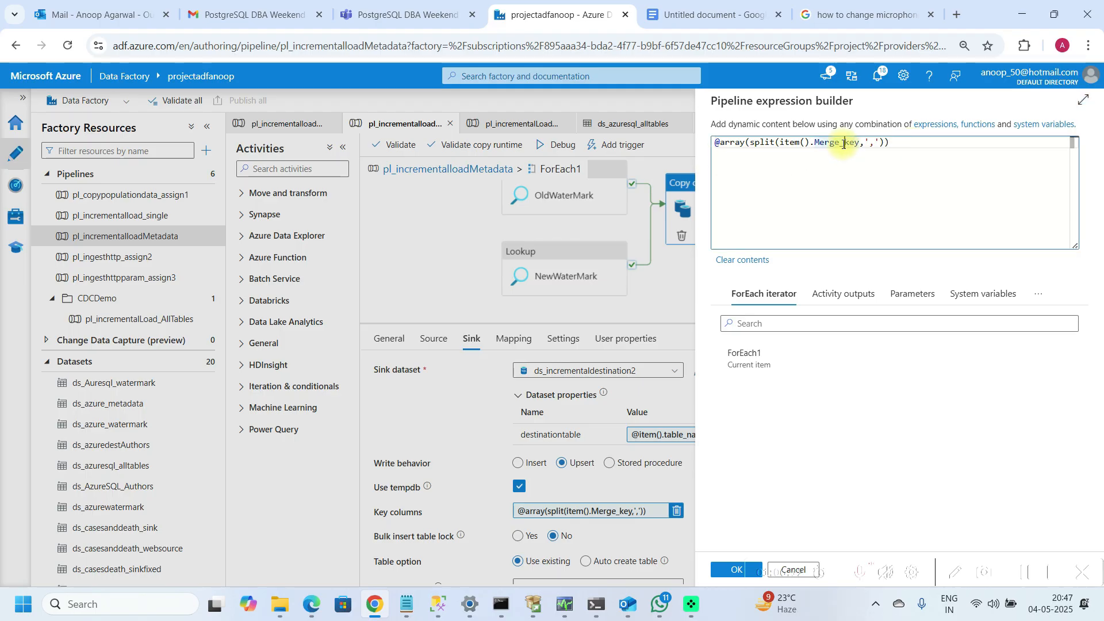
click(751, 142)
drag(751, 143, 861, 144)
drag(718, 143, 912, 149)
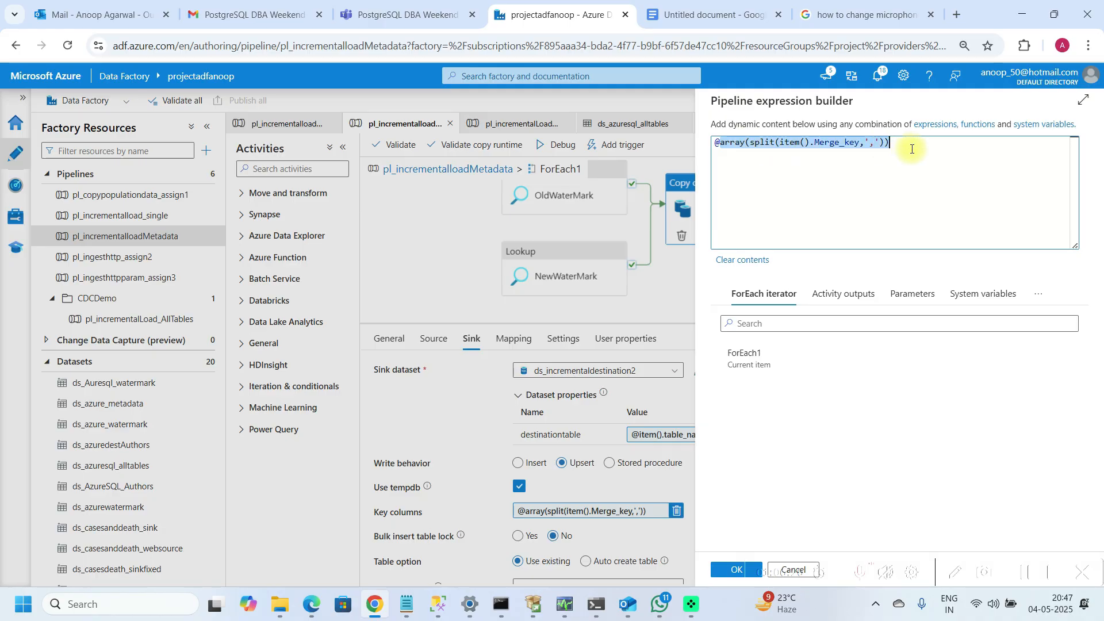
click(912, 149)
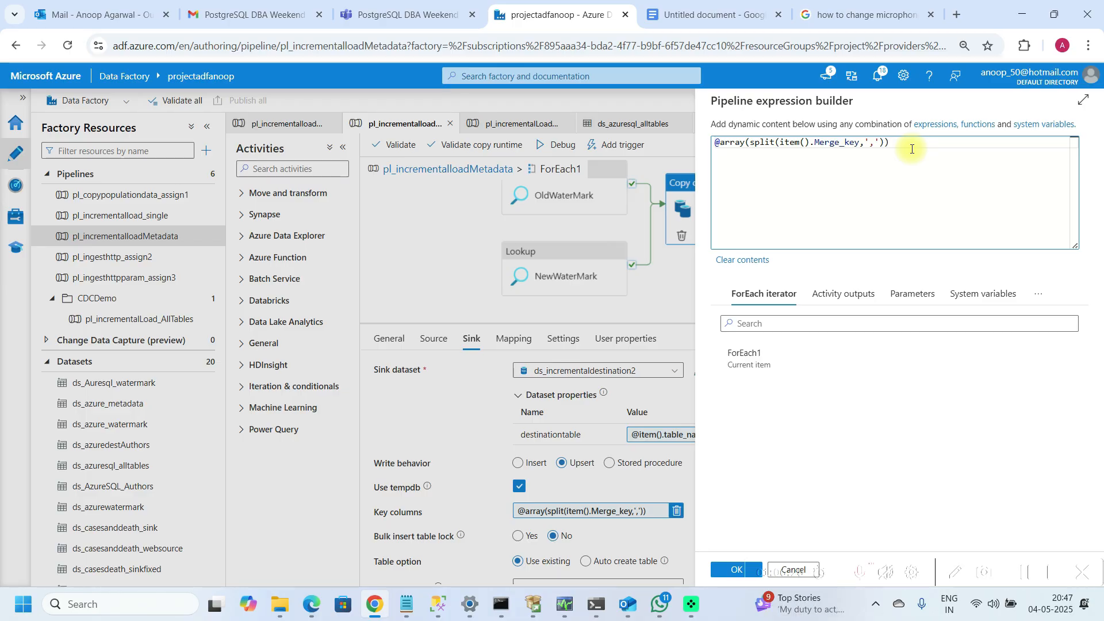
key(ctrl+a)
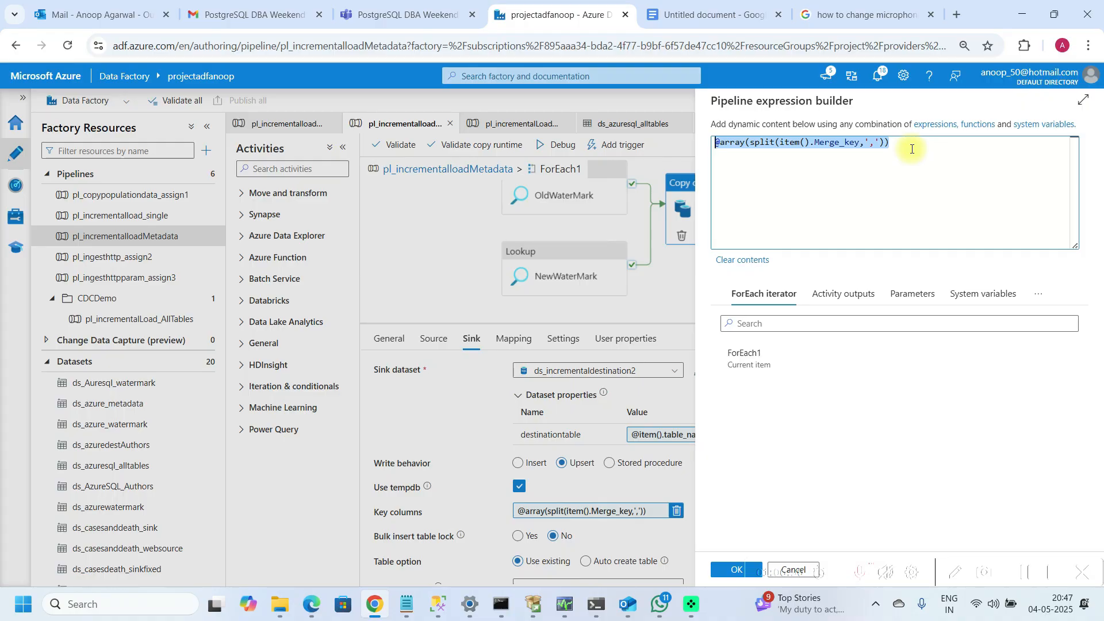
click(725, 569)
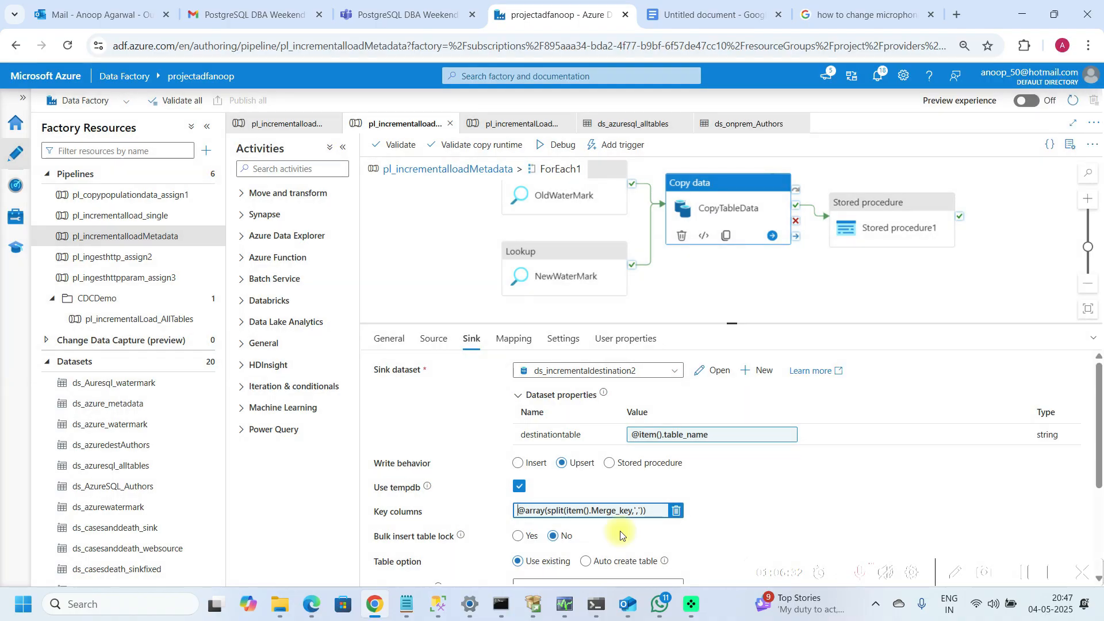
click(175, 323)
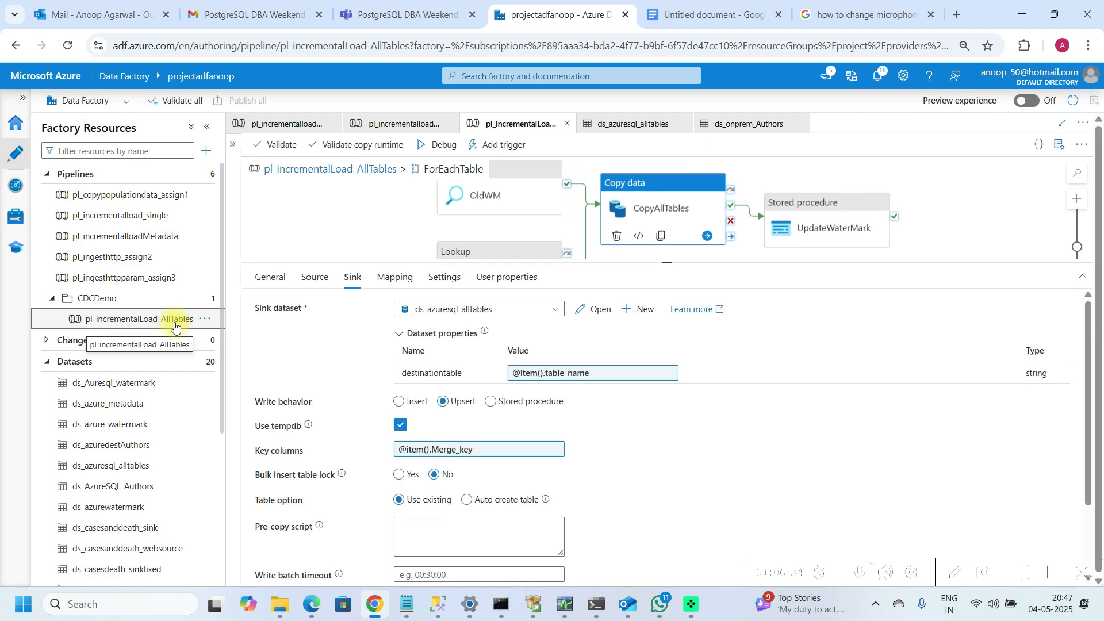
click(466, 450)
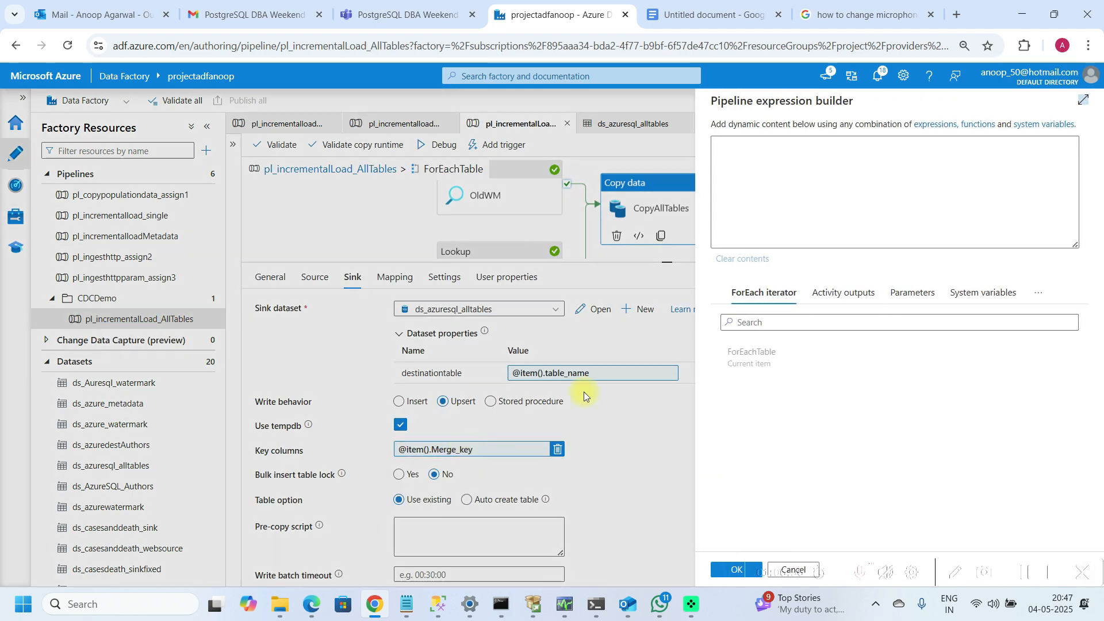
click(830, 155)
key(BackSpace)
key(BackSpace)
key(BackSpace)
key(BackSpace)
key(BackSpace)
key(BackSpace)
key(BackSpace)
key(BackSpace)
key(BackSpace)
key(BackSpace)
key(BackSpace)
key(BackSpace)
key(BackSpace)
key(BackSpace)
key(BackSpace)
key(BackSpace)
key(BackSpace)
key(ctrl+v)
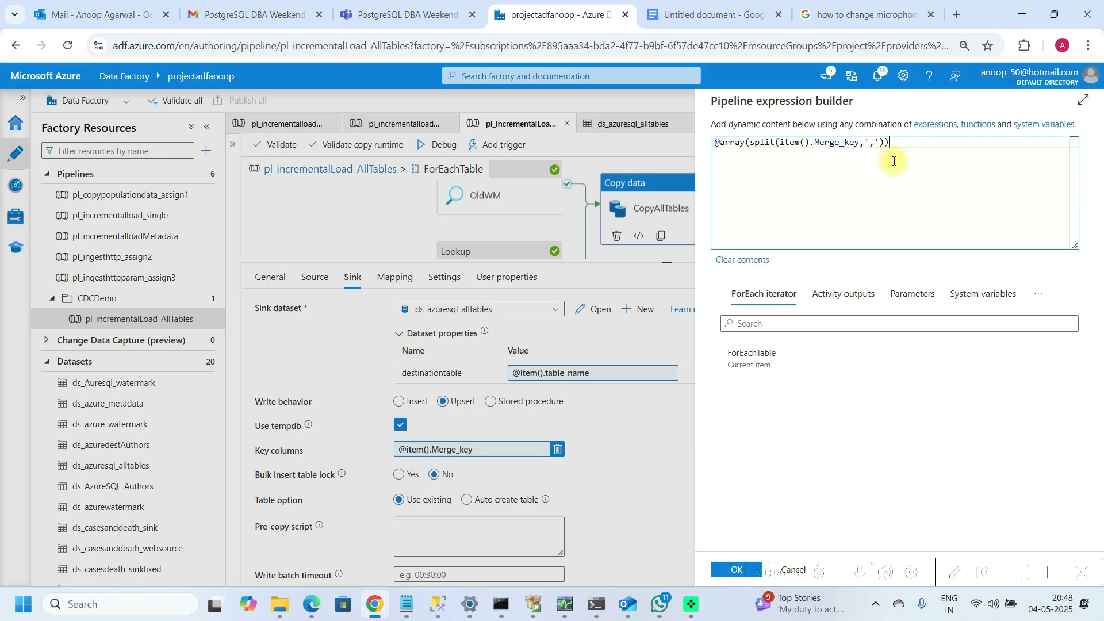
click(717, 570)
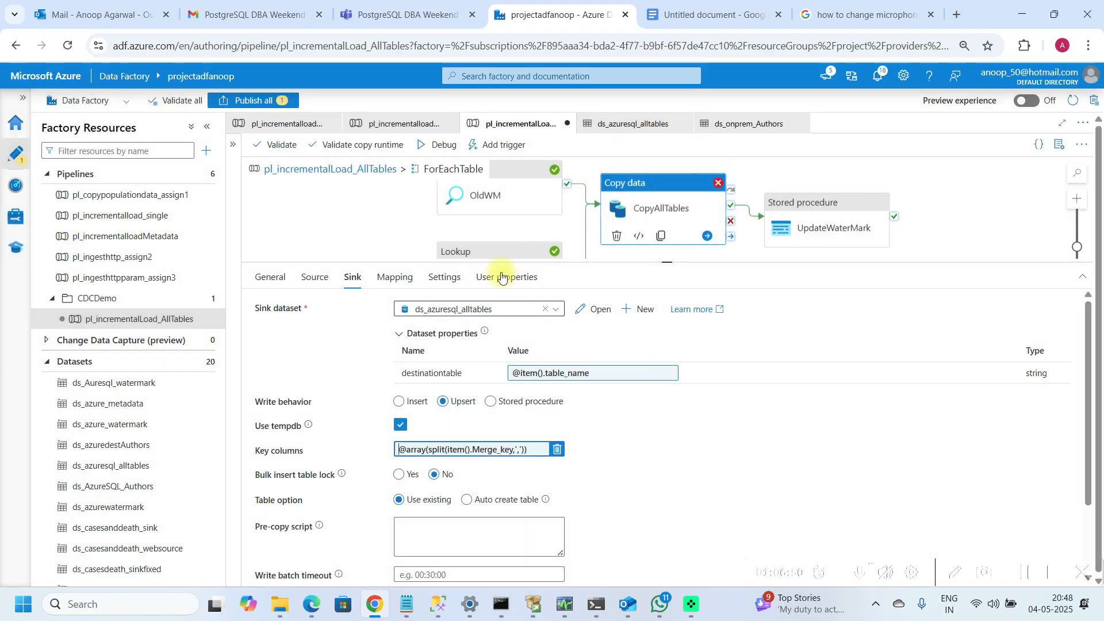
Step: Run the pl_incrementalLoad_AllTables pipeline in Debug mode
click(448, 150)
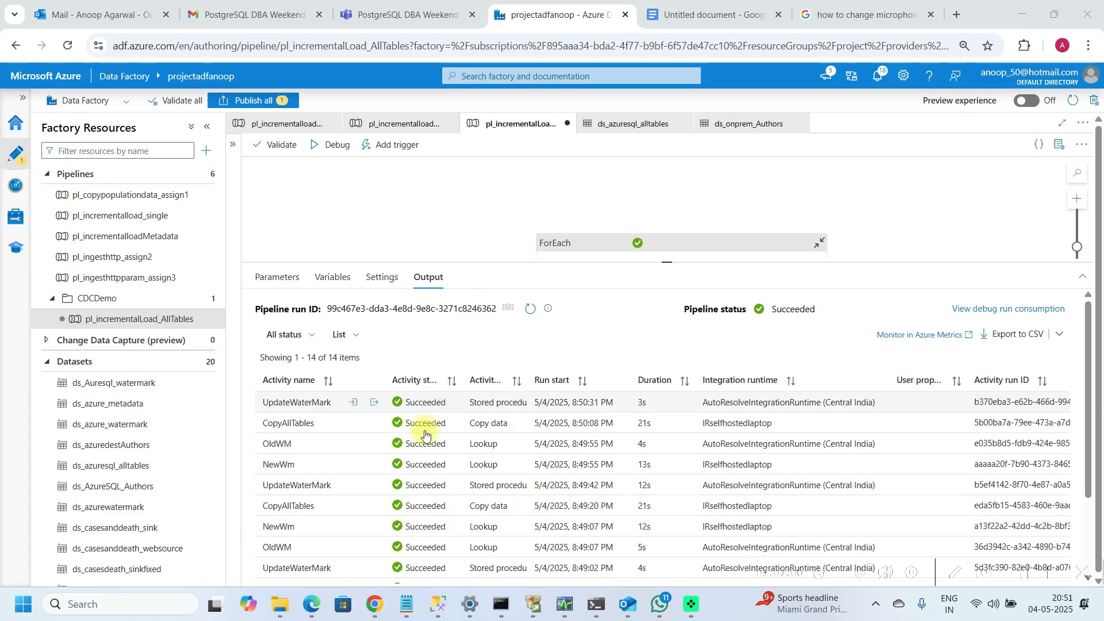
Step: Switch to SQL Server Management Studio and query the Authors, employee and publishers tables, scrolling through the results
mouse_move(442, 607)
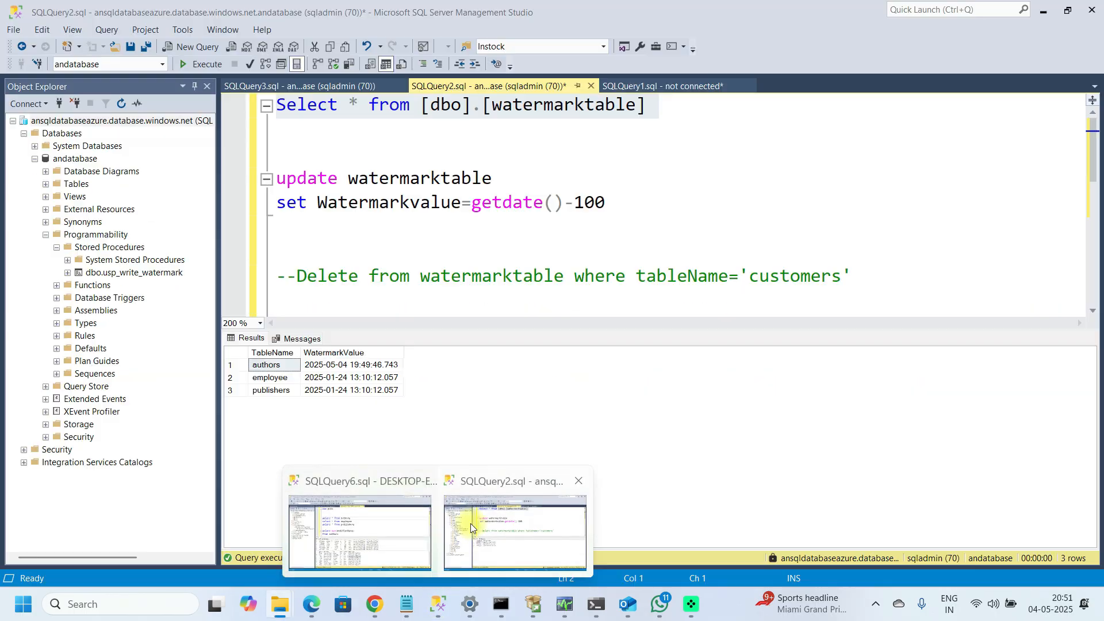
click(470, 524)
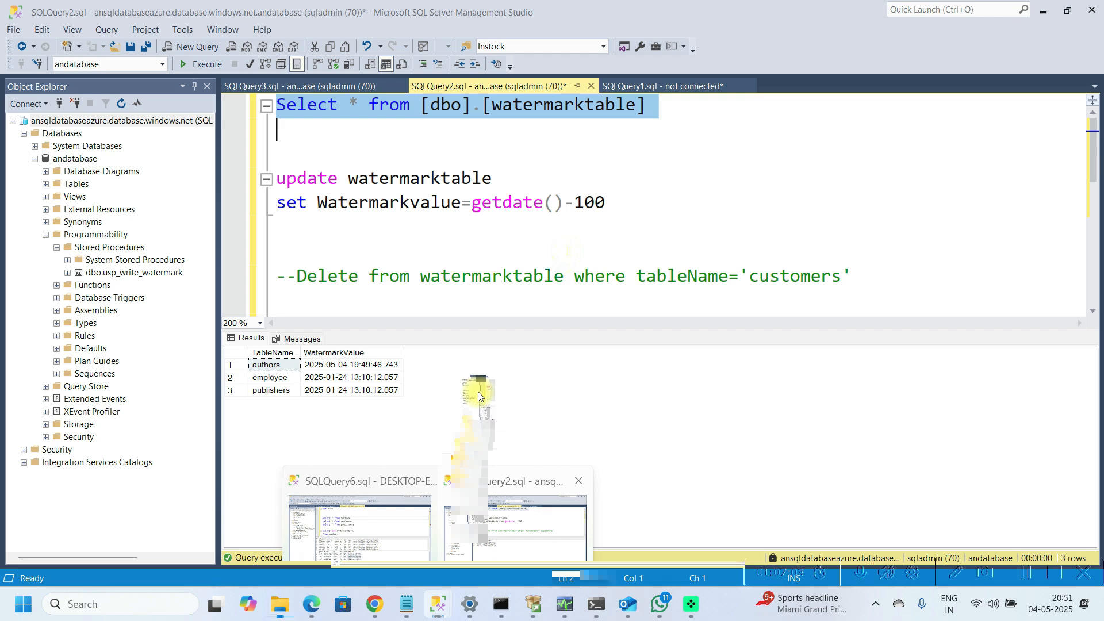
click(568, 251)
key(Down)
key(Down)
key(Down)
key(Down)
key(Down)
key(Down)
key(Down)
key(Down)
key(Down)
key(Up)
key(Up)
key(Left)
key(Down)
key(shift+Up)
key(shift+Up)
key(shift+Up)
key(shift+Up)
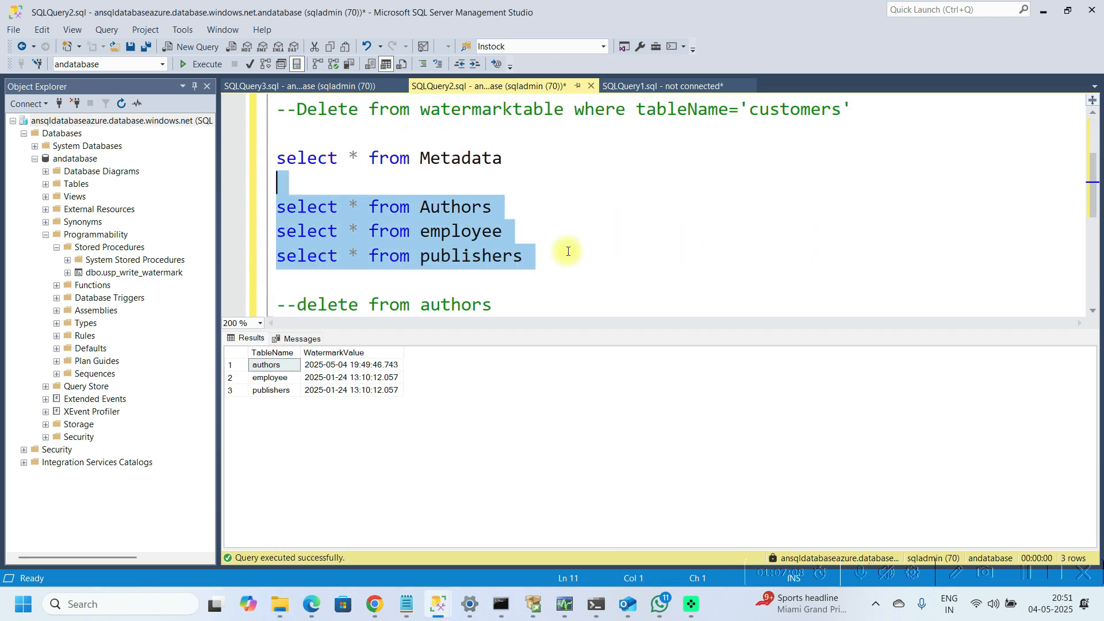
key(F5)
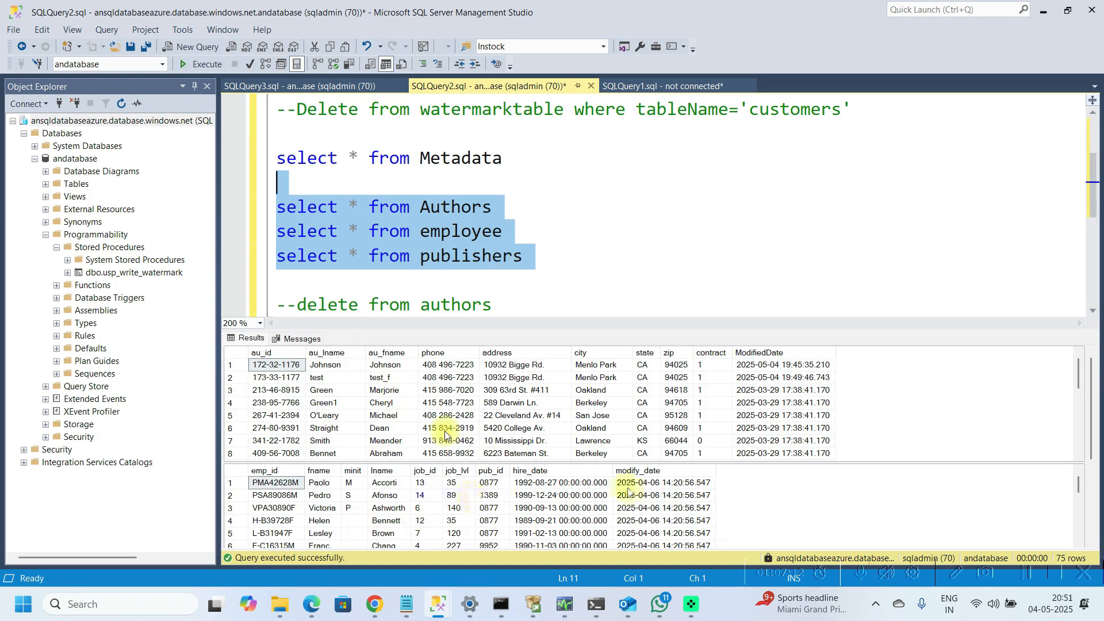
click(1094, 504)
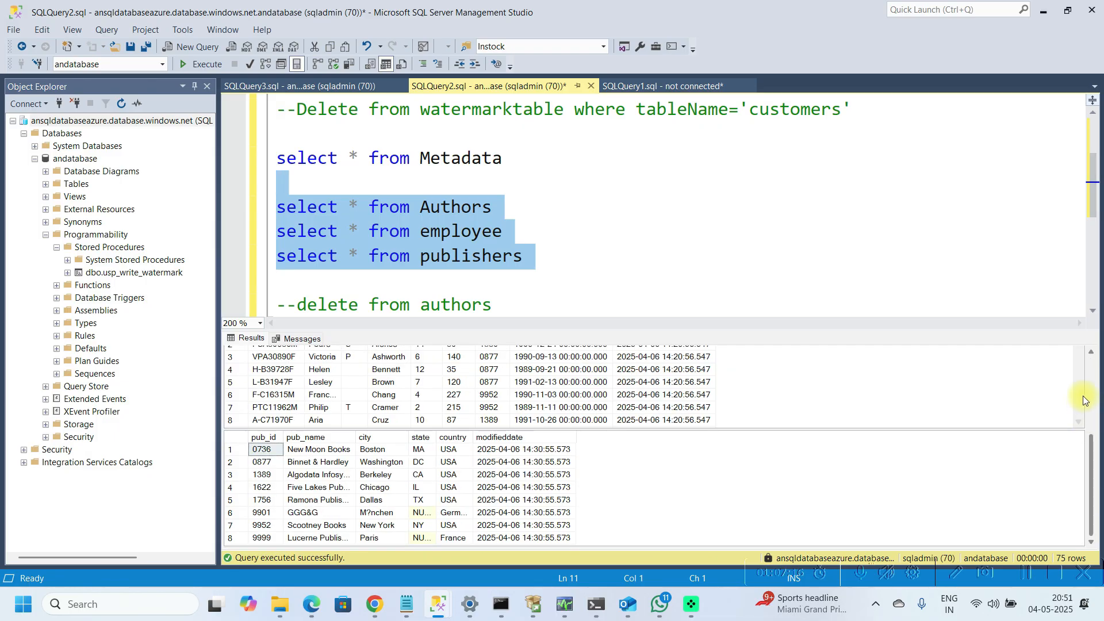
click(1093, 372)
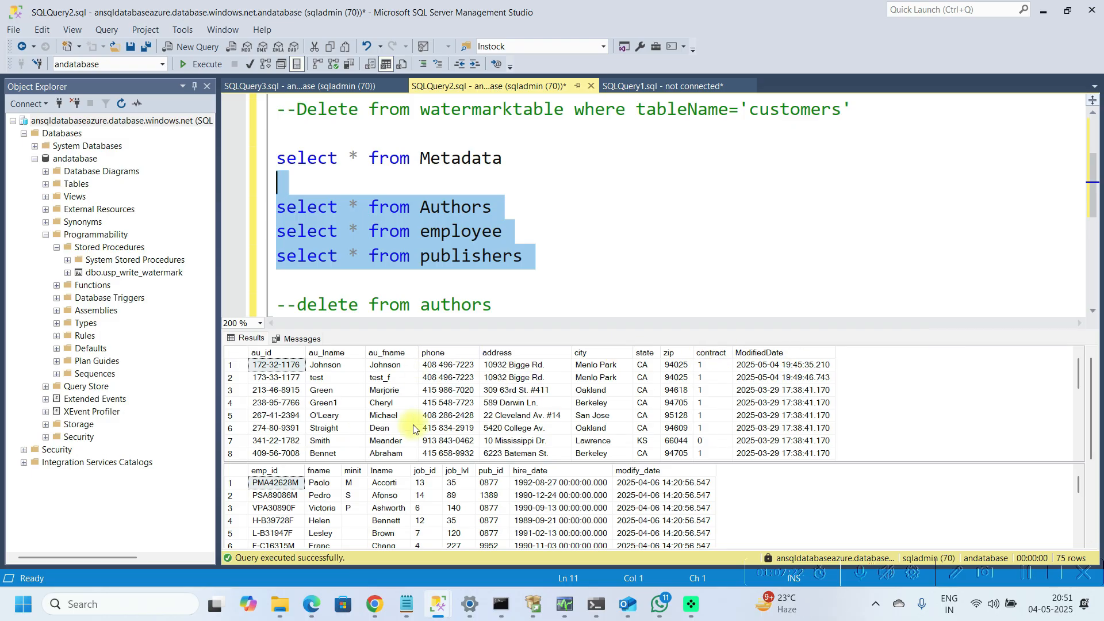
Step: Query the watermarktable and examine each table's WatermarkValue
click(627, 143)
scroll(625, 144, up, 1)
key(ctrl+Home)
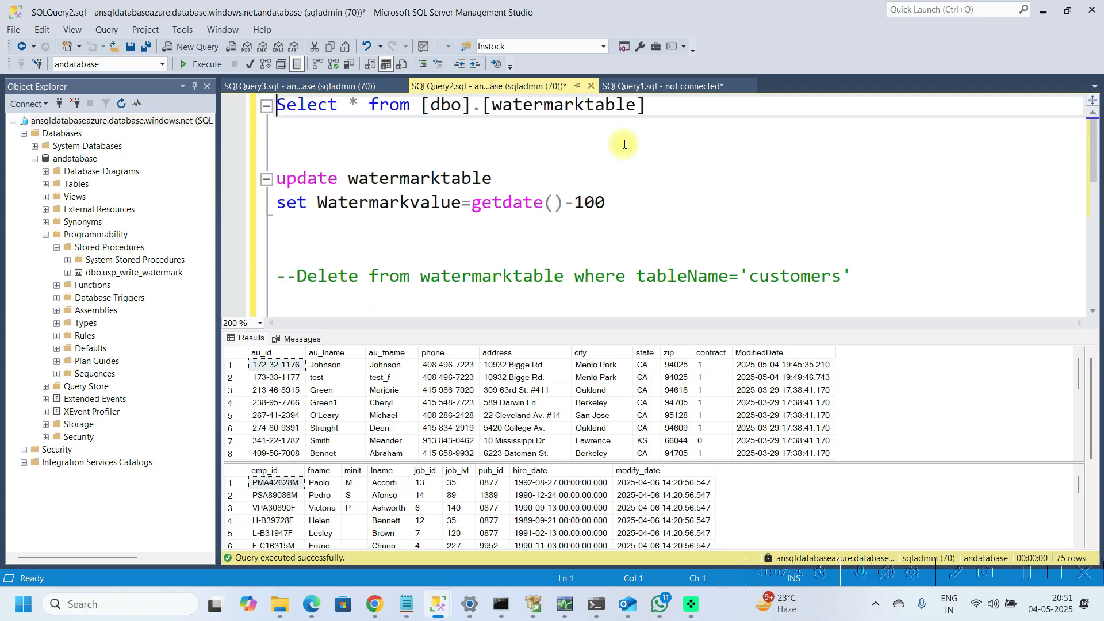
key(shift+Down)
key(F5)
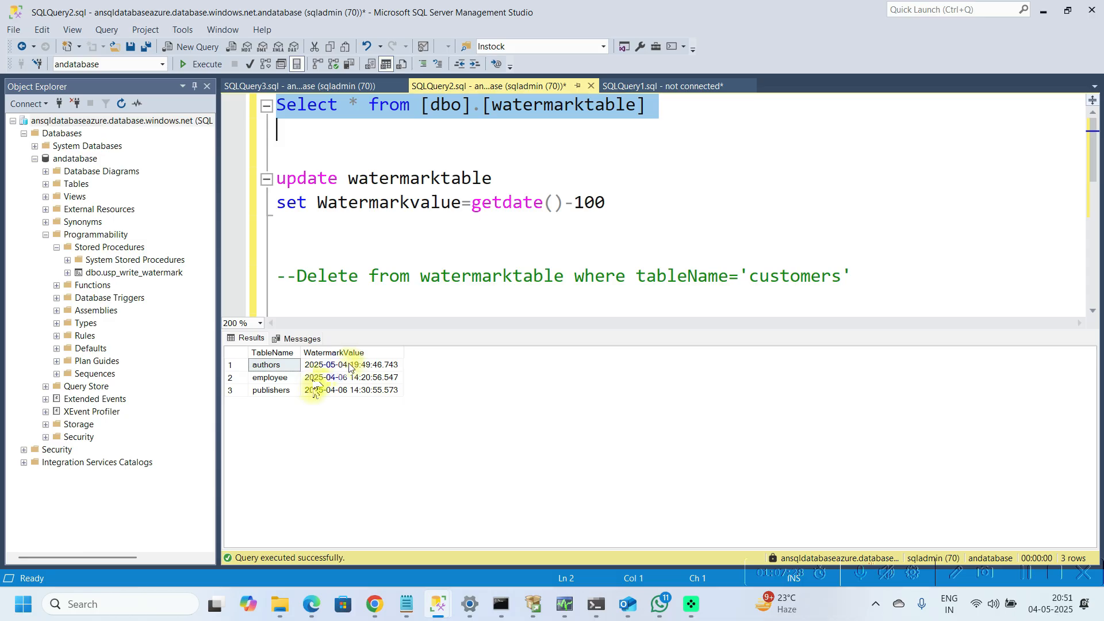
click(352, 378)
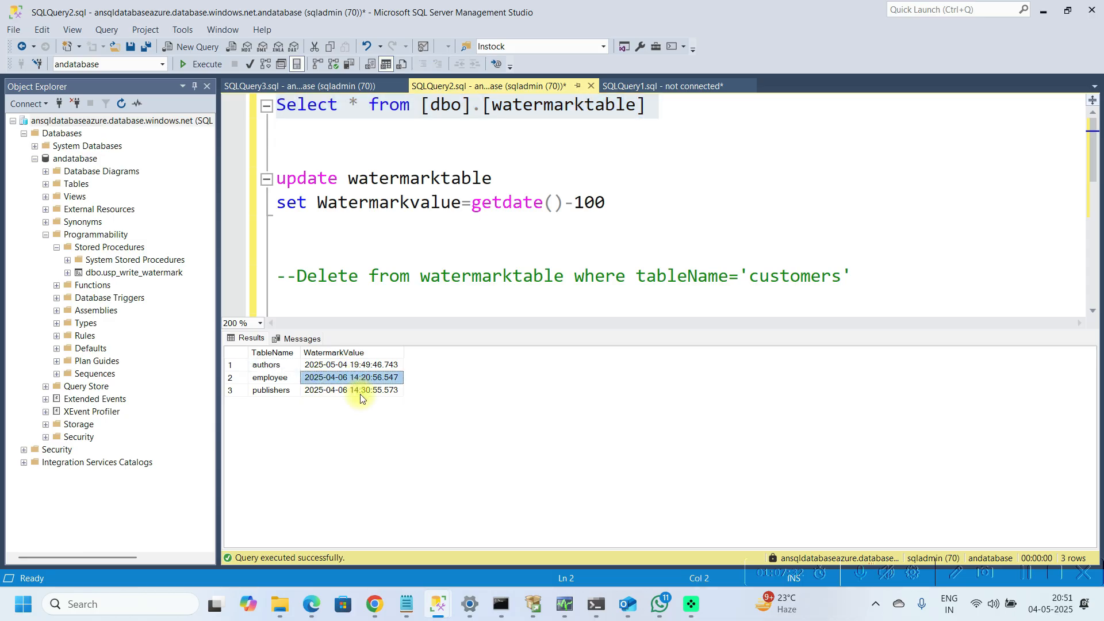
click(360, 390)
click(365, 378)
click(356, 390)
click(375, 380)
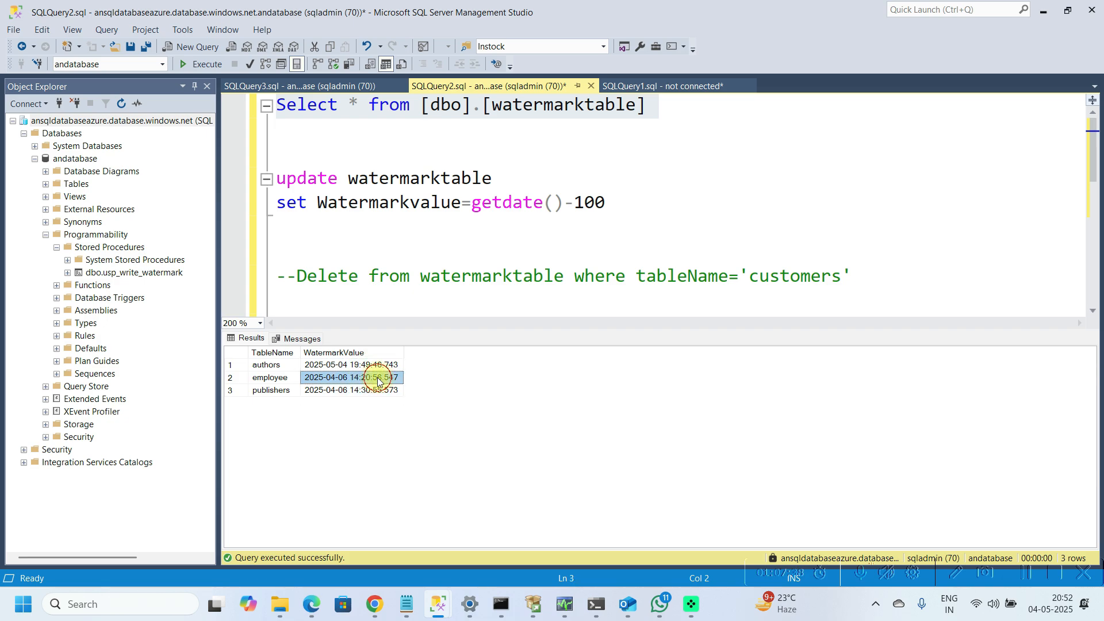